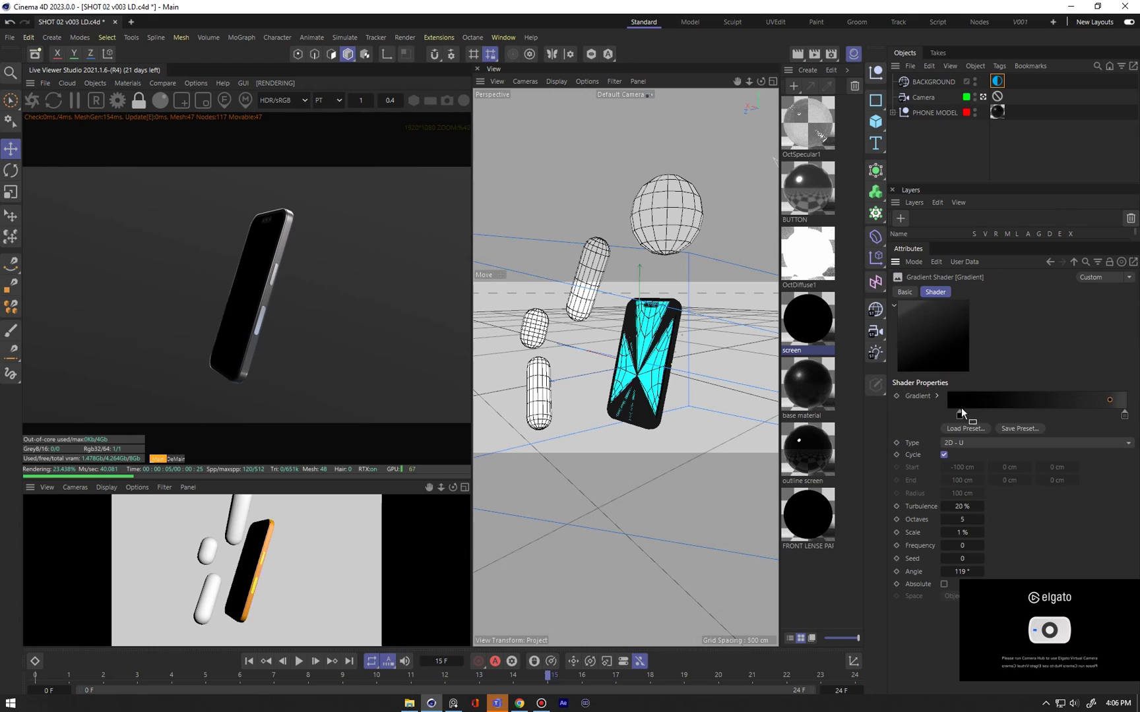
Replace the BACKGROUND environment's gradient texture with a Color shader and set its color value to 6%
{"action": "left_click_drag", "start_coordinate": [1096, 419], "coordinate": [937, 382]}
{"action": "left_click", "coordinate": [996, 81]}
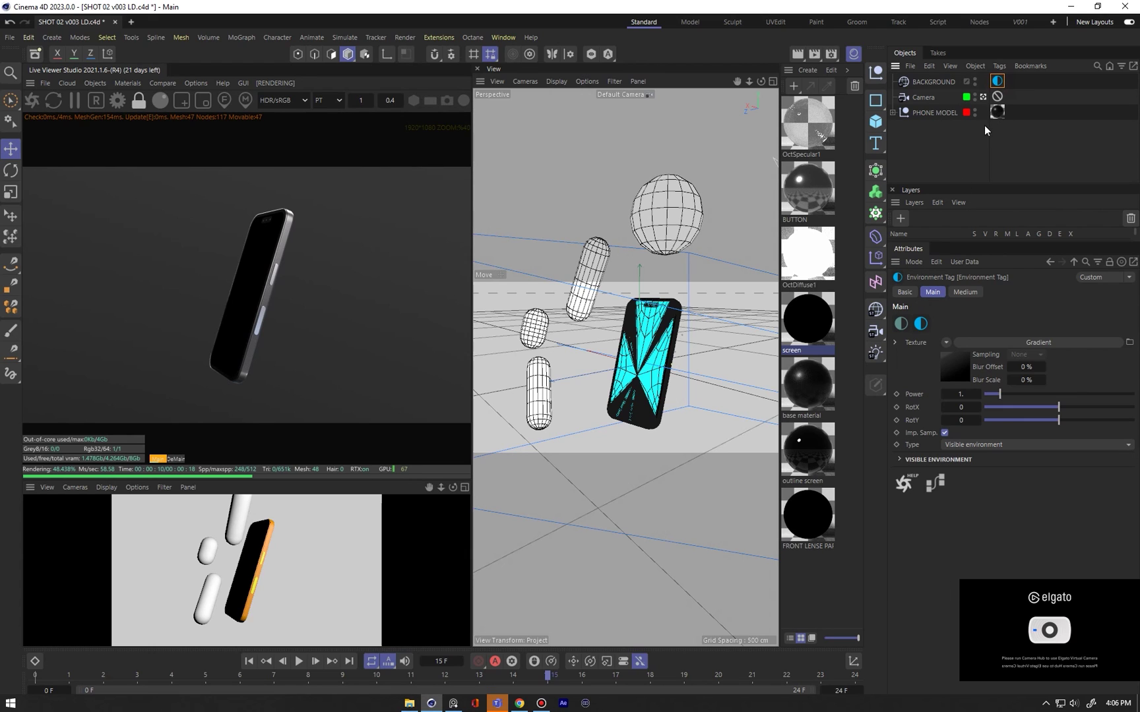
{"action": "left_click", "coordinate": [946, 344]}
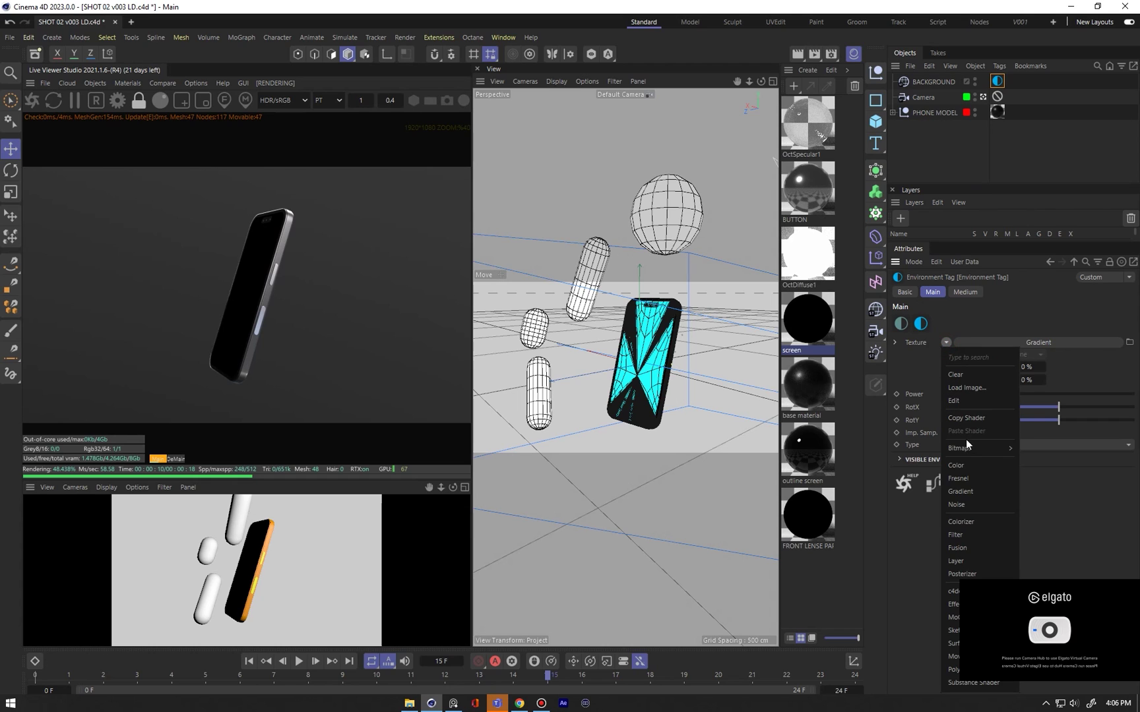
{"action": "left_click", "coordinate": [963, 466]}
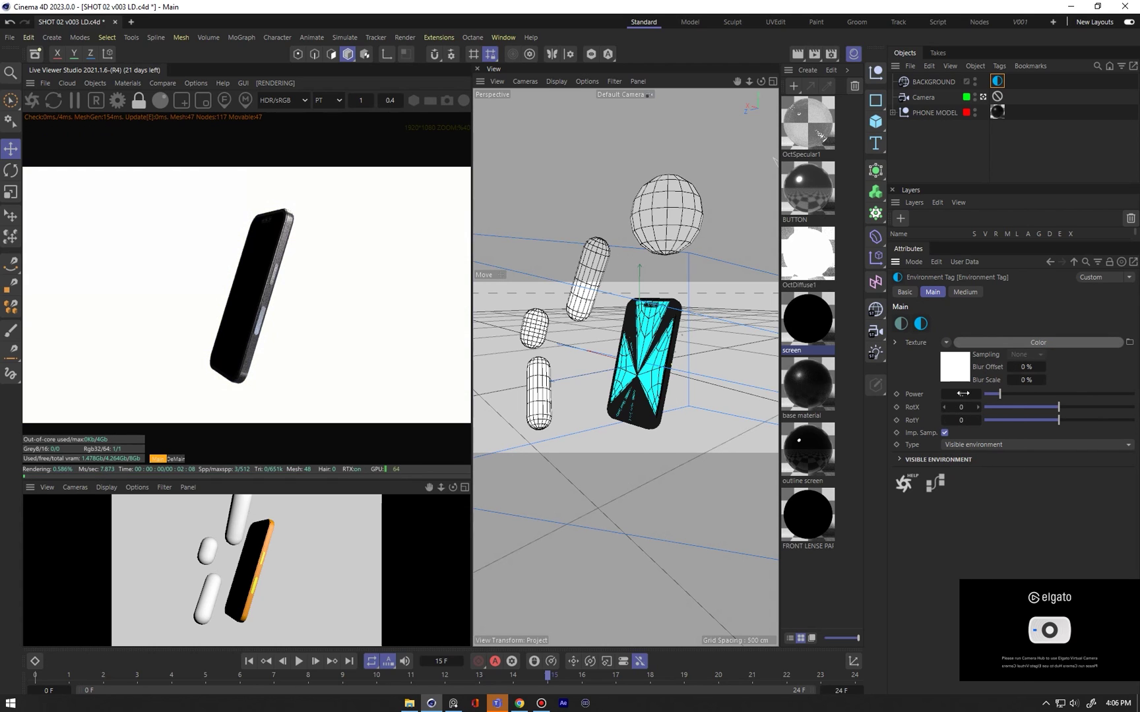
{"action": "left_click", "coordinate": [962, 373]}
{"action": "left_click", "coordinate": [1006, 451]}
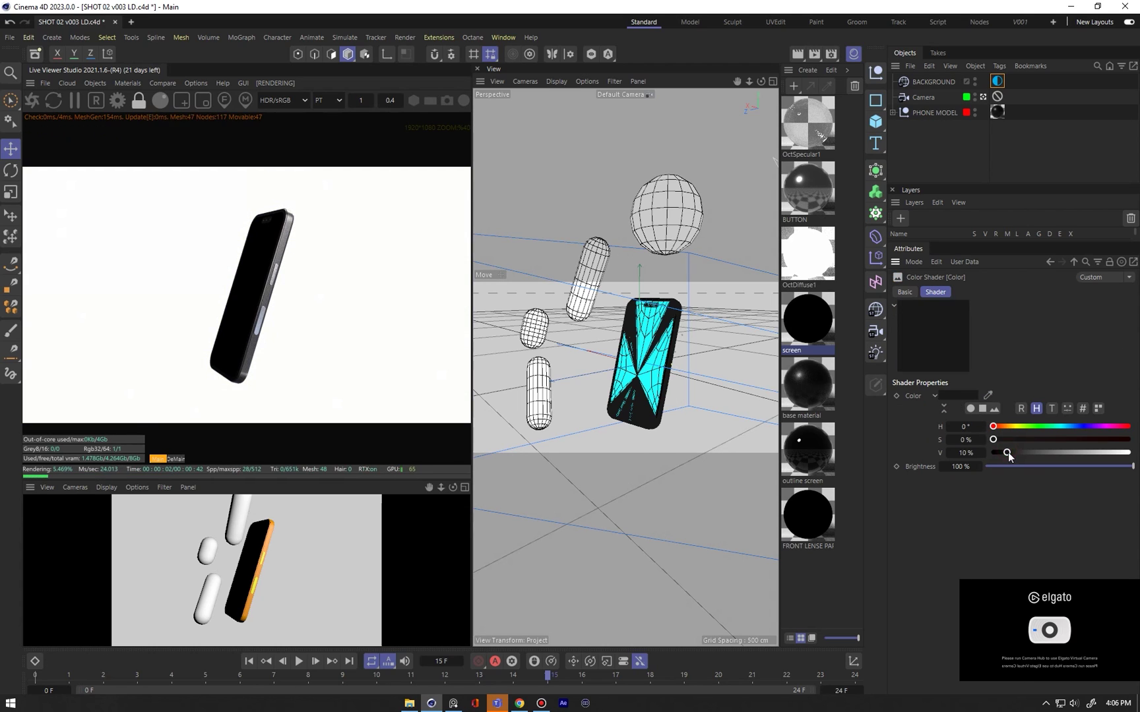
{"action": "left_click_drag", "start_coordinate": [1006, 455], "coordinate": [1001, 453]}
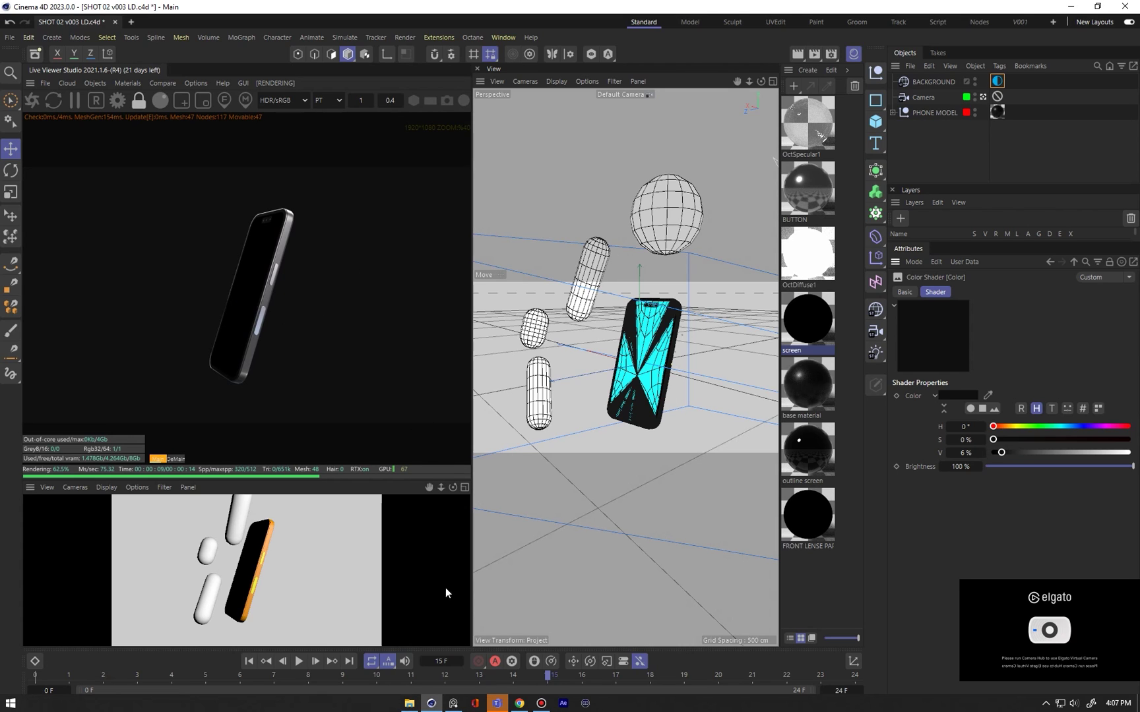
Check the dark car images on the reference board and lower the background color's value to 4%
{"action": "left_click", "coordinate": [455, 704]}
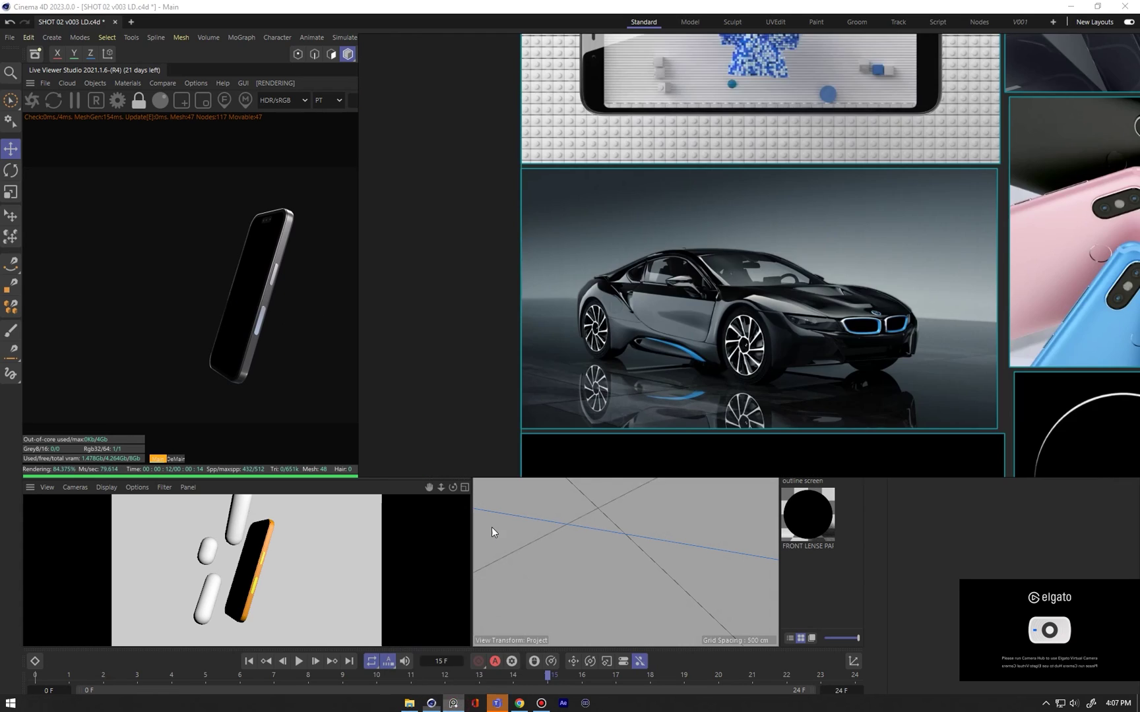
{"action": "scroll", "coordinate": [654, 244], "scroll_direction": "down", "scroll_amount": 4}
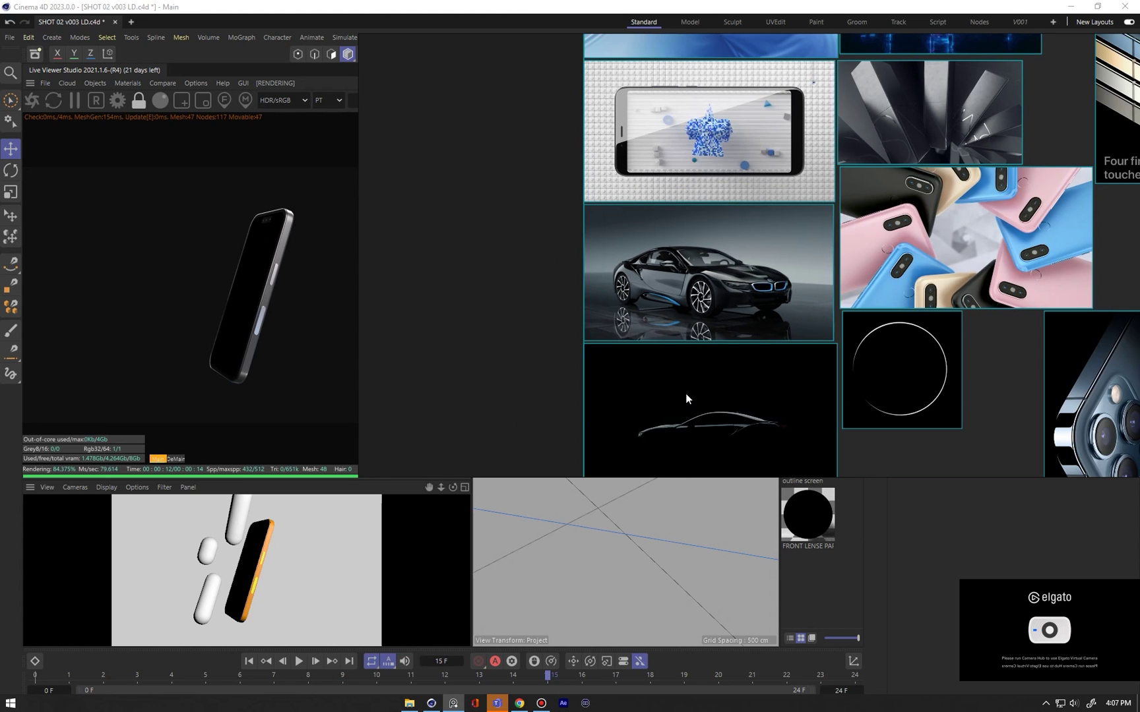
{"action": "right_click_drag", "start_coordinate": [686, 395], "coordinate": [778, 414]}
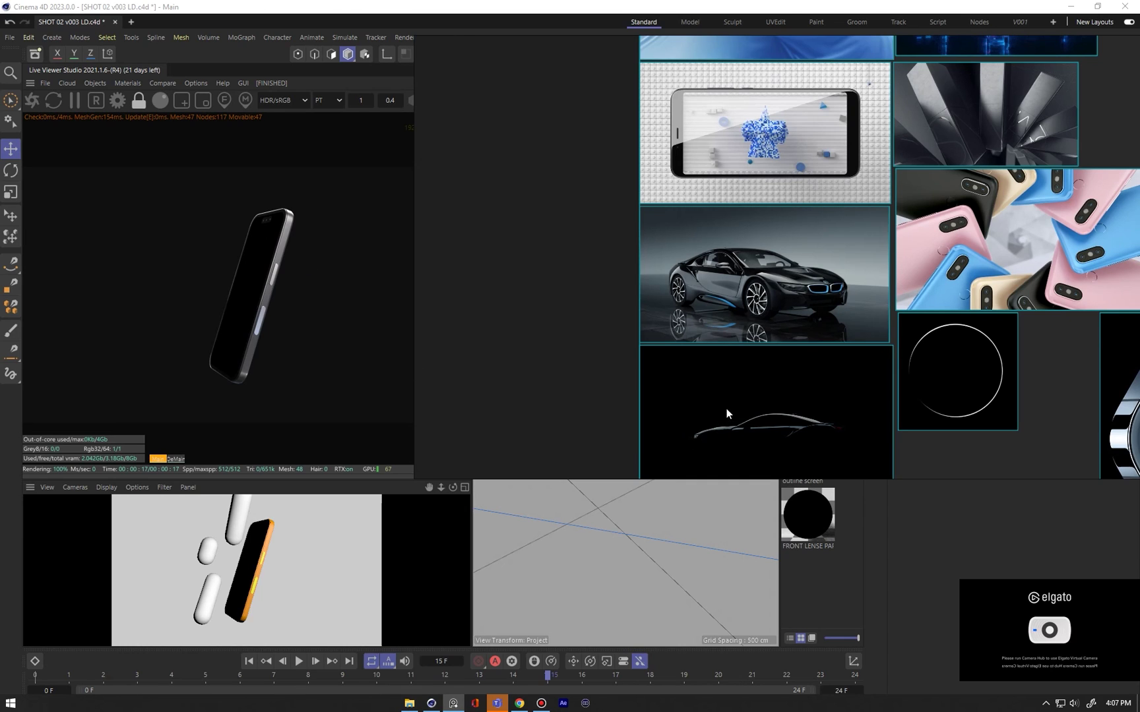
{"action": "mouse_move", "coordinate": [729, 401]}
{"action": "right_mouse_down"}
{"action": "mouse_move", "coordinate": [715, 389]}
{"action": "mouse_move", "coordinate": [733, 398]}
{"action": "right_mouse_up"}
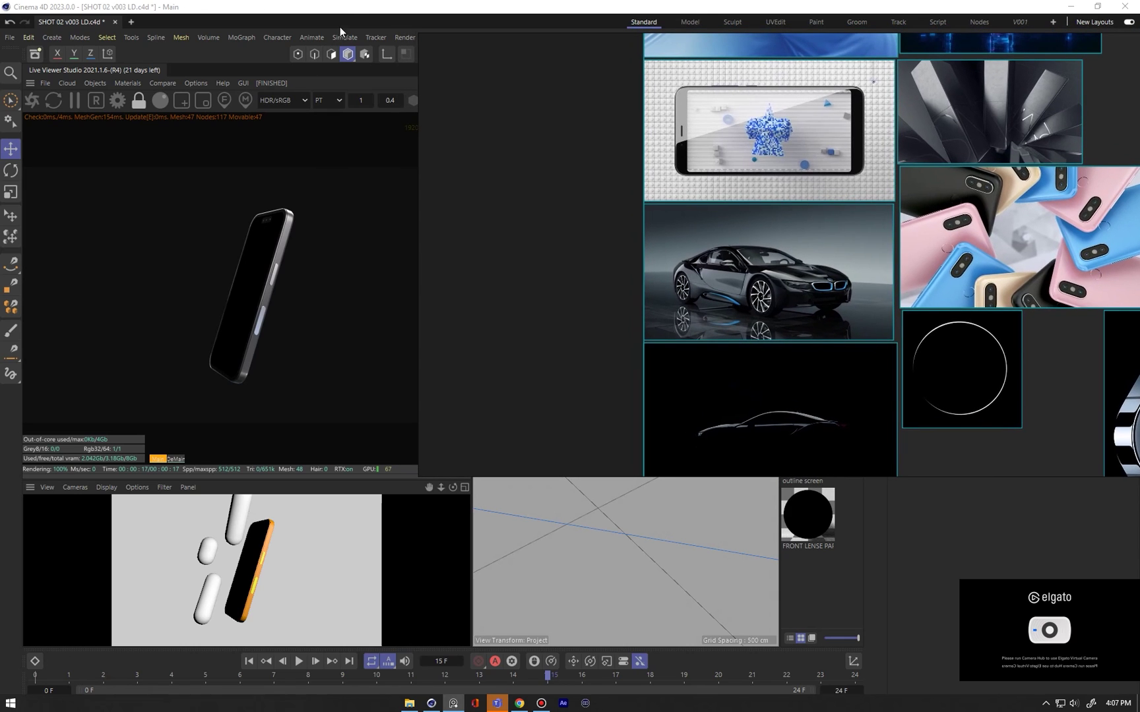
{"action": "left_click", "coordinate": [352, 11]}
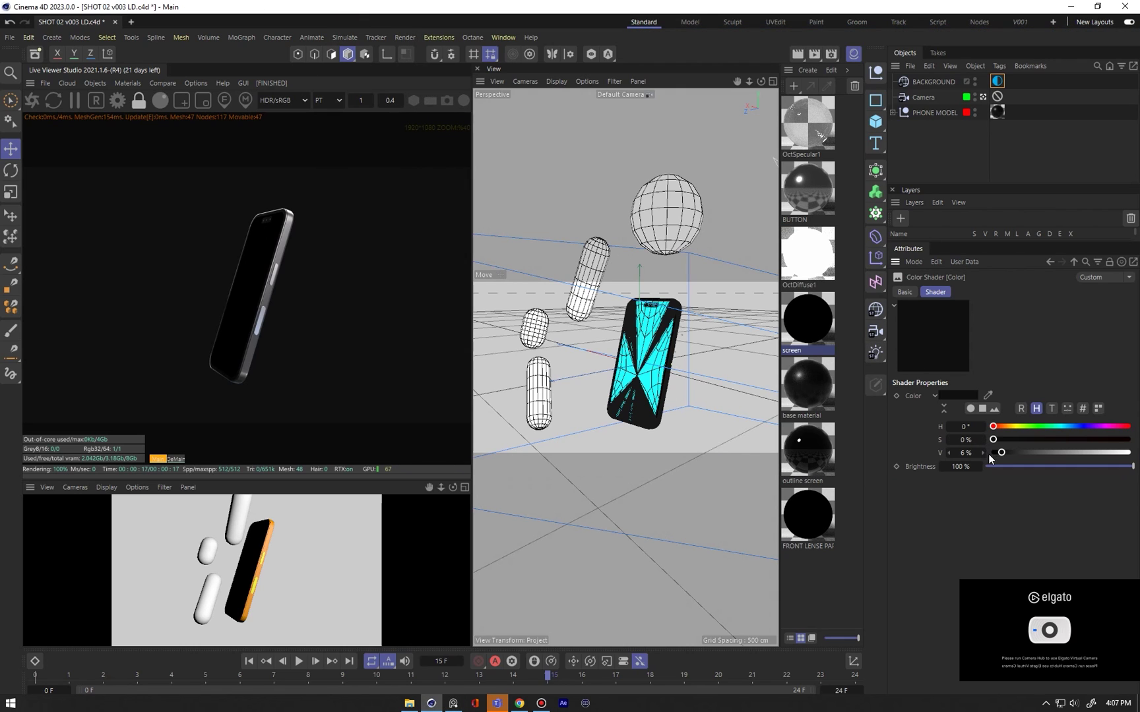
{"action": "left_click_drag", "start_coordinate": [1000, 457], "coordinate": [997, 453]}
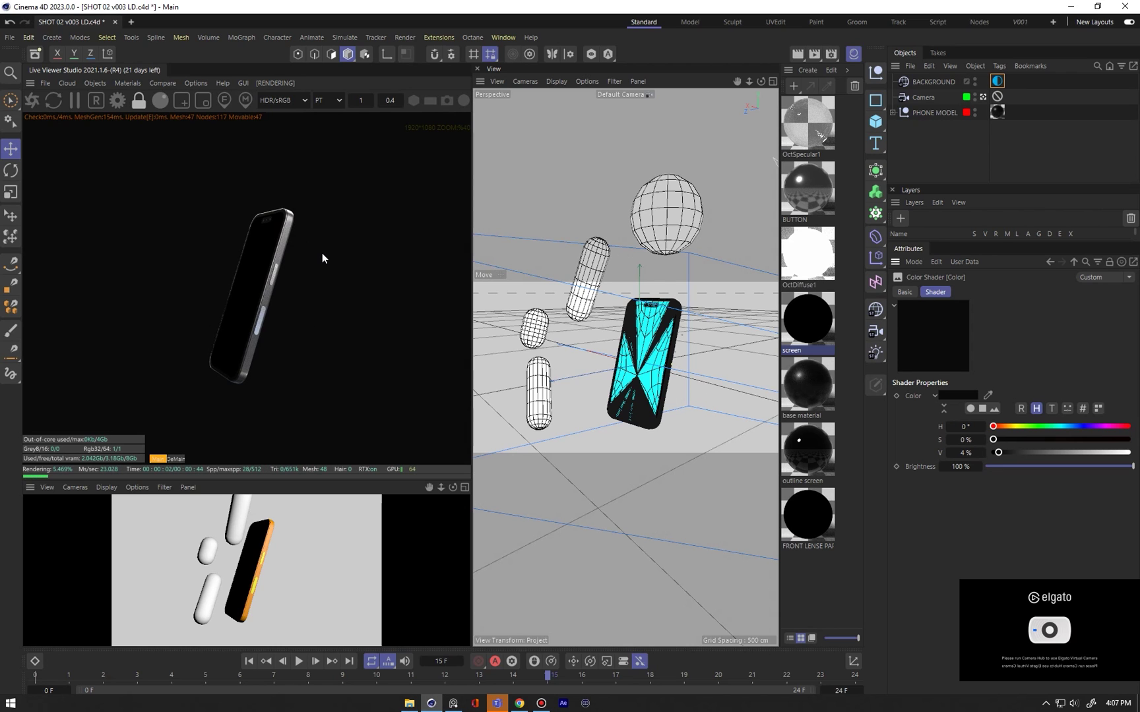
Switch to the reference board and examine the dark phone, watch and headphone images for their backgrounds and lighting
{"action": "key", "text": "alt+Tab"}
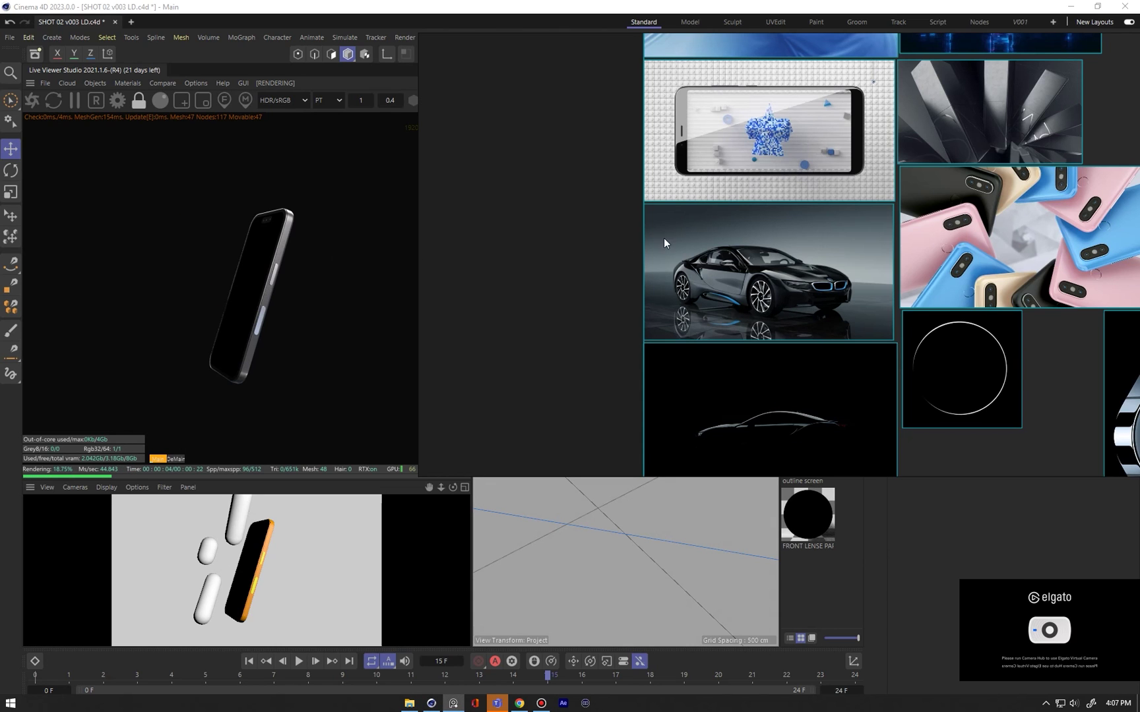
{"action": "middle_click_drag", "start_coordinate": [880, 273], "coordinate": [807, 264]}
{"action": "middle_click_drag", "start_coordinate": [945, 336], "coordinate": [831, 302]}
{"action": "left_click_drag", "start_coordinate": [845, 312], "coordinate": [780, 204]}
{"action": "left_click", "coordinate": [865, 321]}
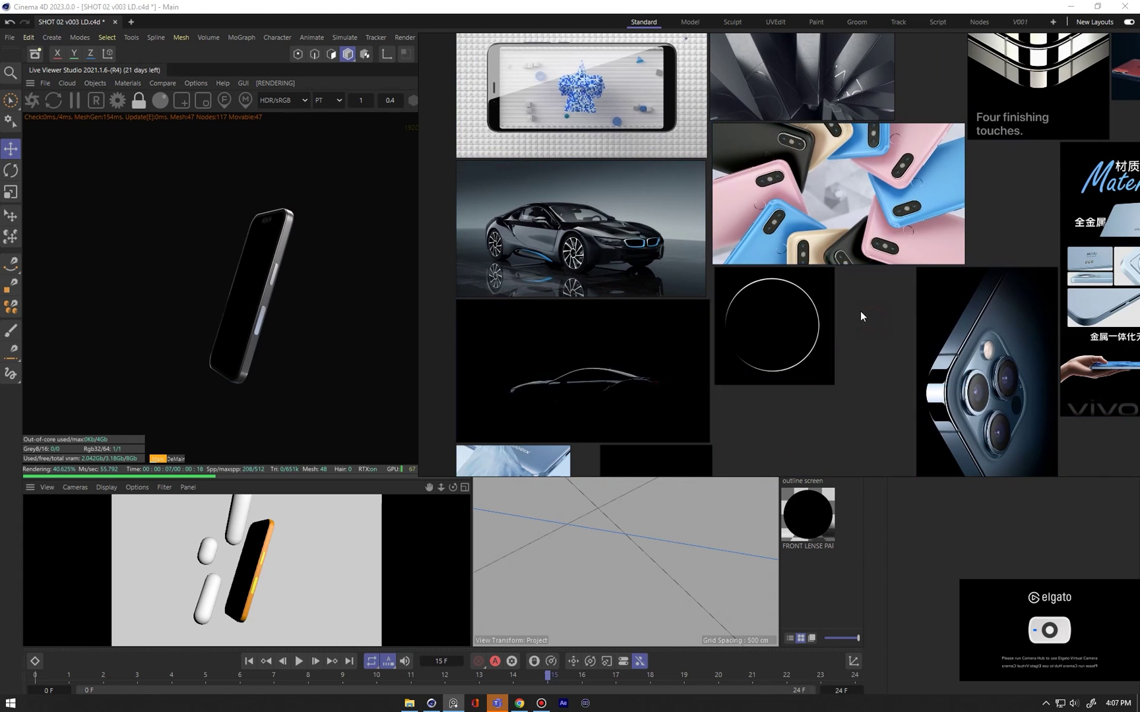
{"action": "mouse_move", "coordinate": [882, 316]}
{"action": "right_mouse_down"}
{"action": "mouse_move", "coordinate": [872, 296]}
{"action": "mouse_move", "coordinate": [892, 336]}
{"action": "right_mouse_up"}
{"action": "middle_click_drag", "start_coordinate": [890, 335], "coordinate": [663, 242]}
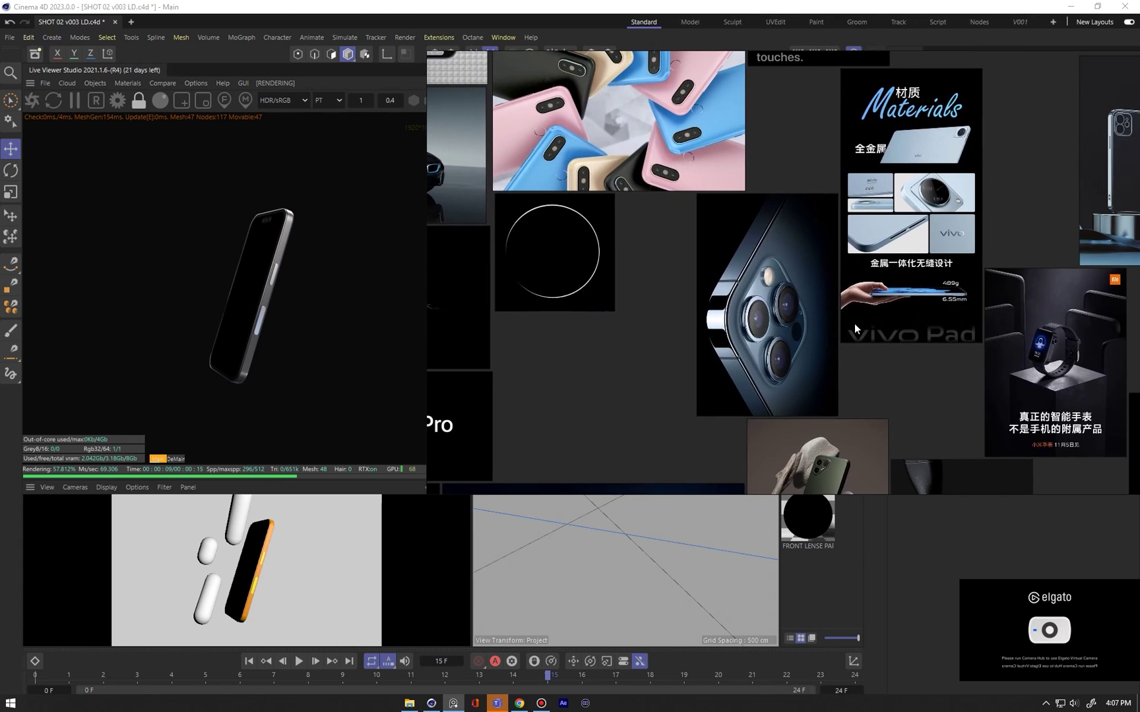
{"action": "middle_click_drag", "start_coordinate": [854, 324], "coordinate": [630, 337]}
{"action": "middle_click_drag", "start_coordinate": [914, 300], "coordinate": [662, 345]}
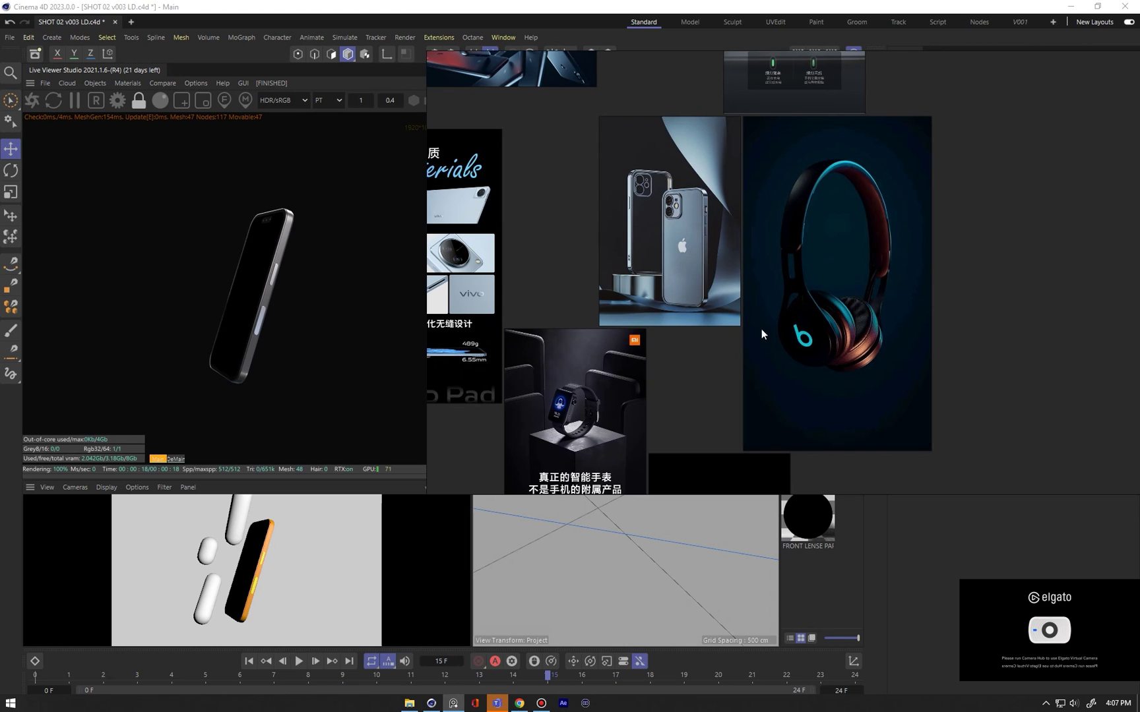
{"action": "scroll", "coordinate": [687, 316], "scroll_direction": "down", "scroll_amount": 3}
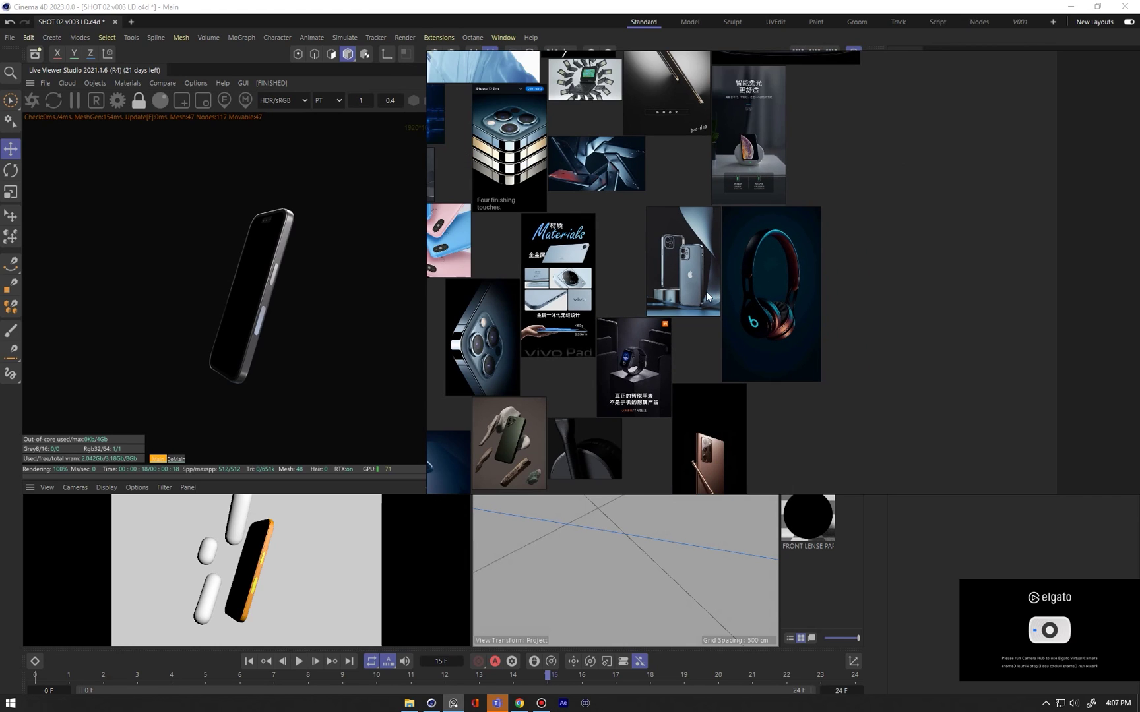
{"action": "middle_click_drag", "start_coordinate": [752, 320], "coordinate": [836, 449]}
{"action": "mouse_move", "coordinate": [786, 329]}
{"action": "middle_mouse_down"}
{"action": "mouse_move", "coordinate": [815, 429]}
{"action": "mouse_move", "coordinate": [790, 340]}
{"action": "mouse_move", "coordinate": [755, 331]}
{"action": "middle_mouse_up"}
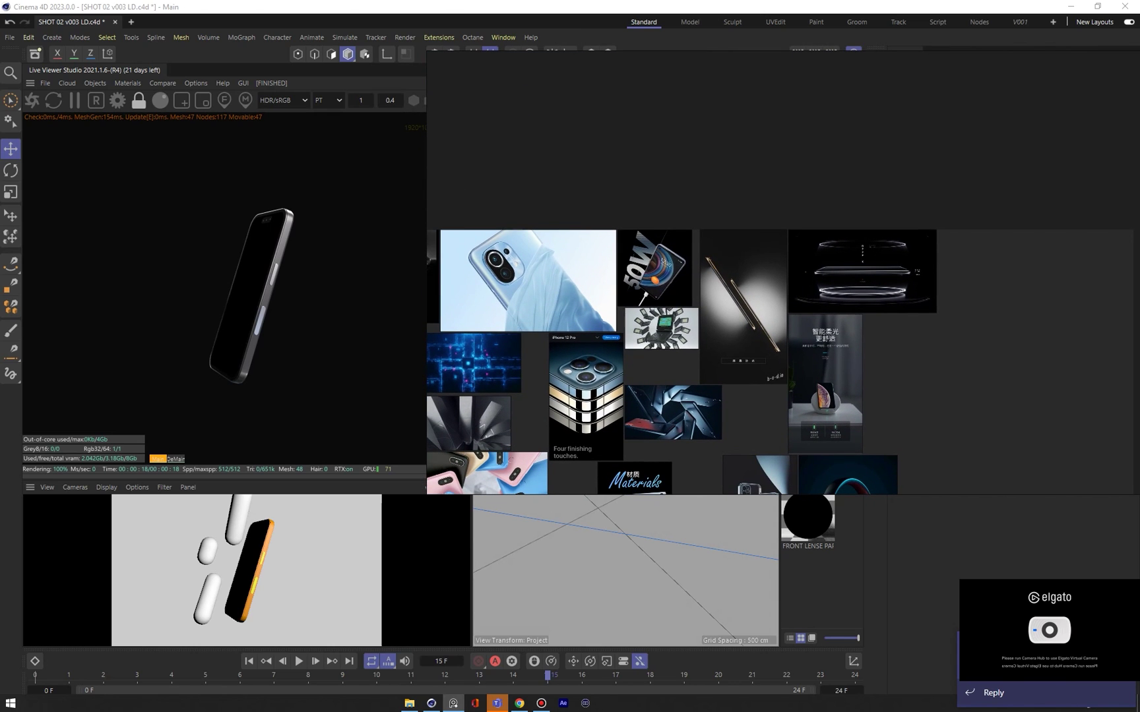
Examine the black OPPO X image and the neighbouring edge-lit phone poster on the reference board up close
{"action": "left_click", "coordinate": [1125, 642]}
{"action": "middle_click_drag", "start_coordinate": [892, 356], "coordinate": [850, 389]}
{"action": "scroll", "coordinate": [813, 290], "scroll_direction": "up", "scroll_amount": 4}
{"action": "middle_click_drag", "start_coordinate": [845, 315], "coordinate": [781, 291]}
{"action": "scroll", "coordinate": [782, 290], "scroll_direction": "up", "scroll_amount": 3}
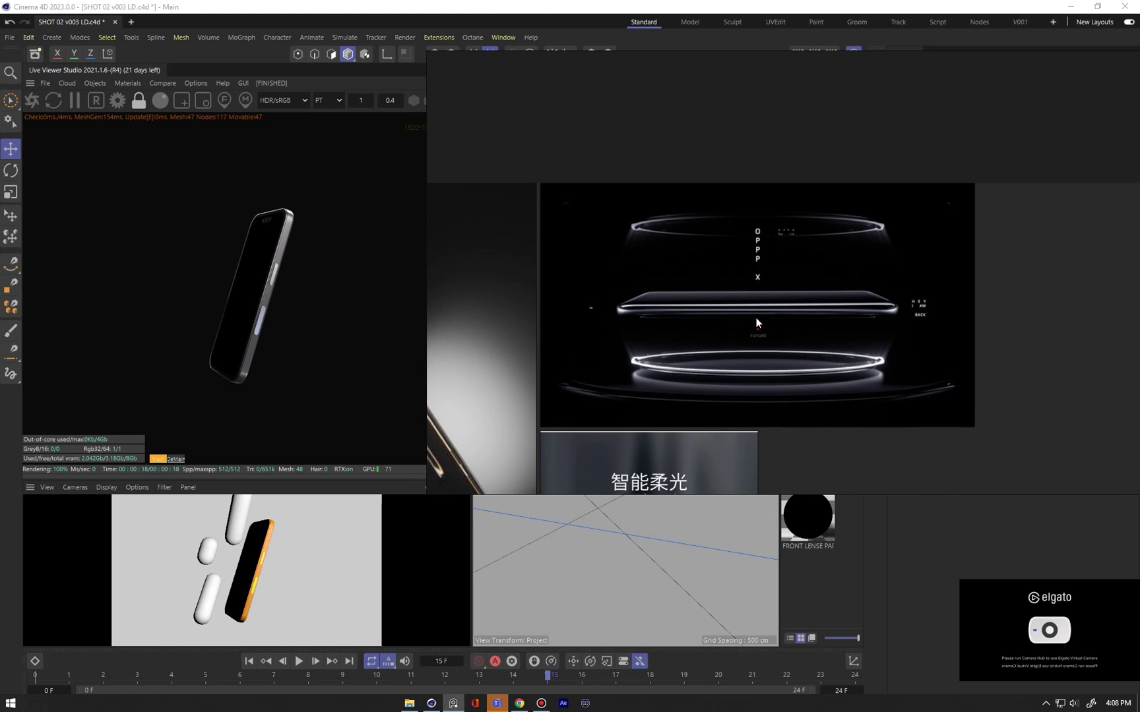
{"action": "middle_click_drag", "start_coordinate": [787, 329], "coordinate": [868, 309]}
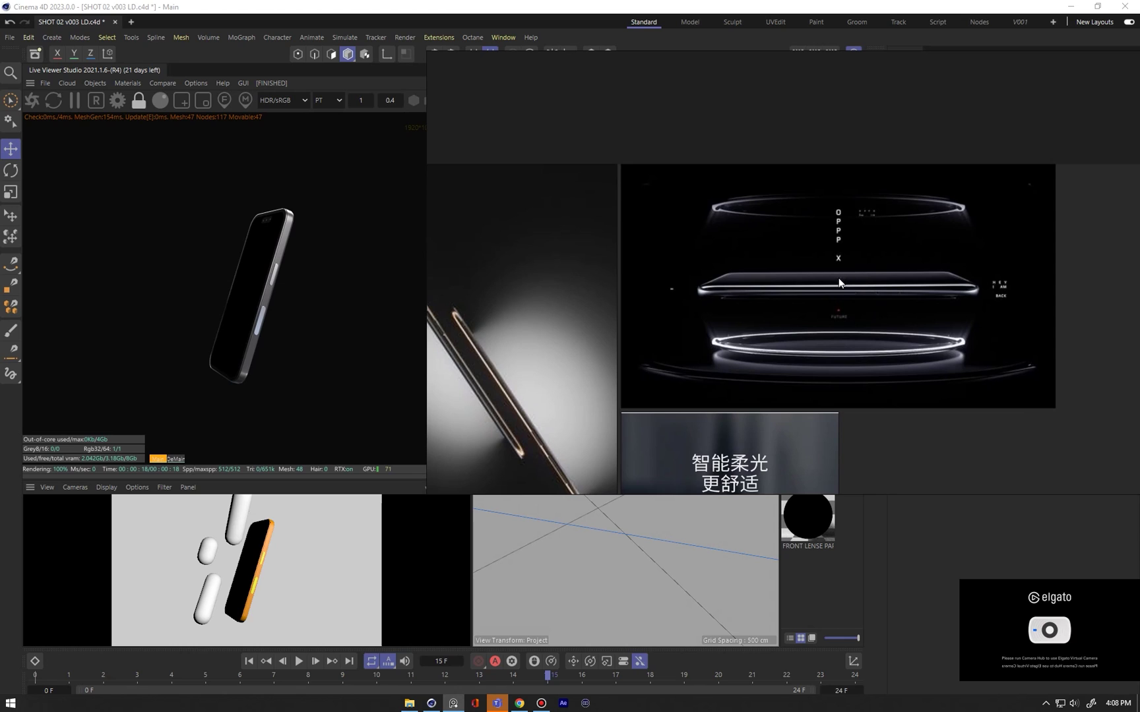
{"action": "scroll", "coordinate": [807, 247], "scroll_direction": "down", "scroll_amount": 3}
{"action": "middle_click_drag", "start_coordinate": [566, 362], "coordinate": [697, 329]}
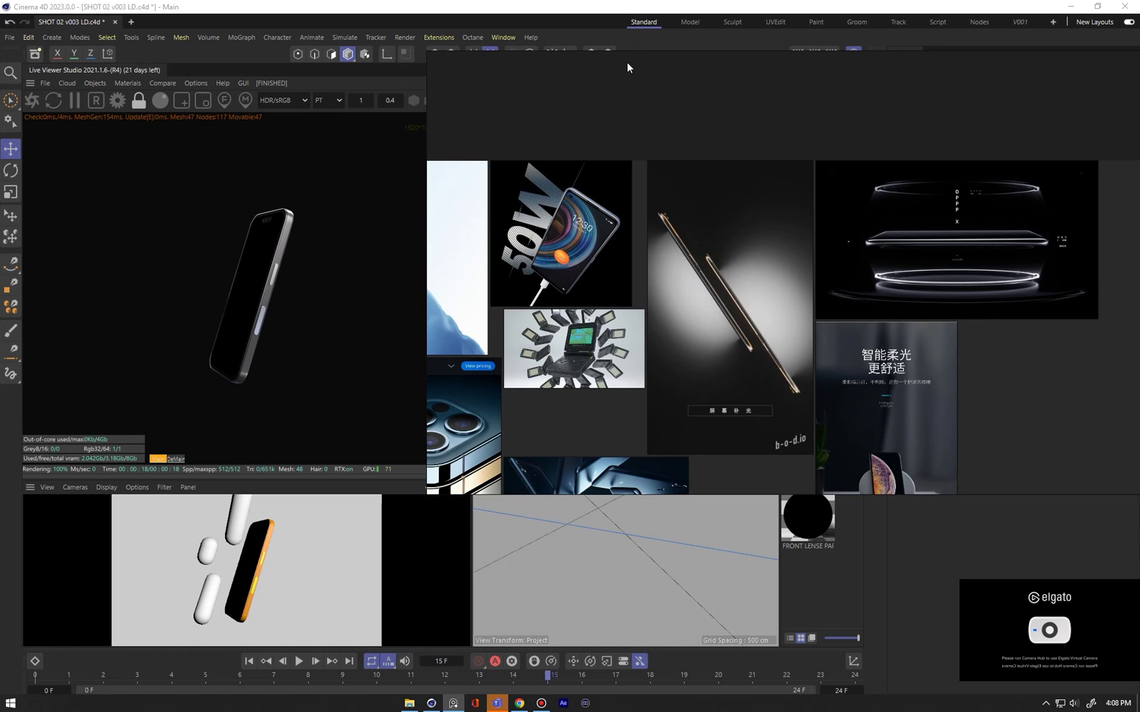
Place the reference board beside the shader settings and sample the background color from a dark area on it
{"action": "left_click_drag", "start_coordinate": [590, 83], "coordinate": [507, 151]}
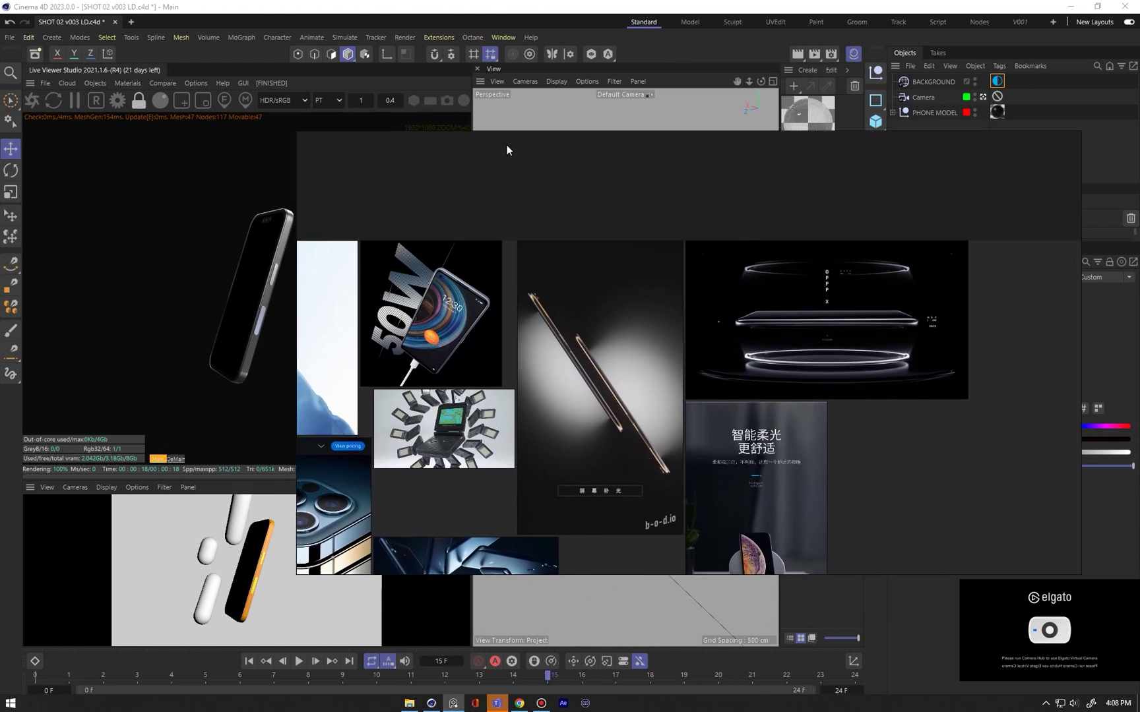
{"action": "right_click_drag", "start_coordinate": [507, 145], "coordinate": [399, 98]}
{"action": "left_click", "coordinate": [1013, 158]}
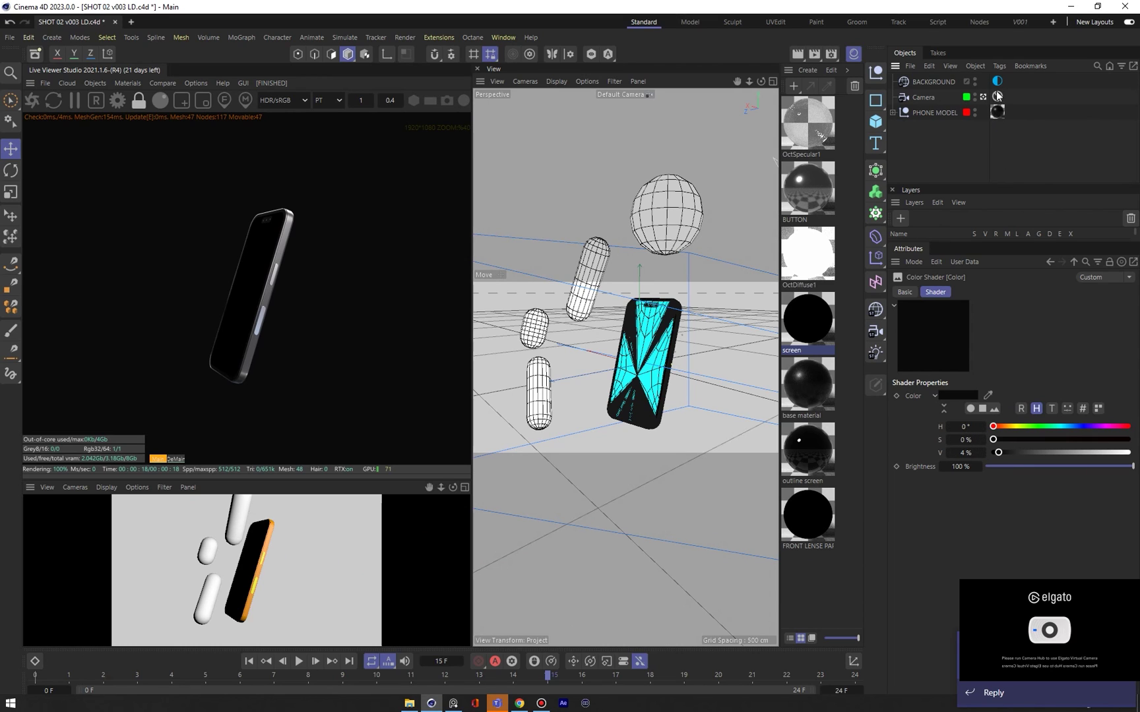
{"action": "left_click", "coordinate": [998, 81]}
{"action": "left_click", "coordinate": [959, 371]}
{"action": "left_click", "coordinate": [453, 703]}
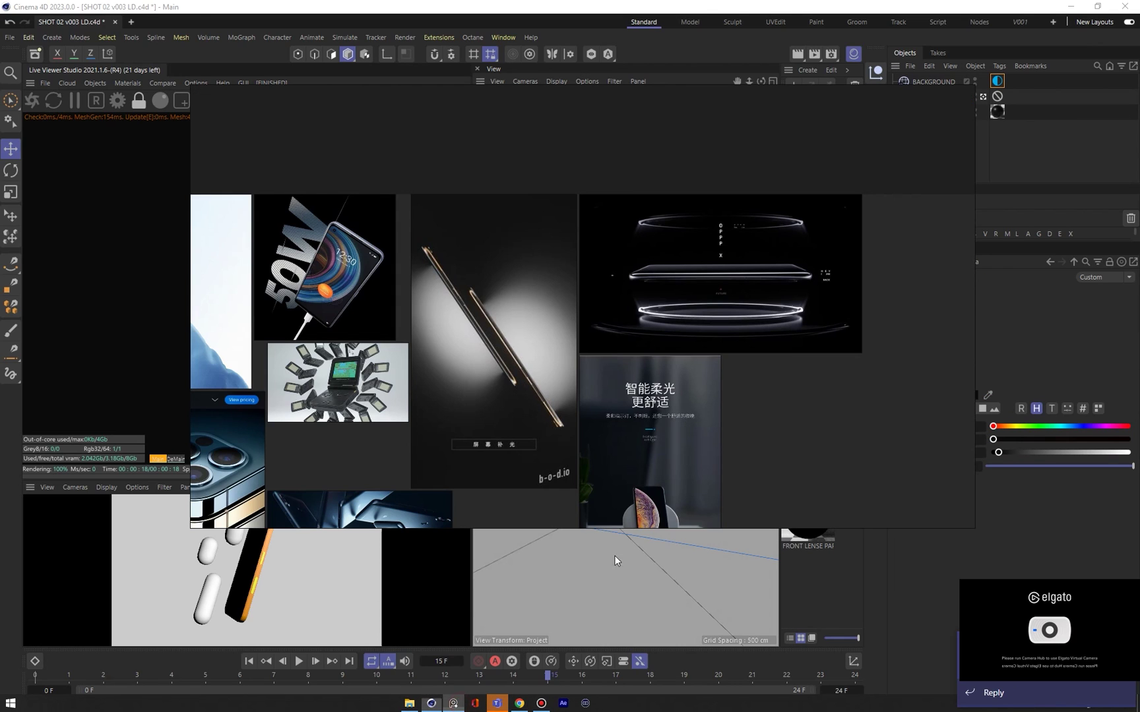
{"action": "left_click_drag", "start_coordinate": [396, 151], "coordinate": [1139, 182]}
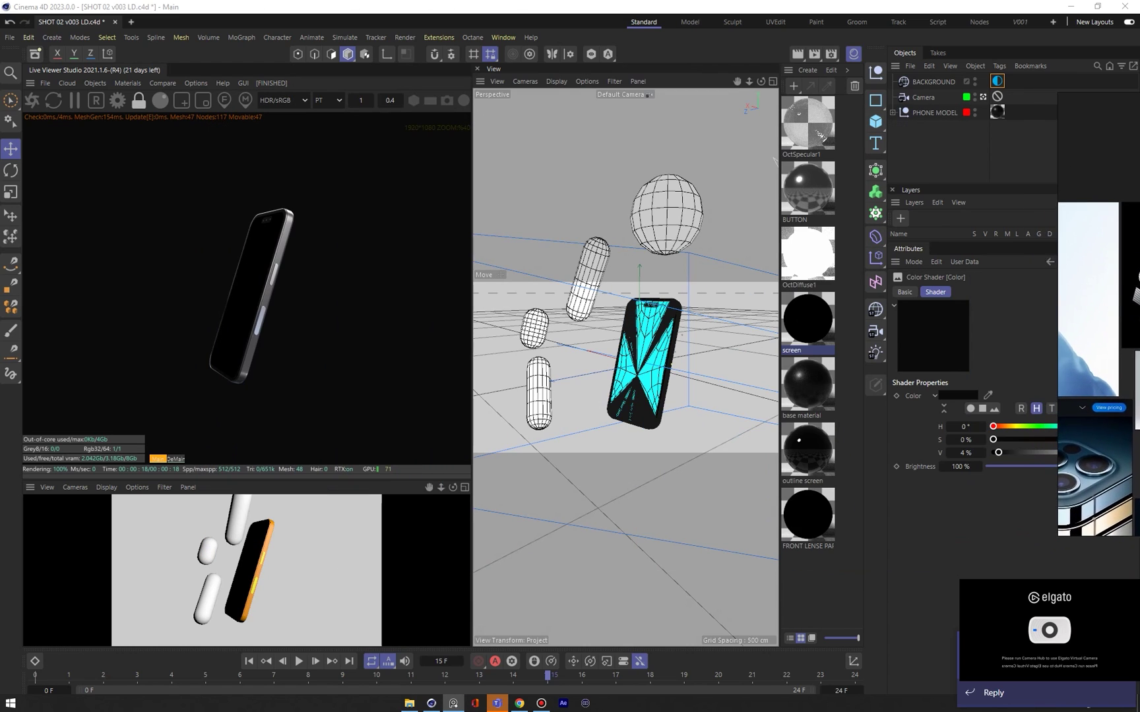
{"action": "left_click", "coordinate": [987, 395]}
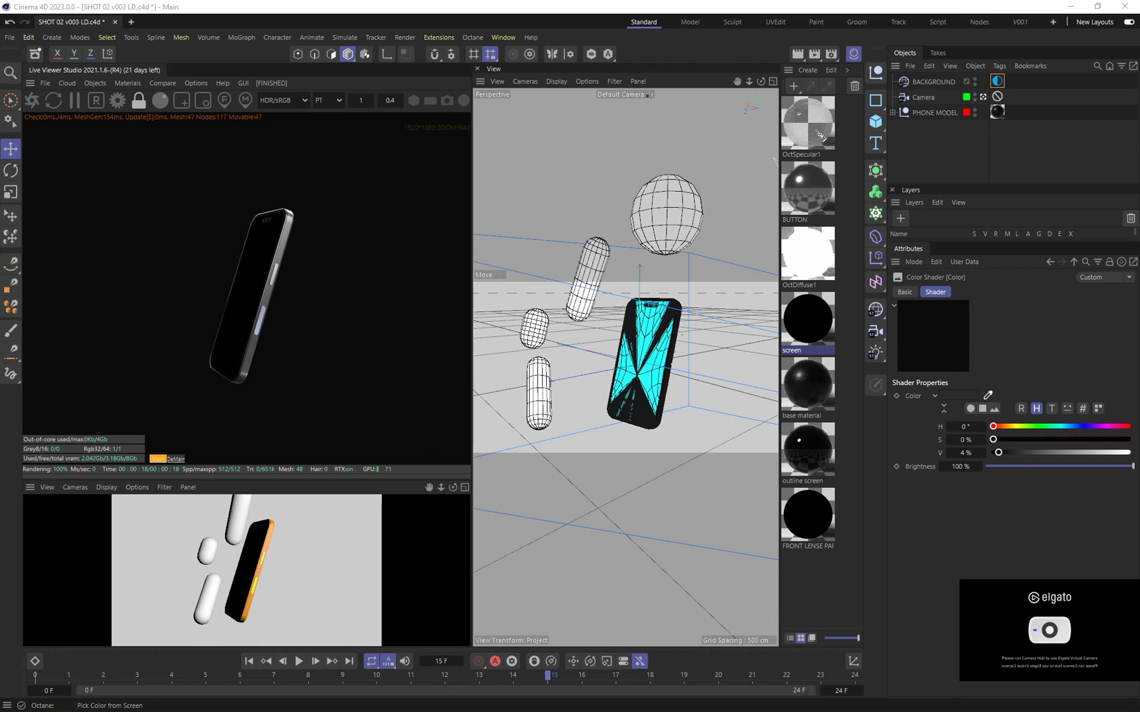
{"action": "left_click", "coordinate": [1138, 330]}
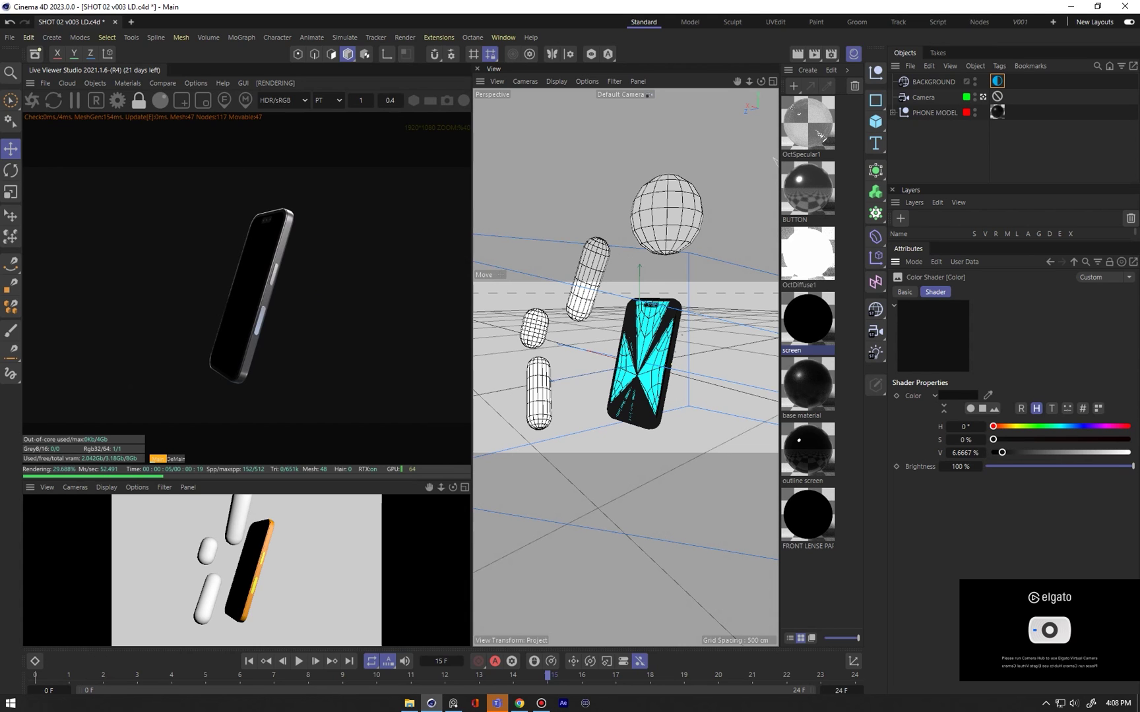
Compare the rendered phone and its background with the images on the reference board
{"action": "right_click_drag", "start_coordinate": [1139, 159], "coordinate": [531, 163]}
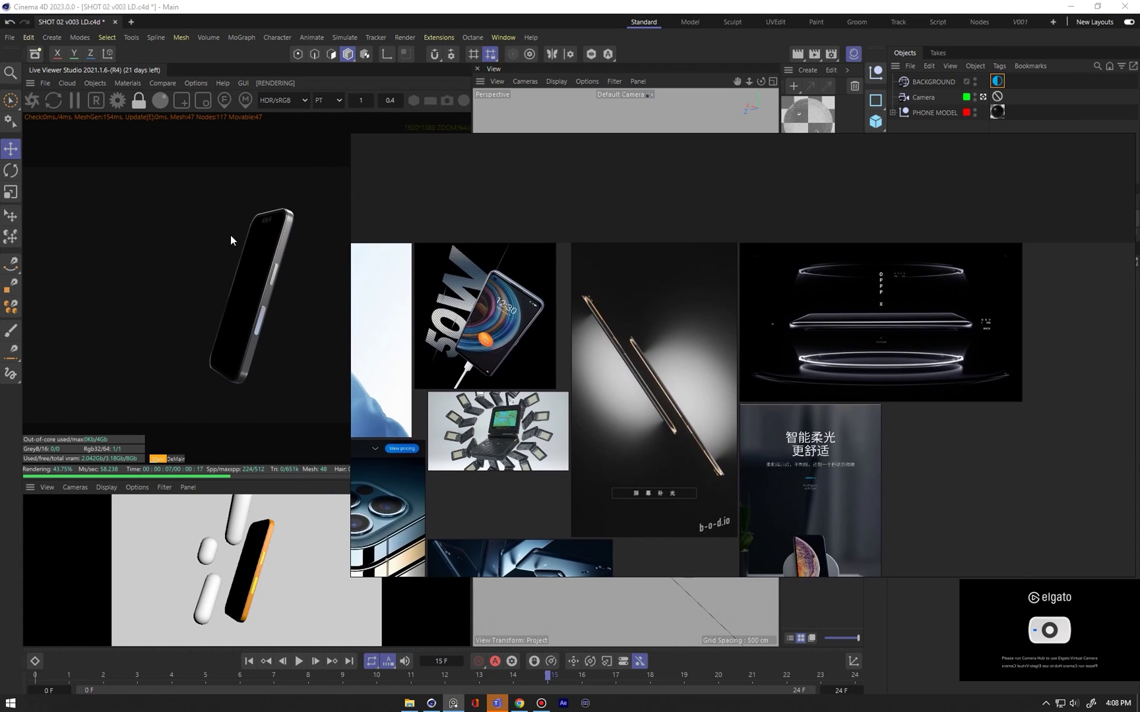
{"action": "right_click_drag", "start_coordinate": [702, 171], "coordinate": [709, 204]}
{"action": "left_click", "coordinate": [940, 153]}
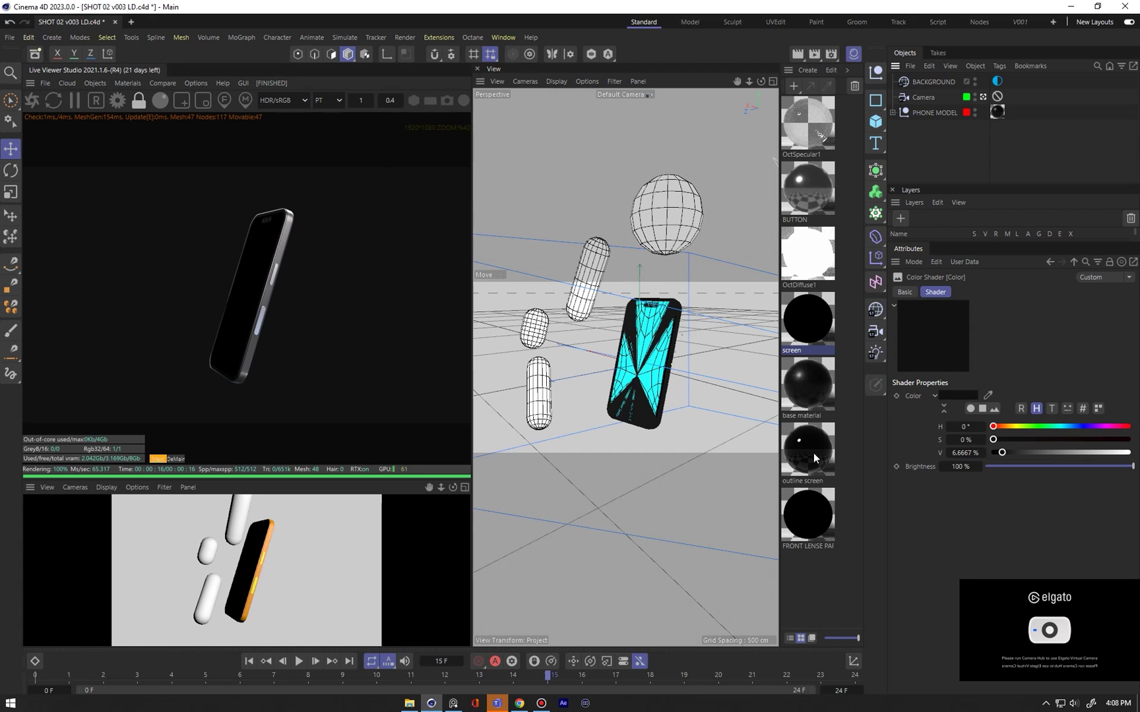
Tint the base material's specular color pale beige with hue 0.09205, saturation 0.200837 and value 0.92887
{"action": "double_click", "coordinate": [802, 390]}
{"action": "left_click_drag", "start_coordinate": [858, 272], "coordinate": [591, 152]}
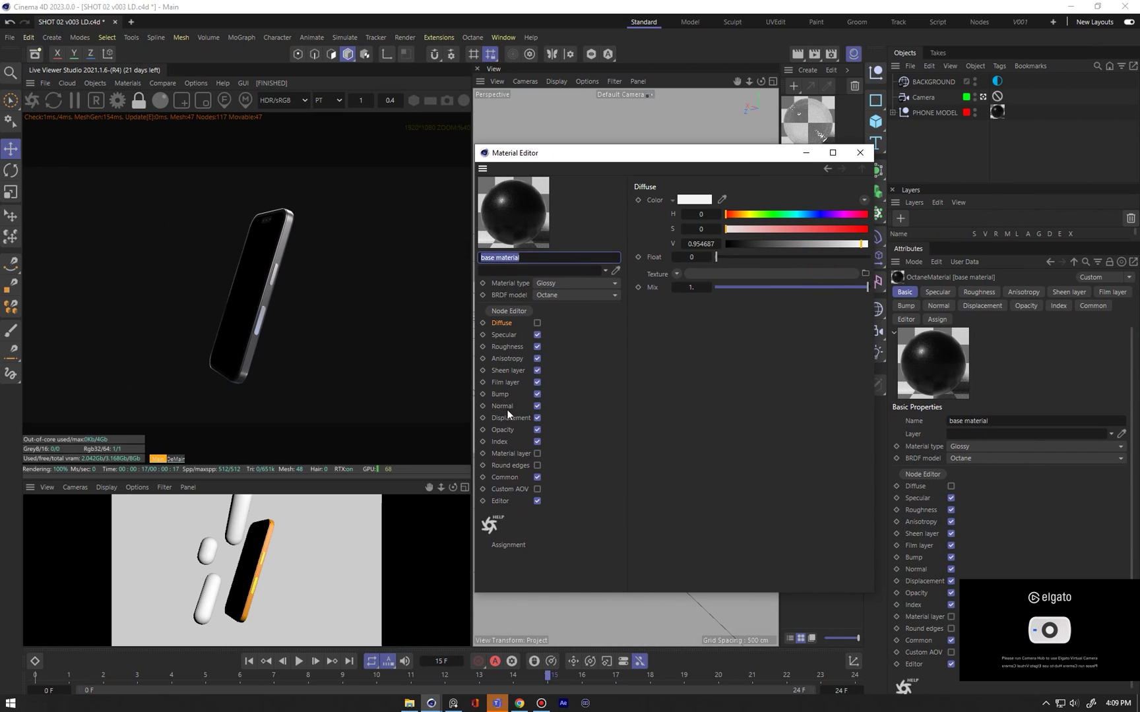
{"action": "left_click", "coordinate": [509, 335]}
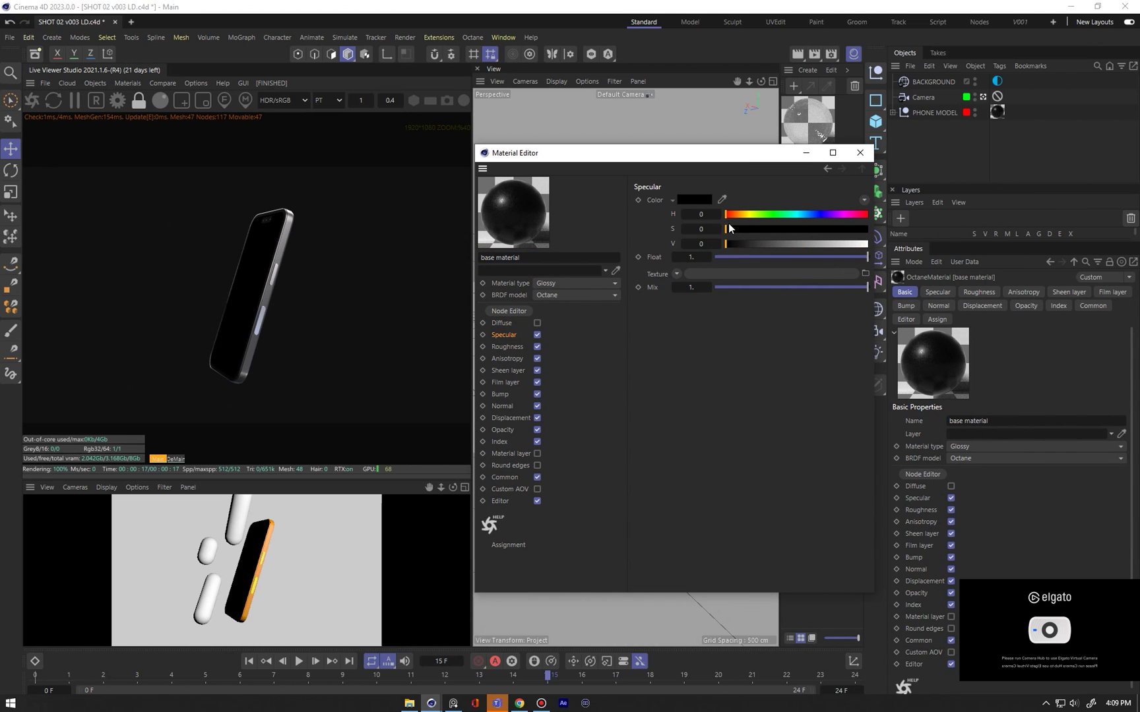
{"action": "left_click", "coordinate": [750, 215]}
{"action": "left_click_drag", "start_coordinate": [757, 229], "coordinate": [836, 225]}
{"action": "left_click", "coordinate": [829, 244]}
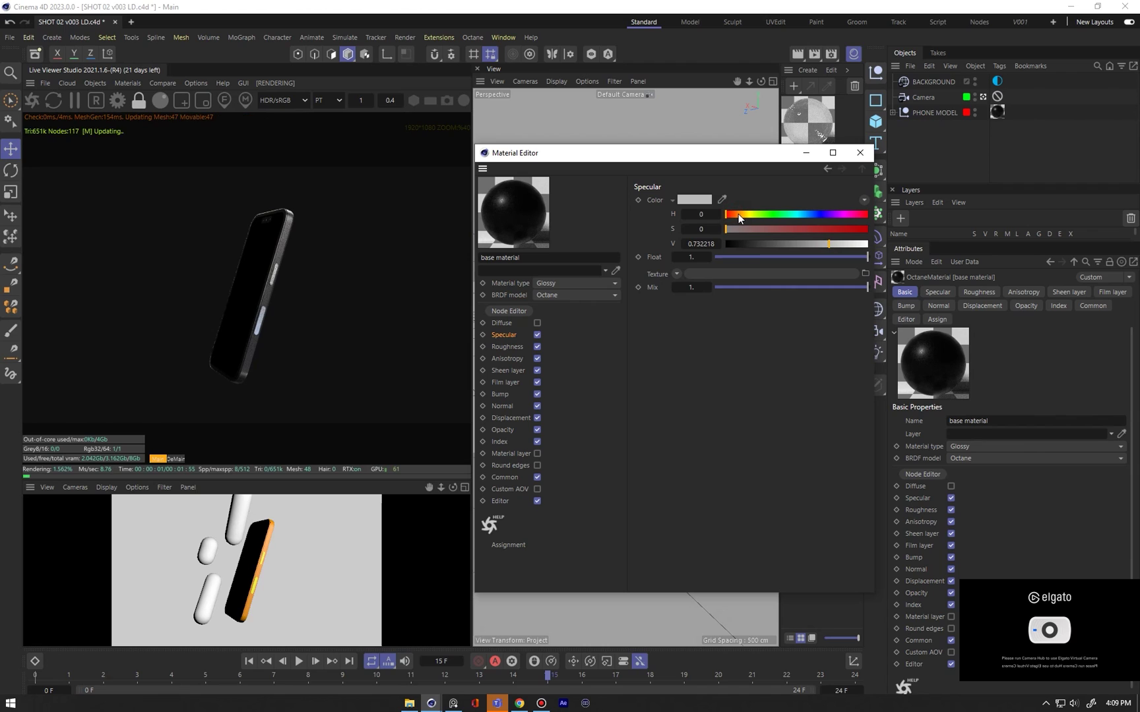
{"action": "left_click_drag", "start_coordinate": [758, 228], "coordinate": [835, 228]}
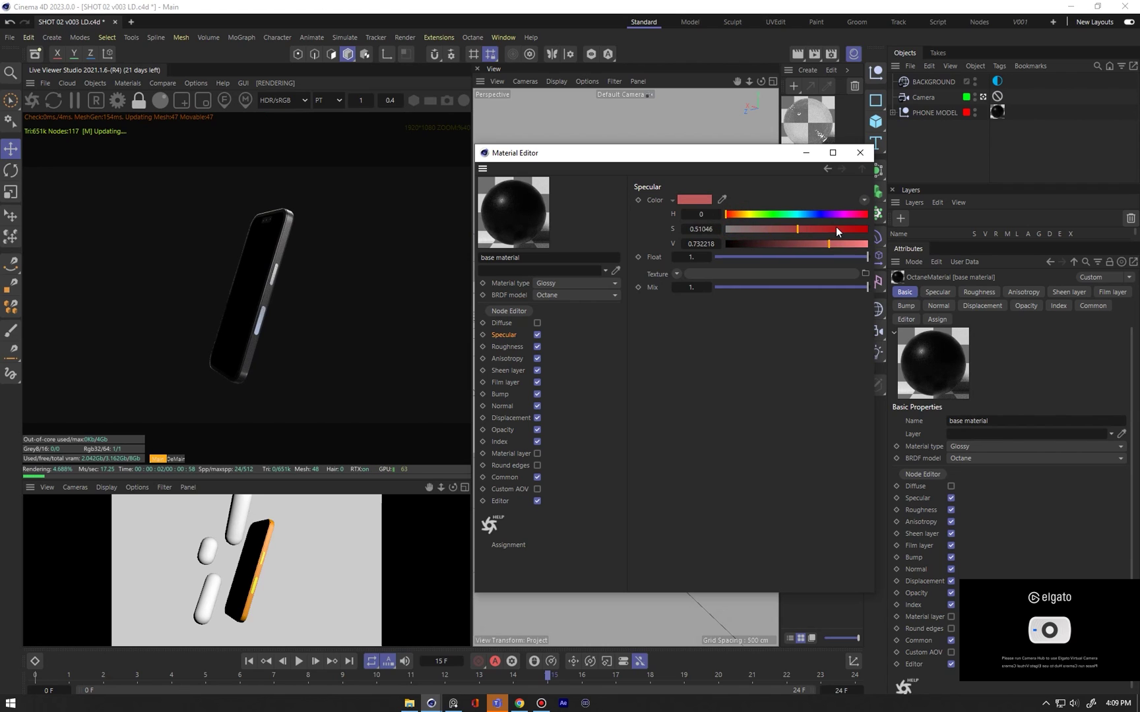
{"action": "left_click_drag", "start_coordinate": [730, 214], "coordinate": [739, 214]}
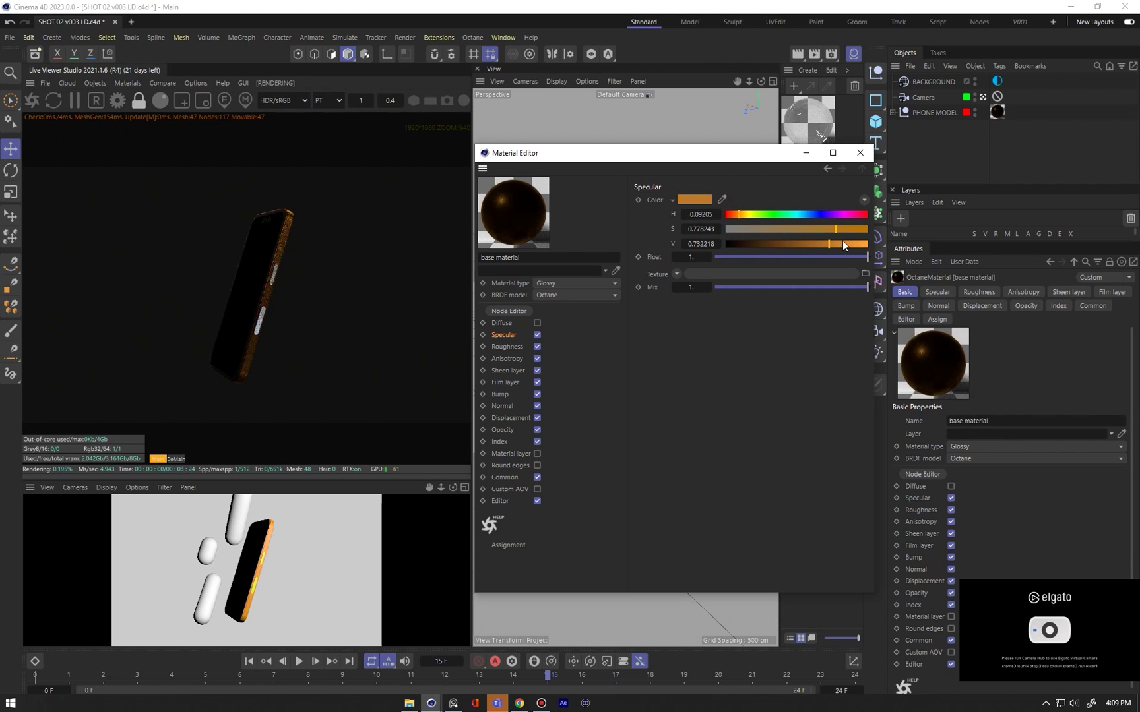
{"action": "left_click_drag", "start_coordinate": [825, 228], "coordinate": [846, 244]}
{"action": "left_click", "coordinate": [857, 244]}
{"action": "left_click_drag", "start_coordinate": [783, 228], "coordinate": [755, 230]}
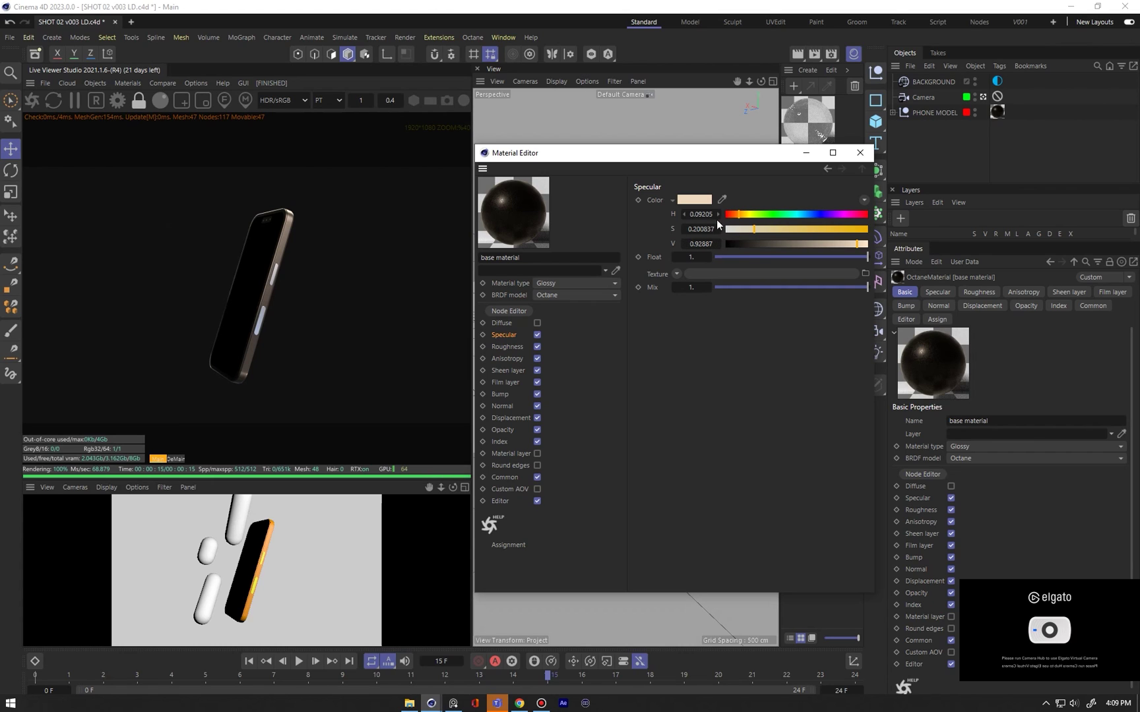
Store the current render buffer for A/B comparison and place the comparison divider across the phone
{"action": "left_click", "coordinate": [163, 83]}
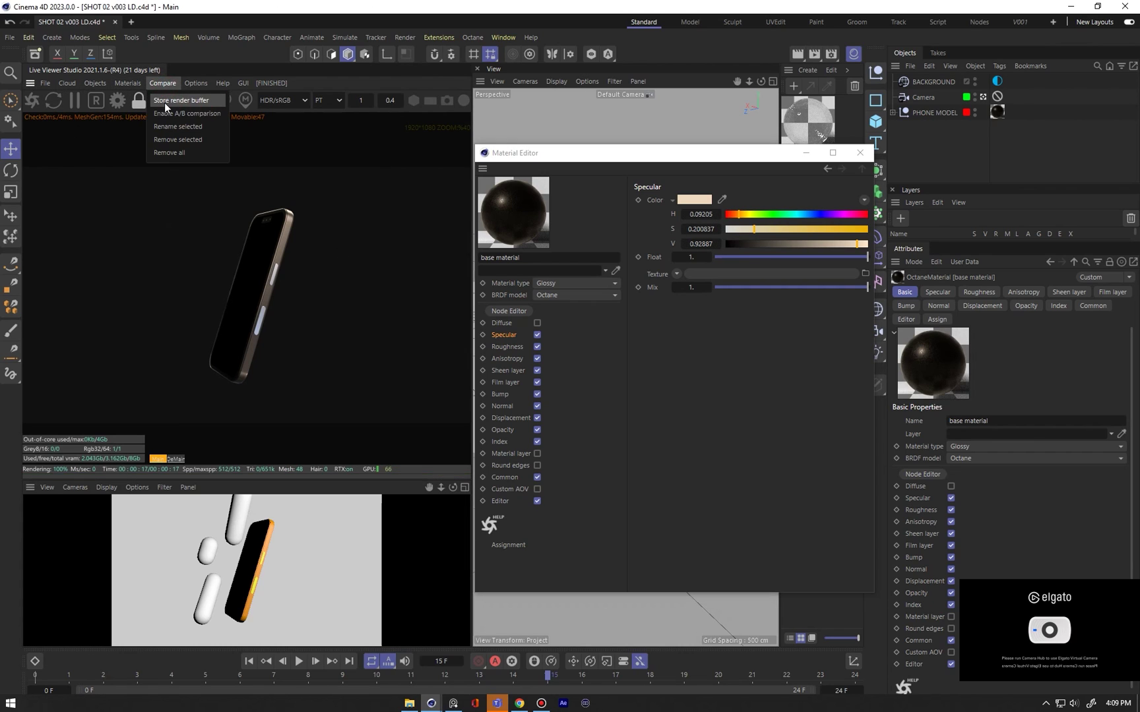
{"action": "left_click", "coordinate": [164, 103]}
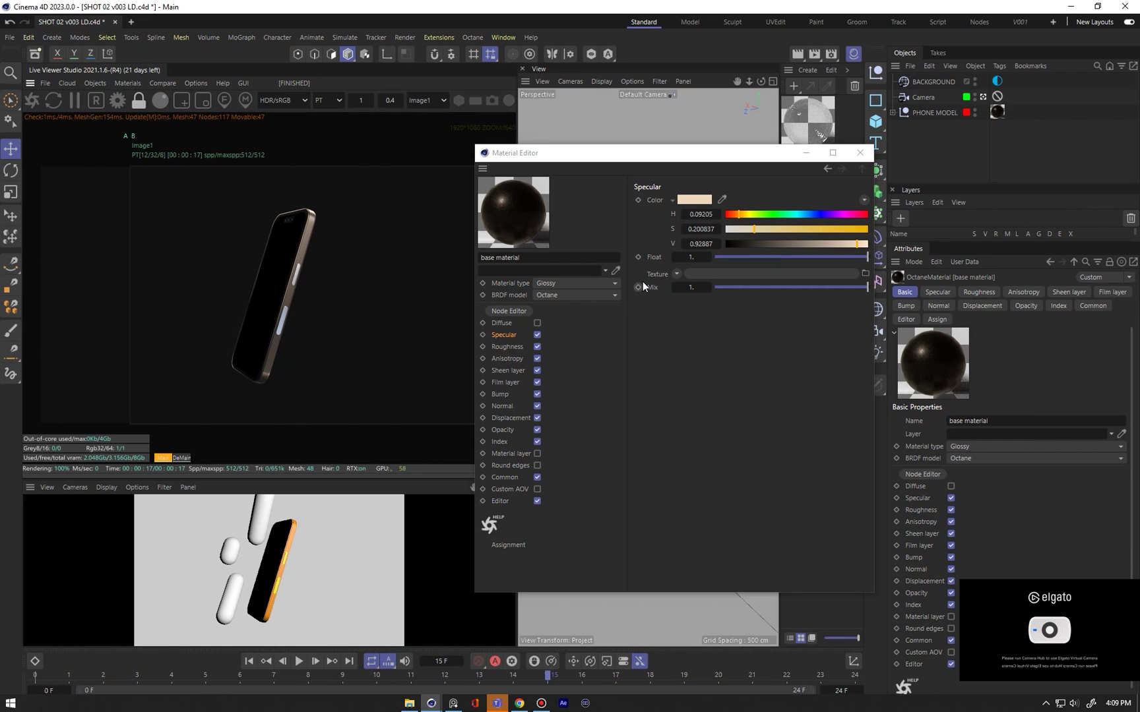
{"action": "left_click_drag", "start_coordinate": [141, 291], "coordinate": [304, 288]}
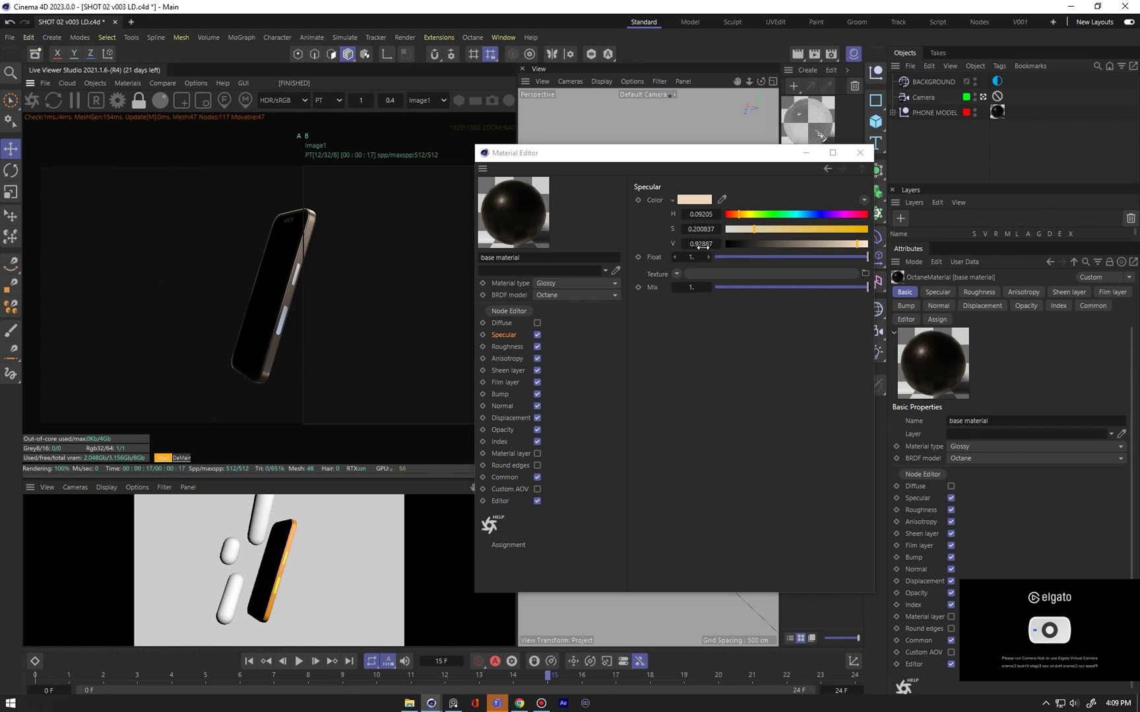
Set the base material's specular color to black, with saturation and value at 0
{"action": "double_click", "coordinate": [703, 247]}
{"action": "type", "text": "0"}
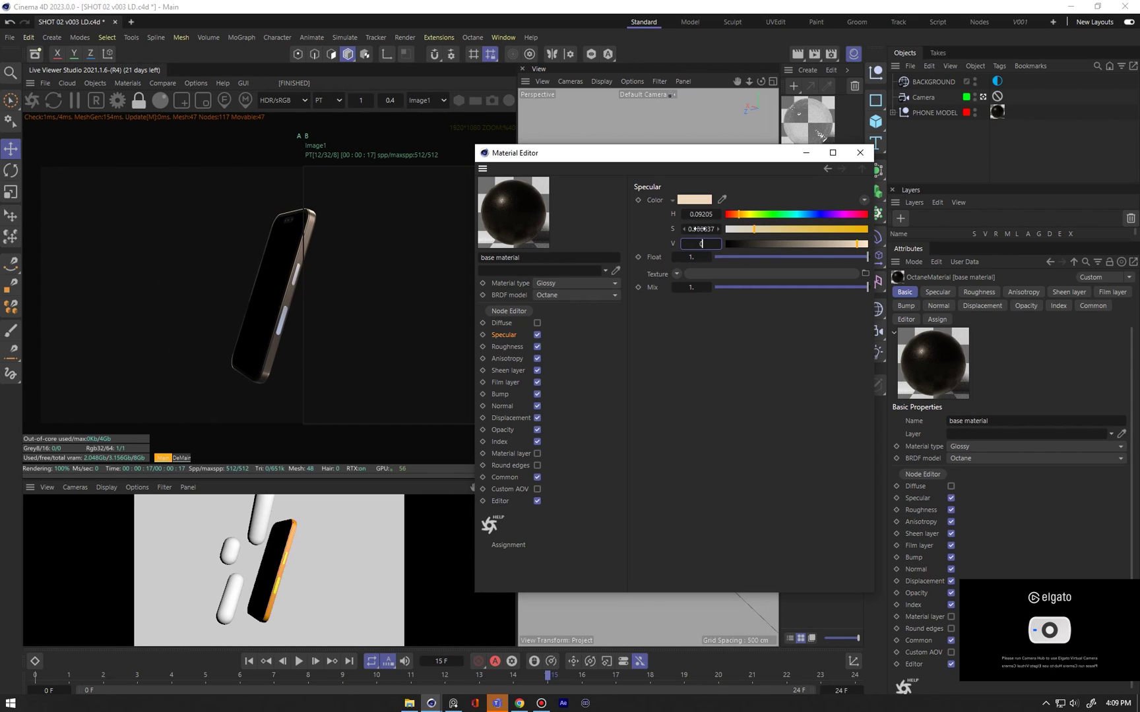
{"action": "double_click", "coordinate": [699, 229]}
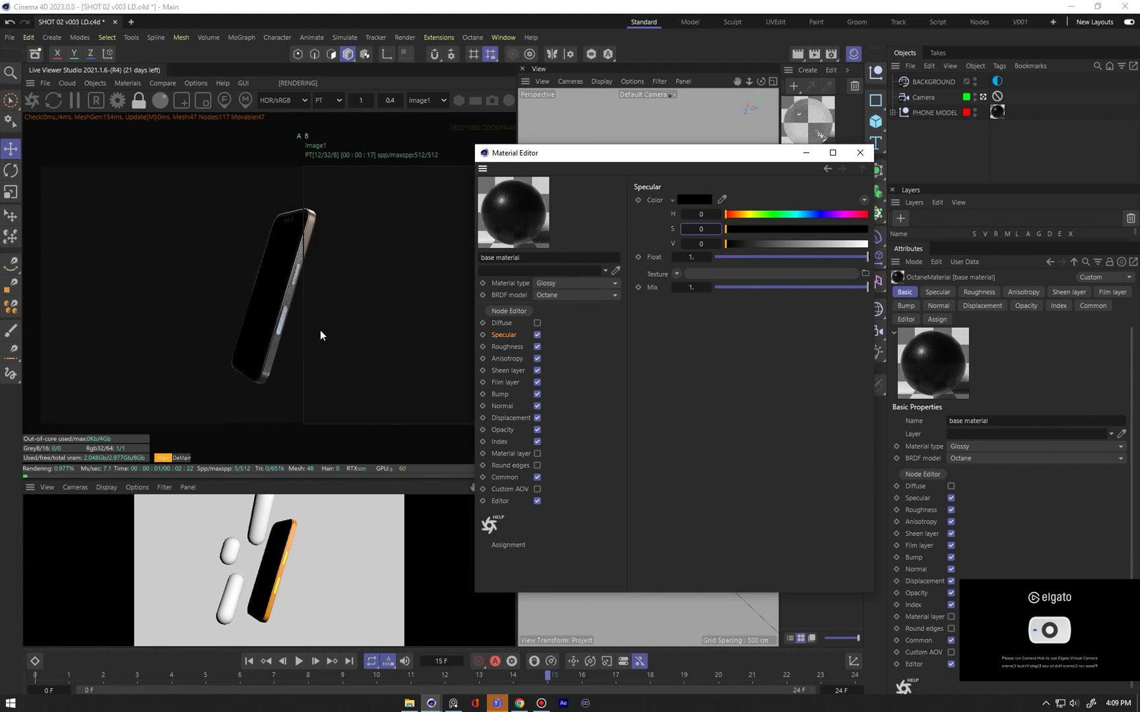
Compare the stored beige-specular render with the black-specular render by wiping across the phone, and close the material settings
{"action": "left_click_drag", "start_coordinate": [303, 330], "coordinate": [383, 334]}
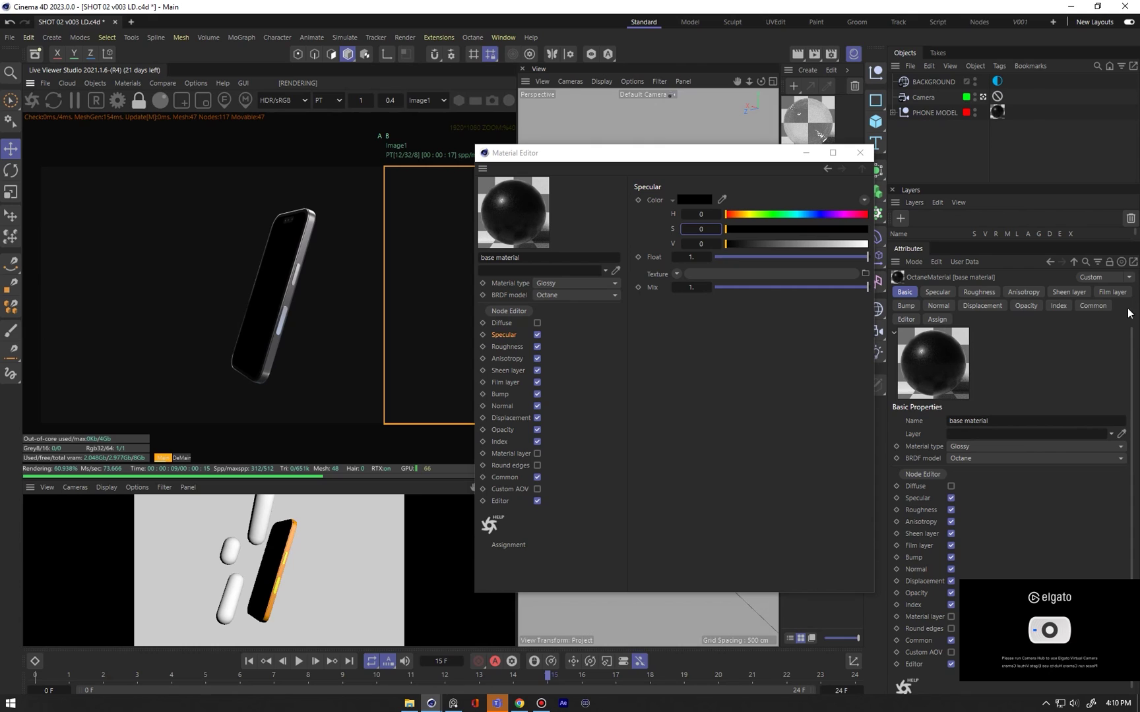
{"action": "left_click_drag", "start_coordinate": [384, 374], "coordinate": [134, 412]}
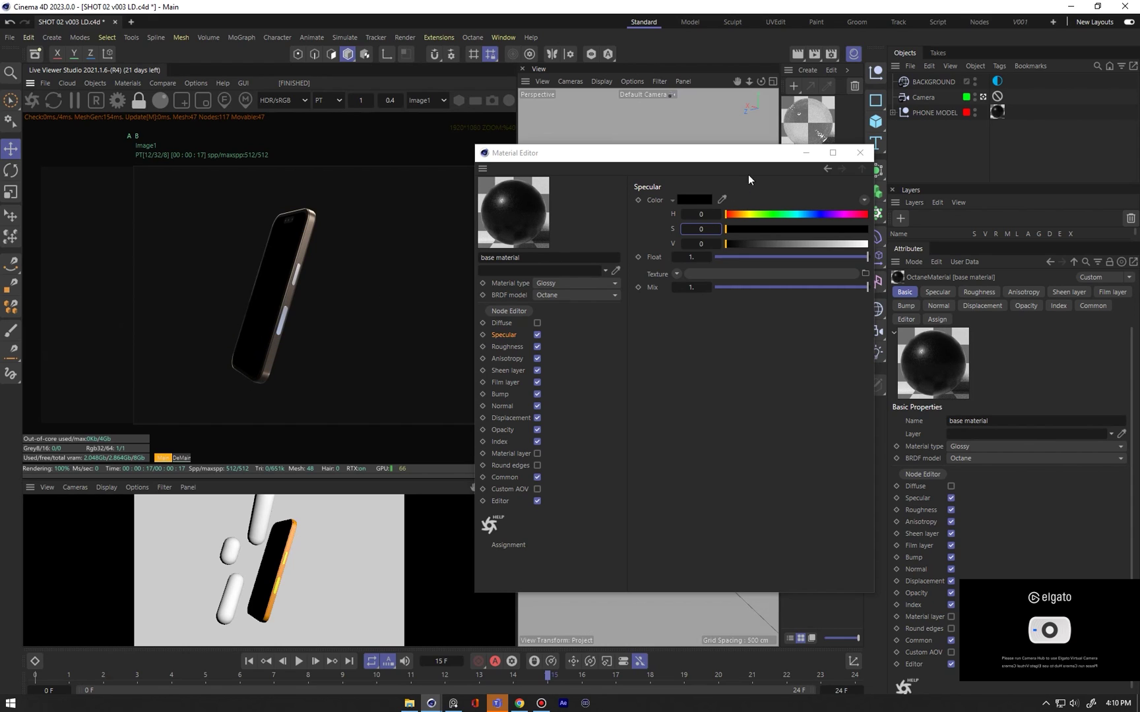
{"action": "left_click_drag", "start_coordinate": [758, 155], "coordinate": [660, 156]}
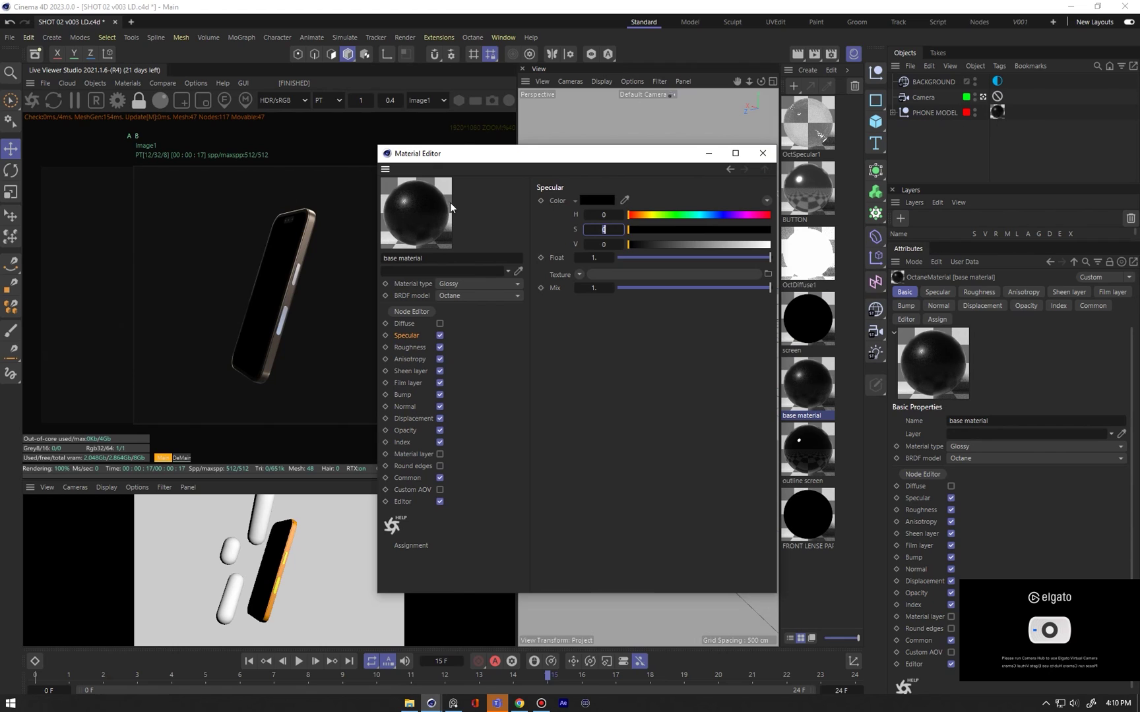
{"action": "left_click_drag", "start_coordinate": [132, 318], "coordinate": [200, 323]}
{"action": "left_click_drag", "start_coordinate": [752, 186], "coordinate": [564, 186]}
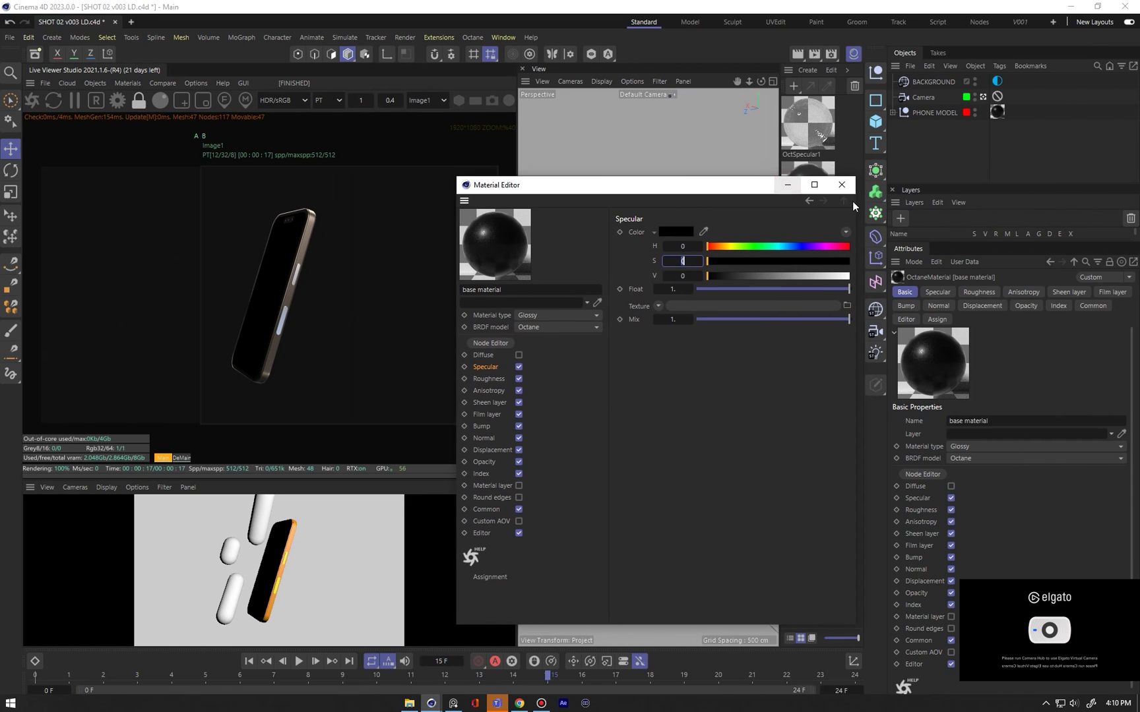
{"action": "left_click", "coordinate": [849, 183]}
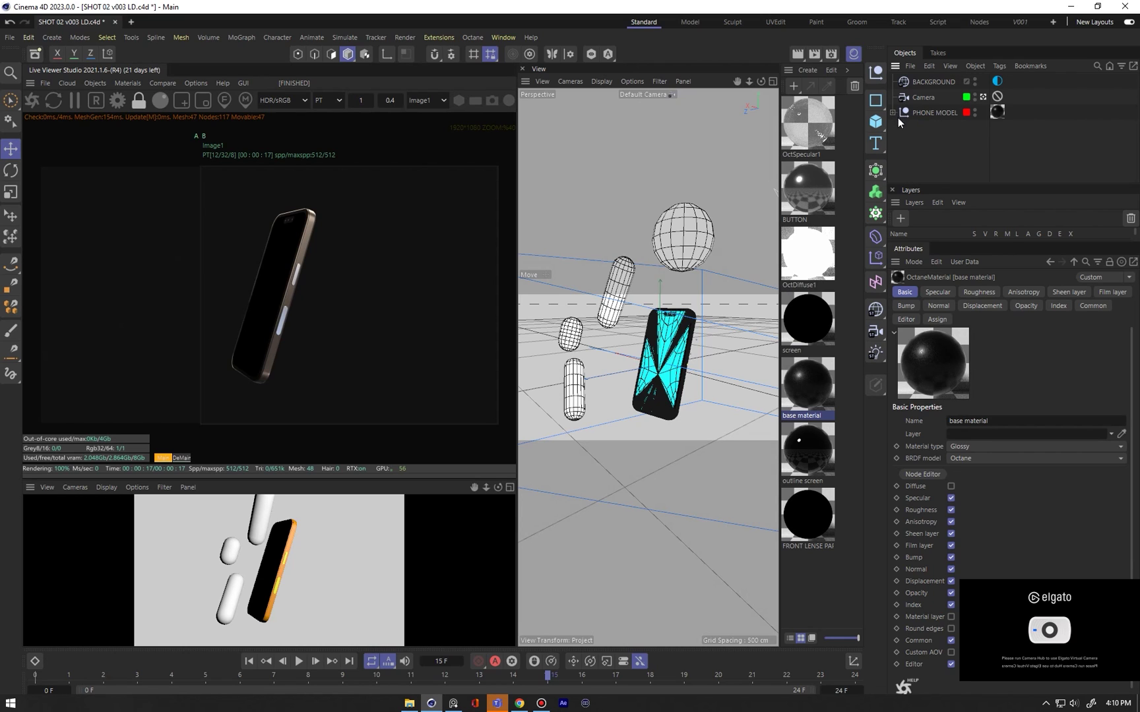
Show the LD layer's objects in the object list, hide those of the ANIMATED MESH and CAMERA layers, and enlarge the list
{"action": "left_click_drag", "start_coordinate": [949, 242], "coordinate": [943, 323]}
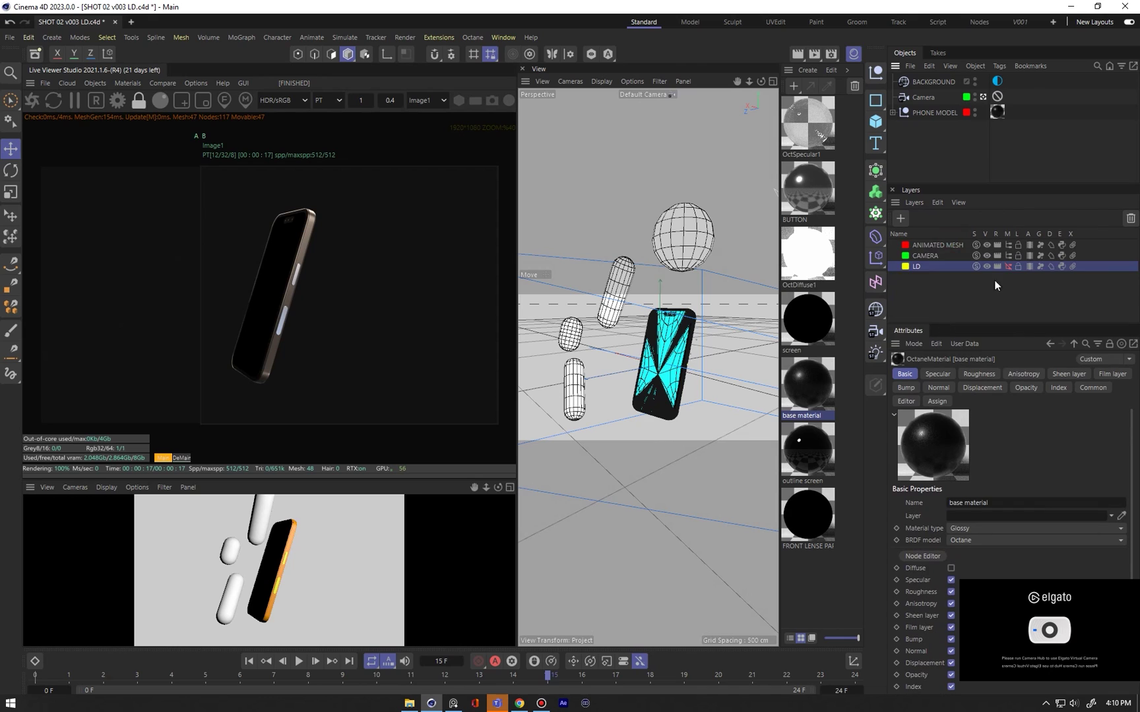
{"action": "left_click", "coordinate": [1001, 283]}
{"action": "left_click", "coordinate": [1008, 266]}
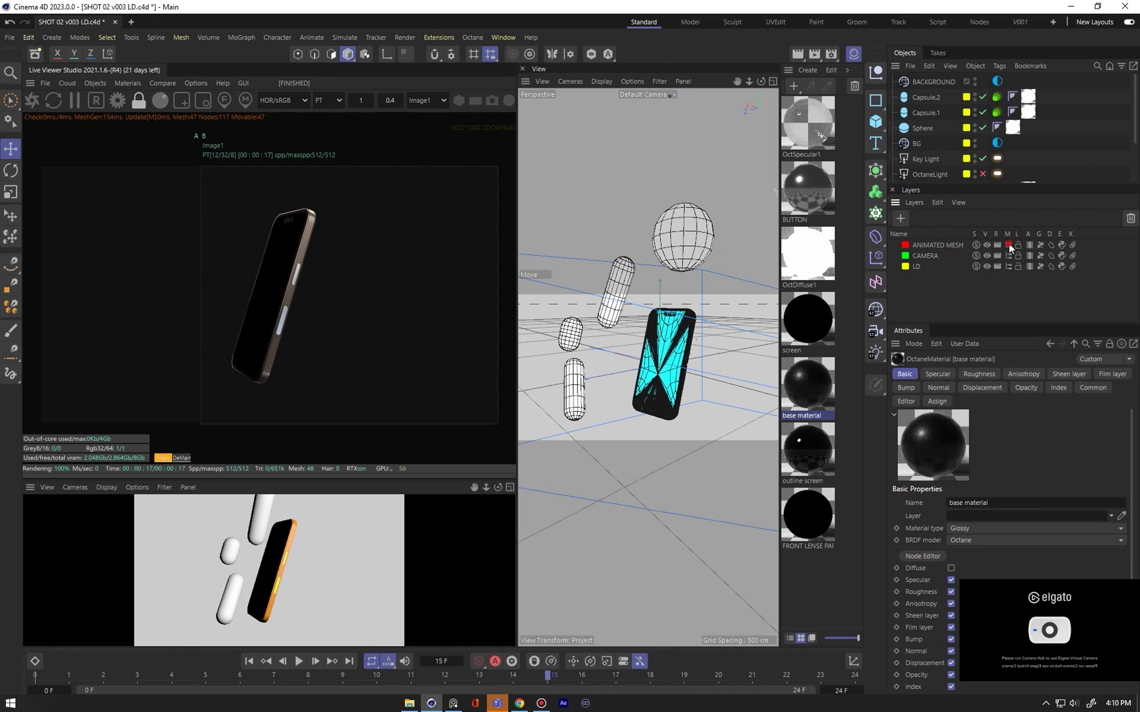
{"action": "left_click", "coordinate": [1007, 245]}
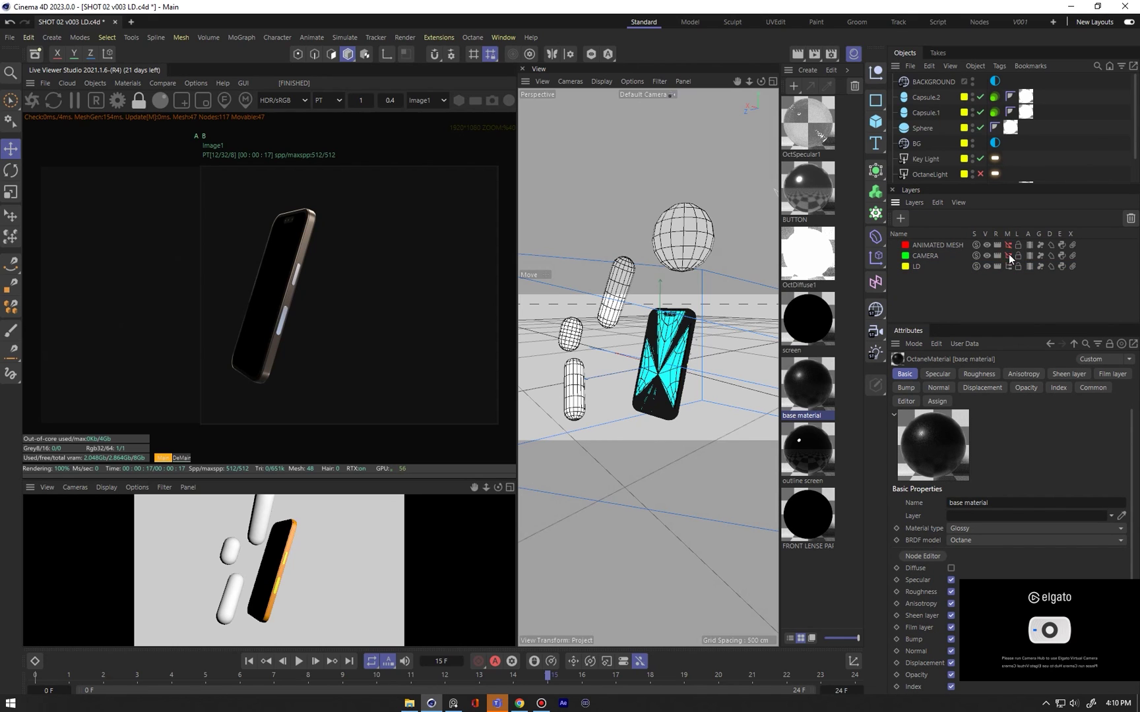
{"action": "left_click_drag", "start_coordinate": [935, 185], "coordinate": [937, 254]}
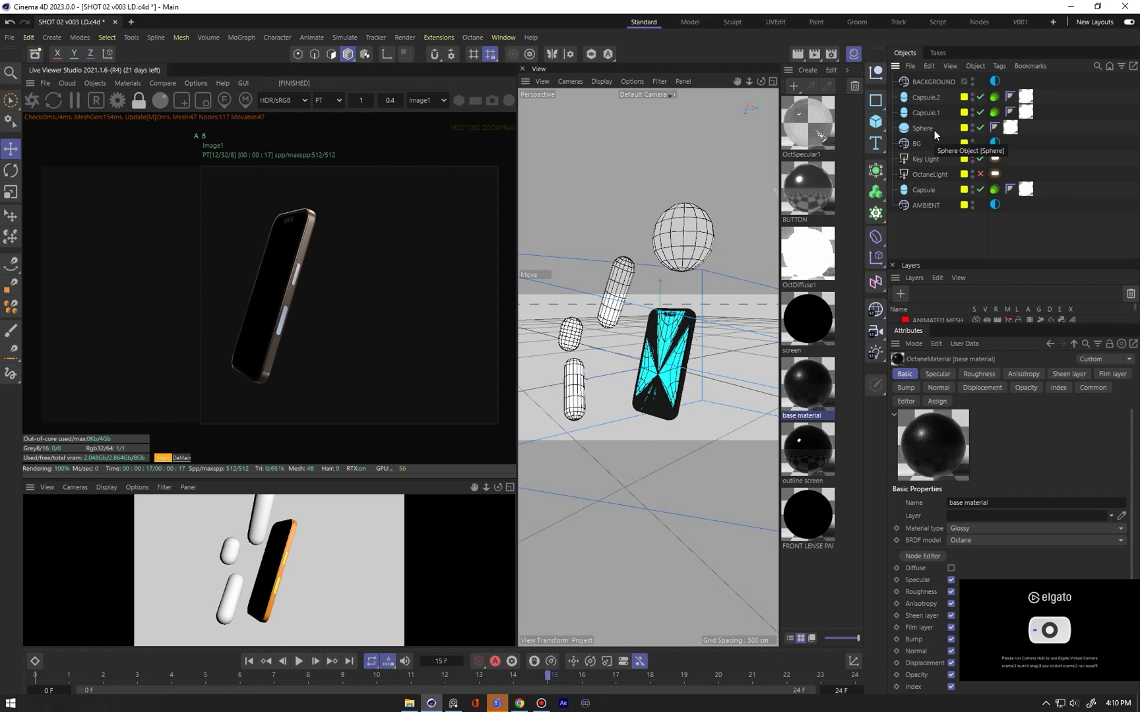
Give the Key Light's texture a Color shader with hue 44°, saturation 91% and value 100%
{"action": "left_click", "coordinate": [994, 158]}
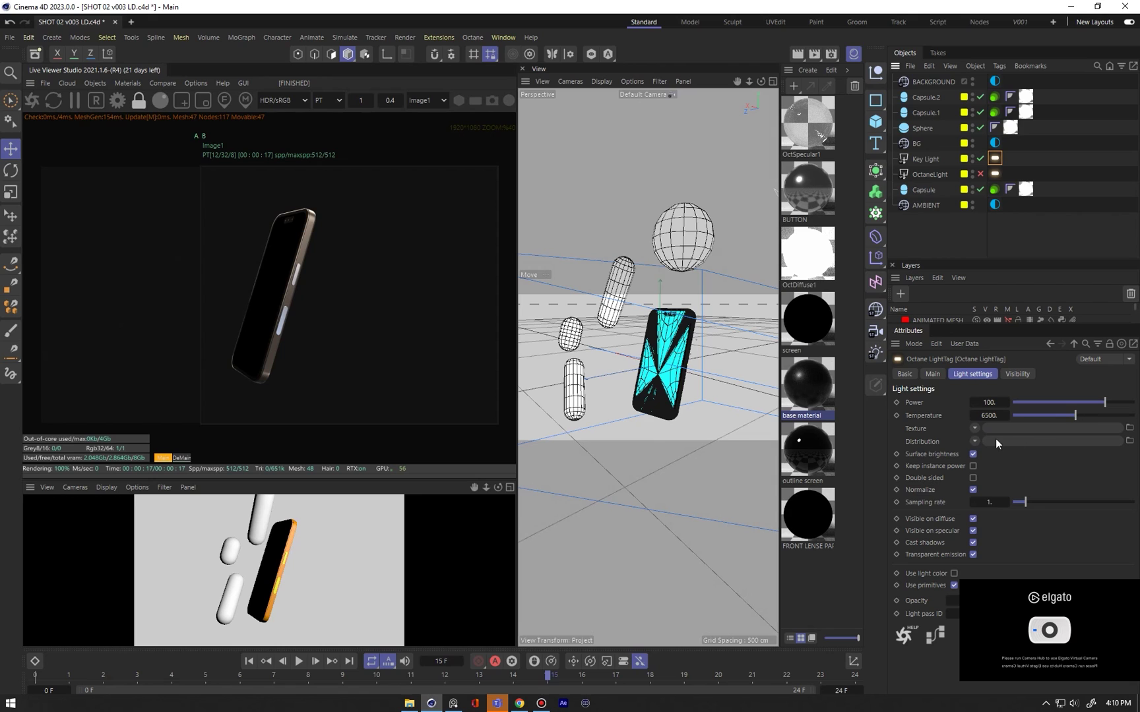
{"action": "left_click", "coordinate": [976, 430]}
{"action": "left_click", "coordinate": [1003, 195]}
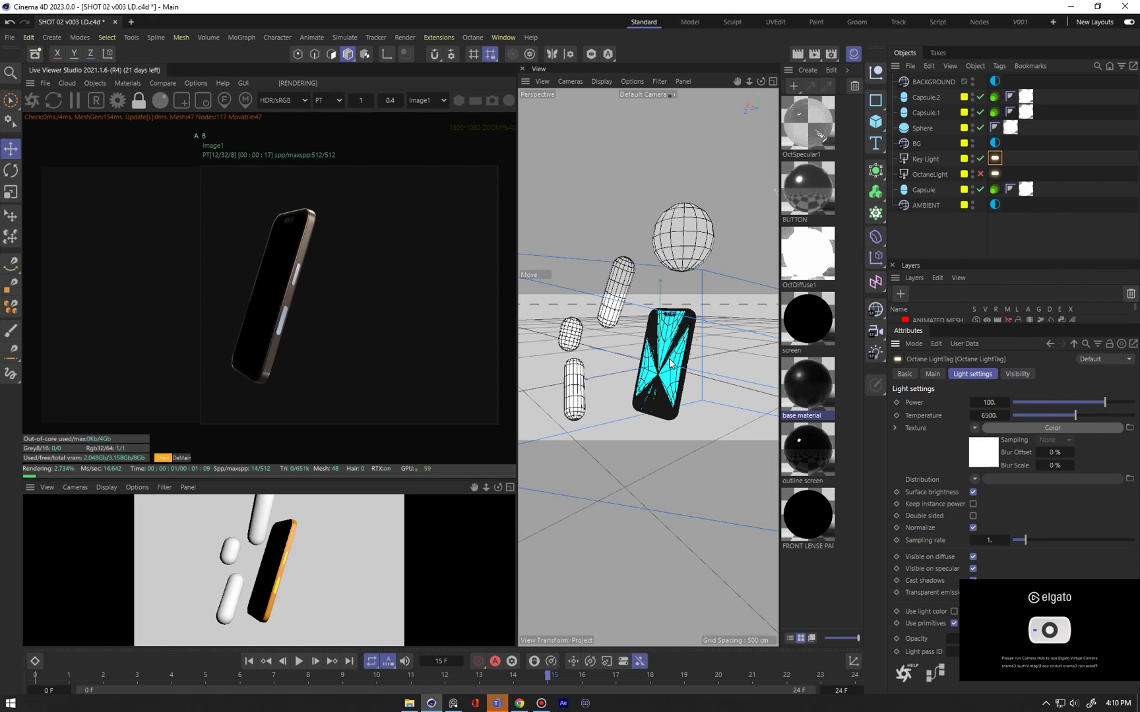
{"action": "left_click", "coordinate": [984, 459]}
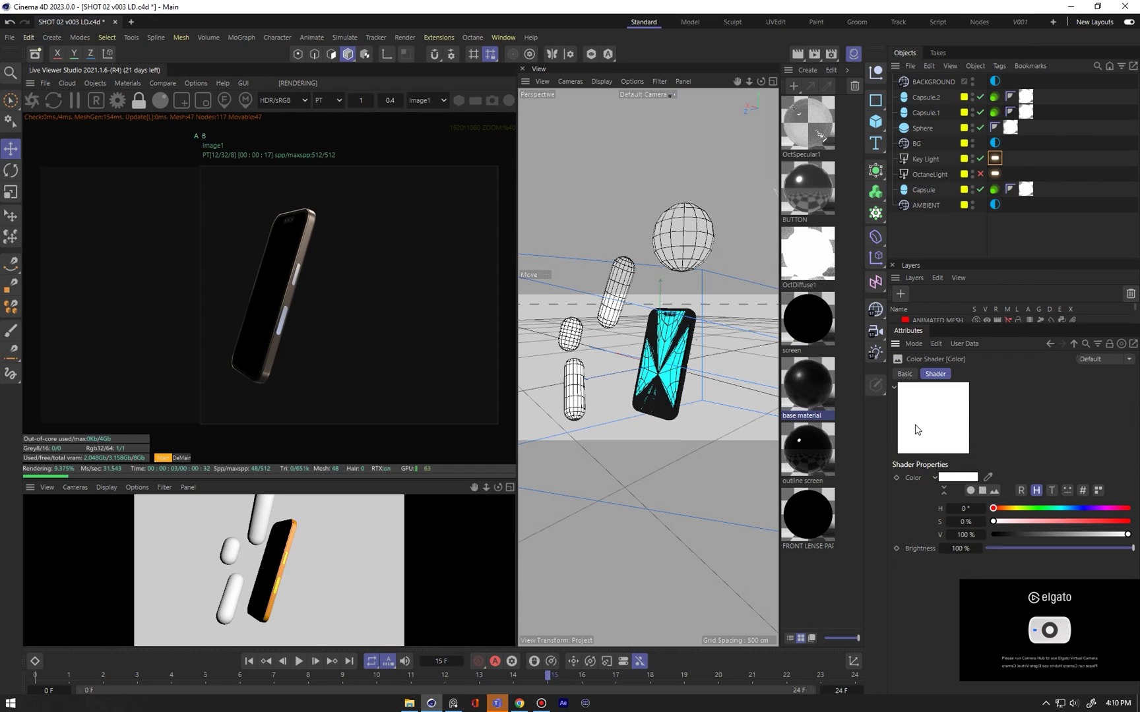
{"action": "left_click", "coordinate": [1009, 508]}
{"action": "left_click_drag", "start_coordinate": [1011, 521], "coordinate": [1115, 521]}
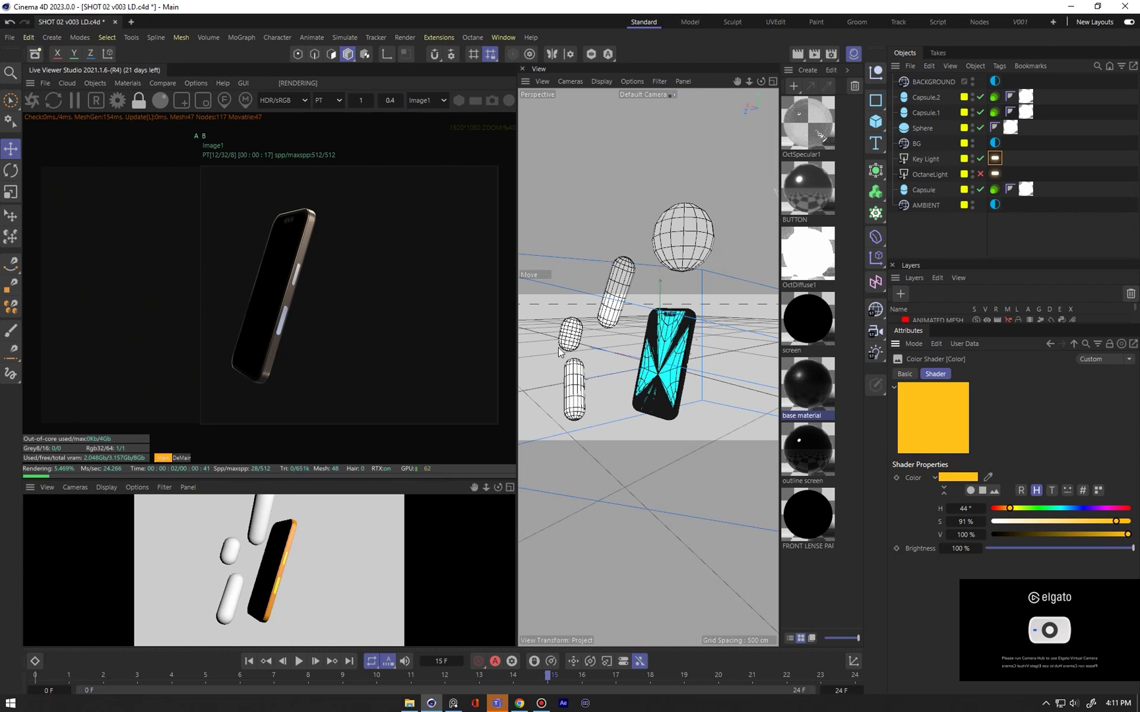
Compare the yellow-lit phone edge with the stored render and turn off A/B comparison
{"action": "left_click_drag", "start_coordinate": [204, 318], "coordinate": [367, 317]}
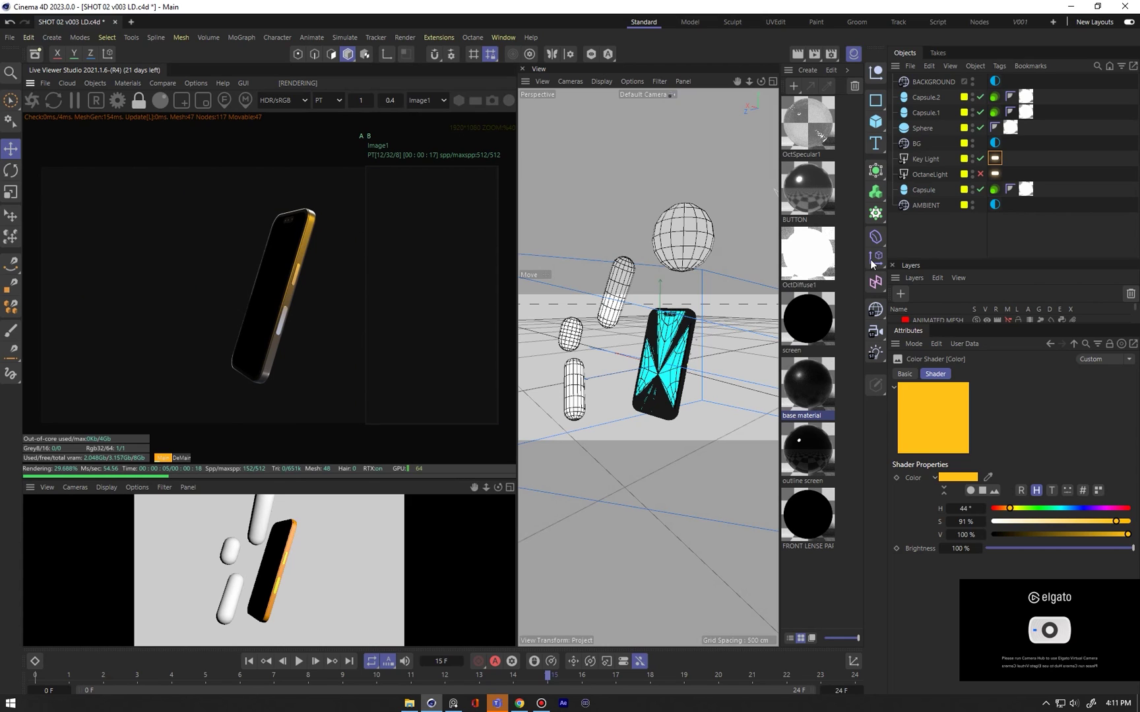
{"action": "left_click", "coordinate": [164, 83]}
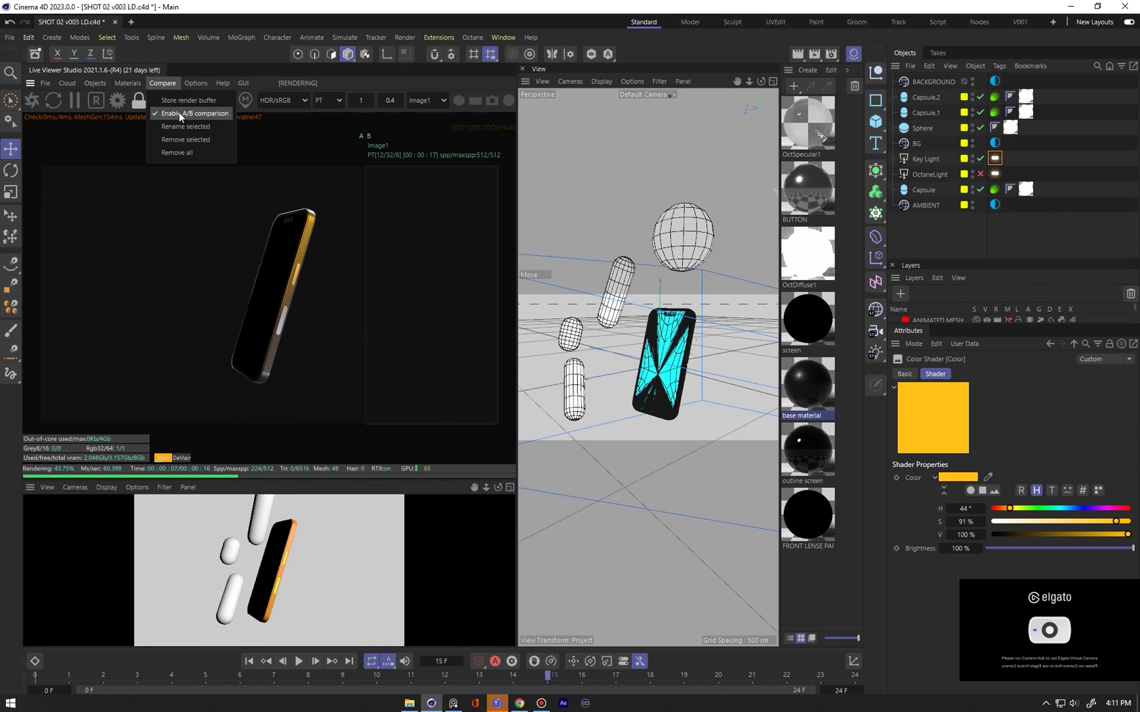
{"action": "left_click", "coordinate": [179, 112]}
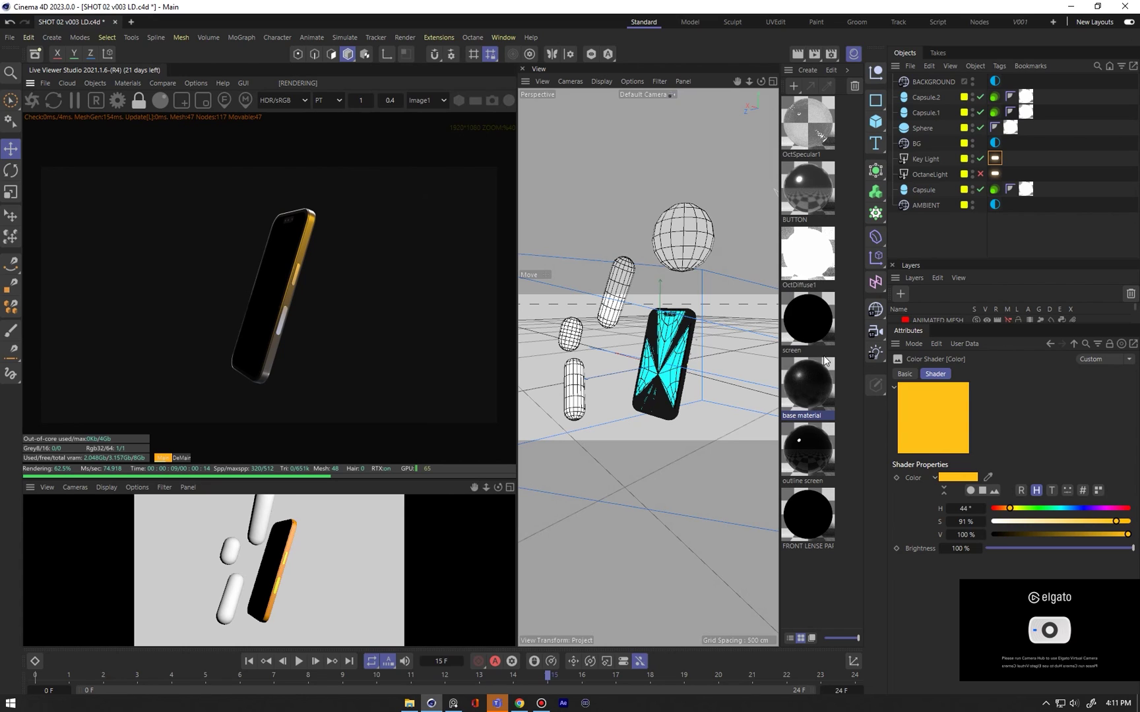
{"action": "left_click", "coordinate": [994, 205]}
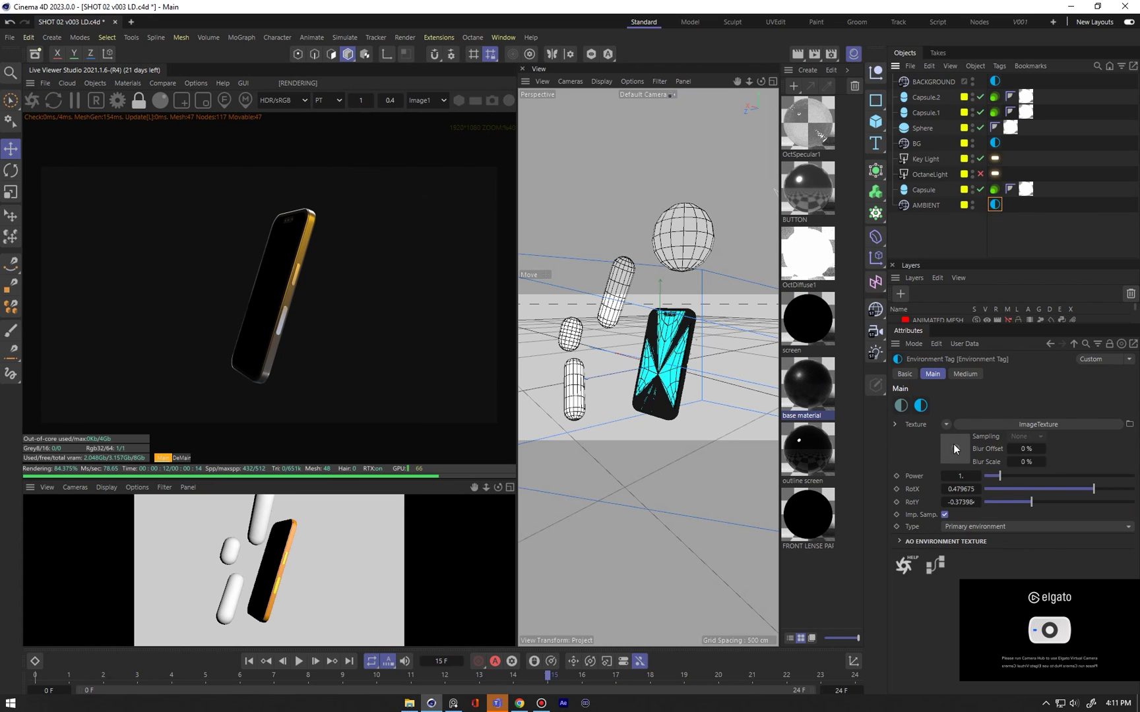
{"action": "left_click", "coordinate": [994, 143]}
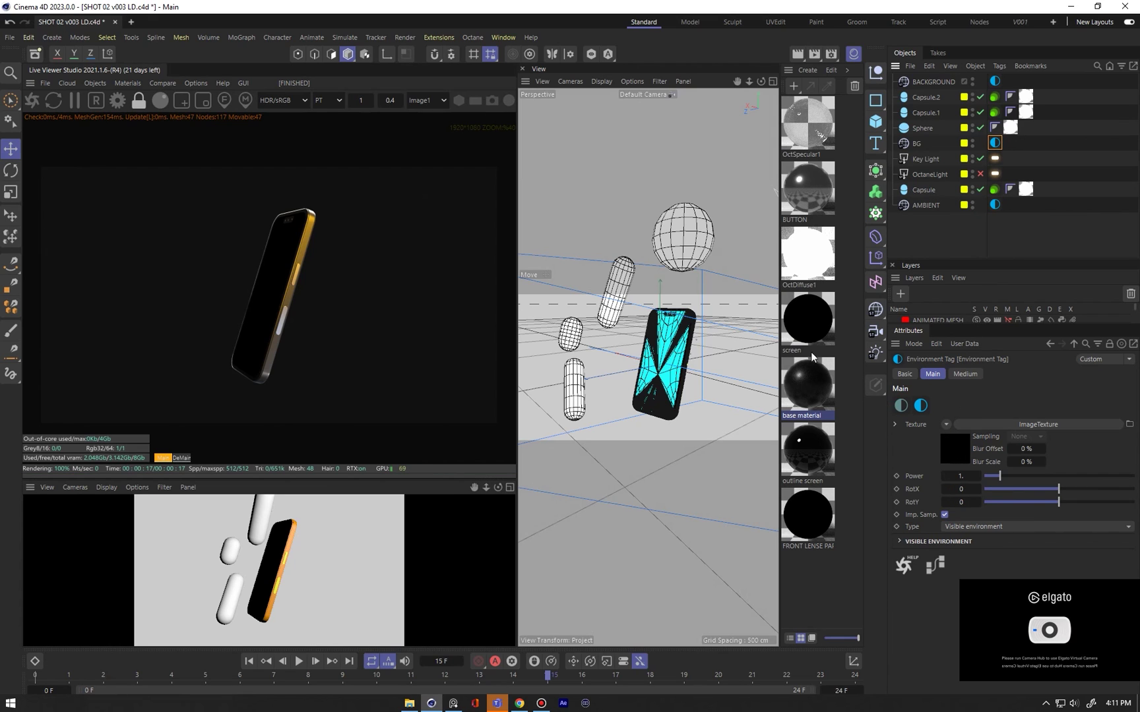
Set the base material's specular color to hue 0.138075, saturation 0.205021 and value 0.887029, and close its settings
{"action": "double_click", "coordinate": [817, 384]}
{"action": "left_click_drag", "start_coordinate": [841, 275], "coordinate": [533, 99]}
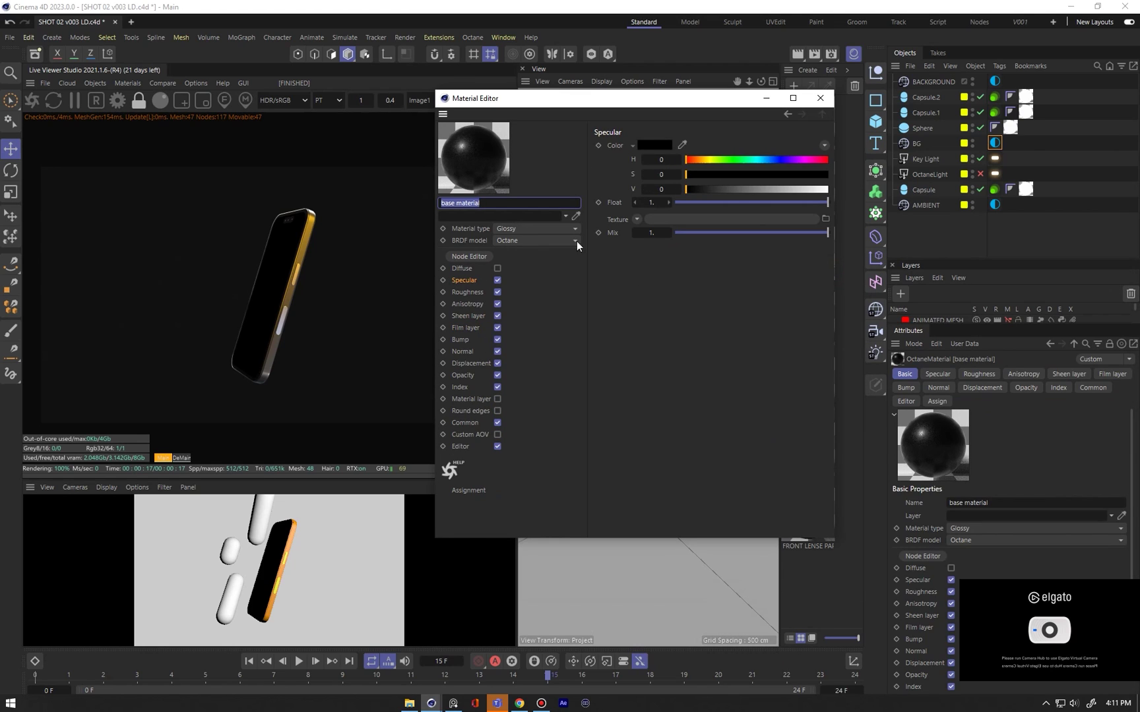
{"action": "left_click", "coordinate": [473, 282]}
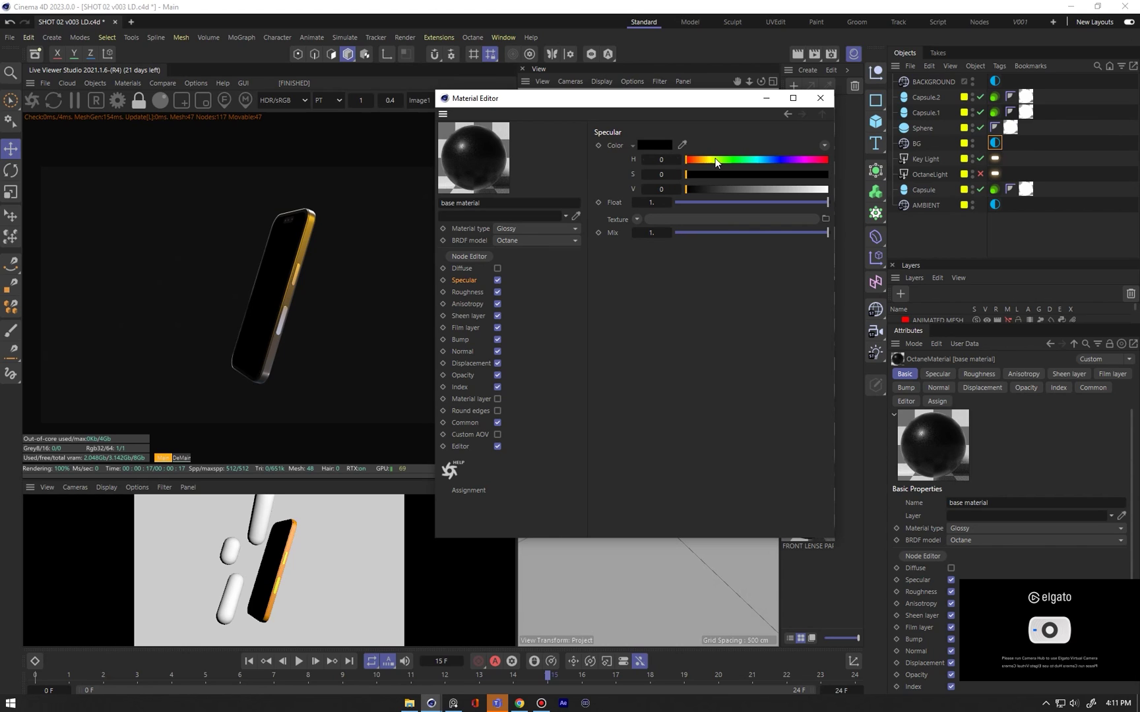
{"action": "mouse_move", "coordinate": [692, 187]}
{"action": "left_mouse_down"}
{"action": "mouse_move", "coordinate": [763, 190]}
{"action": "mouse_move", "coordinate": [696, 182]}
{"action": "left_mouse_up"}
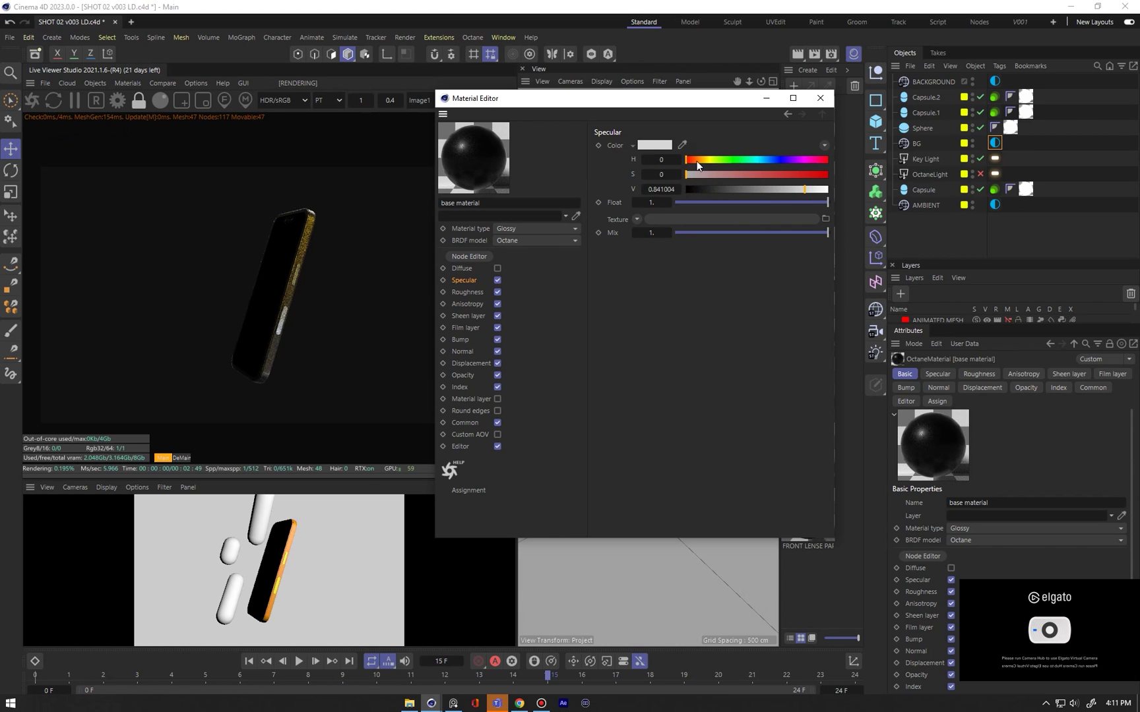
{"action": "left_click", "coordinate": [706, 174]}
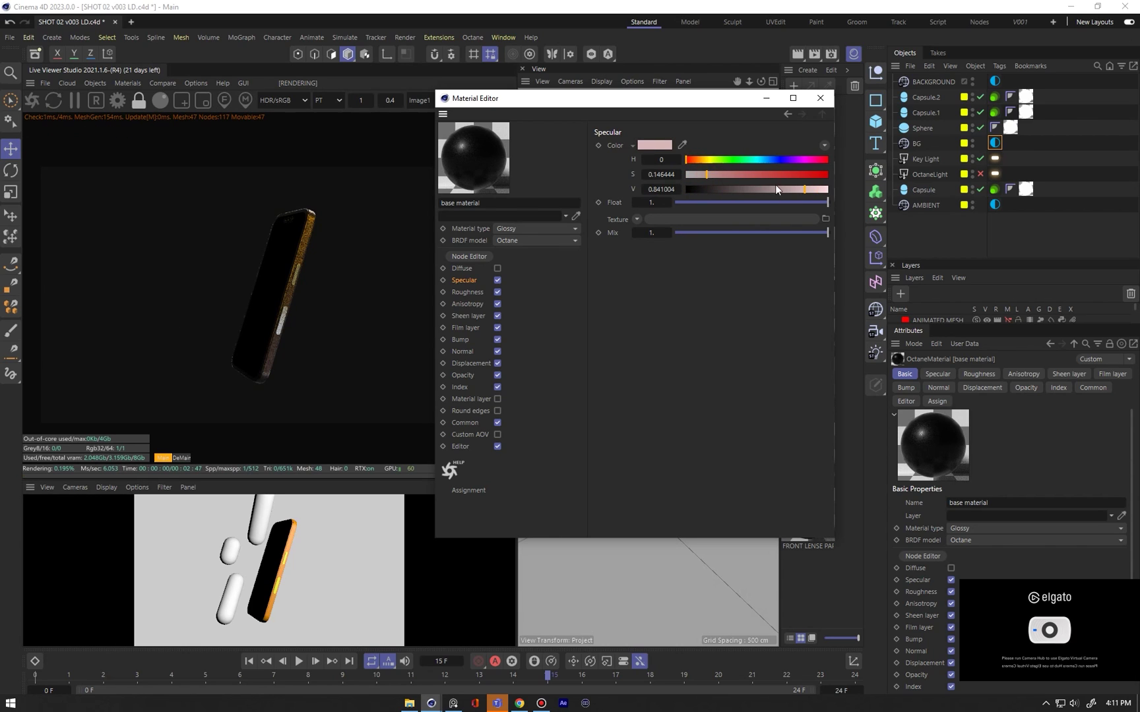
{"action": "left_click", "coordinate": [703, 159]}
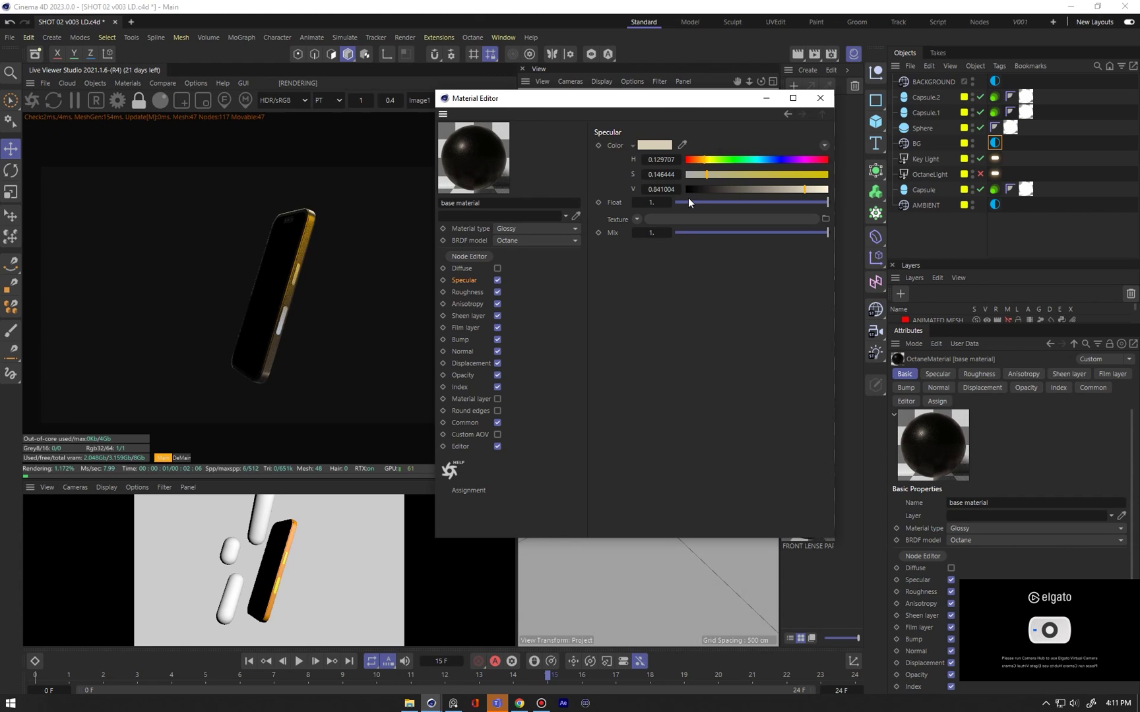
{"action": "left_click", "coordinate": [811, 189]}
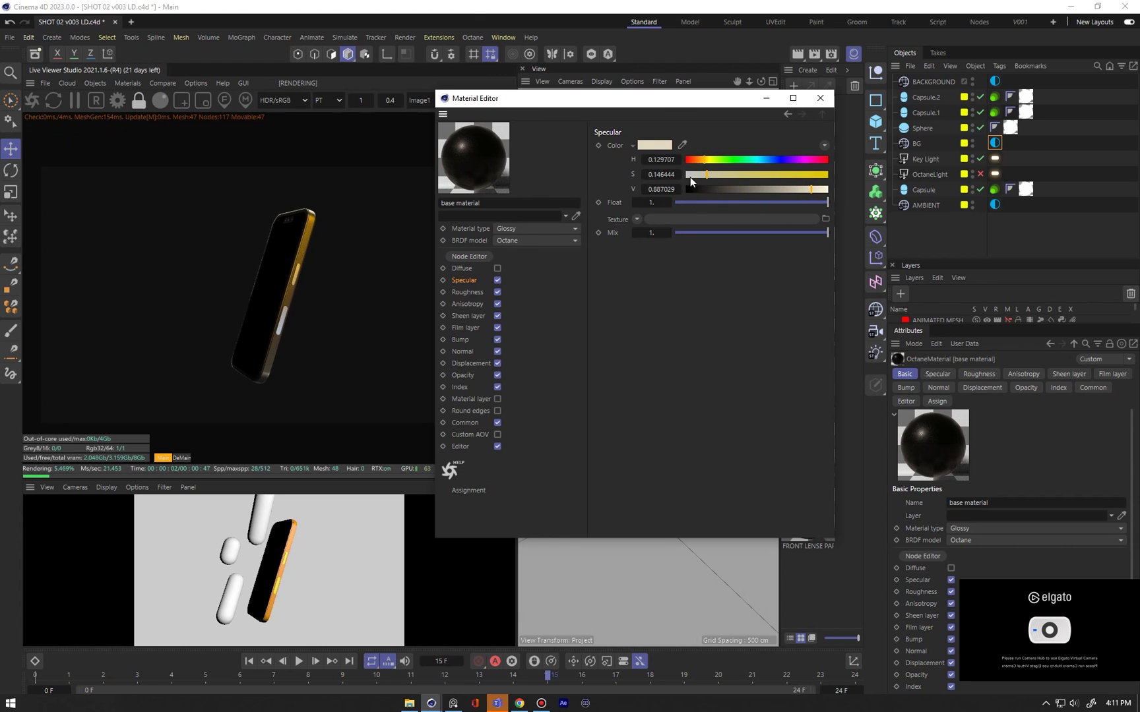
{"action": "left_click", "coordinate": [705, 159]}
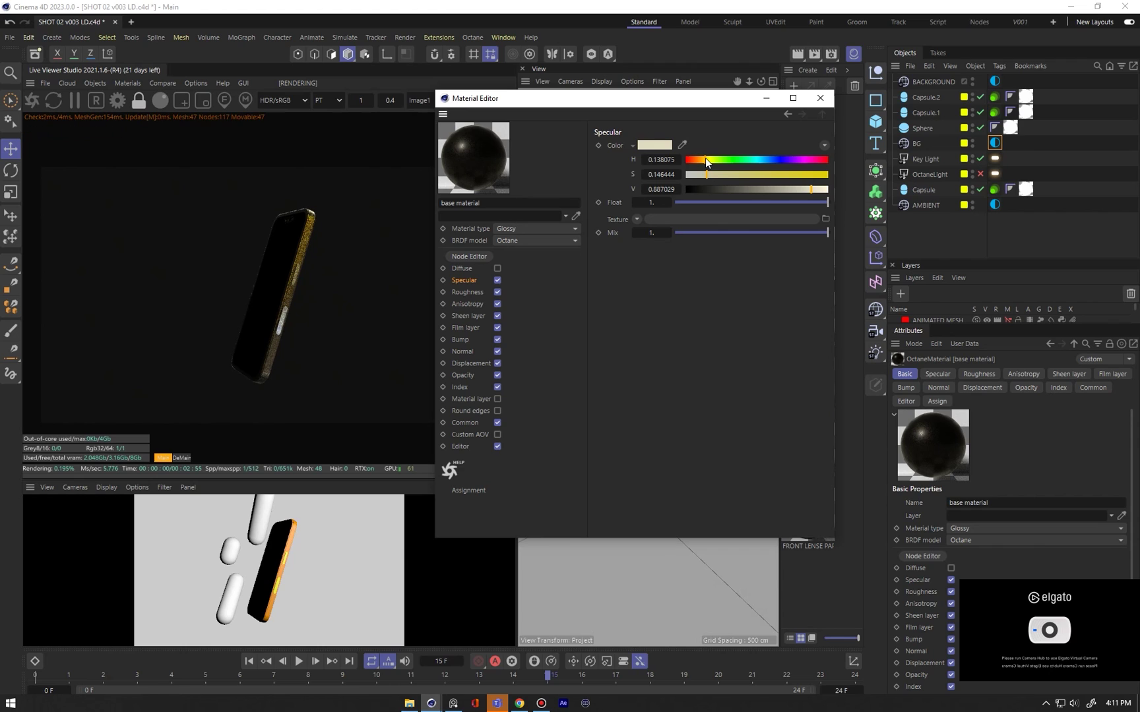
{"action": "left_click", "coordinate": [715, 174]}
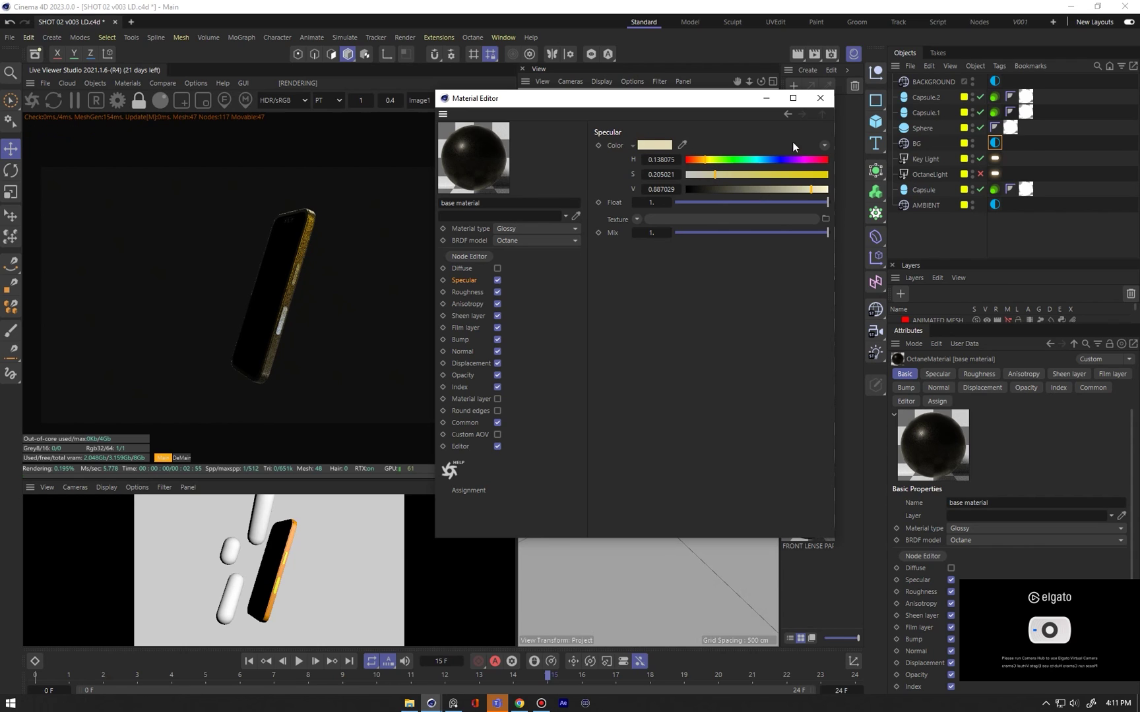
{"action": "left_click", "coordinate": [819, 98]}
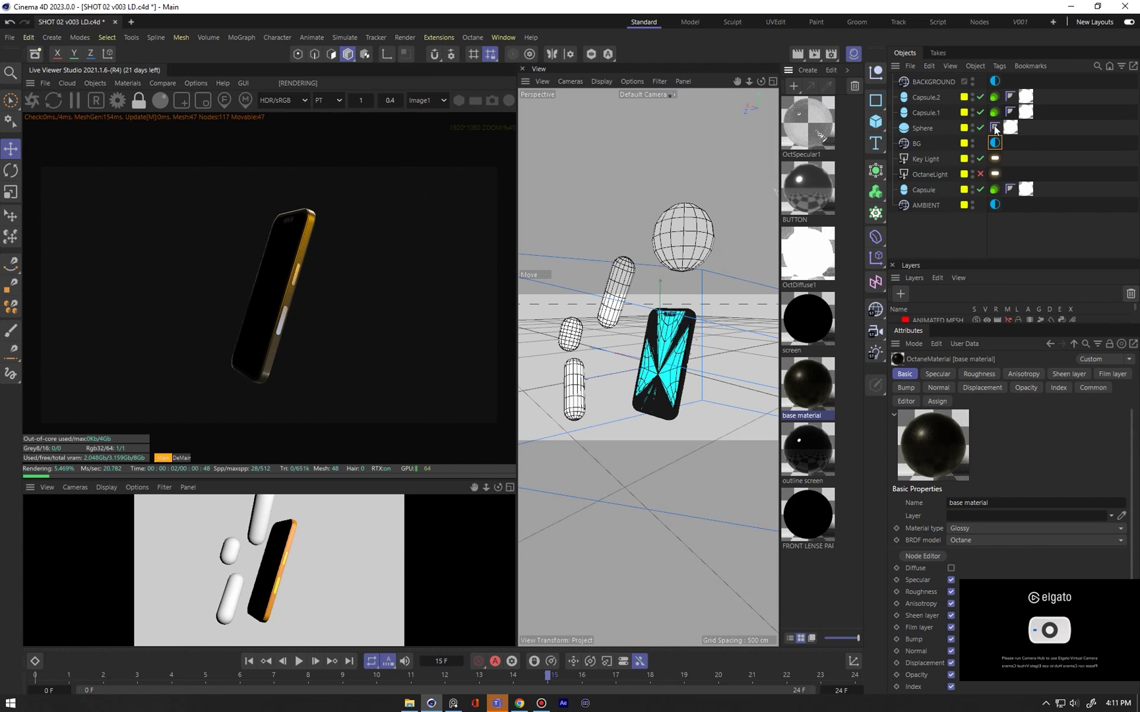
Soften the Key Light's texture color to hue 33° and saturation 46%
{"action": "left_click", "coordinate": [995, 158]}
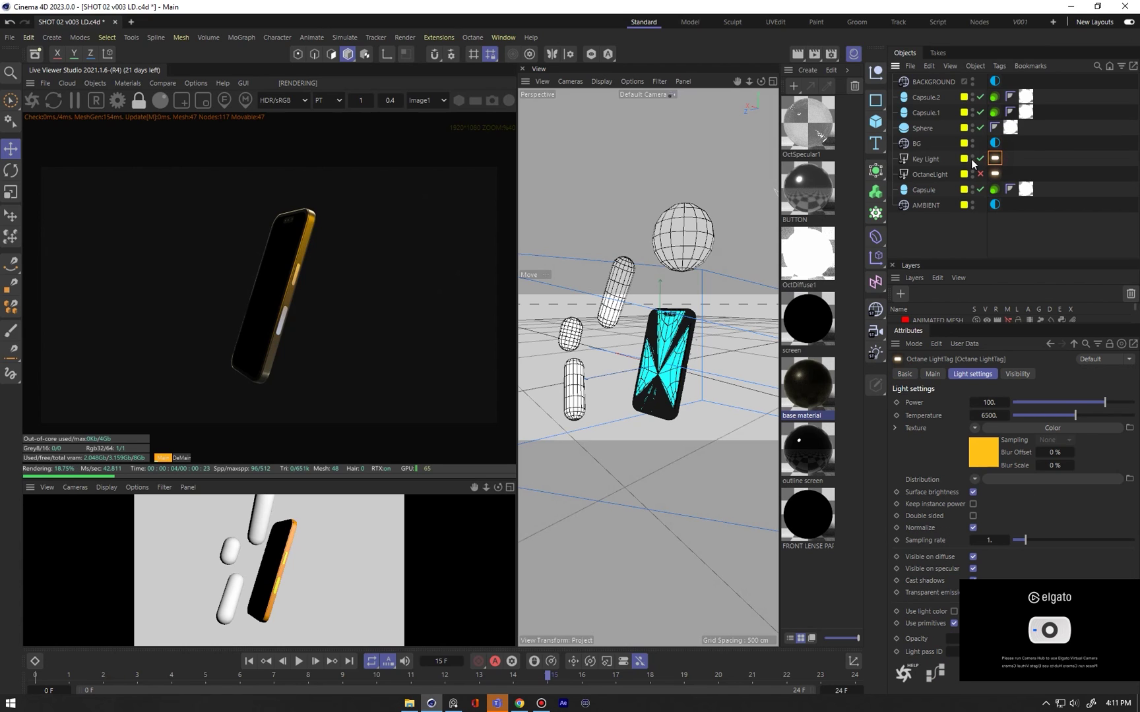
{"action": "left_click", "coordinate": [980, 444]}
{"action": "left_click", "coordinate": [1055, 522]}
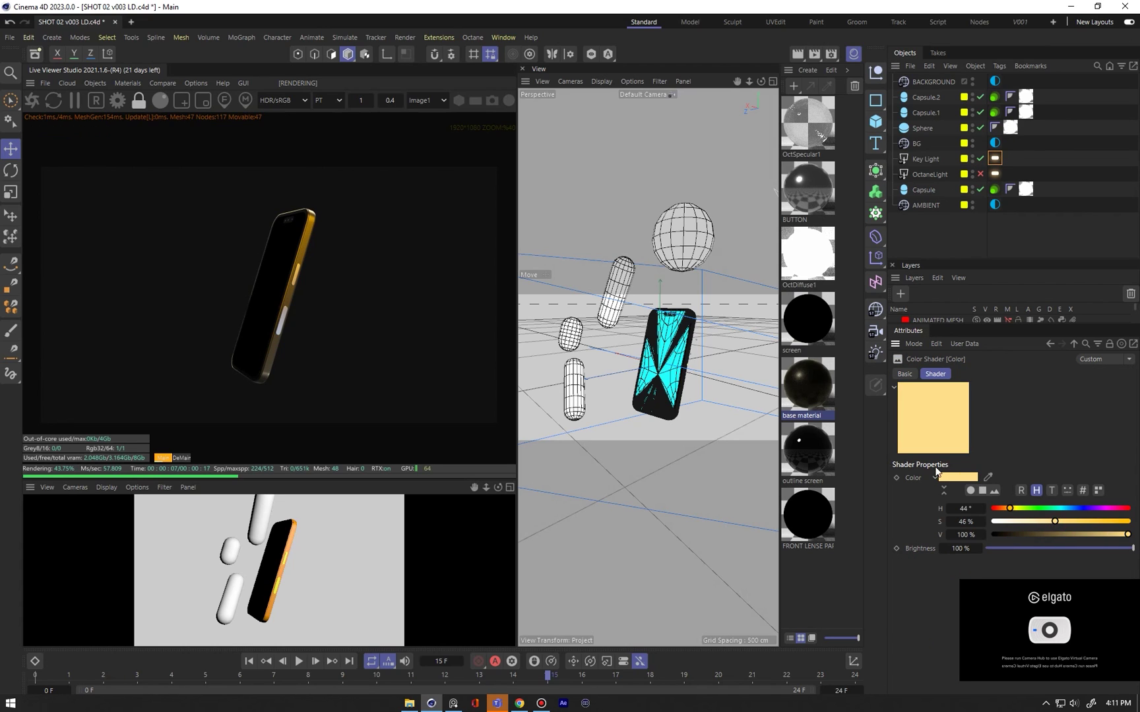
{"action": "left_click_drag", "start_coordinate": [1009, 508], "coordinate": [1003, 509]}
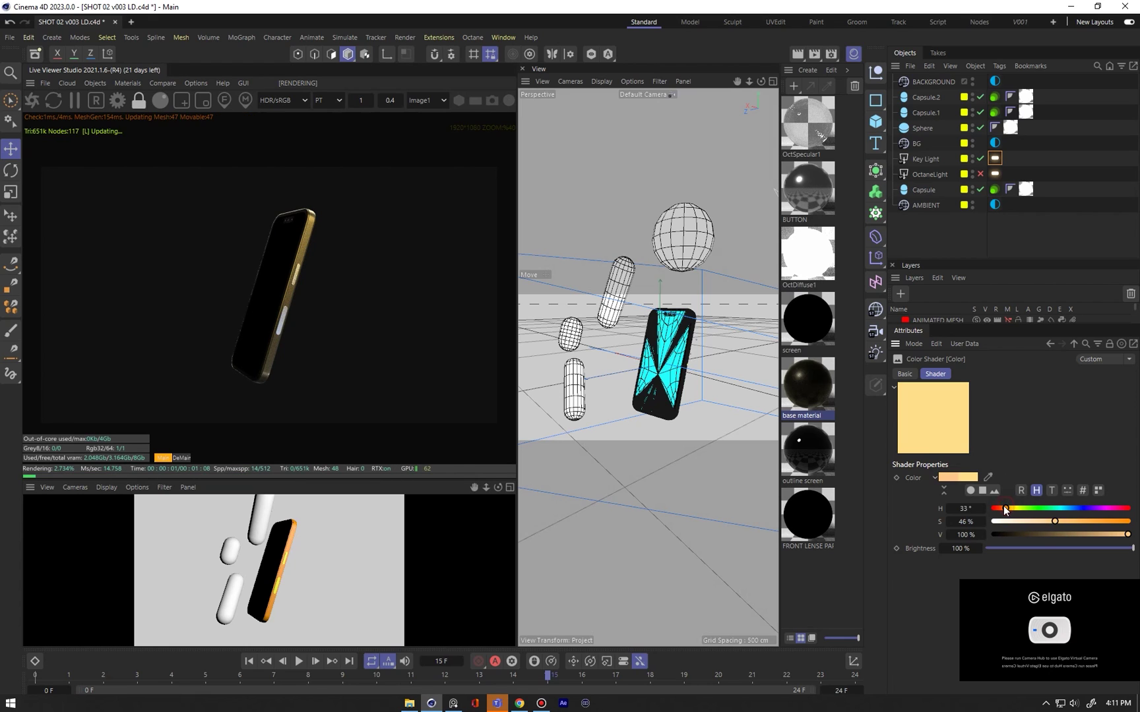
Try a Key Light texture color of hue 27° and saturation 33%, comparing it by undoing and redoing the recent color changes
{"action": "left_click", "coordinate": [1037, 522]}
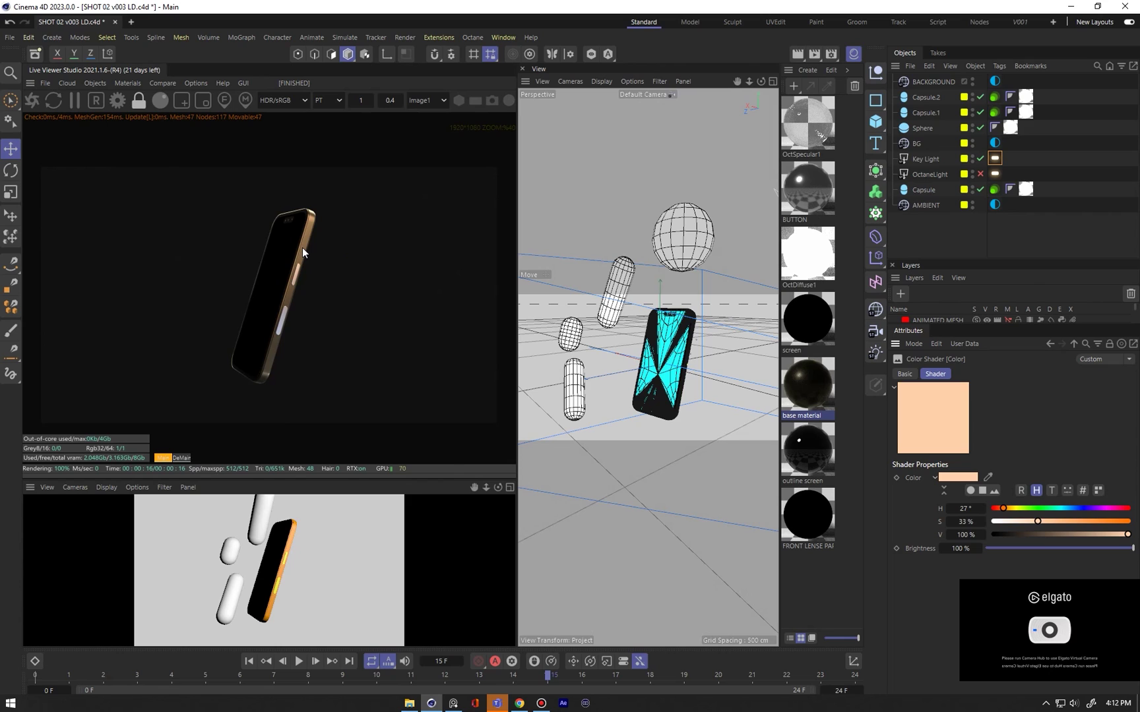
{"action": "left_click", "coordinate": [916, 246]}
{"action": "key", "text": "ctrl+z"}
{"action": "key", "text": "ctrl+z"}
{"action": "key", "text": "ctrl+z"}
{"action": "key", "text": "ctrl+y"}
{"action": "key", "text": "ctrl+y"}
{"action": "key", "text": "ctrl+y"}
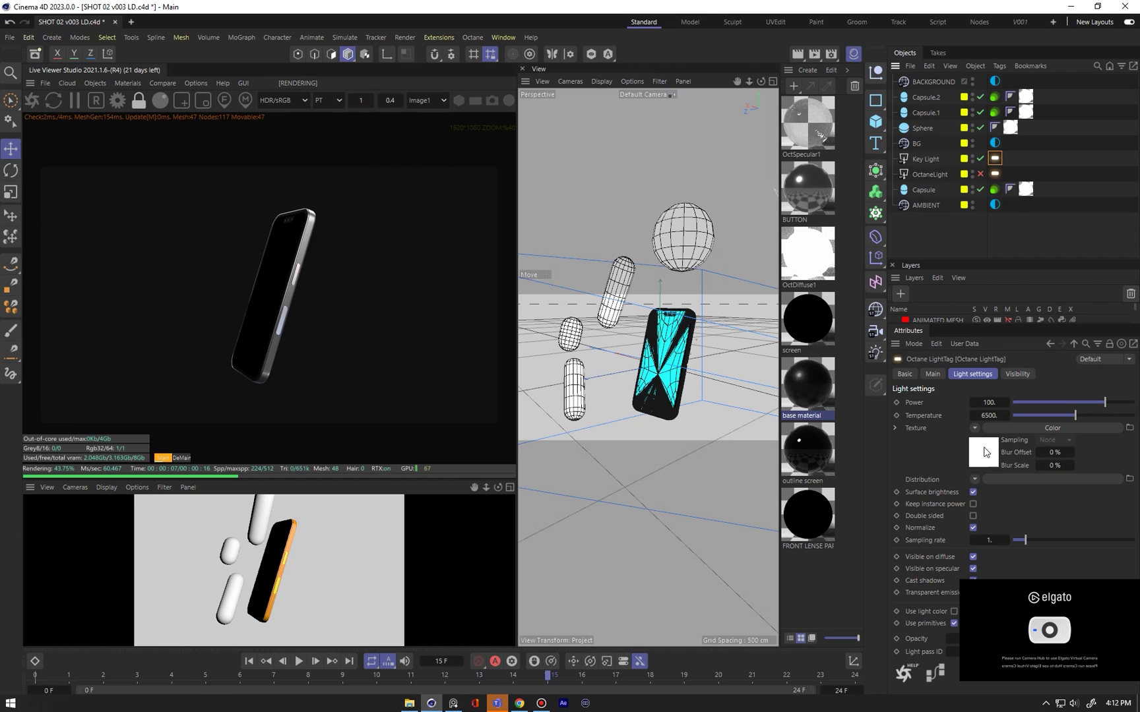
Try saturated Key Light texture colors, blue at hue 216° and purple at hue 264°, with 67% saturation
{"action": "left_click_drag", "start_coordinate": [1052, 509], "coordinate": [1083, 521]}
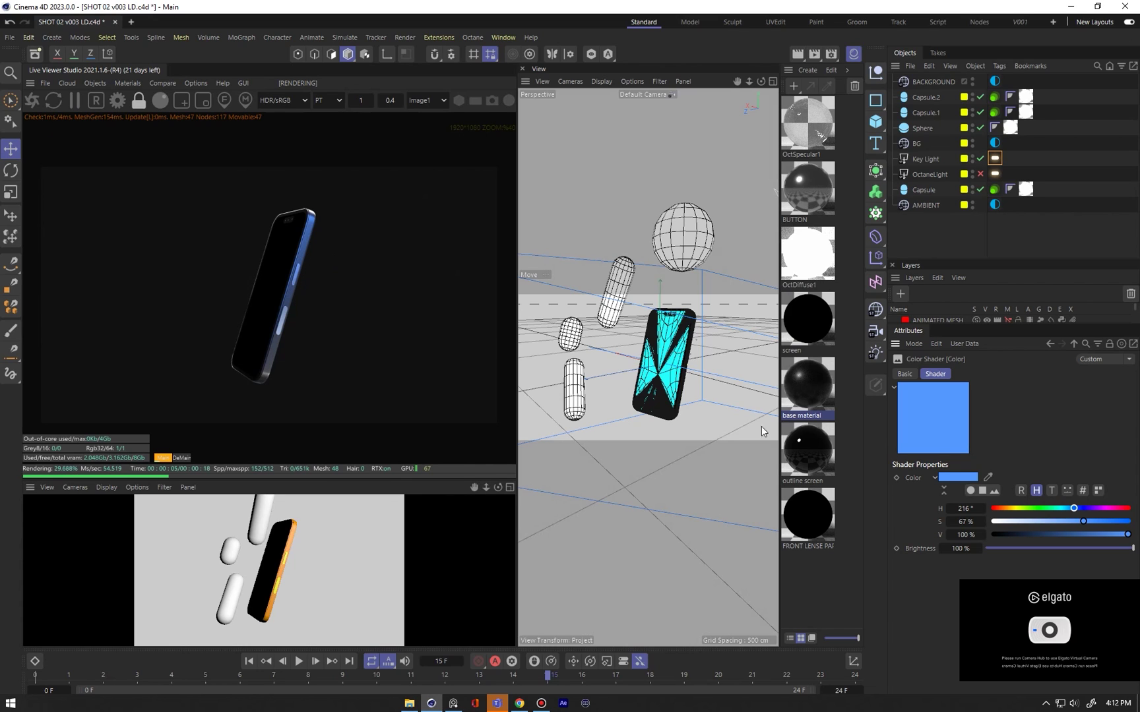
{"action": "left_click", "coordinate": [1092, 507]}
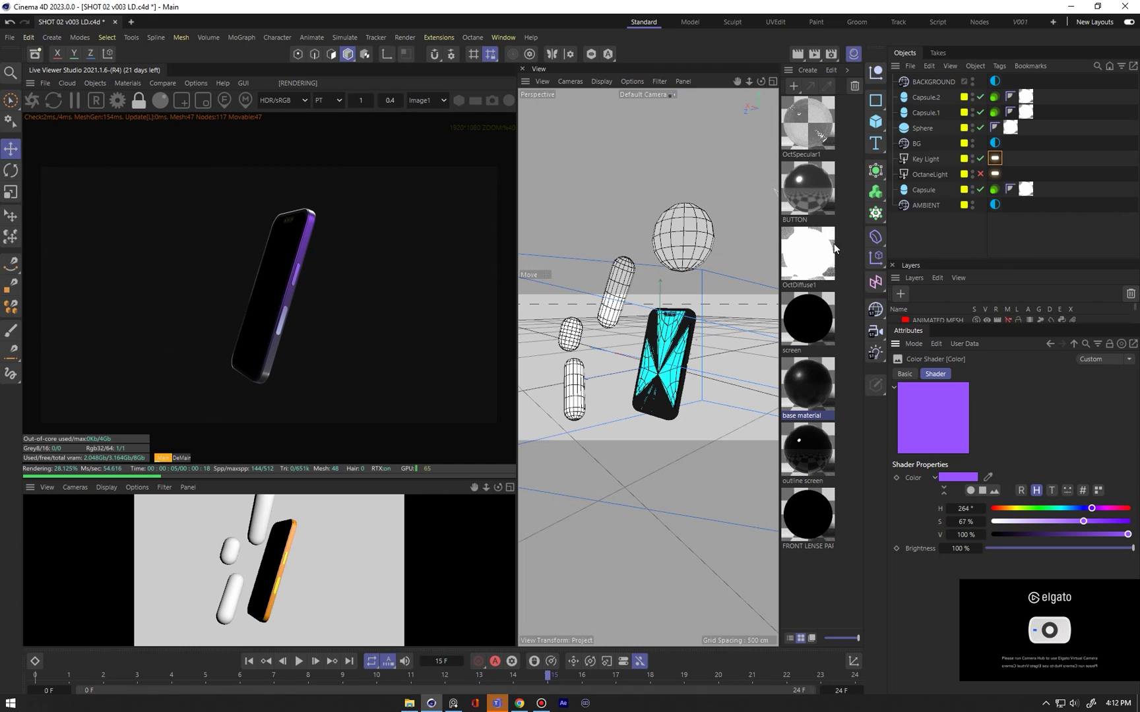
Try a magenta diffuse color on the OctDiffuse1 material with hue 0.857741 and saturation 0.861925
{"action": "double_click", "coordinate": [808, 271]}
{"action": "left_click_drag", "start_coordinate": [841, 272], "coordinate": [515, 155]}
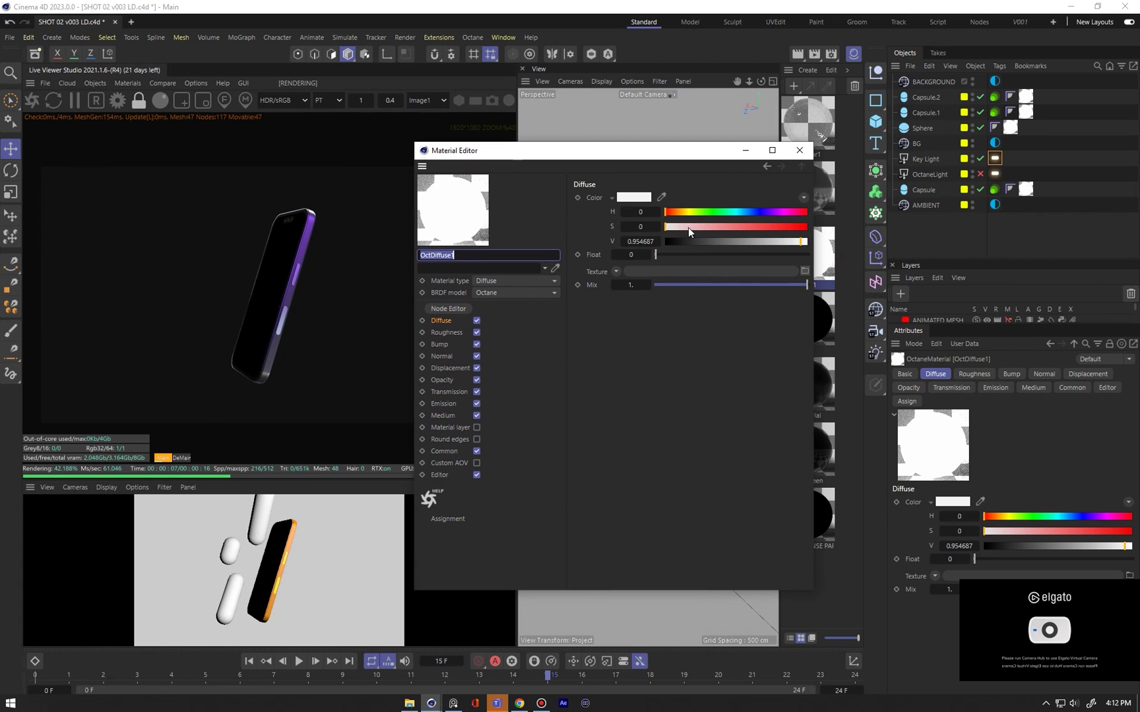
{"action": "left_click", "coordinate": [784, 226]}
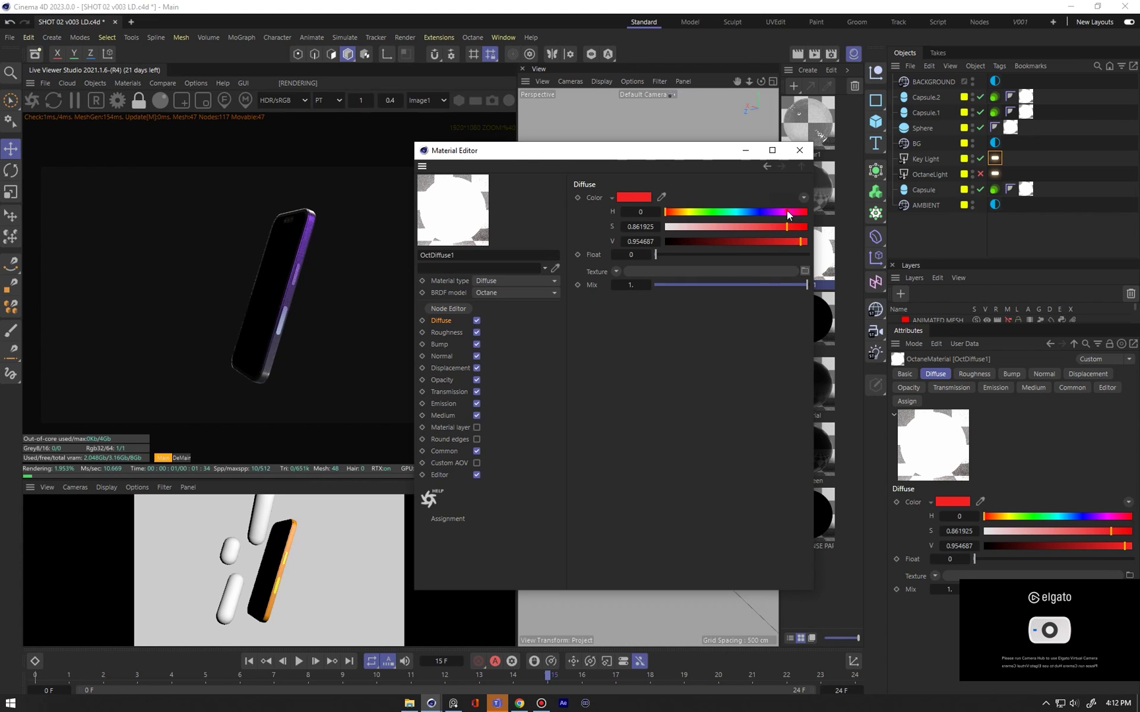
{"action": "left_click", "coordinate": [786, 211]}
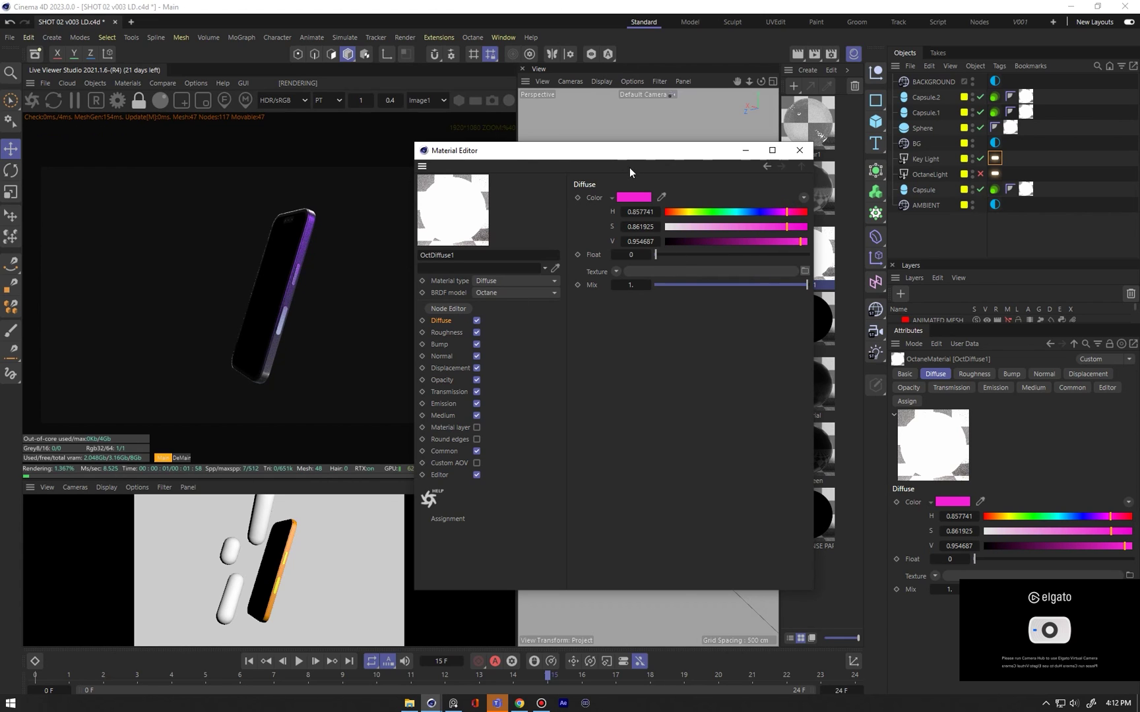
{"action": "left_click_drag", "start_coordinate": [637, 156], "coordinate": [602, 238]}
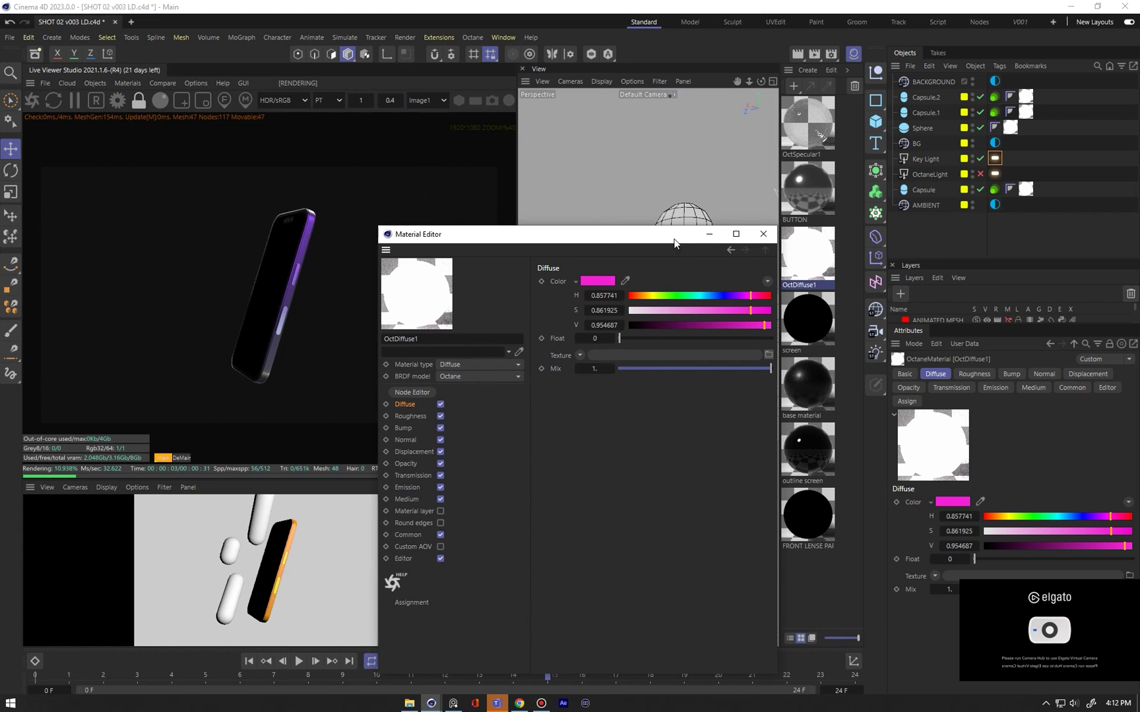
{"action": "left_click_drag", "start_coordinate": [674, 243], "coordinate": [683, 145]}
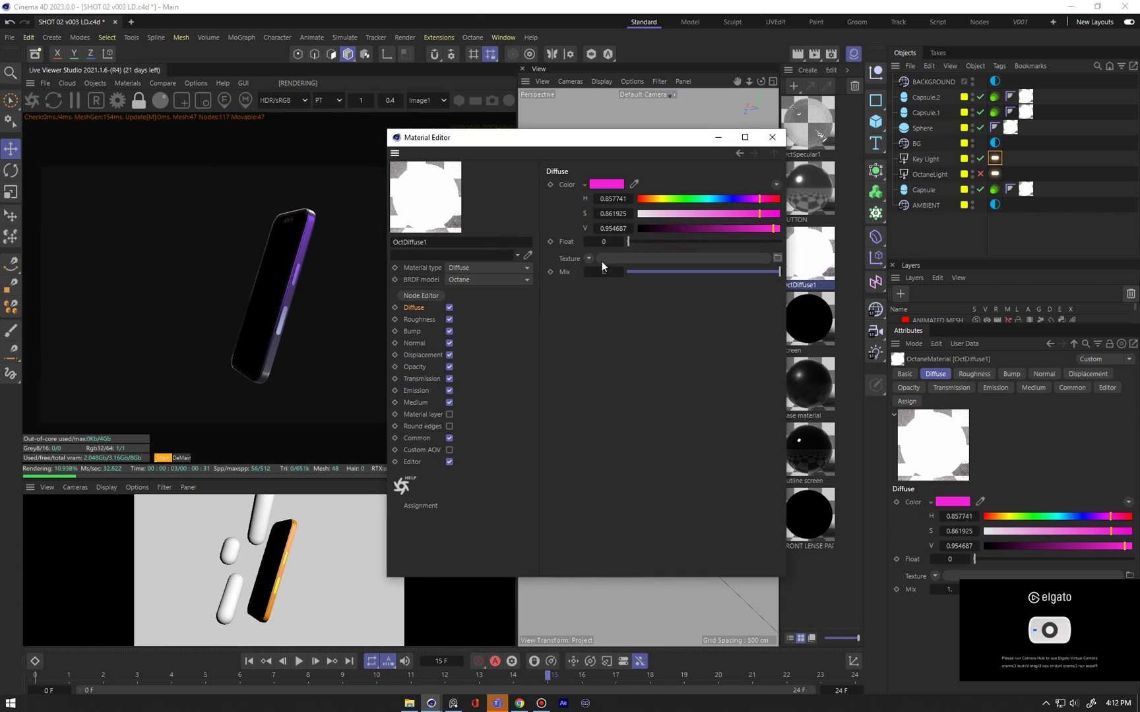
Try a red emission texture color on OctDiffuse1 with saturation 0.729839
{"action": "left_click", "coordinate": [418, 390]}
{"action": "left_click", "coordinate": [602, 228]}
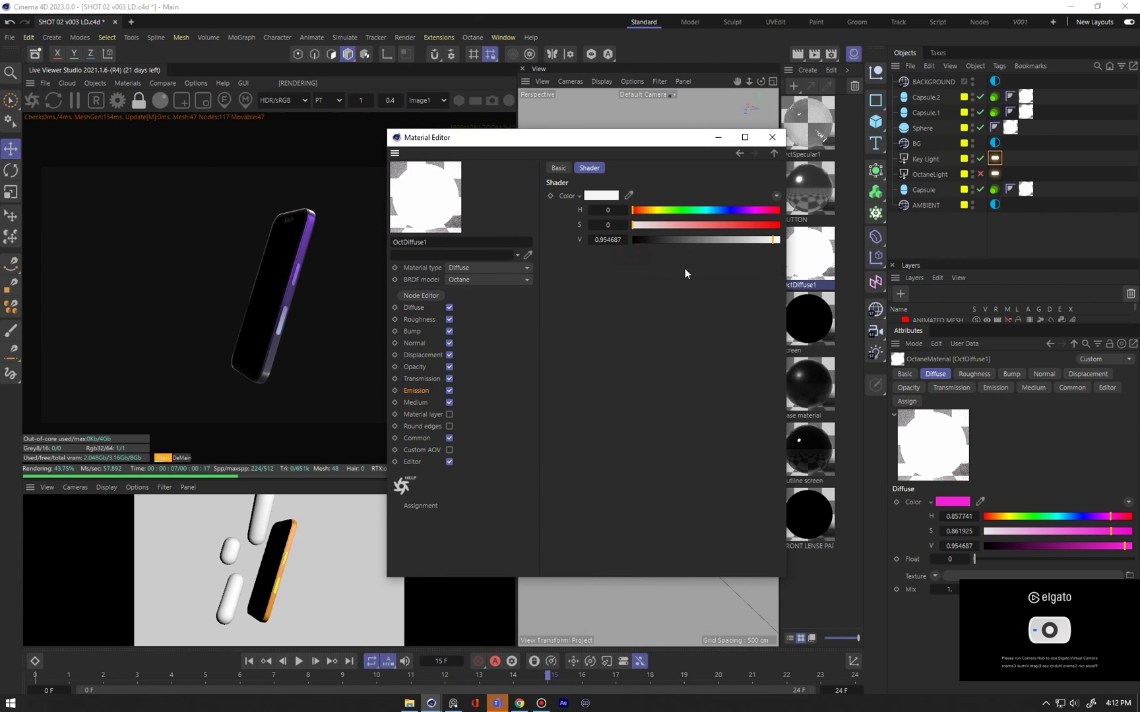
{"action": "left_click", "coordinate": [739, 225]}
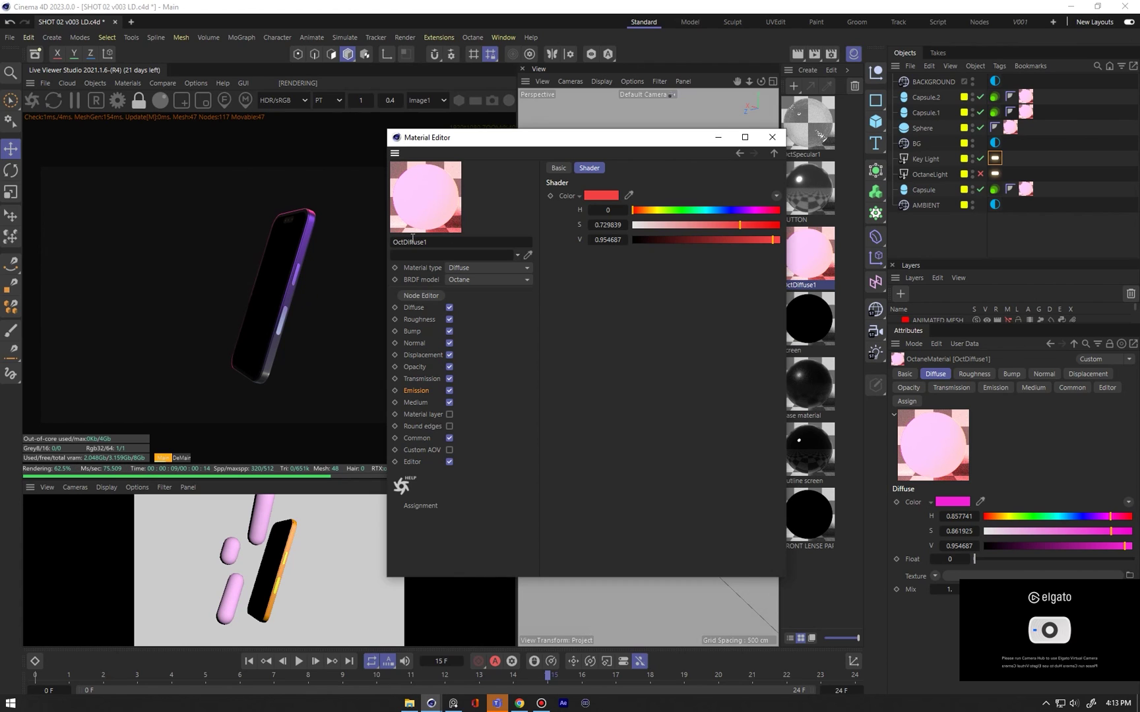
Undo the OctDiffuse1 and Key Light color changes and close the material's settings
{"action": "left_click_drag", "start_coordinate": [510, 153], "coordinate": [558, 162]}
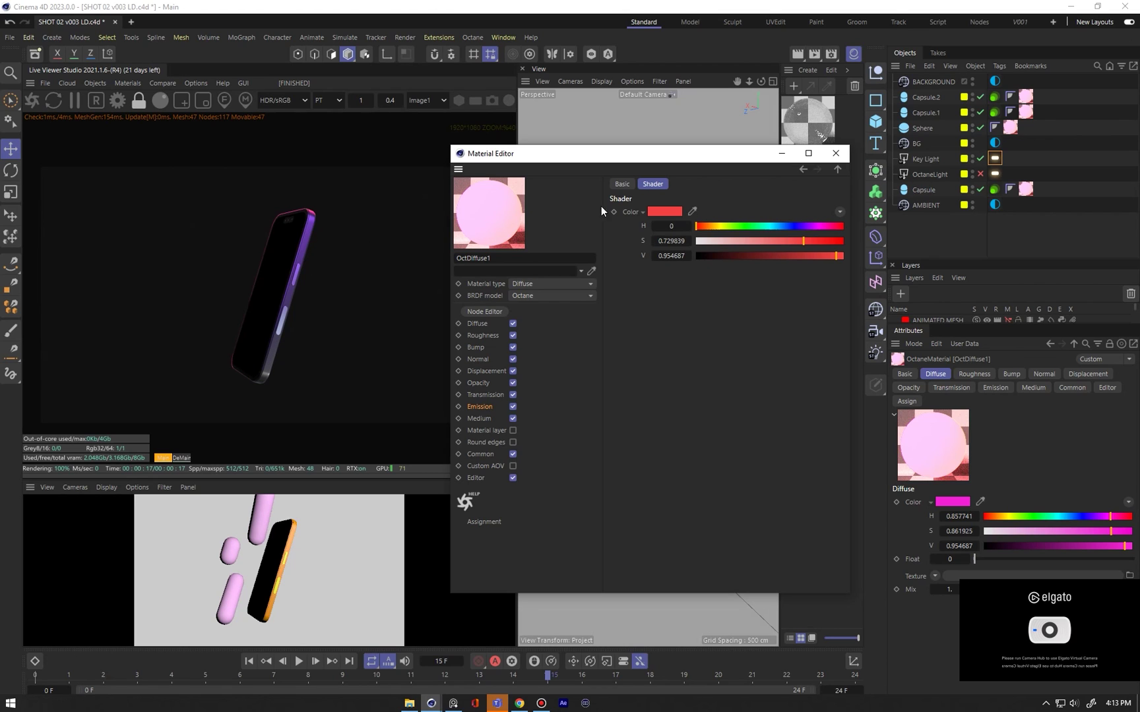
{"action": "left_click", "coordinate": [489, 406]}
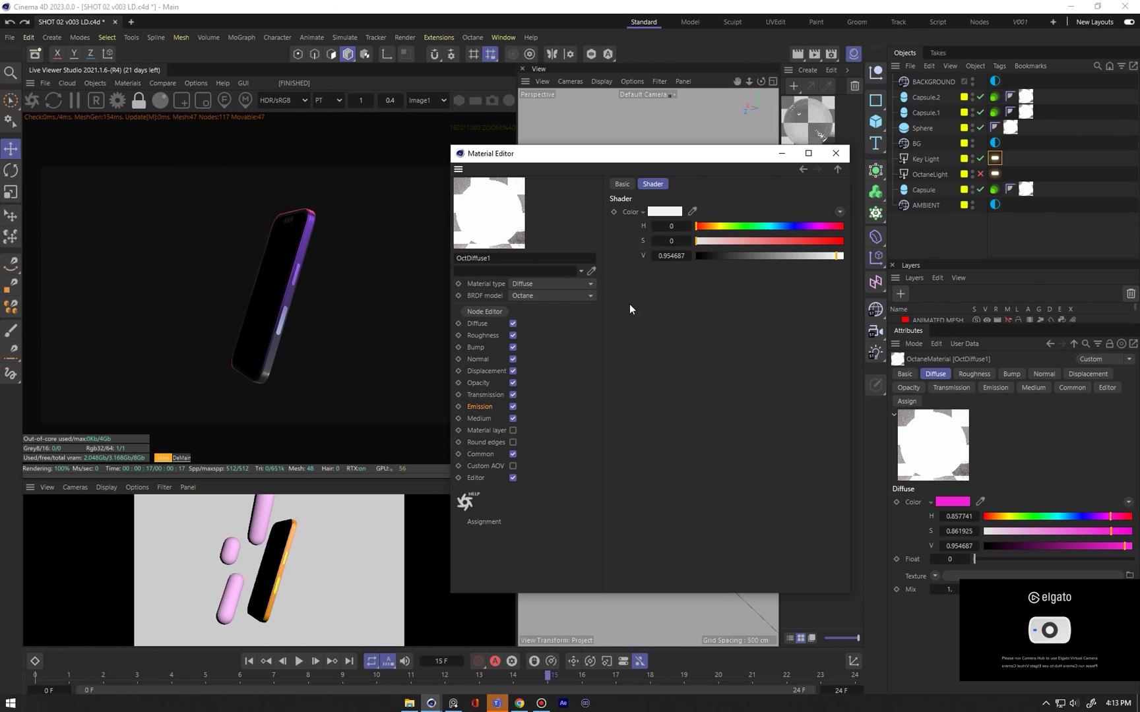
{"action": "key", "text": "ctrl+z"}
{"action": "key", "text": "ctrl+z"}
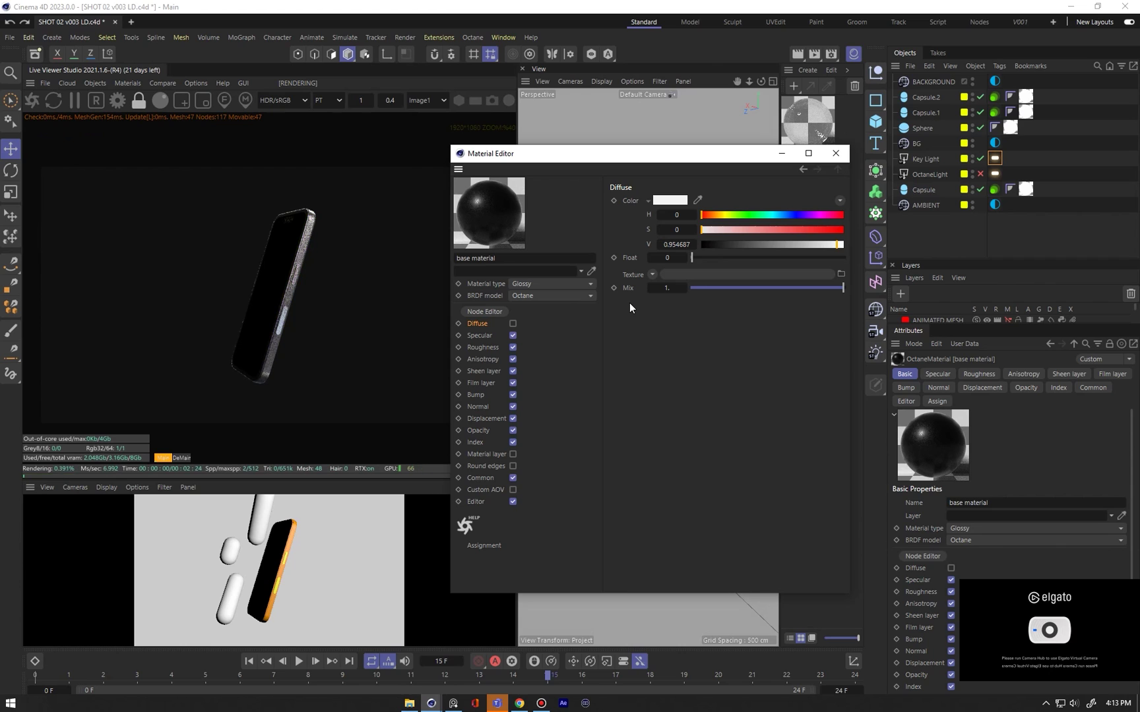
{"action": "left_click", "coordinate": [835, 154]}
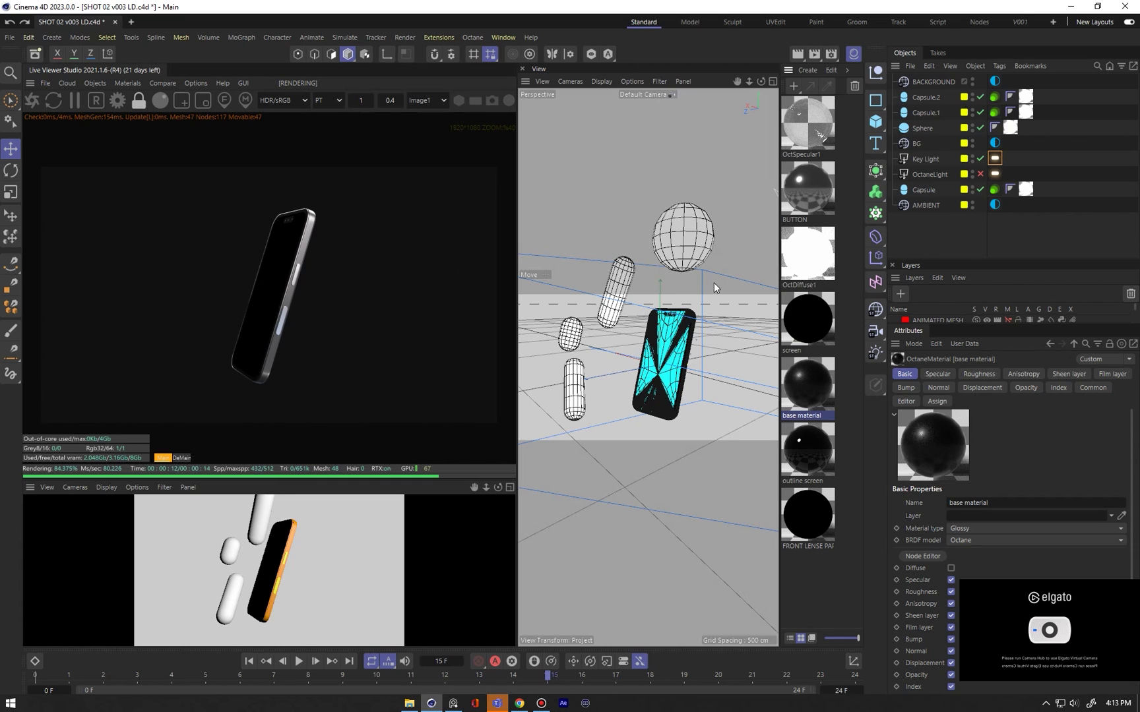
Hide the LD layer's objects from the object list and show the CAMERA layer's objects there
{"action": "left_click", "coordinate": [943, 220]}
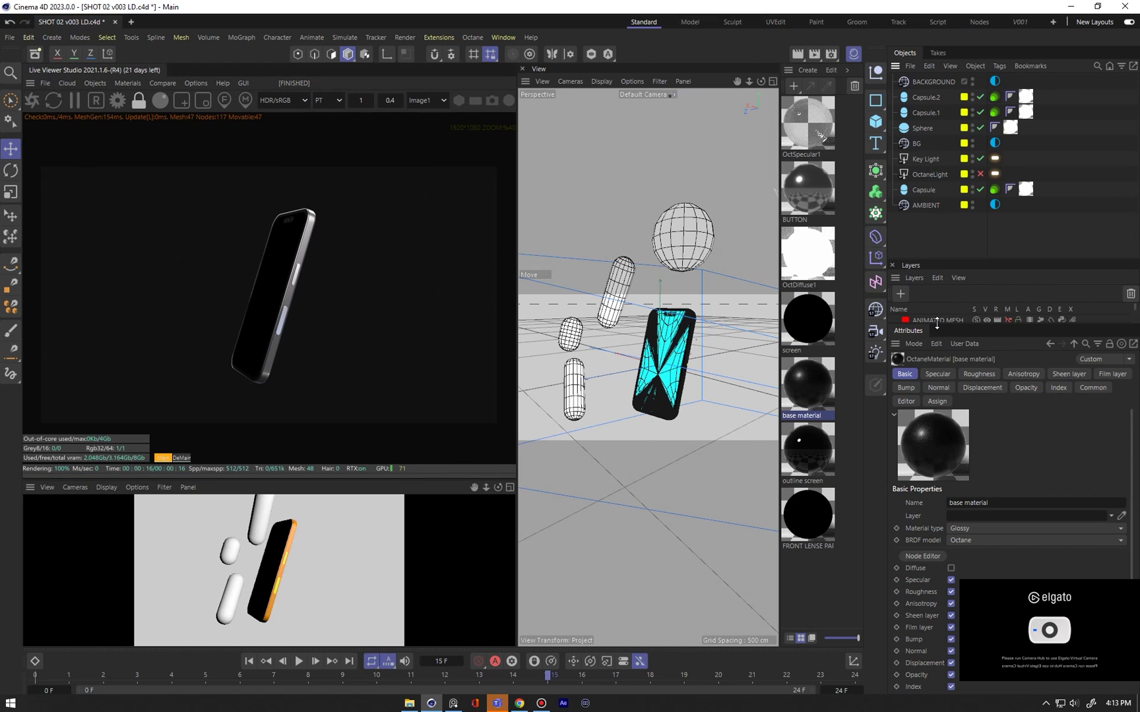
{"action": "left_click_drag", "start_coordinate": [936, 323], "coordinate": [936, 405]}
{"action": "left_click", "coordinate": [1008, 341]}
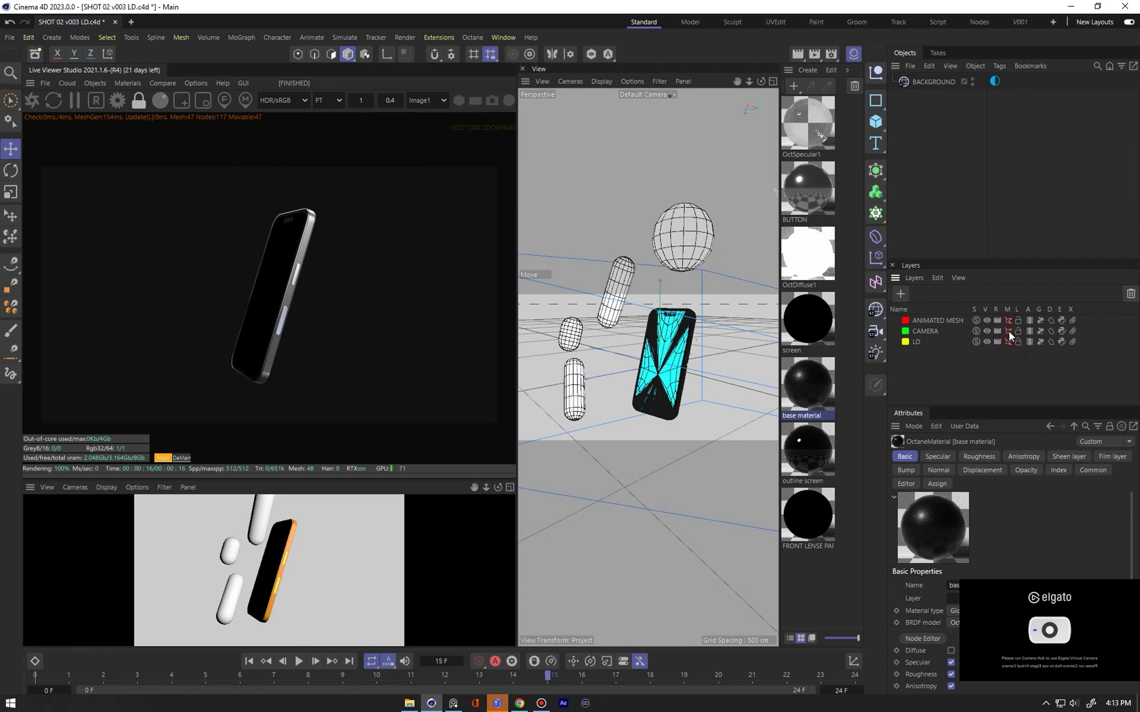
{"action": "left_click", "coordinate": [1008, 331]}
Assign the BACKGROUND object to the LD layer and save the project as a new incremental version
{"action": "left_click", "coordinate": [964, 81]}
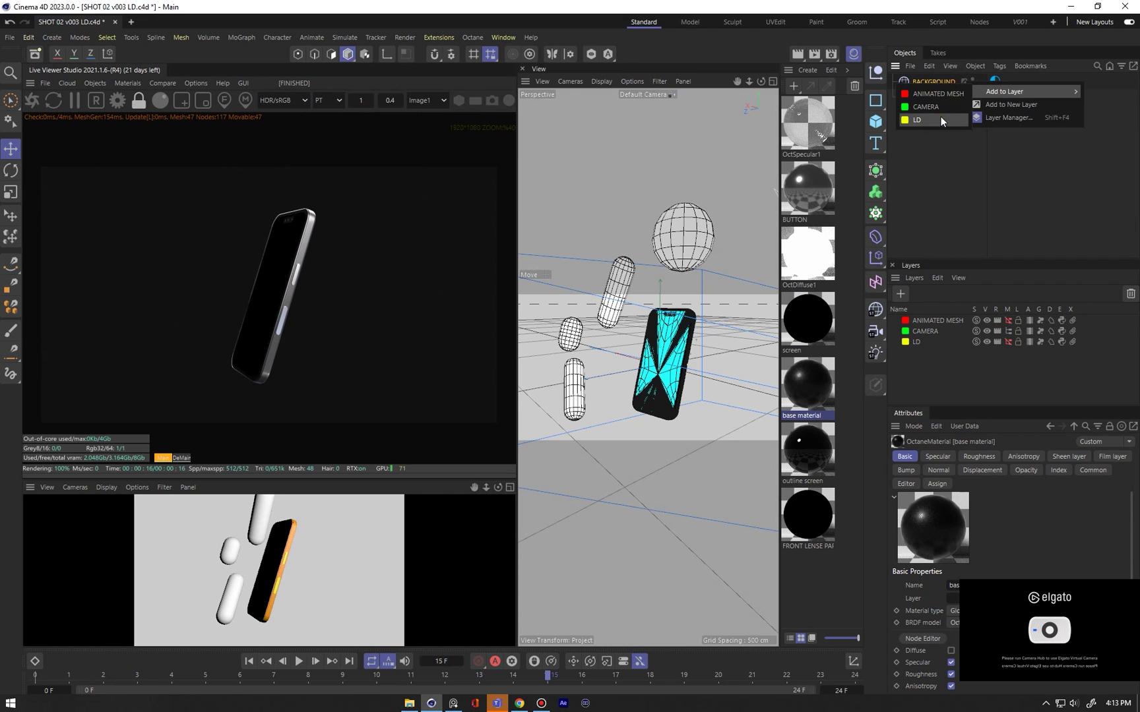
{"action": "left_click", "coordinate": [927, 120]}
{"action": "left_click", "coordinate": [9, 37]}
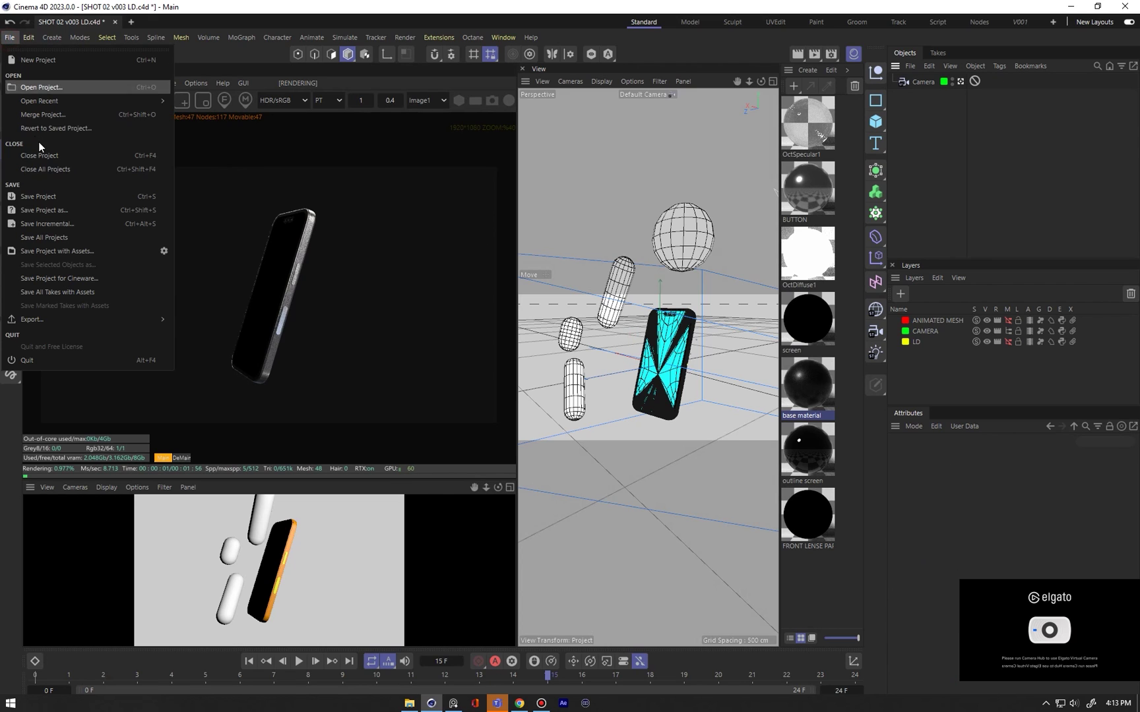
{"action": "left_click", "coordinate": [59, 223]}
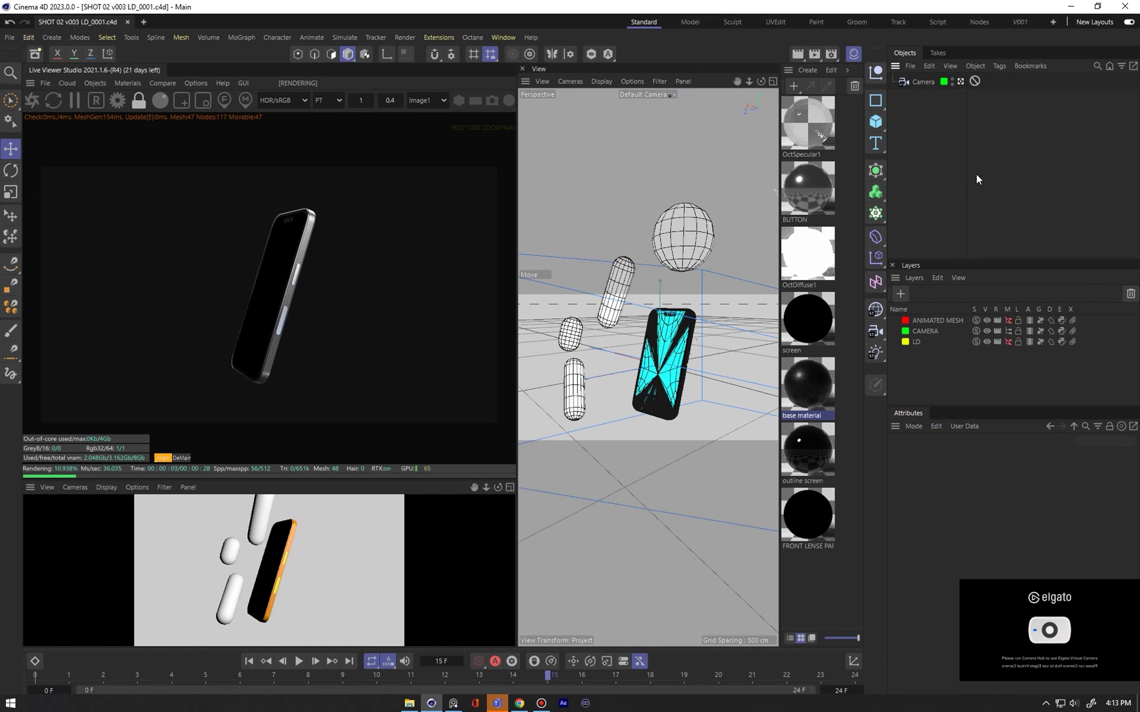
Add an OctaneCameraTag to the Camera object
{"action": "right_click", "coordinate": [916, 83]}
{"action": "mouse_move", "coordinate": [946, 108]}
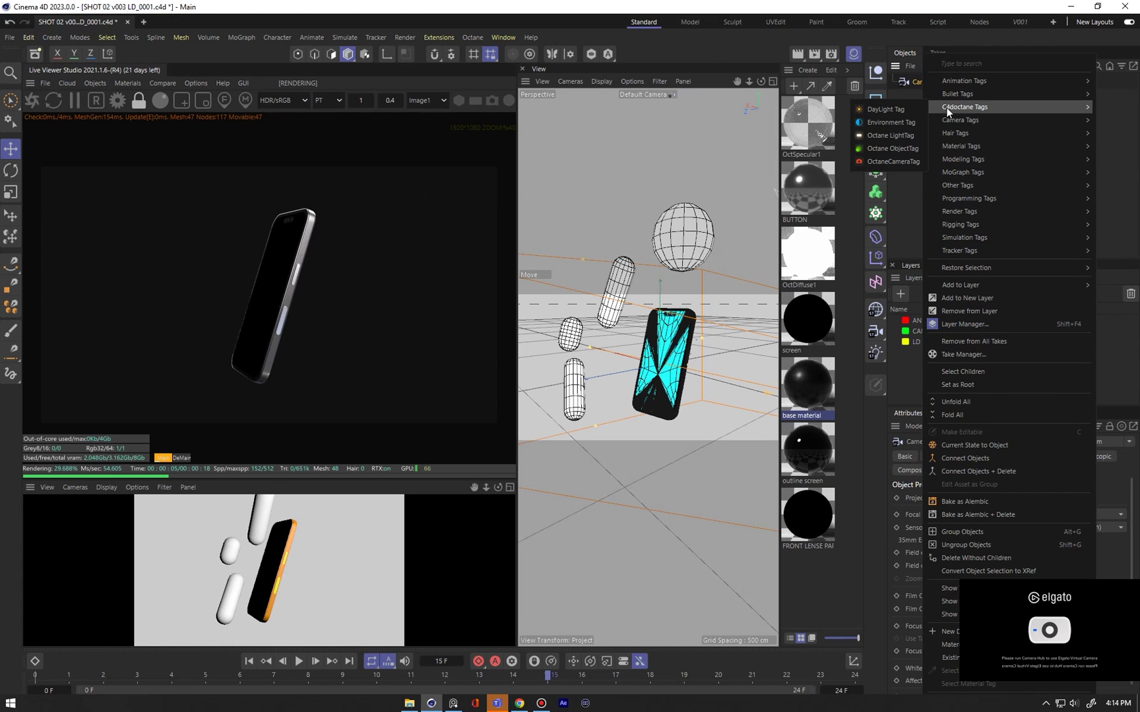
{"action": "left_click", "coordinate": [902, 163]}
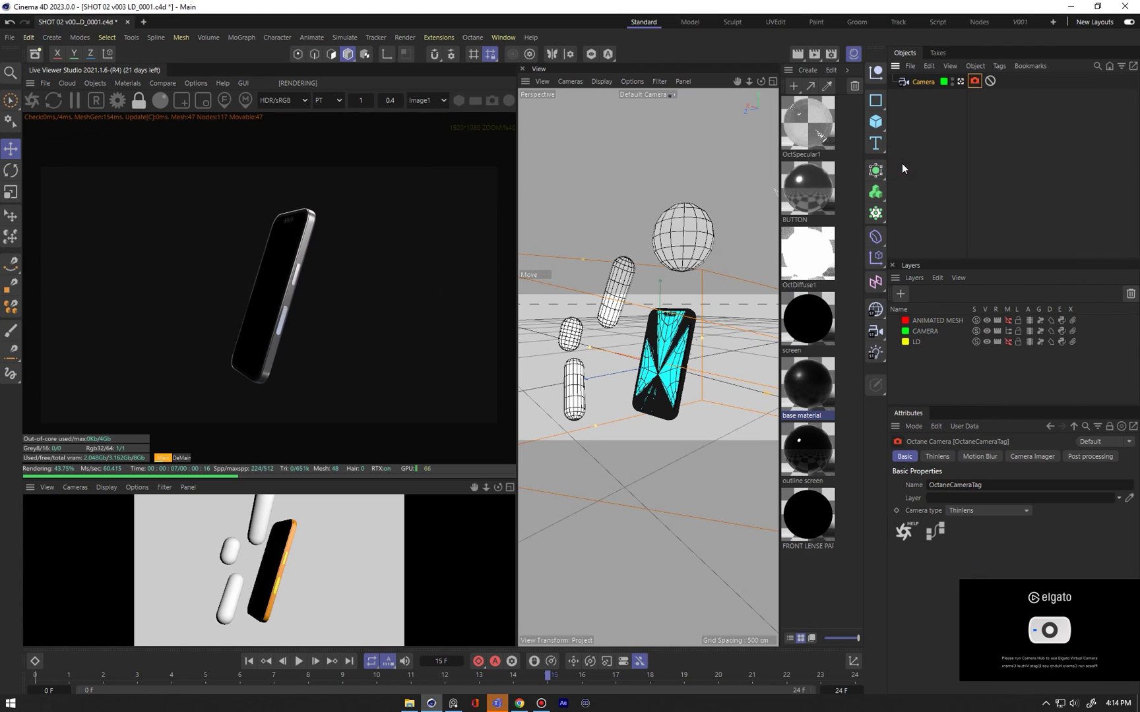
Dock the Layers and Attributes panels together and enlarge their shared area
{"action": "left_click_drag", "start_coordinate": [932, 412], "coordinate": [966, 225]}
{"action": "left_click_drag", "start_coordinate": [902, 124], "coordinate": [901, 234]}
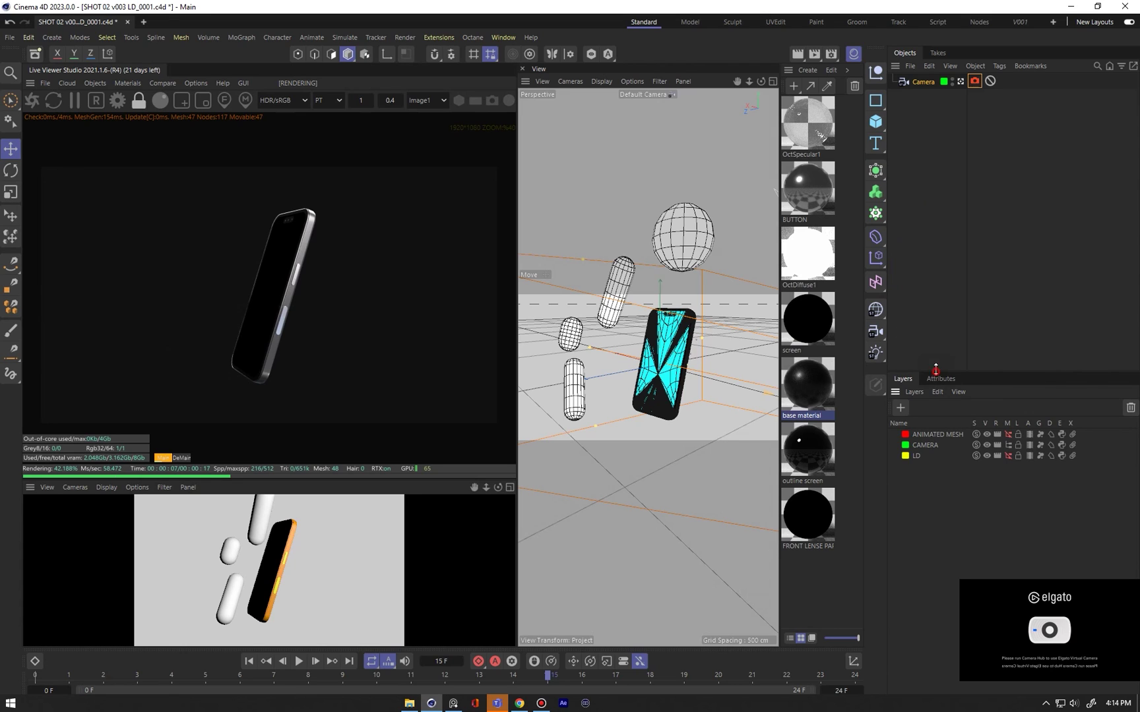
{"action": "left_click_drag", "start_coordinate": [935, 374], "coordinate": [933, 217]}
Enable the Camera Imager on the Camera's Octane tag
{"action": "left_click", "coordinate": [943, 224]}
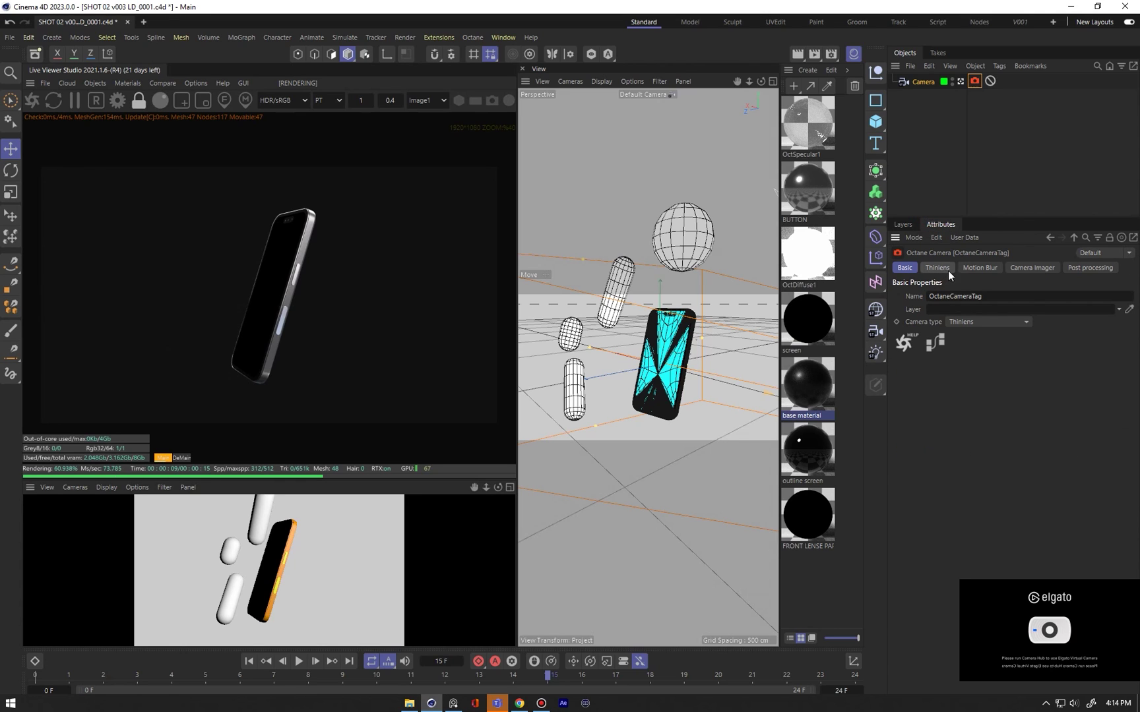
{"action": "left_click", "coordinate": [1034, 270]}
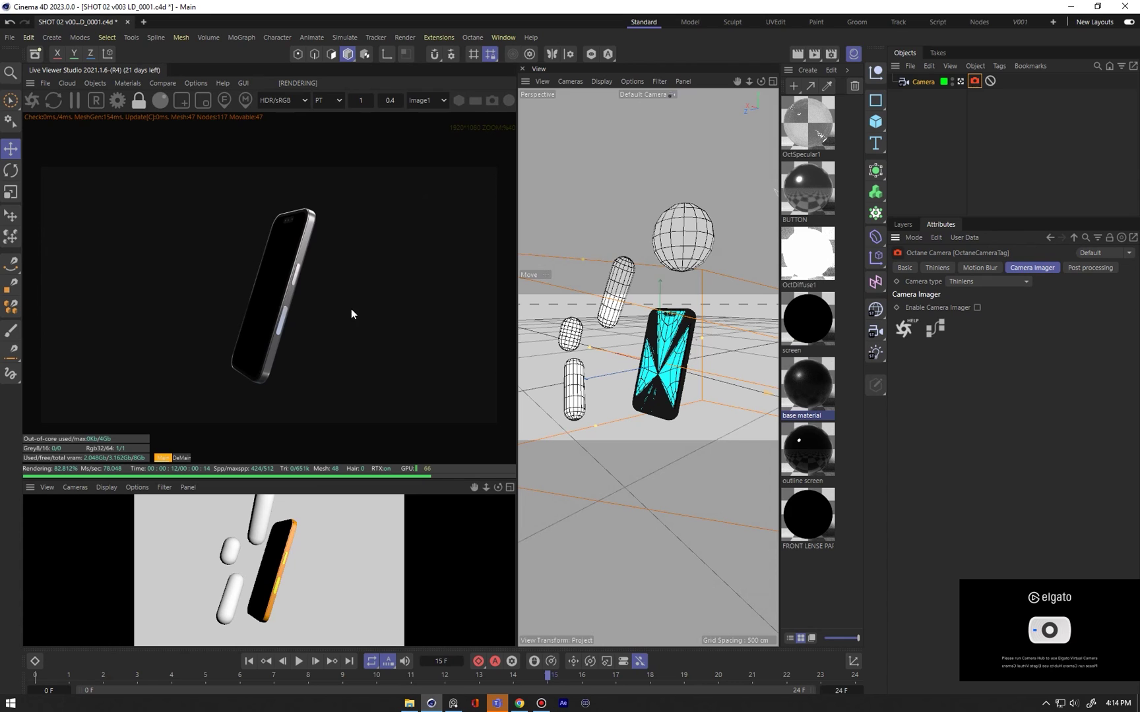
{"action": "left_click", "coordinate": [976, 308]}
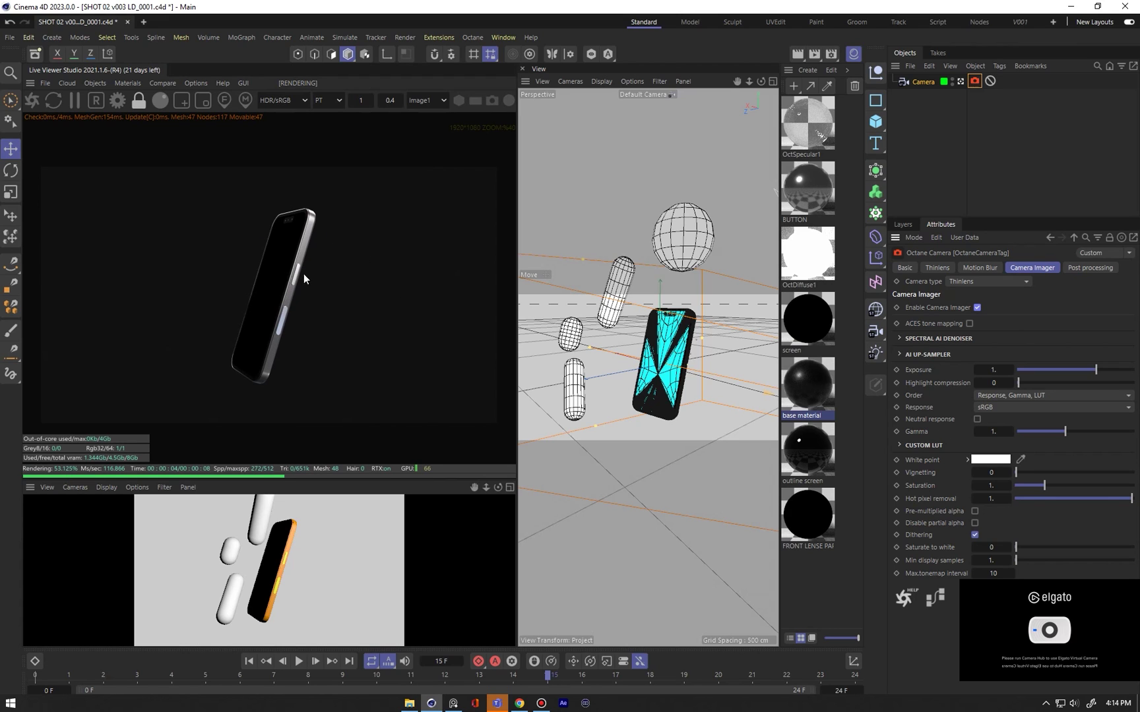
Switch to the reference board, examine the dark product shots for their contrast, and return to Cinema 4D
{"action": "left_click", "coordinate": [453, 703]}
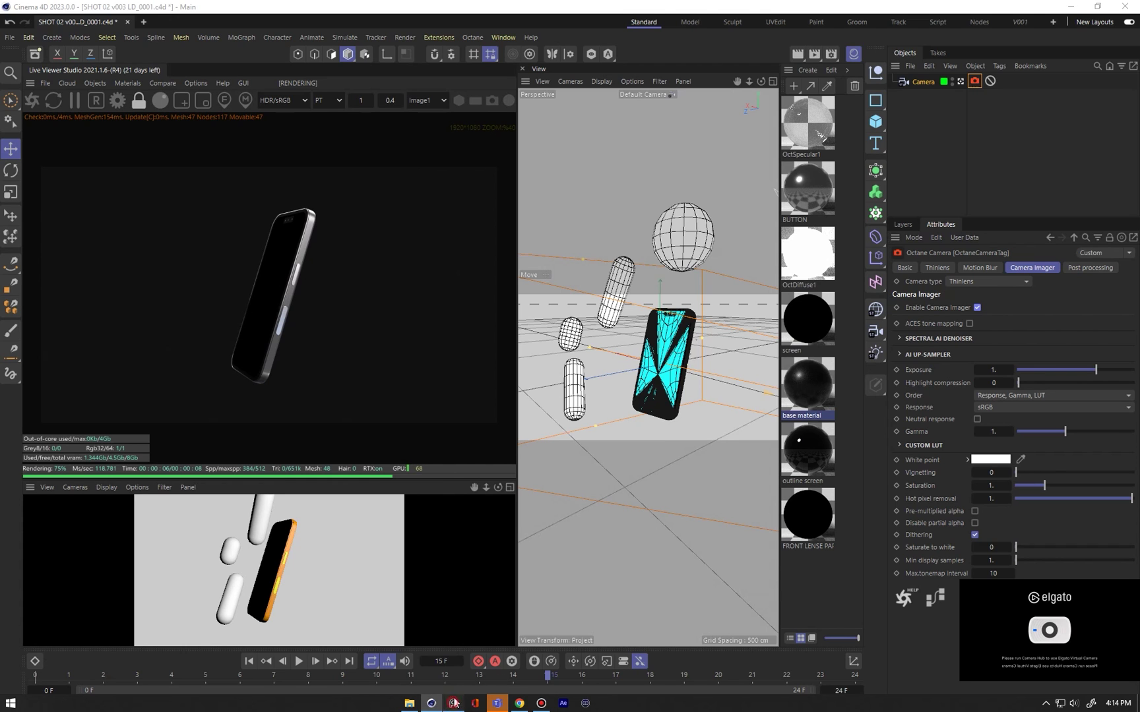
{"action": "scroll", "coordinate": [817, 324], "scroll_direction": "down", "scroll_amount": 5}
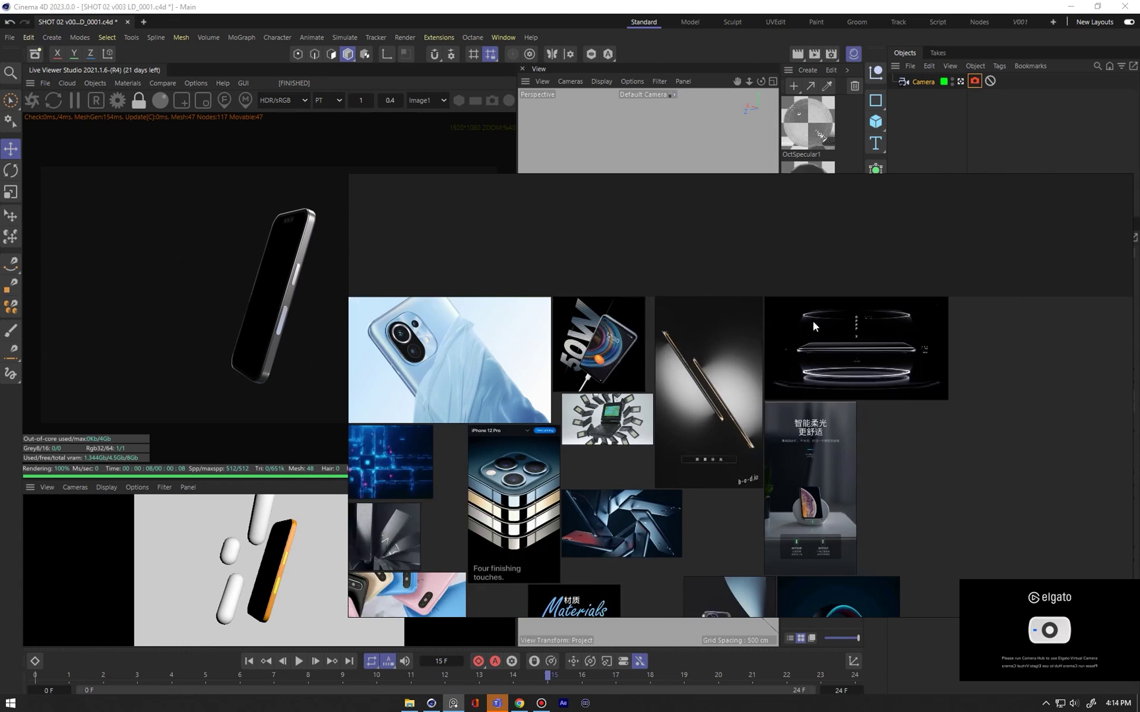
{"action": "middle_click_drag", "start_coordinate": [814, 331], "coordinate": [1121, 66]}
{"action": "scroll", "coordinate": [711, 349], "scroll_direction": "up", "scroll_amount": 5}
{"action": "middle_click_drag", "start_coordinate": [691, 382], "coordinate": [581, 354]}
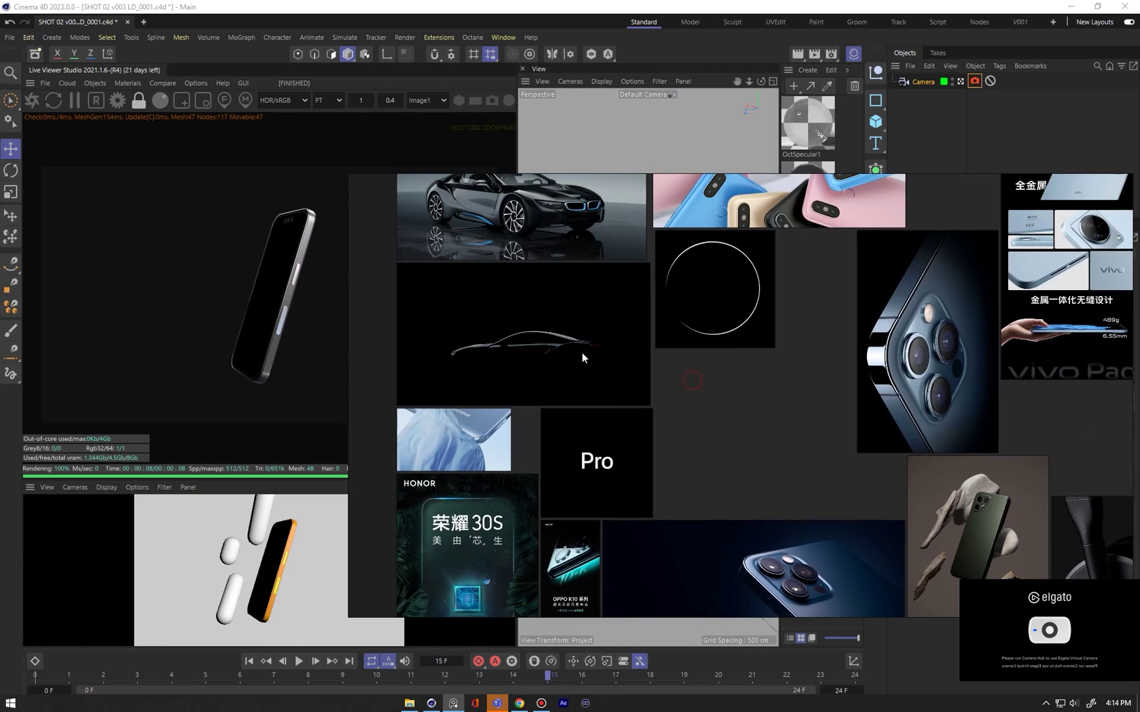
{"action": "middle_click_drag", "start_coordinate": [976, 351], "coordinate": [758, 350]}
{"action": "left_click", "coordinate": [984, 133]}
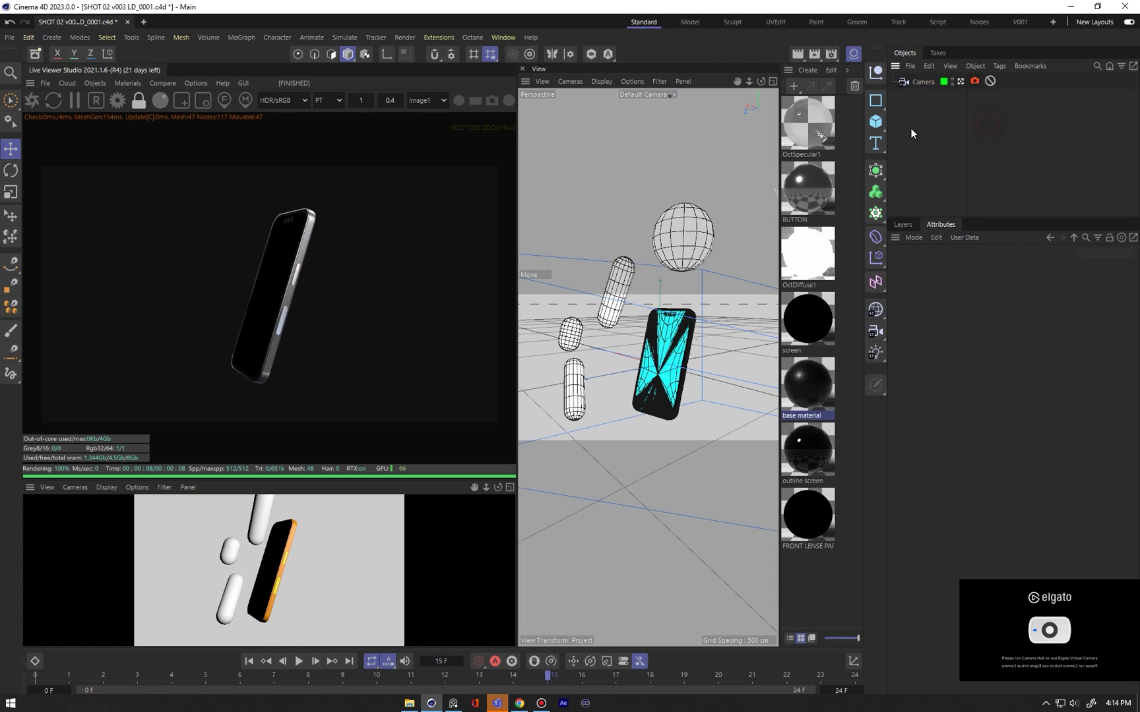
Lower the Octane camera tag's gamma to about 0.69 and compare the render with the reference images
{"action": "left_click", "coordinate": [923, 82]}
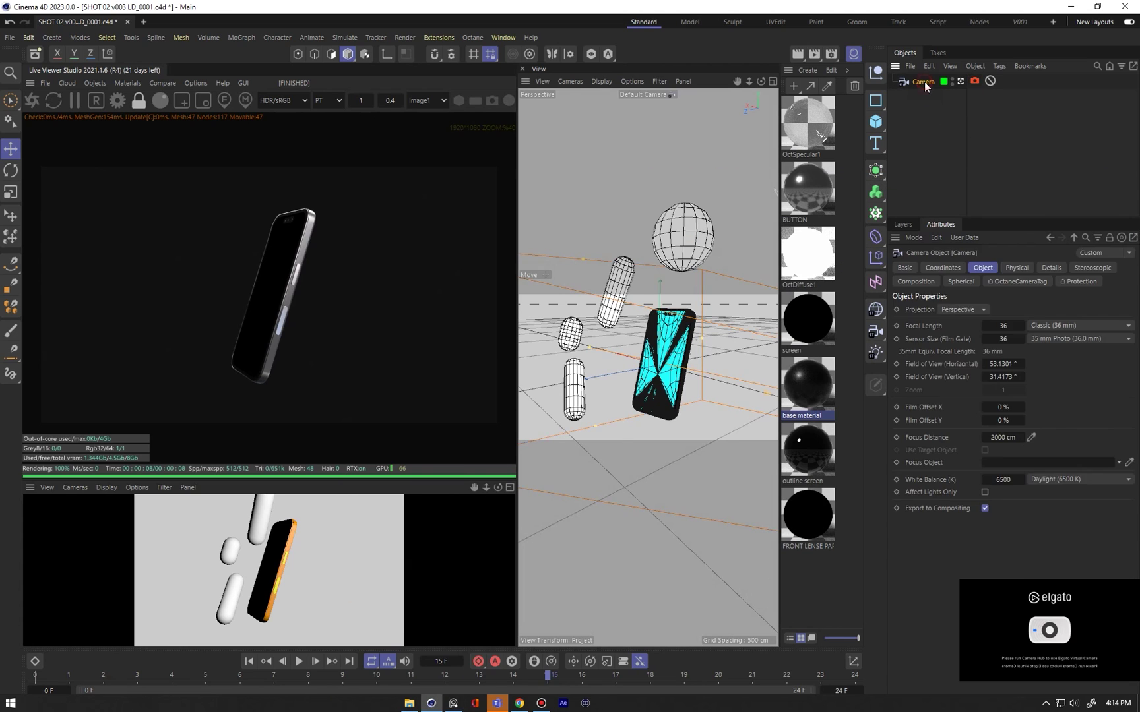
{"action": "left_click", "coordinate": [974, 81]}
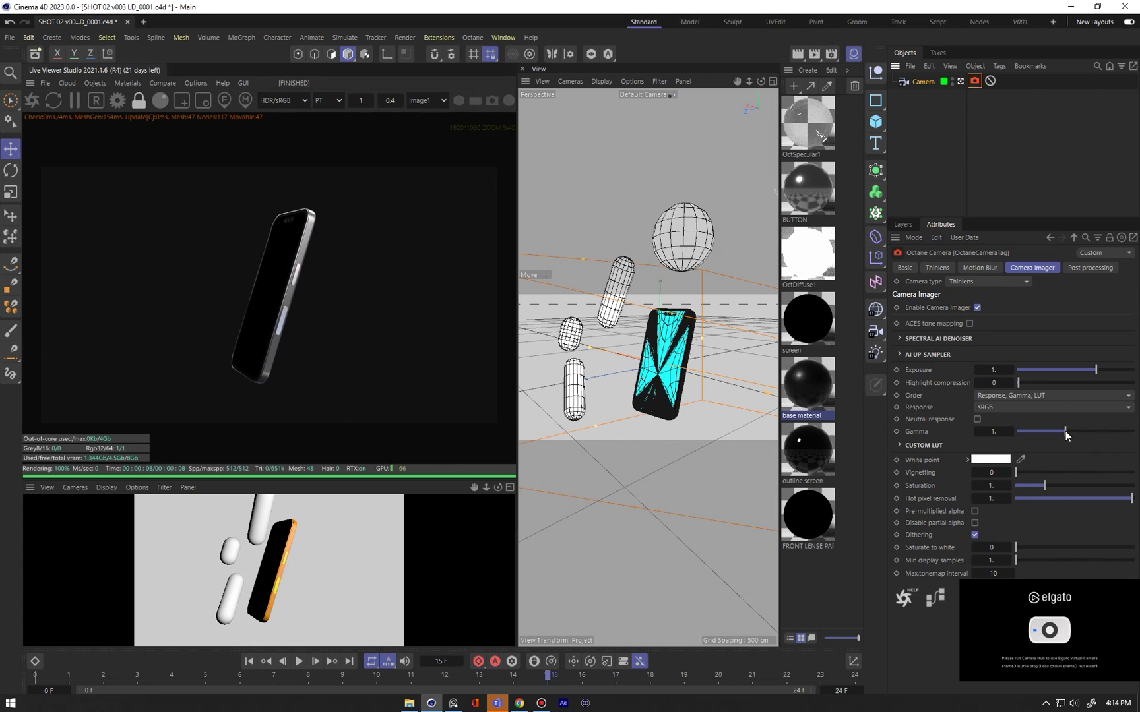
{"action": "mouse_move", "coordinate": [1066, 432]}
{"action": "left_mouse_down"}
{"action": "mouse_move", "coordinate": [1090, 432]}
{"action": "mouse_move", "coordinate": [1057, 431]}
{"action": "left_mouse_up"}
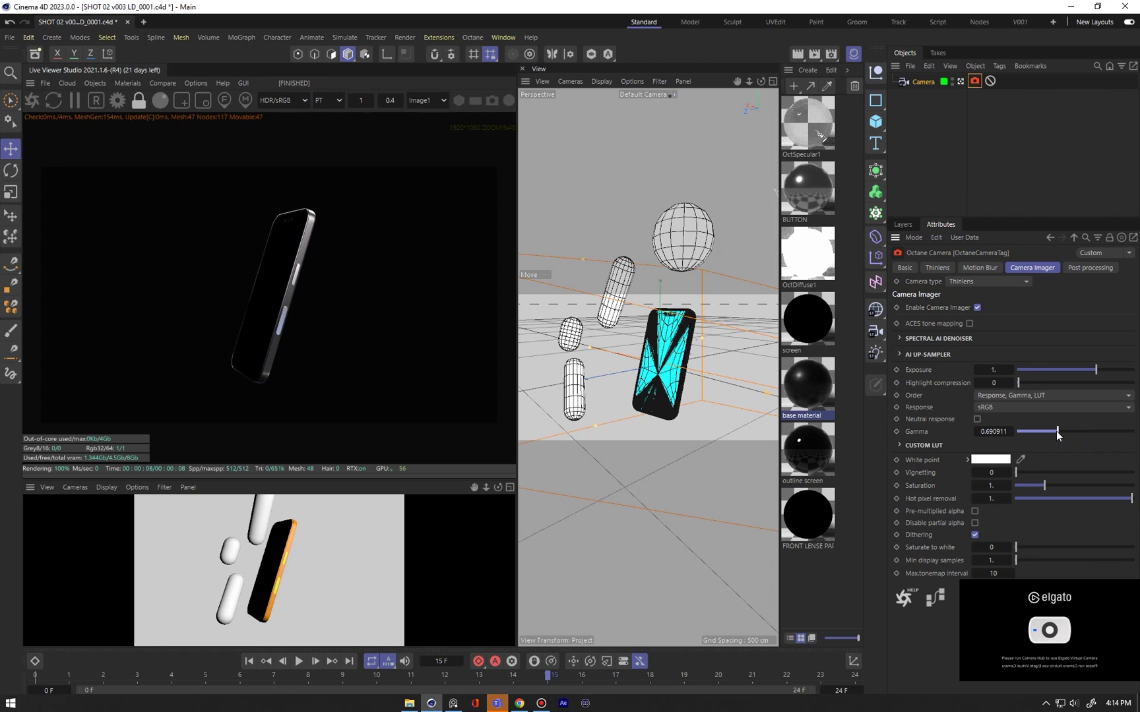
{"action": "left_click_drag", "start_coordinate": [1056, 431], "coordinate": [1058, 432]}
{"action": "key", "text": "alt+Tab"}
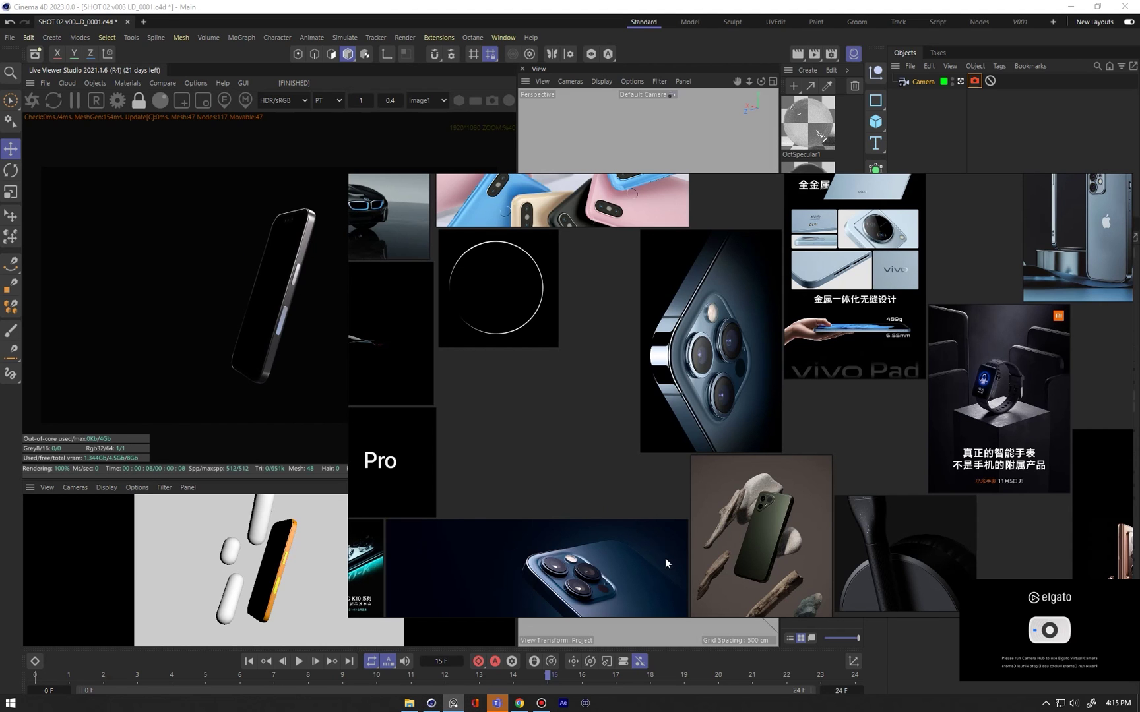
{"action": "left_click", "coordinate": [926, 140]}
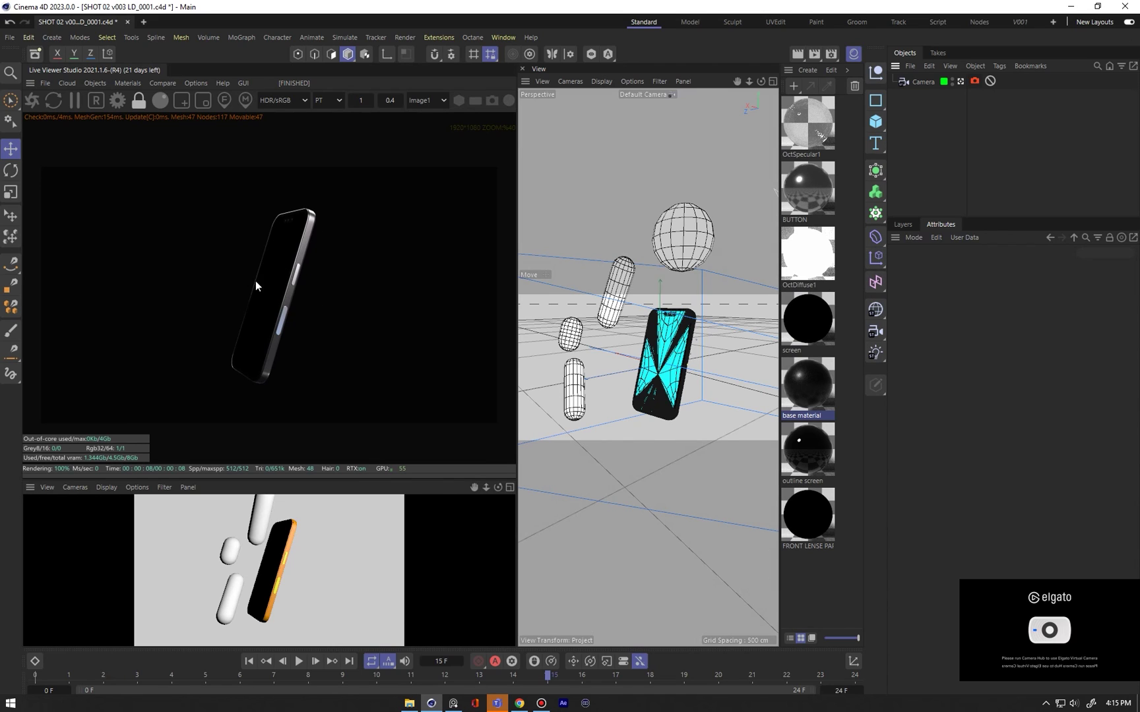
Open the Octane camera tag's custom LUT settings and apply the Arabica 12.CUBE preset
{"action": "left_click", "coordinate": [974, 80]}
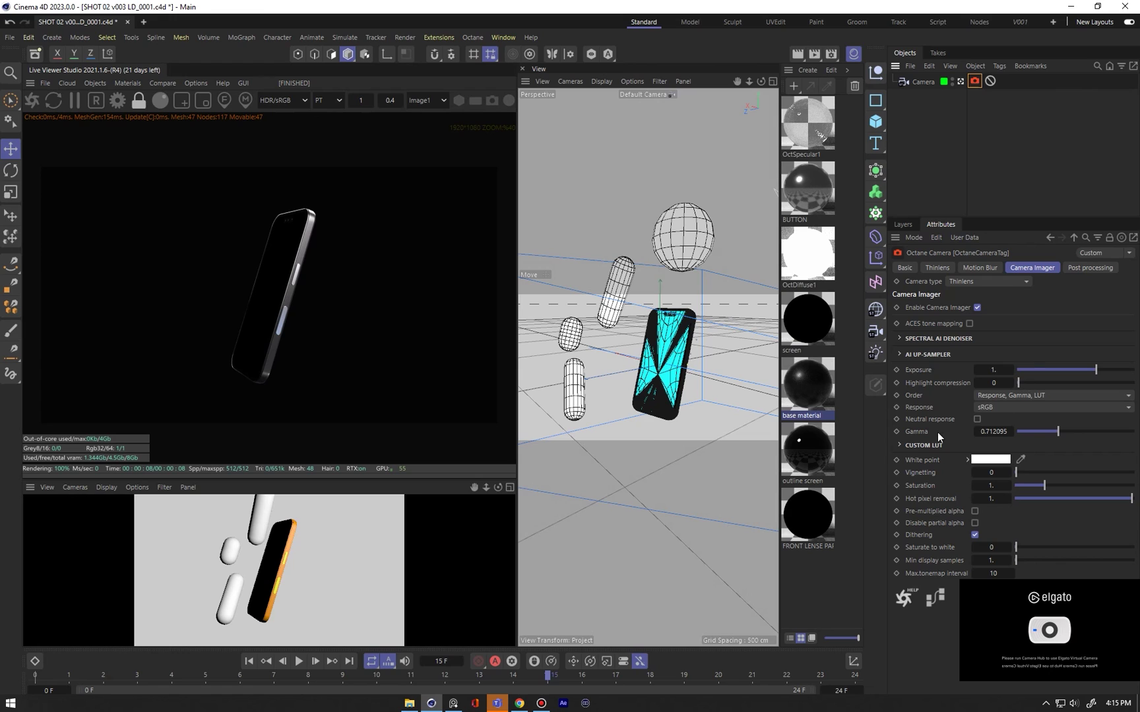
{"action": "left_click", "coordinate": [921, 446]}
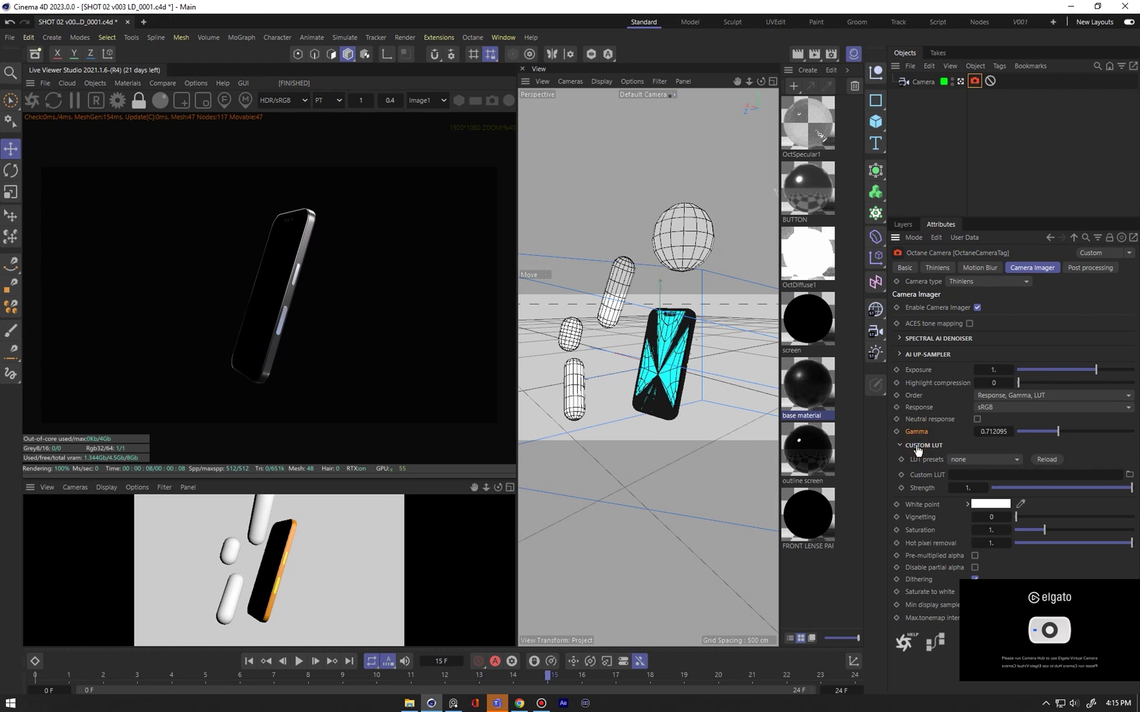
{"action": "left_click", "coordinate": [959, 460]}
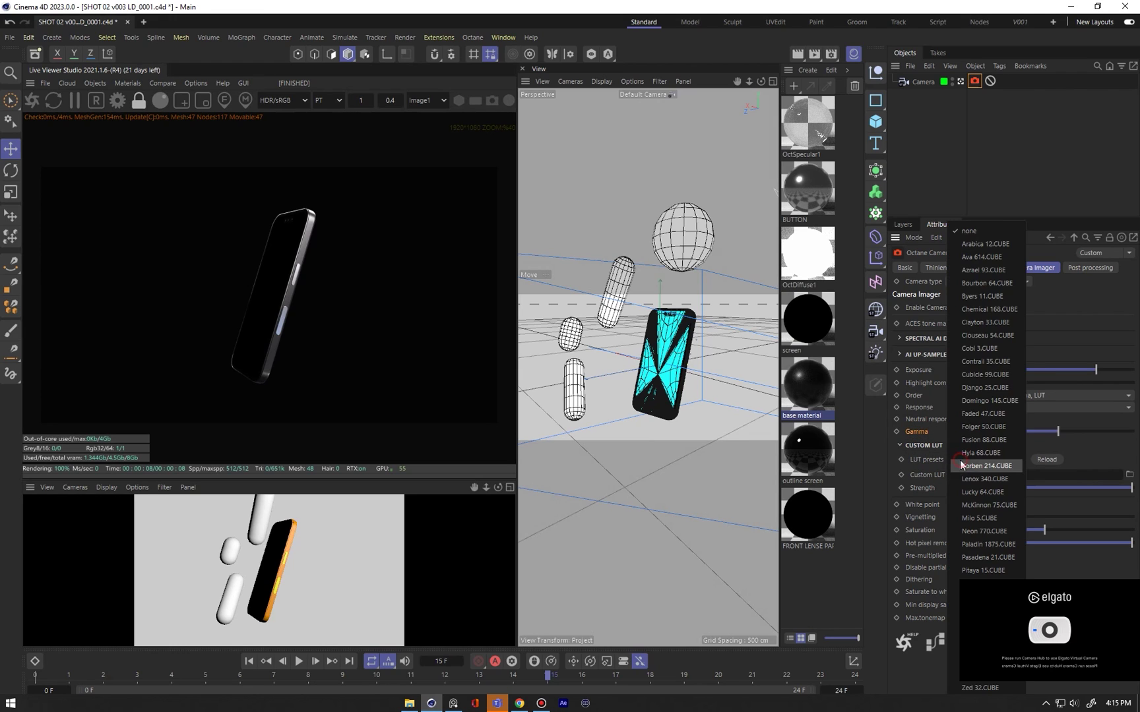
{"action": "left_click", "coordinate": [998, 246]}
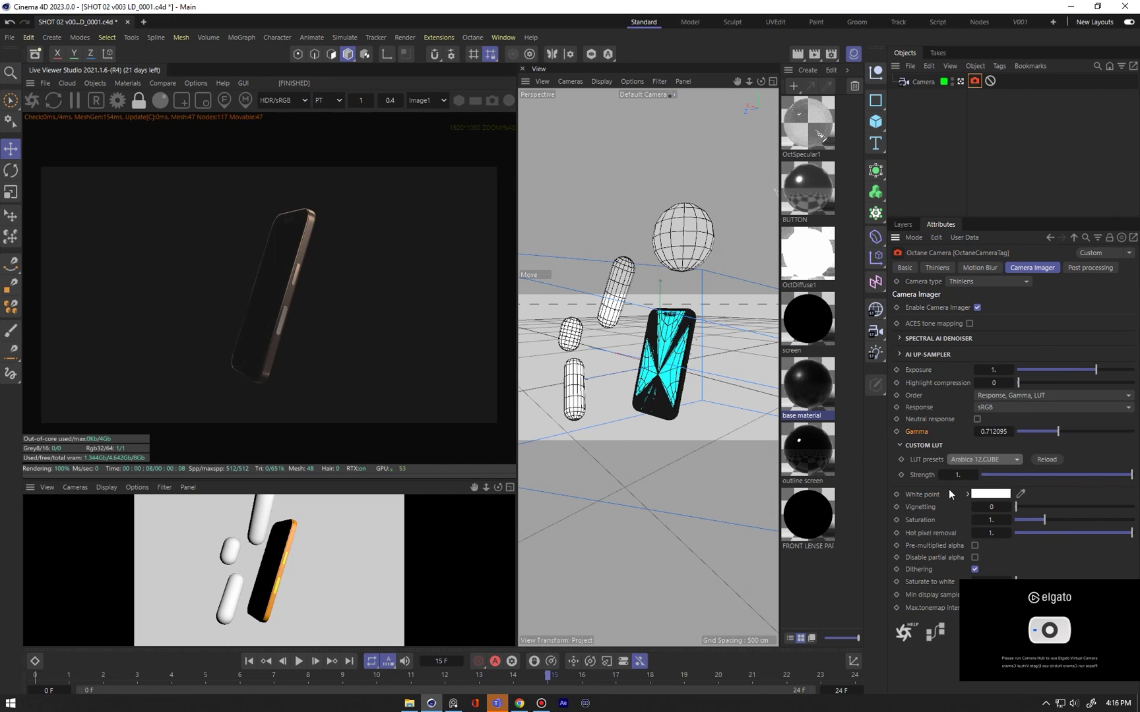
Cycle through the LUT presets from Arabica 12.CUBE to Zeke 39.CUBE, comparing the look of each on the phone render
{"action": "key", "text": "Down"}
{"action": "key", "text": "Down"}
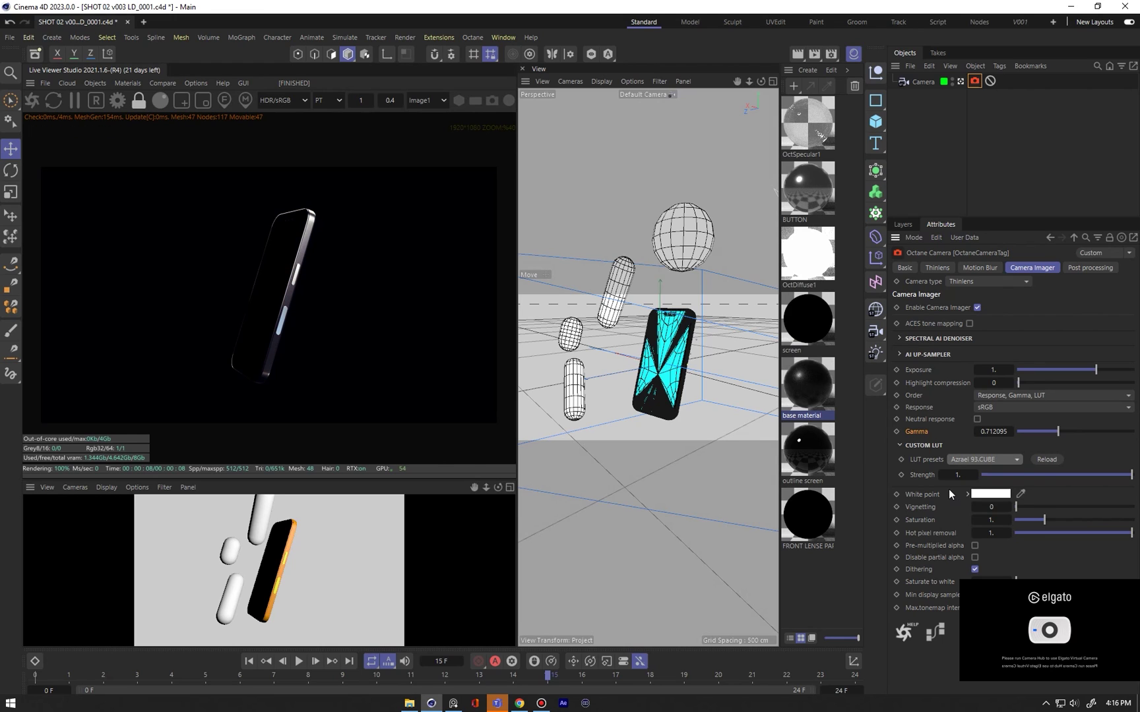
{"action": "key", "text": "Down"}
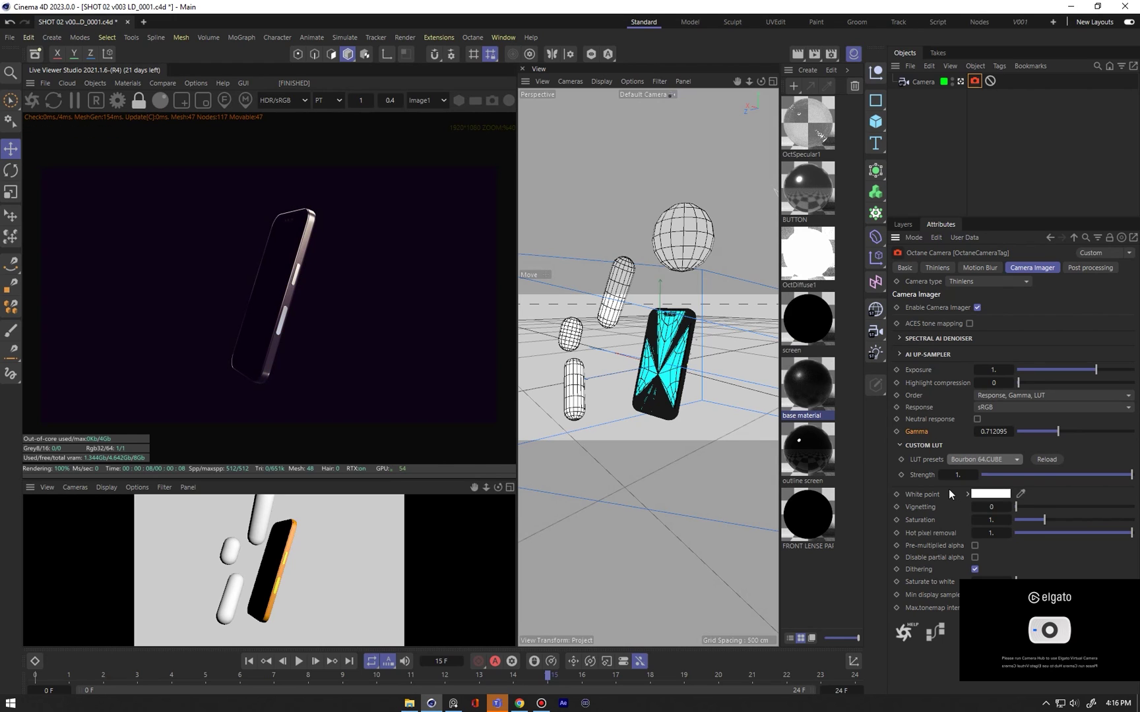
{"action": "key", "text": "Down"}
{"action": "key", "text": "Down"}
{"action": "key", "text": "Down"}
{"action": "key", "text": "Down"}
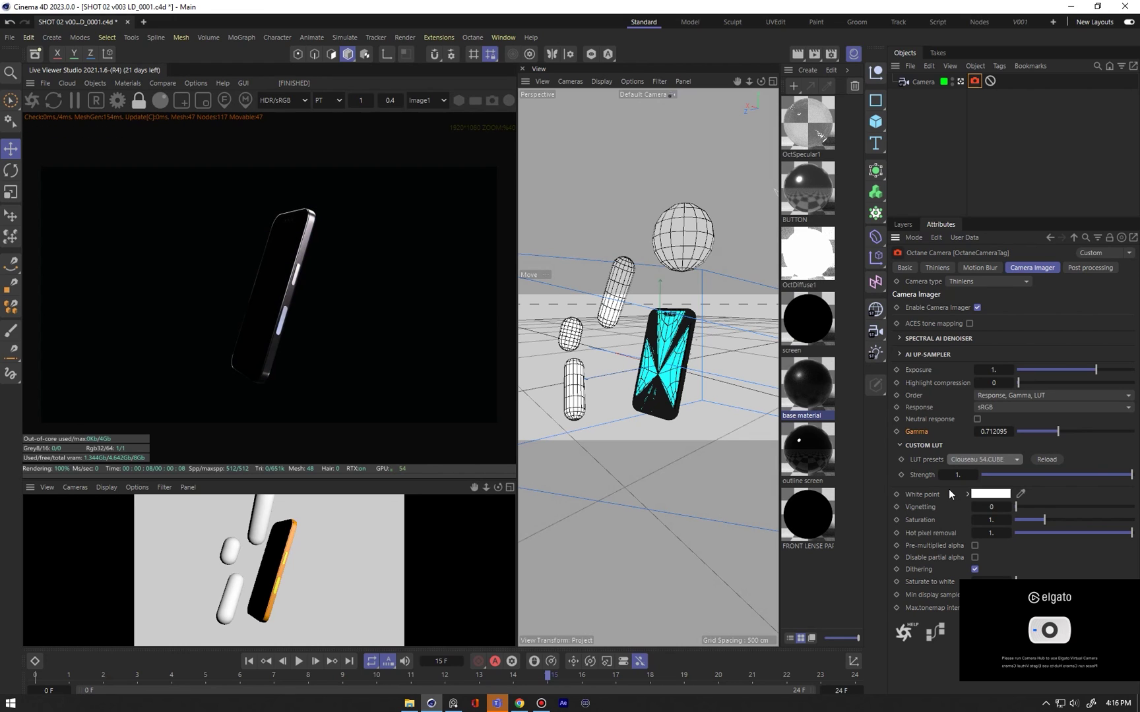
{"action": "key", "text": "Down"}
{"action": "key", "text": "Down"}
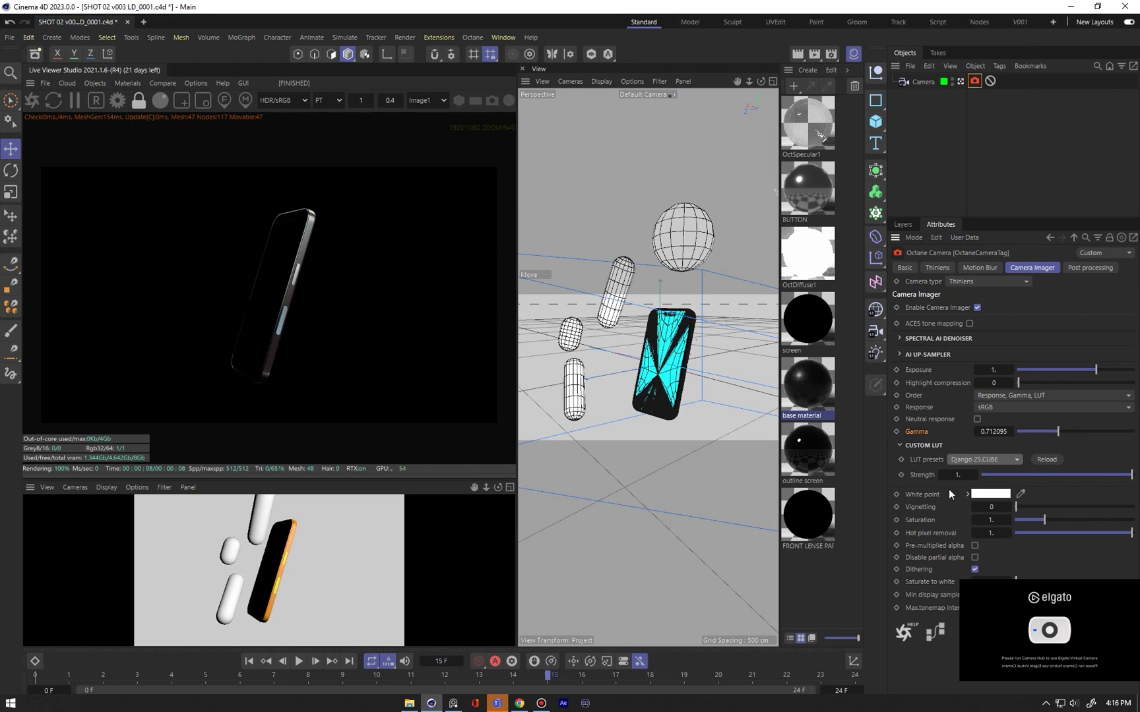
{"action": "key", "text": "Down"}
{"action": "key", "text": "Down"}
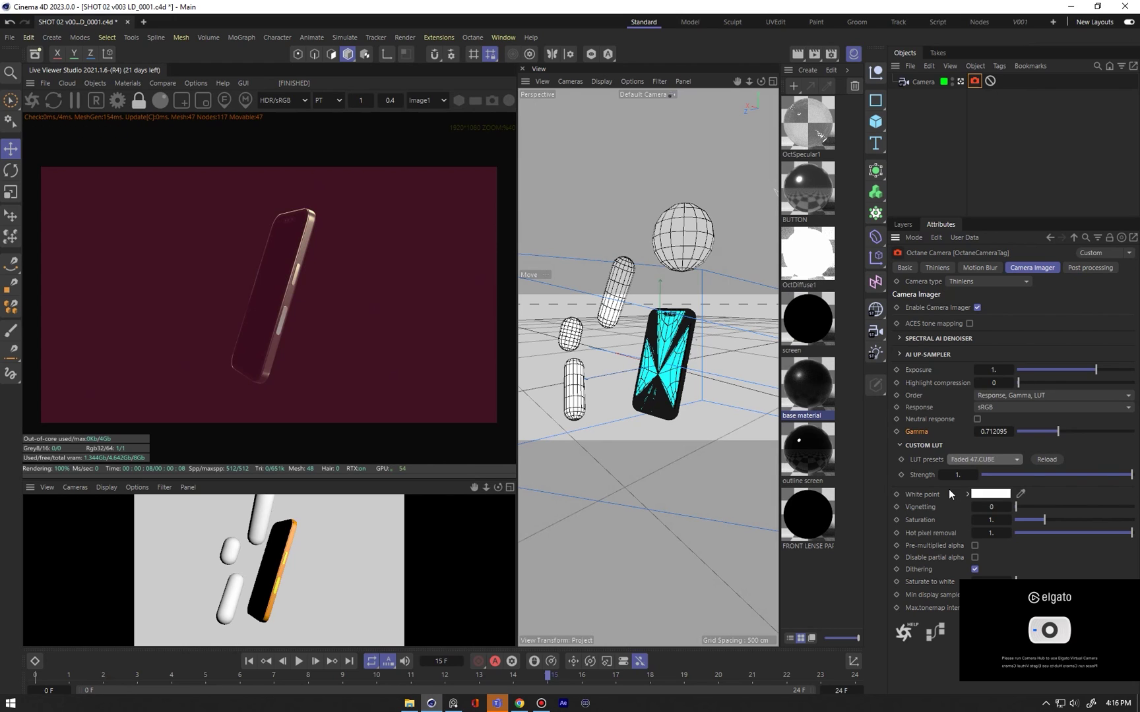
{"action": "key", "text": "Down"}
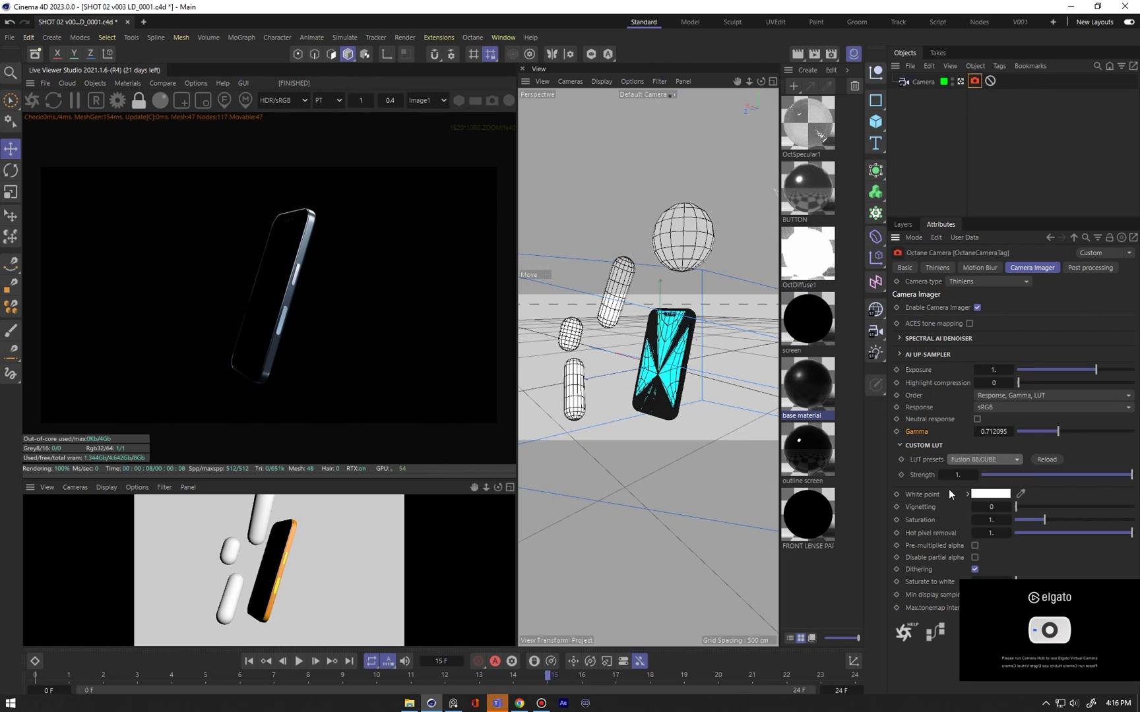
{"action": "key", "text": "Down"}
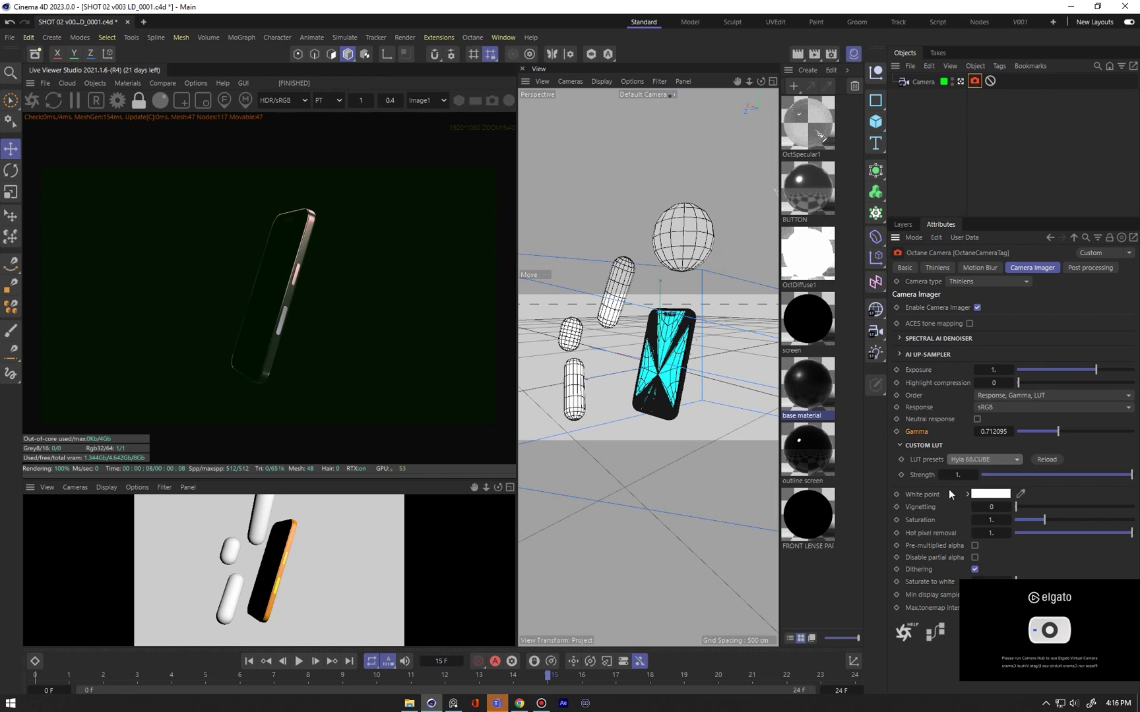
{"action": "key", "text": "Down"}
{"action": "key", "text": "Down"}
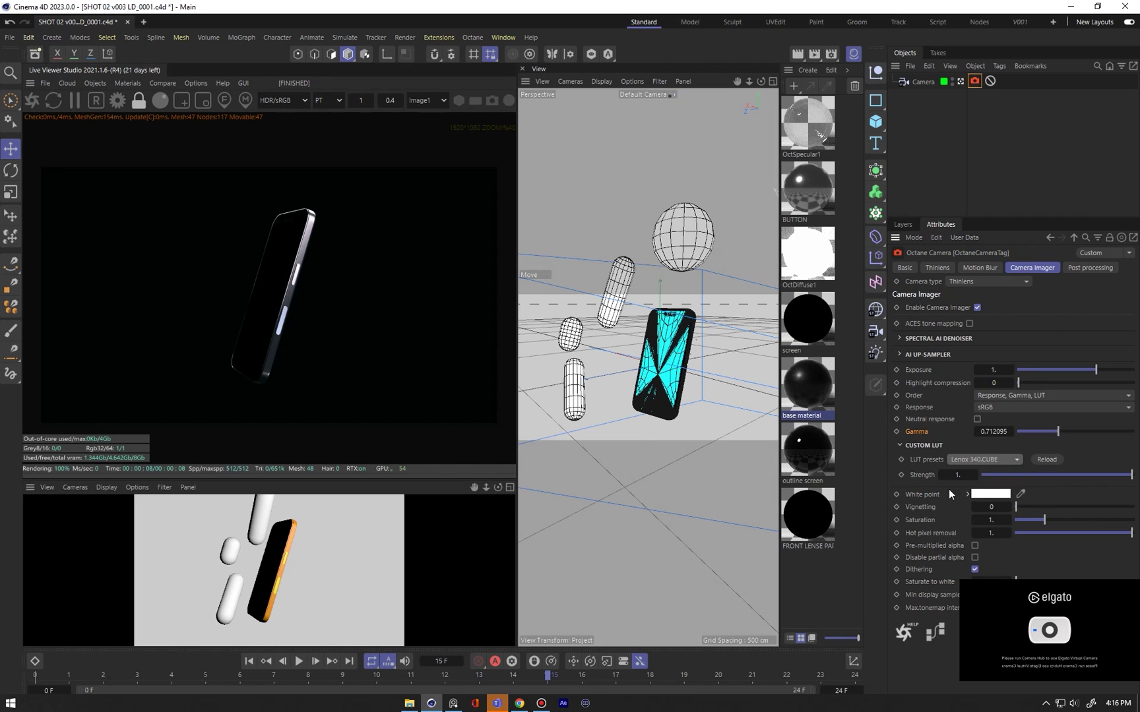
{"action": "key", "text": "Down"}
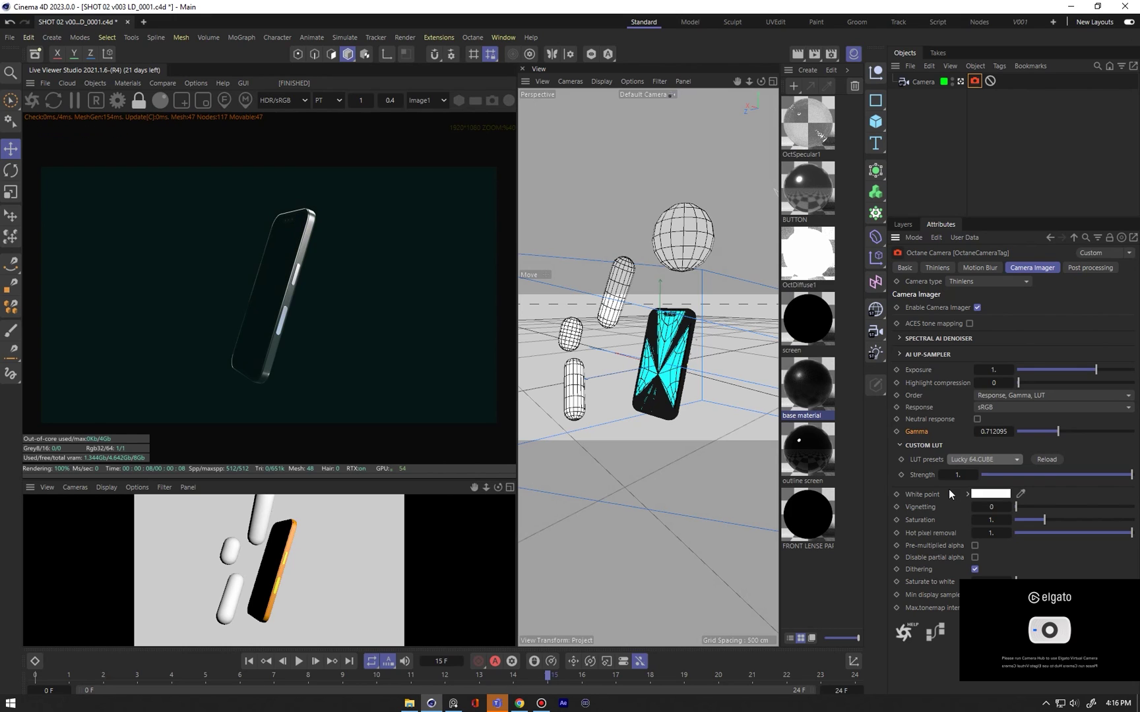
{"action": "key", "text": "Down"}
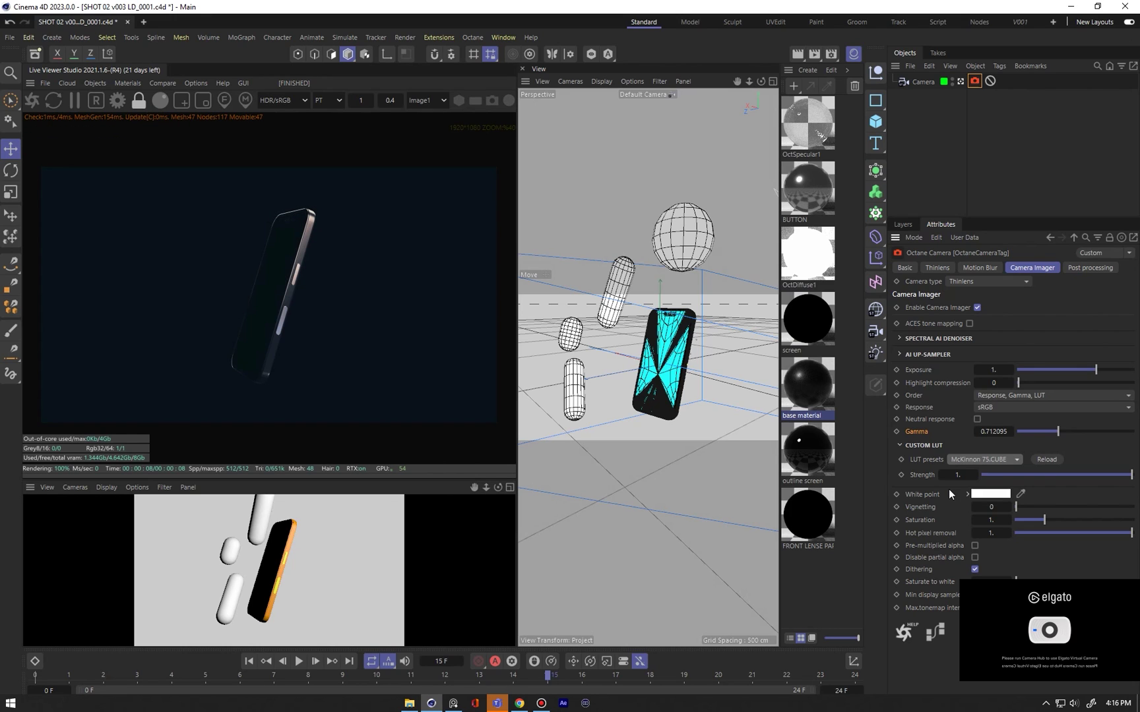
{"action": "key", "text": "Down"}
{"action": "key", "text": "Down"}
{"action": "key", "text": "Down"}
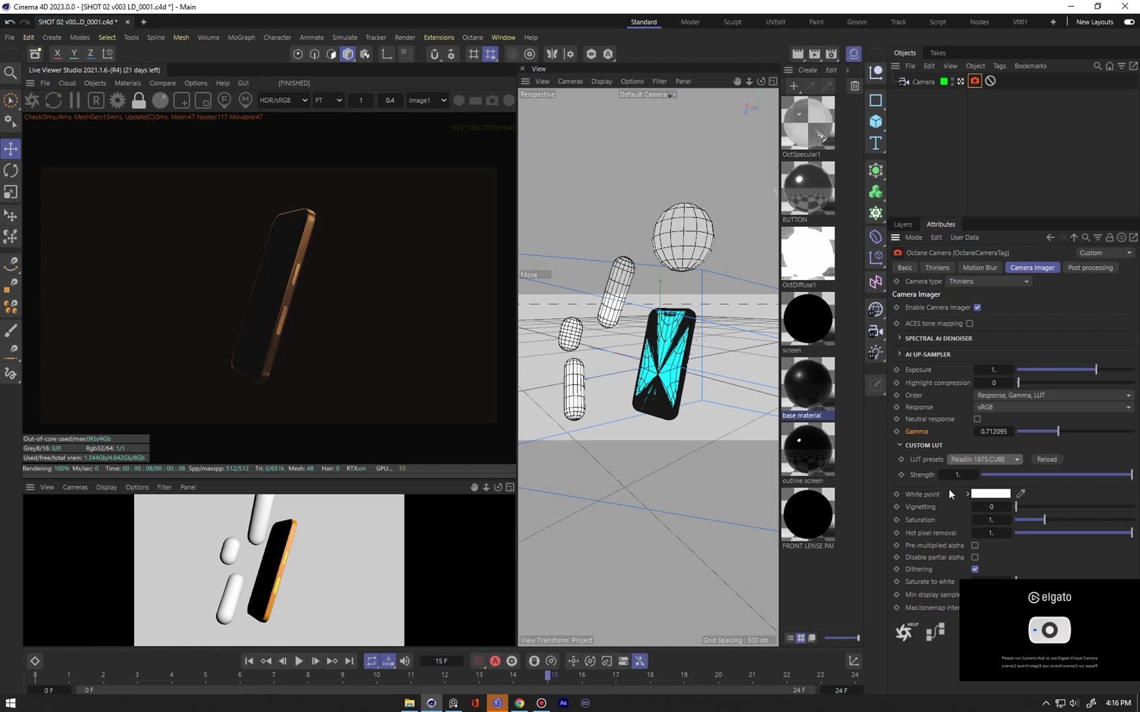
{"action": "key", "text": "Down"}
{"action": "key", "text": "Down"}
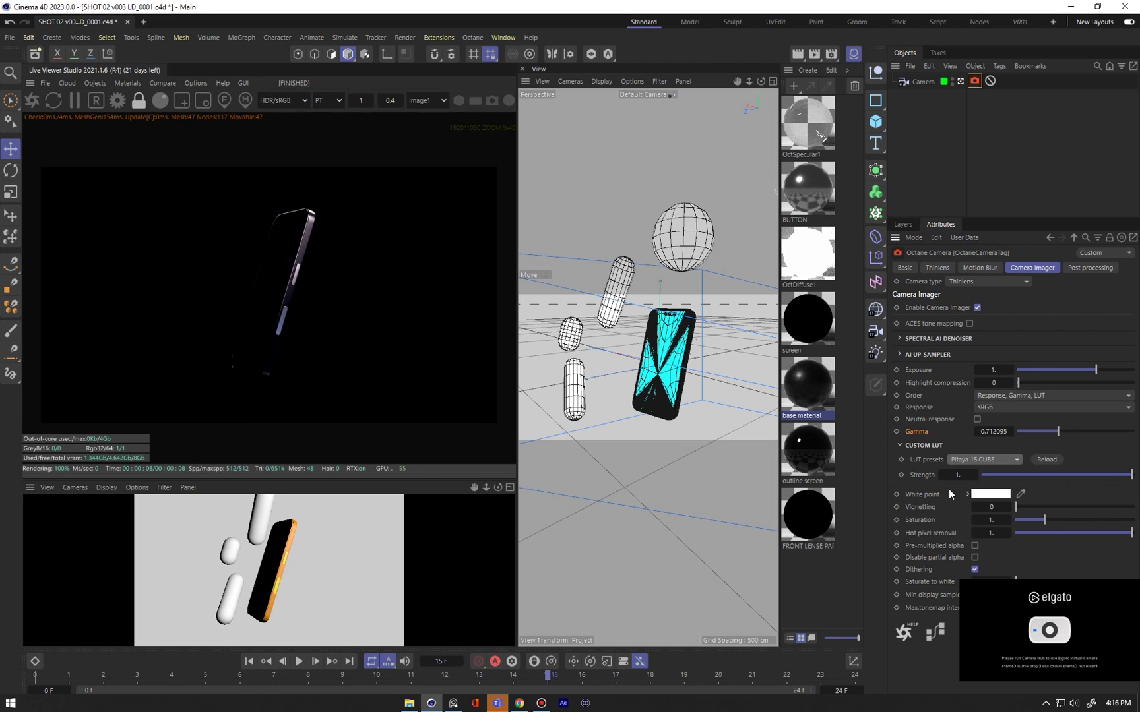
{"action": "key", "text": "Down"}
{"action": "key", "text": "Down"}
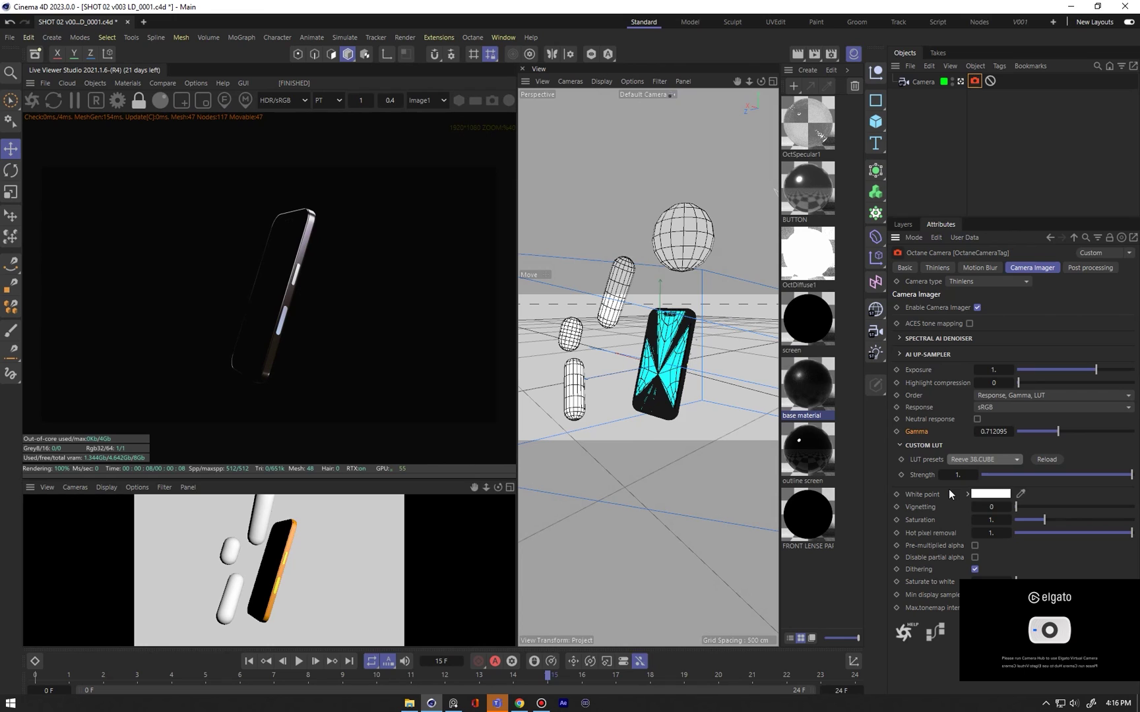
{"action": "key", "text": "Down"}
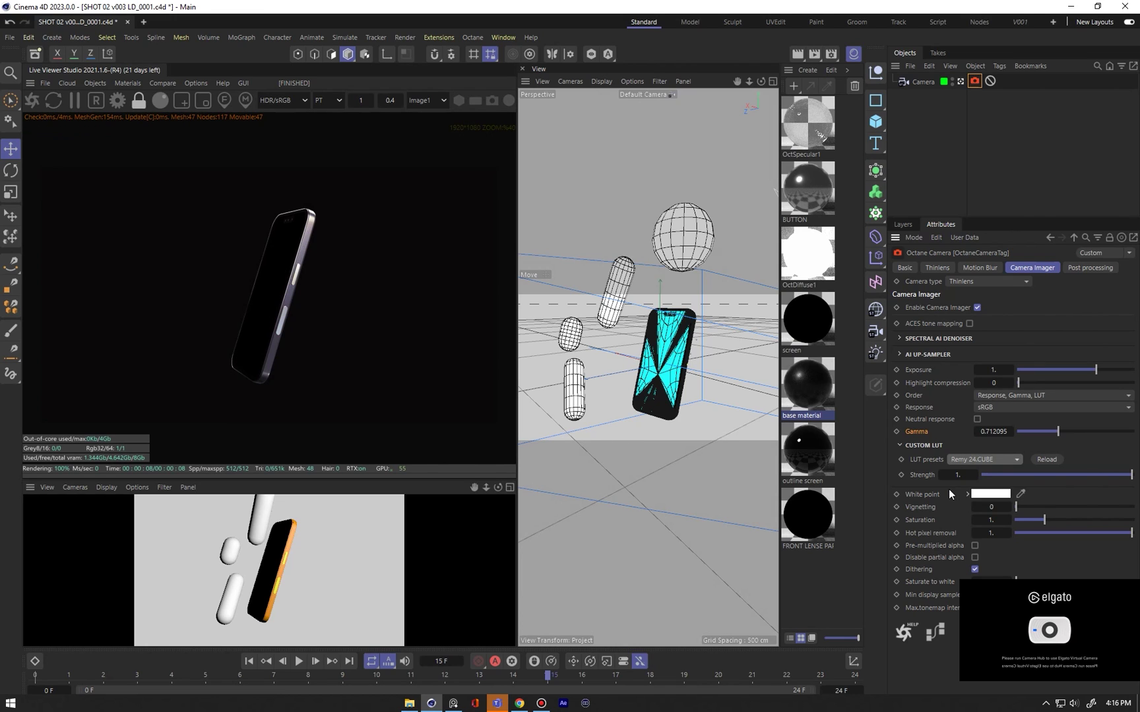
{"action": "key", "text": "Down"}
{"action": "key", "text": "Down"}
{"action": "key", "text": "Down"}
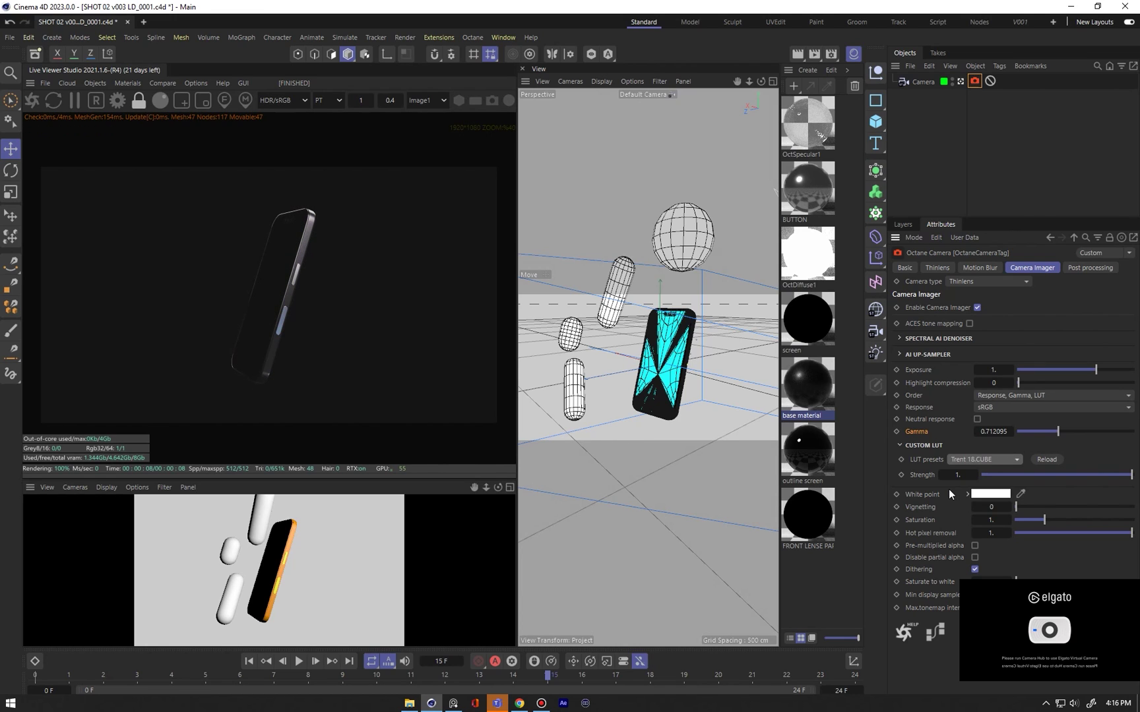
{"action": "key", "text": "Down"}
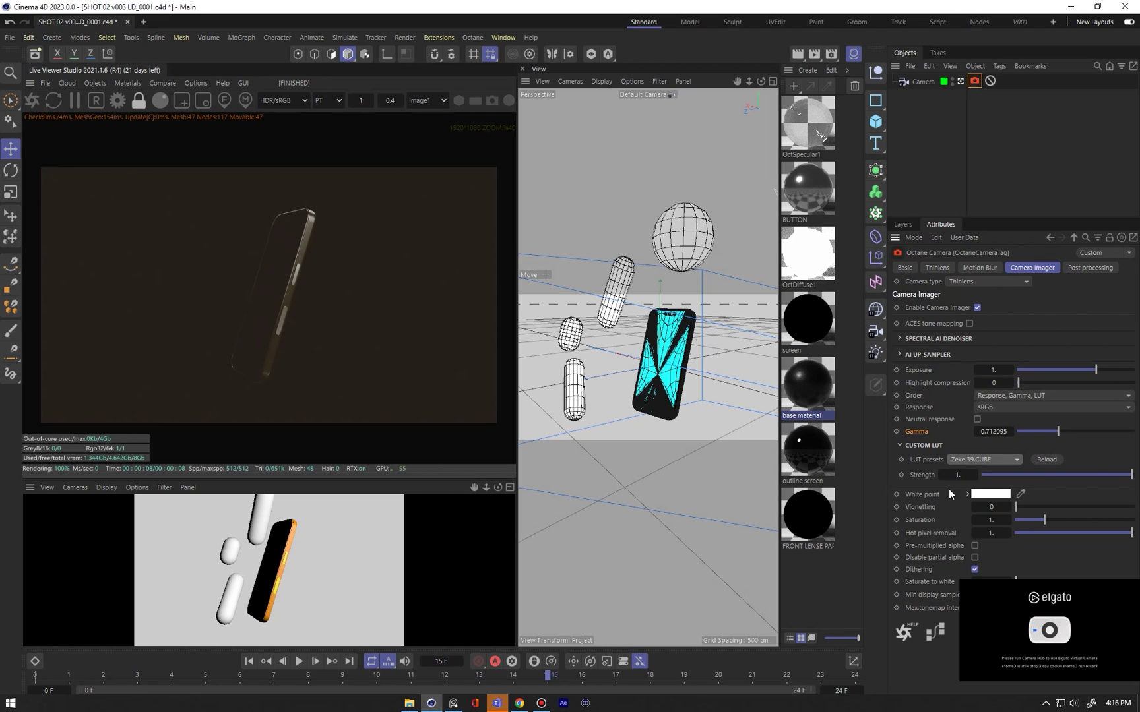
Step back through the LUT presets to none to restore the ungraded render
{"action": "key", "text": "Up"}
{"action": "key", "text": "Up"}
{"action": "key", "text": "Up"}
{"action": "key", "text": "Up"}
{"action": "key", "text": "Up"}
{"action": "key", "text": "Up"}
{"action": "key", "text": "Up"}
{"action": "key", "text": "Up"}
{"action": "key", "text": "Up"}
{"action": "key", "text": "Up"}
{"action": "key", "text": "Up"}
{"action": "key", "text": "Up"}
{"action": "key", "text": "Up"}
{"action": "key", "text": "Up"}
{"action": "key", "text": "Up"}
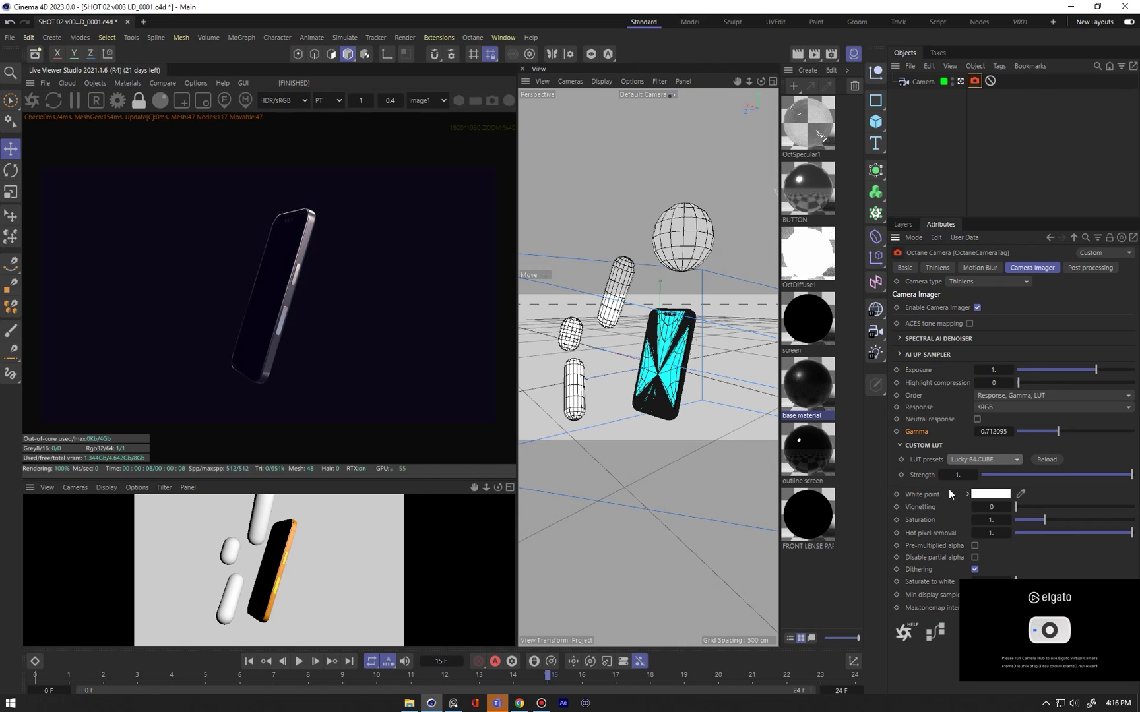
{"action": "key", "text": "Up"}
{"action": "key", "text": "Up"}
{"action": "key", "text": "Up"}
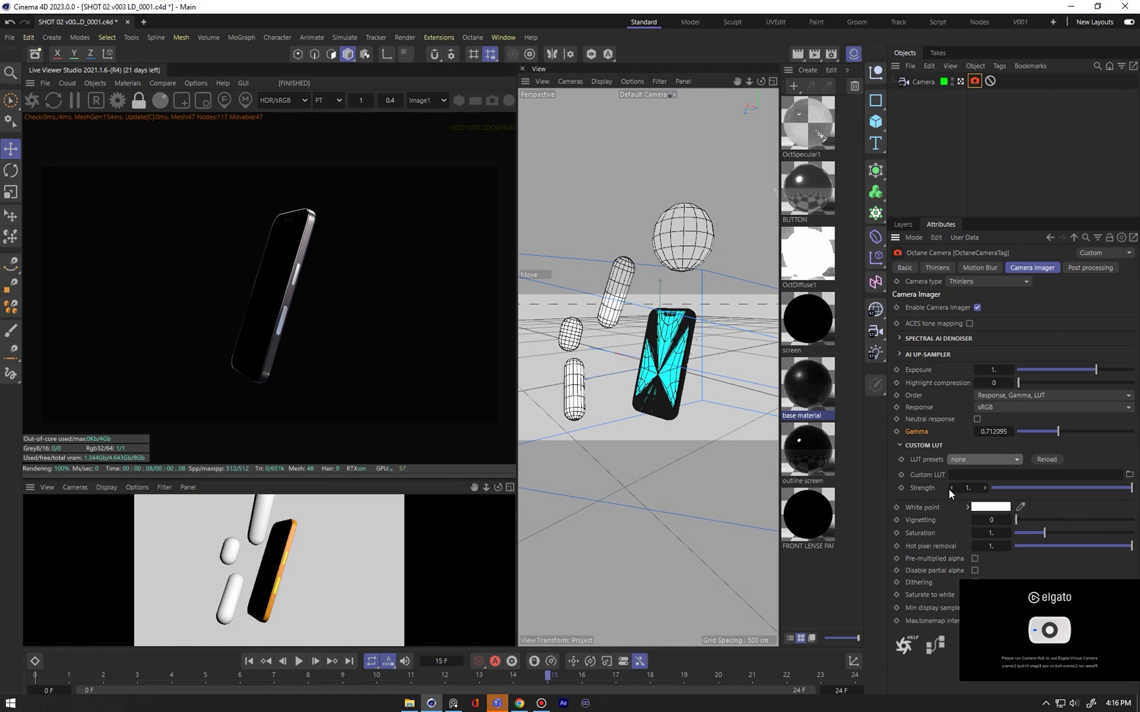
Compare the first LUT presets up to Bourbon 64.CUBE again and settle on Azrael 93.CUBE
{"action": "key", "text": "Down"}
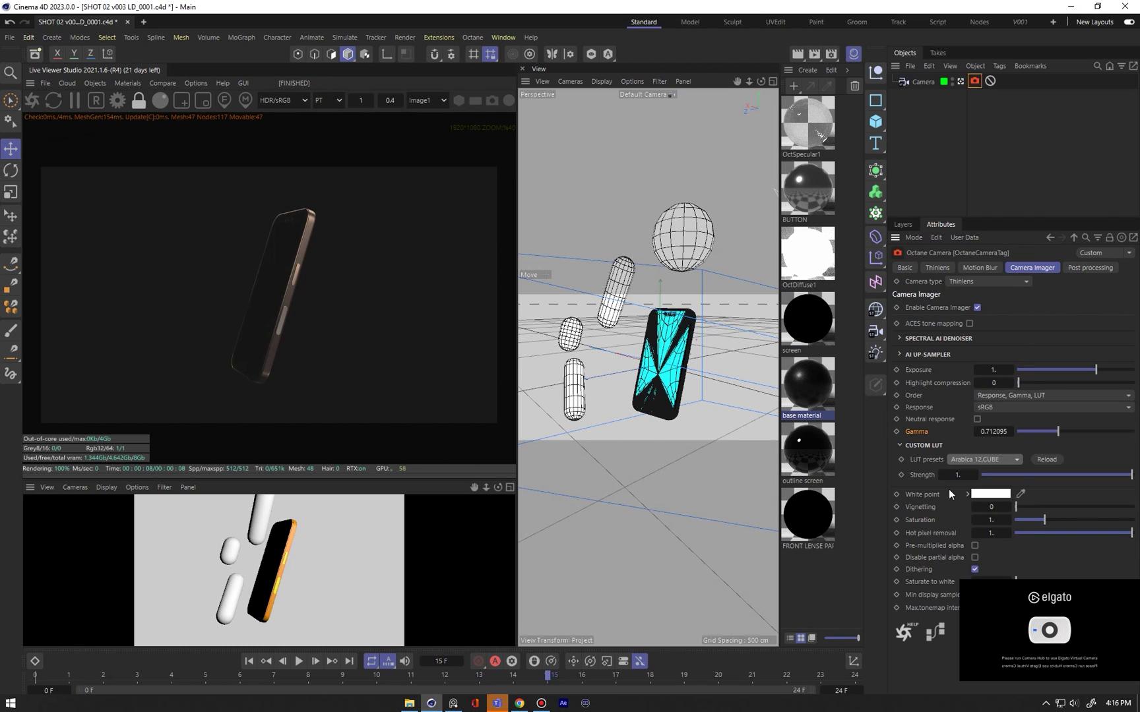
{"action": "key", "text": "Down"}
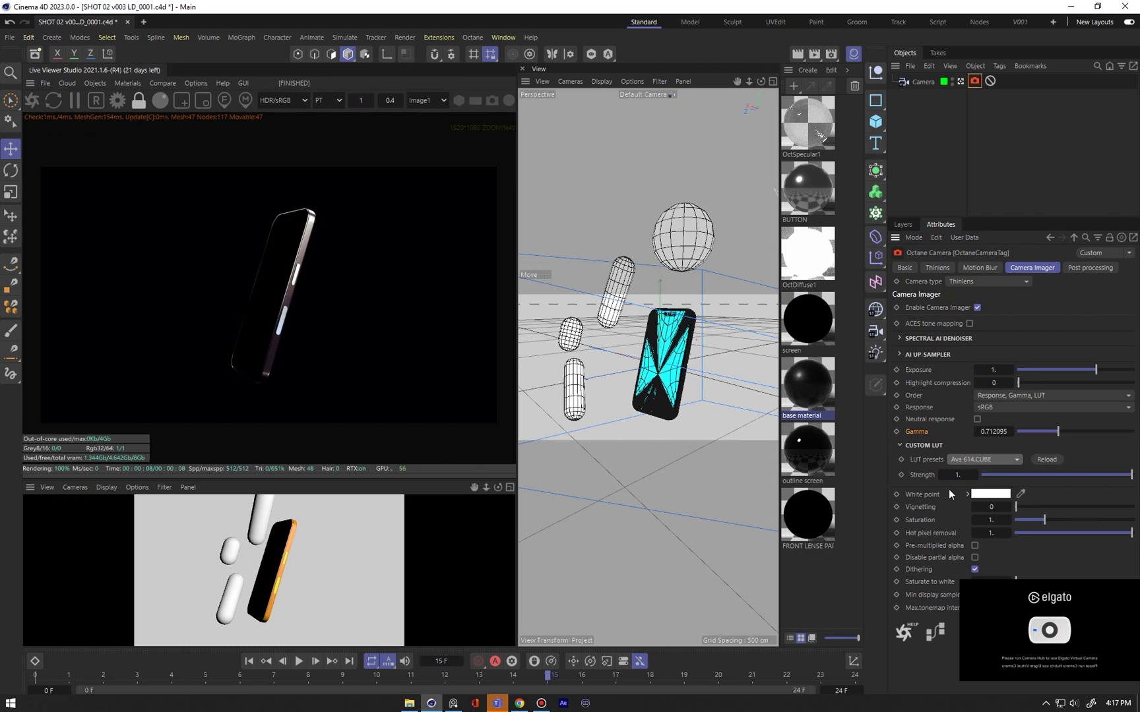
{"action": "key", "text": "Down"}
{"action": "key", "text": "Down"}
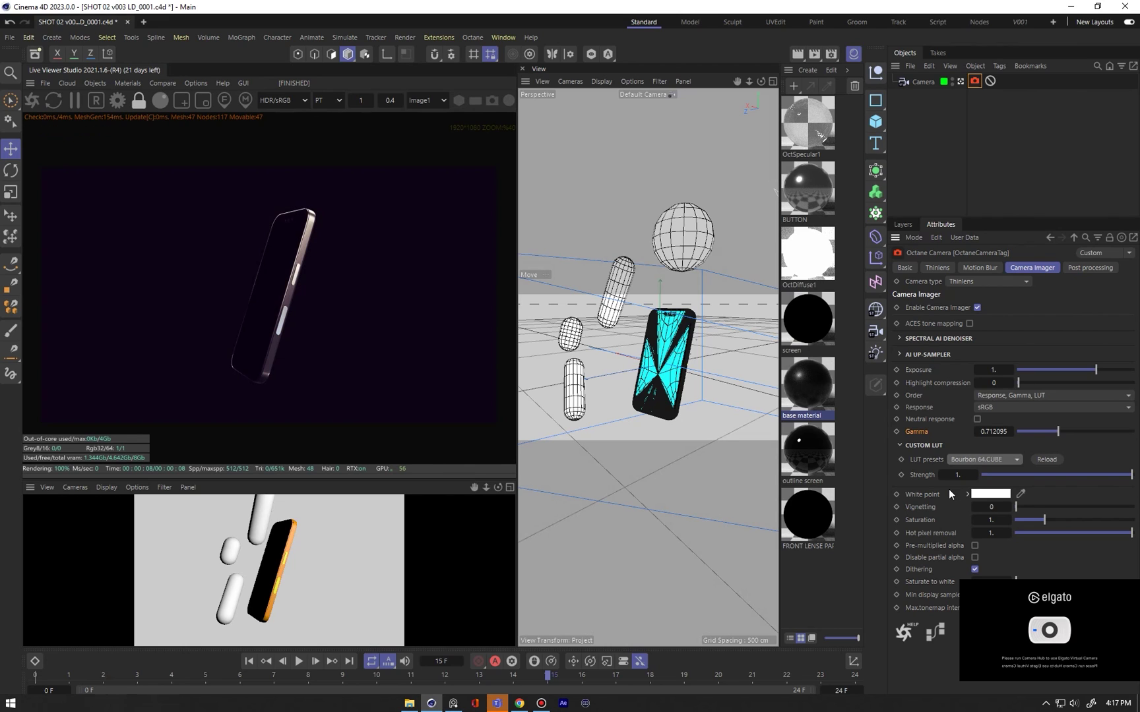
{"action": "key", "text": "Up"}
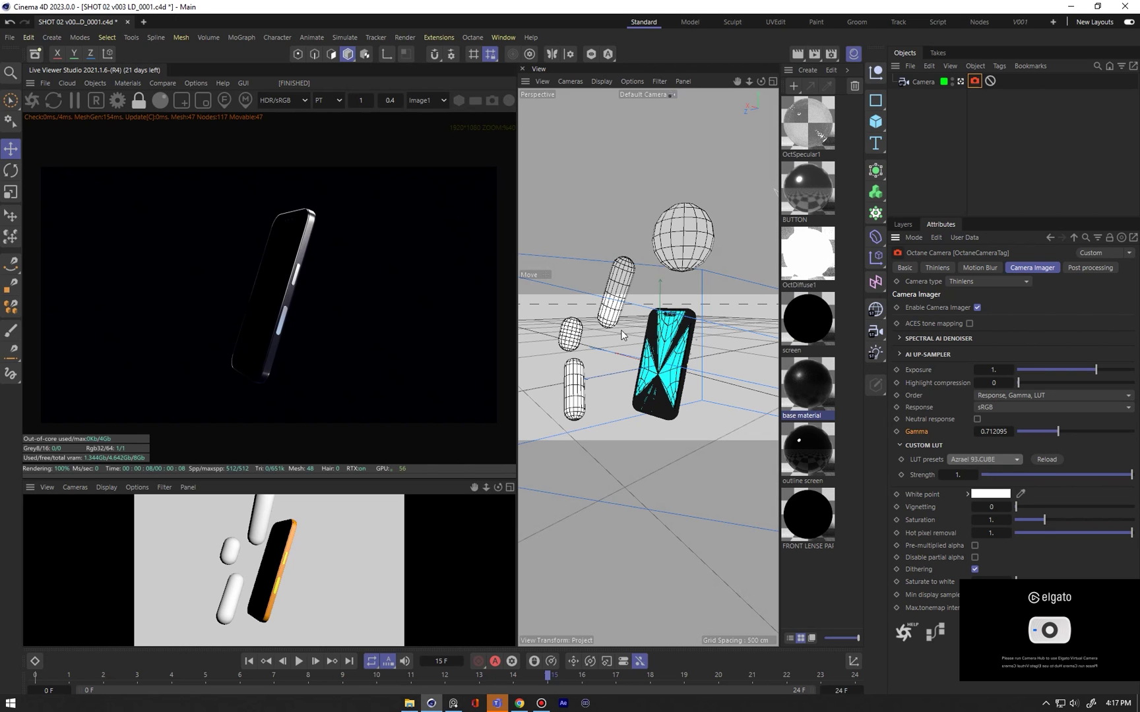
Select the short middle capsule light, undo its first move, and reposition it slightly beside the other capsules
{"action": "left_click_drag", "start_coordinate": [613, 318], "coordinate": [563, 371], "text": "alt"}
{"action": "left_click", "coordinate": [575, 346]}
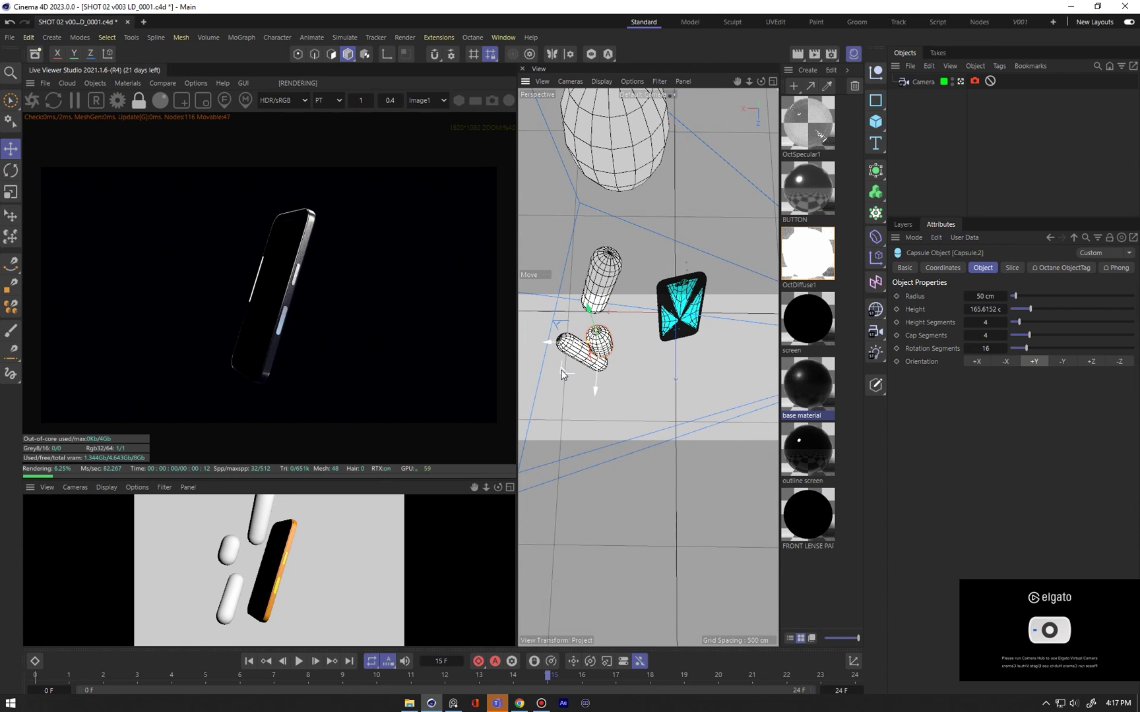
{"action": "key", "text": "ctrl+z"}
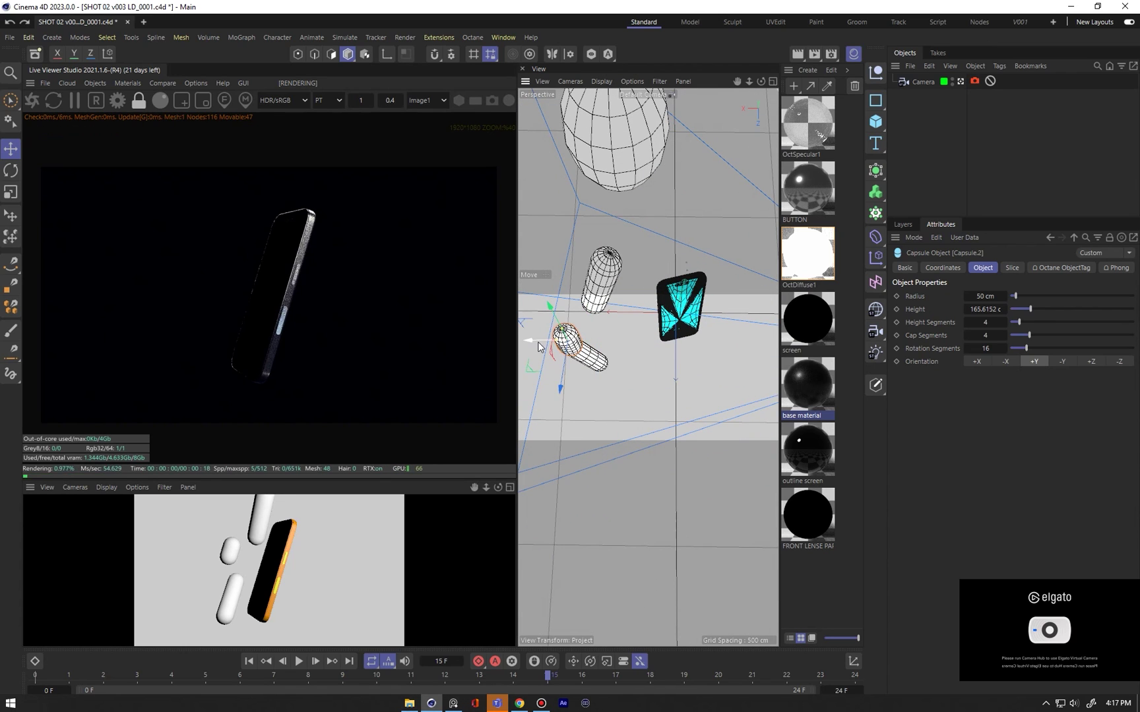
{"action": "left_click_drag", "start_coordinate": [560, 379], "coordinate": [547, 344]}
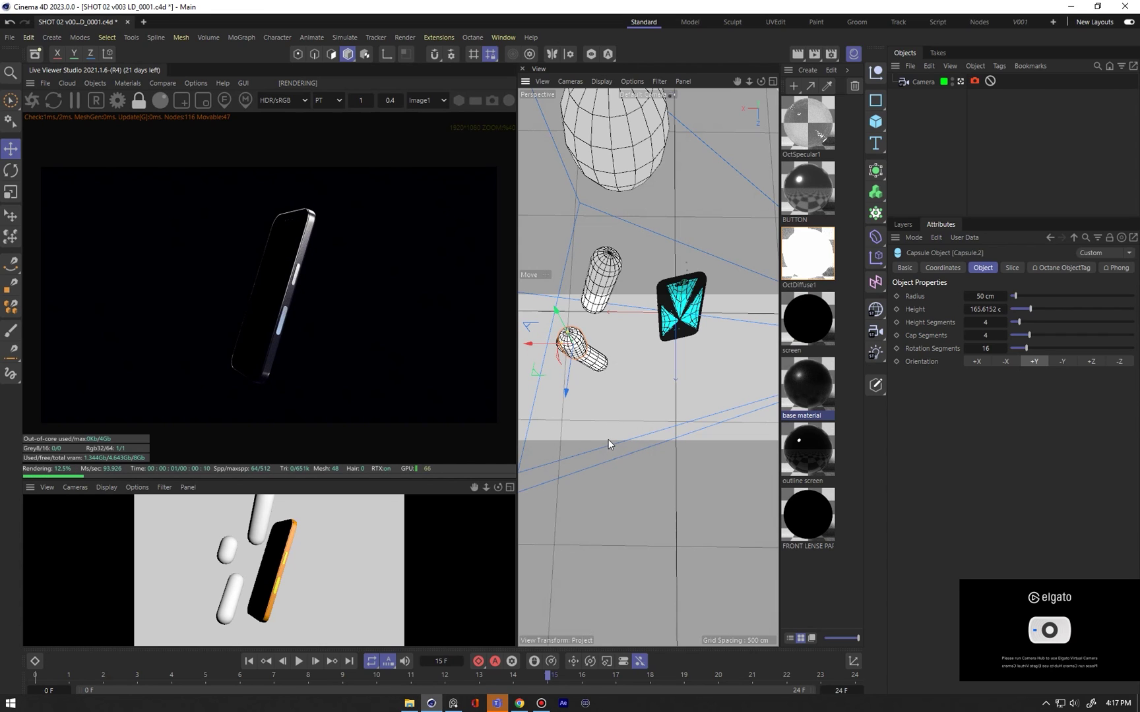
{"action": "left_click_drag", "start_coordinate": [538, 344], "coordinate": [548, 346]}
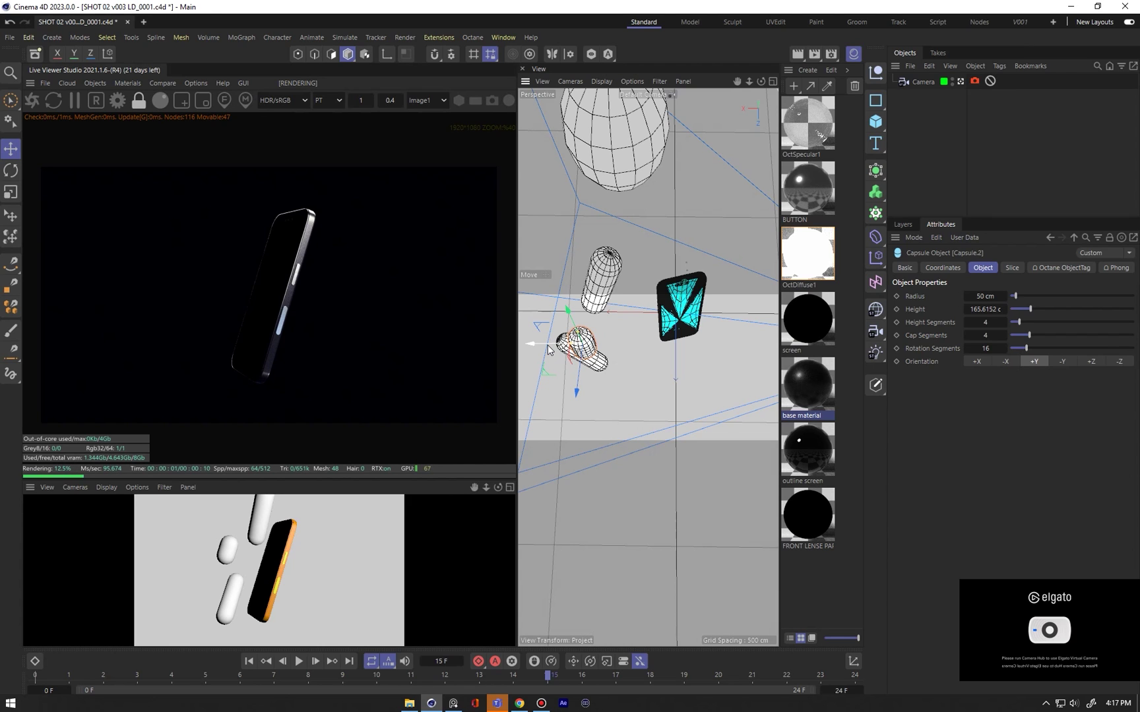
Shift the short middle capsule light toward the phone, between the other two capsules, and lengthen it to about 304.6 cm
{"action": "left_click_drag", "start_coordinate": [588, 360], "coordinate": [565, 354], "text": "alt"}
{"action": "left_click", "coordinate": [577, 355]}
{"action": "key", "text": "l"}
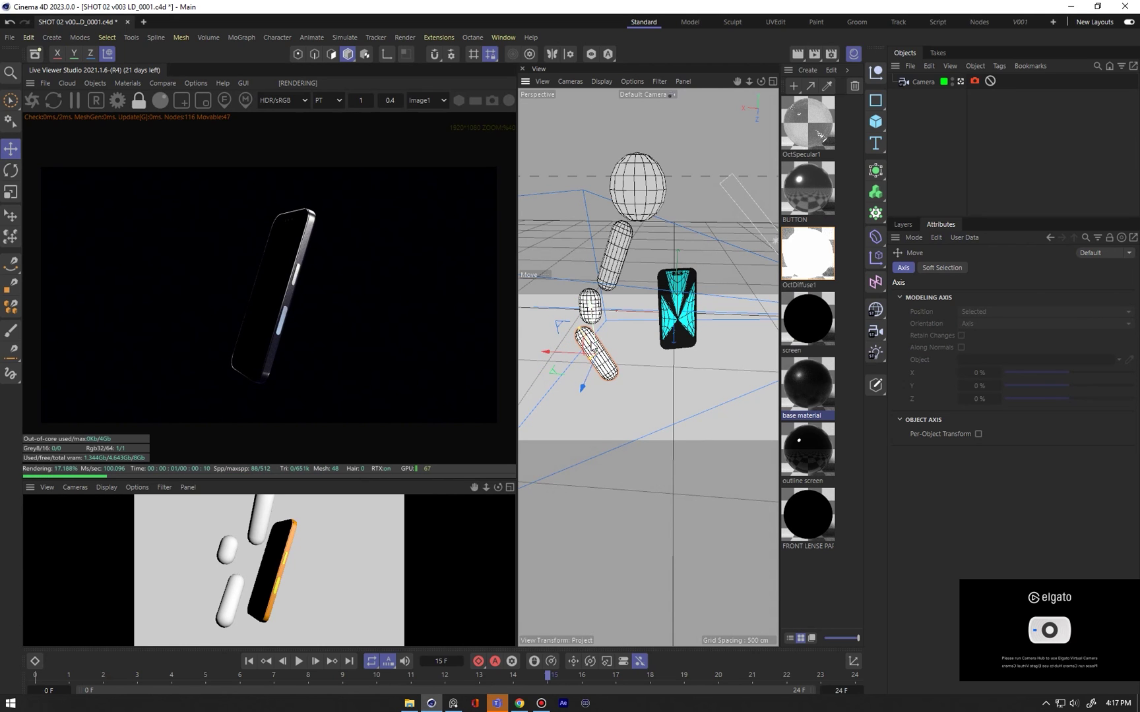
{"action": "left_click_drag", "start_coordinate": [620, 310], "coordinate": [632, 357], "text": "alt"}
{"action": "left_click", "coordinate": [639, 291]}
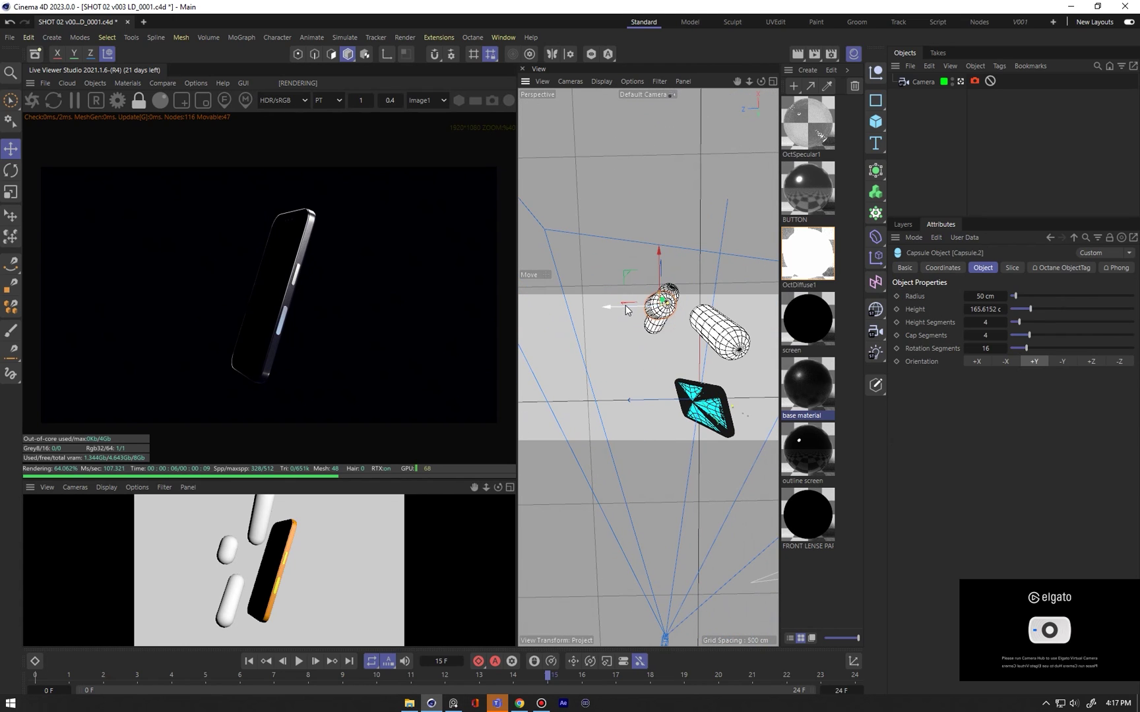
{"action": "mouse_move", "coordinate": [626, 310]}
{"action": "left_mouse_down"}
{"action": "mouse_move", "coordinate": [725, 294]}
{"action": "mouse_move", "coordinate": [695, 213]}
{"action": "mouse_move", "coordinate": [600, 237]}
{"action": "mouse_move", "coordinate": [690, 279]}
{"action": "left_mouse_up"}
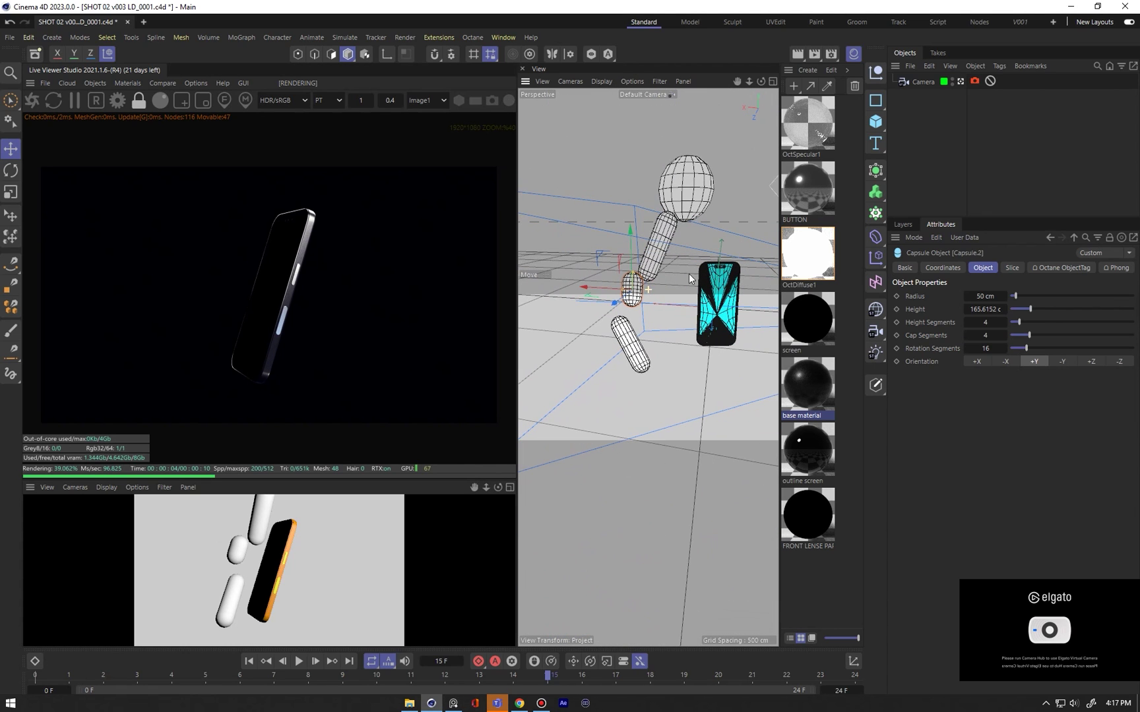
{"action": "left_click_drag", "start_coordinate": [597, 257], "coordinate": [664, 315]}
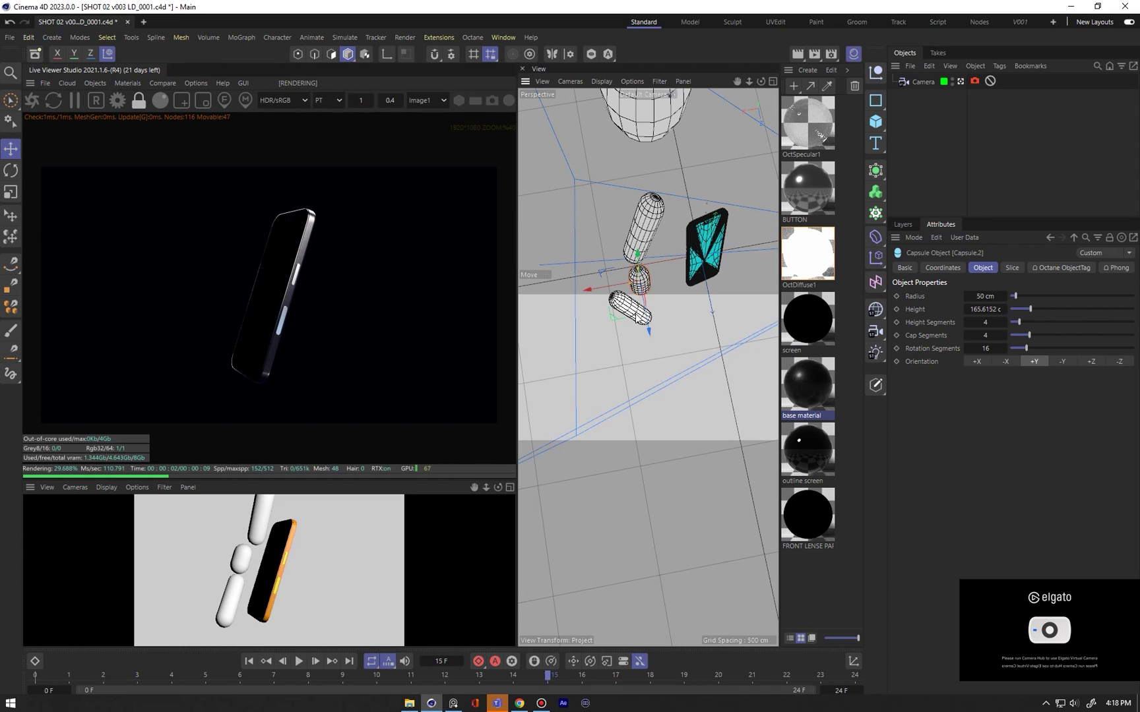
{"action": "left_click_drag", "start_coordinate": [638, 318], "coordinate": [660, 263], "text": "alt"}
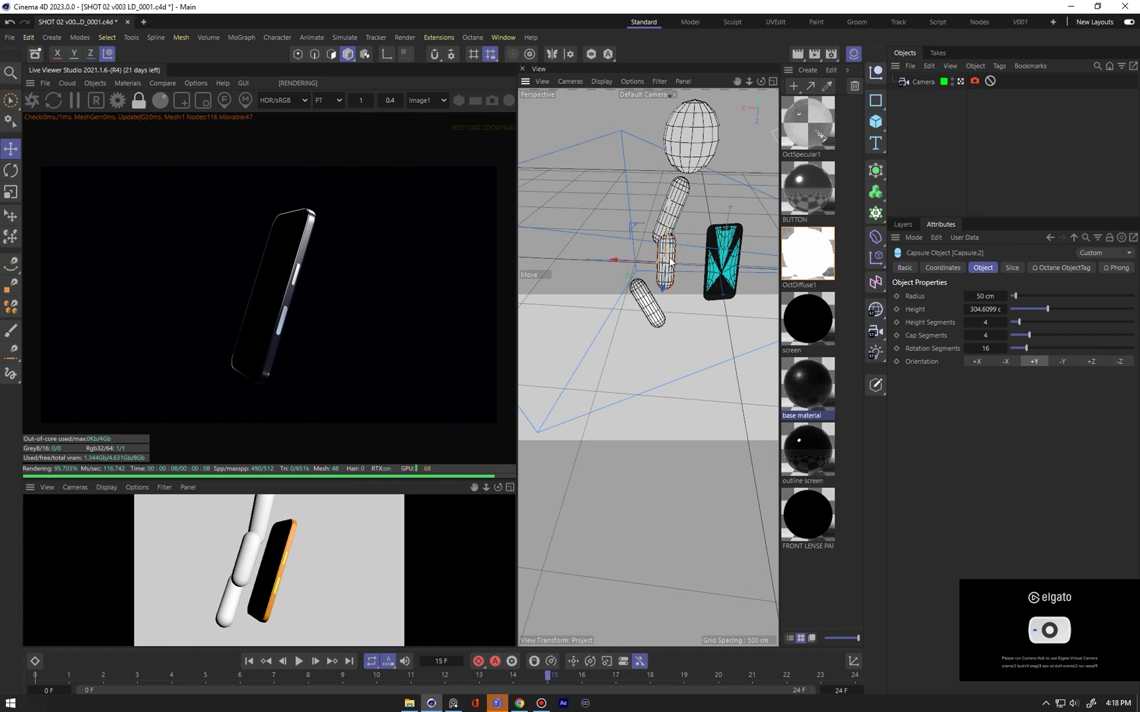
Lengthen the middle capsule light to about 363 cm and set the OctDiffuse1 material's texture emission power to 12
{"action": "left_click_drag", "start_coordinate": [668, 236], "coordinate": [669, 226]}
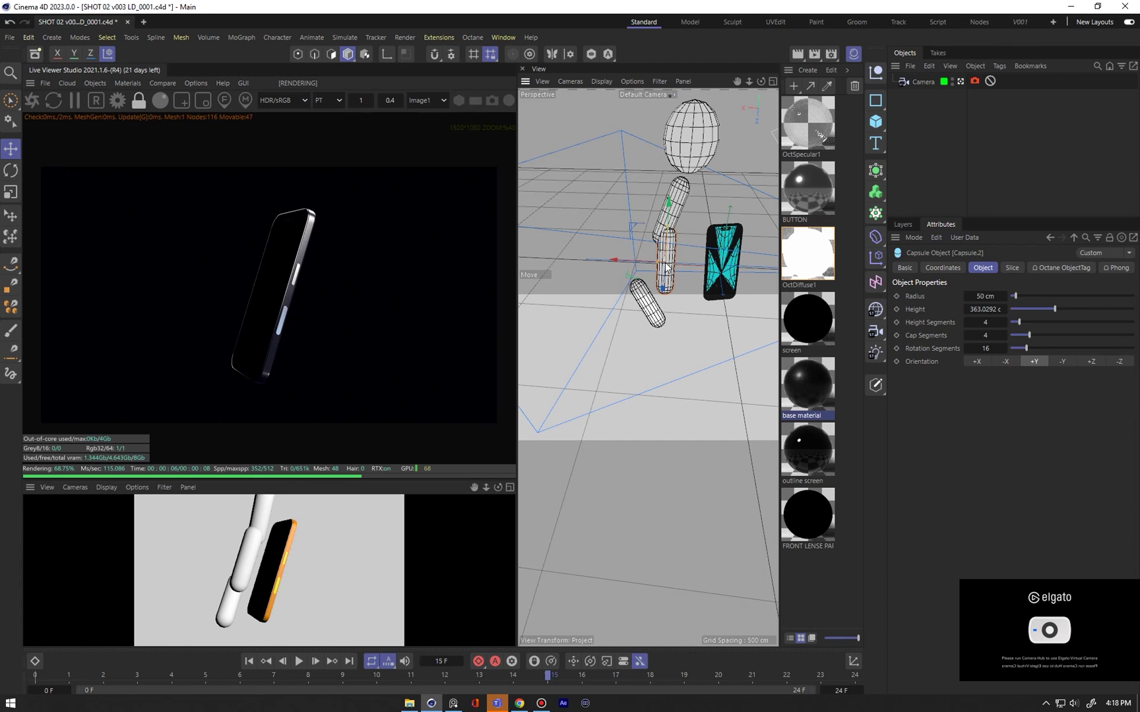
{"action": "double_click", "coordinate": [810, 260]}
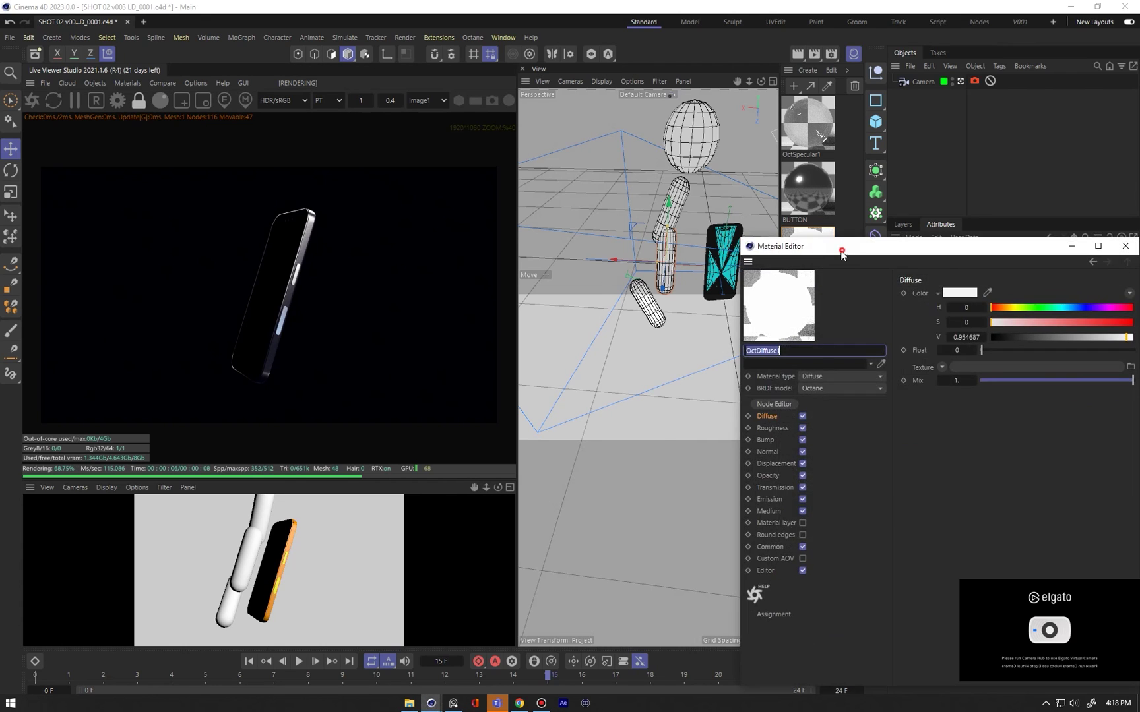
{"action": "left_click", "coordinate": [618, 392]}
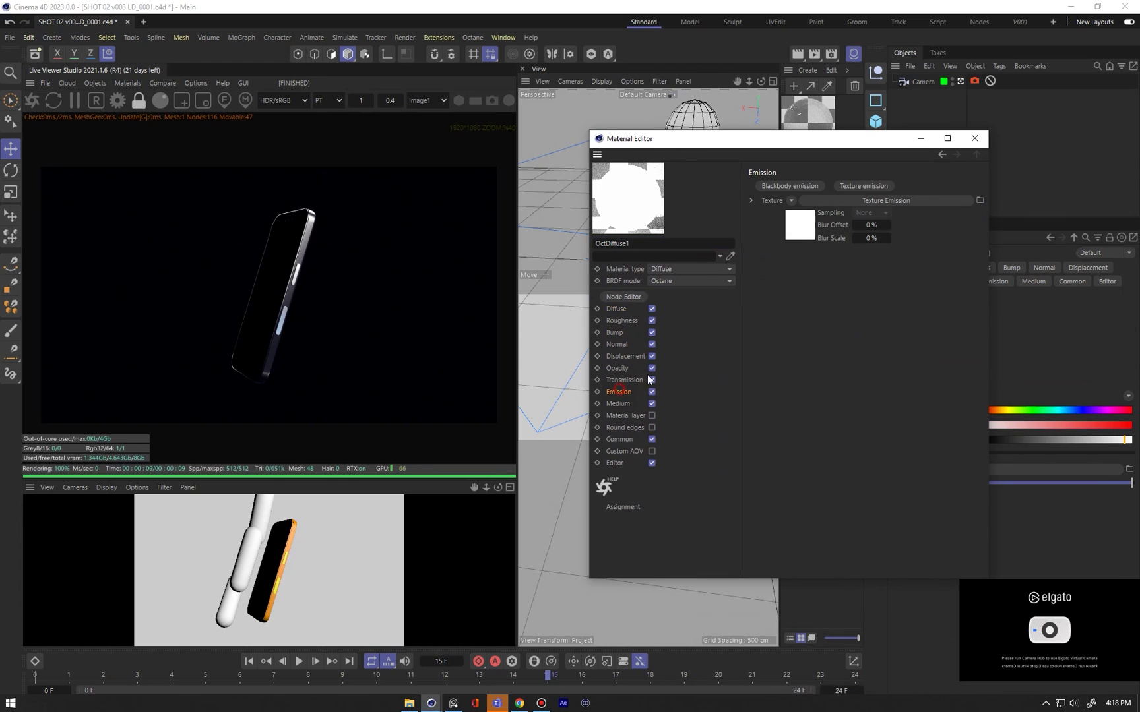
{"action": "double_click", "coordinate": [843, 270]}
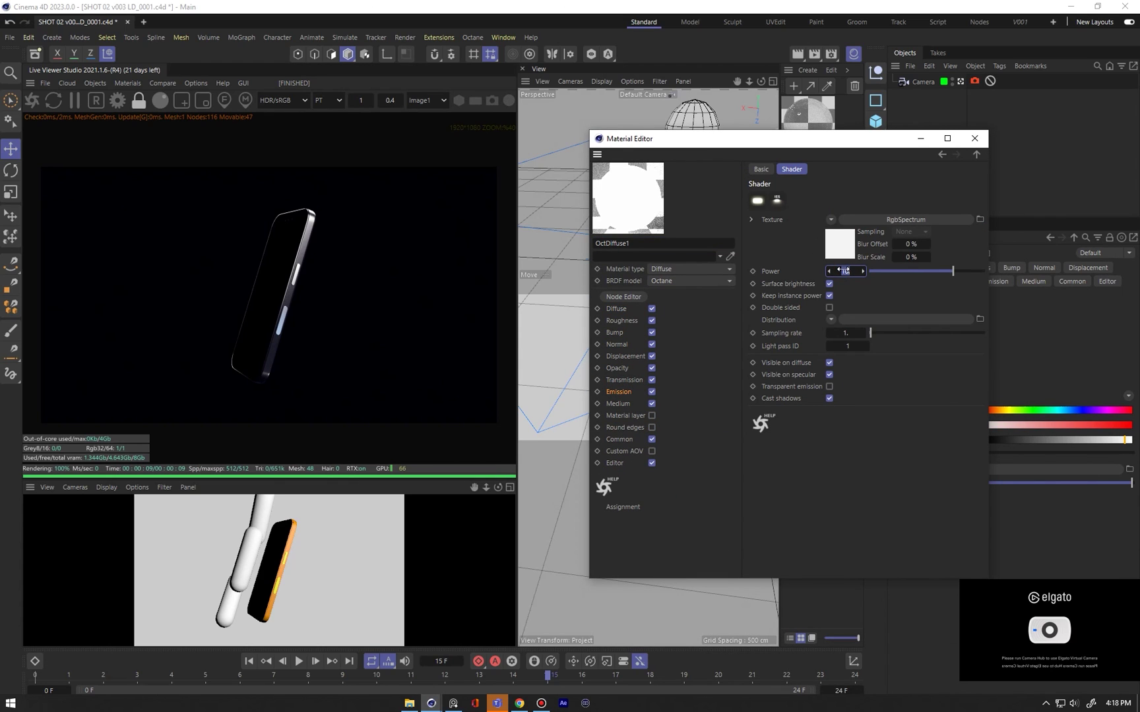
{"action": "type", "text": "12"}
{"action": "key", "text": "Return"}
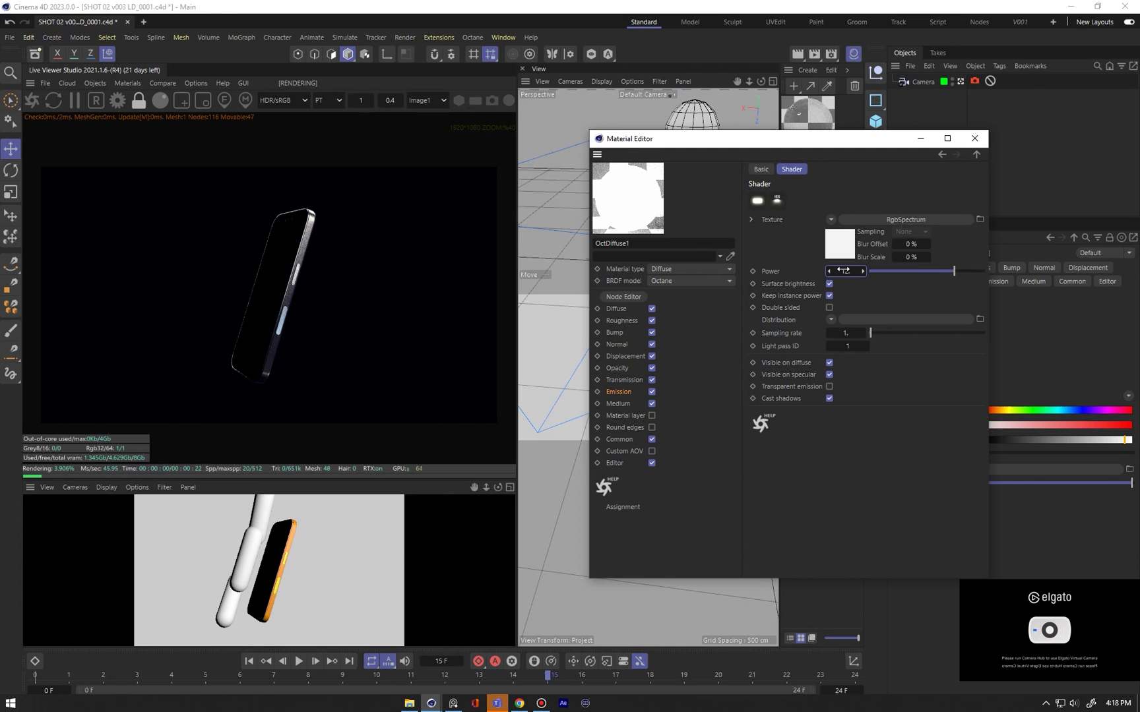
{"action": "left_click", "coordinate": [974, 139]}
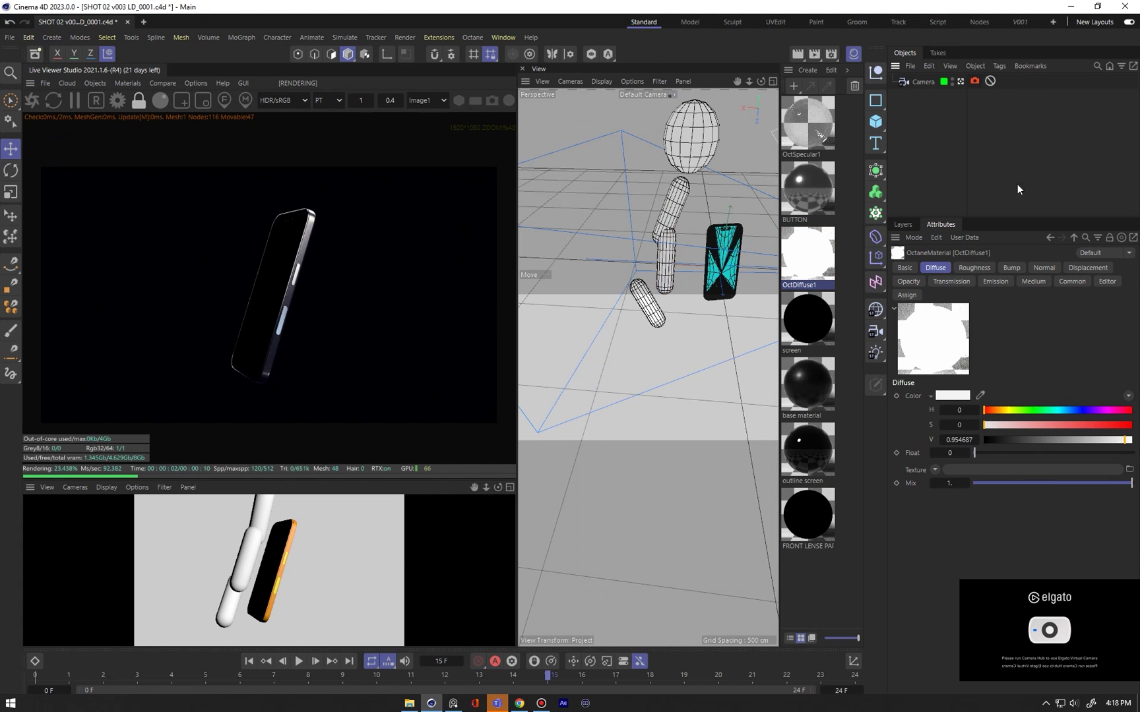
Select the middle capsule light and shift it slightly so it lines up with the other two capsules beside the phone
{"action": "left_click_drag", "start_coordinate": [654, 300], "coordinate": [465, 370], "text": "alt"}
{"action": "left_click", "coordinate": [663, 271]}
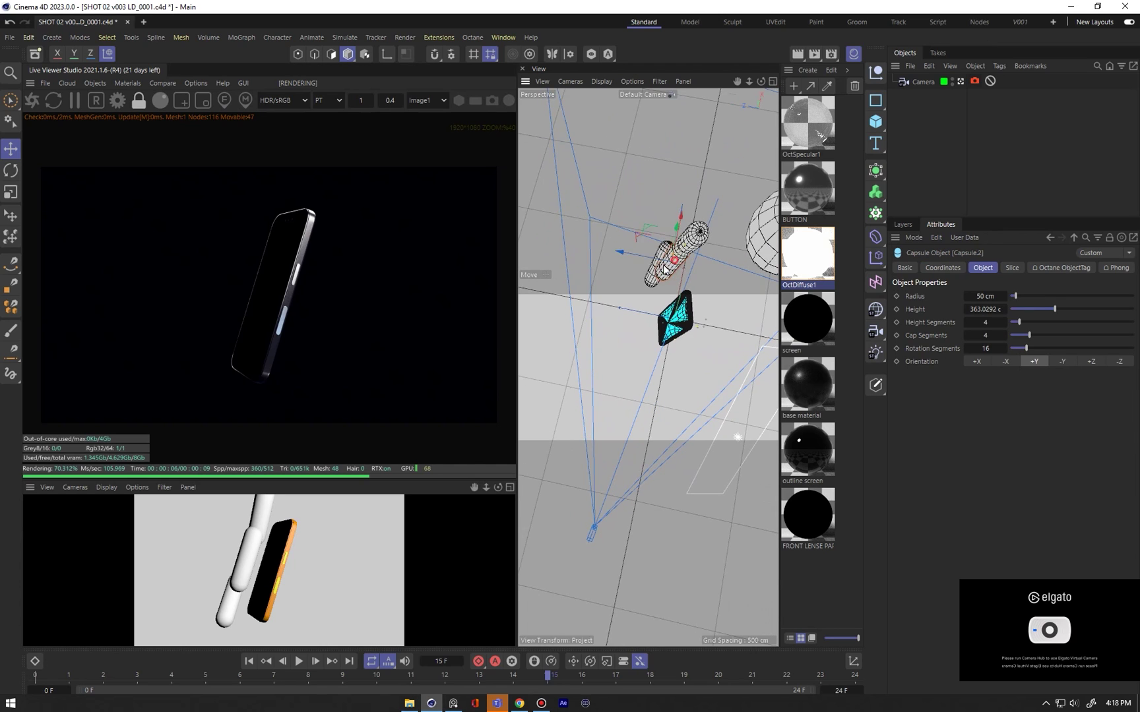
{"action": "mouse_move", "coordinate": [663, 271]}
{"action": "left_mouse_down", "text": "alt"}
{"action": "mouse_move", "coordinate": [646, 260]}
{"action": "mouse_move", "coordinate": [681, 269]}
{"action": "left_mouse_up", "text": "alt"}
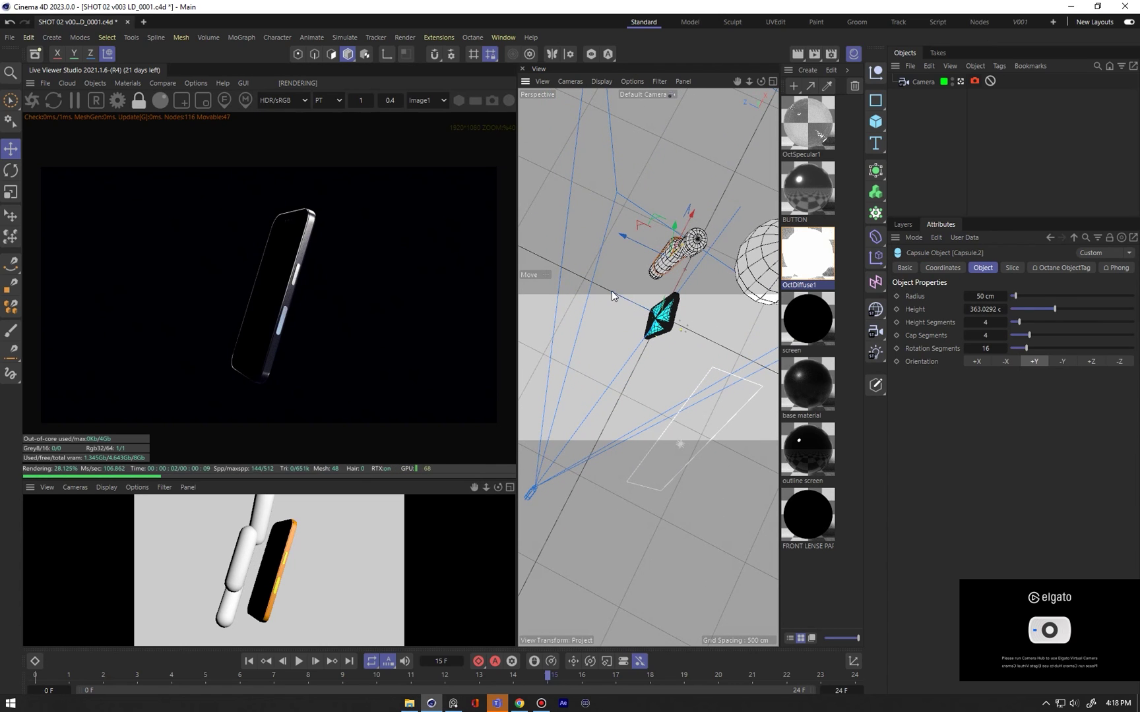
{"action": "left_click_drag", "start_coordinate": [653, 305], "coordinate": [735, 252], "text": "alt"}
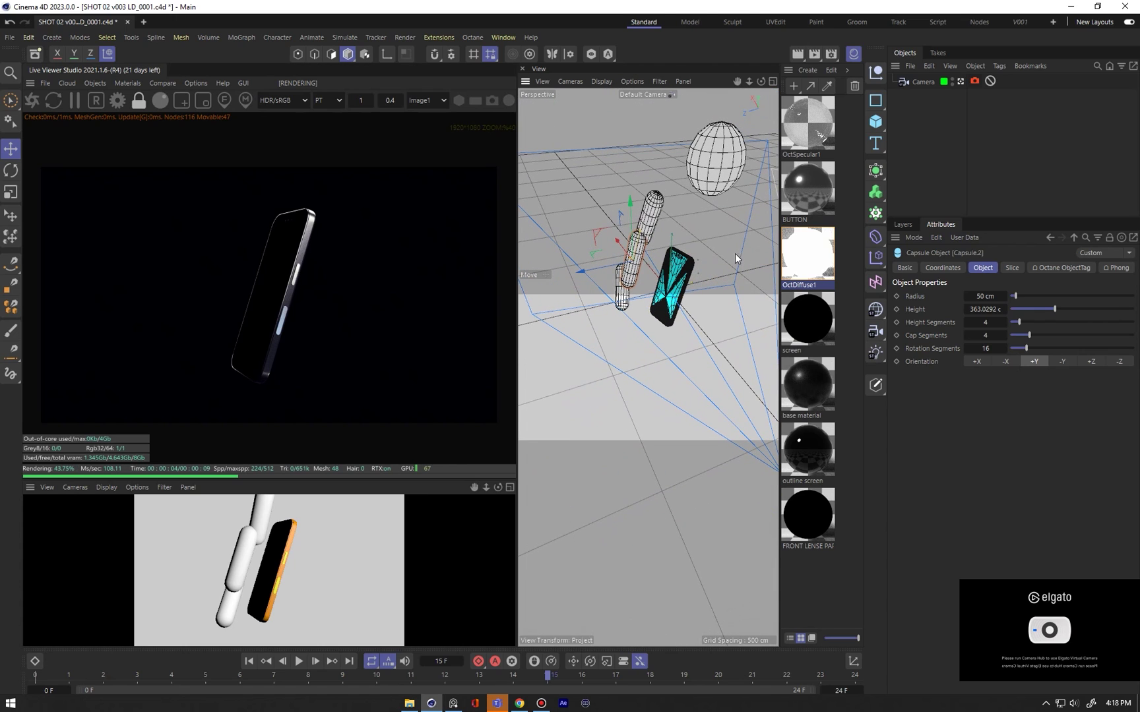
Open the Octane camera tag's imager settings and compare the Arabica 12.CUBE, none and Ava 614.CUBE LUT presets
{"action": "left_click", "coordinate": [971, 141]}
{"action": "left_click", "coordinate": [974, 81]}
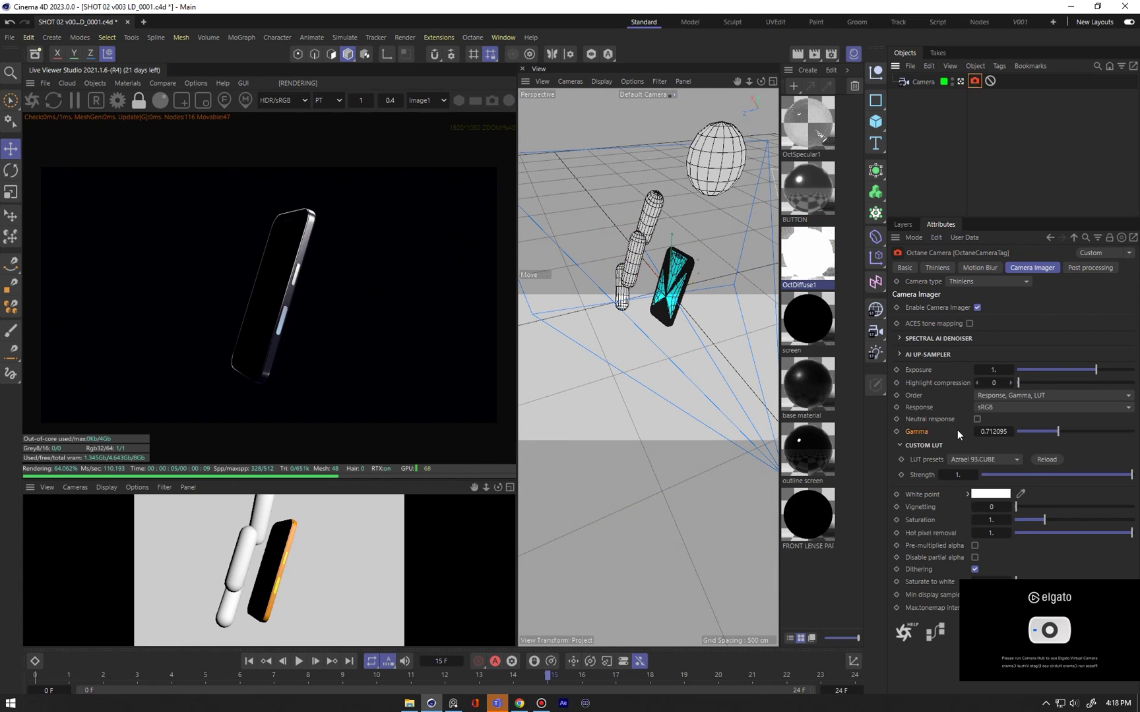
{"action": "left_click", "coordinate": [963, 460]}
{"action": "left_click", "coordinate": [1005, 375]}
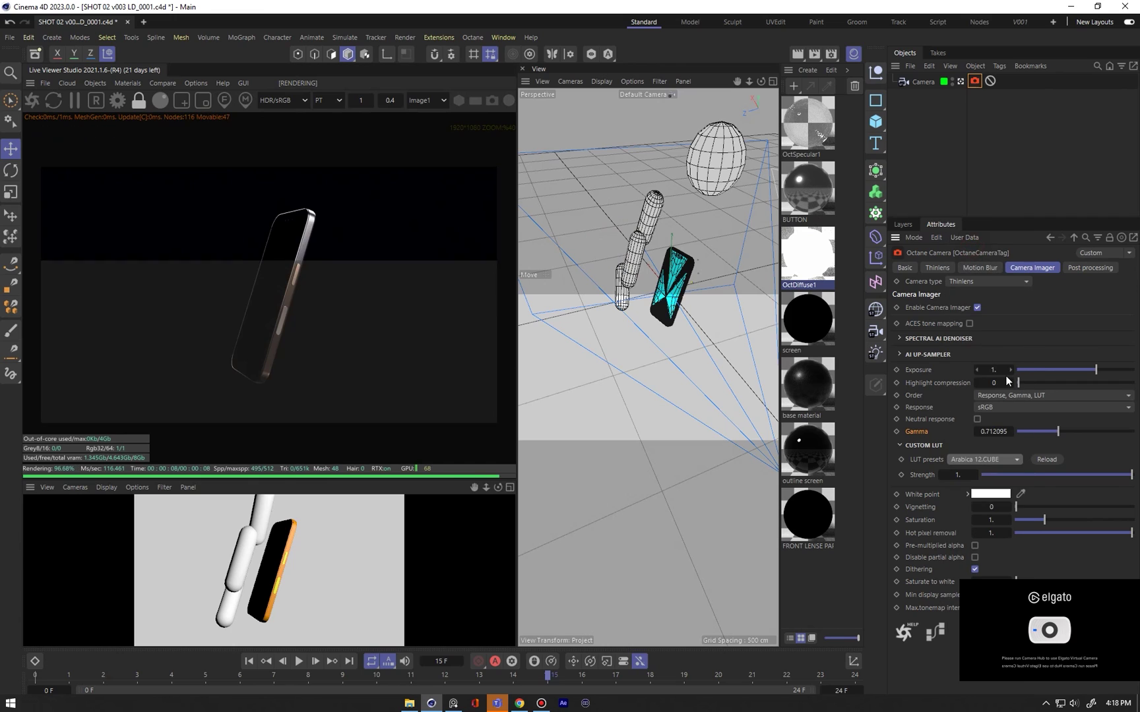
{"action": "key", "text": "ctrl+z"}
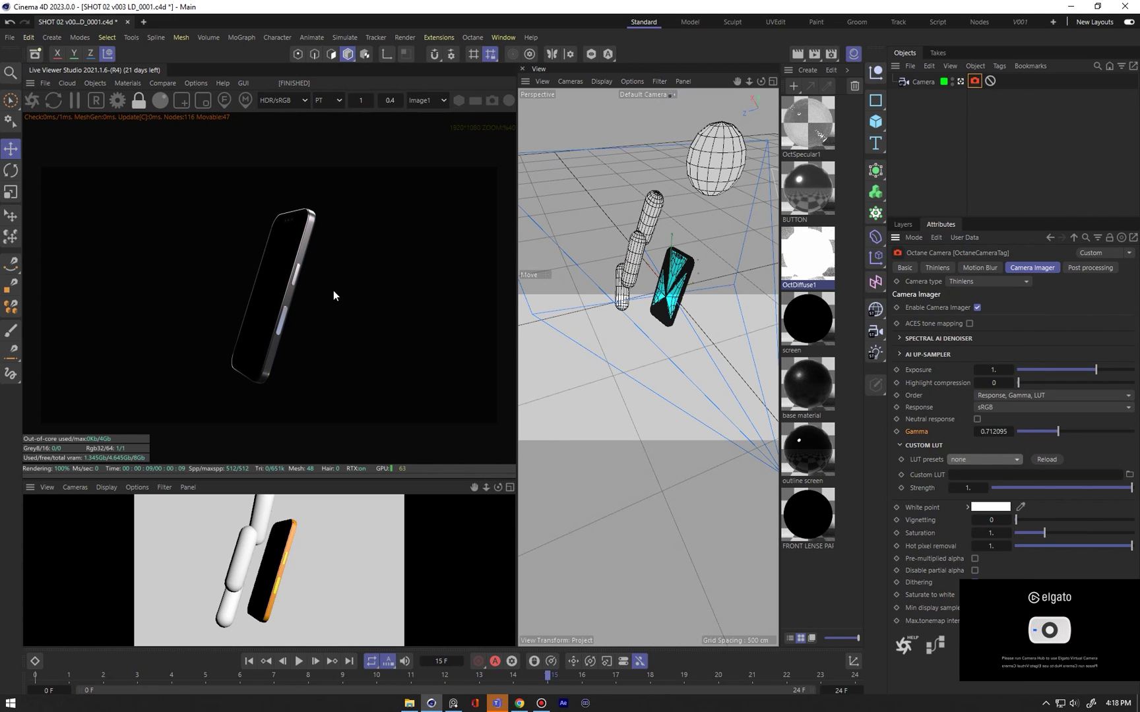
{"action": "key", "text": "ctrl+y"}
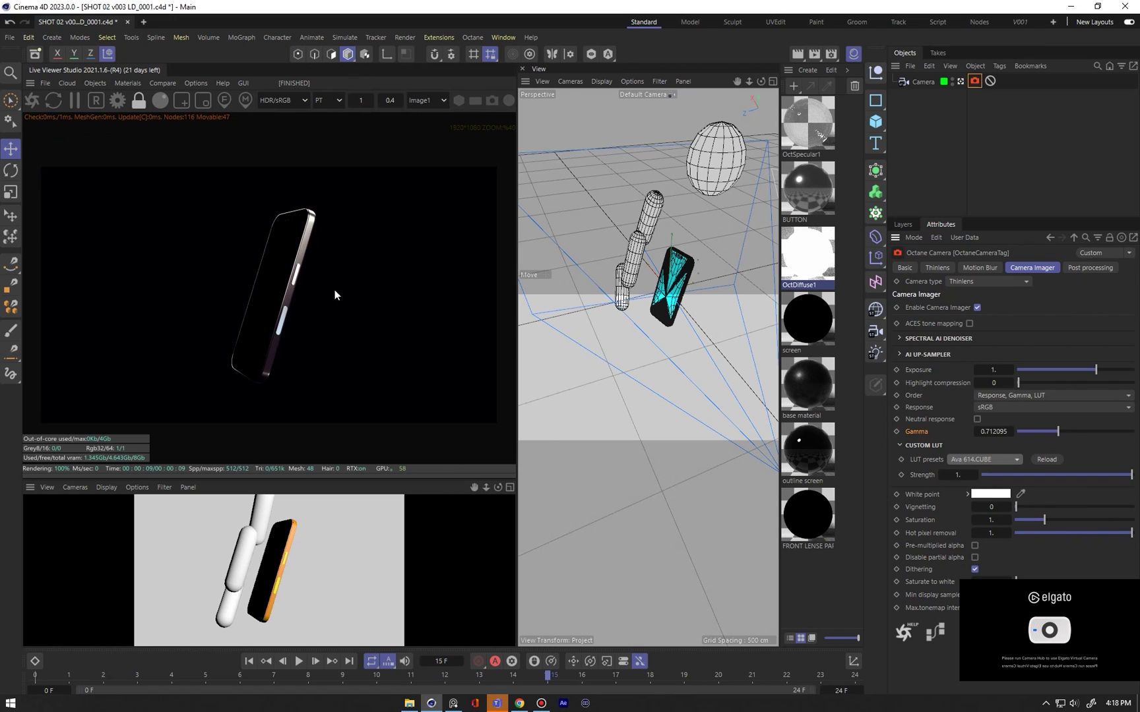
Preview further LUT presets on the render, from Bourbon 64.CUBE through Chemical 168.CUBE and Cobi 3.CUBE to Cubicle 99.CUBE
{"action": "key", "text": "Down"}
{"action": "key", "text": "Down"}
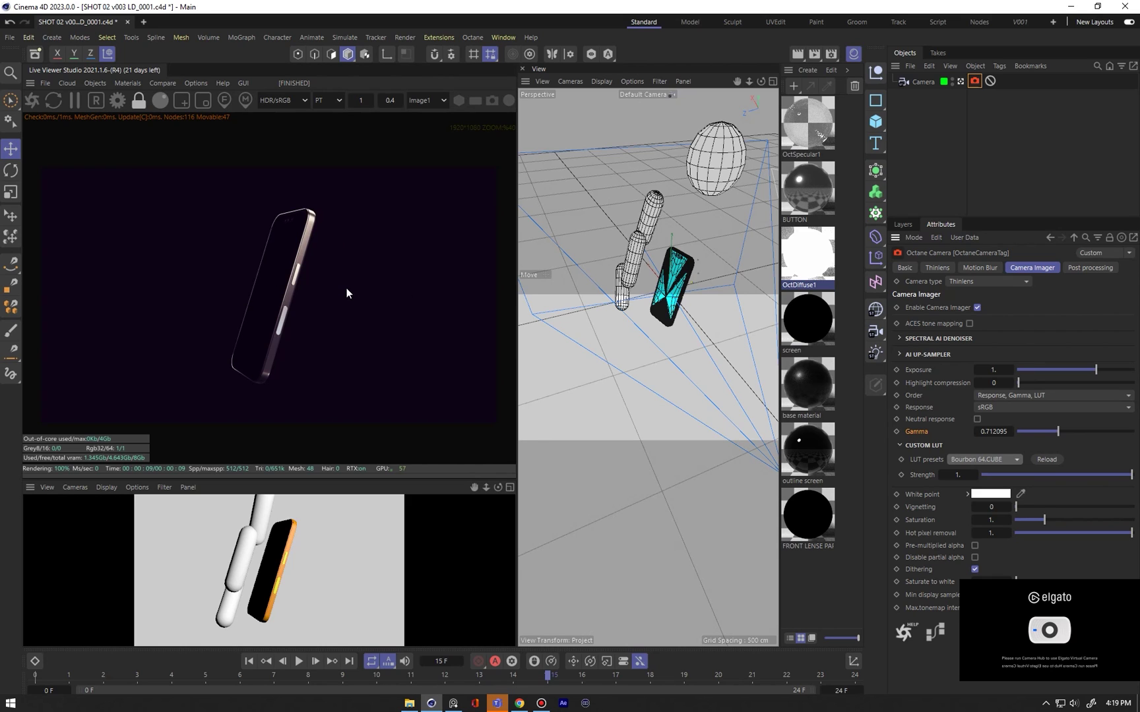
{"action": "key", "text": "Down"}
{"action": "key", "text": "Down"}
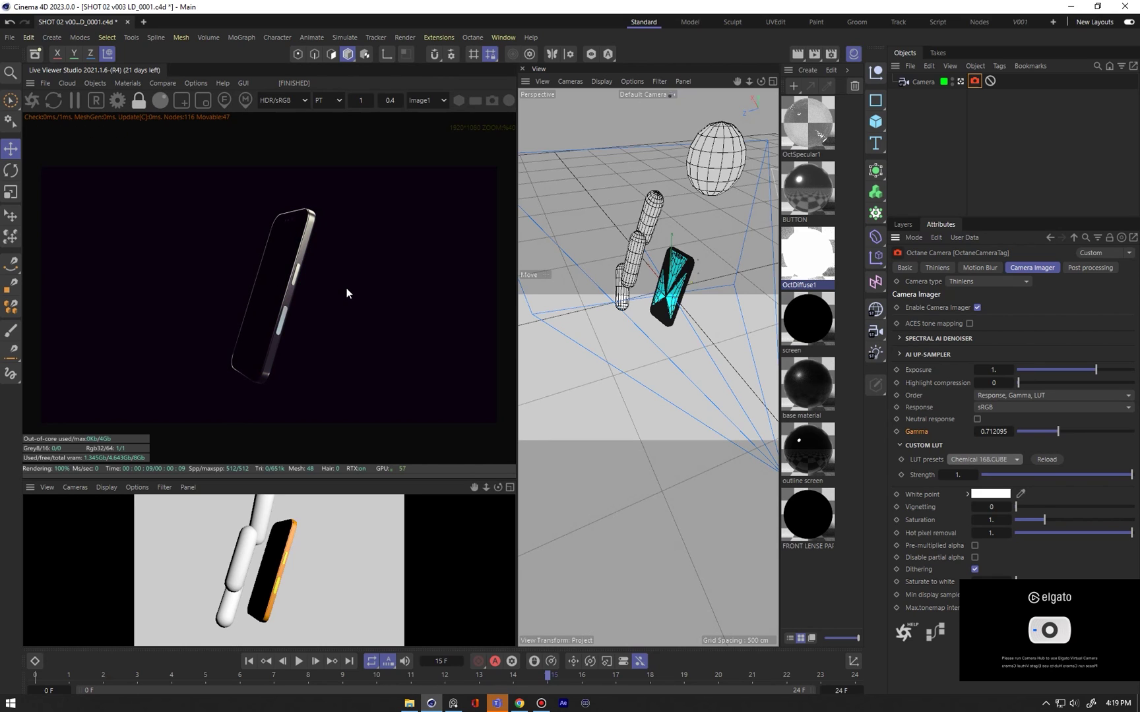
{"action": "key", "text": "Down"}
{"action": "key", "text": "Down"}
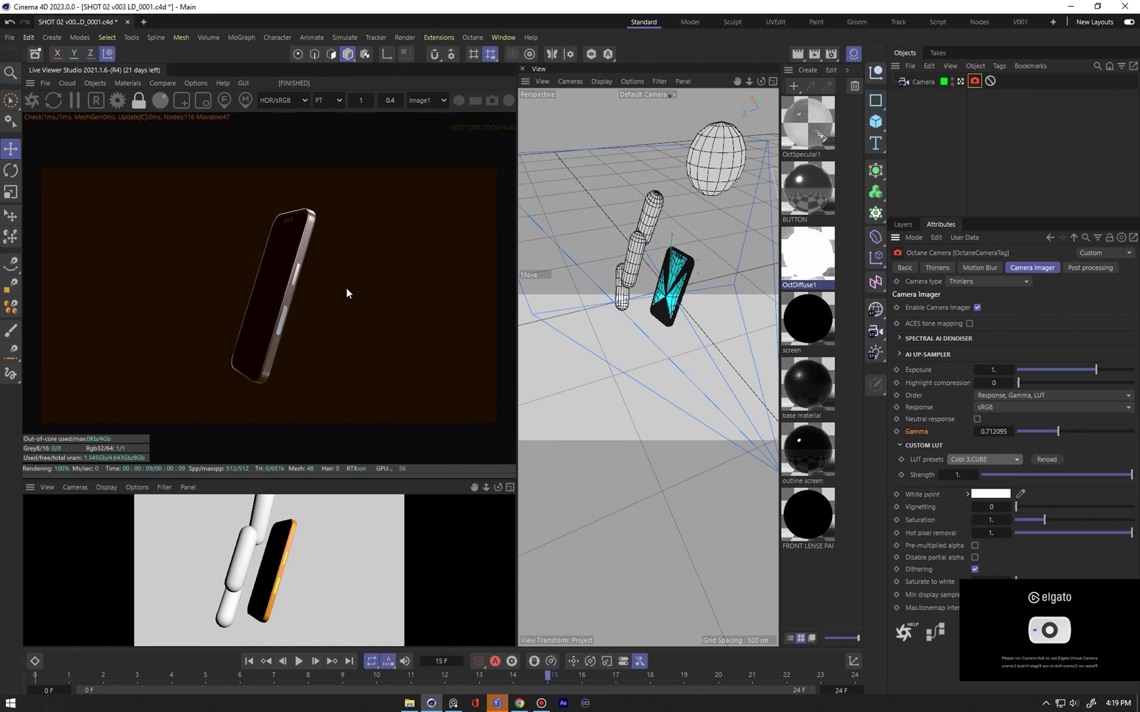
{"action": "key", "text": "Down"}
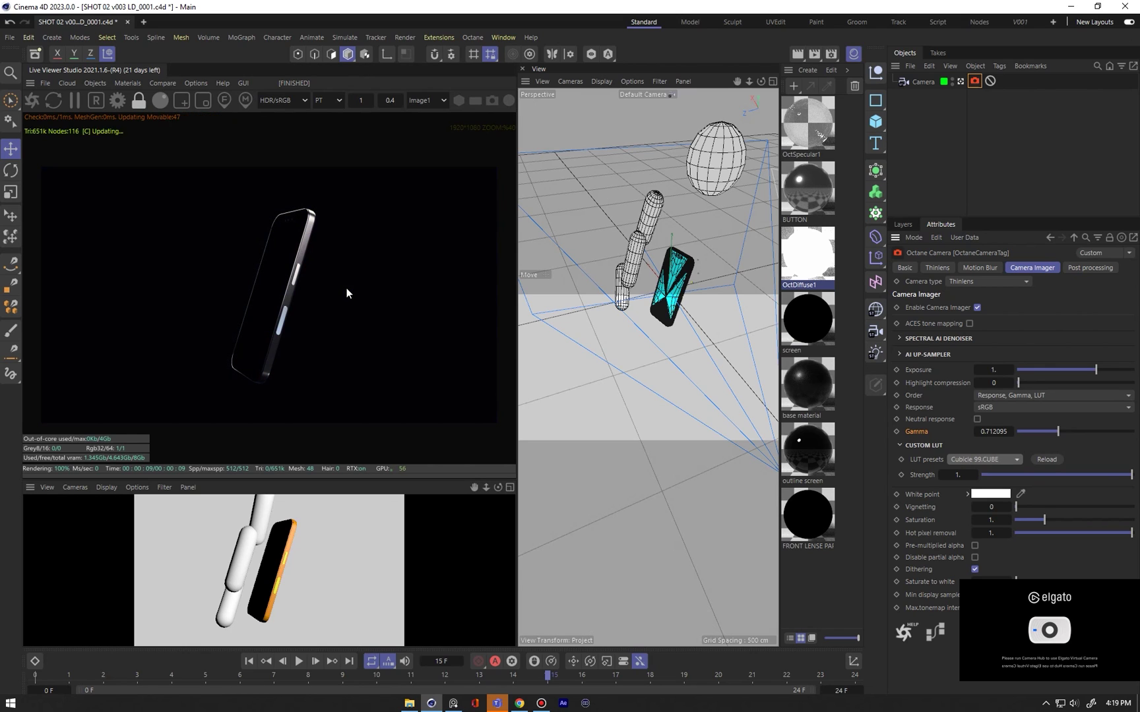
Step back through the LUT presets past Clouseau 54.CUBE and settle on Byers 11.CUBE
{"action": "key", "text": "Up"}
{"action": "key", "text": "Up"}
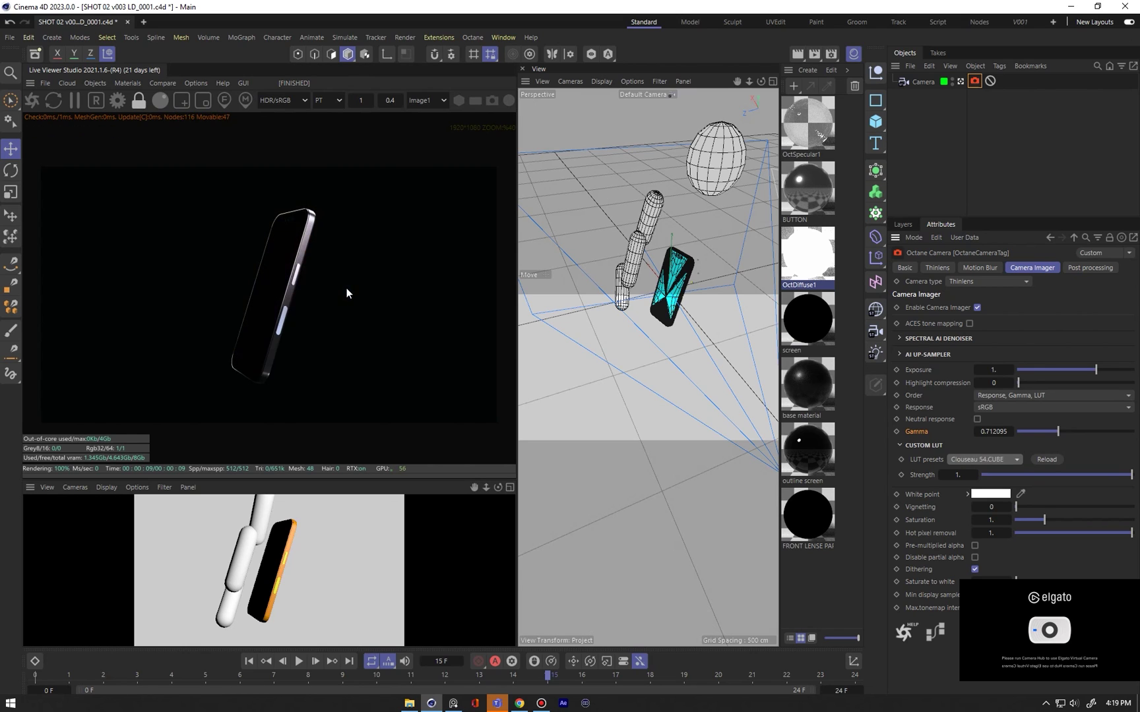
{"action": "key", "text": "Up"}
{"action": "key", "text": "Up"}
{"action": "key", "text": "Up"}
{"action": "key", "text": "Up"}
{"action": "key", "text": "Down"}
Try the custom LUT strength at 0 and near zero, and set it to about 0.466
{"action": "left_click_drag", "start_coordinate": [1113, 480], "coordinate": [967, 478]}
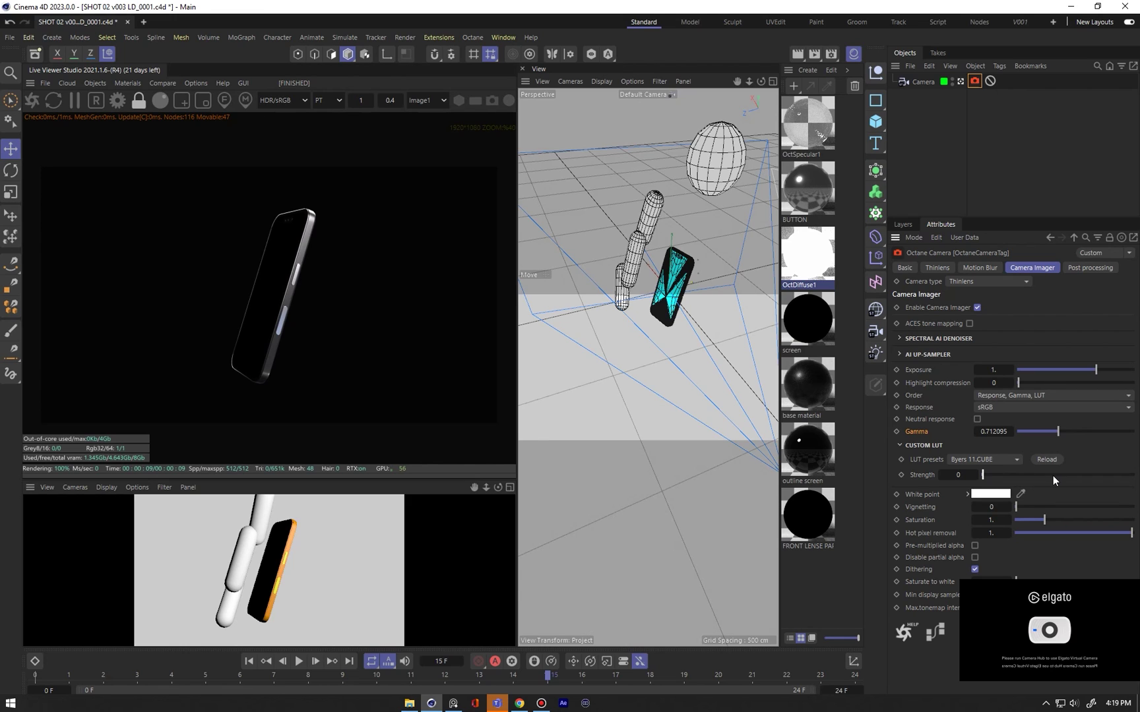
{"action": "left_click_drag", "start_coordinate": [1056, 476], "coordinate": [986, 484]}
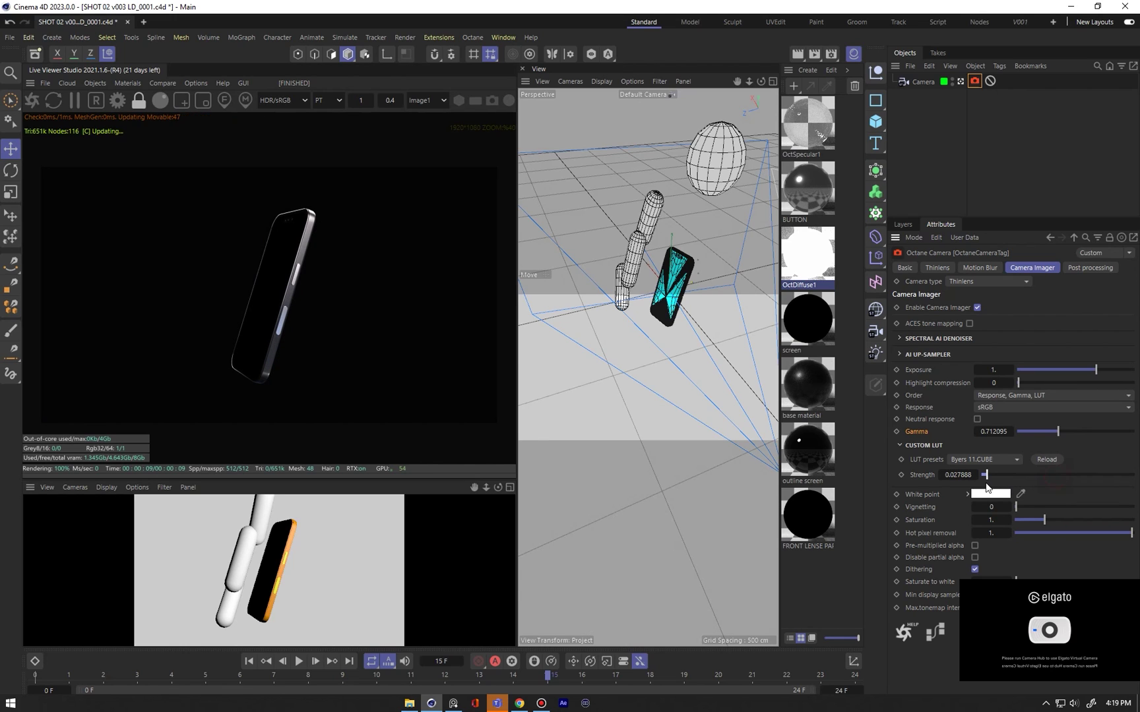
{"action": "left_click", "coordinate": [1052, 474]}
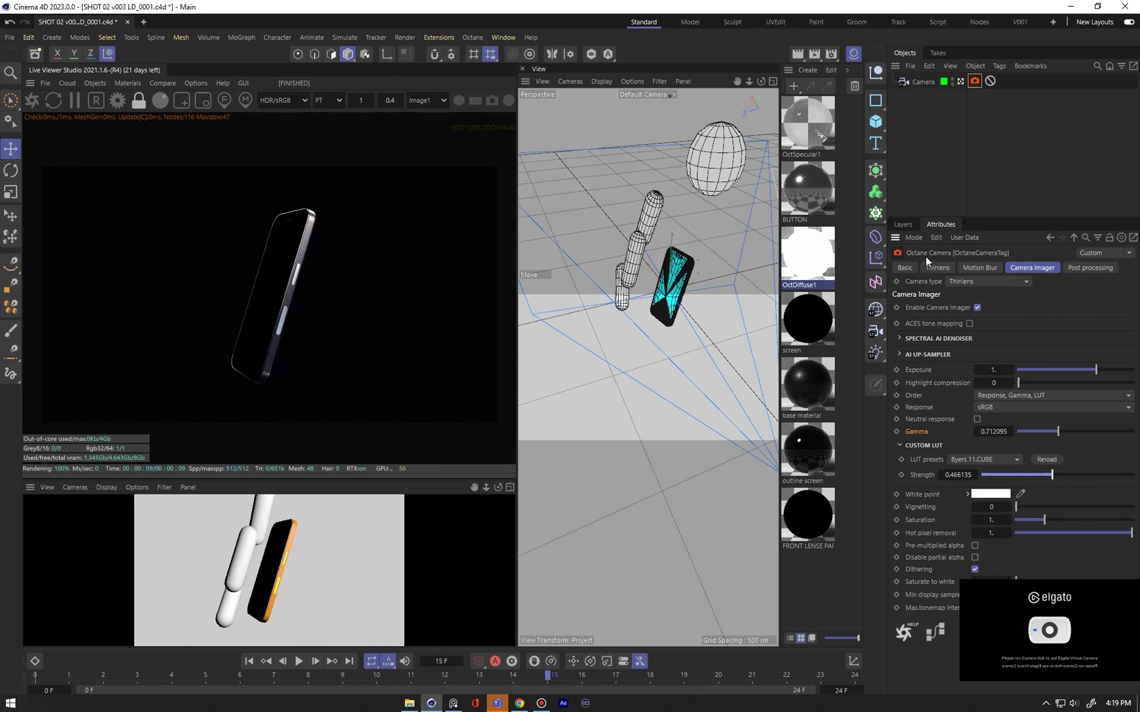
Brighten the screen material's diffuse color to a value of about 0.33 and save the project
{"action": "double_click", "coordinate": [801, 337]}
{"action": "left_click_drag", "start_coordinate": [877, 267], "coordinate": [728, 127]}
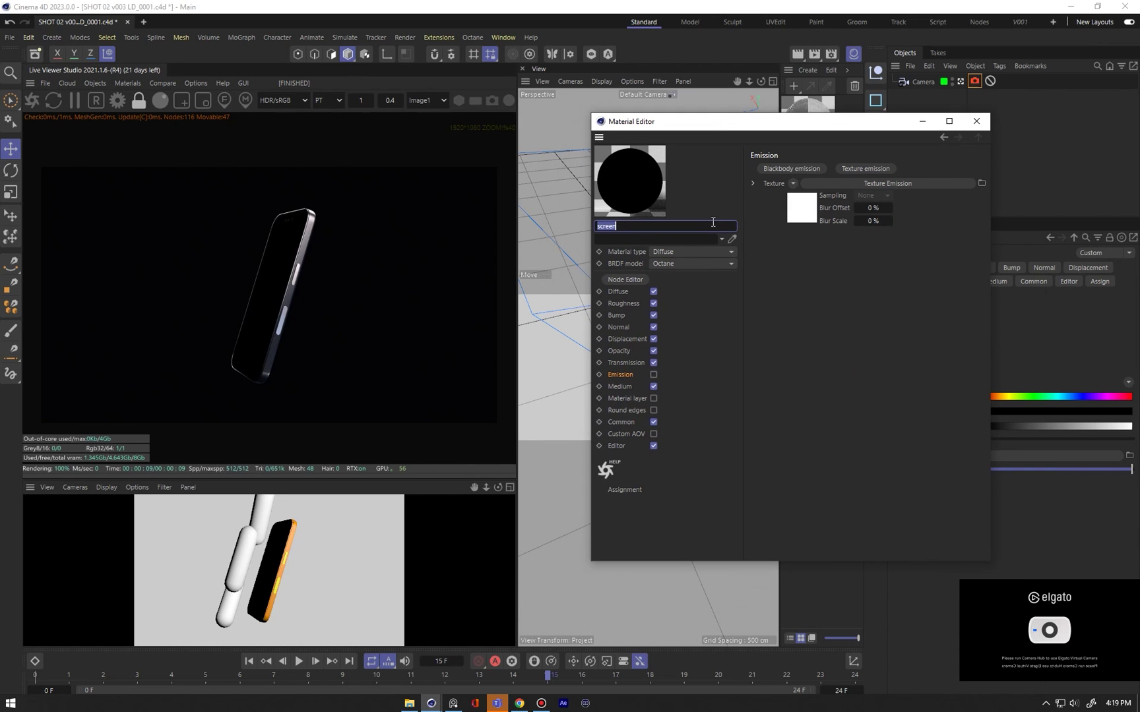
{"action": "left_click", "coordinate": [618, 291]}
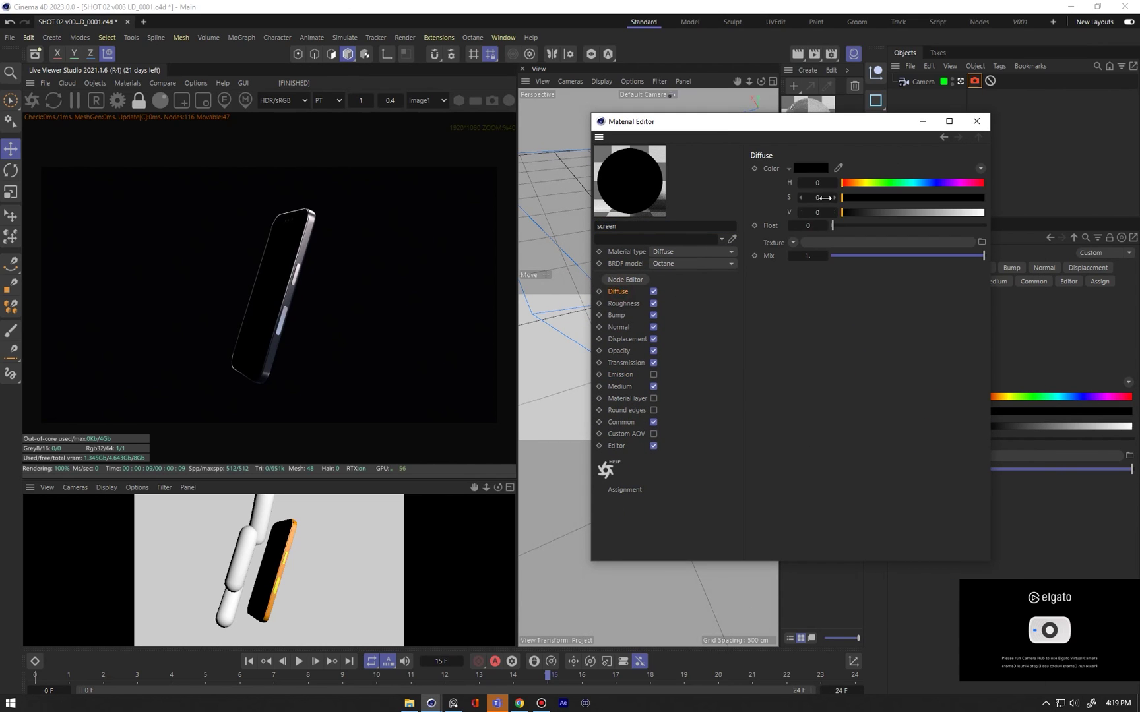
{"action": "left_click_drag", "start_coordinate": [848, 214], "coordinate": [889, 215]}
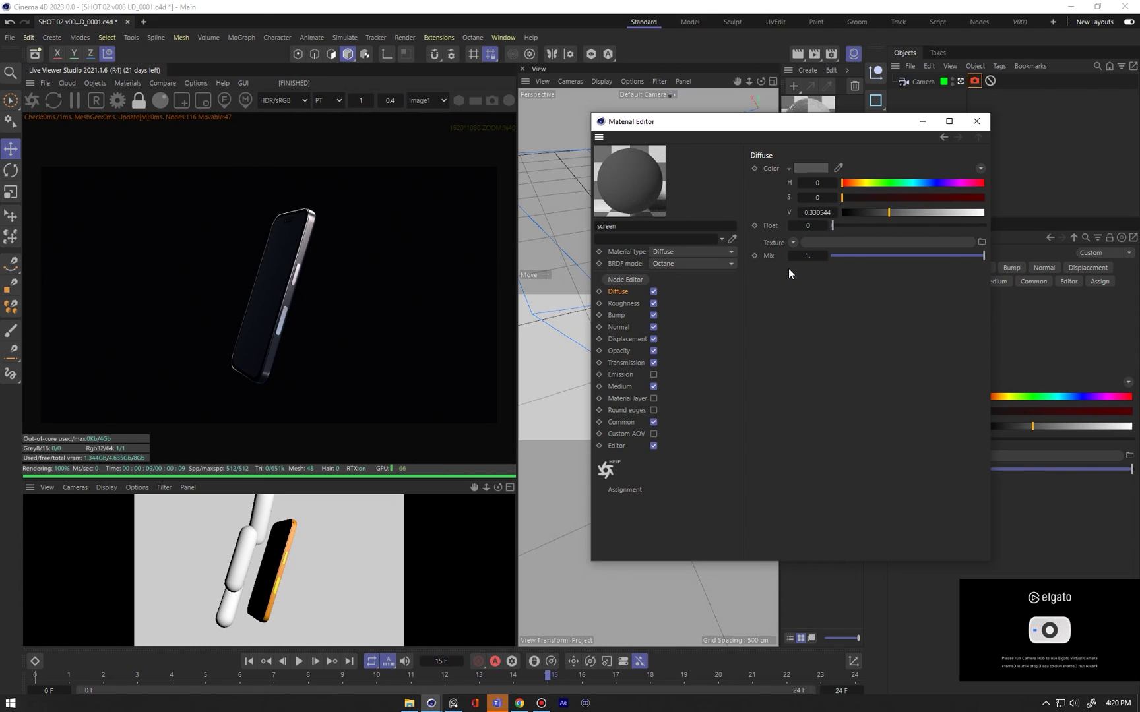
{"action": "left_click", "coordinate": [976, 121]}
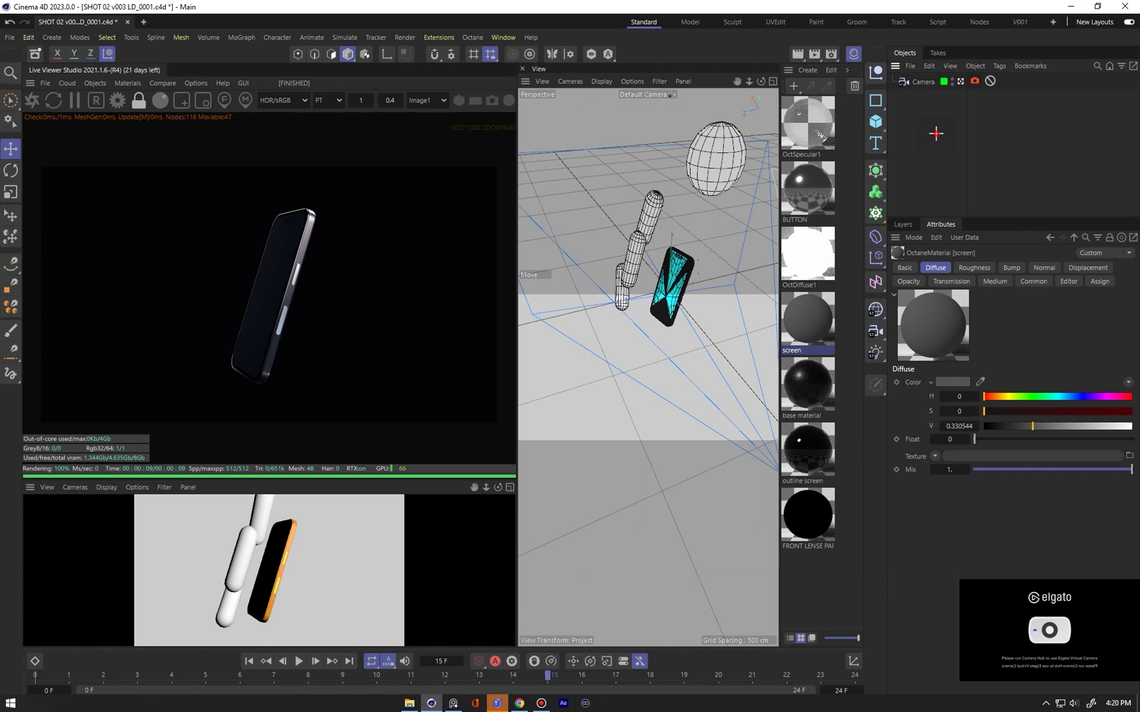
{"action": "key", "text": "ctrl+s"}
Switch to Chrome and run an image search for "iphone gradient background" in a new tab
{"action": "left_click", "coordinate": [533, 663]}
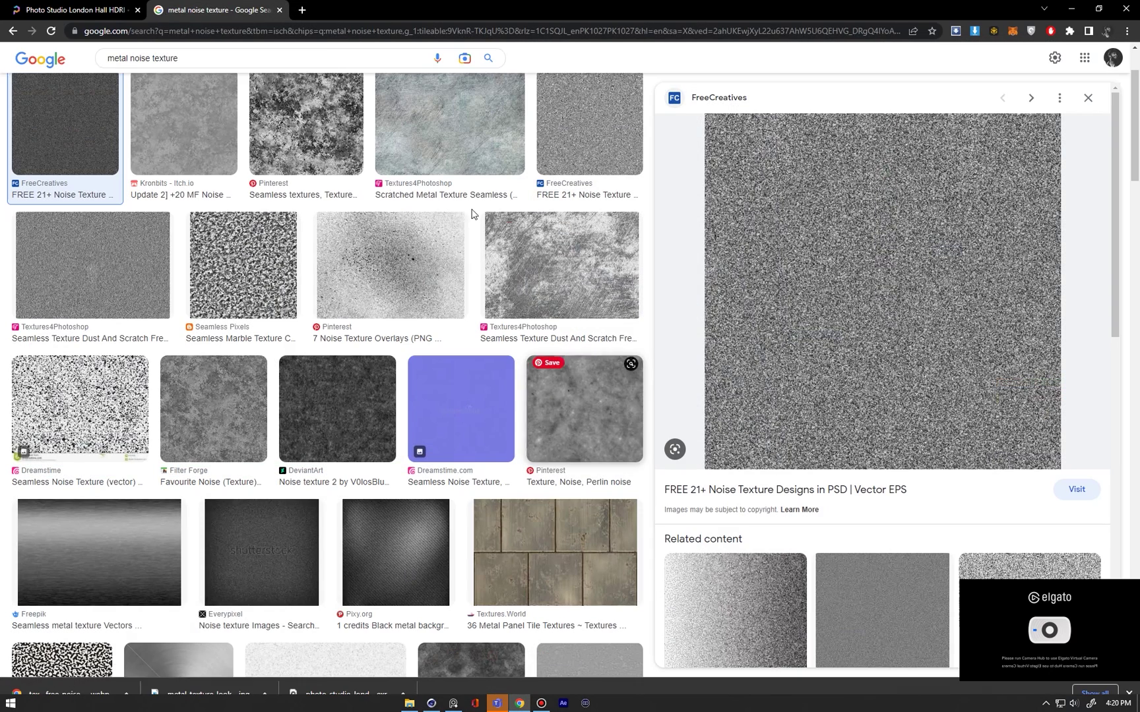
{"action": "left_click", "coordinate": [303, 10]}
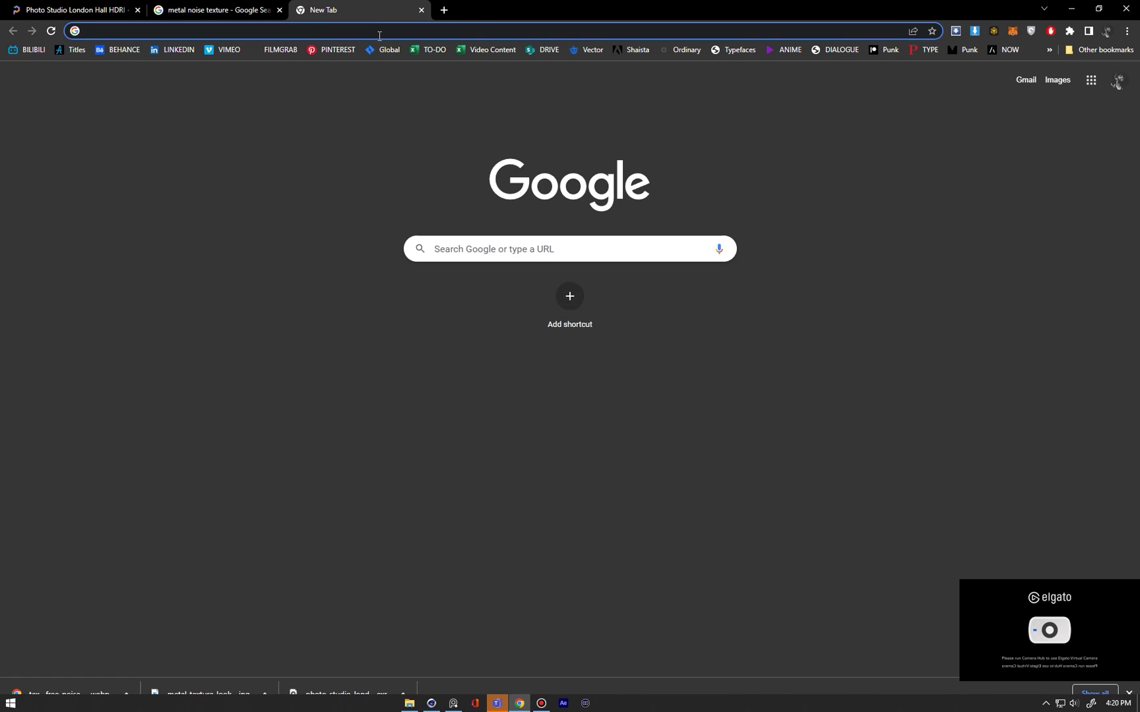
{"action": "type", "text": "iphn"}
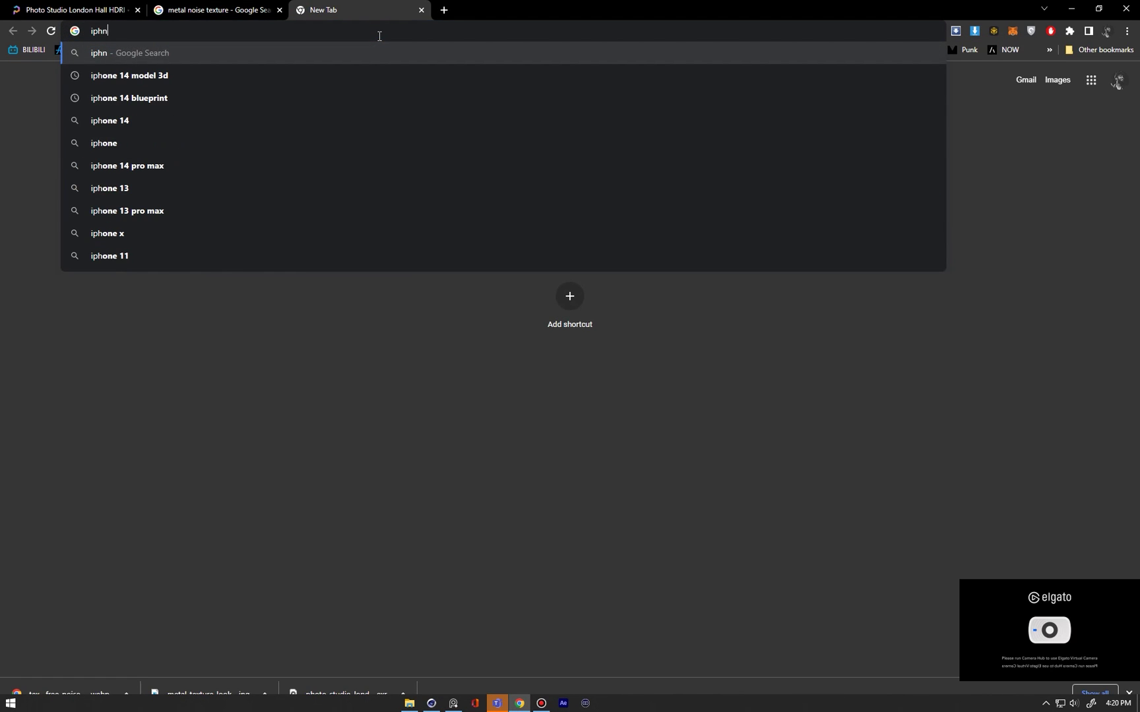
{"action": "type", "text": "e gradient back"}
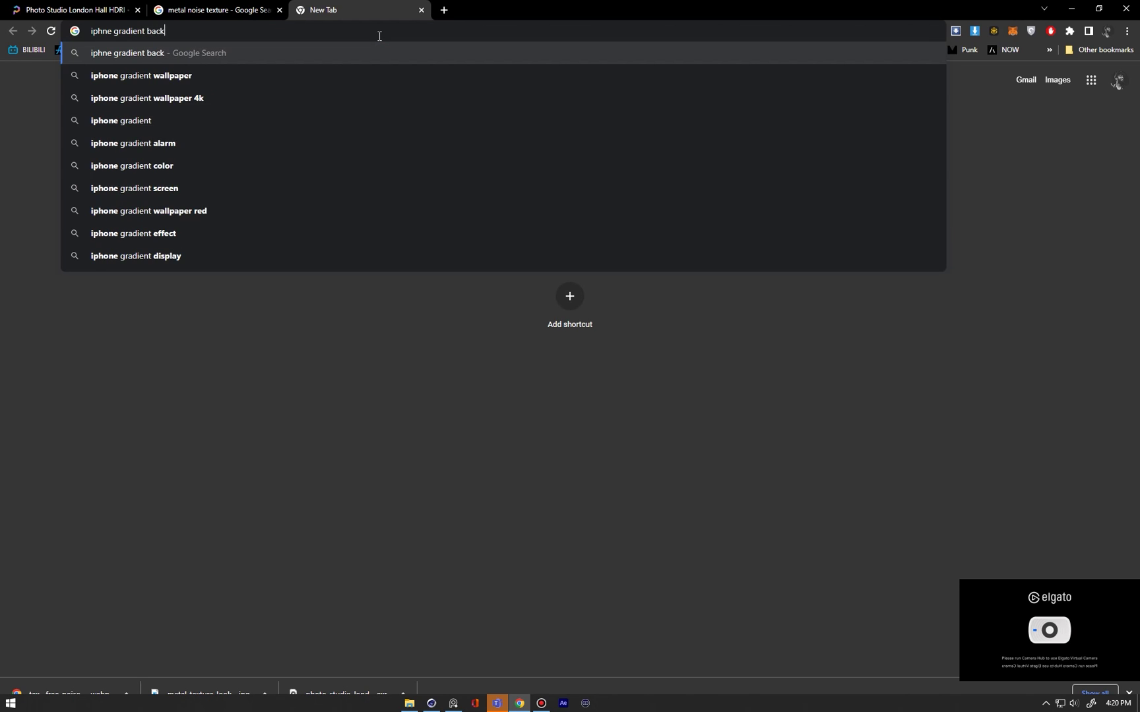
{"action": "type", "text": "ground"}
{"action": "key", "text": "Return"}
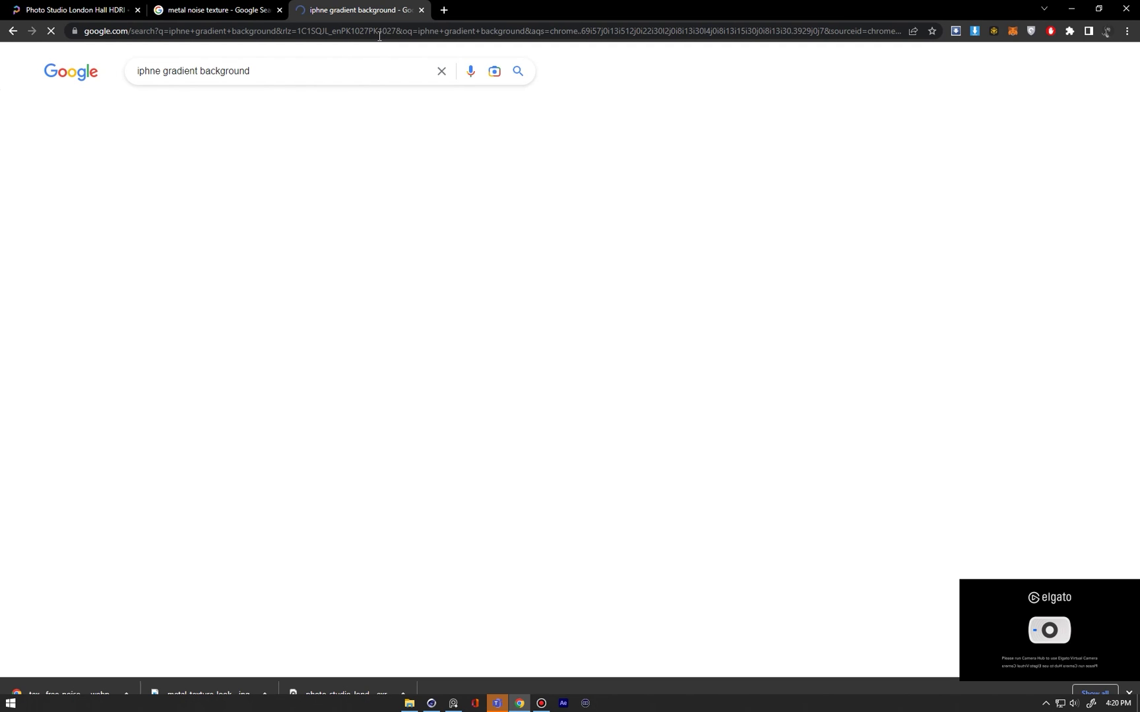
{"action": "left_click", "coordinate": [194, 114]}
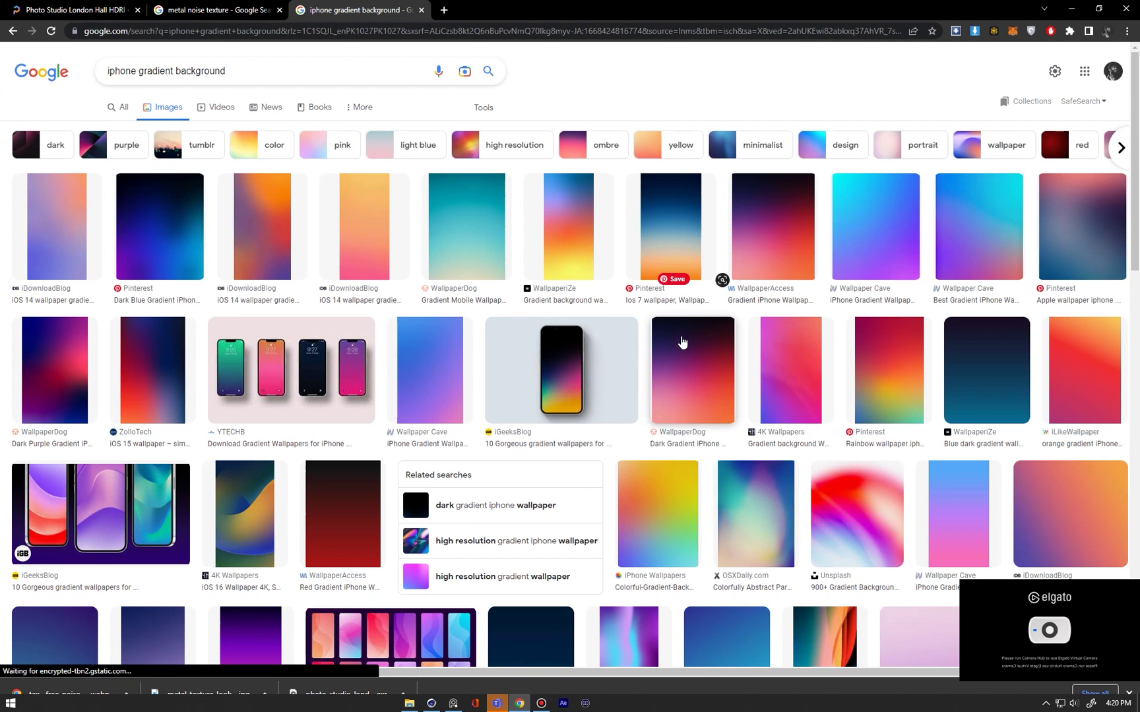
Look through the gradient wallpaper results, preview the pink-red 4K Wallpapers gradient, and open the Dark Blue Gradient iPhone wallpaper preview
{"action": "scroll", "coordinate": [682, 338], "scroll_direction": "down", "scroll_amount": 2}
{"action": "scroll", "coordinate": [666, 335], "scroll_direction": "down", "scroll_amount": 5}
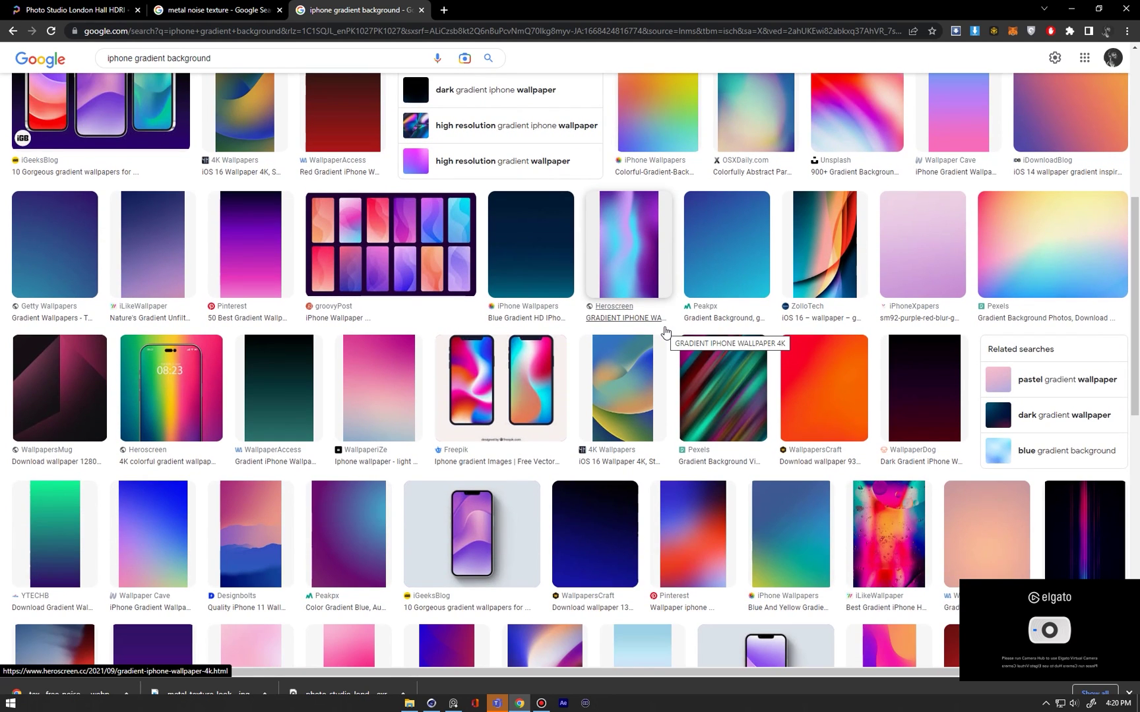
{"action": "scroll", "coordinate": [665, 331], "scroll_direction": "up", "scroll_amount": 7}
{"action": "left_click", "coordinate": [796, 368]}
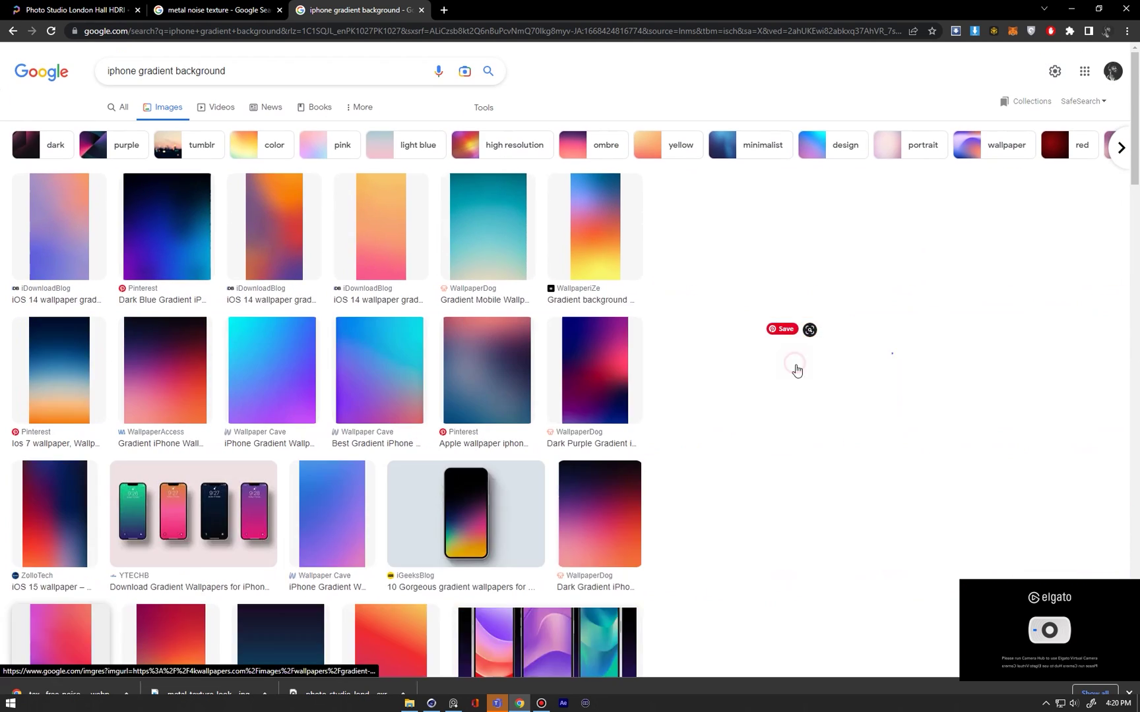
{"action": "scroll", "coordinate": [228, 304], "scroll_direction": "up", "scroll_amount": 2}
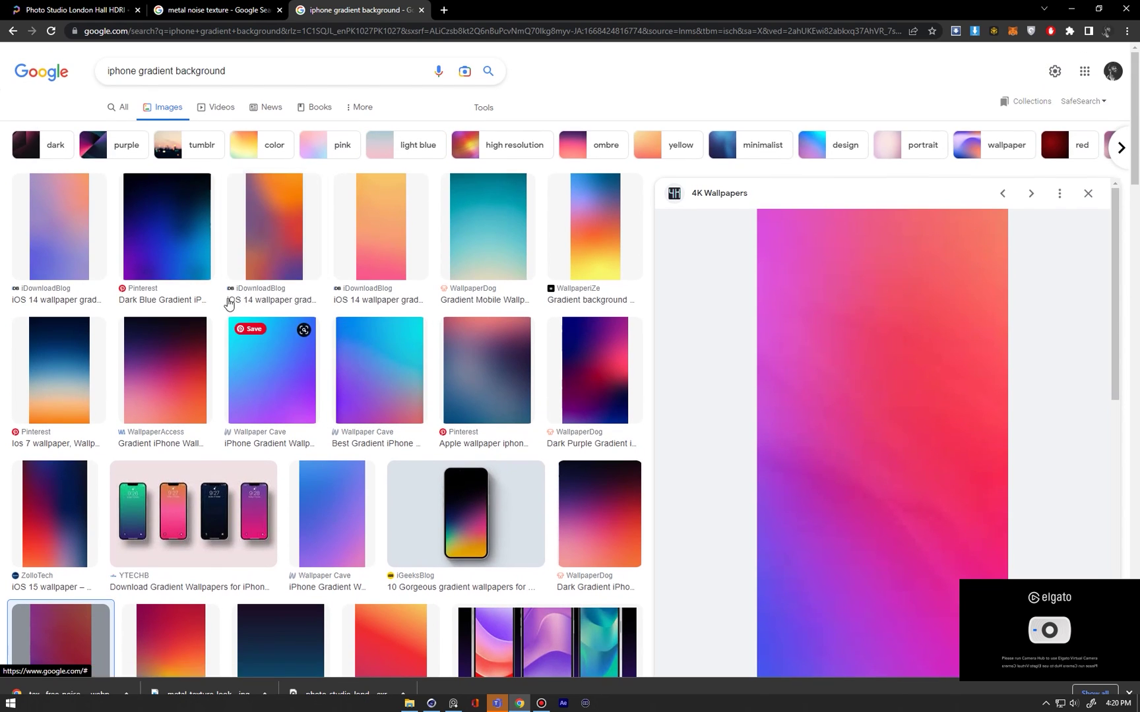
{"action": "left_click", "coordinate": [191, 260]}
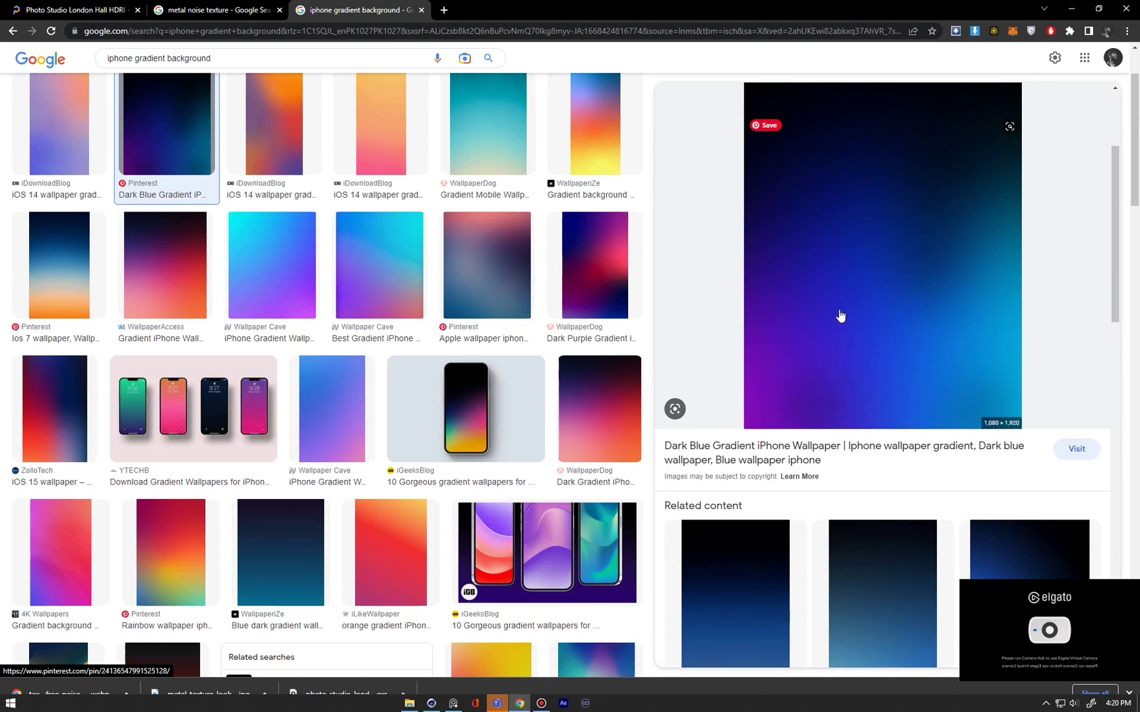
Look through the related images and gradient results, previewing the iGeeksBlog phone wallpaper and the blue-to-red-to-blue Pinterest gradient
{"action": "scroll", "coordinate": [840, 315], "scroll_direction": "down", "scroll_amount": 10}
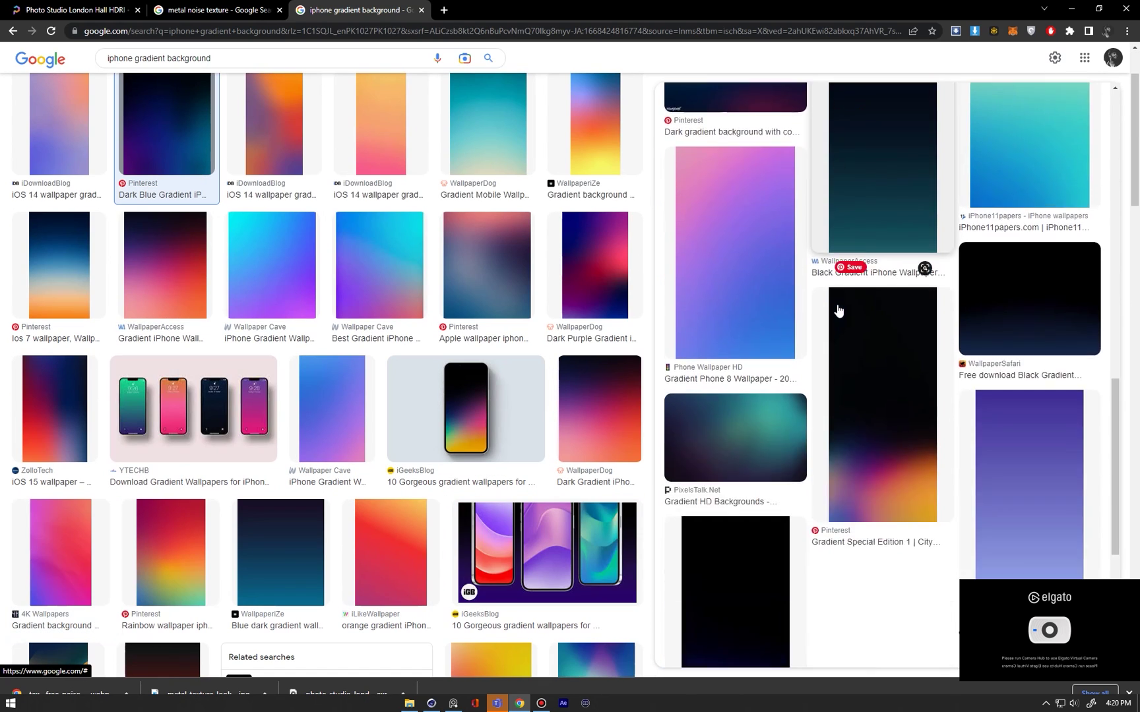
{"action": "scroll", "coordinate": [747, 301], "scroll_direction": "down", "scroll_amount": 4}
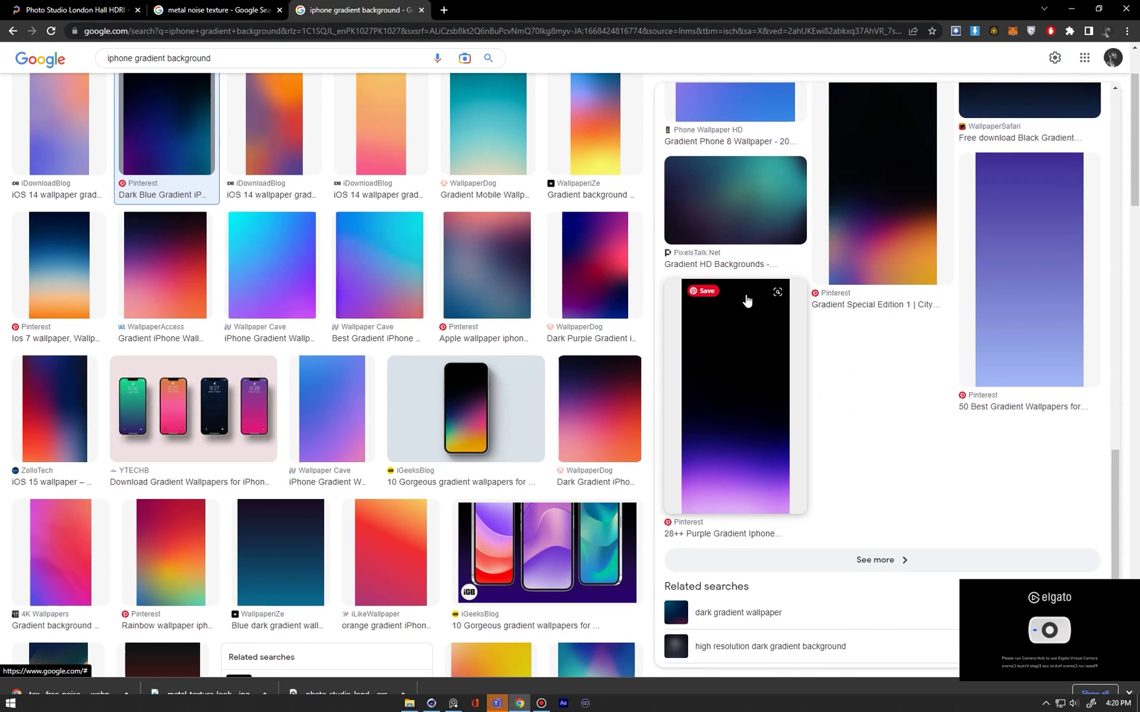
{"action": "left_click", "coordinate": [483, 410]}
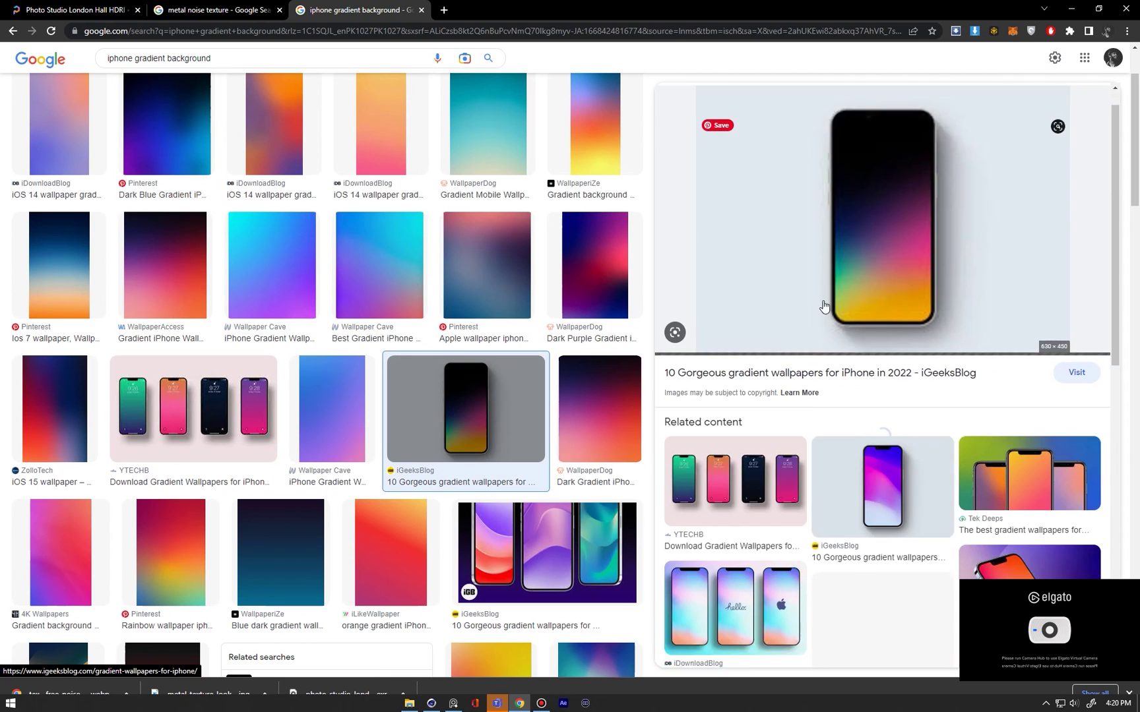
{"action": "scroll", "coordinate": [821, 317], "scroll_direction": "down", "scroll_amount": 3}
{"action": "scroll", "coordinate": [253, 391], "scroll_direction": "down", "scroll_amount": 6}
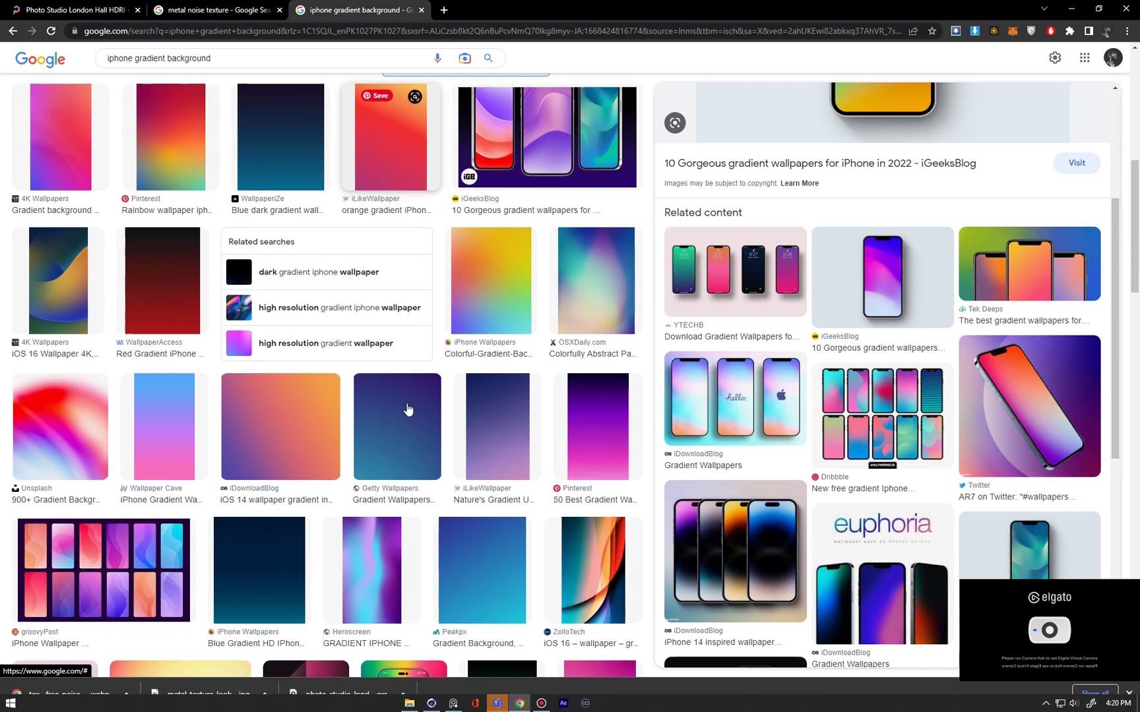
{"action": "scroll", "coordinate": [323, 412], "scroll_direction": "down", "scroll_amount": 6}
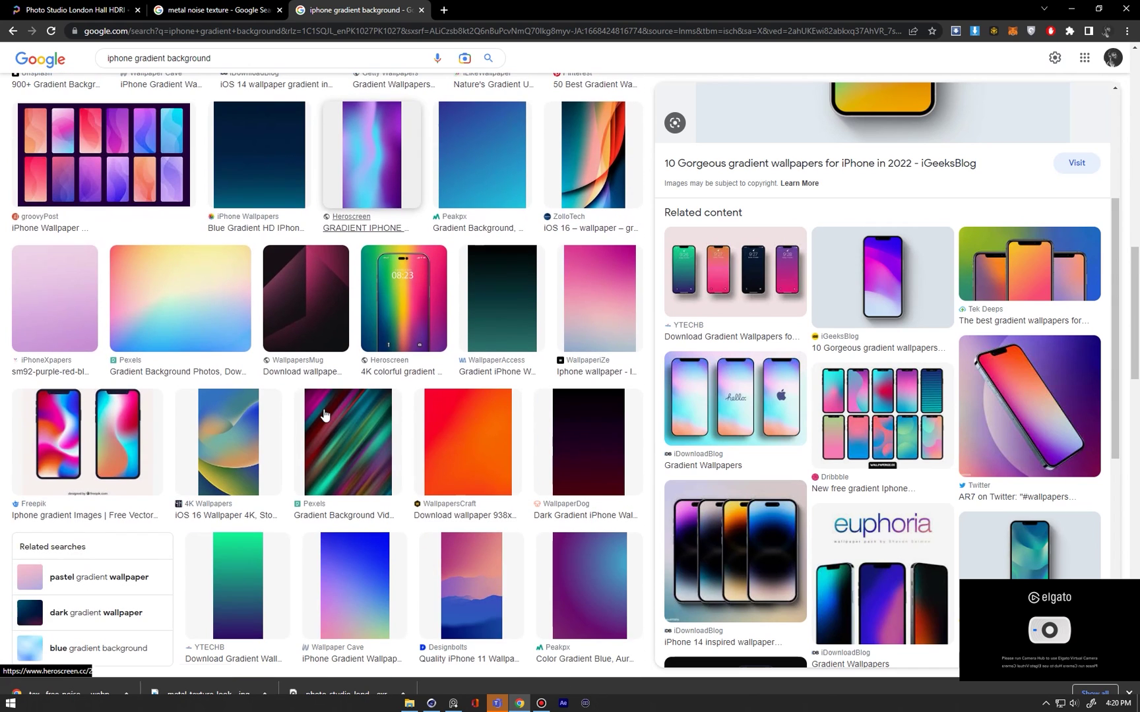
{"action": "scroll", "coordinate": [333, 398], "scroll_direction": "down", "scroll_amount": 3}
{"action": "scroll", "coordinate": [339, 394], "scroll_direction": "down", "scroll_amount": 3}
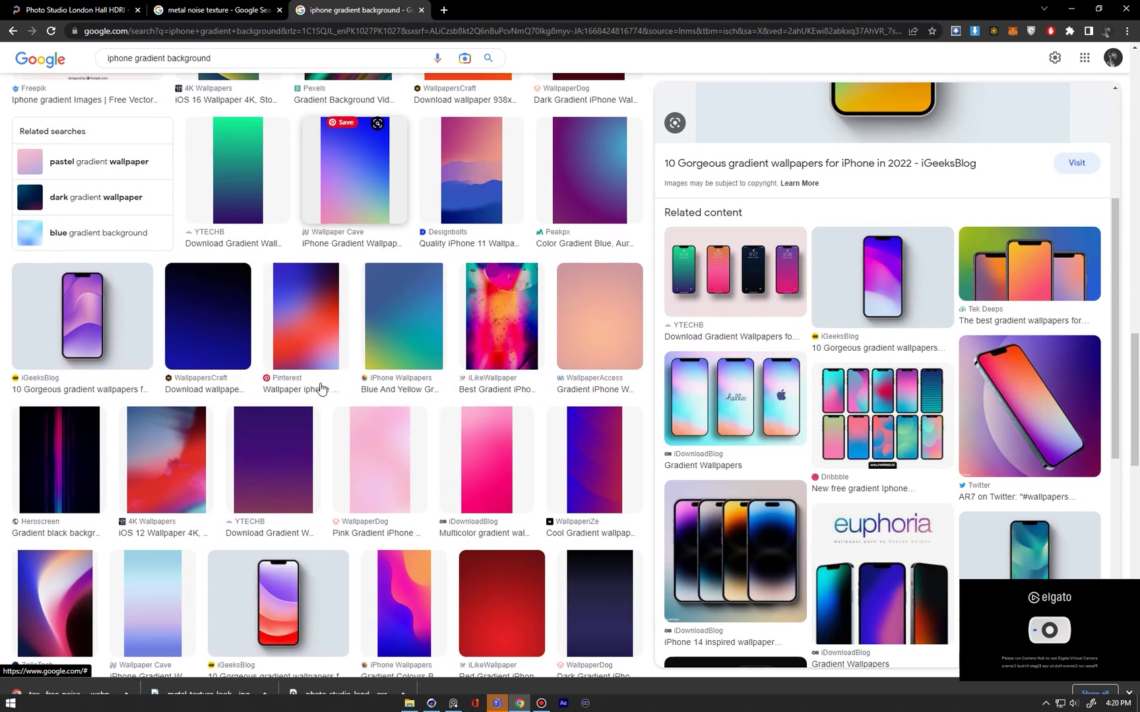
{"action": "left_click", "coordinate": [316, 376]}
{"action": "left_click", "coordinate": [1114, 540]}
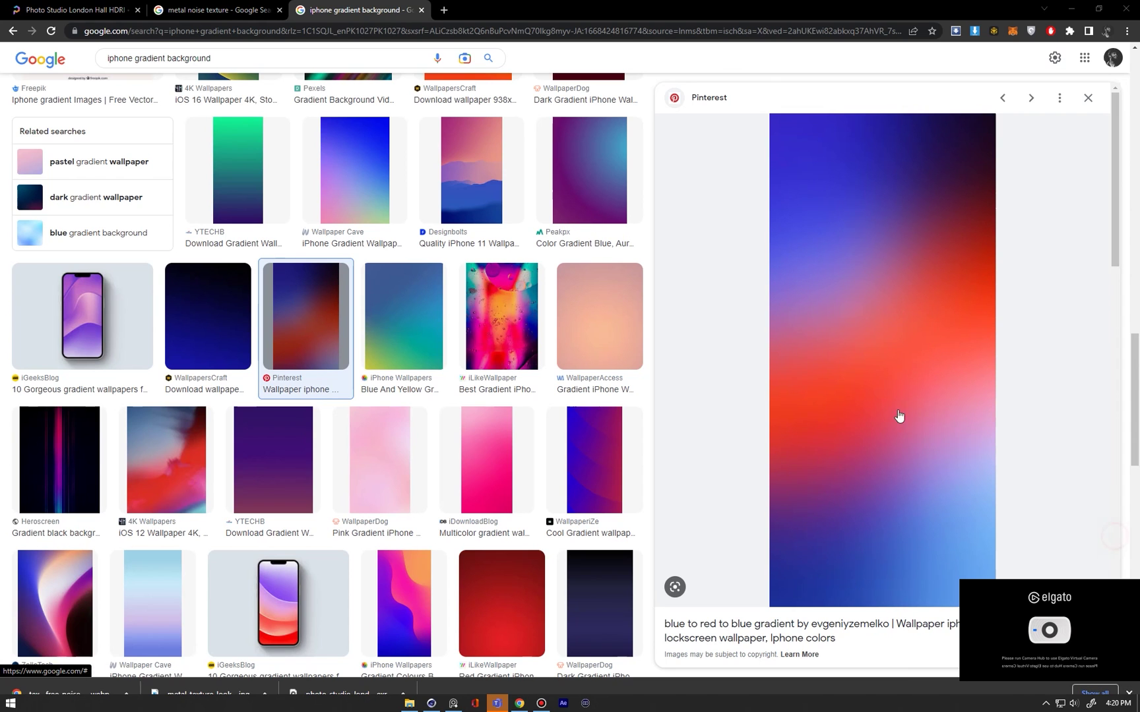
Examine the related content of the blue-red gradient and the further search results for a more colorful wallpaper
{"action": "scroll", "coordinate": [890, 414], "scroll_direction": "down", "scroll_amount": 3}
{"action": "scroll", "coordinate": [847, 412], "scroll_direction": "down", "scroll_amount": 2}
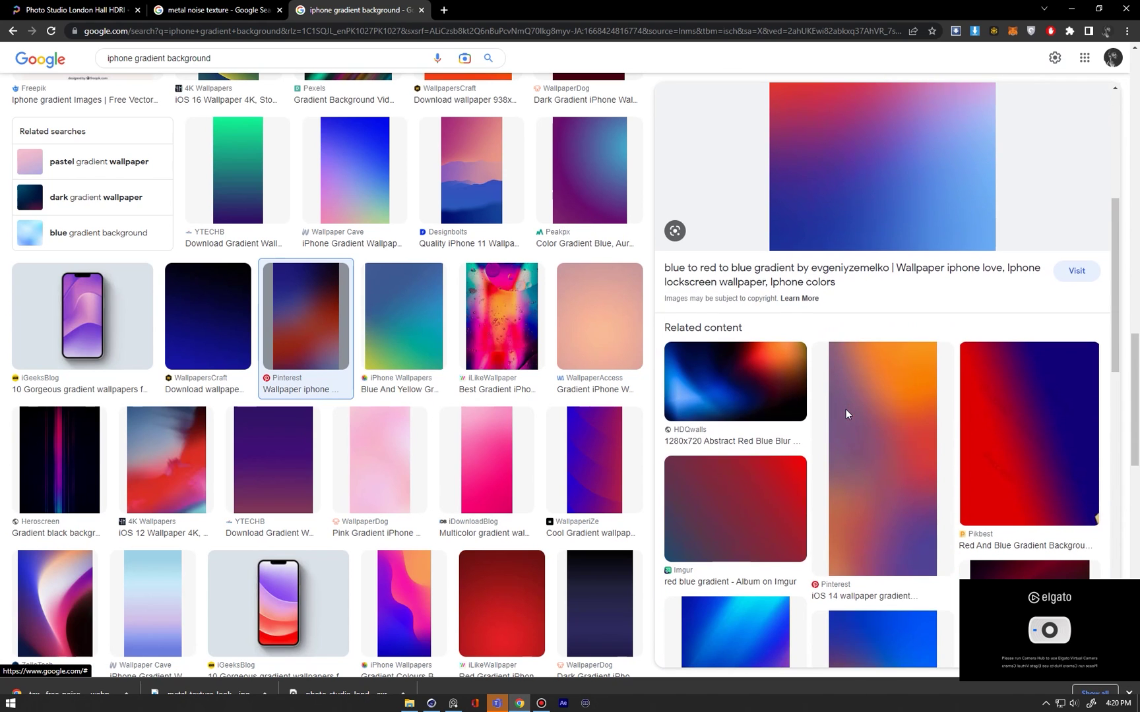
{"action": "scroll", "coordinate": [455, 470], "scroll_direction": "down", "scroll_amount": 3}
{"action": "scroll", "coordinate": [455, 469], "scroll_direction": "down", "scroll_amount": 6}
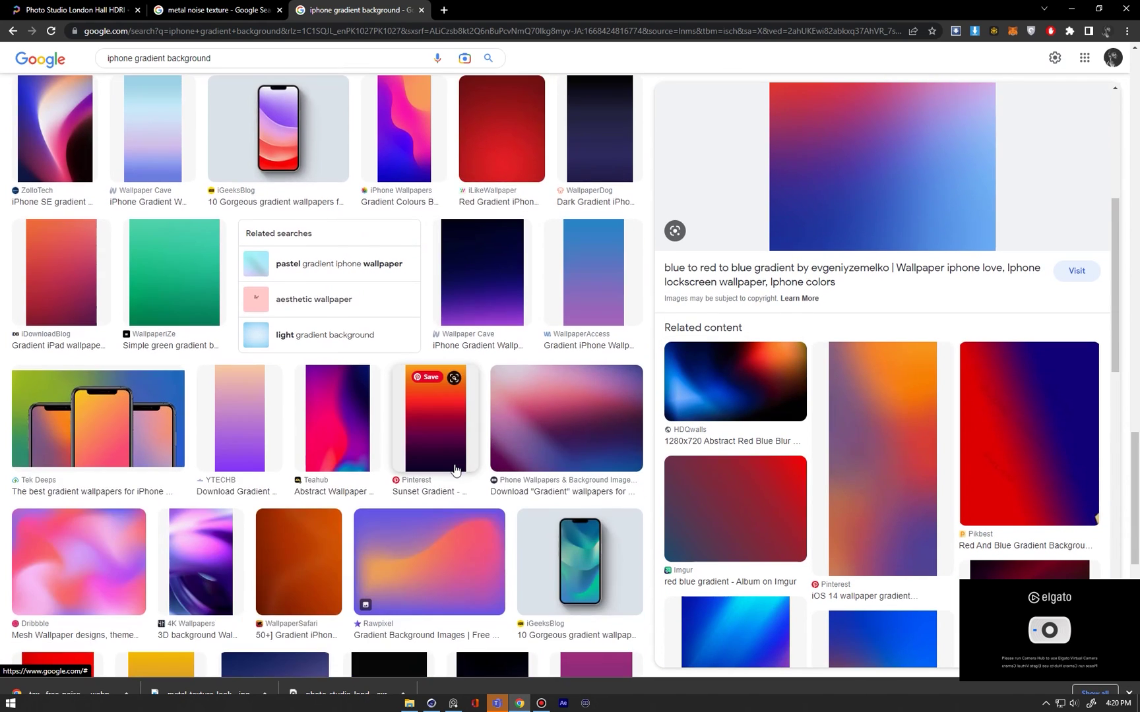
{"action": "scroll", "coordinate": [455, 468], "scroll_direction": "down", "scroll_amount": 3}
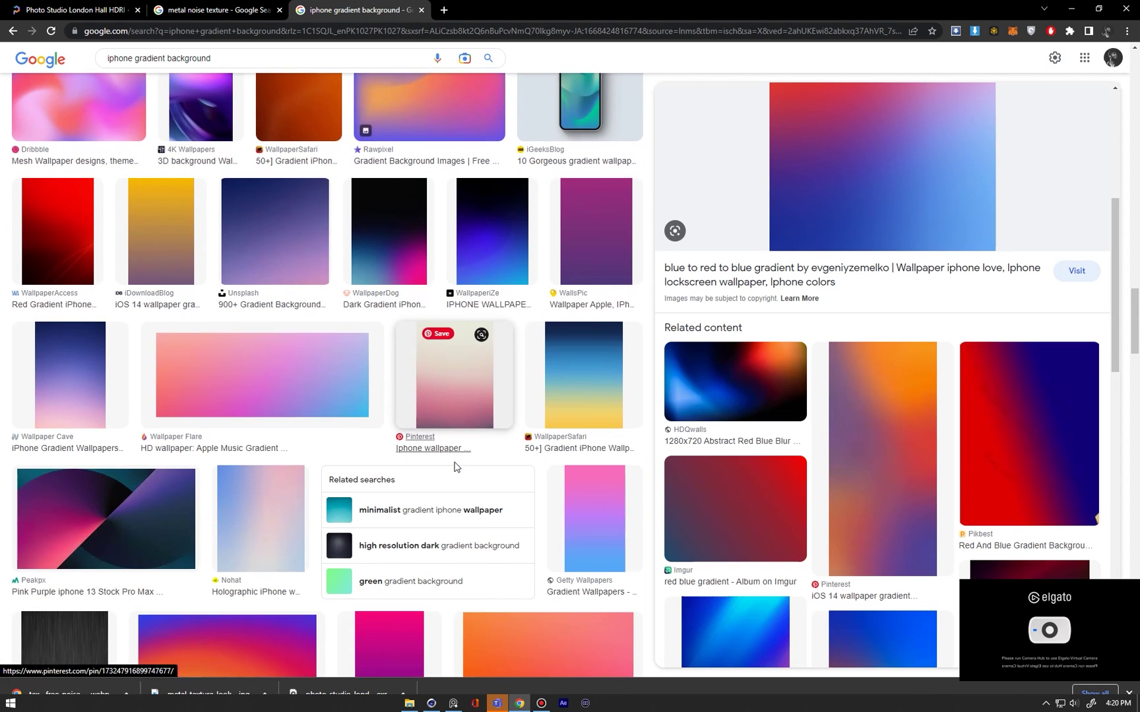
{"action": "scroll", "coordinate": [415, 442], "scroll_direction": "down", "scroll_amount": 3}
{"action": "scroll", "coordinate": [412, 440], "scroll_direction": "down", "scroll_amount": 4}
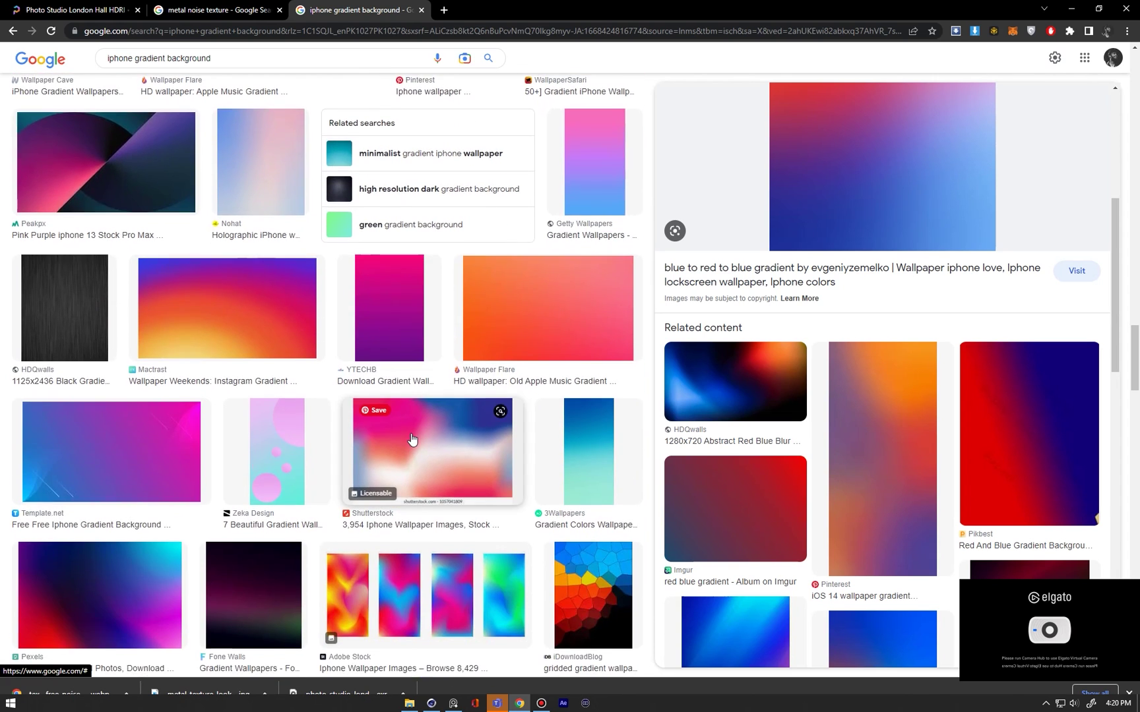
{"action": "scroll", "coordinate": [412, 438], "scroll_direction": "down", "scroll_amount": 3}
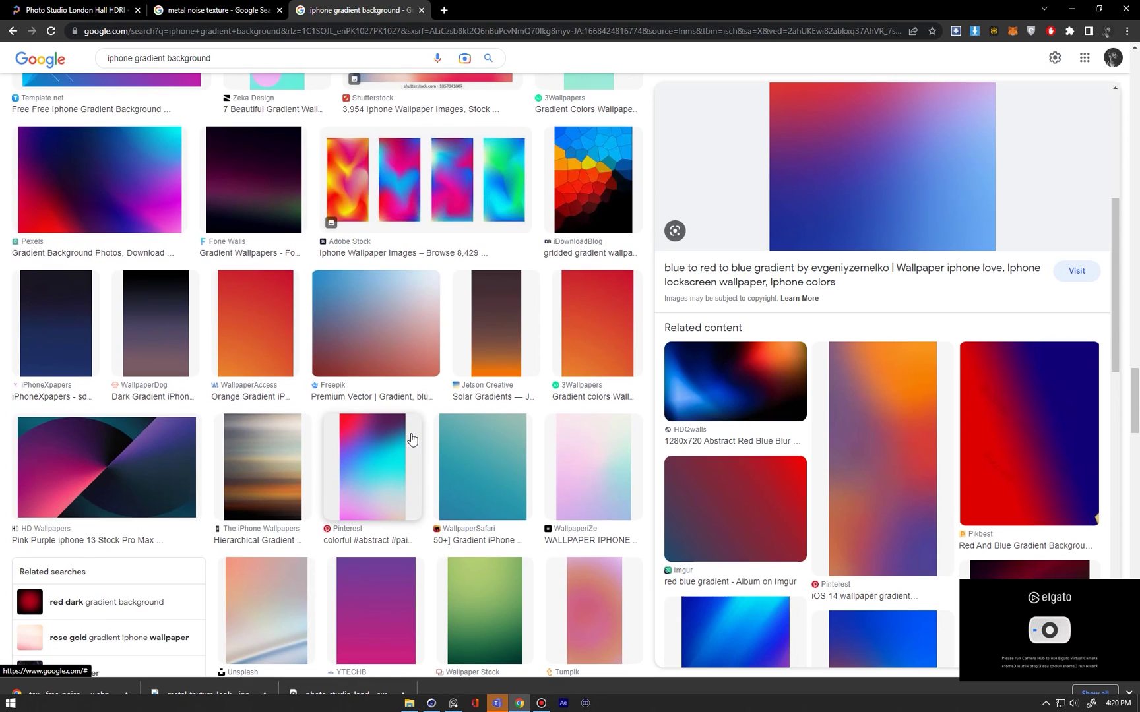
Preview the colorful abstract neon gradient from Pinterest and save it as a JPEG in the shot 02 tex folder
{"action": "left_click", "coordinate": [376, 429]}
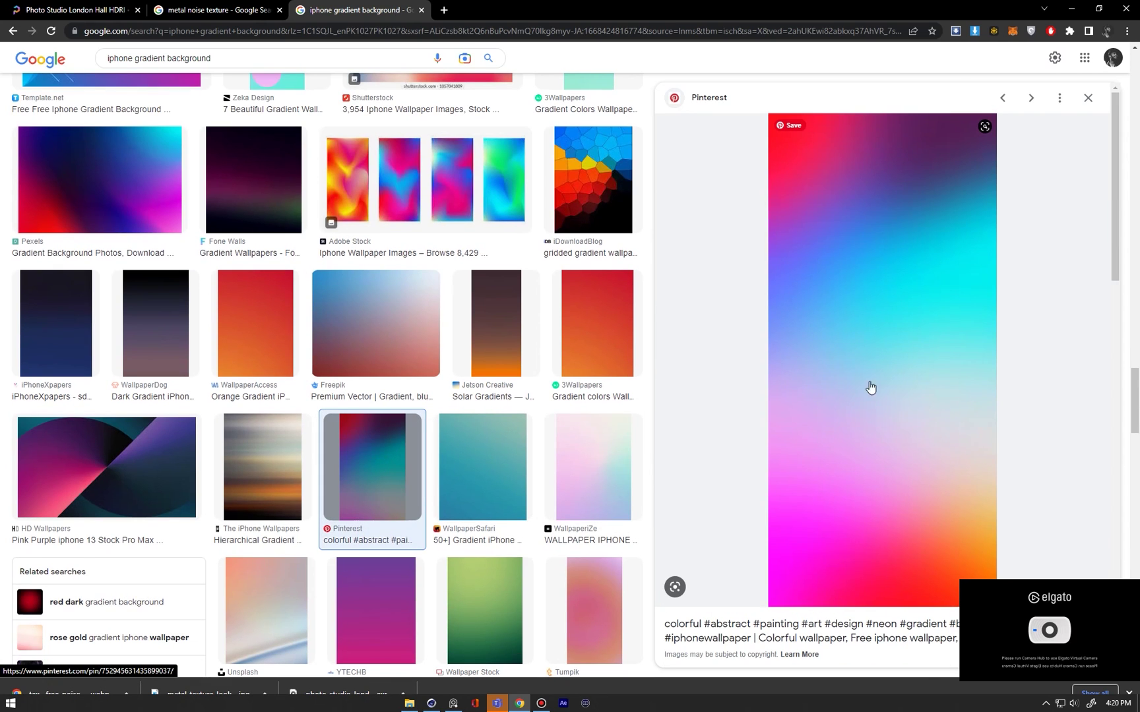
{"action": "right_click", "coordinate": [870, 340]}
{"action": "left_click", "coordinate": [918, 462]}
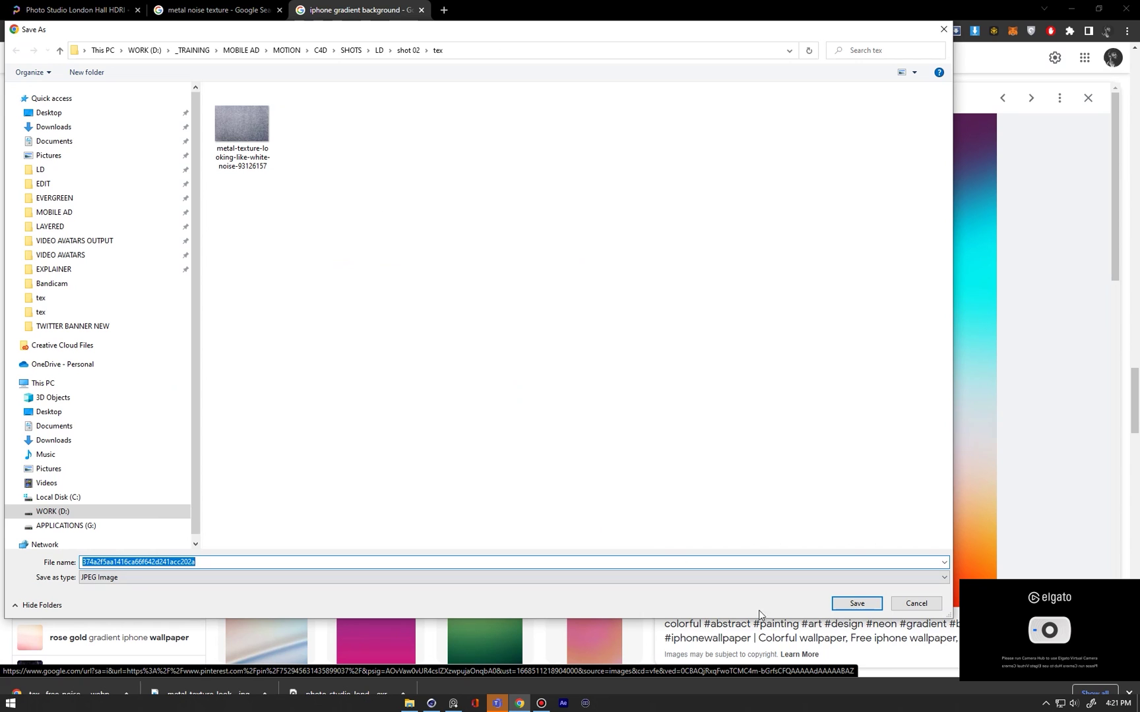
{"action": "left_click", "coordinate": [856, 604]}
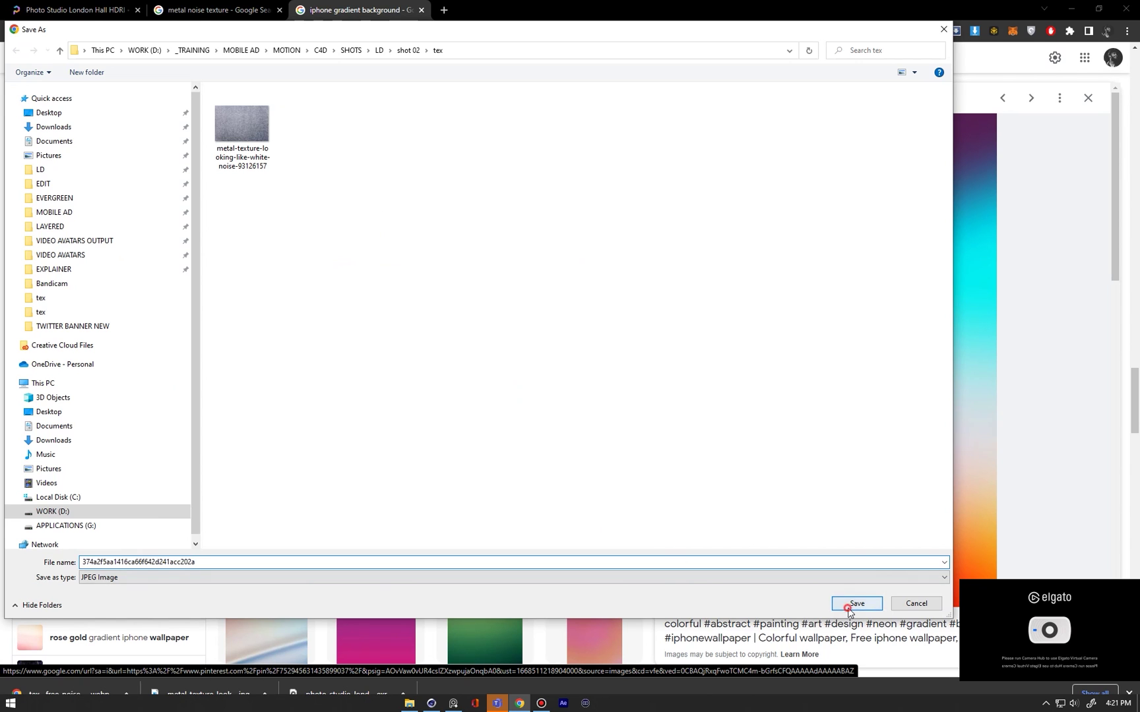
Switch to Cinema 4D and add an Octane ImageTexture to the diffuse channel of the screen material
{"action": "key", "text": "alt+Tab"}
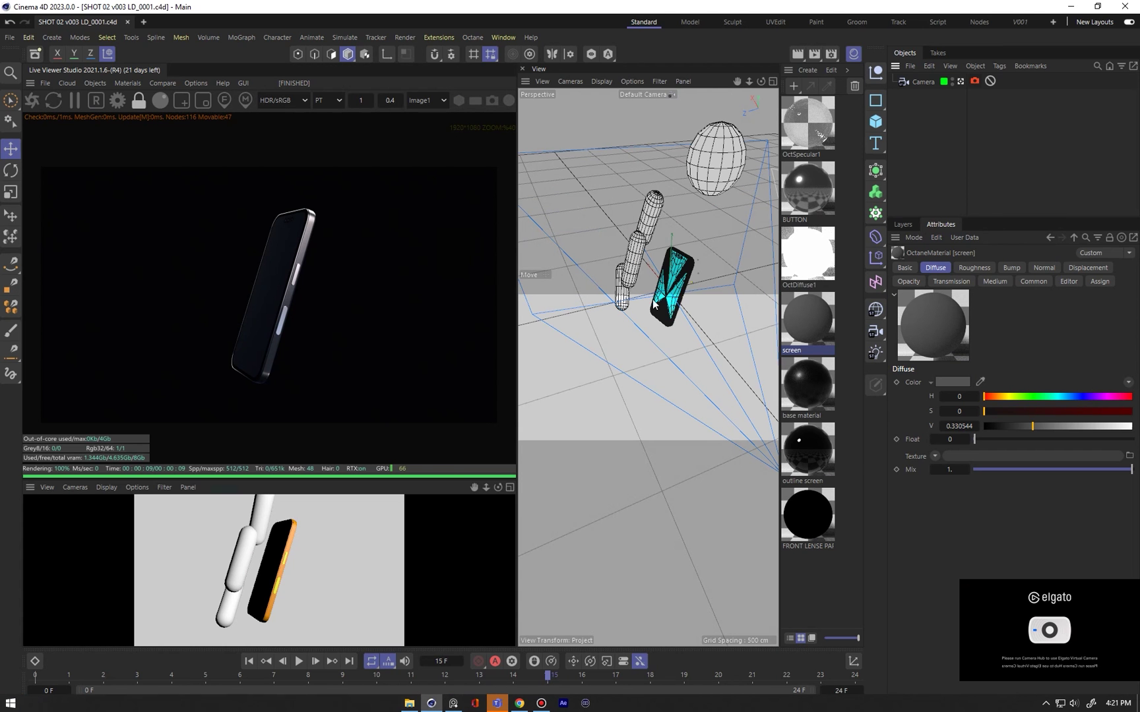
{"action": "double_click", "coordinate": [809, 322]}
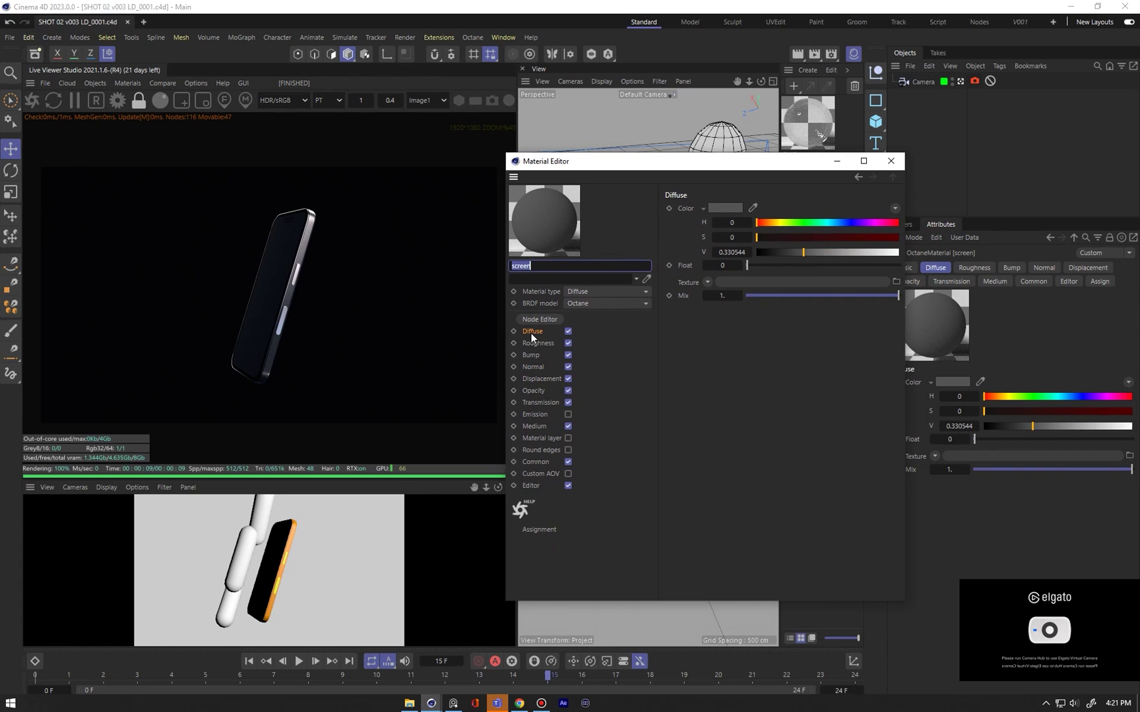
{"action": "left_click", "coordinate": [532, 337]}
{"action": "left_click", "coordinate": [707, 283]}
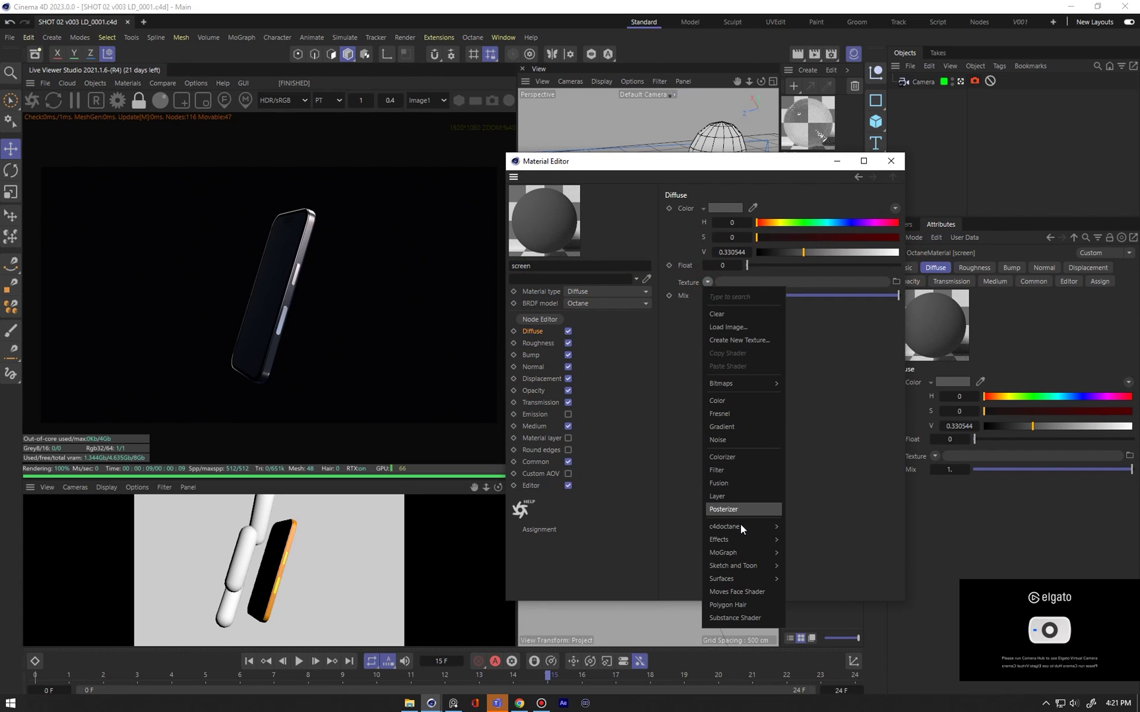
{"action": "mouse_move", "coordinate": [745, 526]}
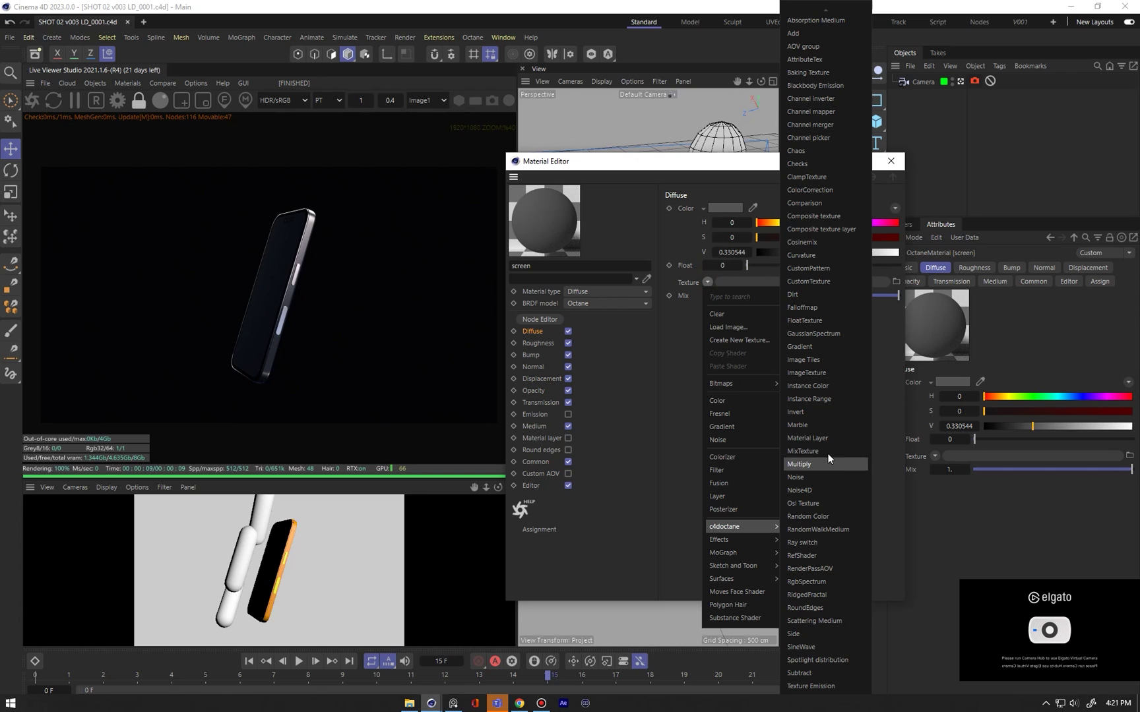
{"action": "left_click", "coordinate": [817, 373]}
{"action": "left_click", "coordinate": [788, 290]}
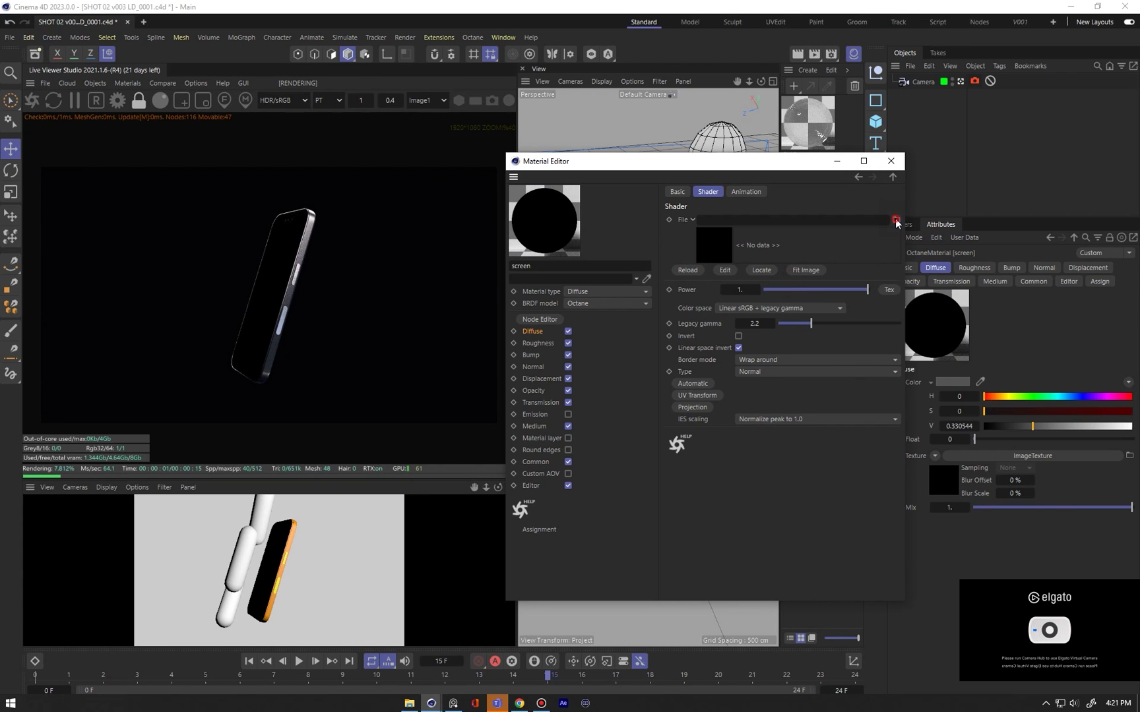
Load the gradient image 374a2f5aa1416ca66f642d241acc202a.jpg into the diffuse ImageTexture
{"action": "left_click", "coordinate": [896, 220]}
{"action": "double_click", "coordinate": [788, 256]}
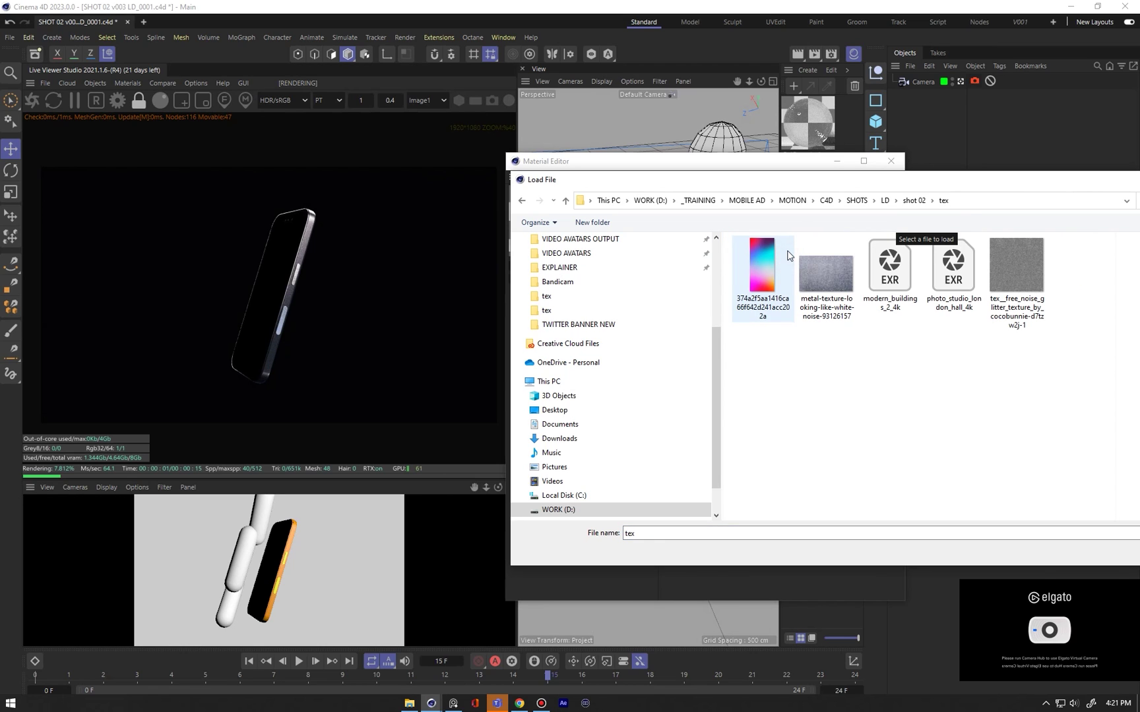
{"action": "left_click", "coordinate": [765, 270]}
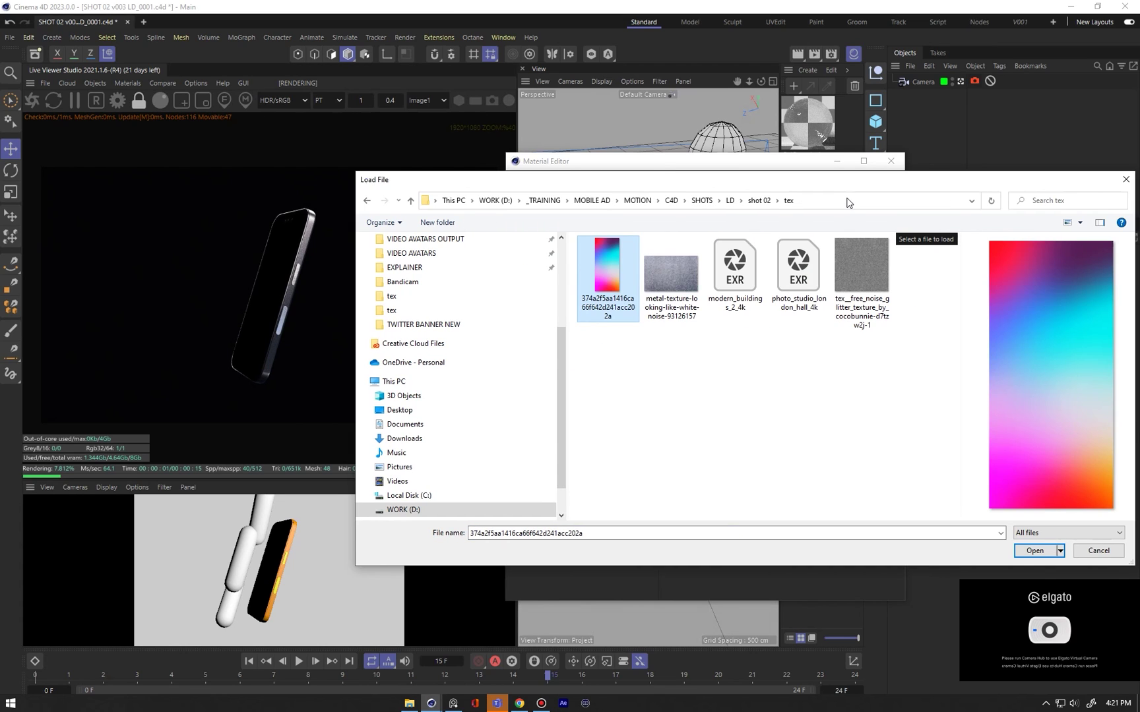
{"action": "key", "text": "Return"}
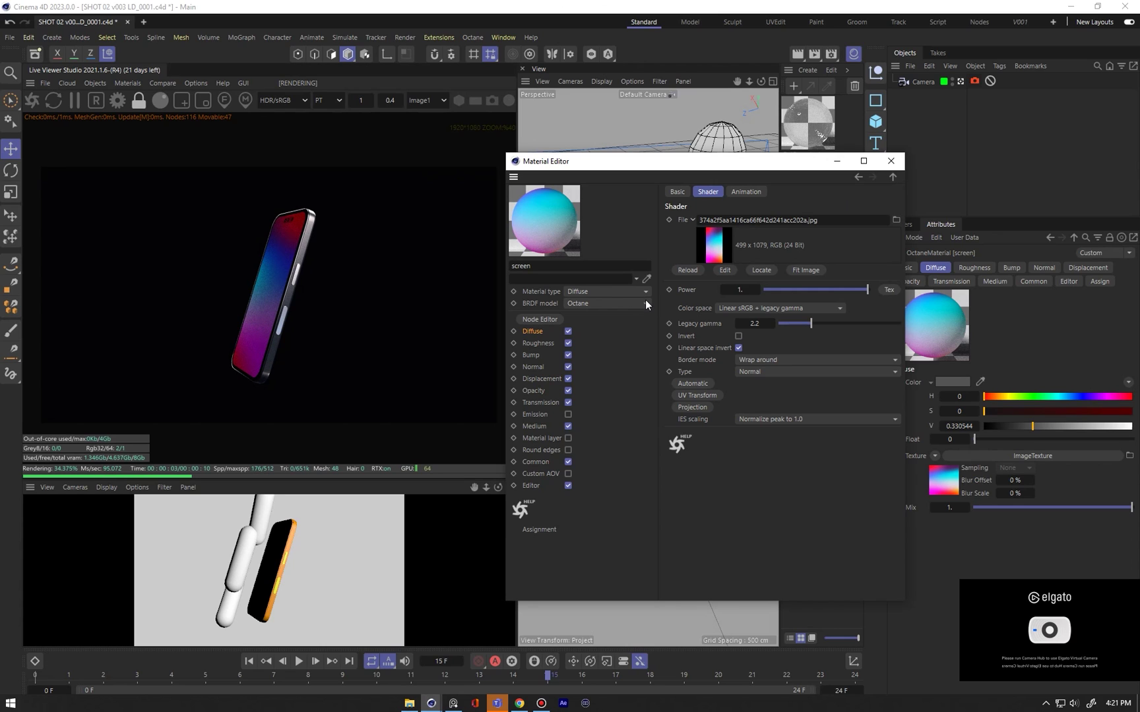
Enable emission on the screen material and set the Texture Emission's texture to an Octane ImageTexture
{"action": "left_click", "coordinate": [567, 415]}
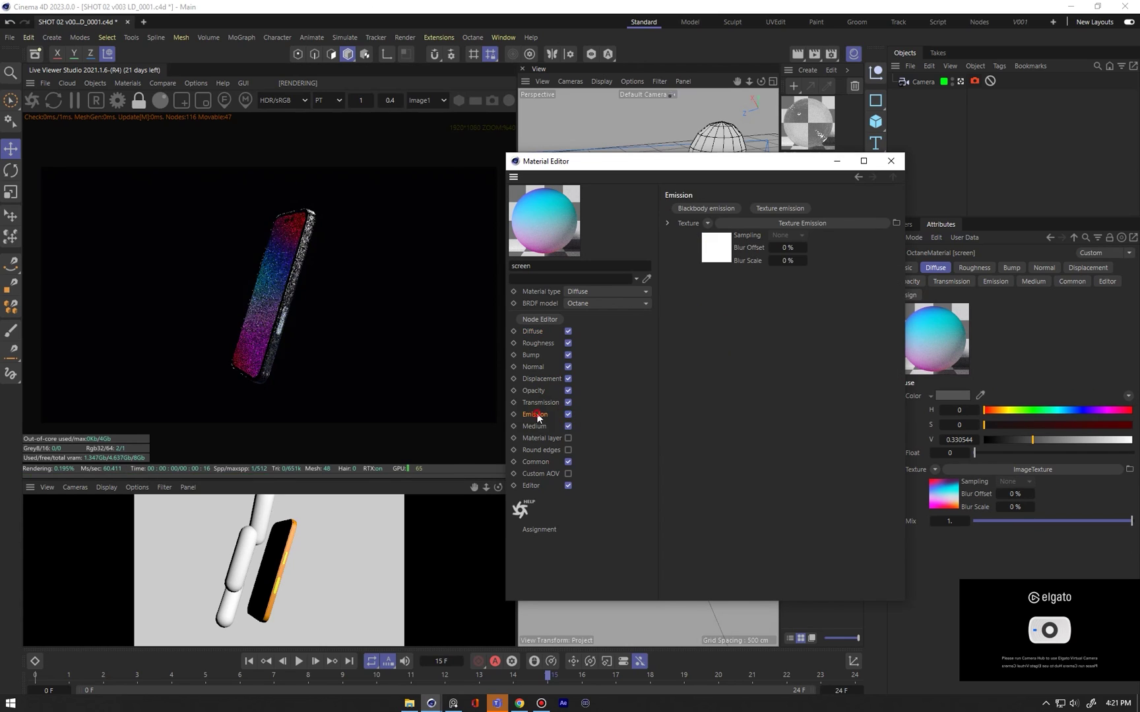
{"action": "left_click", "coordinate": [756, 221]}
{"action": "left_click", "coordinate": [748, 242]}
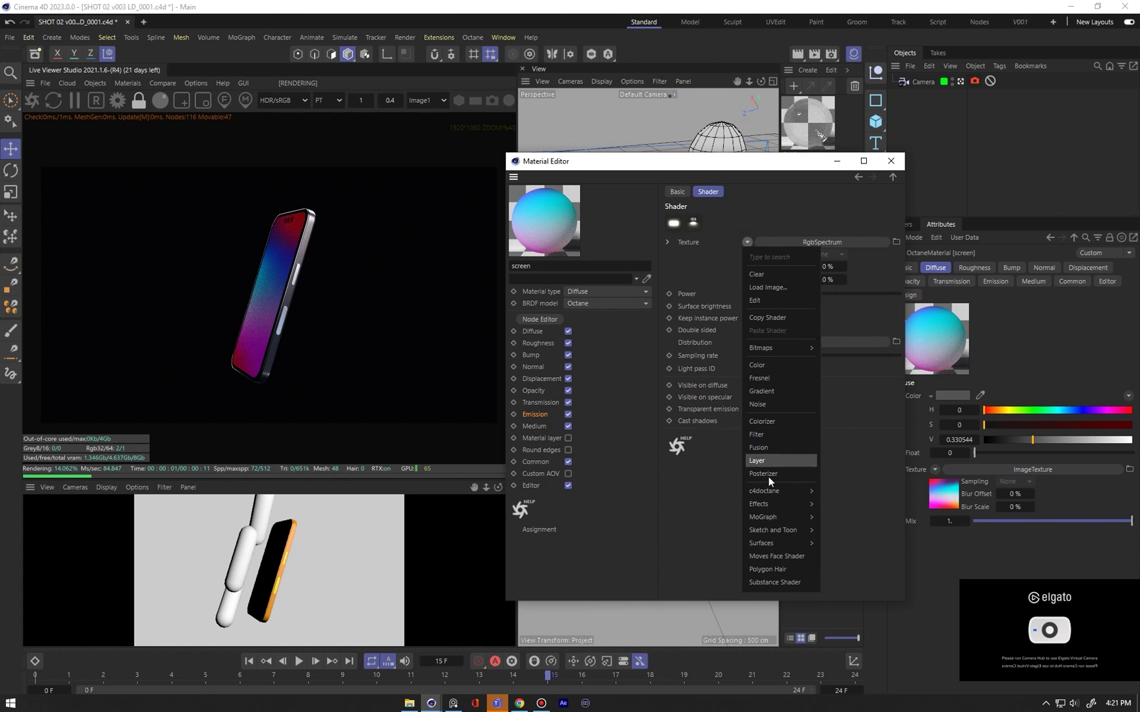
{"action": "mouse_move", "coordinate": [792, 489]}
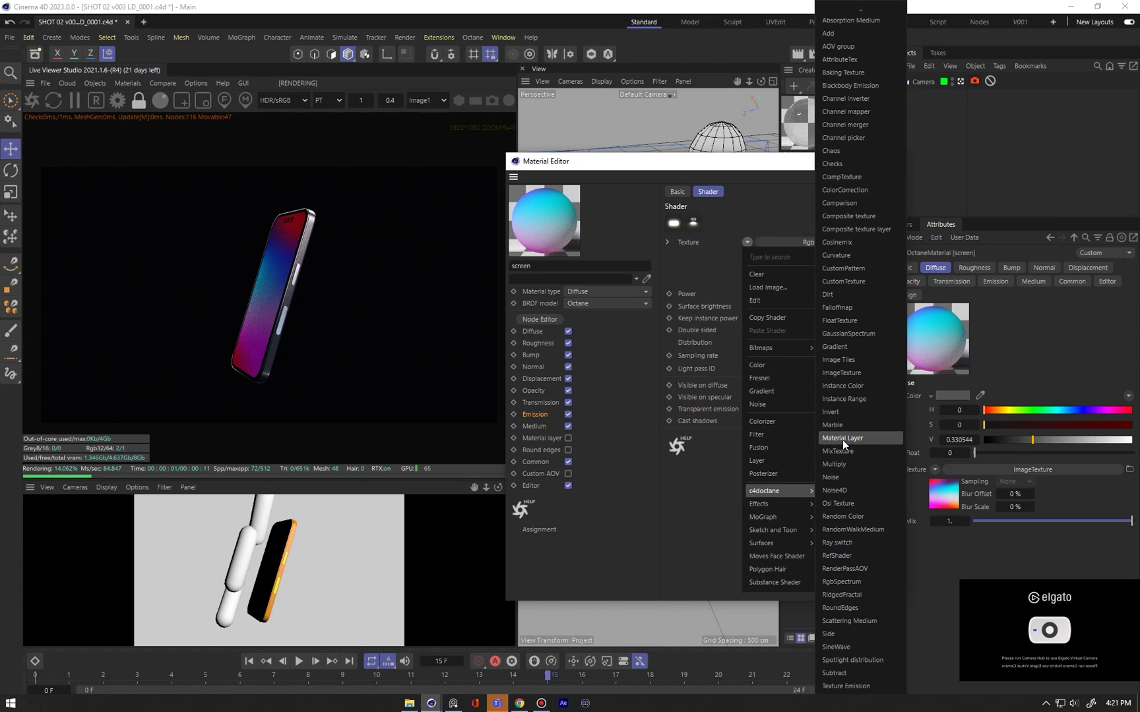
{"action": "left_click", "coordinate": [842, 373]}
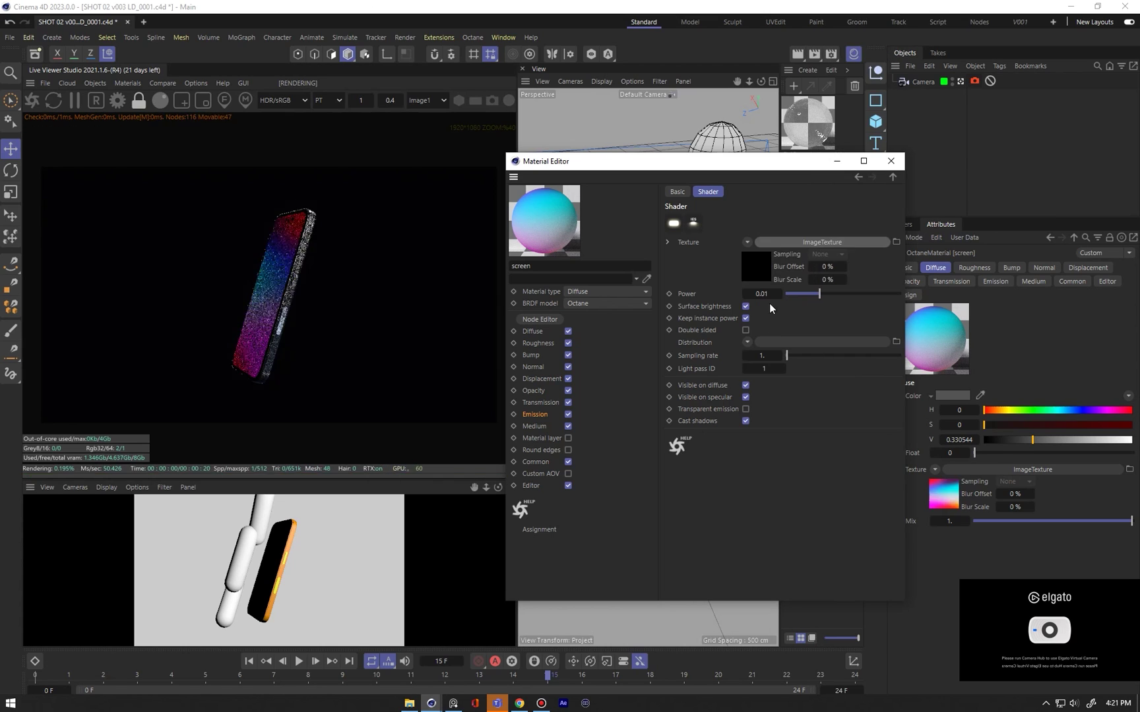
Load the same gradient image, 374a2f5aa1416ca66f642d241acc202a.jpg, into the emission's ImageTexture
{"action": "left_click", "coordinate": [895, 219]}
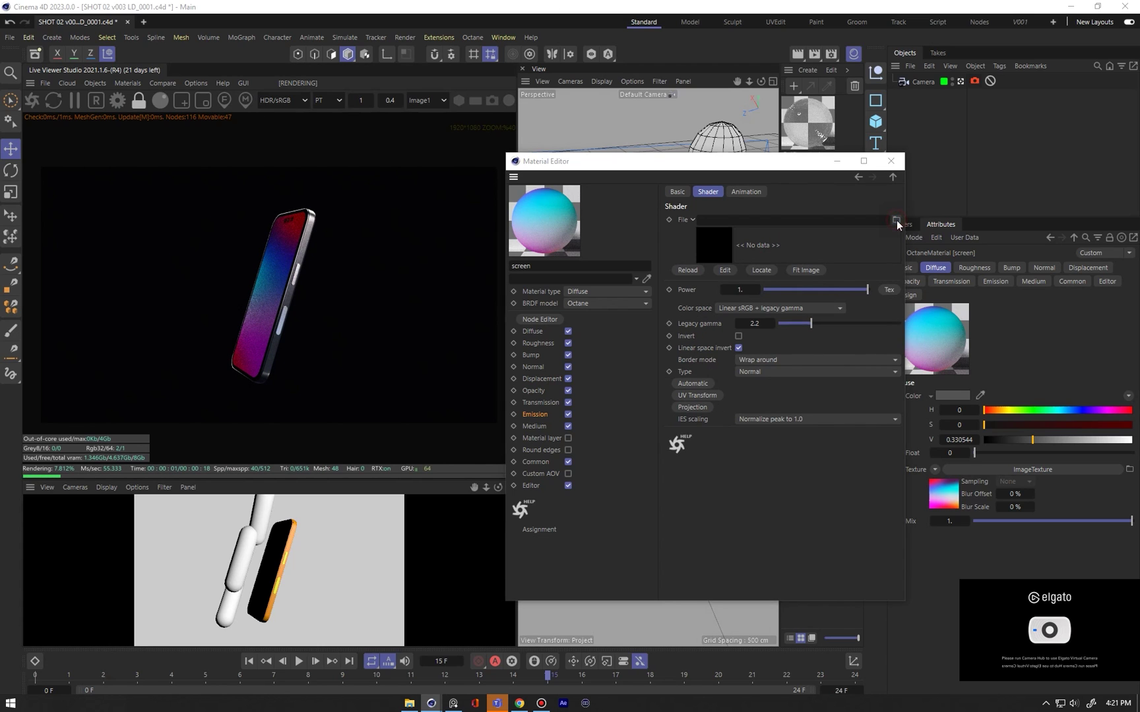
{"action": "double_click", "coordinate": [617, 260]}
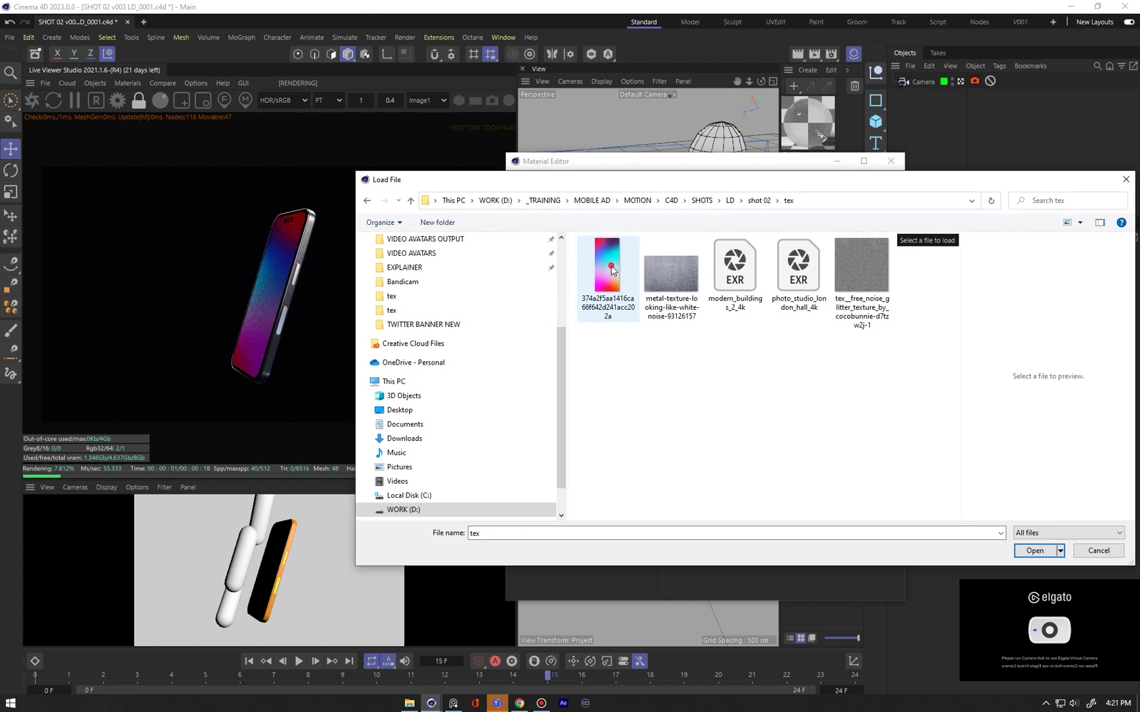
{"action": "left_click", "coordinate": [607, 267]}
{"action": "left_click", "coordinate": [1022, 551]}
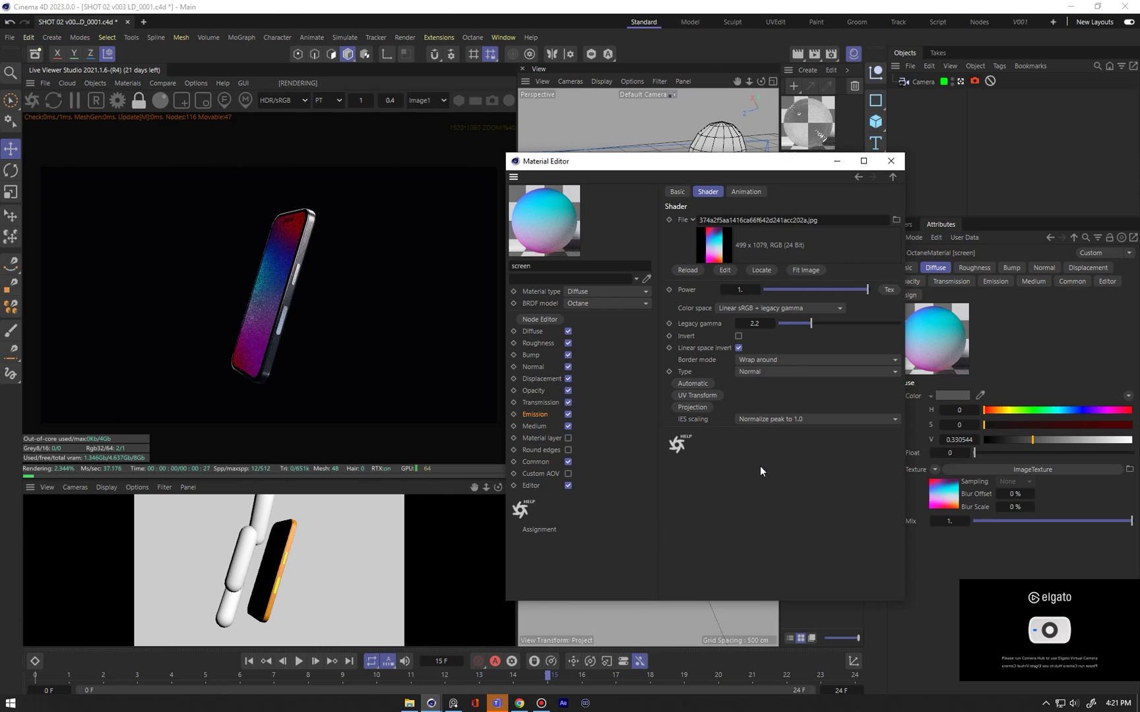
Set the screen material's emission power to 1 and close the Material Editor
{"action": "left_click", "coordinate": [536, 416]}
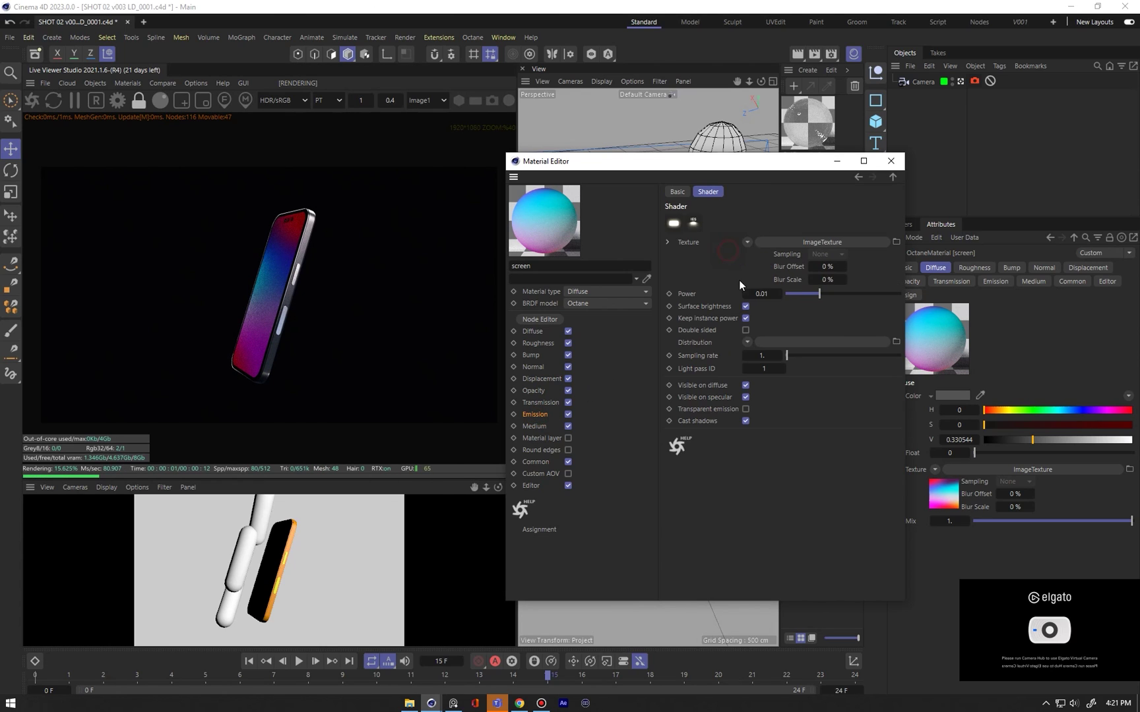
{"action": "left_click", "coordinate": [786, 319]}
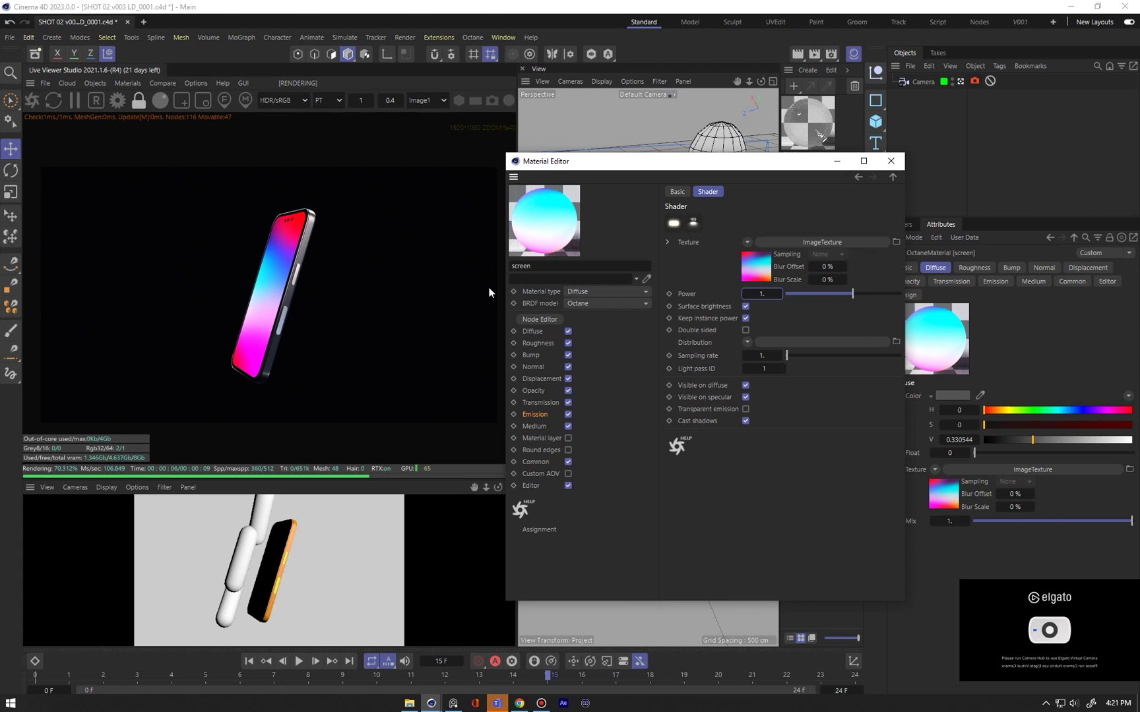
{"action": "left_click_drag", "start_coordinate": [835, 168], "coordinate": [735, 190]}
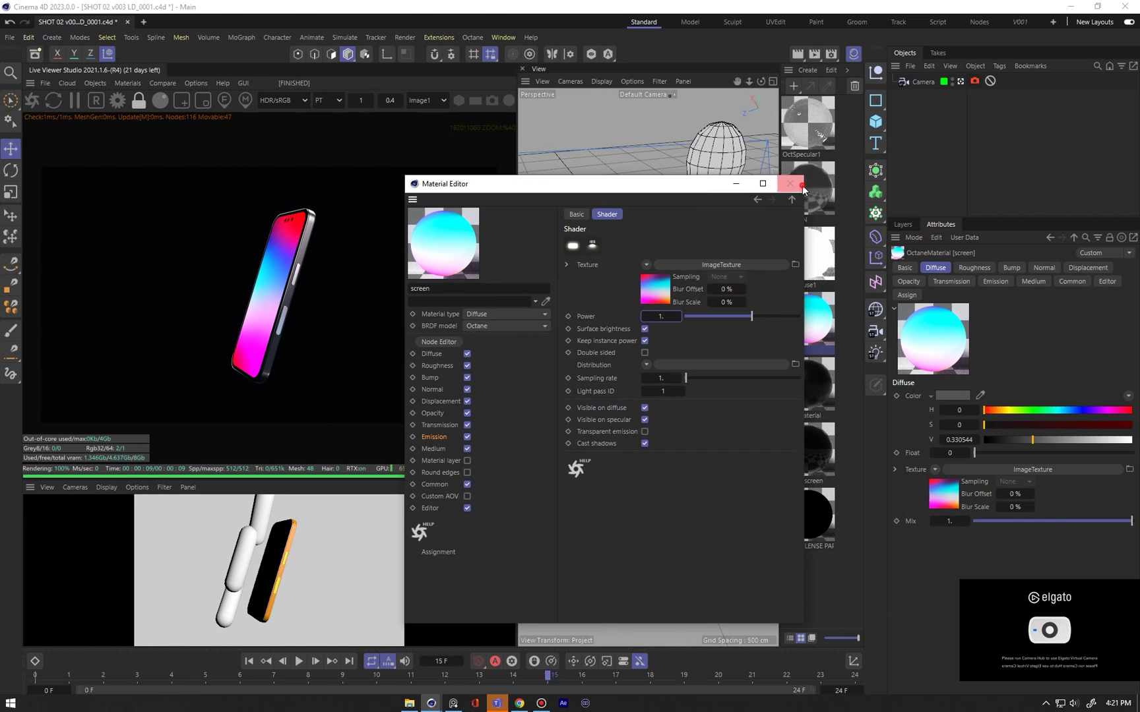
{"action": "left_click", "coordinate": [791, 183]}
Inspect the OctSpecular1 material's roughness and opacity settings, leaving them as they are
{"action": "double_click", "coordinate": [810, 125]}
{"action": "left_click_drag", "start_coordinate": [839, 136], "coordinate": [631, 129]}
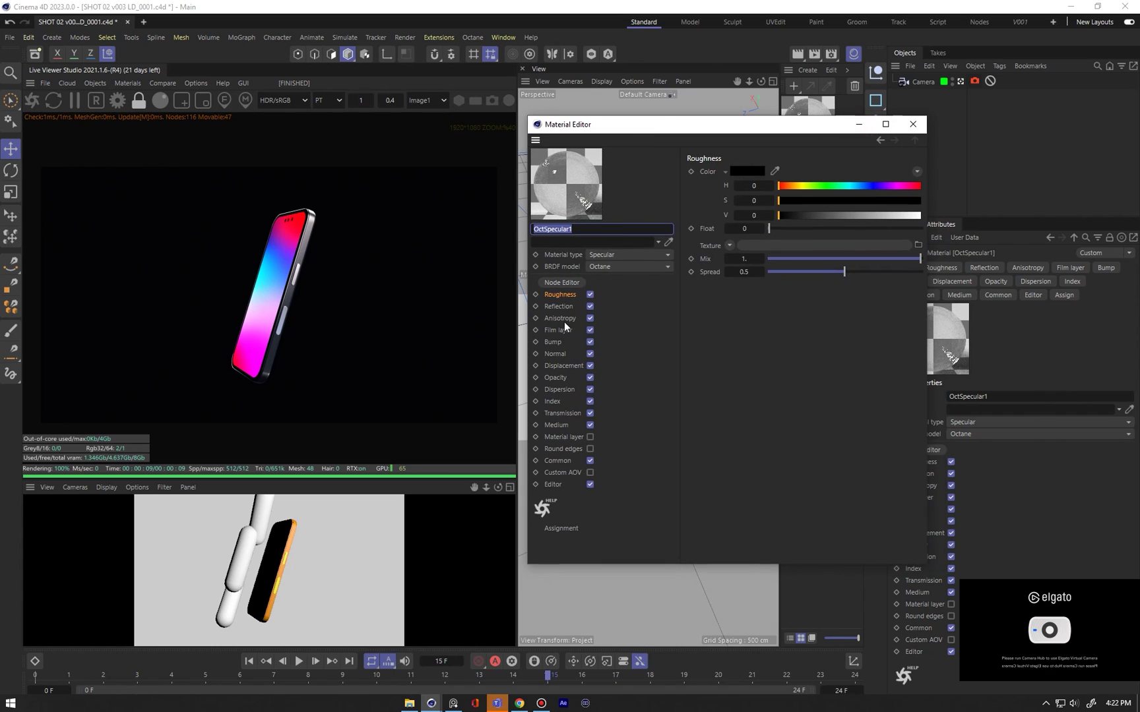
{"action": "left_click", "coordinate": [556, 377]}
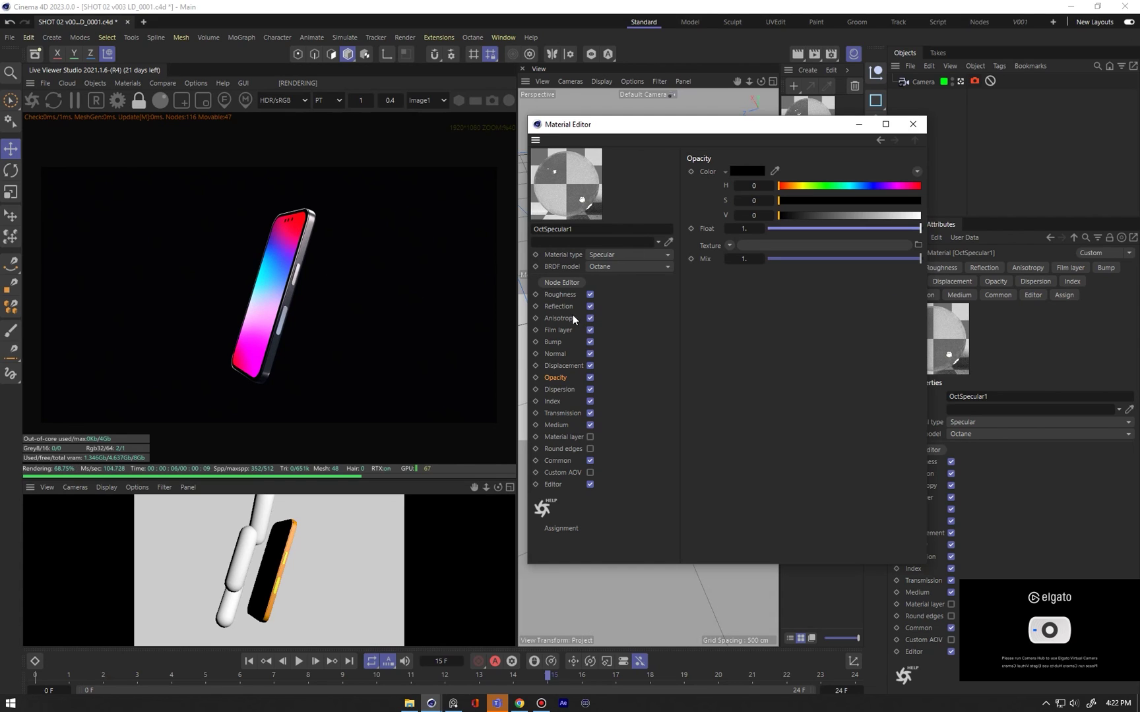
{"action": "left_click", "coordinate": [913, 124]}
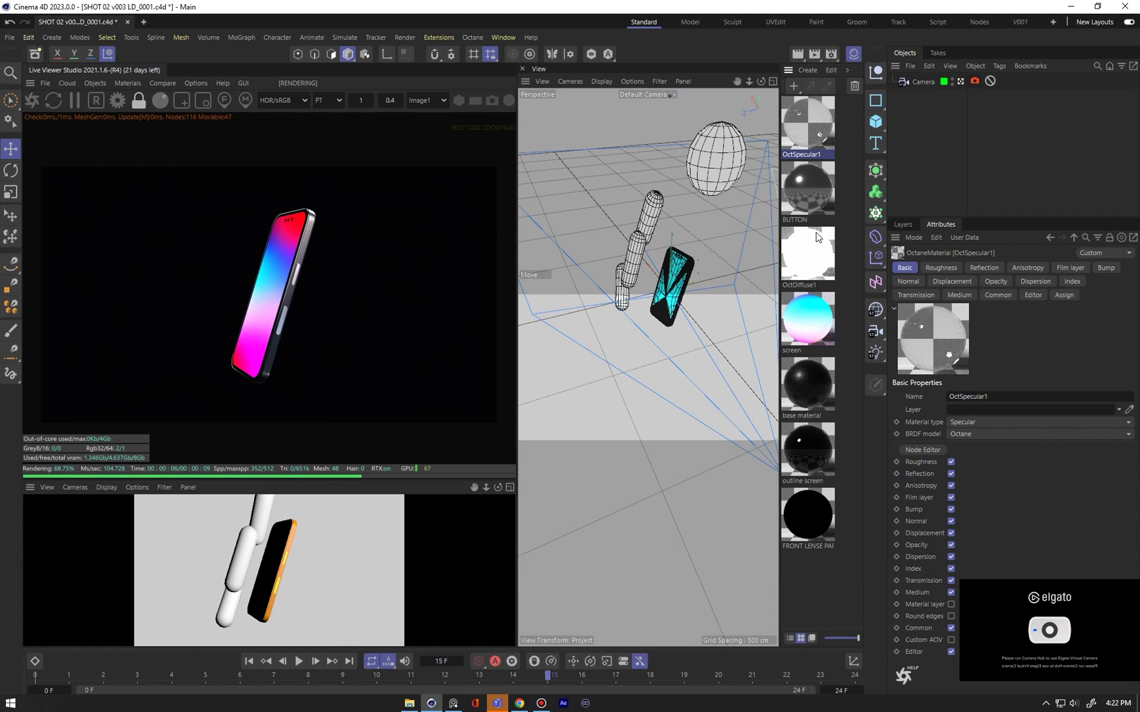
Set the BUTTON material's specular float to 0.239216 and close the Material Editor
{"action": "left_click", "coordinate": [815, 204]}
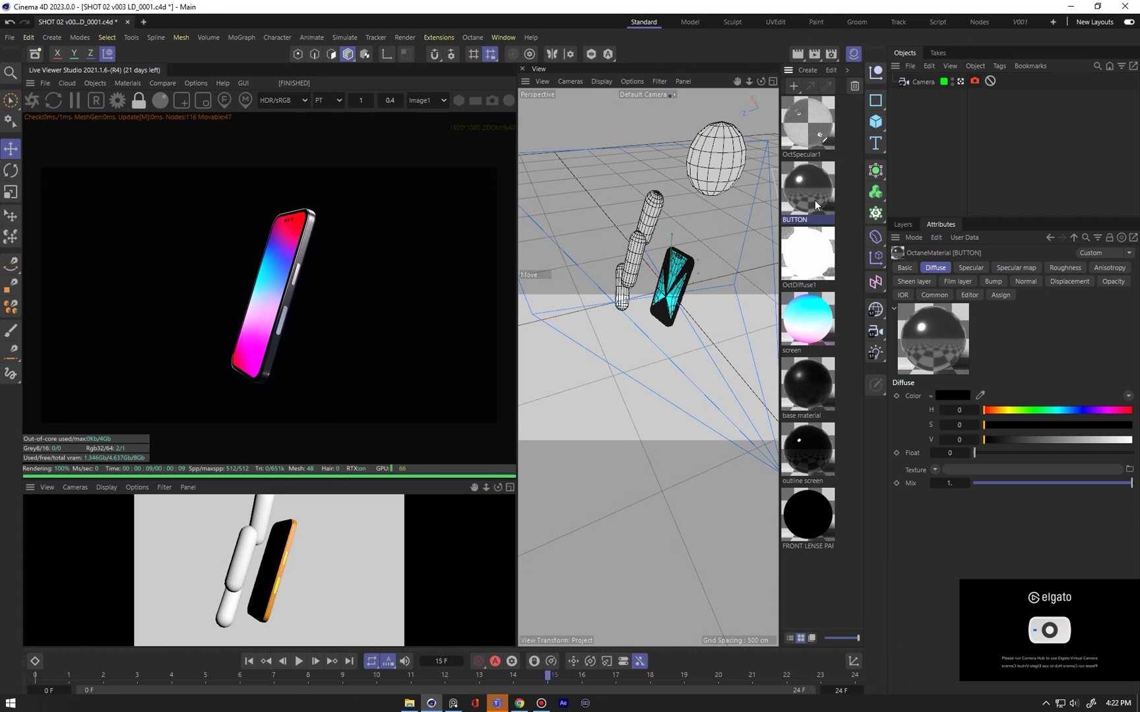
{"action": "double_click", "coordinate": [815, 204]}
{"action": "left_click_drag", "start_coordinate": [835, 192], "coordinate": [589, 151]}
{"action": "left_click", "coordinate": [521, 317]}
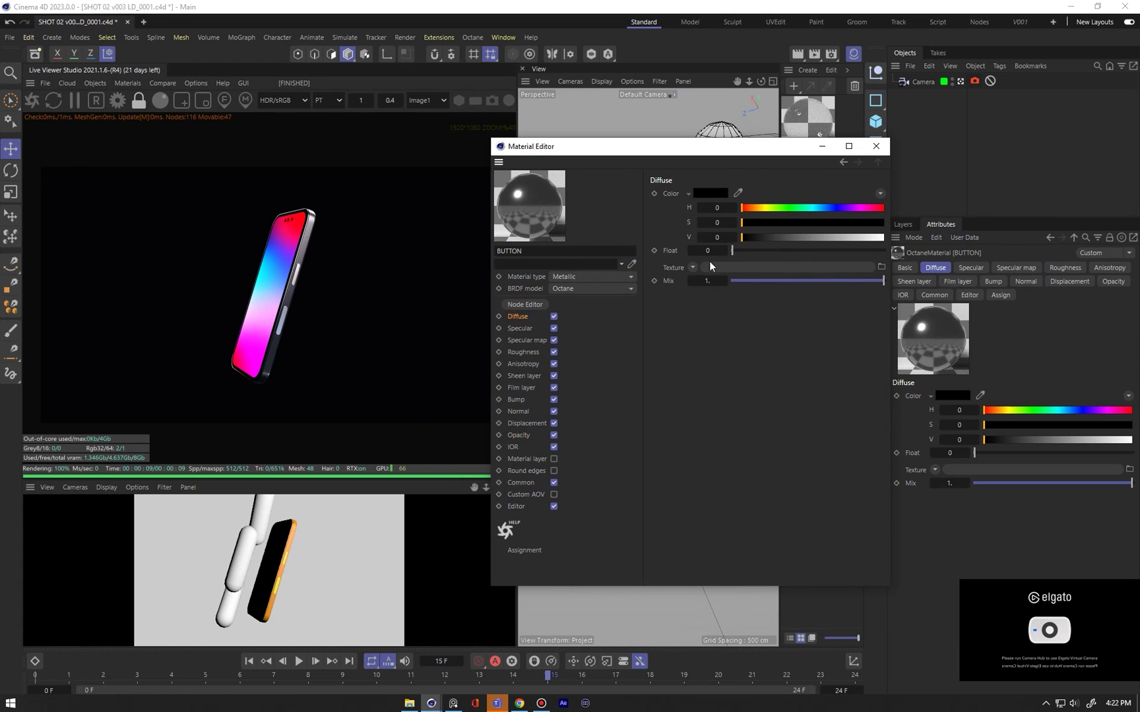
{"action": "left_click", "coordinate": [536, 328]}
{"action": "mouse_move", "coordinate": [776, 253]}
{"action": "left_mouse_down"}
{"action": "mouse_move", "coordinate": [843, 253]}
{"action": "mouse_move", "coordinate": [733, 252]}
{"action": "mouse_move", "coordinate": [768, 249]}
{"action": "left_mouse_up"}
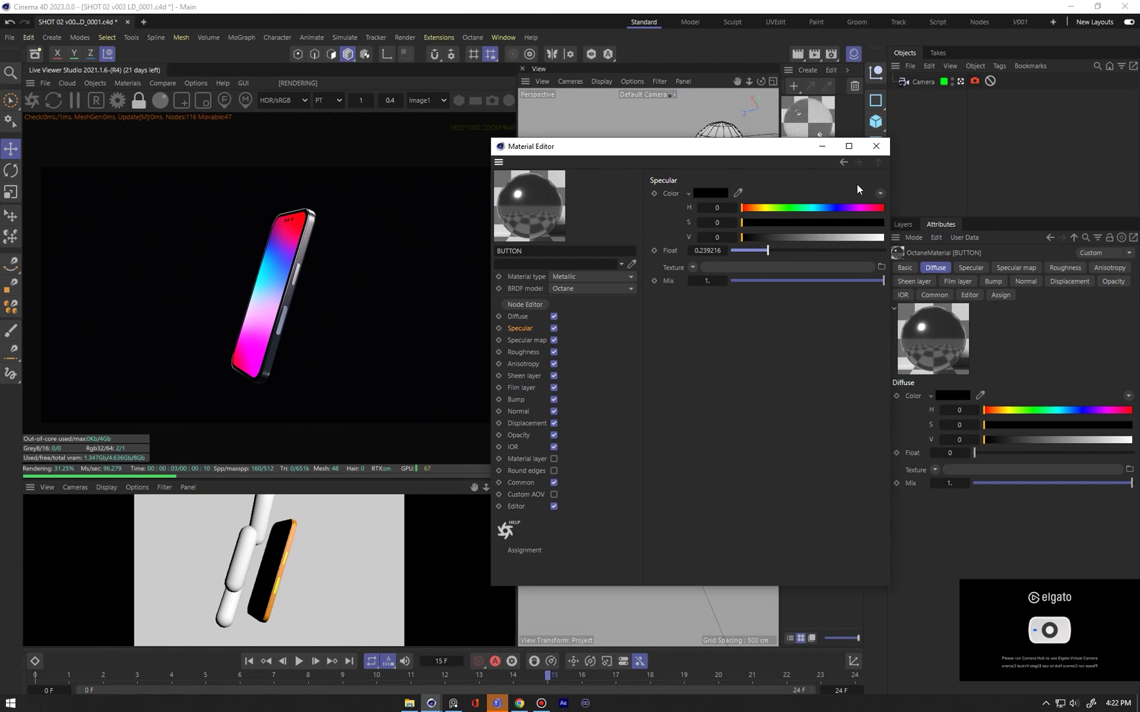
{"action": "left_click", "coordinate": [876, 146]}
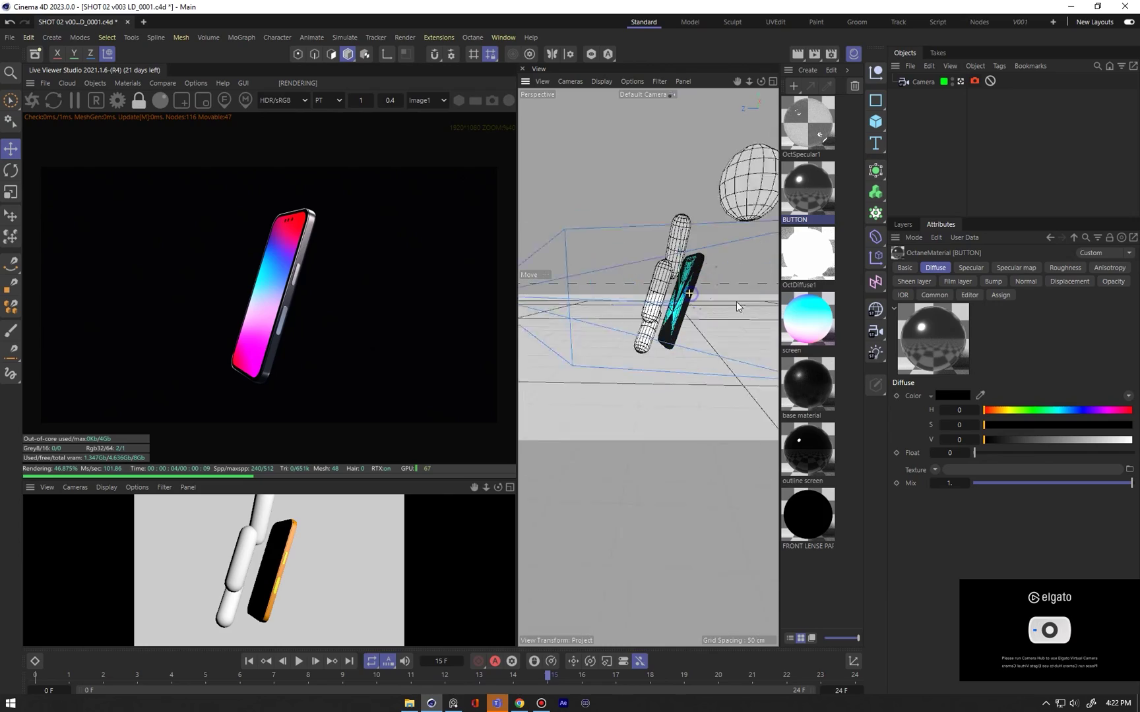
Examine the two side buttons on the phone's edge up close in the perspective view
{"action": "scroll", "coordinate": [736, 306], "scroll_direction": "up", "scroll_amount": 10}
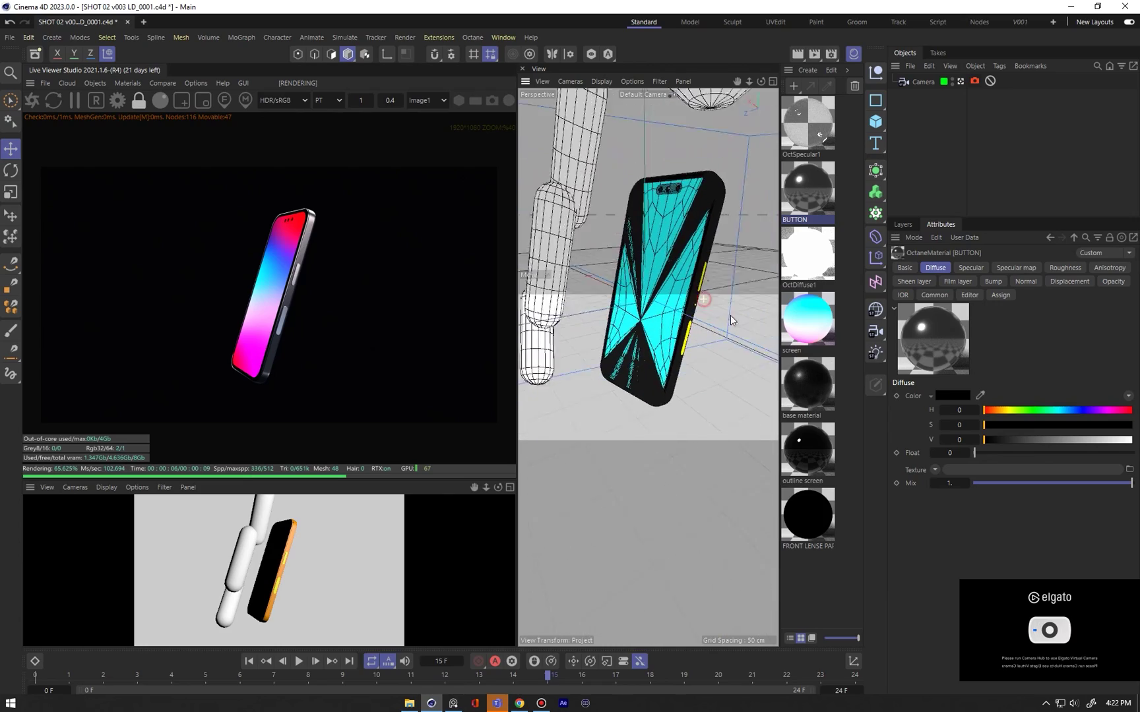
{"action": "left_click_drag", "start_coordinate": [730, 320], "coordinate": [623, 241], "text": "alt"}
{"action": "scroll", "coordinate": [725, 315], "scroll_direction": "up", "scroll_amount": 6}
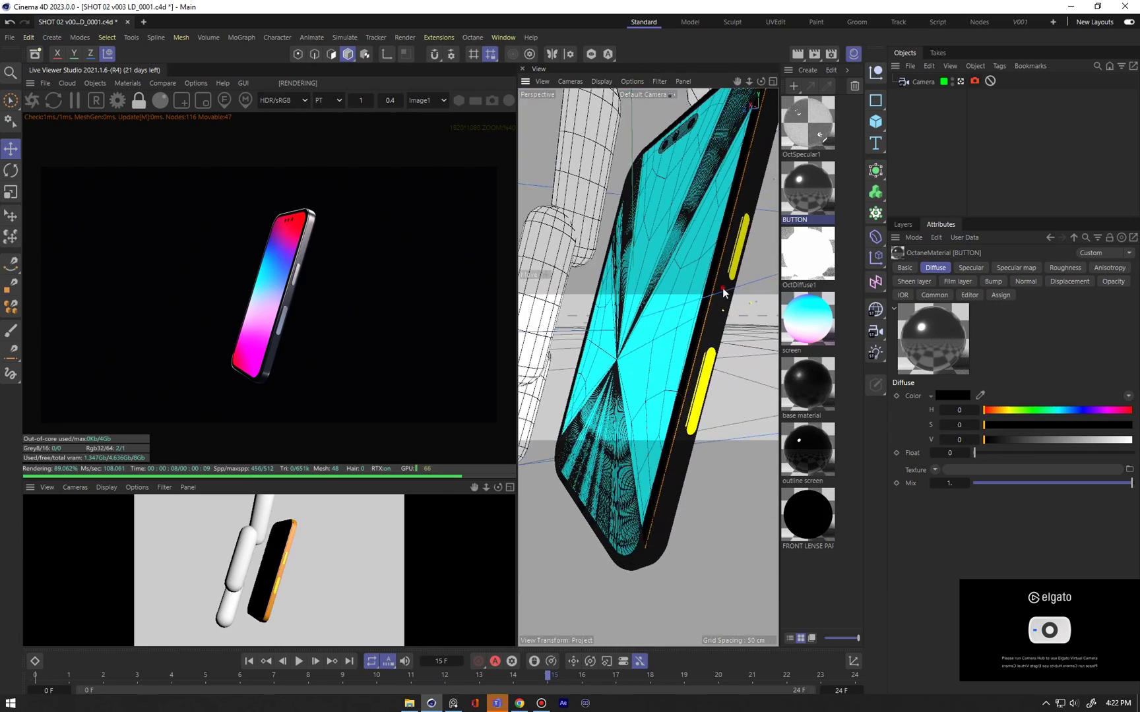
{"action": "left_click_drag", "start_coordinate": [723, 288], "coordinate": [748, 300], "text": "alt"}
{"action": "scroll", "coordinate": [723, 290], "scroll_direction": "down", "scroll_amount": 2}
{"action": "middle_click_drag", "start_coordinate": [723, 291], "coordinate": [657, 315], "text": "alt"}
{"action": "scroll", "coordinate": [658, 315], "scroll_direction": "up", "scroll_amount": 6}
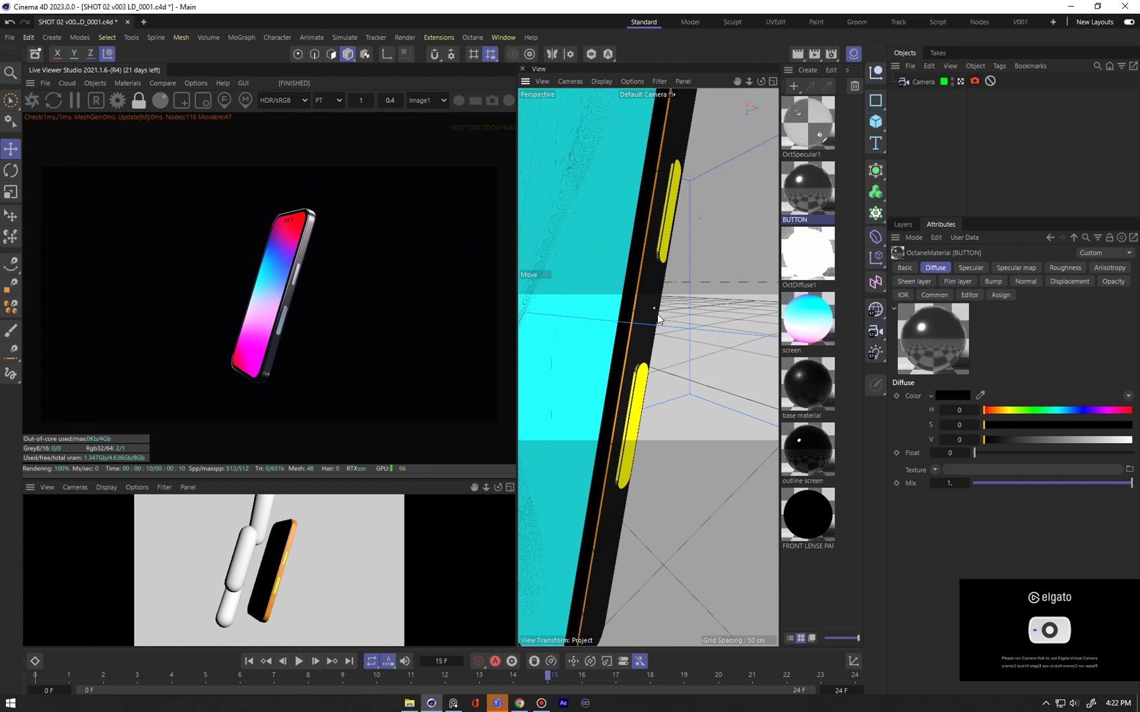
{"action": "left_click_drag", "start_coordinate": [658, 319], "coordinate": [679, 223], "text": "alt"}
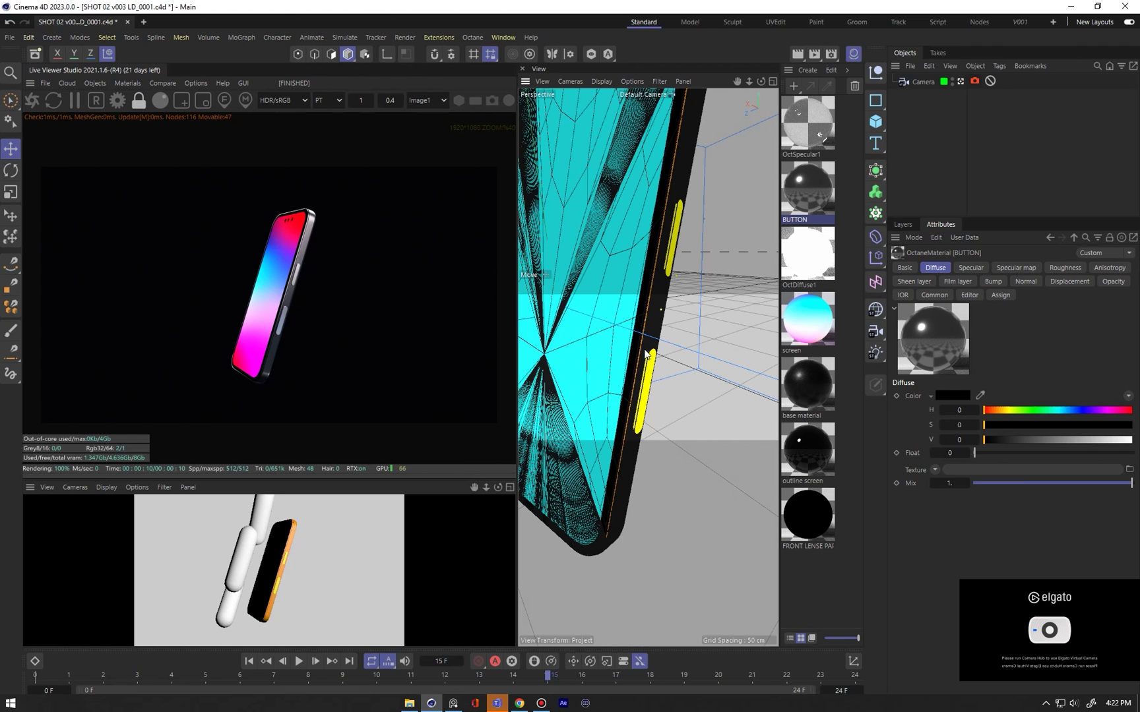
{"action": "scroll", "coordinate": [645, 370], "scroll_direction": "up", "scroll_amount": 2}
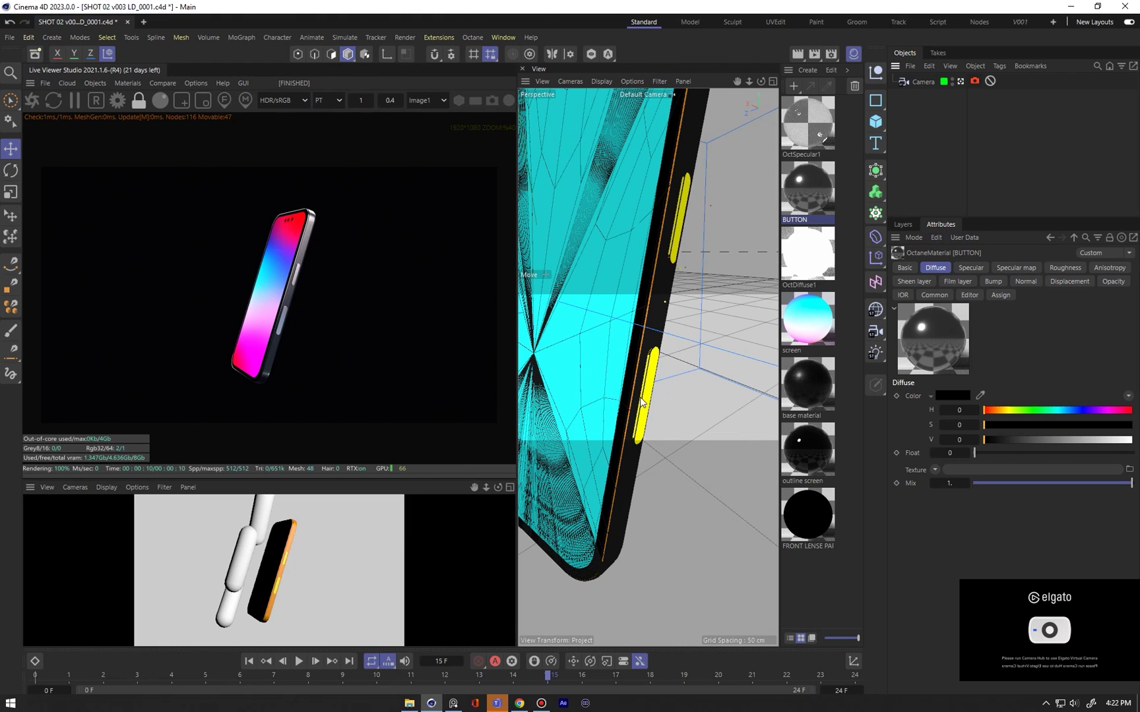
Show the ANIMATED MESH layer's objects in the object list and expand PHONE MODEL down to the splines of the RIGHT BUTTONS extrude
{"action": "left_click", "coordinate": [908, 226]}
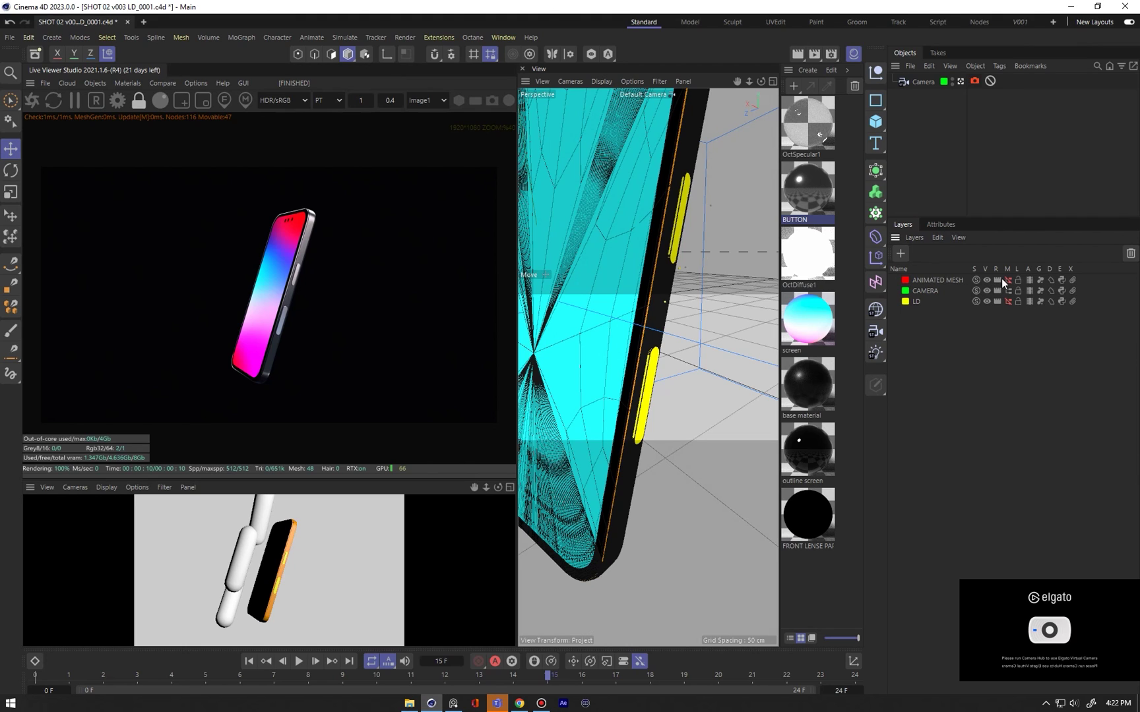
{"action": "left_click", "coordinate": [1005, 281]}
{"action": "left_click", "coordinate": [893, 97]}
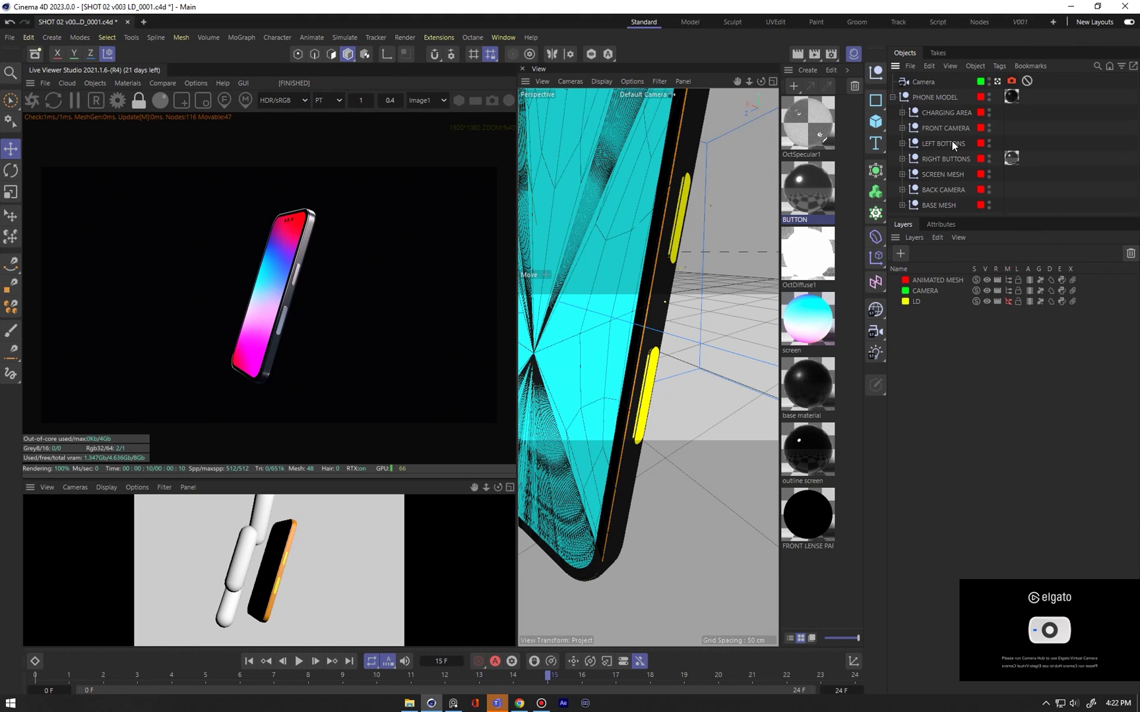
{"action": "left_click", "coordinate": [931, 162]}
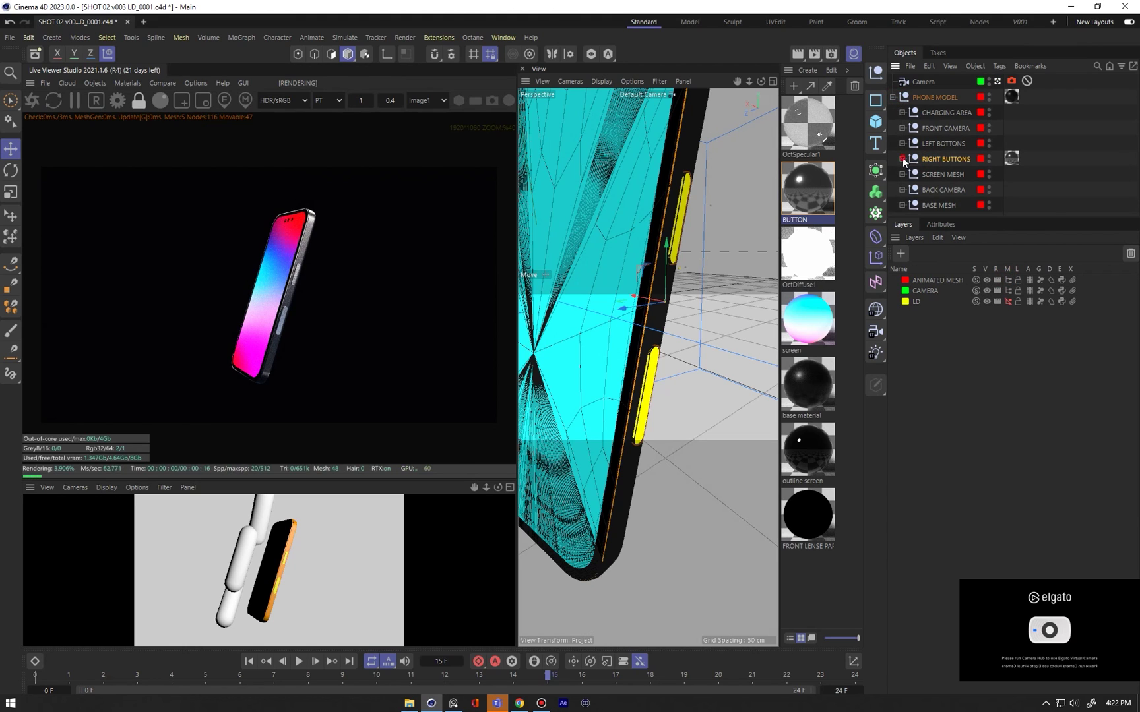
{"action": "left_click", "coordinate": [901, 159]}
{"action": "left_click", "coordinate": [911, 174]}
{"action": "scroll", "coordinate": [947, 180], "scroll_direction": "down", "scroll_amount": 2}
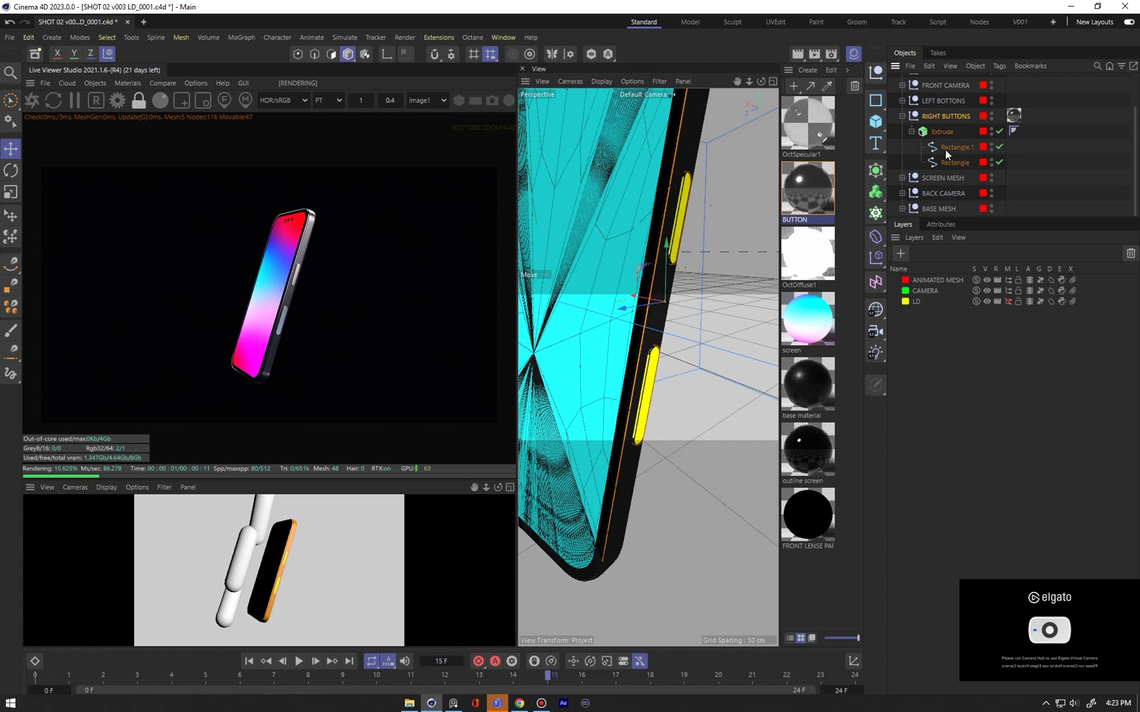
Disable the Rectangle.1 spline in the RIGHT BUTTONS extrude, keep Rectangle enabled, and collapse the group
{"action": "left_click", "coordinate": [955, 147]}
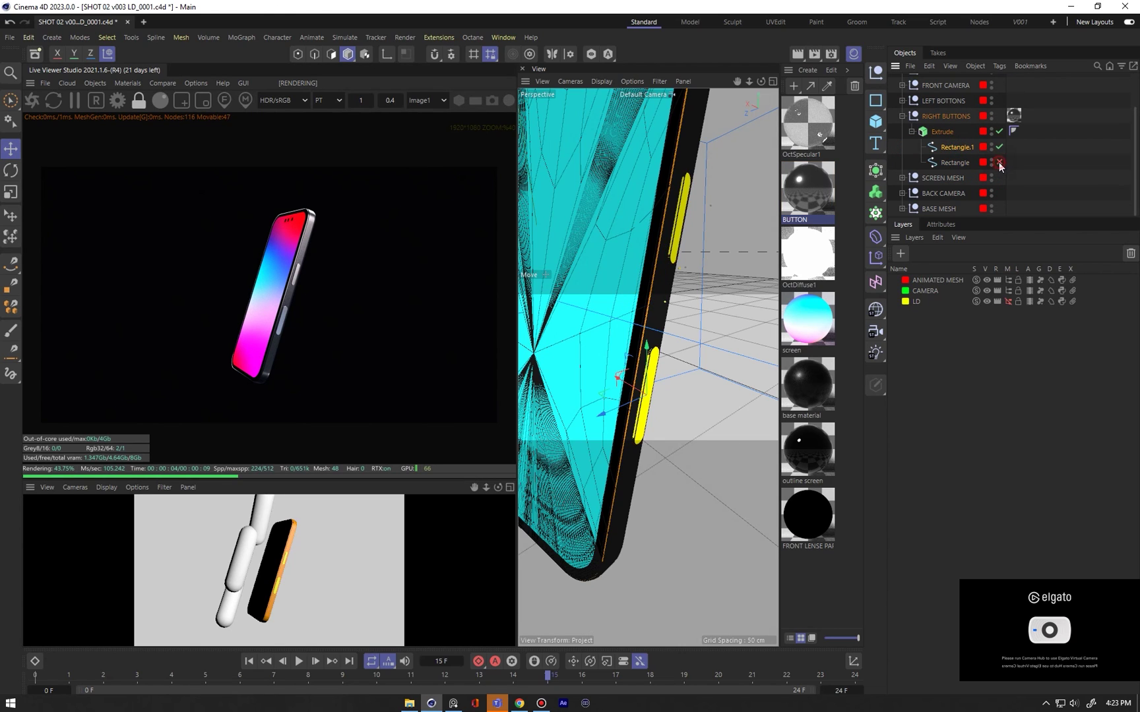
{"action": "left_click", "coordinate": [998, 162]}
{"action": "left_click", "coordinate": [998, 147]}
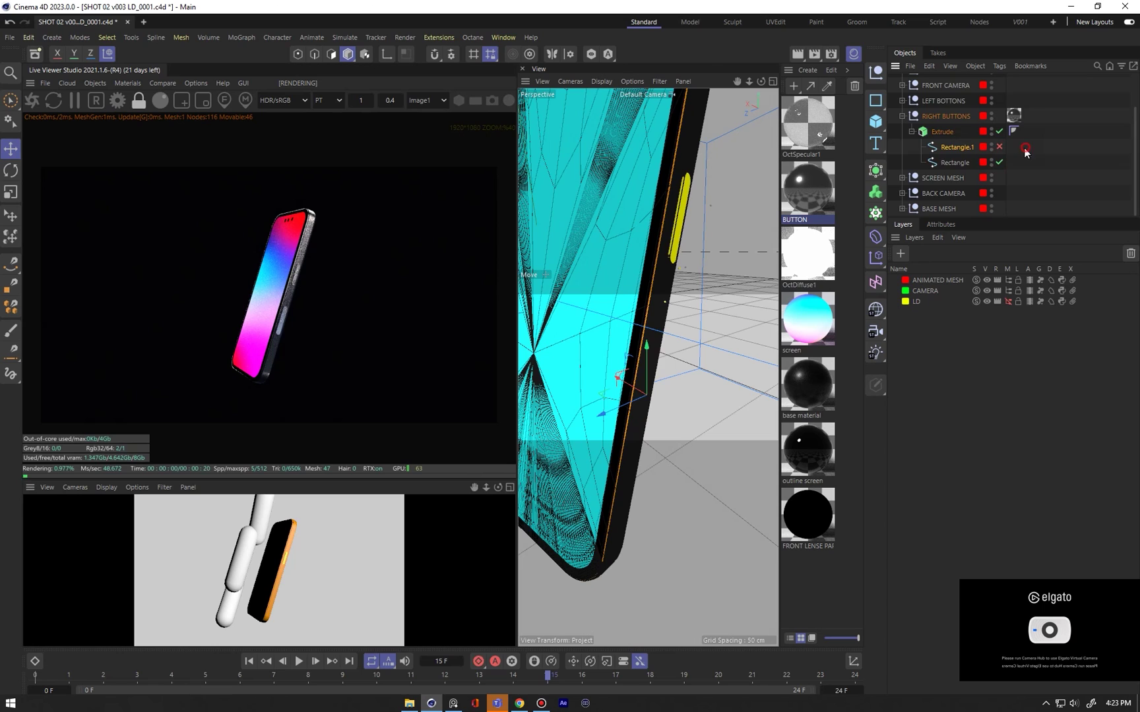
{"action": "left_click", "coordinate": [902, 116]}
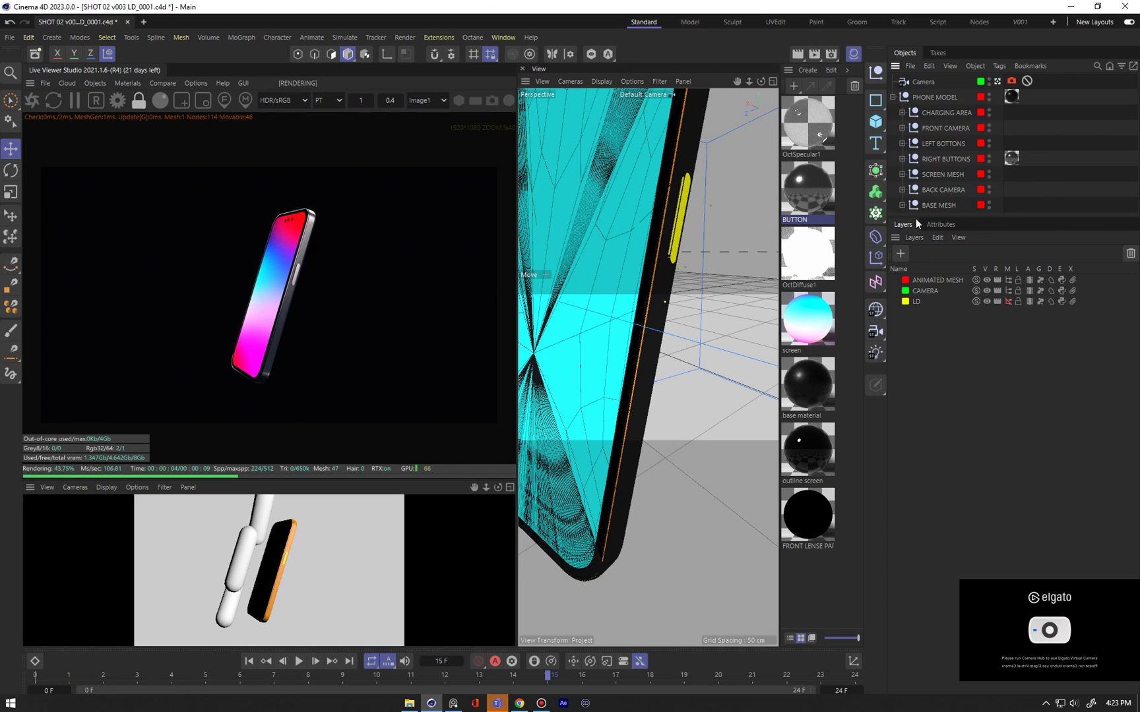
Duplicate the extrude inside RIGHT BUTTONS, then disable Rectangle and enable Rectangle.1 in the copy
{"action": "left_click_drag", "start_coordinate": [914, 217], "coordinate": [930, 403]}
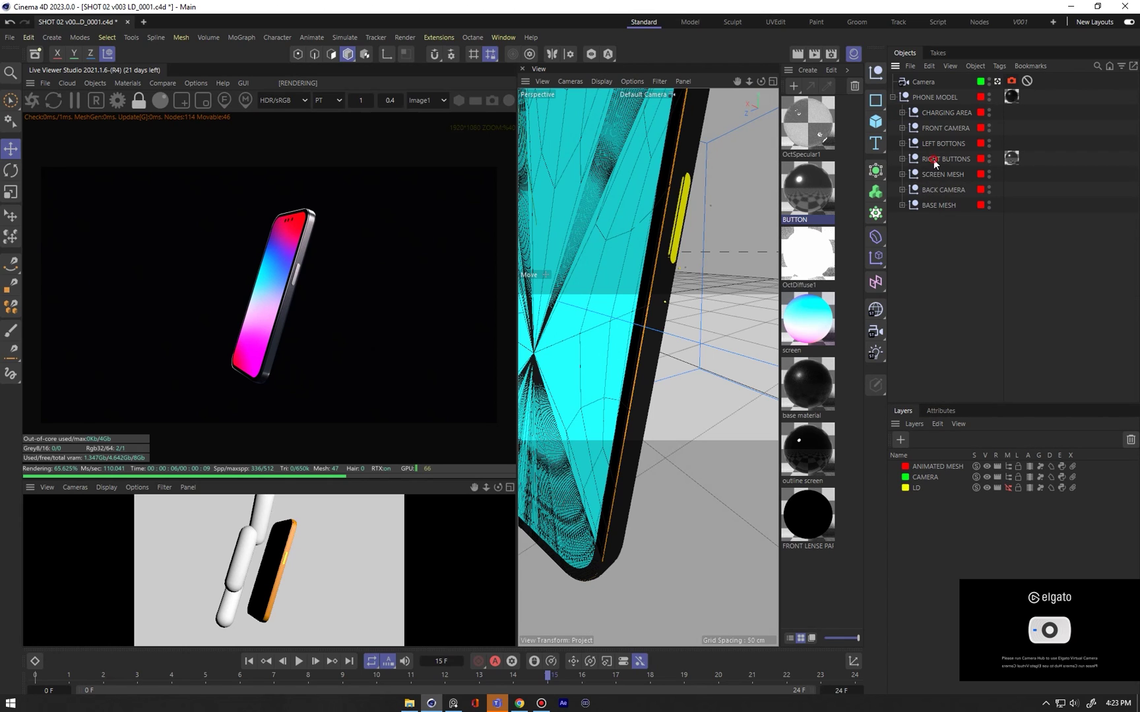
{"action": "left_click", "coordinate": [930, 158]}
{"action": "left_click", "coordinate": [901, 159]}
{"action": "left_click", "coordinate": [942, 177]}
{"action": "left_click_drag", "start_coordinate": [941, 177], "coordinate": [942, 167], "text": "ctrl"}
{"action": "left_click", "coordinate": [1000, 205]}
{"action": "left_click", "coordinate": [999, 190]}
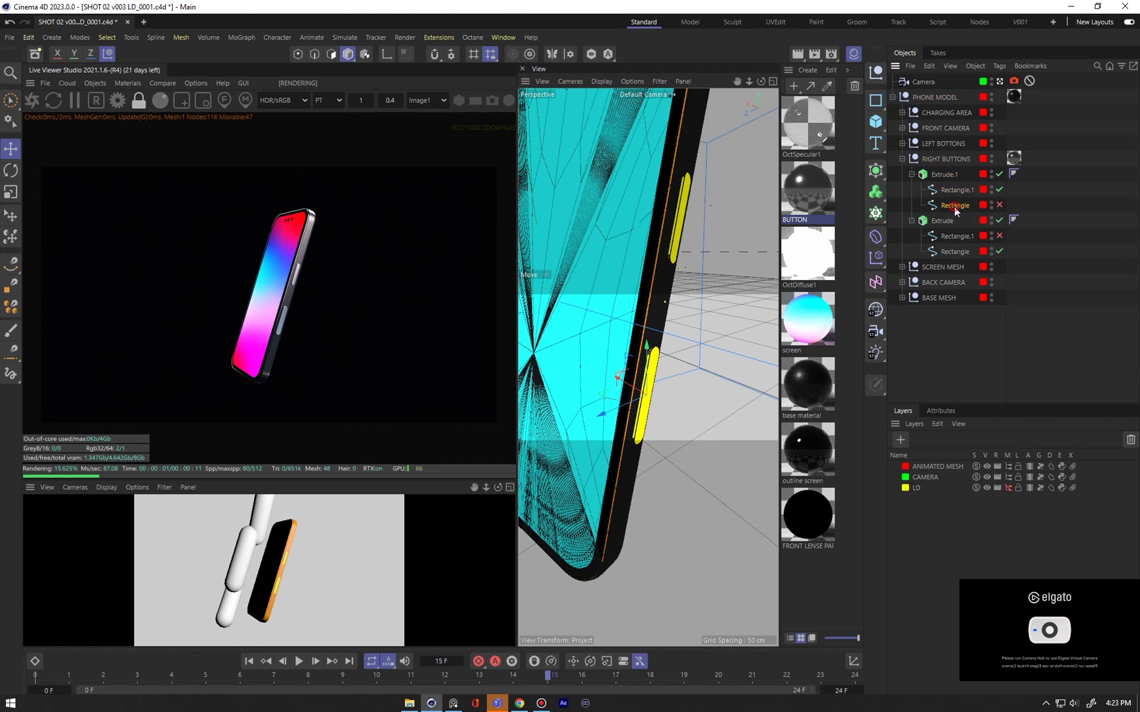
Delete the disabled Rectangle from the duplicated extrude and the disabled Rectangle.1 from the original extrude
{"action": "left_click", "coordinate": [954, 205]}
{"action": "key", "text": "Delete"}
{"action": "left_click", "coordinate": [954, 221]}
{"action": "key", "text": "Delete"}
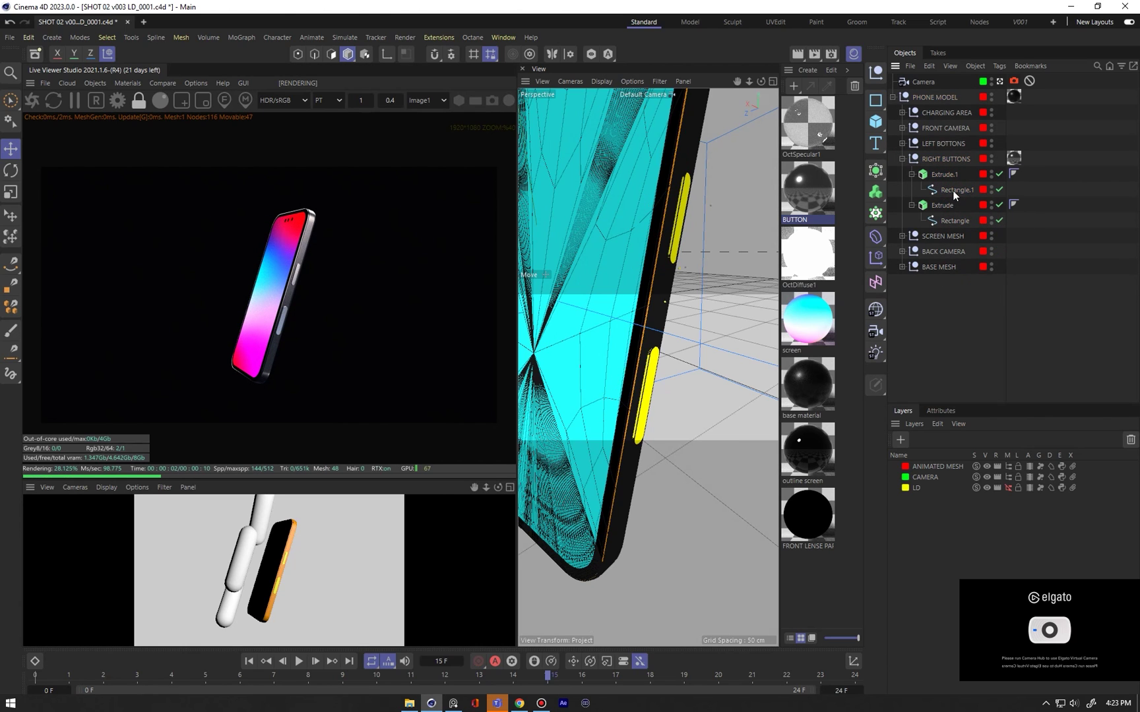
Select the Rectangle.1 spline under the duplicated extrude and frame it in the viewport
{"action": "left_click", "coordinate": [952, 190]}
{"action": "key", "text": "o"}
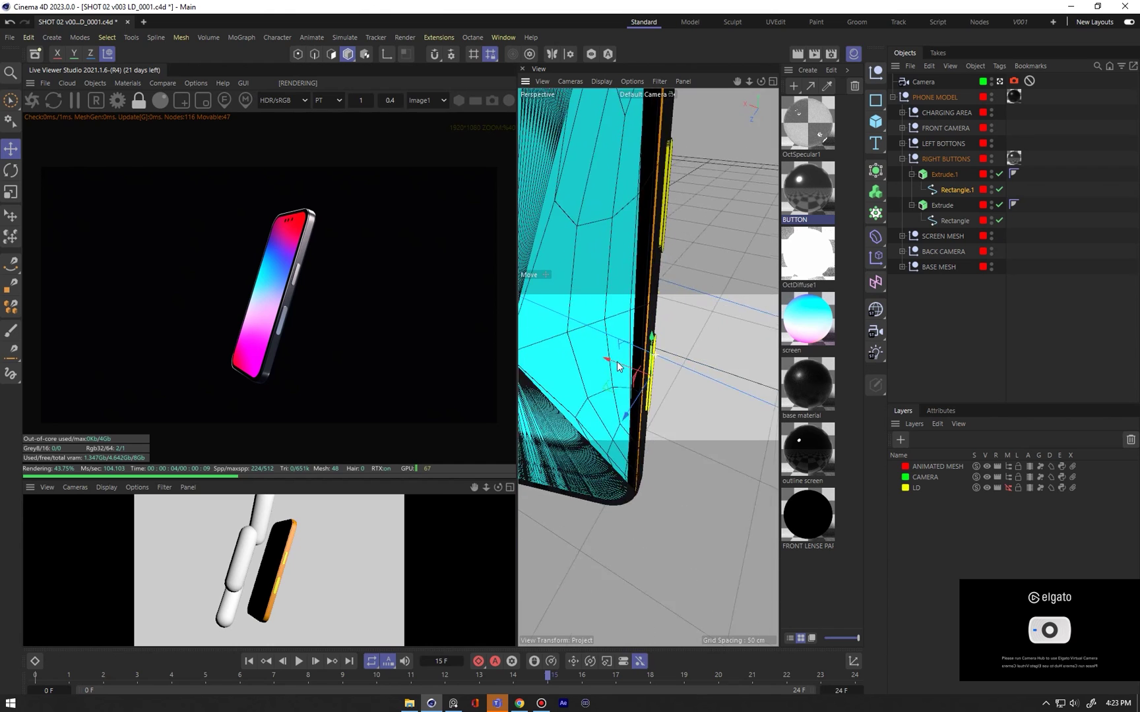
Move the lower side button's Rectangle.1 spline about 1.7 cm along X toward the phone frame and restart the live render
{"action": "key", "text": "w"}
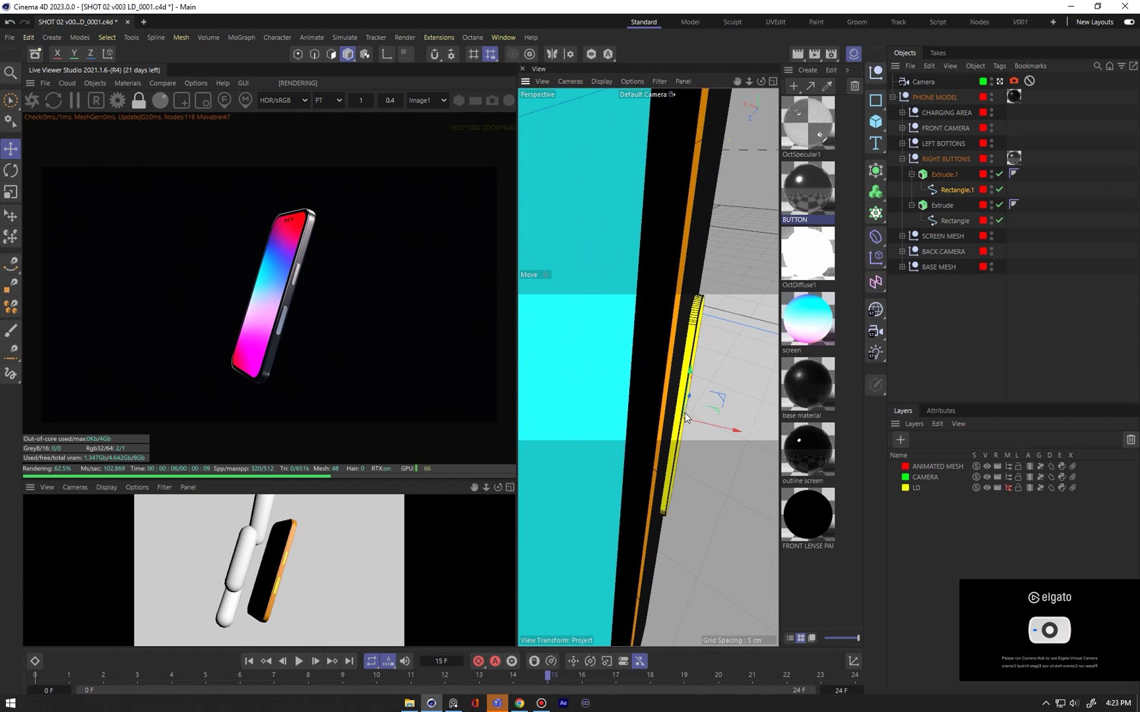
{"action": "left_click_drag", "start_coordinate": [732, 430], "coordinate": [725, 428]}
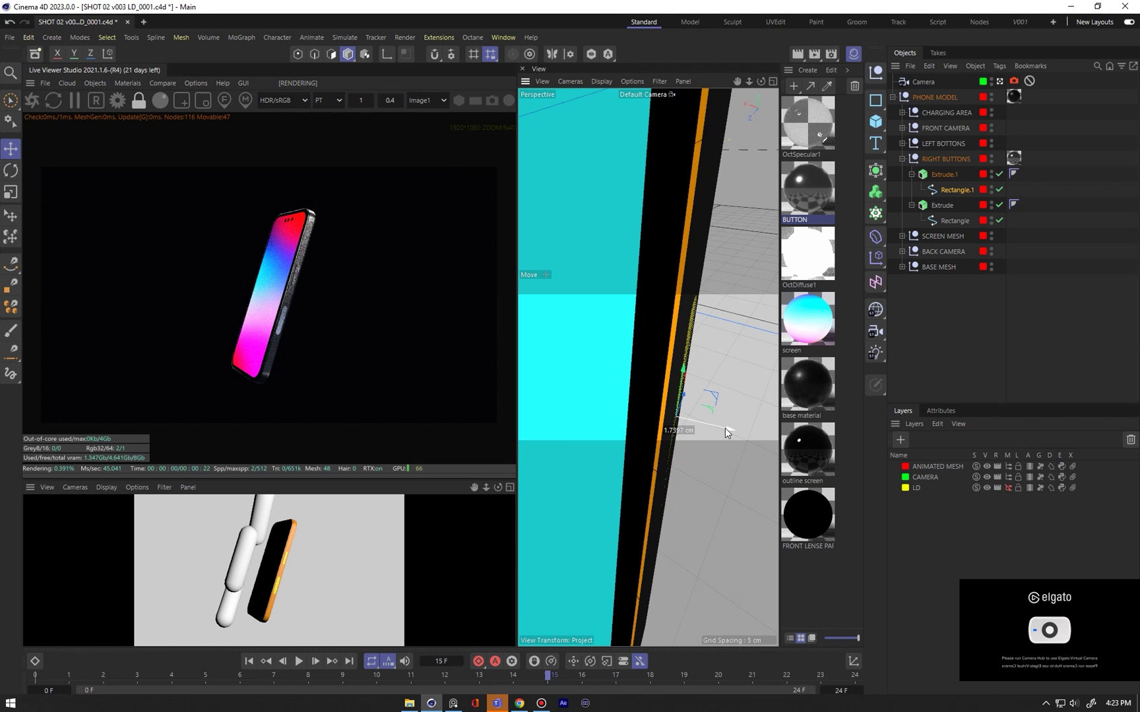
{"action": "left_click_drag", "start_coordinate": [655, 341], "coordinate": [705, 274], "text": "alt"}
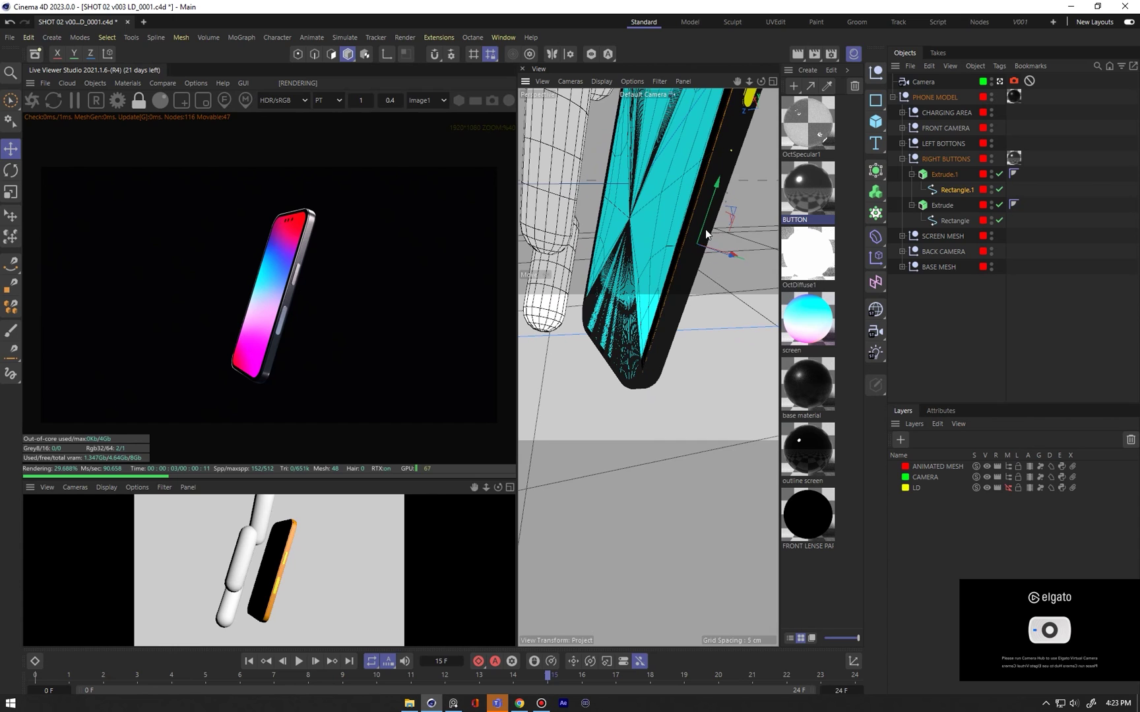
{"action": "left_click_drag", "start_coordinate": [706, 230], "coordinate": [688, 295], "text": "alt"}
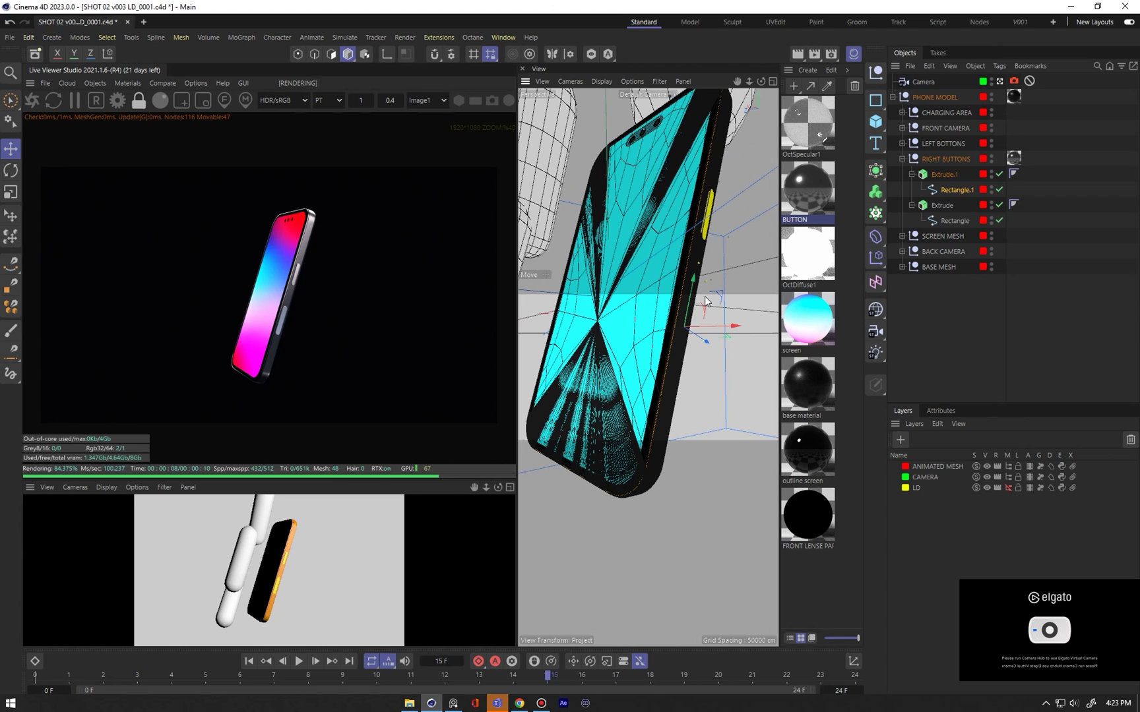
{"action": "left_click_drag", "start_coordinate": [689, 306], "coordinate": [684, 371], "text": "alt"}
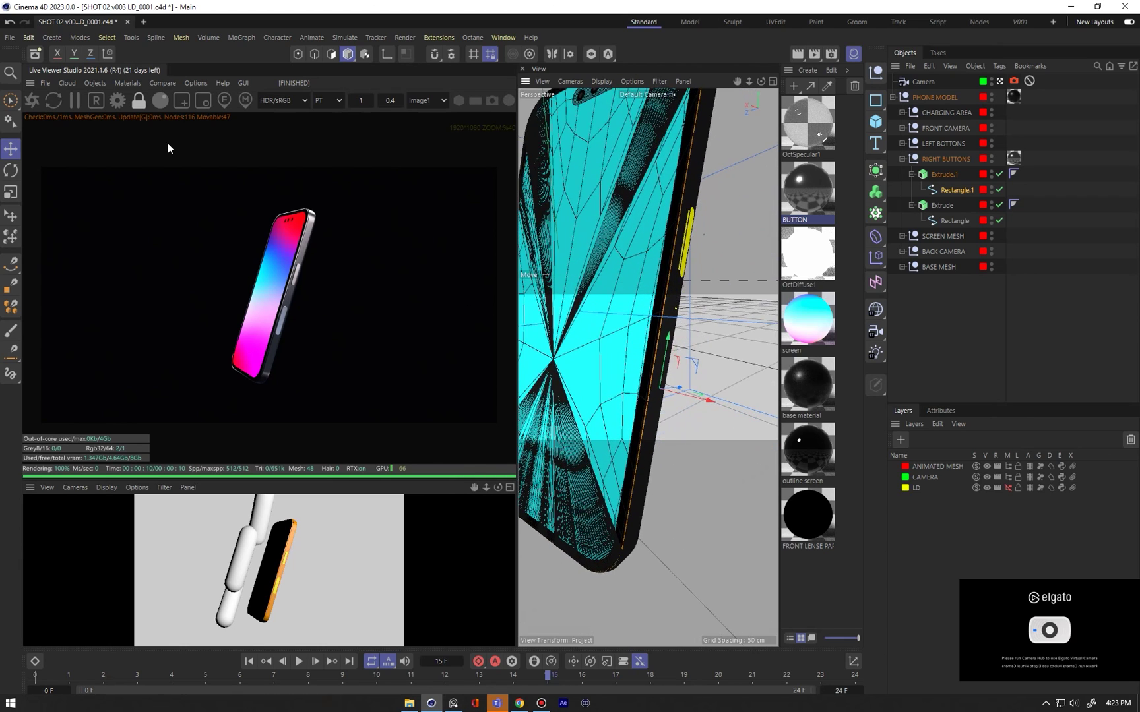
{"action": "left_click", "coordinate": [36, 102]}
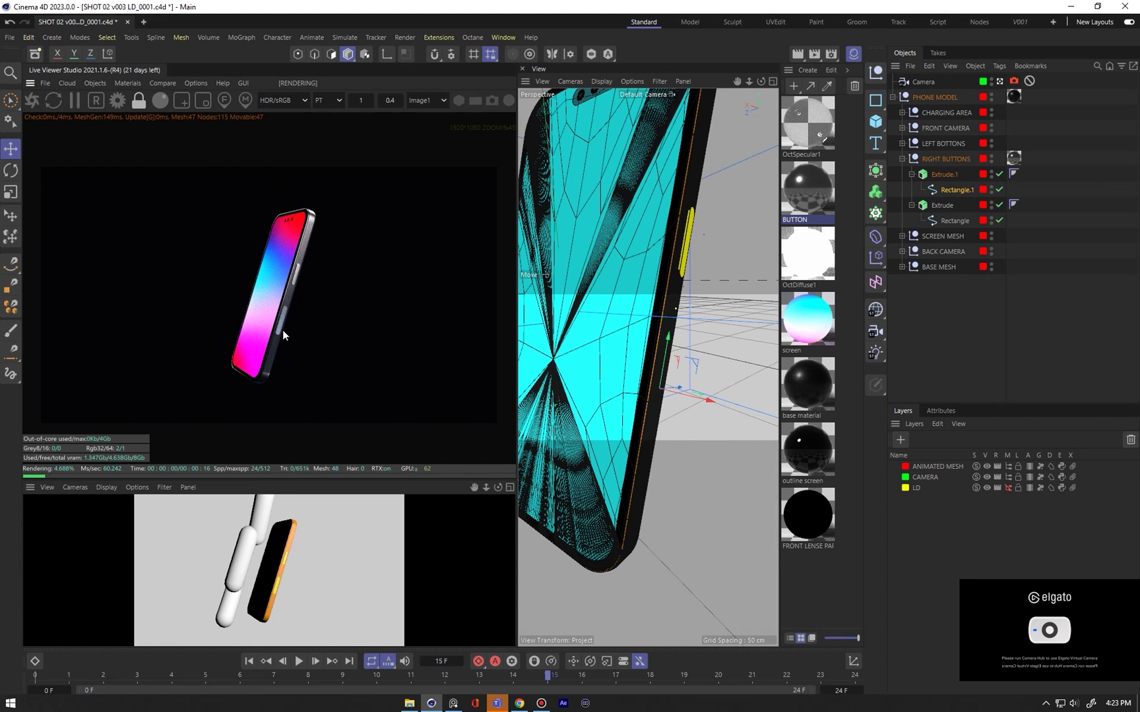
Apply the "base material" to Extrude.1 in the RIGHT BUTTONS group
{"action": "left_click_drag", "start_coordinate": [814, 394], "coordinate": [957, 175]}
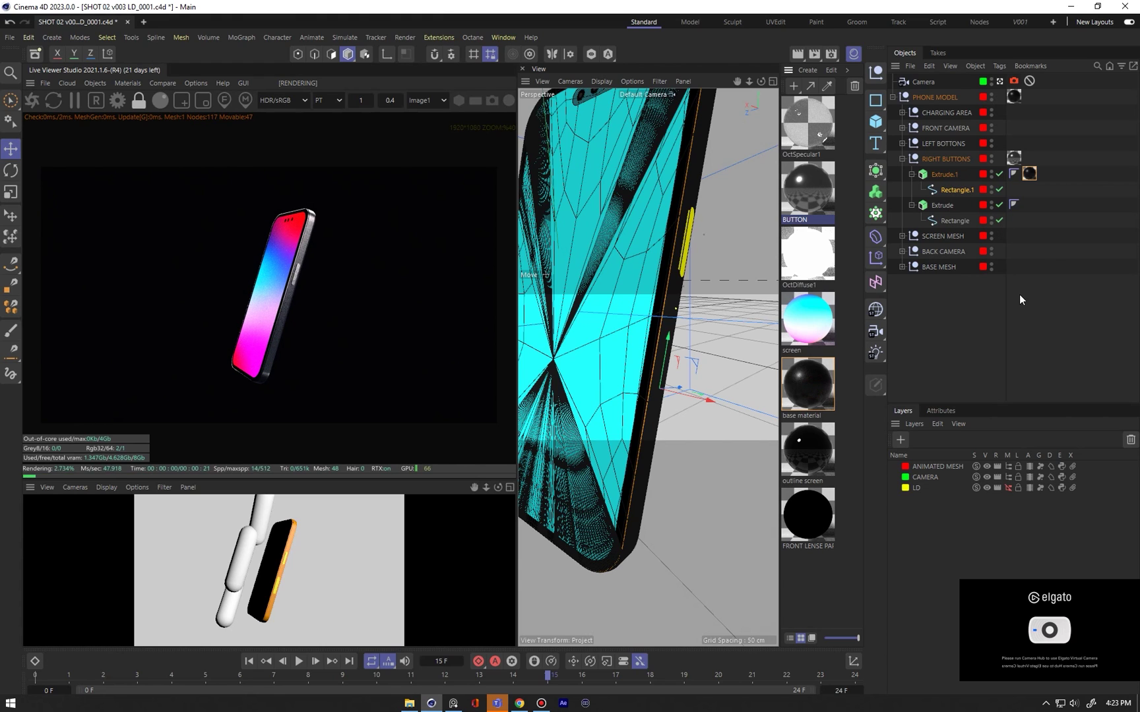
{"action": "left_click", "coordinate": [1054, 319]}
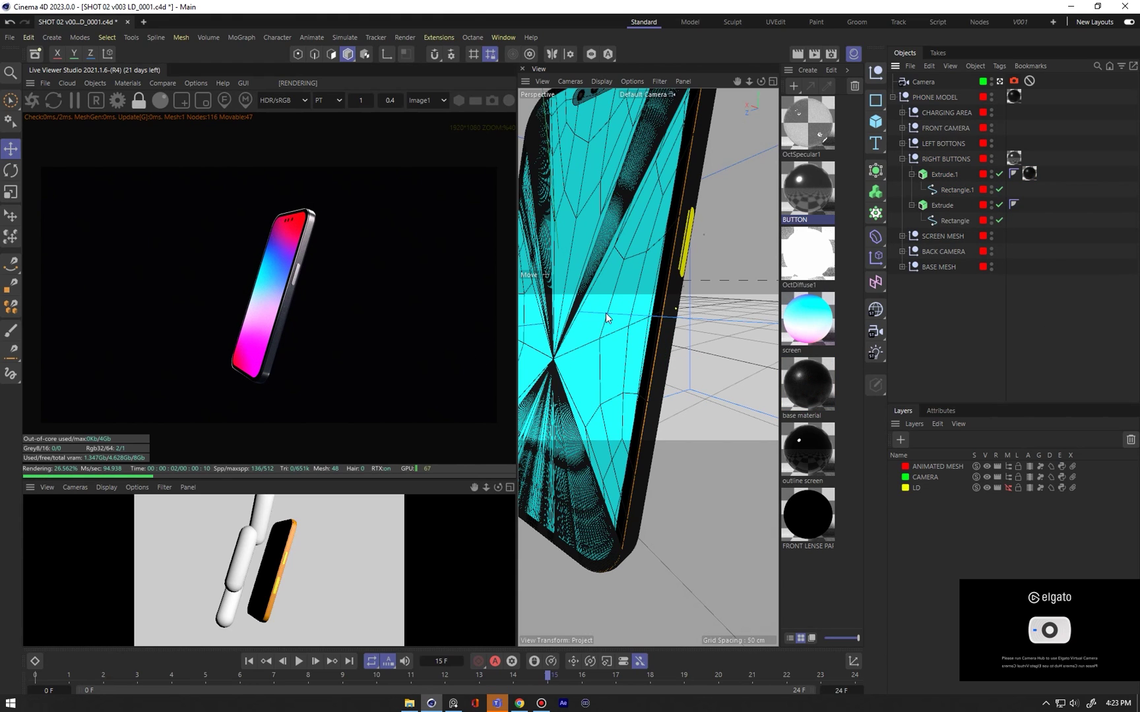
{"action": "left_click_drag", "start_coordinate": [681, 321], "coordinate": [643, 309], "text": "alt"}
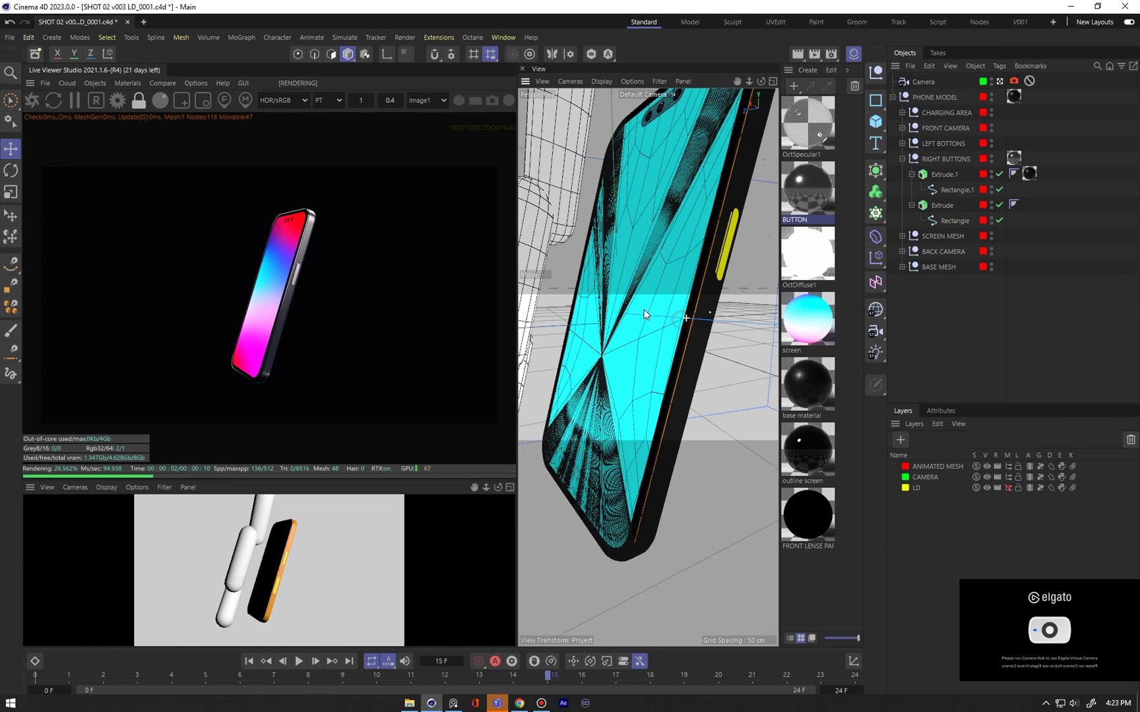
Duplicate the "base material" and rename the copy "5G SURFACE"
{"action": "left_click", "coordinate": [816, 396]}
{"action": "left_click", "coordinate": [803, 192]}
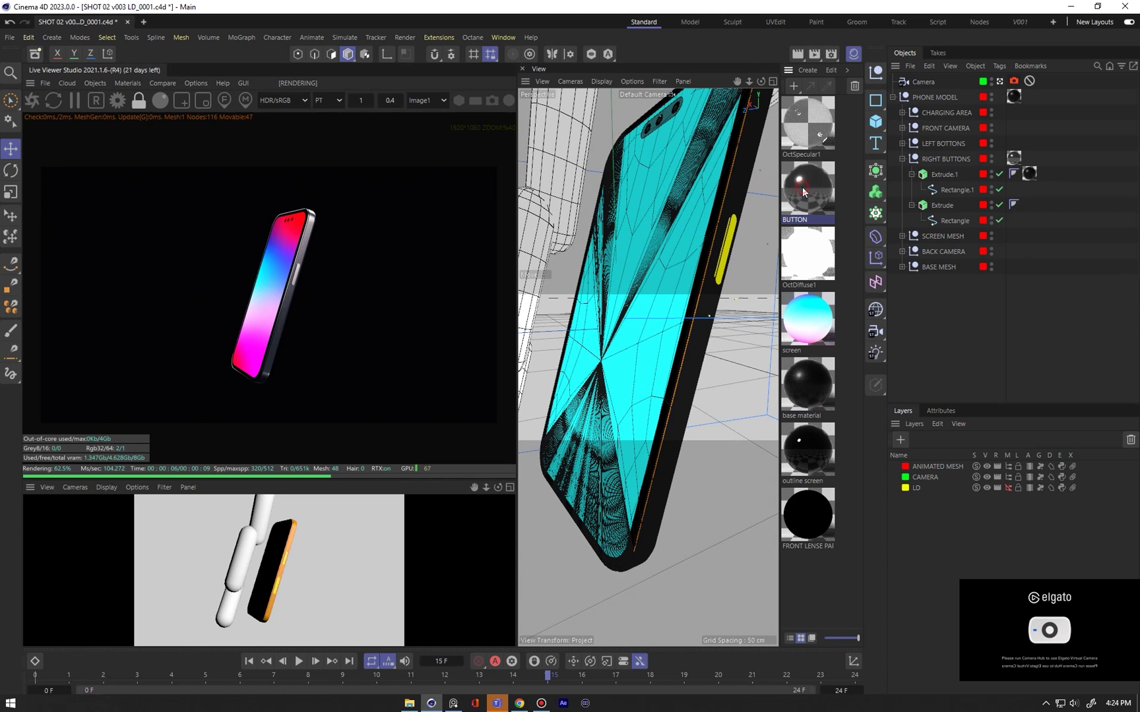
{"action": "double_click", "coordinate": [1033, 175]}
{"action": "left_click_drag", "start_coordinate": [814, 393], "coordinate": [818, 362]}
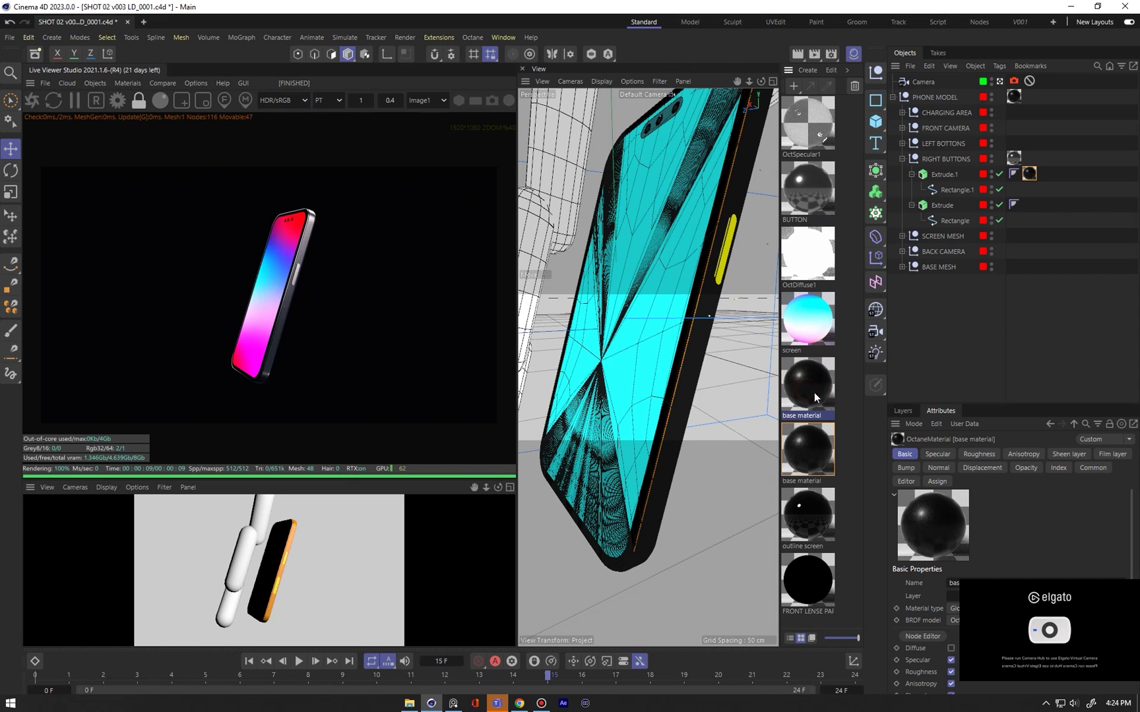
{"action": "left_click", "coordinate": [809, 387]}
{"action": "left_click", "coordinate": [804, 455]}
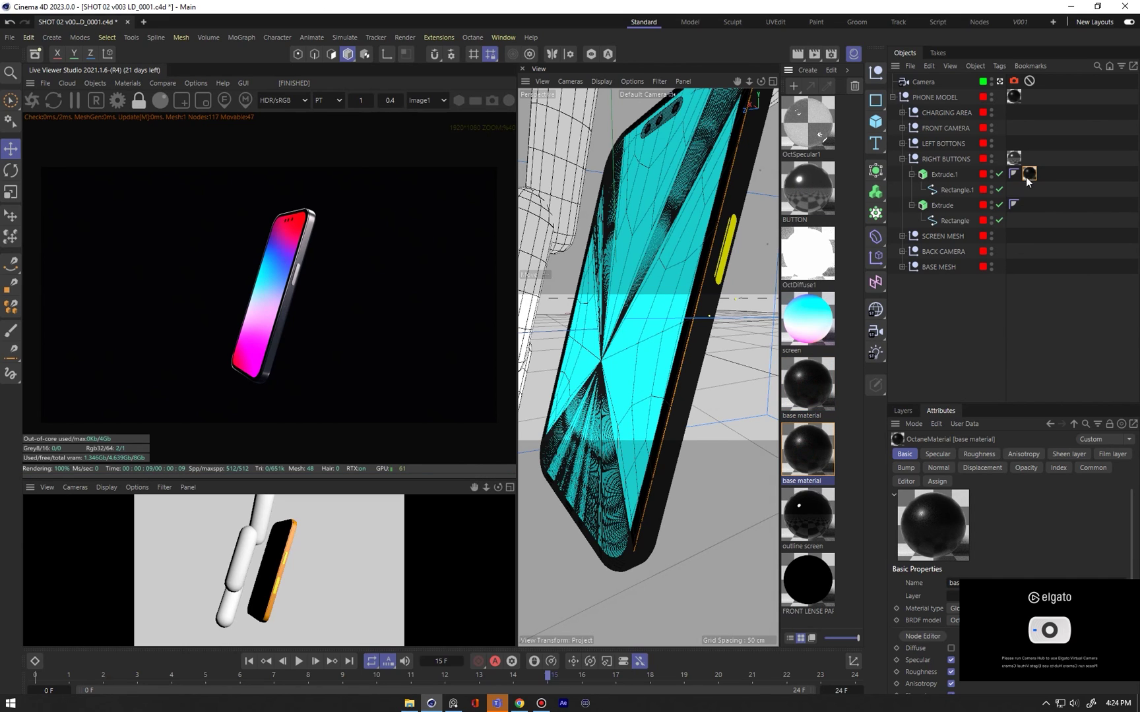
{"action": "double_click", "coordinate": [807, 381]}
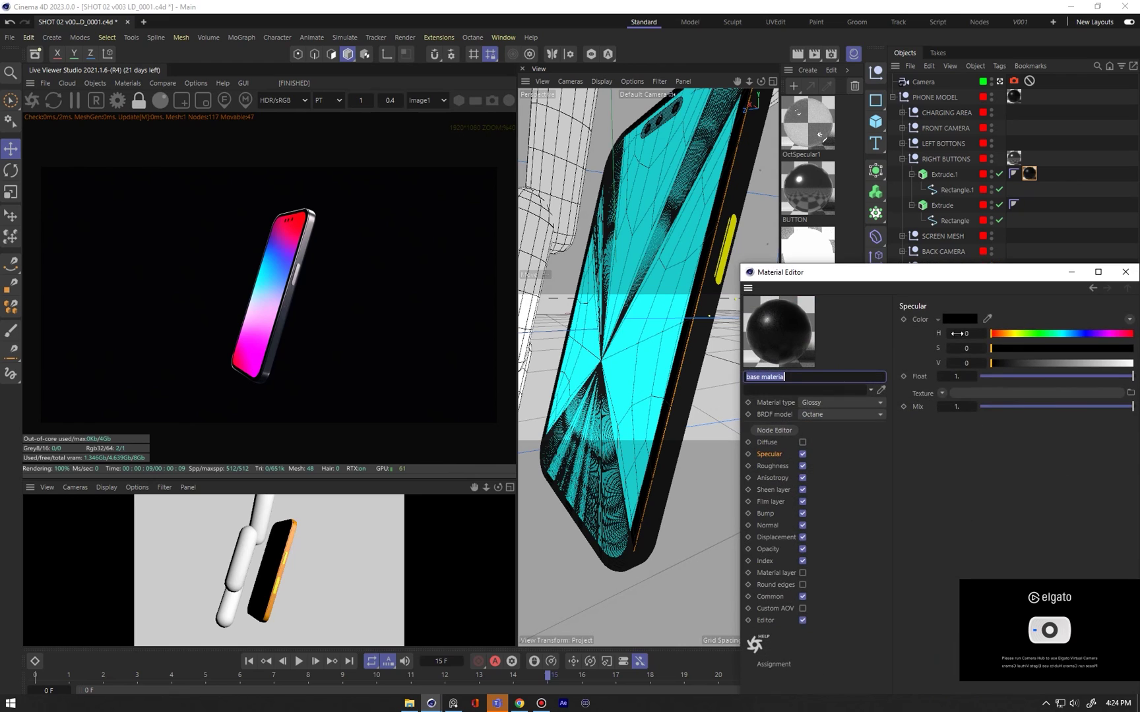
{"action": "left_click", "coordinate": [796, 379]}
{"action": "left_click_drag", "start_coordinate": [792, 377], "coordinate": [653, 384]}
{"action": "type", "text": "5G SURFACE"}
Close the material editor and replace the material assigned to Extrude.1 with "5G SURFACE"
{"action": "left_click_drag", "start_coordinate": [828, 277], "coordinate": [634, 240]}
{"action": "left_click", "coordinate": [931, 236]}
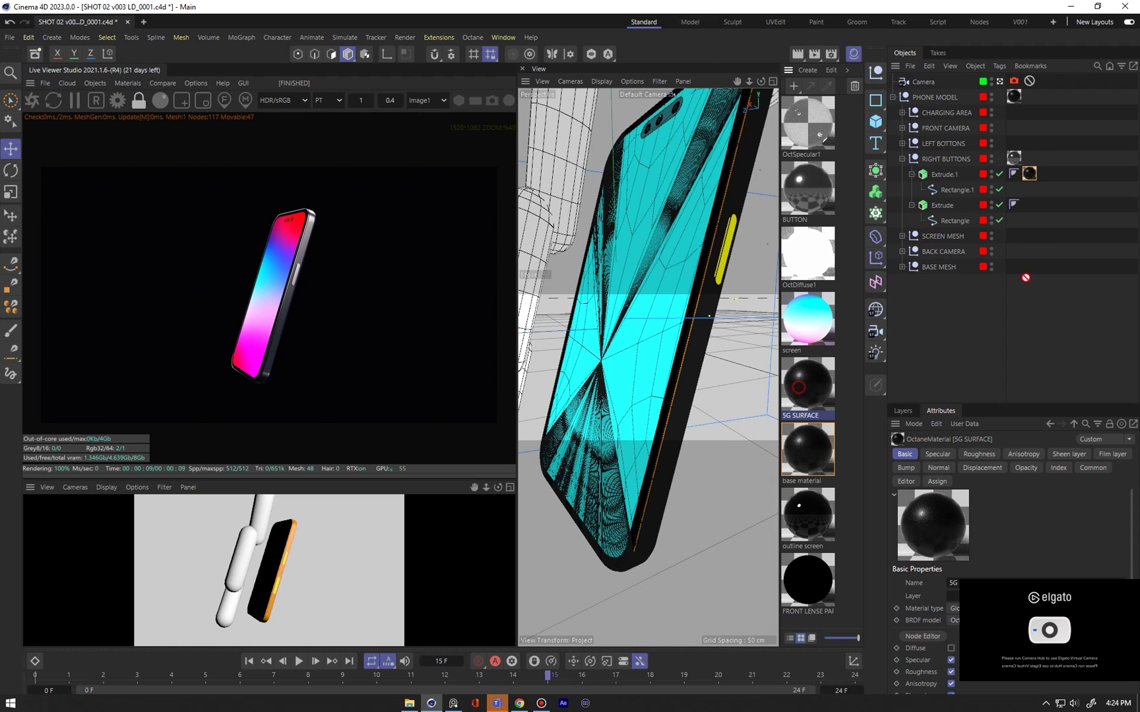
{"action": "left_click_drag", "start_coordinate": [1025, 278], "coordinate": [1032, 176]}
Raise the roughness float of the "5G SURFACE" material to about 0.75
{"action": "double_click", "coordinate": [798, 388]}
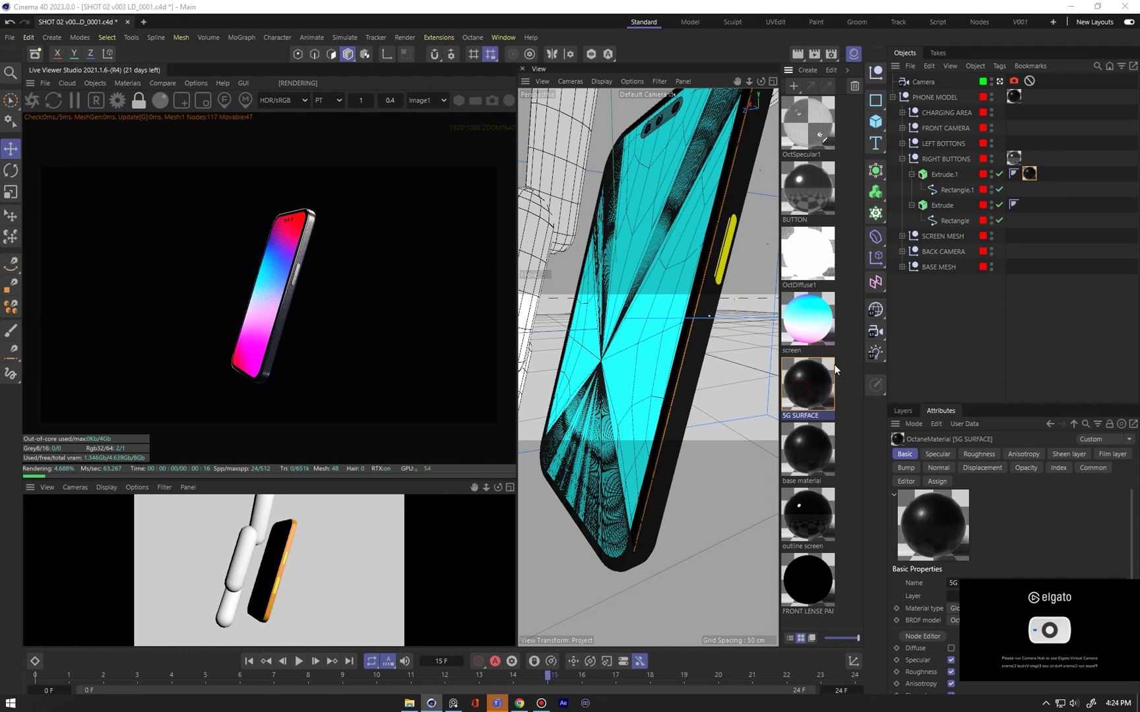
{"action": "left_click_drag", "start_coordinate": [868, 272], "coordinate": [752, 181]}
{"action": "left_click", "coordinate": [655, 363]}
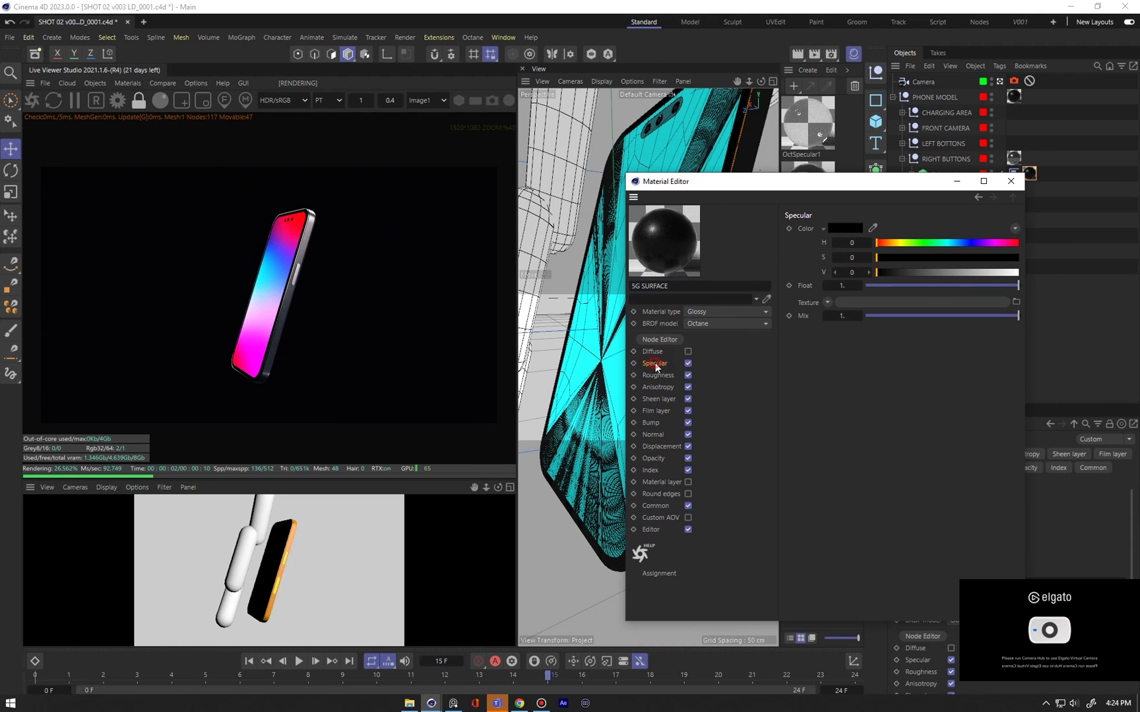
{"action": "left_click", "coordinate": [655, 376]}
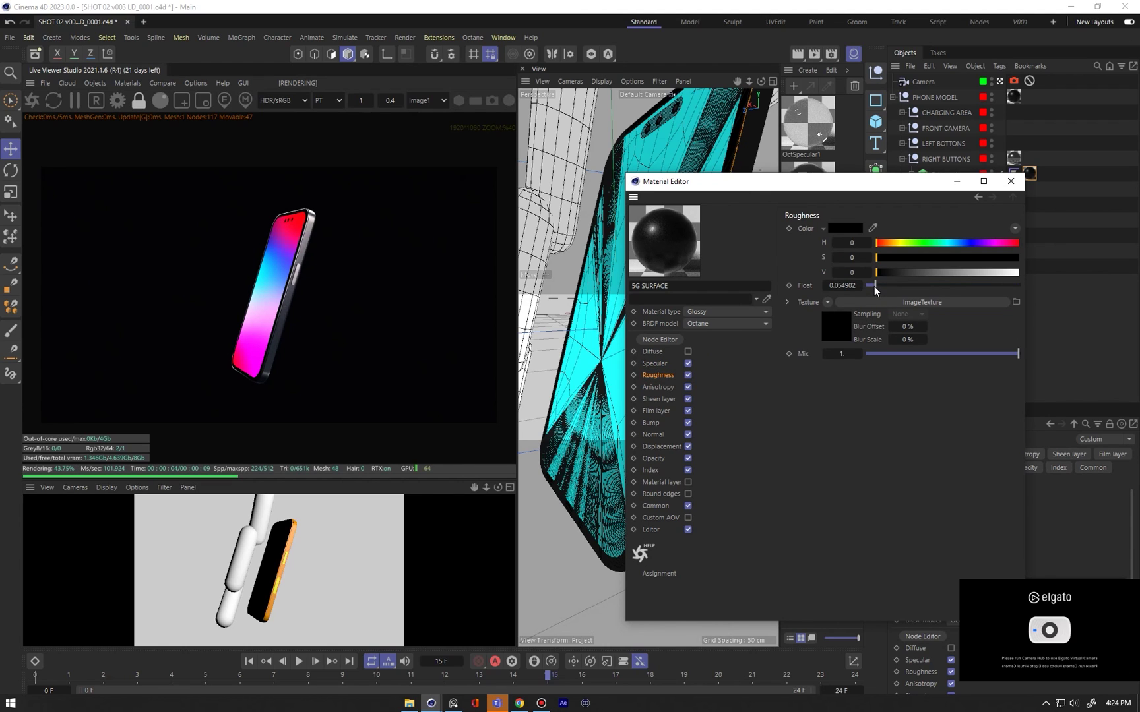
{"action": "left_click_drag", "start_coordinate": [873, 286], "coordinate": [980, 287]}
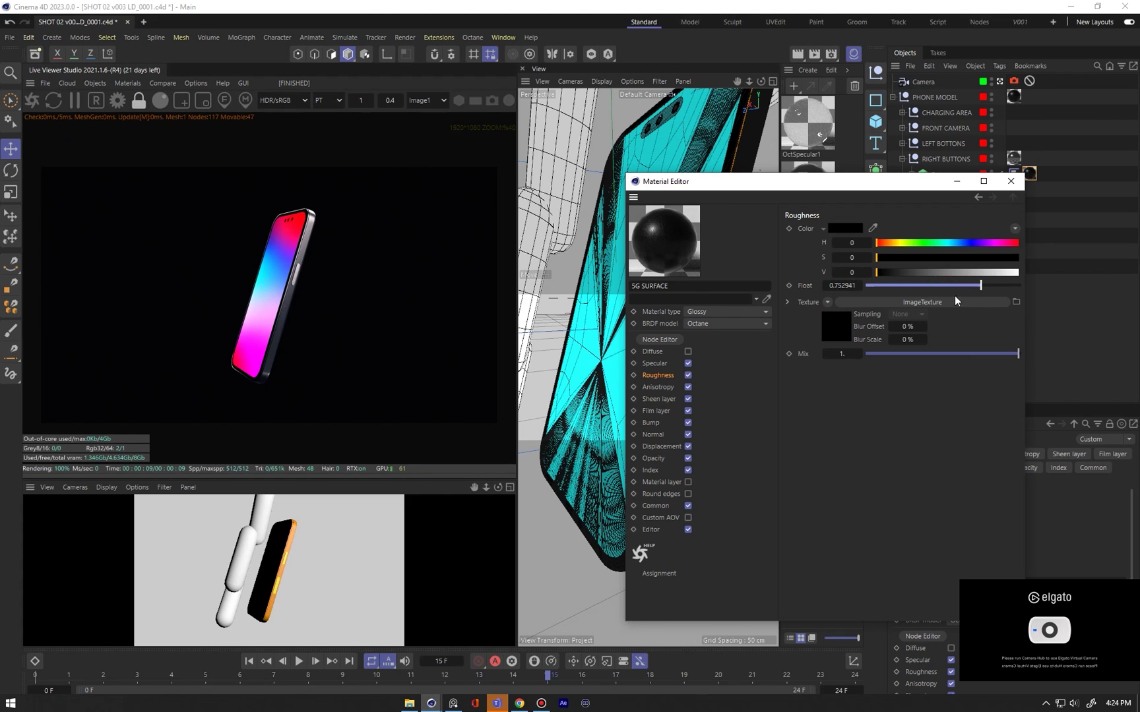
Lower the specular float of the "5G SURFACE" material to about 0.64 and close the material editor
{"action": "left_click", "coordinate": [662, 365]}
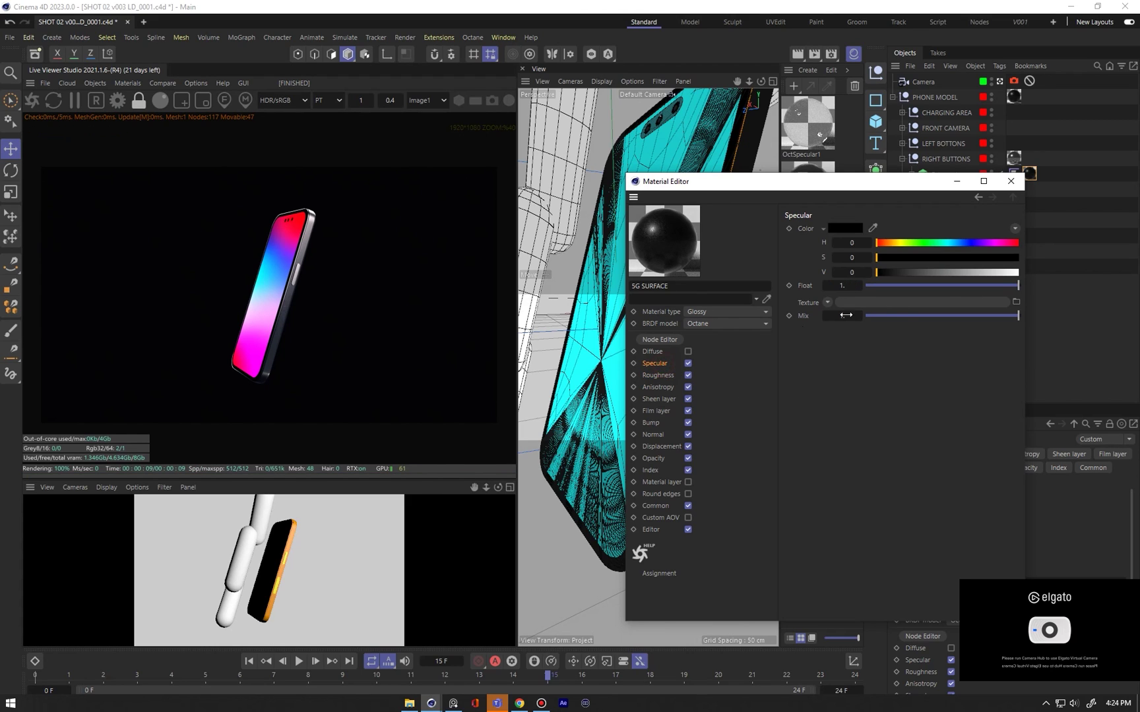
{"action": "mouse_move", "coordinate": [997, 286]}
{"action": "left_mouse_down"}
{"action": "mouse_move", "coordinate": [1009, 285]}
{"action": "mouse_move", "coordinate": [983, 289]}
{"action": "left_mouse_up"}
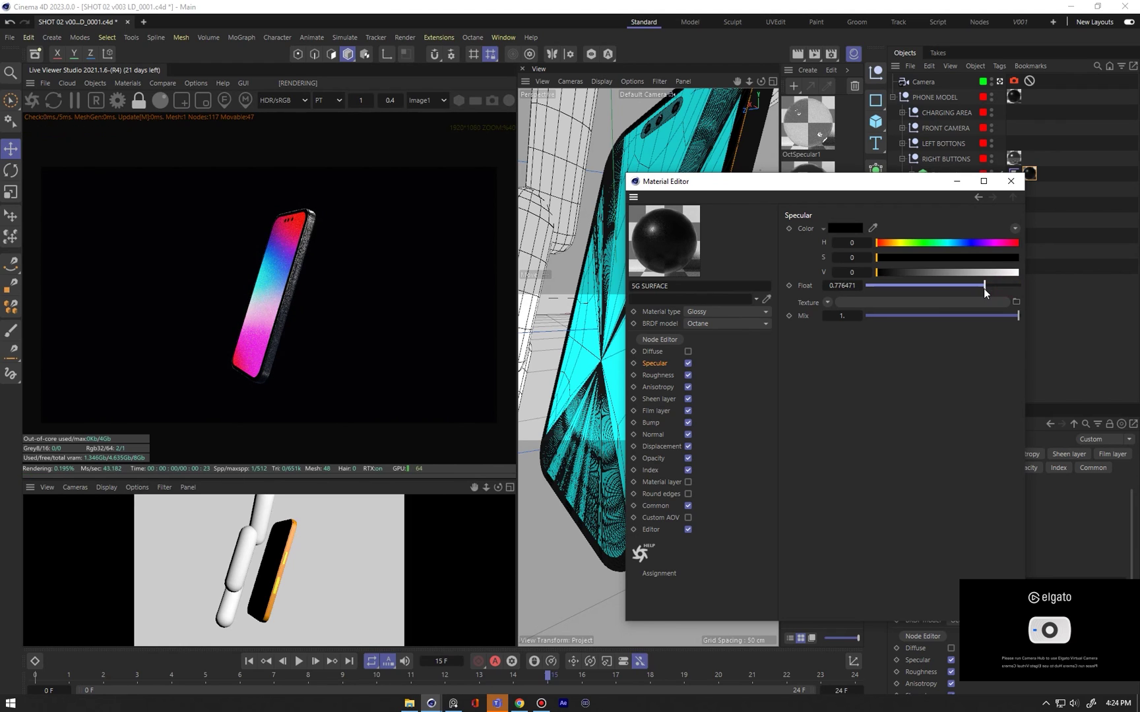
{"action": "left_click", "coordinate": [917, 285]}
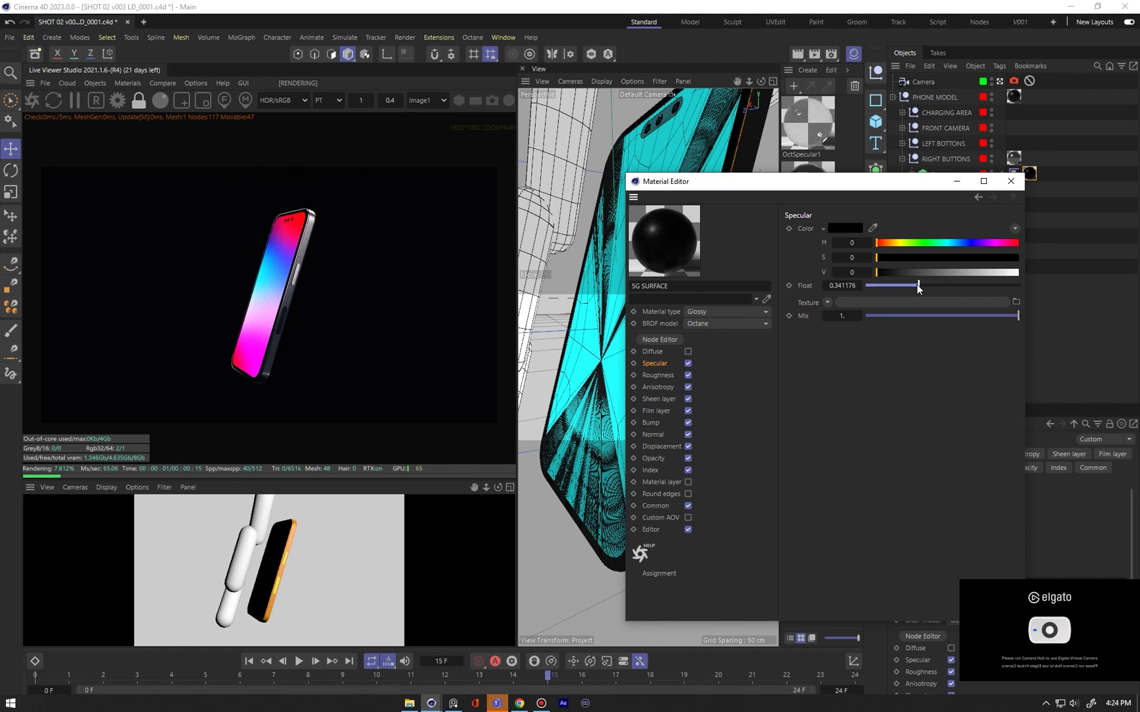
{"action": "left_click_drag", "start_coordinate": [916, 284], "coordinate": [958, 282]}
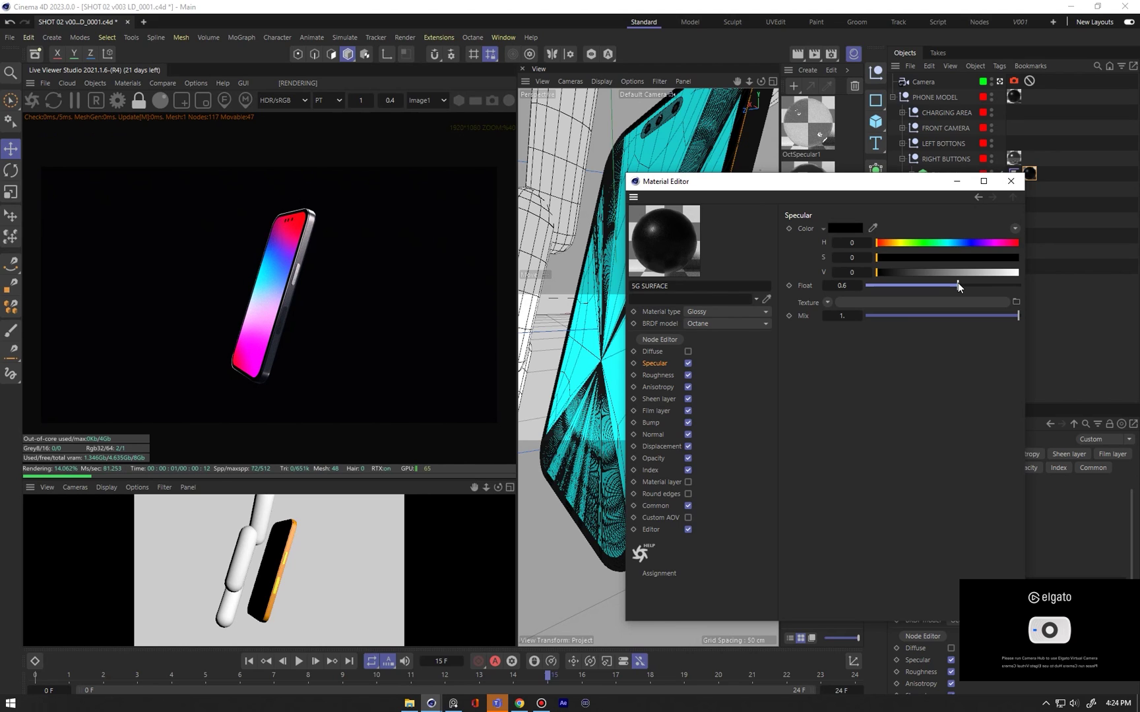
{"action": "left_click_drag", "start_coordinate": [958, 282], "coordinate": [862, 268]}
{"action": "left_click", "coordinate": [904, 271]}
{"action": "left_click", "coordinate": [542, 703]}
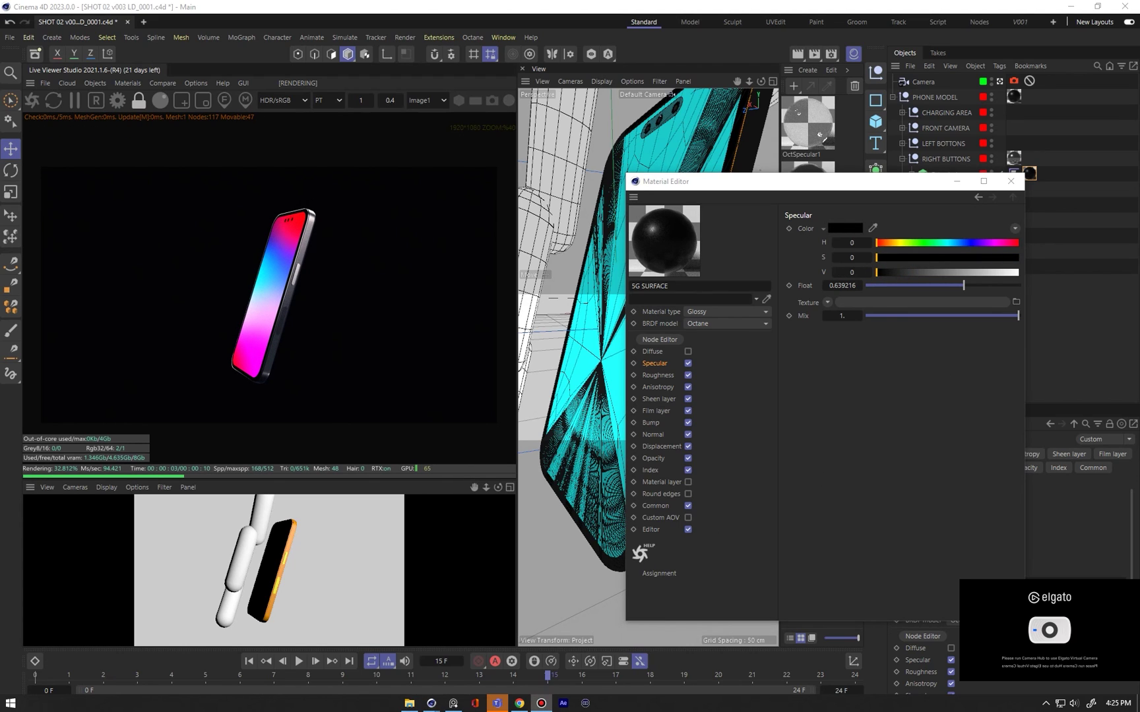
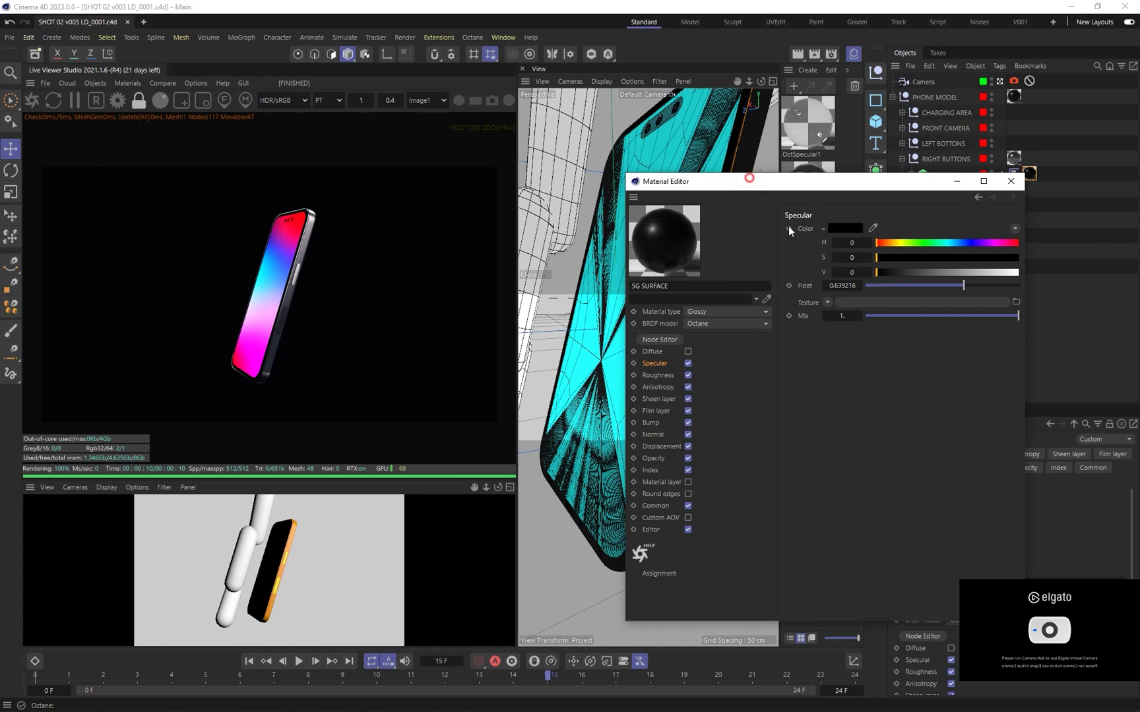
{"action": "left_click_drag", "start_coordinate": [745, 180], "coordinate": [879, 237]}
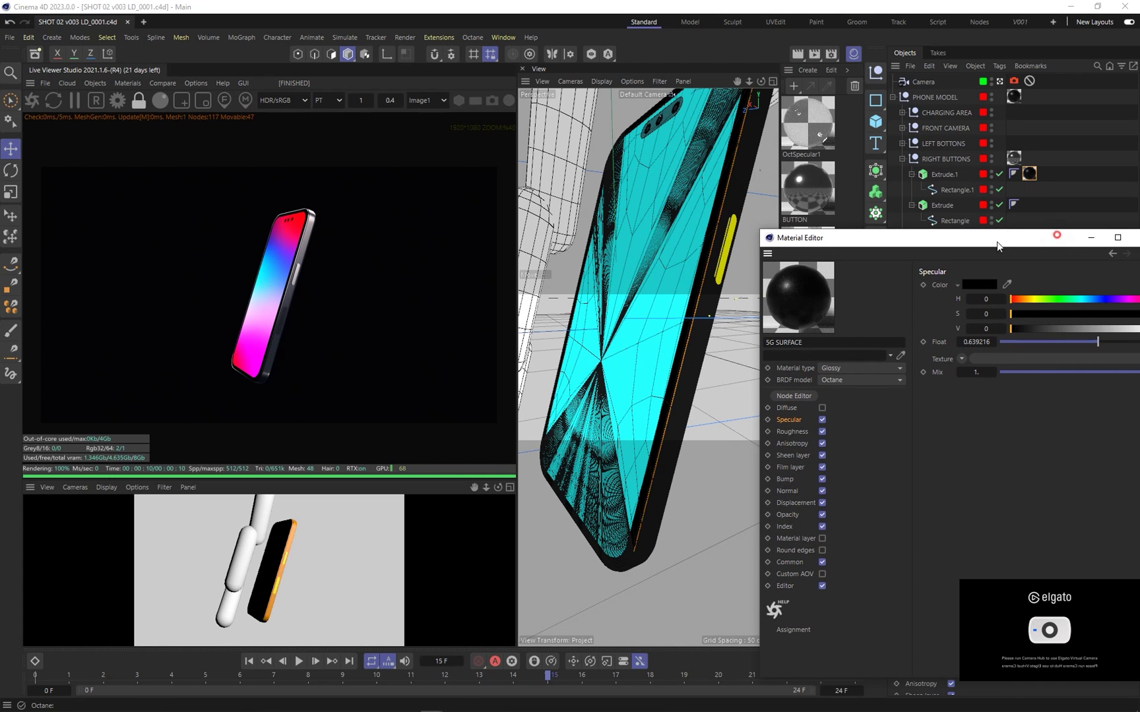
{"action": "left_click_drag", "start_coordinate": [1055, 239], "coordinate": [925, 229]}
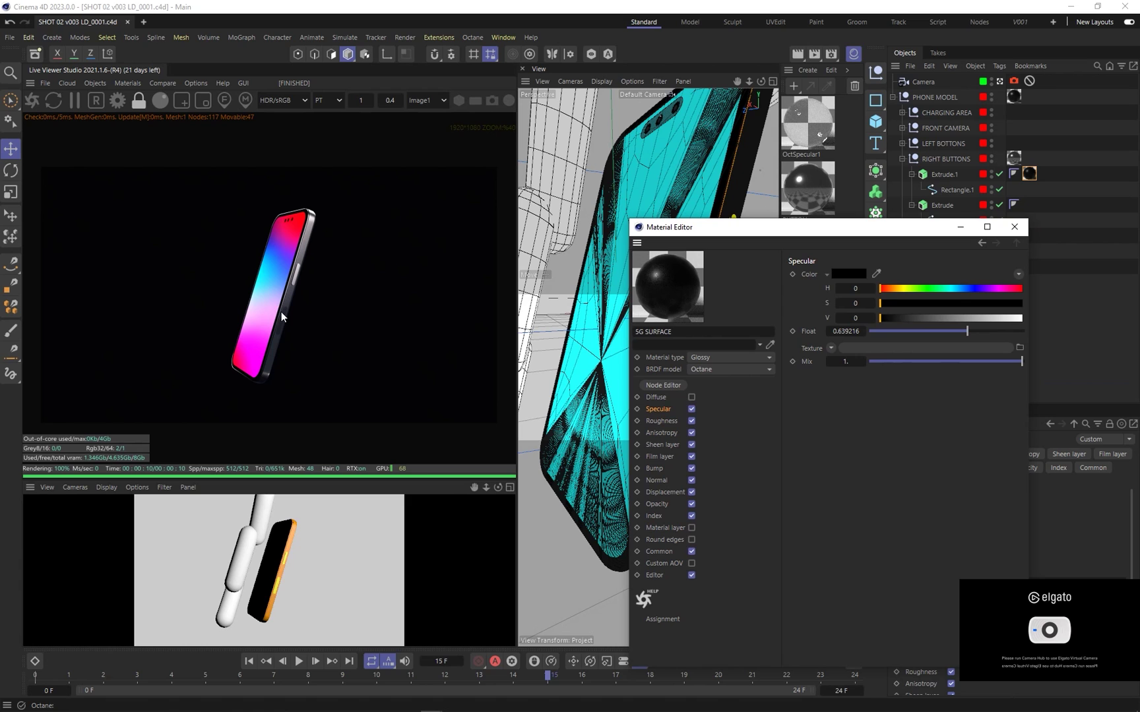
{"action": "left_click", "coordinate": [1011, 231]}
{"action": "left_click", "coordinate": [1018, 228]}
Select the Rectangle.1 spline under Extrude.1 and nudge it slightly along X, bringing the 5G surface level with the phone's side frame
{"action": "left_click_drag", "start_coordinate": [654, 319], "coordinate": [684, 321], "text": "alt"}
{"action": "right_click_drag", "start_coordinate": [684, 321], "coordinate": [717, 323], "text": "alt"}
{"action": "left_click_drag", "start_coordinate": [618, 379], "coordinate": [654, 406], "text": "alt"}
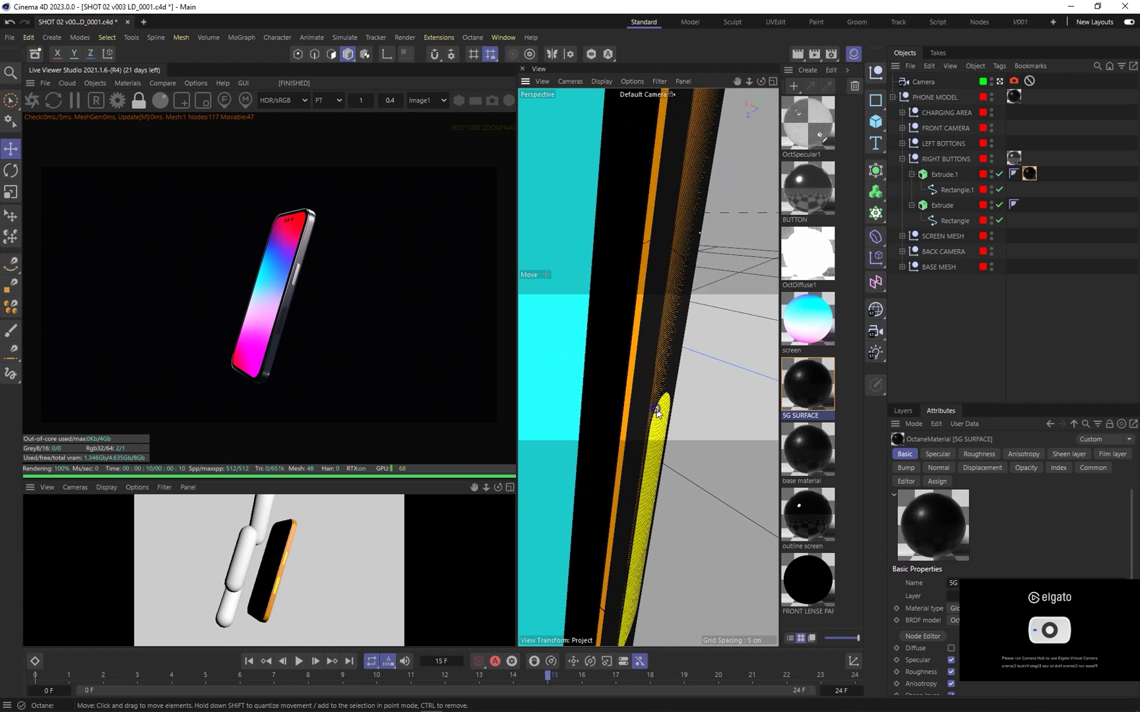
{"action": "right_click_drag", "start_coordinate": [654, 409], "coordinate": [664, 422], "text": "alt"}
{"action": "left_click", "coordinate": [664, 422]}
{"action": "left_click_drag", "start_coordinate": [664, 422], "coordinate": [695, 282], "text": "alt"}
{"action": "left_click", "coordinate": [943, 191]}
{"action": "left_click_drag", "start_coordinate": [689, 396], "coordinate": [647, 415], "text": "alt"}
{"action": "right_click_drag", "start_coordinate": [643, 419], "coordinate": [672, 436], "text": "alt"}
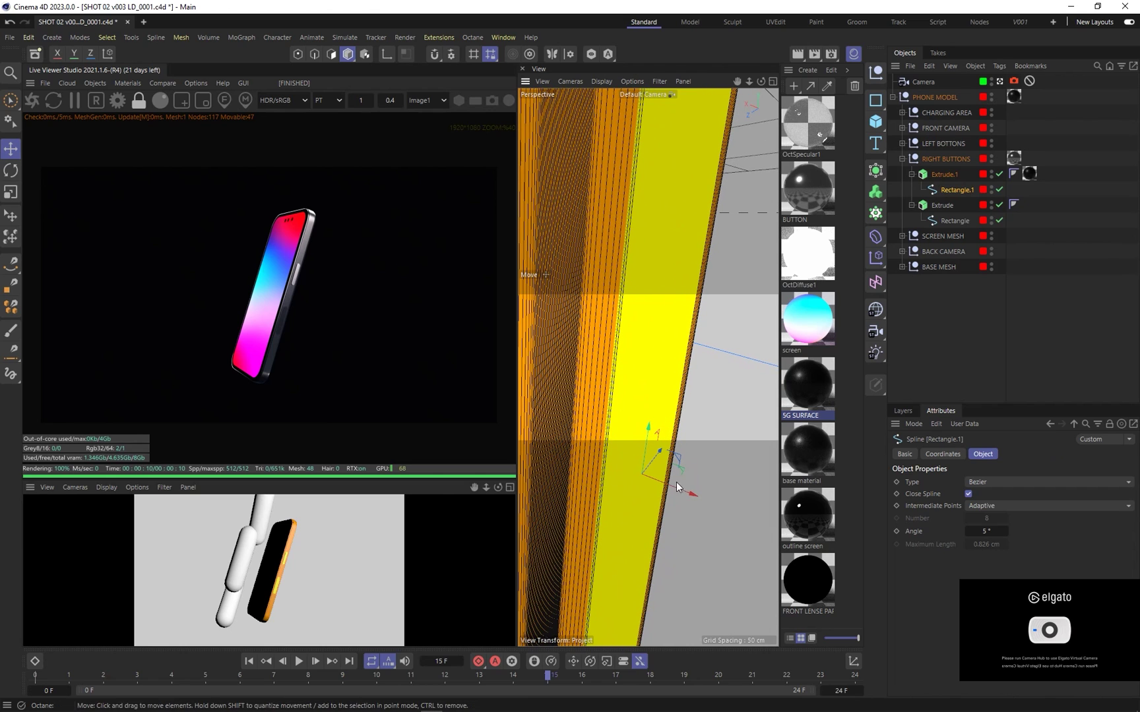
{"action": "left_click_drag", "start_coordinate": [676, 487], "coordinate": [663, 439], "text": "alt"}
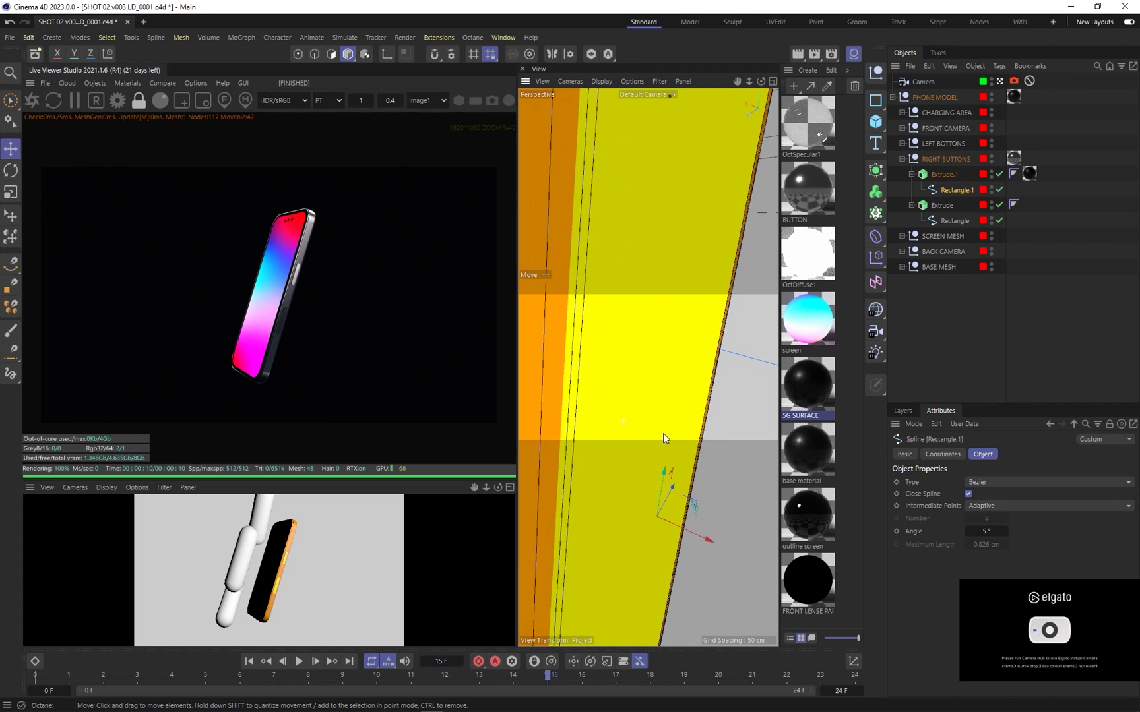
{"action": "left_click_drag", "start_coordinate": [704, 537], "coordinate": [703, 535]}
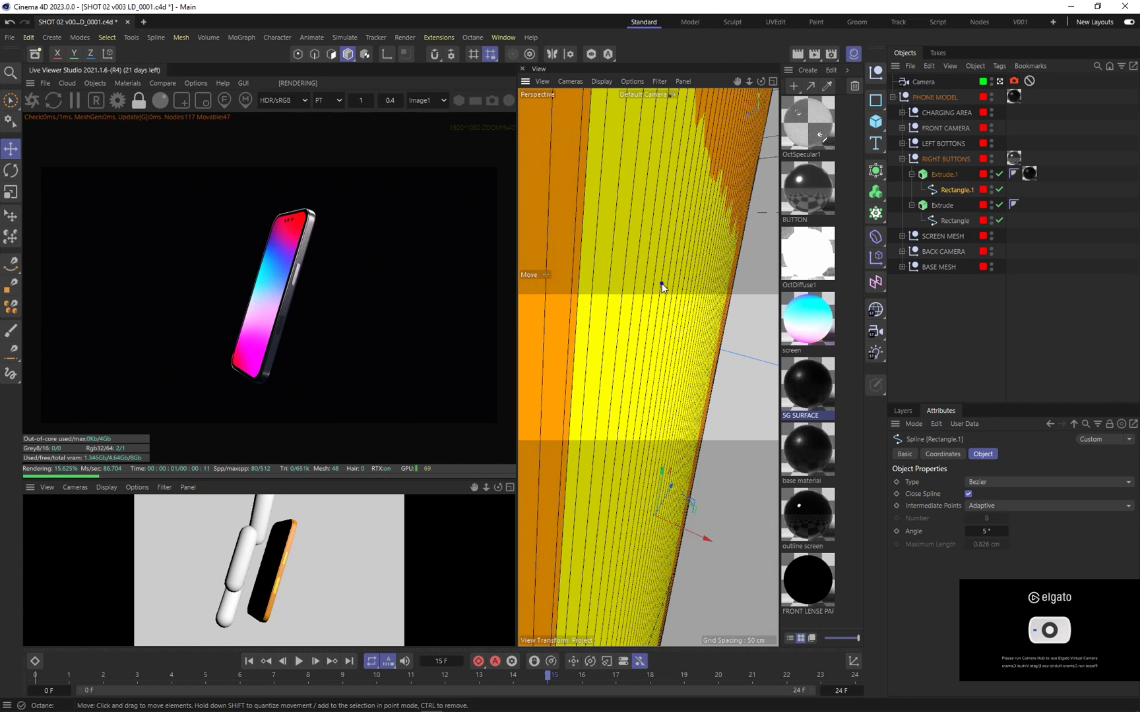
Fine-tune the Rectangle.1 spline's depth against the side frame and check how the 5G surface sits there
{"action": "left_click_drag", "start_coordinate": [661, 284], "coordinate": [662, 290], "text": "alt"}
{"action": "left_click_drag", "start_coordinate": [673, 381], "coordinate": [666, 381], "text": "alt"}
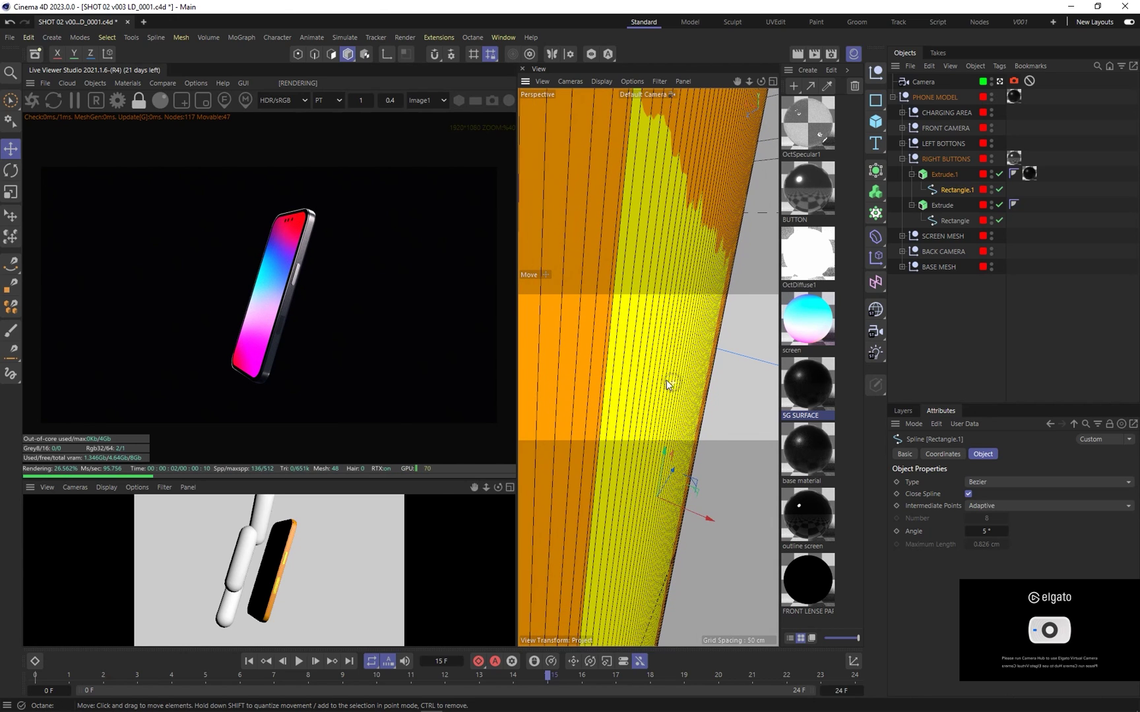
{"action": "left_click", "coordinate": [669, 503]}
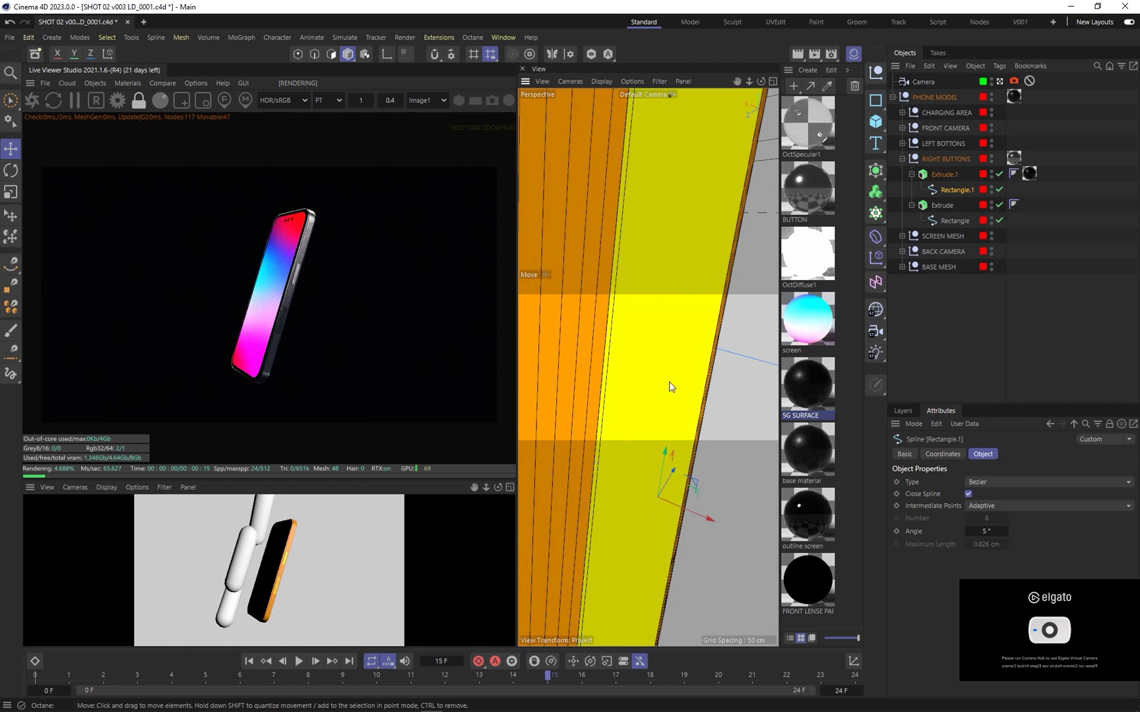
{"action": "left_click_drag", "start_coordinate": [666, 310], "coordinate": [621, 362], "text": "alt"}
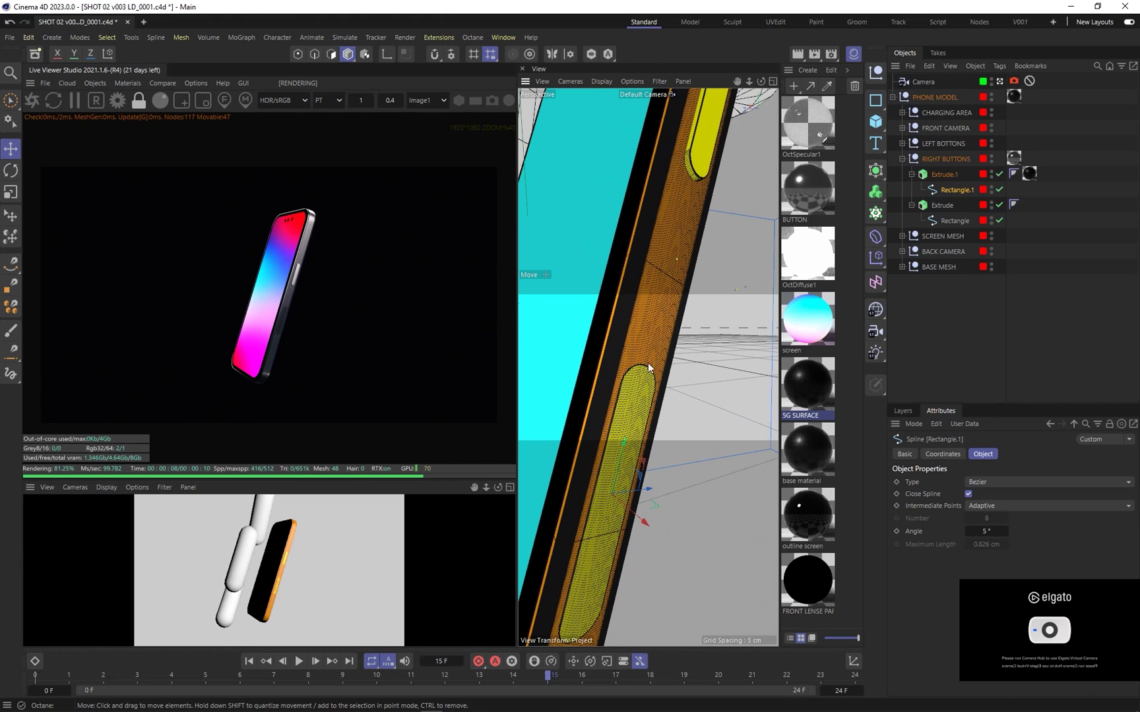
Duplicate Extrude.1 together with its spline and material inside the RIGHT BUTTONS group
{"action": "left_click", "coordinate": [943, 175]}
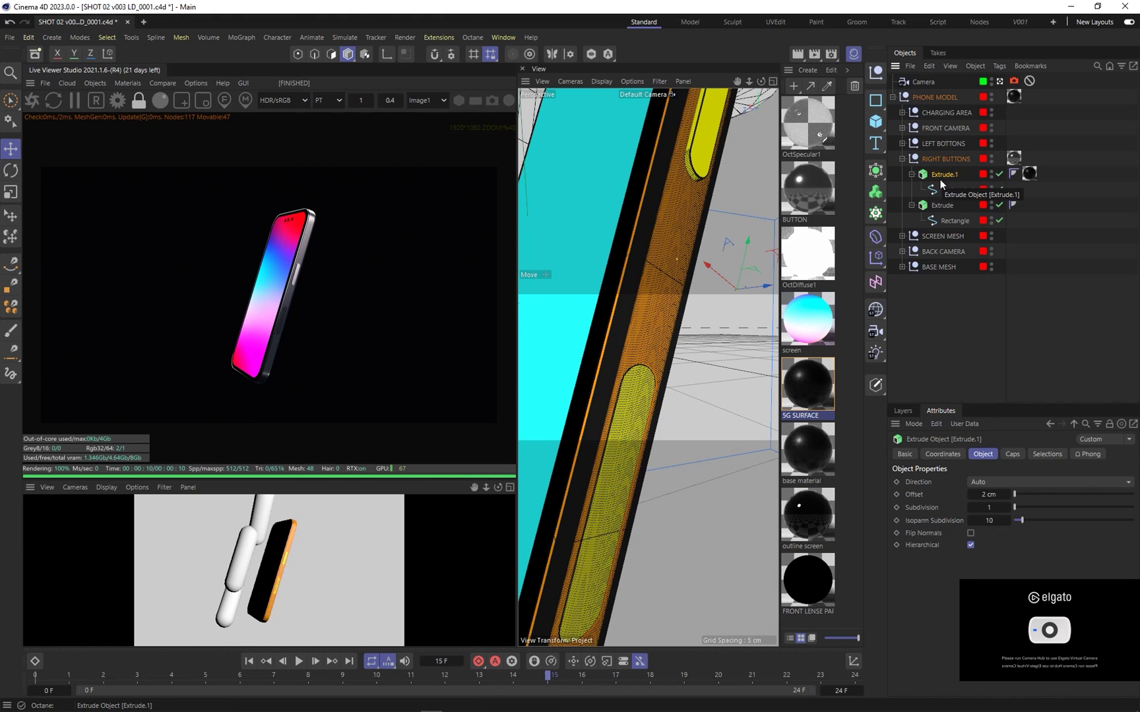
{"action": "left_click_drag", "start_coordinate": [946, 176], "coordinate": [949, 168], "text": "ctrl"}
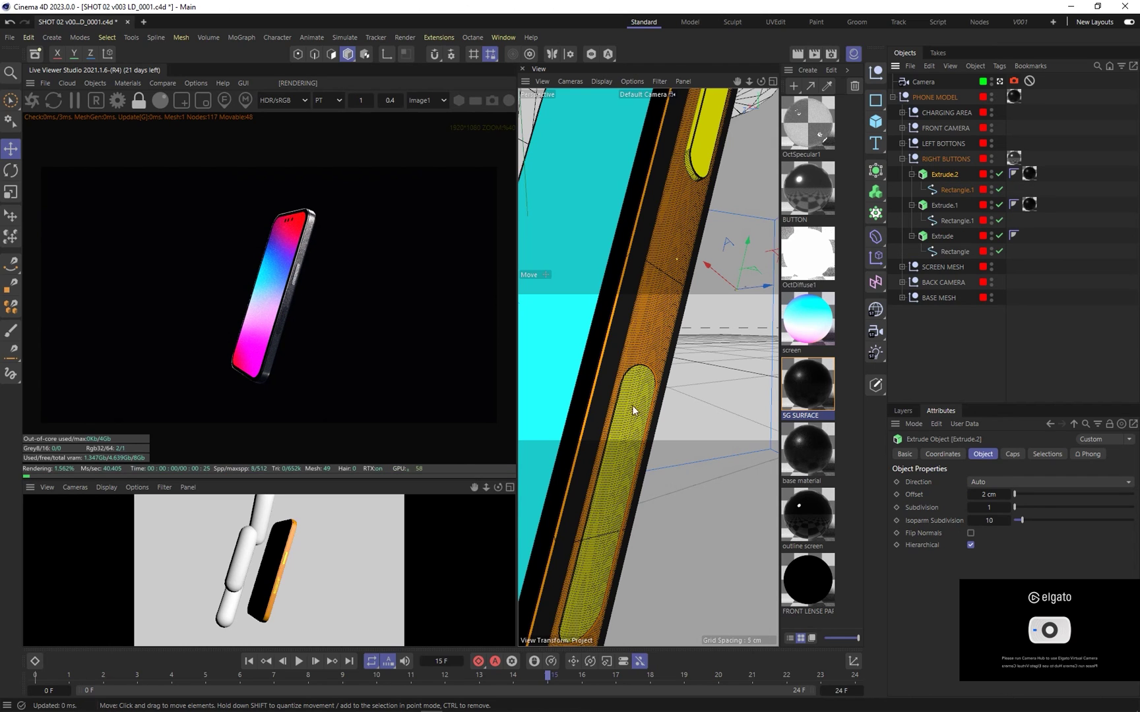
Move the lower three points of the Rectangle.1 spline under Extrude.2 up to its upper end, shortening the slot into a circle
{"action": "left_click_drag", "start_coordinate": [652, 397], "coordinate": [682, 394], "text": "alt"}
{"action": "right_click_drag", "start_coordinate": [682, 394], "coordinate": [649, 369], "text": "alt"}
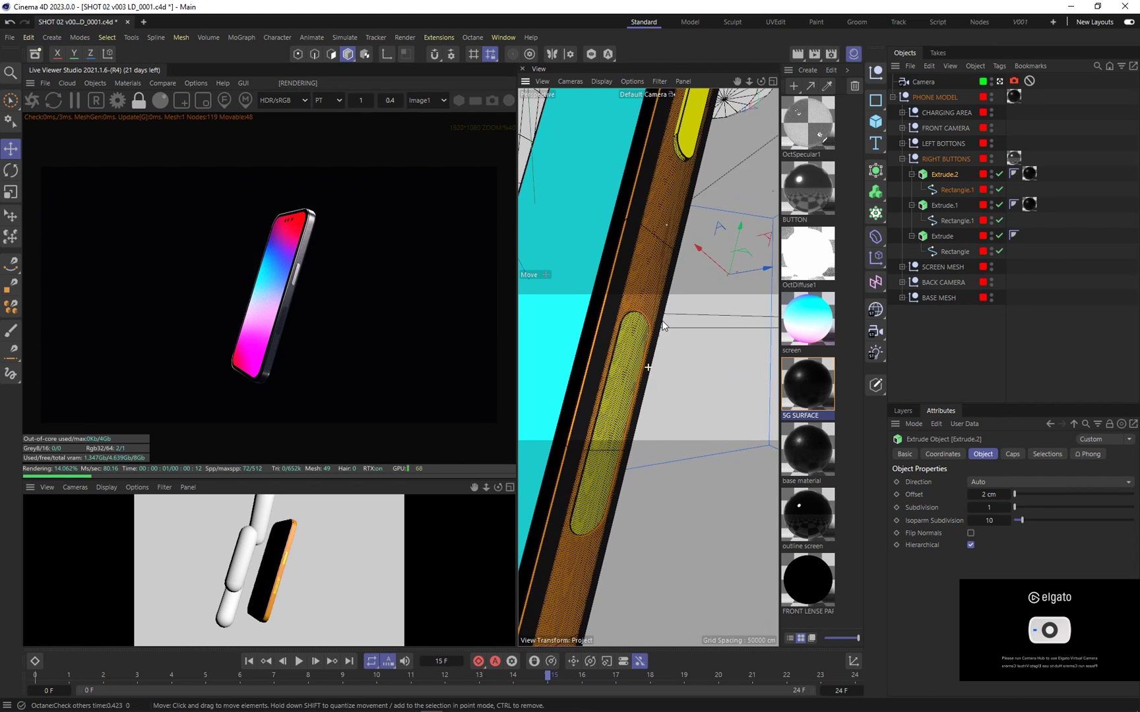
{"action": "left_click_drag", "start_coordinate": [649, 369], "coordinate": [680, 366], "text": "alt"}
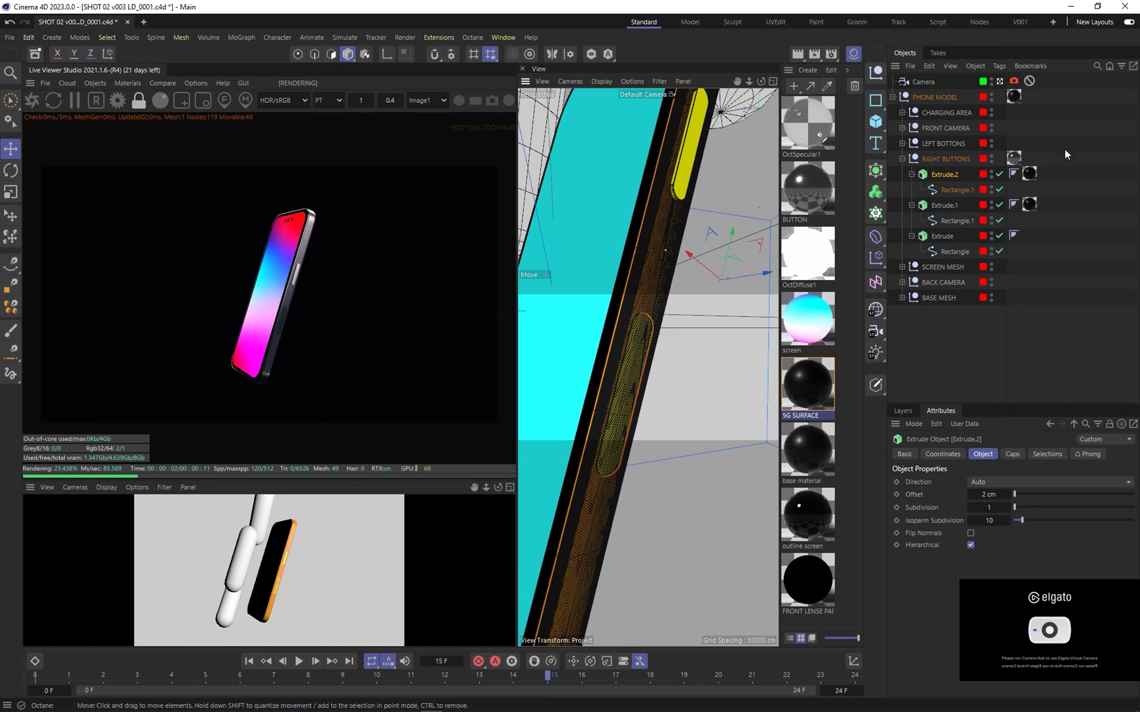
{"action": "left_click", "coordinate": [953, 190]}
{"action": "left_click_drag", "start_coordinate": [628, 334], "coordinate": [587, 312], "text": "alt"}
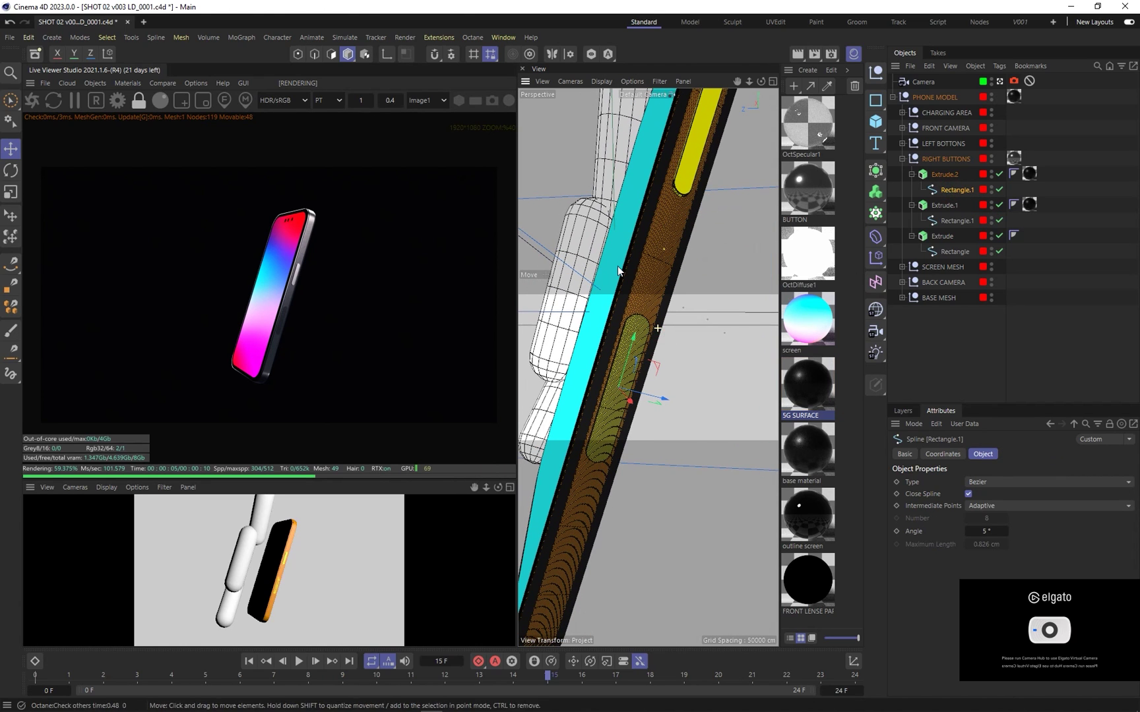
{"action": "left_click", "coordinate": [294, 59]}
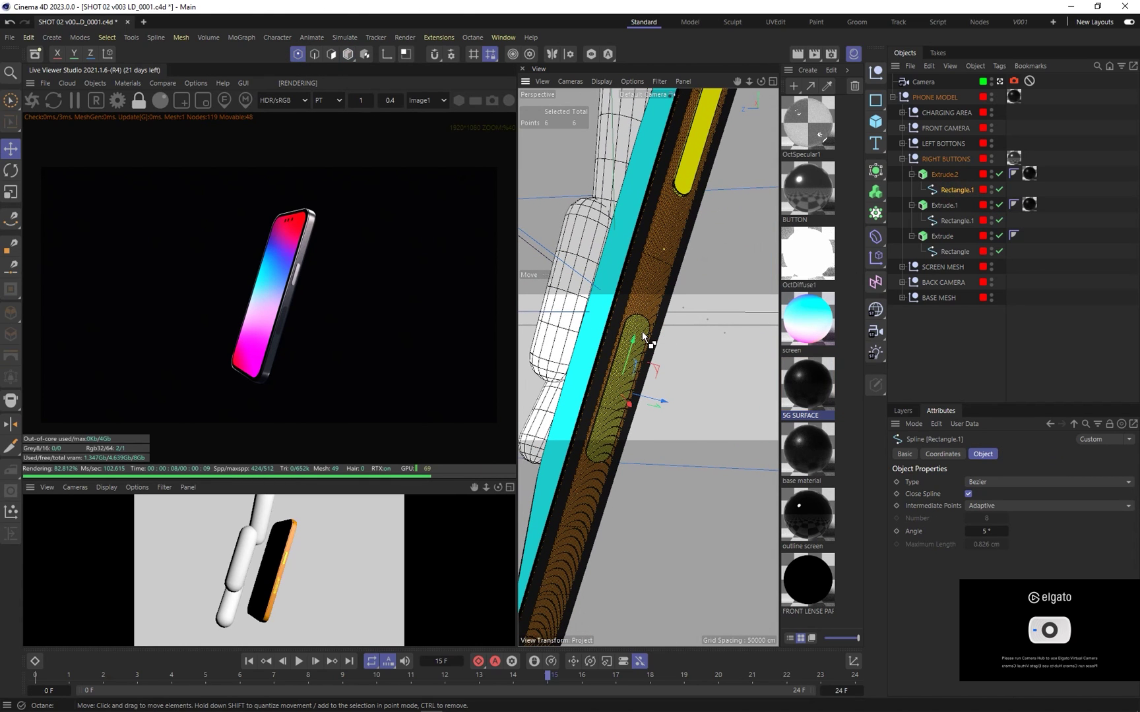
{"action": "left_click", "coordinate": [71, 103]}
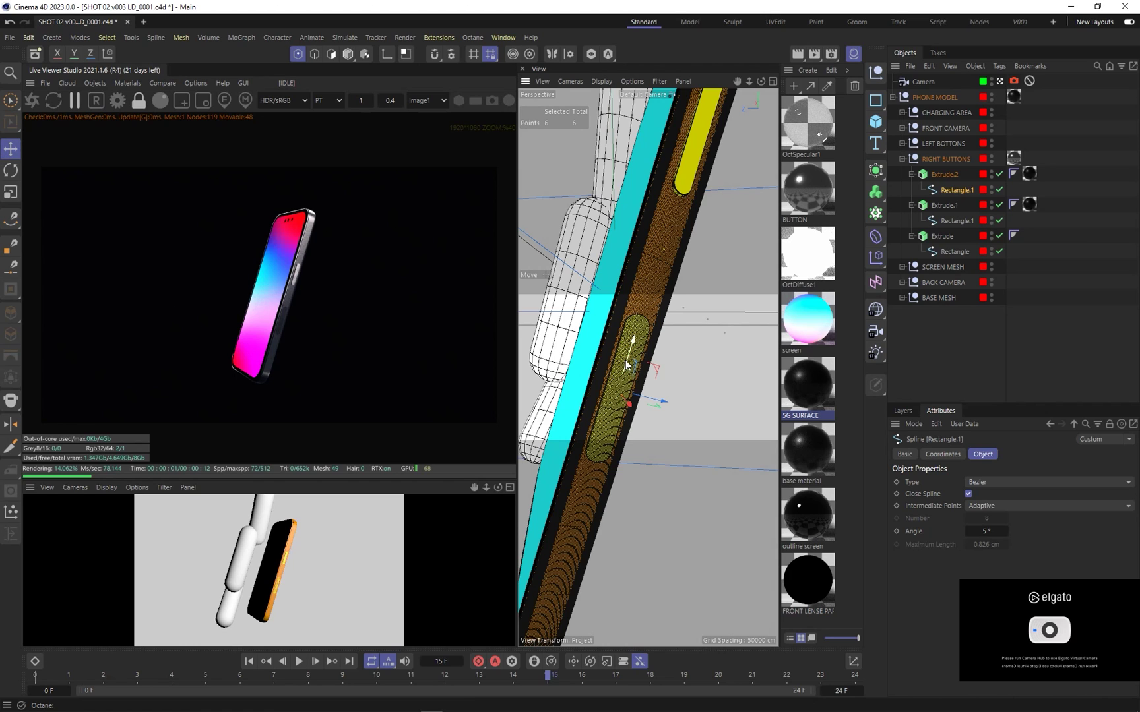
{"action": "left_click_drag", "start_coordinate": [11, 100], "coordinate": [39, 141]}
{"action": "left_click_drag", "start_coordinate": [652, 418], "coordinate": [548, 518]}
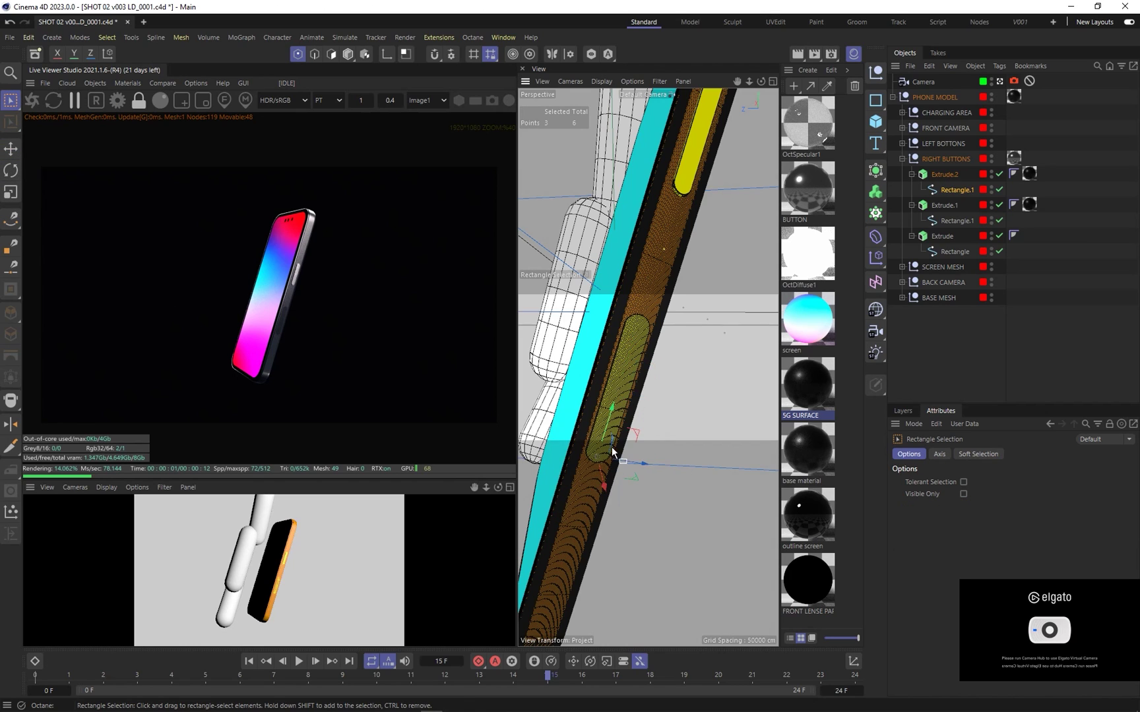
{"action": "left_click_drag", "start_coordinate": [606, 420], "coordinate": [643, 300]}
{"action": "scroll", "coordinate": [645, 317], "scroll_direction": "up", "scroll_amount": 8}
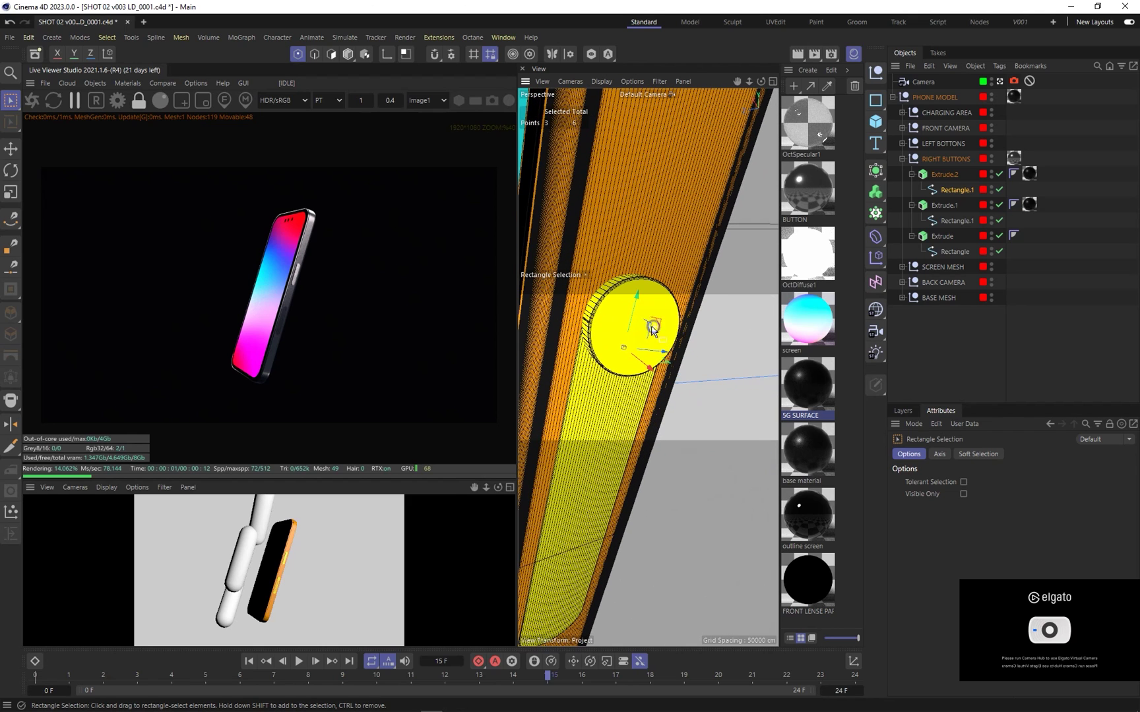
Center the axis of the Rectangle.1 spline under Extrude.2 on all its points using Axis Center
{"action": "left_click", "coordinate": [956, 191]}
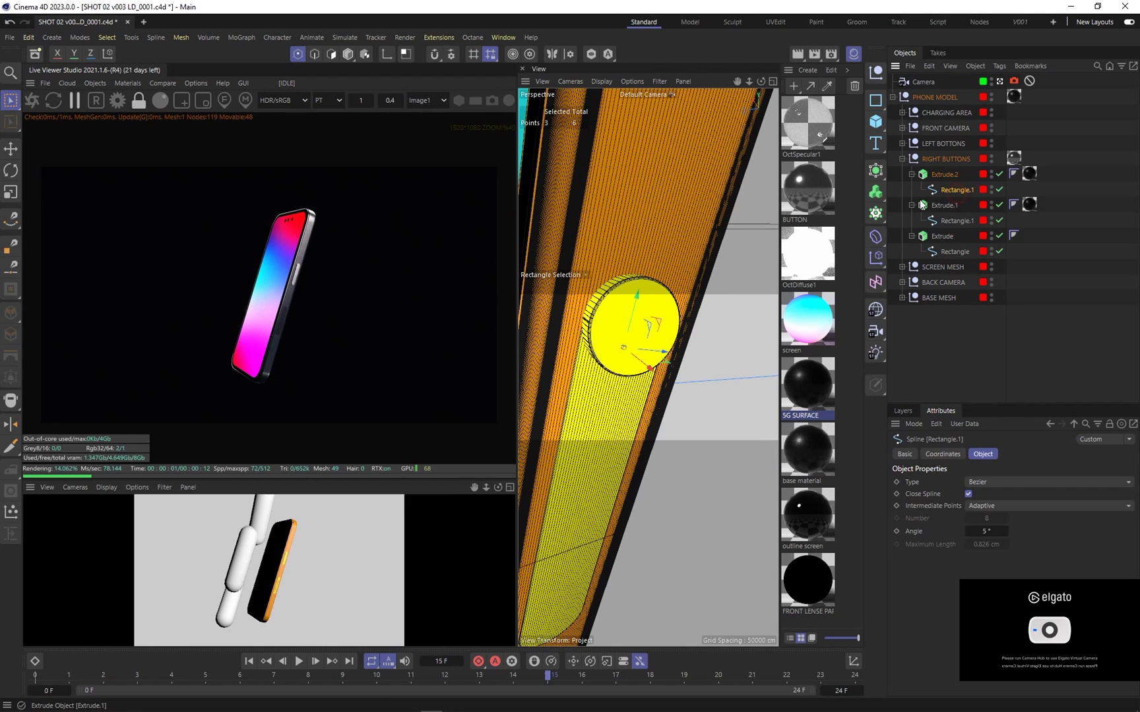
{"action": "left_click", "coordinate": [347, 54]}
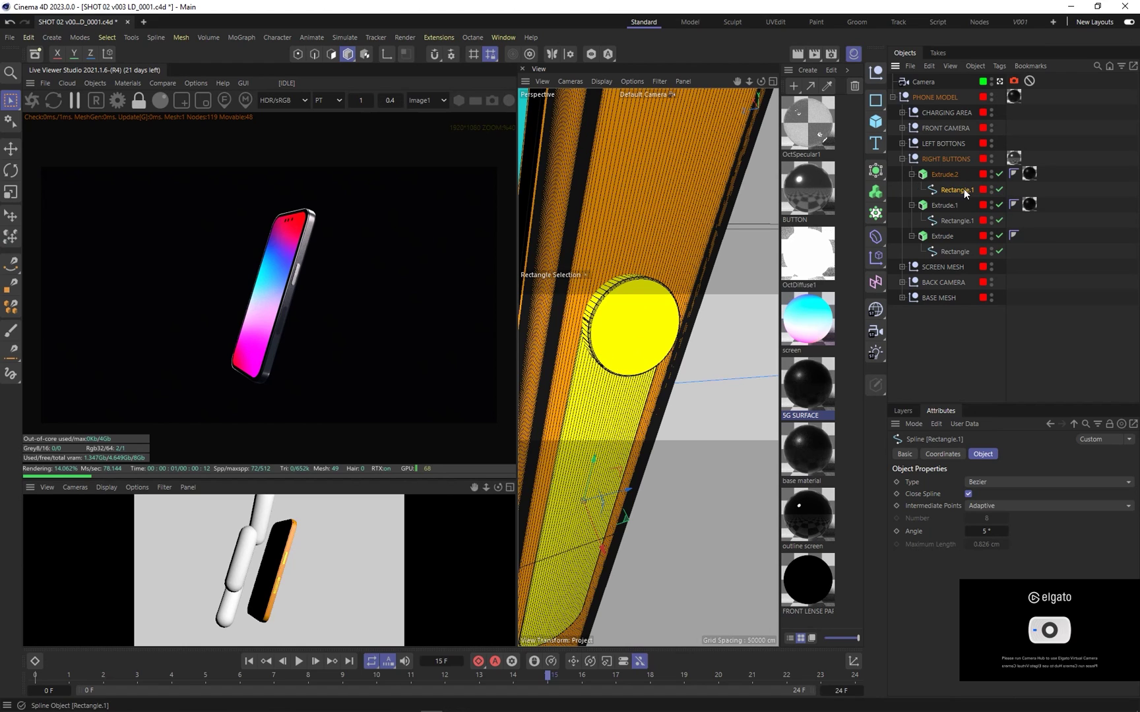
{"action": "left_click", "coordinate": [131, 37]}
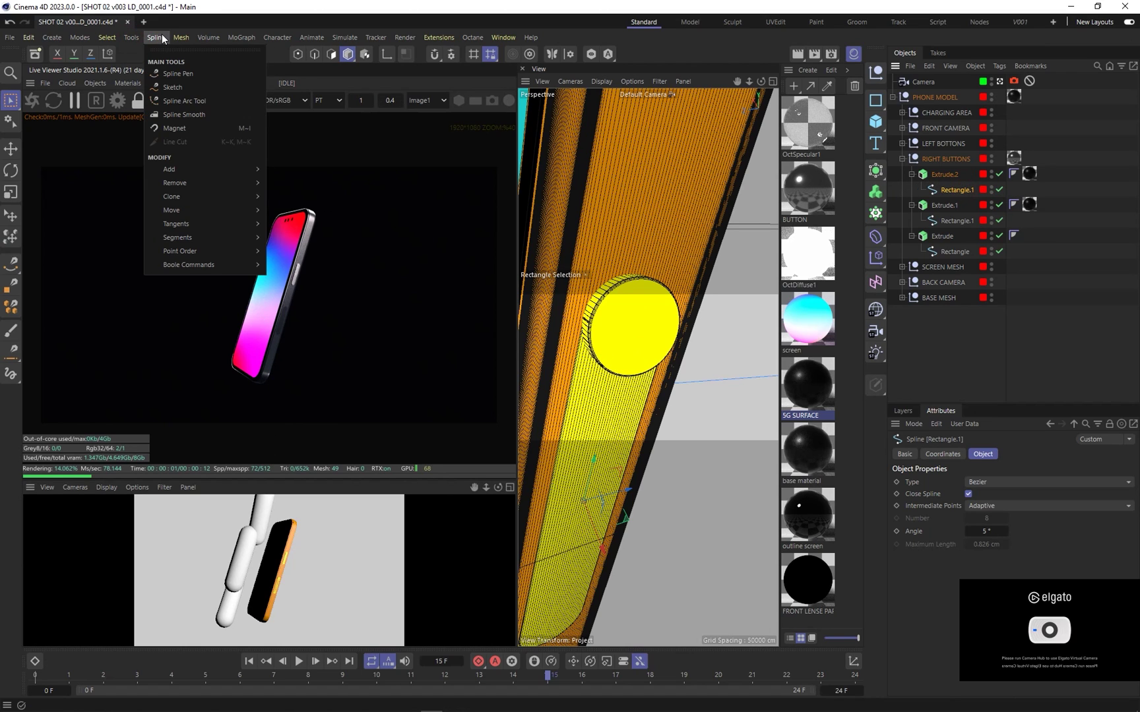
{"action": "mouse_move", "coordinate": [193, 36]}
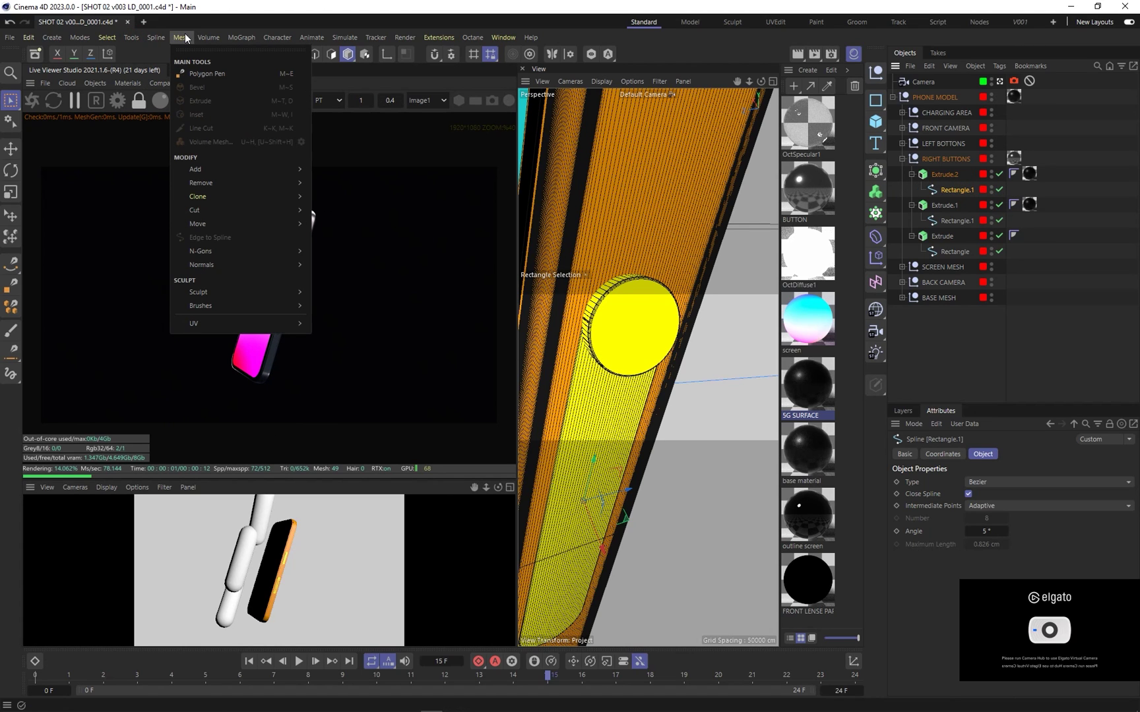
{"action": "mouse_move", "coordinate": [129, 40]}
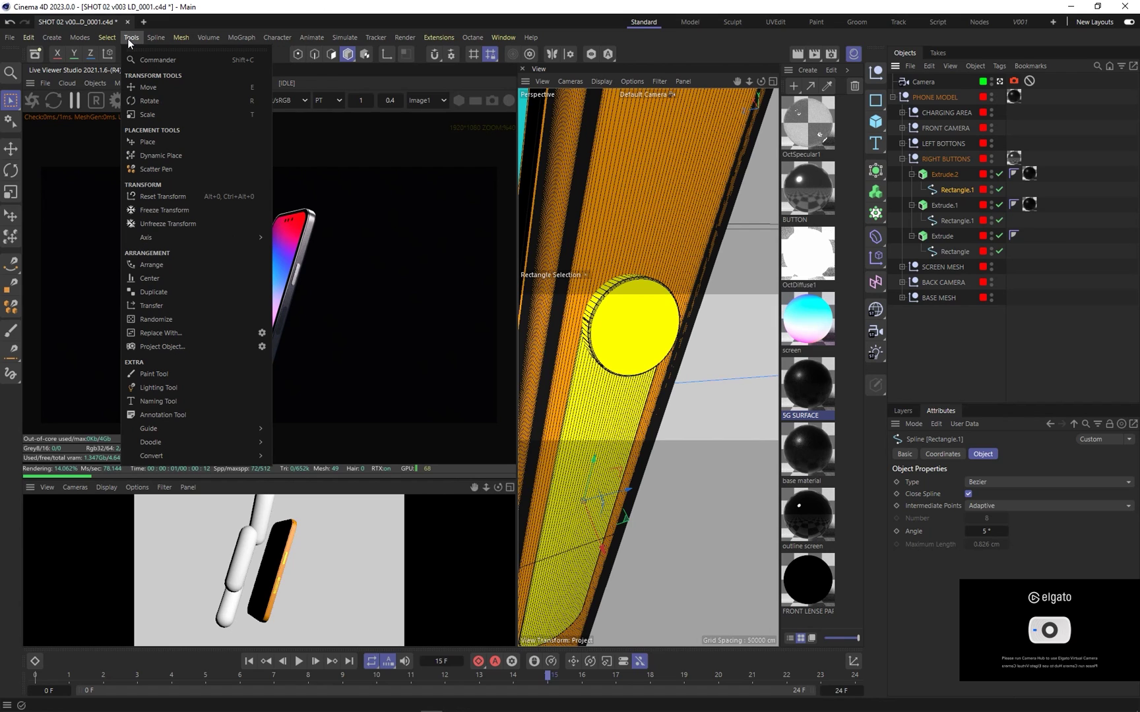
{"action": "mouse_move", "coordinate": [170, 235]}
{"action": "left_click", "coordinate": [303, 244]}
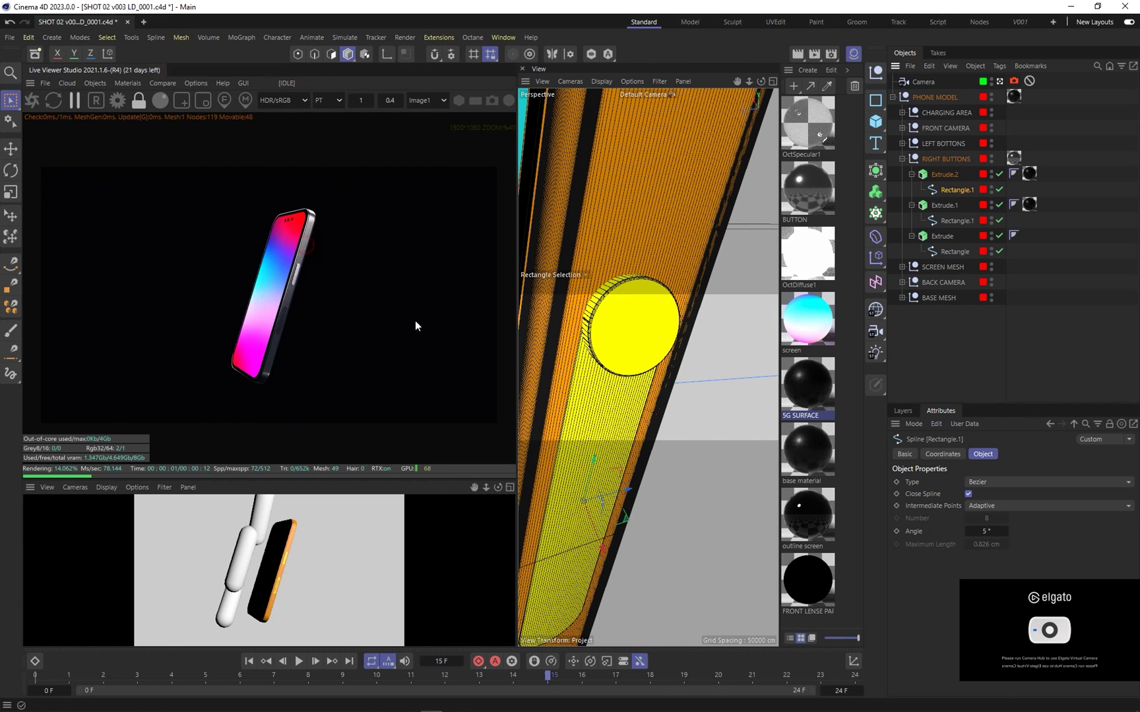
{"action": "left_click", "coordinate": [381, 405]}
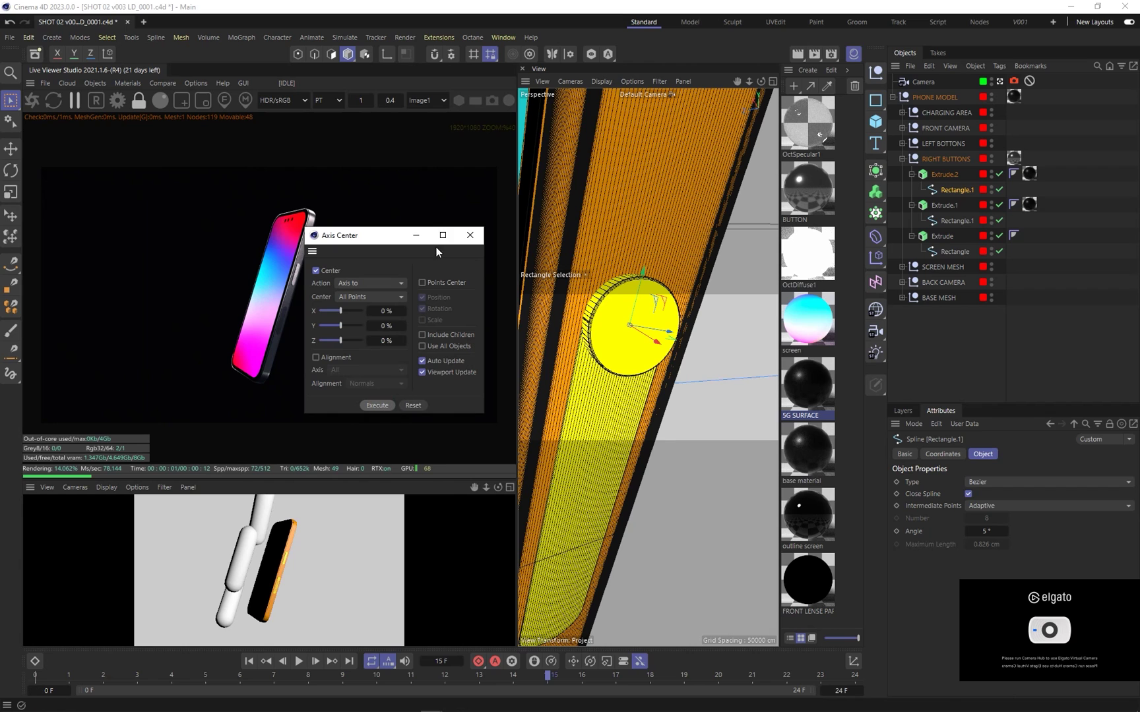
{"action": "left_click", "coordinate": [470, 235]}
Scale the circular spline under Extrude.2 down and position it inside the upper rounded end of the 5G surface
{"action": "left_click_drag", "start_coordinate": [616, 321], "coordinate": [579, 302], "text": "alt"}
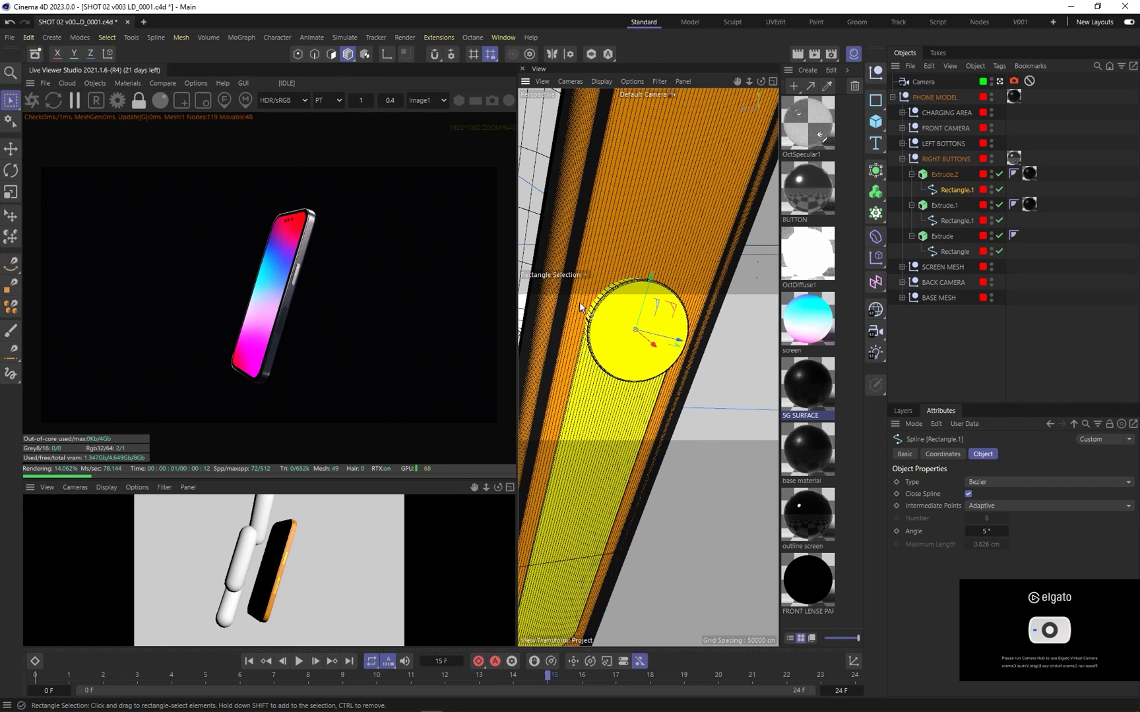
{"action": "key", "text": "r"}
{"action": "key", "text": "t"}
{"action": "left_click_drag", "start_coordinate": [746, 236], "coordinate": [629, 339]}
{"action": "key", "text": "e"}
{"action": "scroll", "coordinate": [651, 324], "scroll_direction": "up", "scroll_amount": 3}
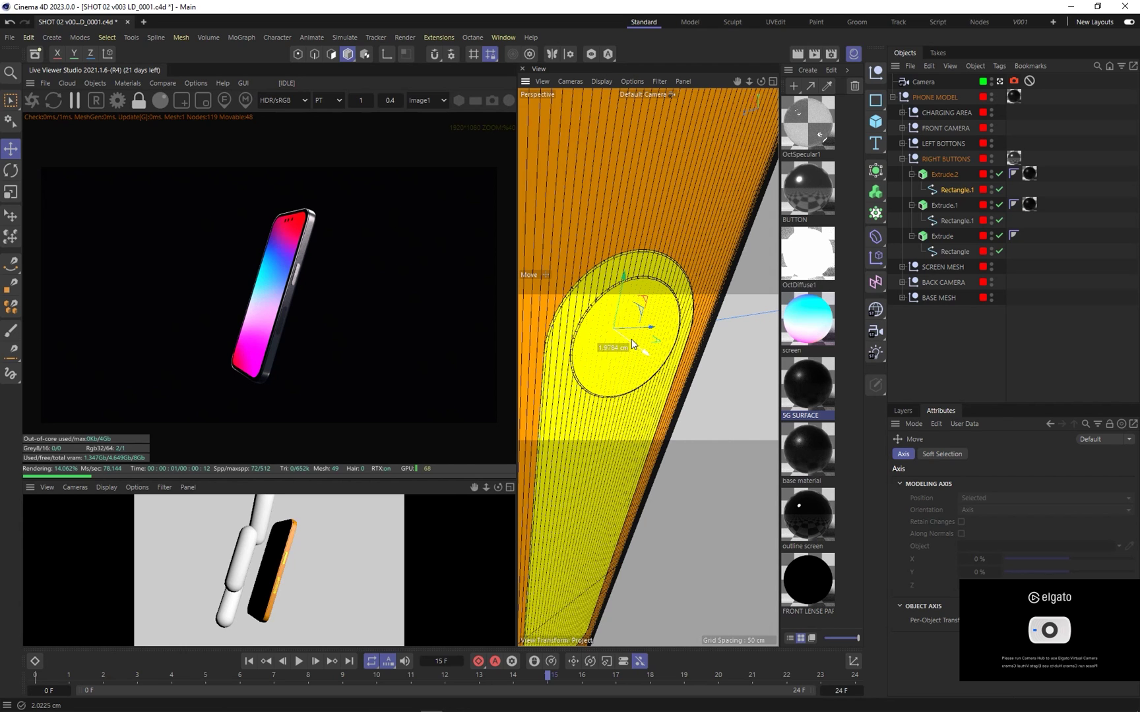
{"action": "scroll", "coordinate": [623, 285], "scroll_direction": "down", "scroll_amount": 5}
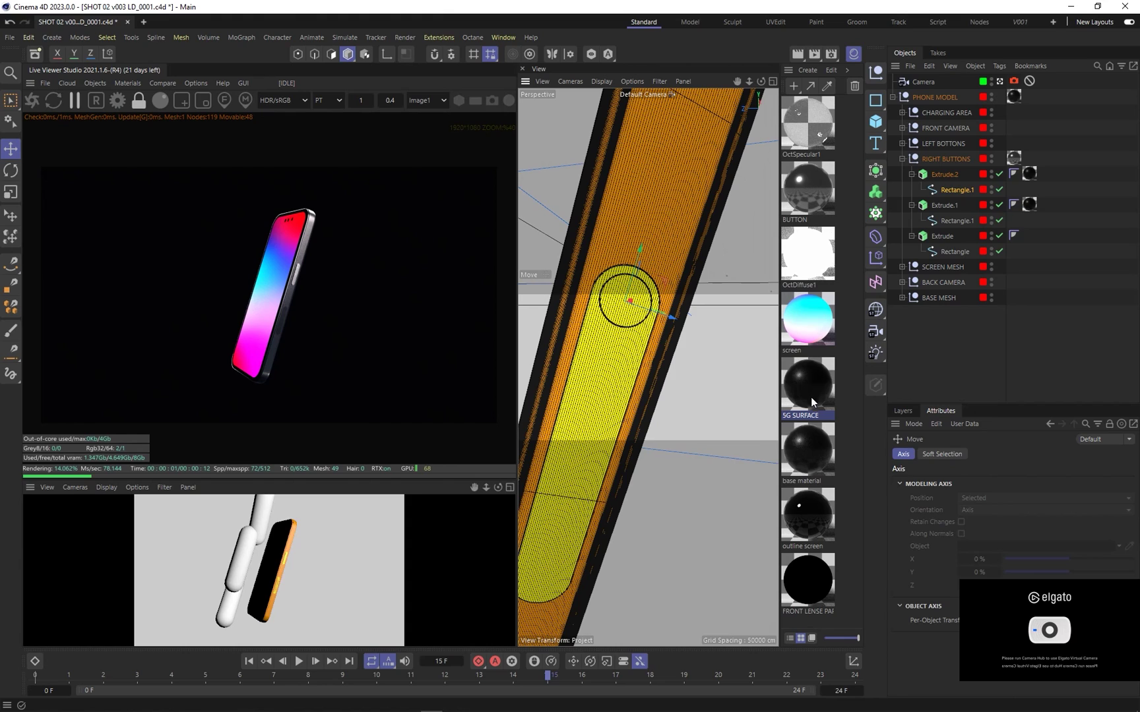
Duplicate the "5G SURFACE" material and rename the copy "5G SURFACE 2"
{"action": "mouse_move", "coordinate": [810, 397]}
{"action": "left_mouse_down"}
{"action": "mouse_move", "coordinate": [813, 346]}
{"action": "mouse_move", "coordinate": [818, 418]}
{"action": "left_mouse_up"}
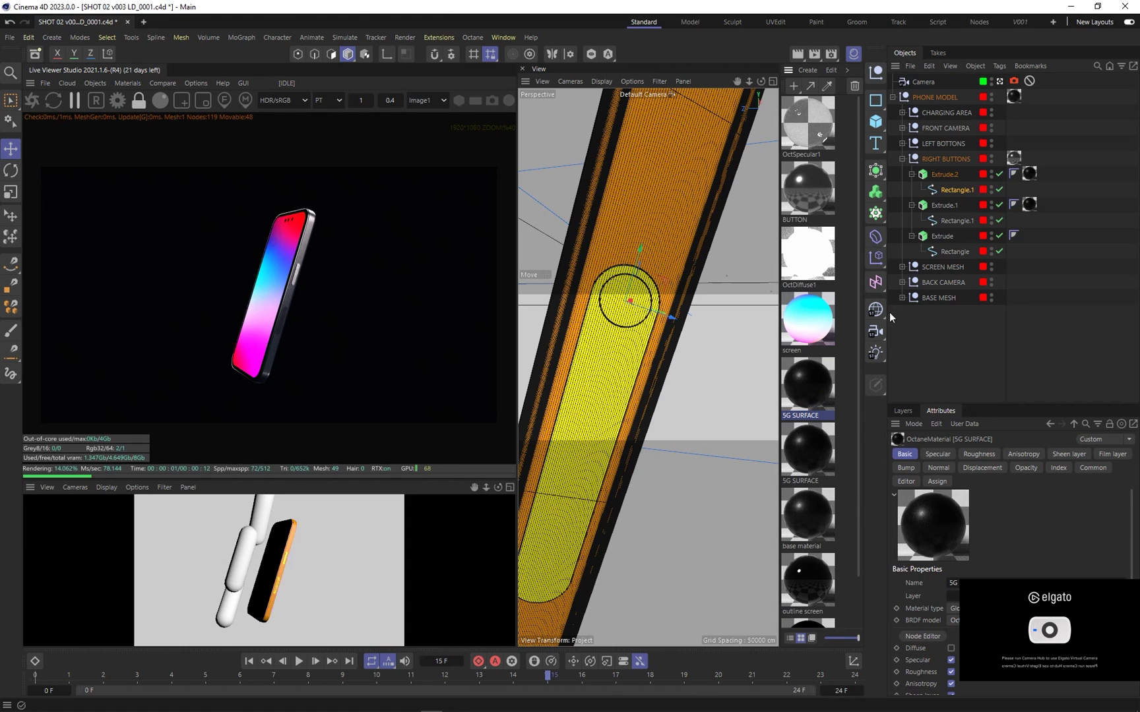
{"action": "left_click", "coordinate": [1028, 174]}
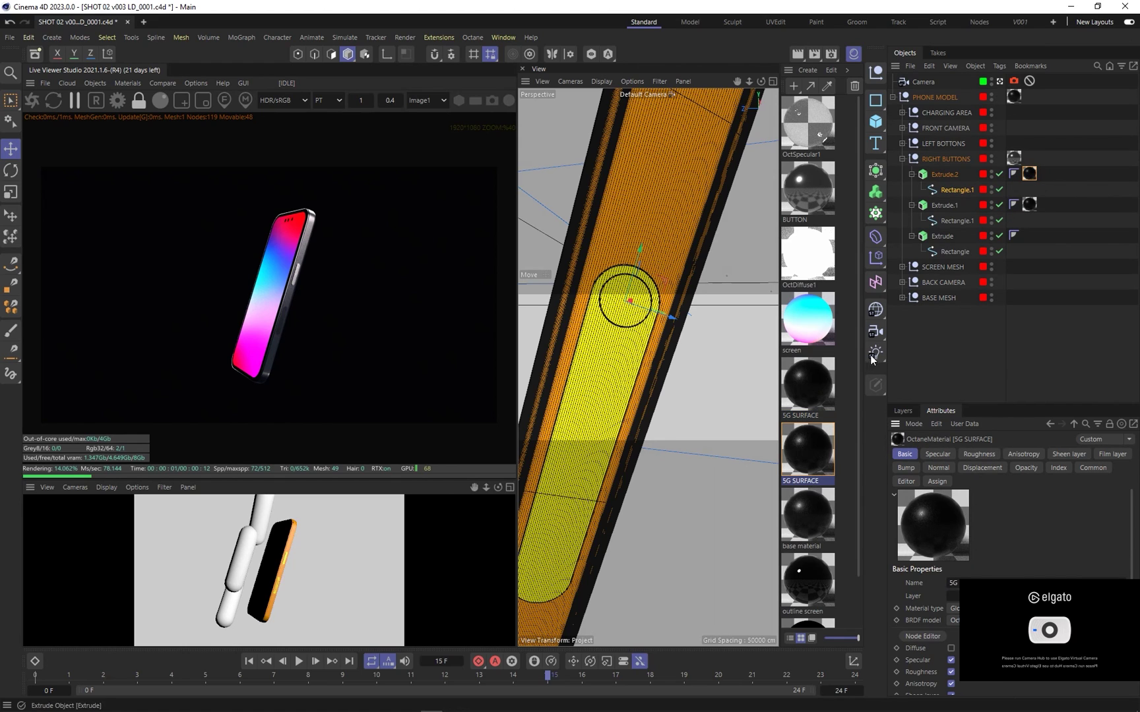
{"action": "double_click", "coordinate": [814, 415]}
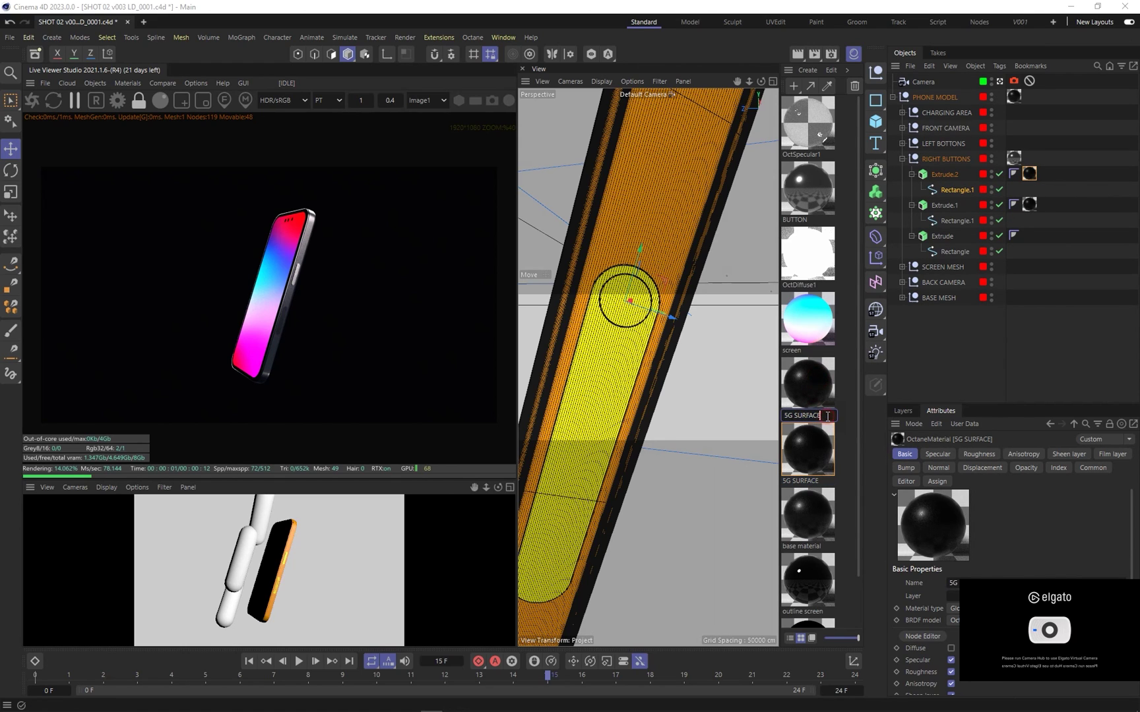
{"action": "type", "text": "2"}
{"action": "key", "text": "Return"}
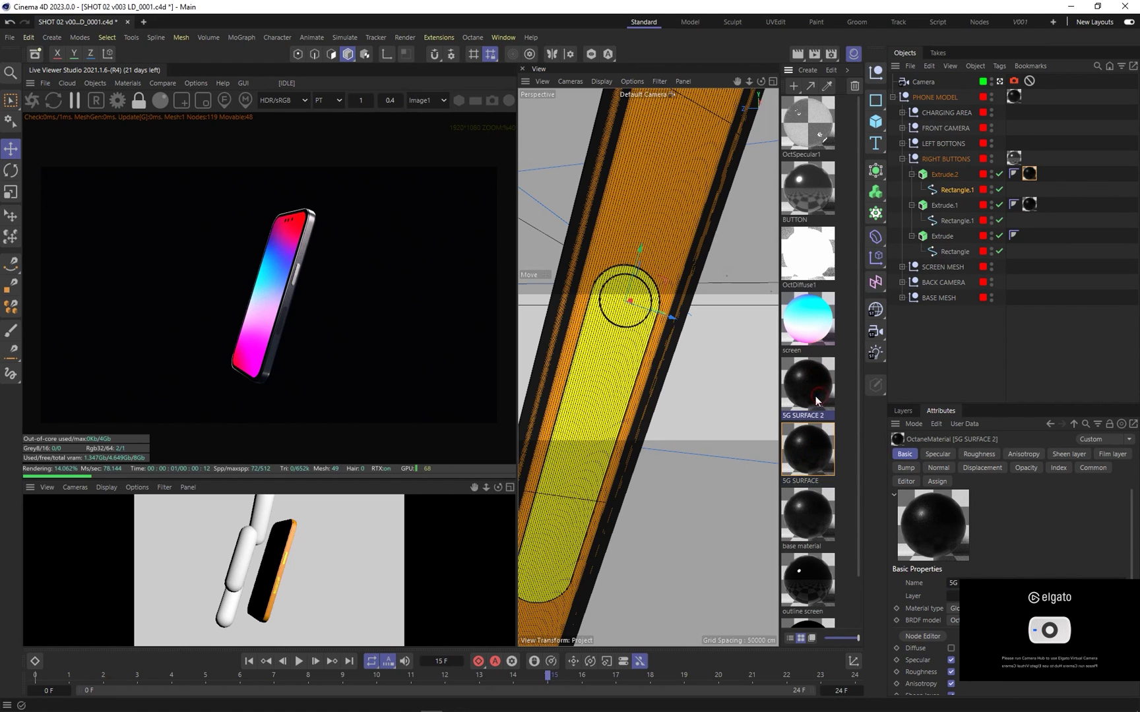
Assign "5G SURFACE 2" to Extrude.2 and raise the material's specular float to 1, checking it in the live render
{"action": "left_click_drag", "start_coordinate": [816, 395], "coordinate": [1033, 176]}
{"action": "double_click", "coordinate": [804, 410]}
{"action": "left_click", "coordinate": [841, 402]}
{"action": "left_click", "coordinate": [770, 457]}
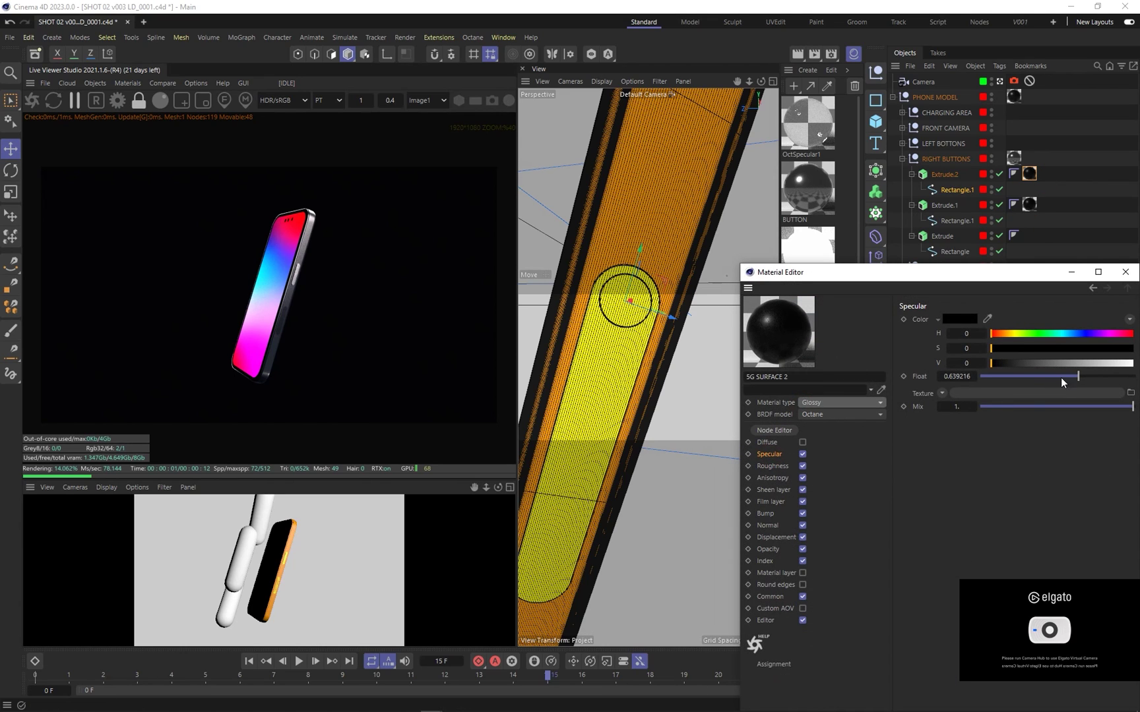
{"action": "left_click_drag", "start_coordinate": [1075, 375], "coordinate": [1107, 376]}
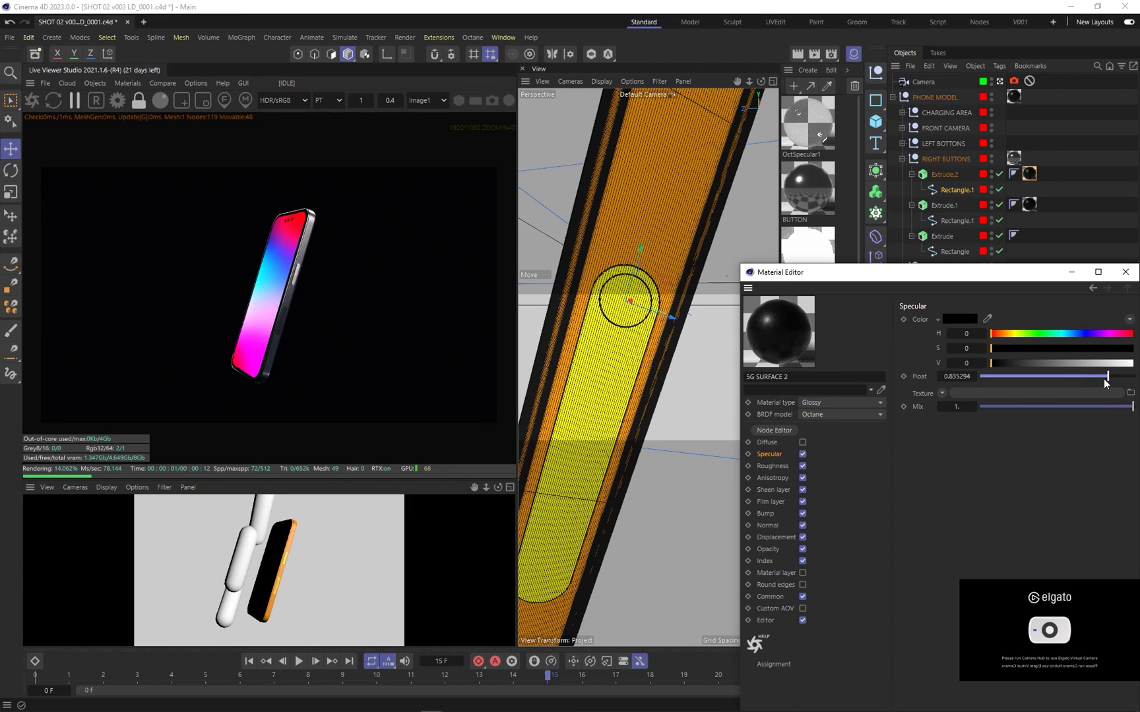
{"action": "left_click", "coordinate": [34, 100]}
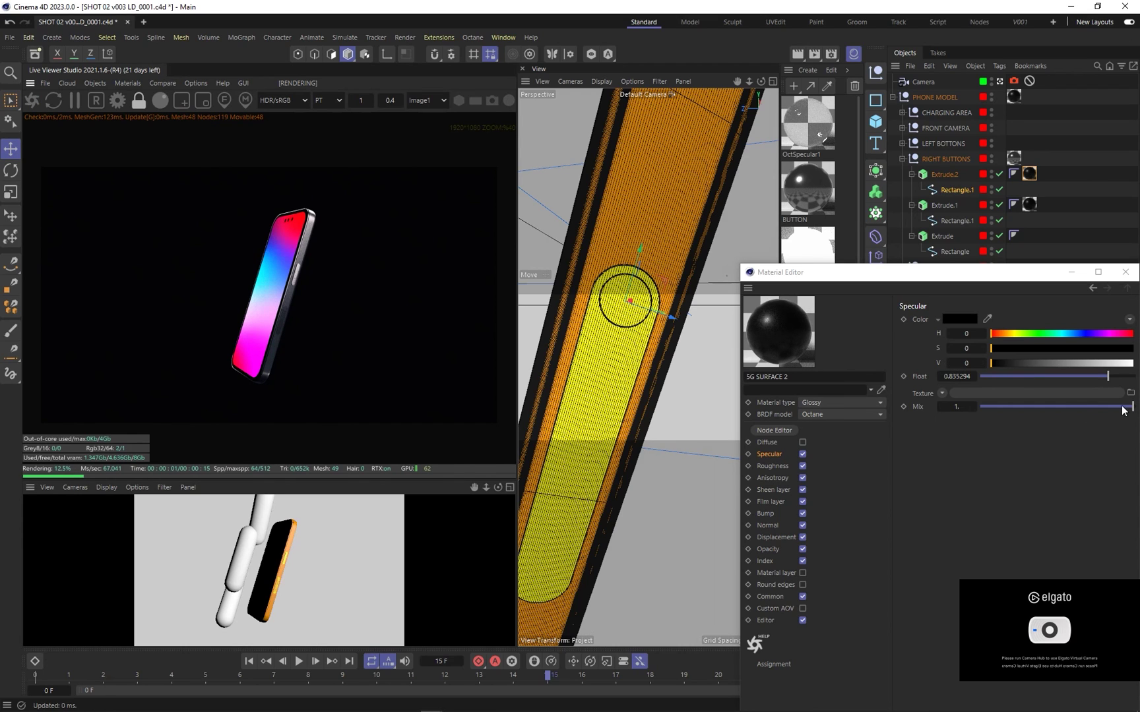
{"action": "left_click_drag", "start_coordinate": [1108, 376], "coordinate": [1135, 377]}
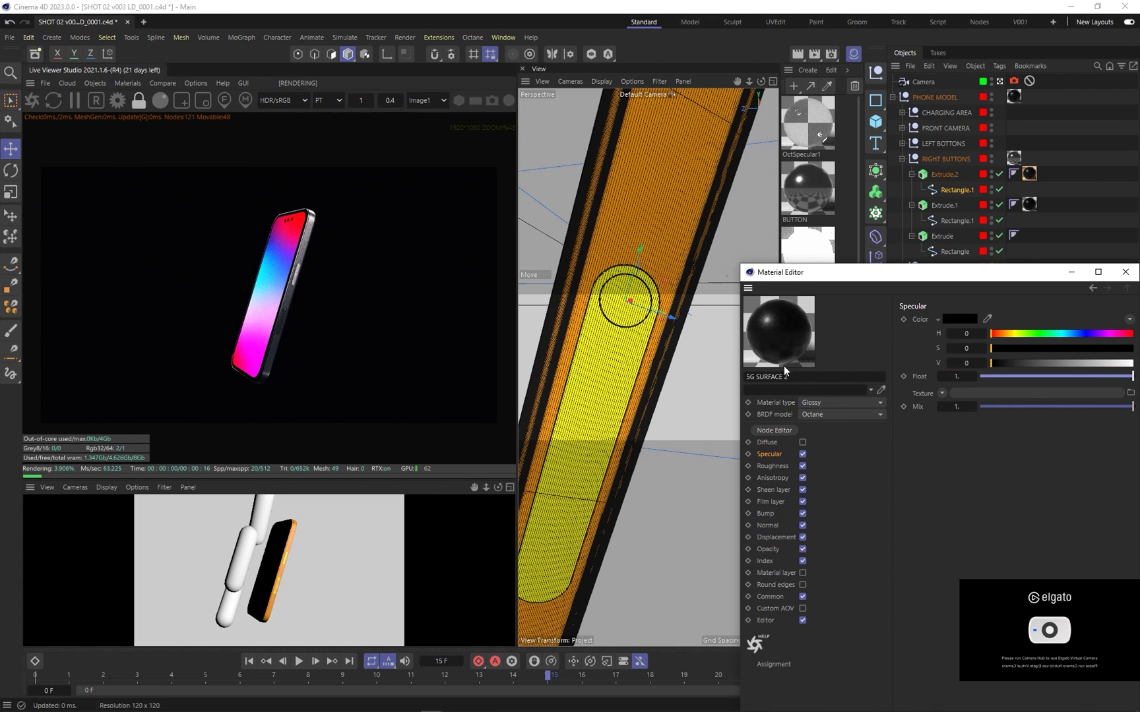
{"action": "left_click", "coordinate": [1125, 271]}
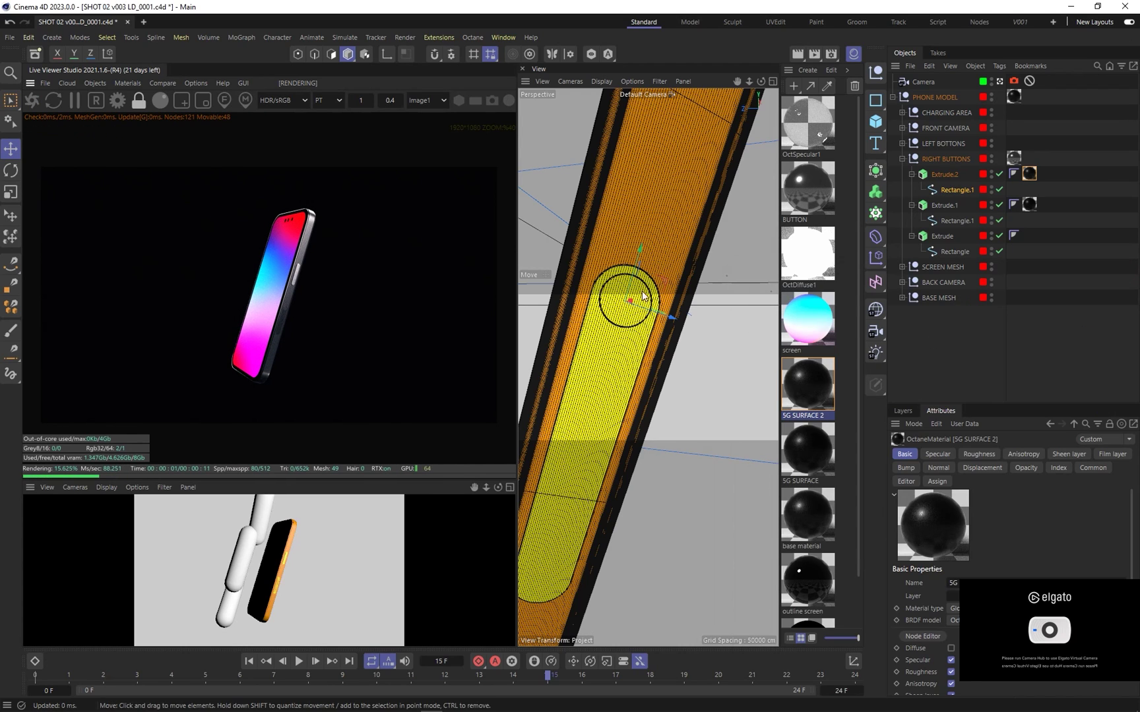
Move the circular spline under Extrude.2 down into the lower rounded end of the 5G surface
{"action": "left_click_drag", "start_coordinate": [637, 255], "coordinate": [544, 513]}
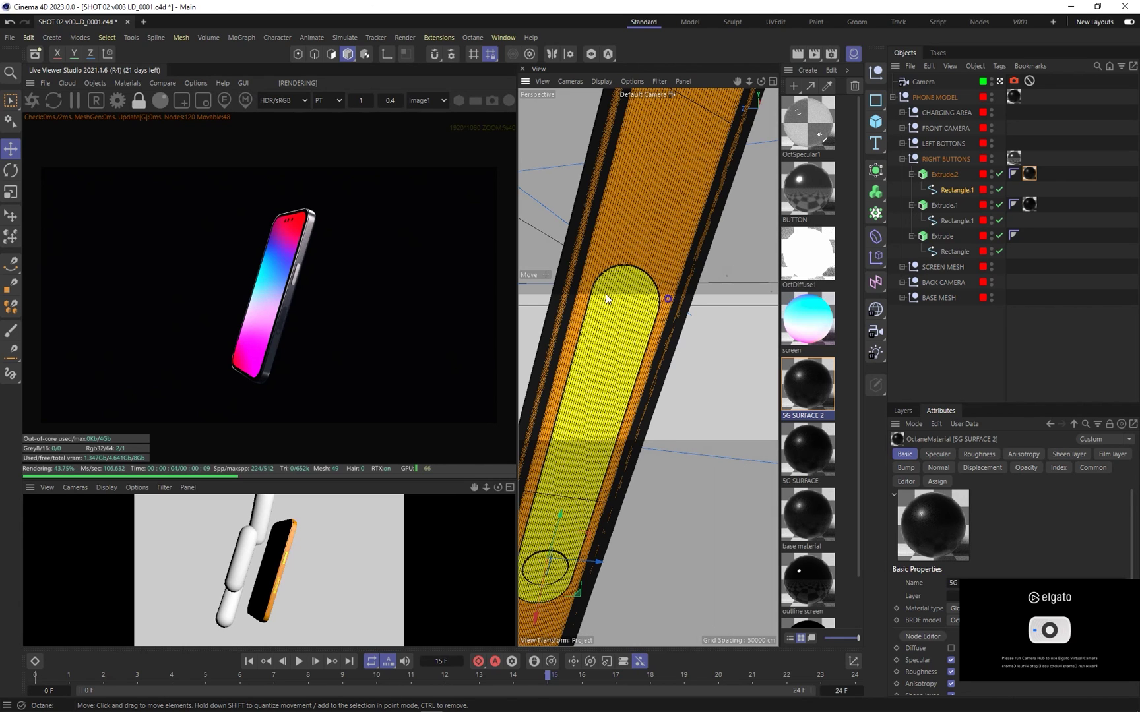
{"action": "scroll", "coordinate": [605, 294], "scroll_direction": "down", "scroll_amount": 10}
{"action": "left_click_drag", "start_coordinate": [698, 282], "coordinate": [698, 308], "text": "alt"}
{"action": "scroll", "coordinate": [697, 263], "scroll_direction": "up", "scroll_amount": 10}
Nudge the Rectangle spline of the upper side button slightly along Z to center it across the side frame
{"action": "left_click", "coordinate": [953, 251]}
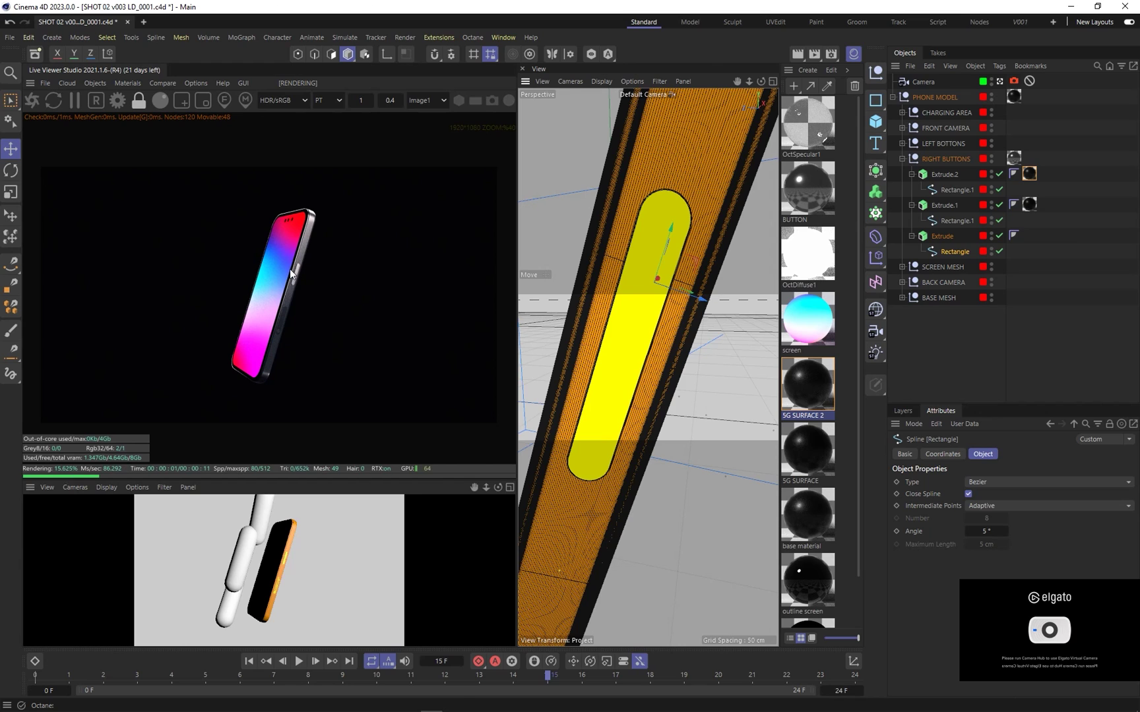
{"action": "left_click_drag", "start_coordinate": [700, 303], "coordinate": [695, 297]}
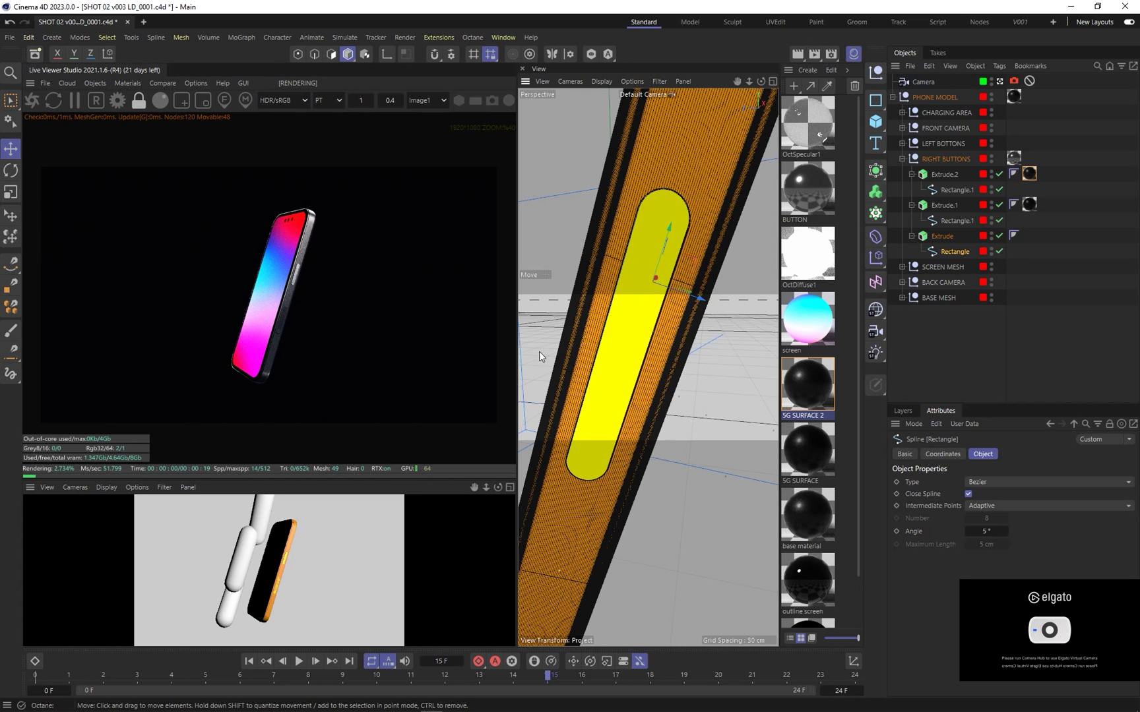
{"action": "left_click", "coordinate": [946, 375]}
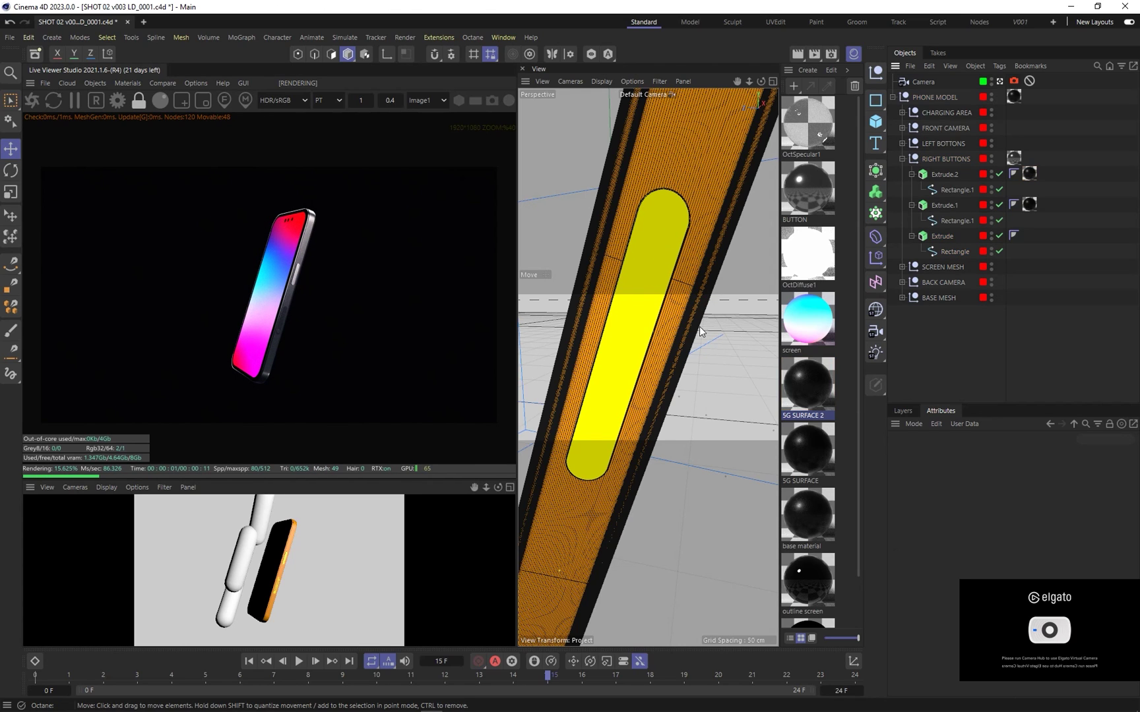
Inspect the whole phone model from several angles with the side button and 5G surface details in place
{"action": "left_click", "coordinate": [956, 190]}
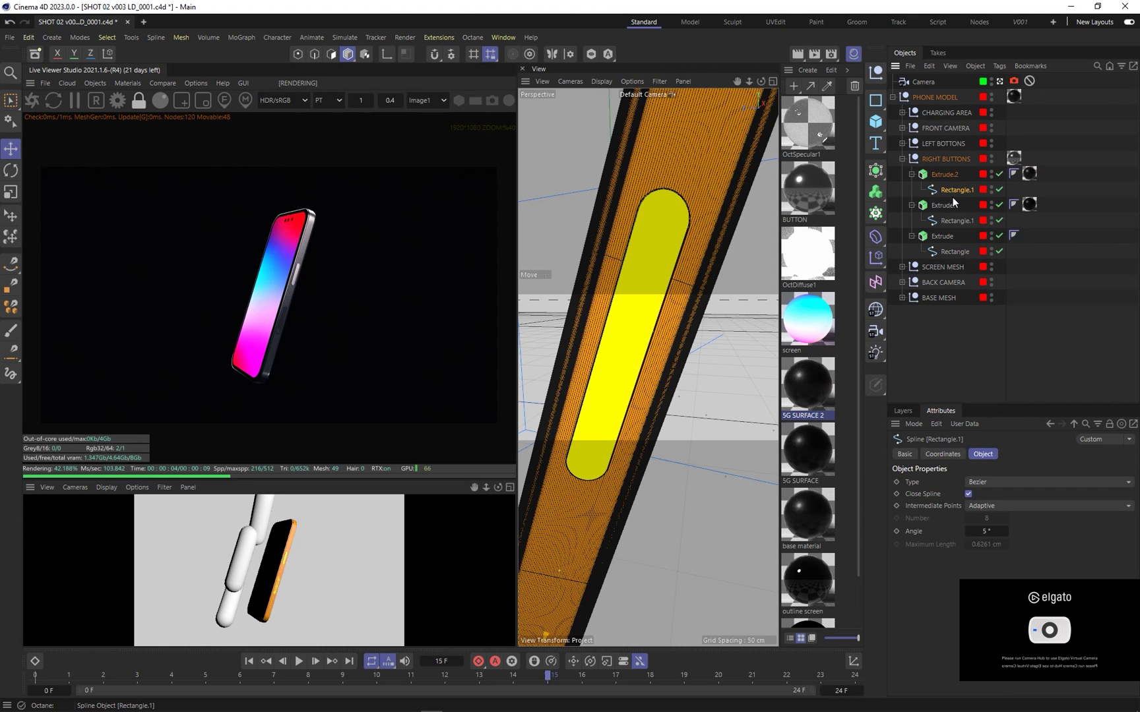
{"action": "scroll", "coordinate": [721, 294], "scroll_direction": "down", "scroll_amount": 12}
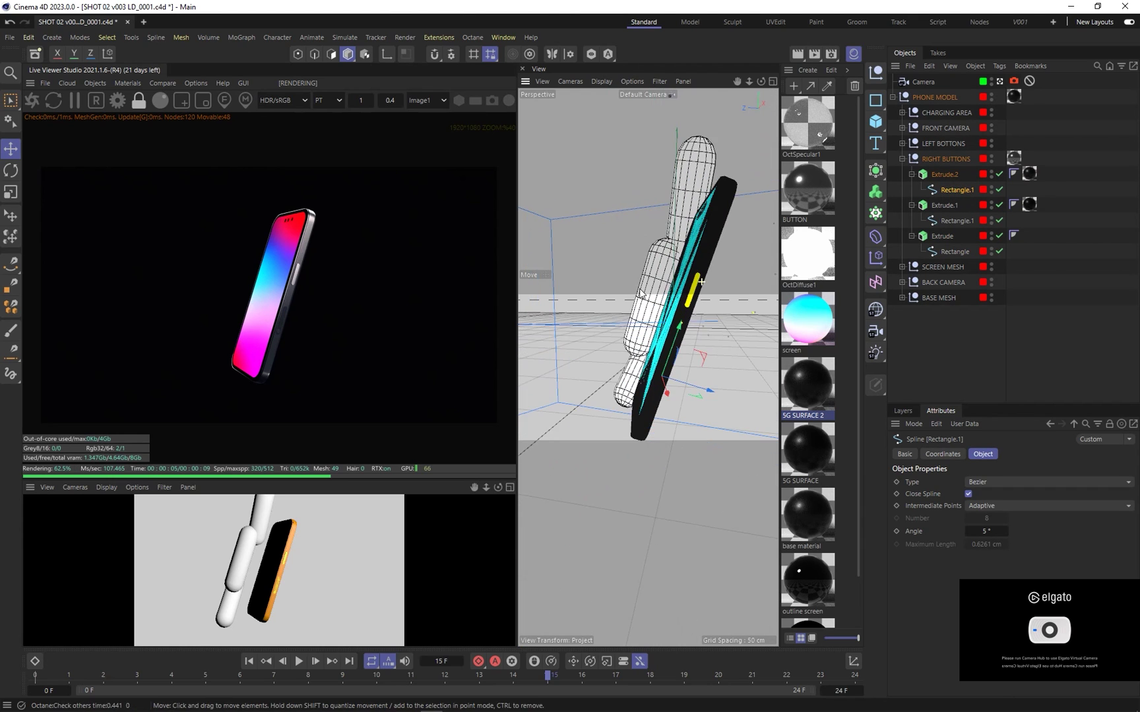
{"action": "left_click_drag", "start_coordinate": [672, 287], "coordinate": [663, 315], "text": "alt"}
{"action": "scroll", "coordinate": [663, 315], "scroll_direction": "up", "scroll_amount": 1}
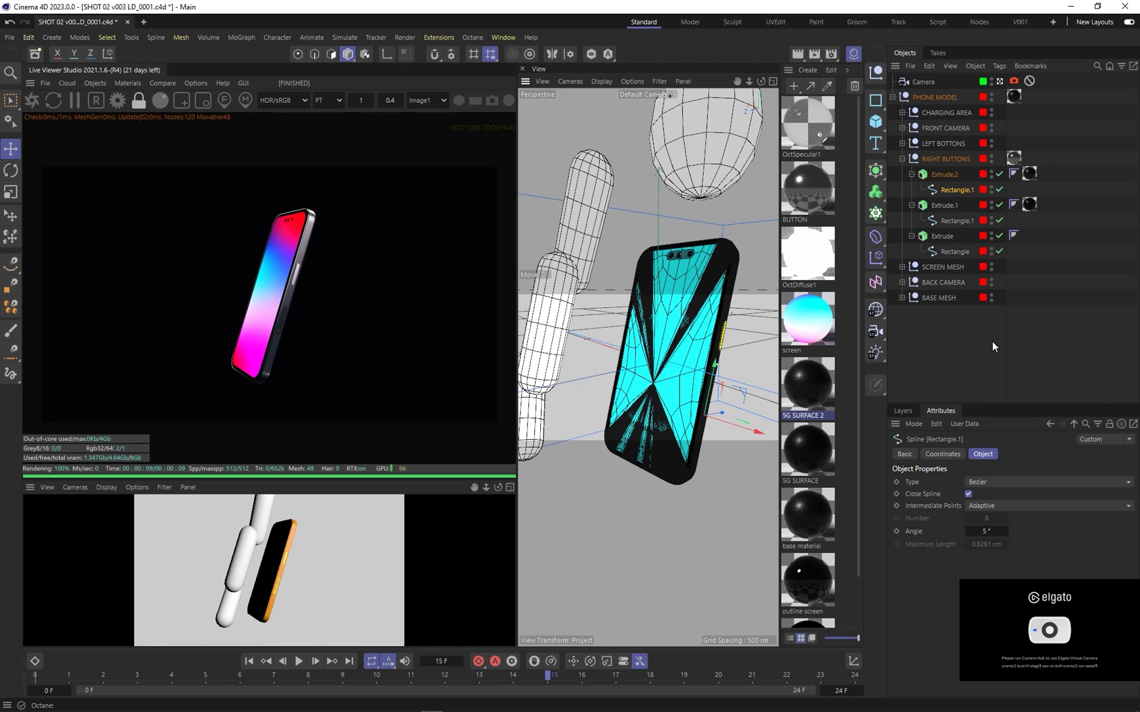
{"action": "left_click", "coordinate": [958, 349]}
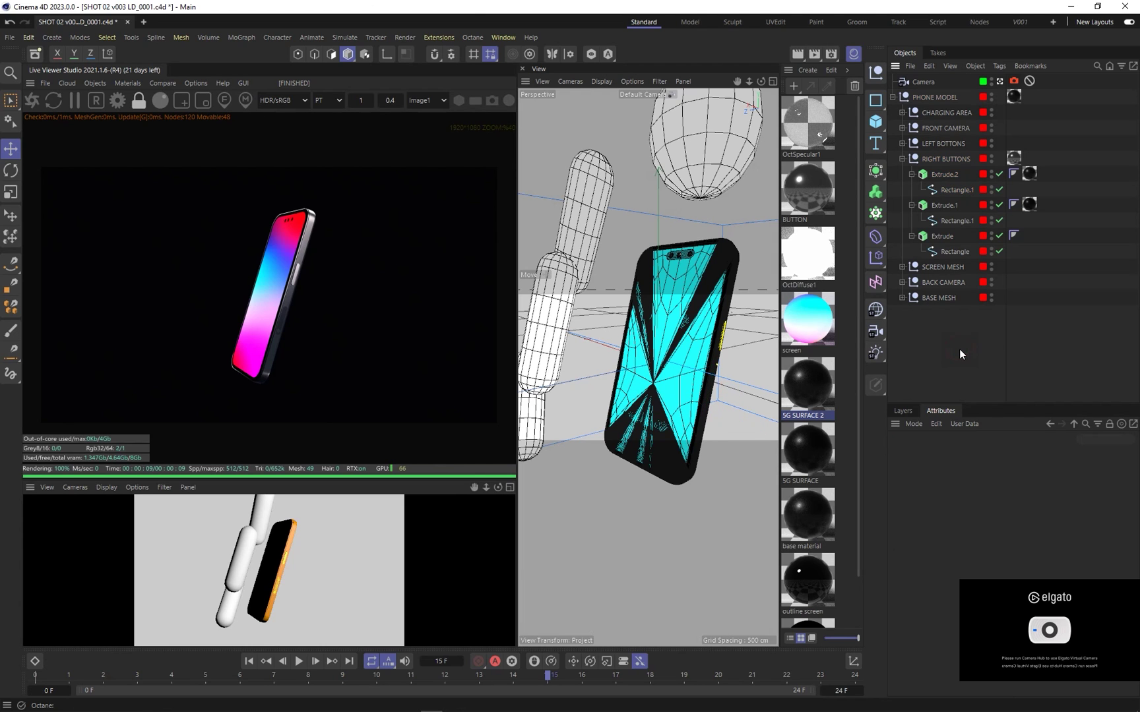
{"action": "left_click_drag", "start_coordinate": [724, 327], "coordinate": [681, 335], "text": "alt"}
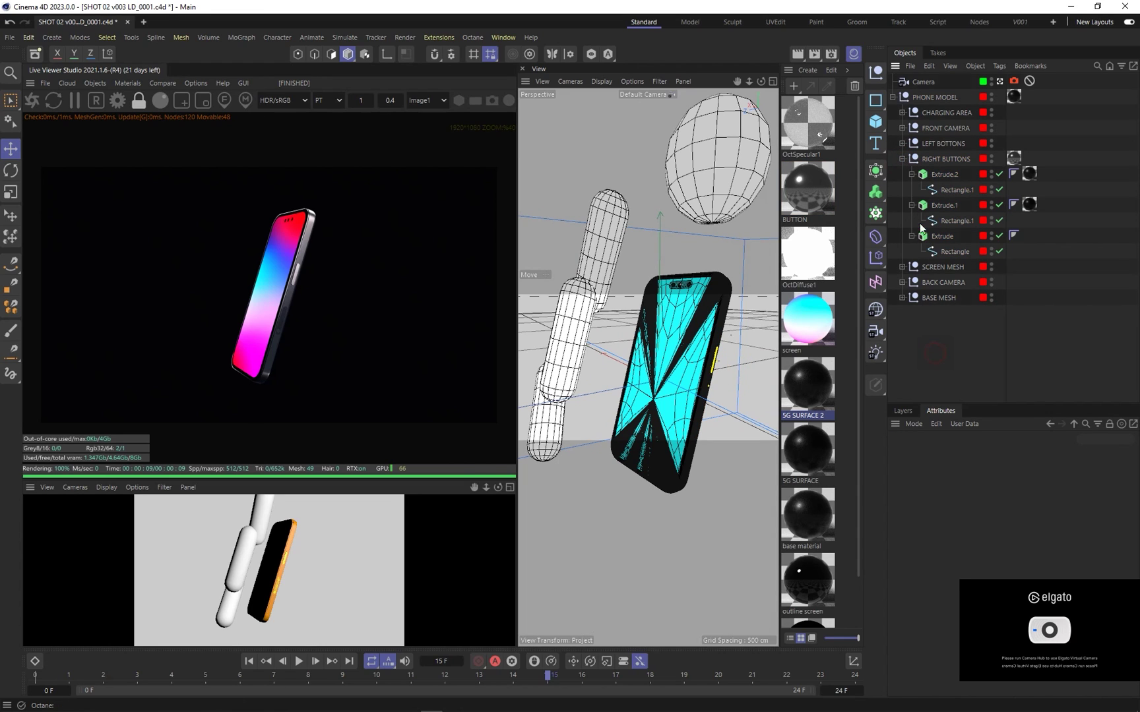
Save the scene and expand the FRONT CAMERA group, selecting the Rectangle spline of its SCREEN cutout
{"action": "key", "text": "ctrl+s"}
{"action": "left_click", "coordinate": [902, 159]}
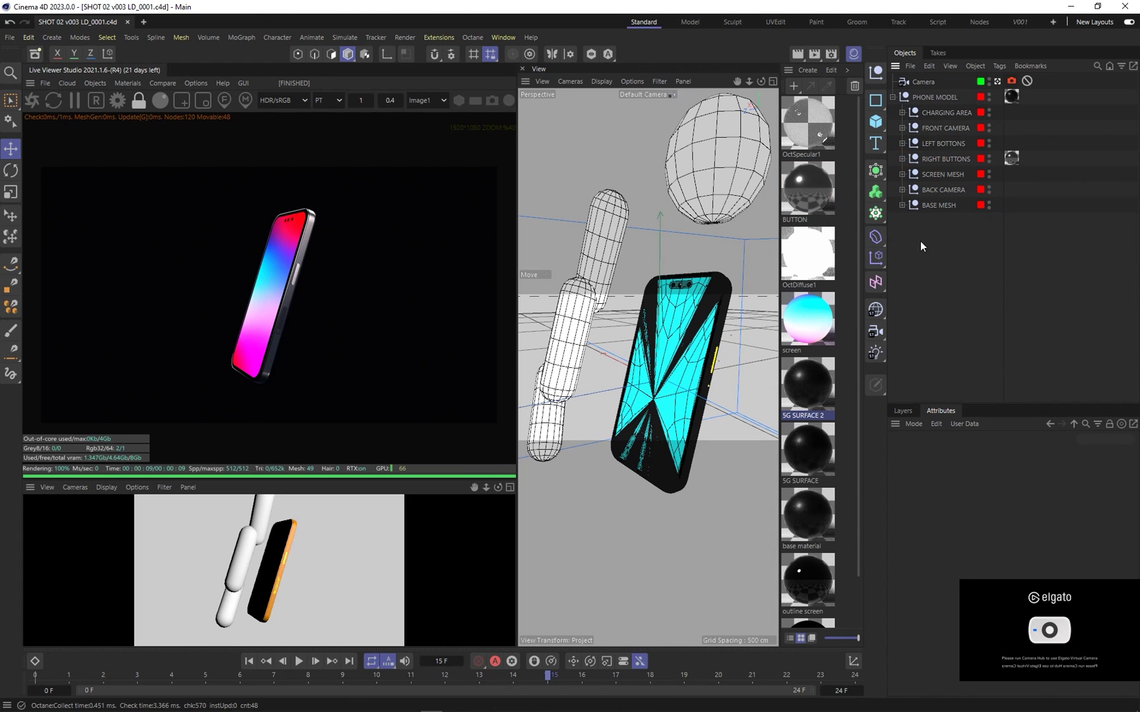
{"action": "left_click", "coordinate": [933, 129]}
{"action": "left_click", "coordinate": [901, 128]}
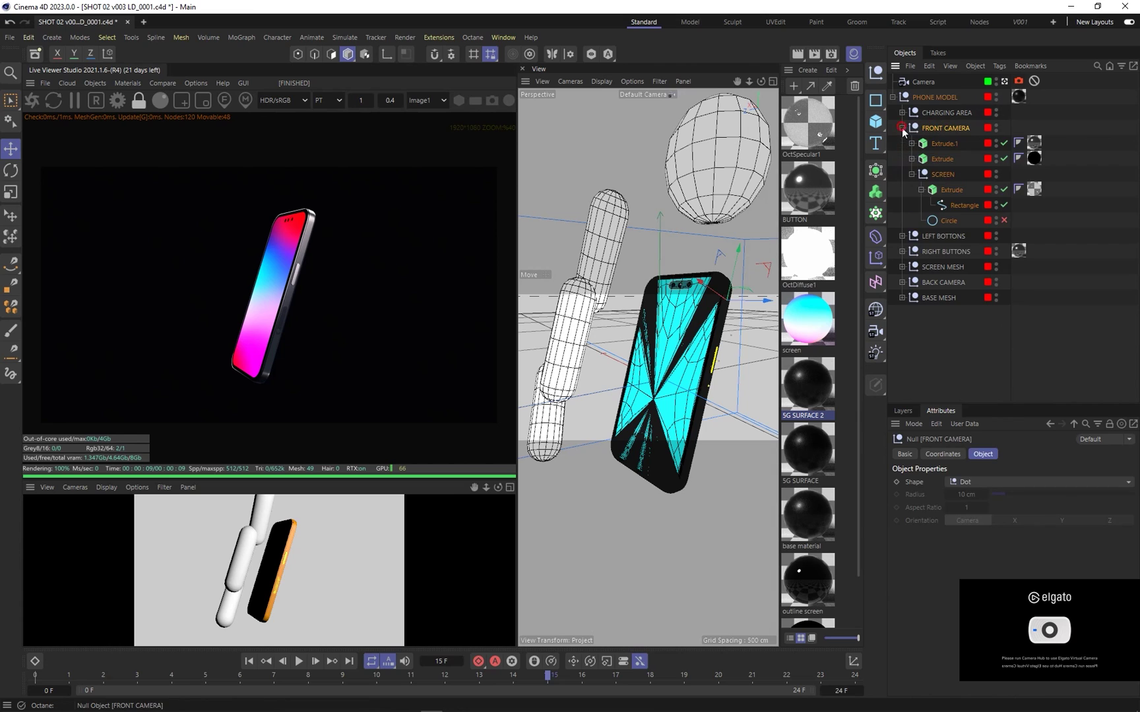
{"action": "left_click", "coordinate": [951, 176]}
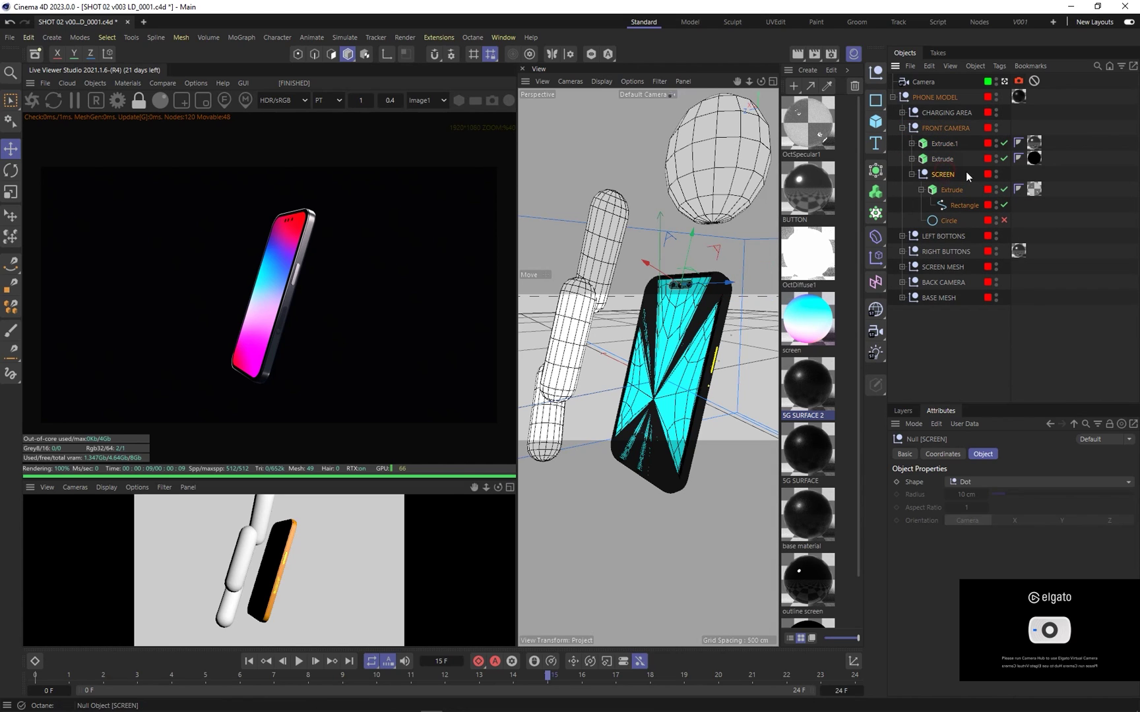
{"action": "left_click", "coordinate": [1004, 81]}
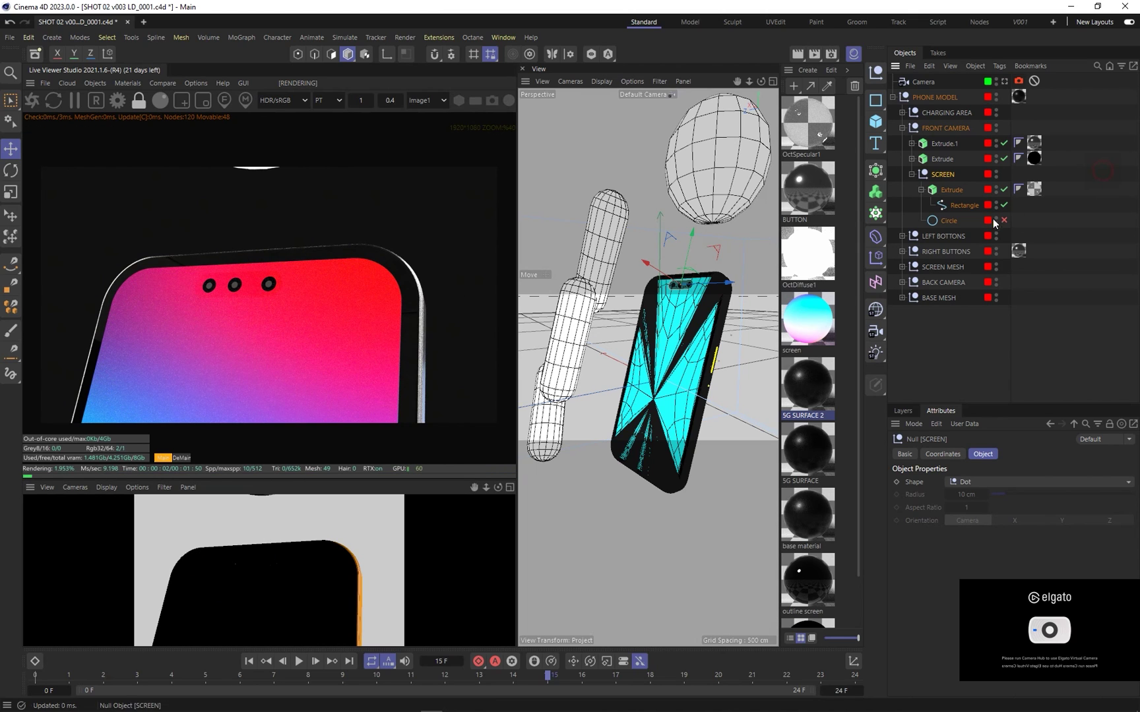
{"action": "left_click", "coordinate": [956, 205]}
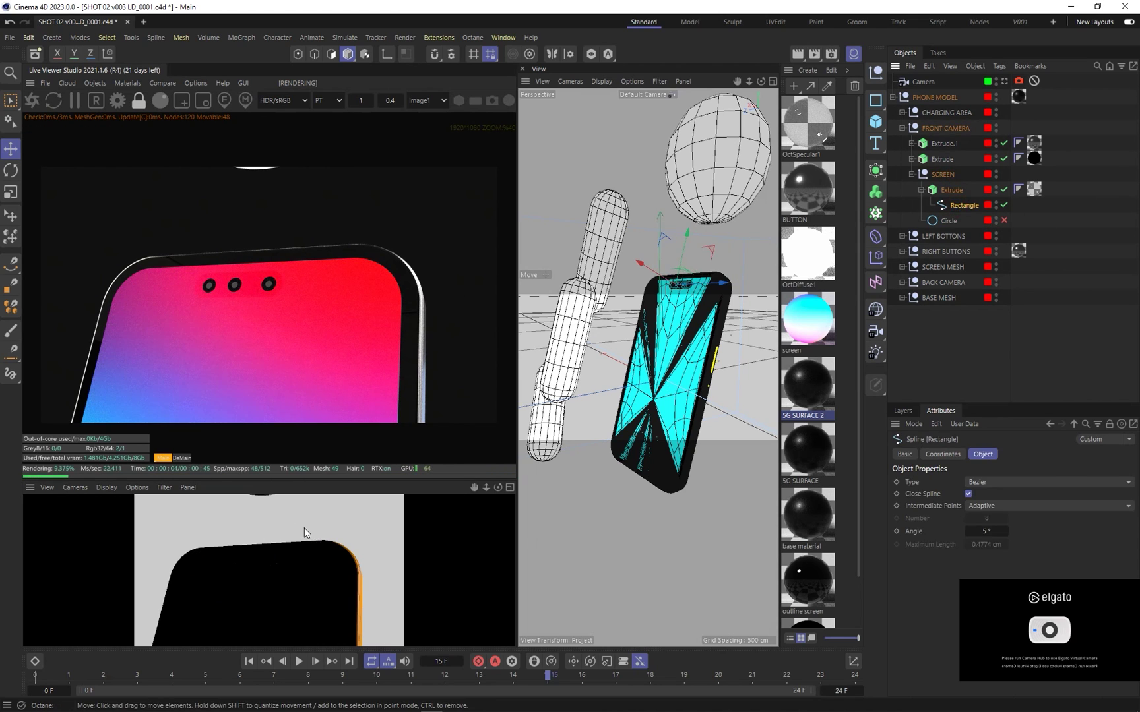
{"action": "scroll", "coordinate": [670, 285], "scroll_direction": "up", "scroll_amount": 10}
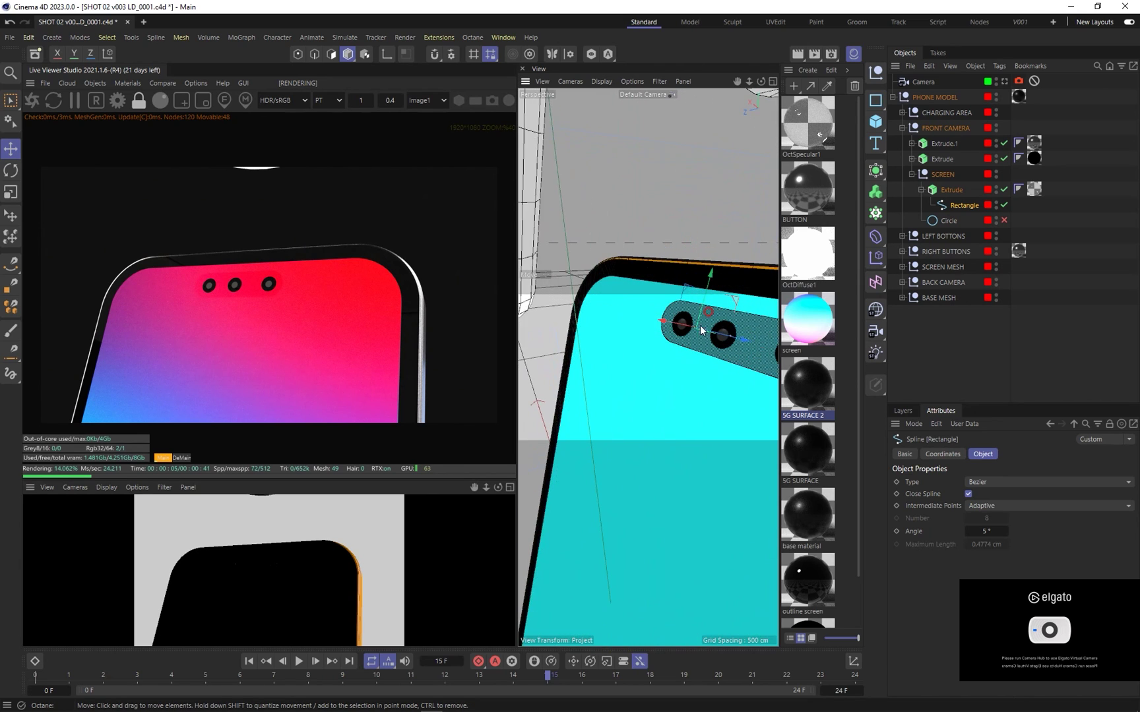
Try to shift the six lens circles of both FRONT CAMERA extrudes together with the SCREEN rectangle
{"action": "left_click", "coordinate": [912, 159]}
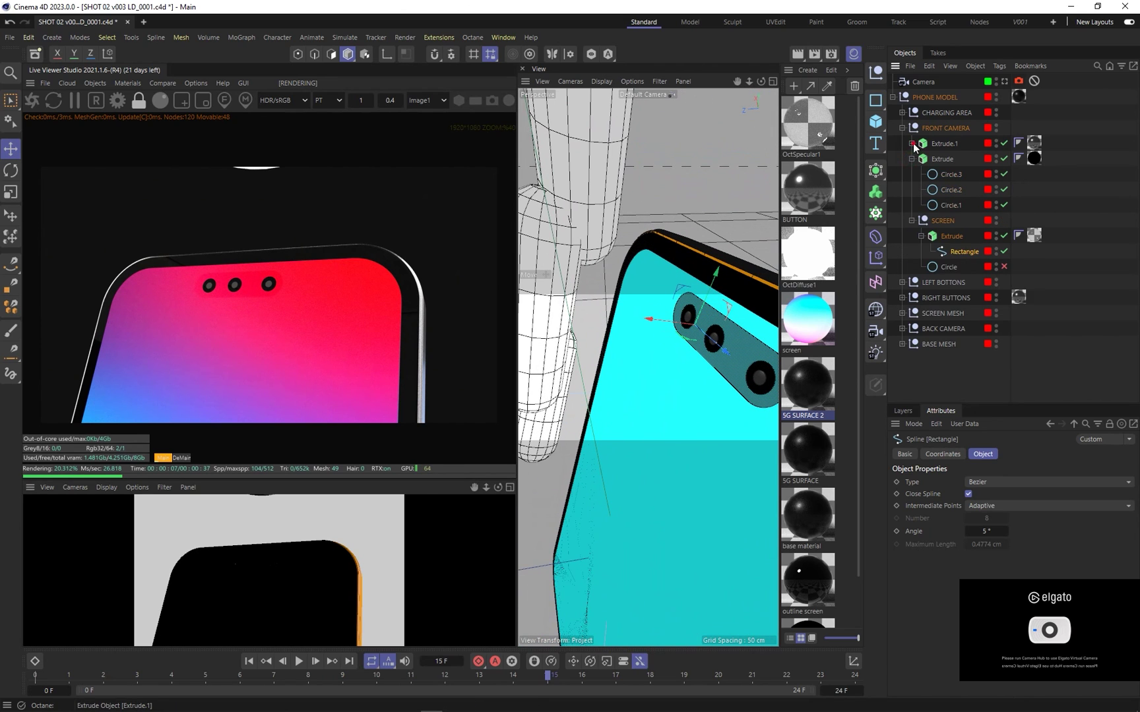
{"action": "left_click", "coordinate": [912, 143]}
{"action": "left_click", "coordinate": [951, 160]}
{"action": "left_click", "coordinate": [950, 189], "text": "shift"}
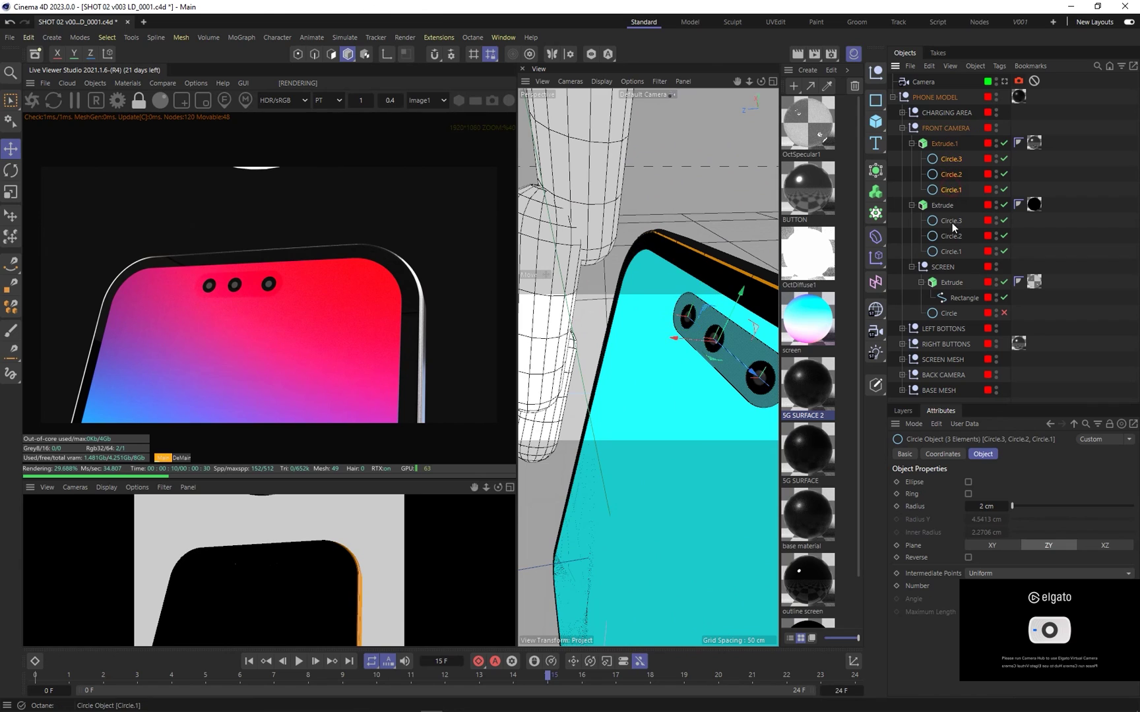
{"action": "left_click", "coordinate": [951, 220], "text": "ctrl"}
{"action": "left_click", "coordinate": [951, 235], "text": "ctrl"}
{"action": "left_click", "coordinate": [950, 251], "text": "ctrl"}
{"action": "left_click", "coordinate": [963, 298], "text": "ctrl"}
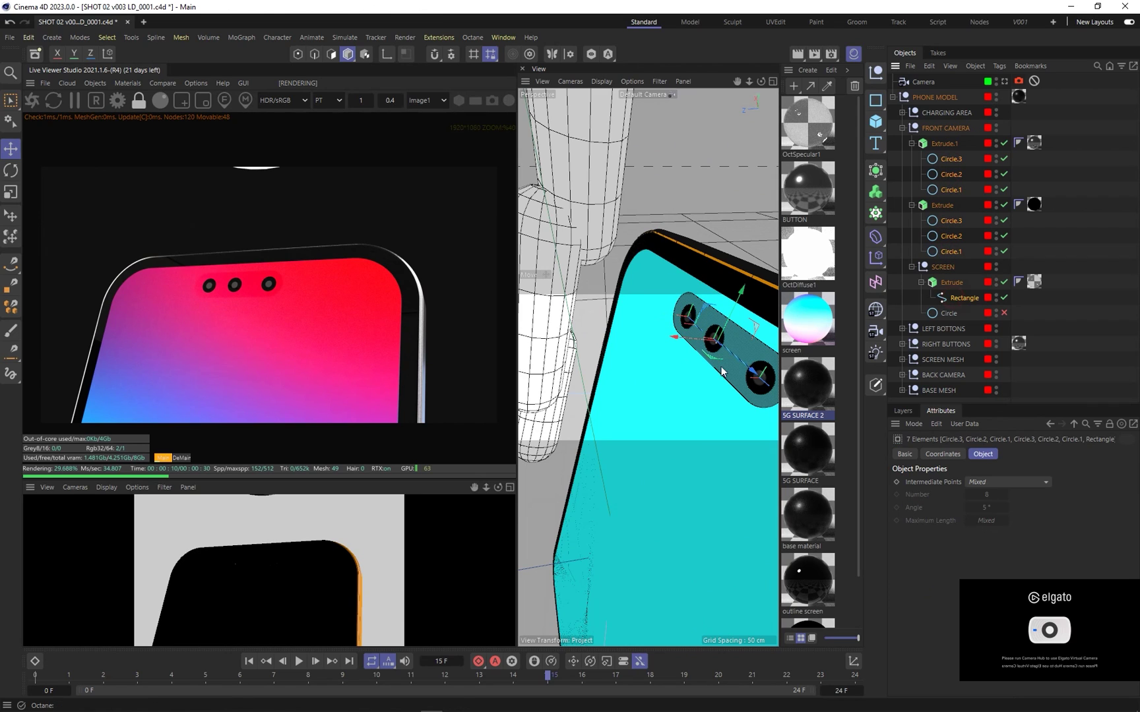
{"action": "left_click_drag", "start_coordinate": [698, 344], "coordinate": [724, 300]}
{"action": "left_click", "coordinate": [1089, 191]}
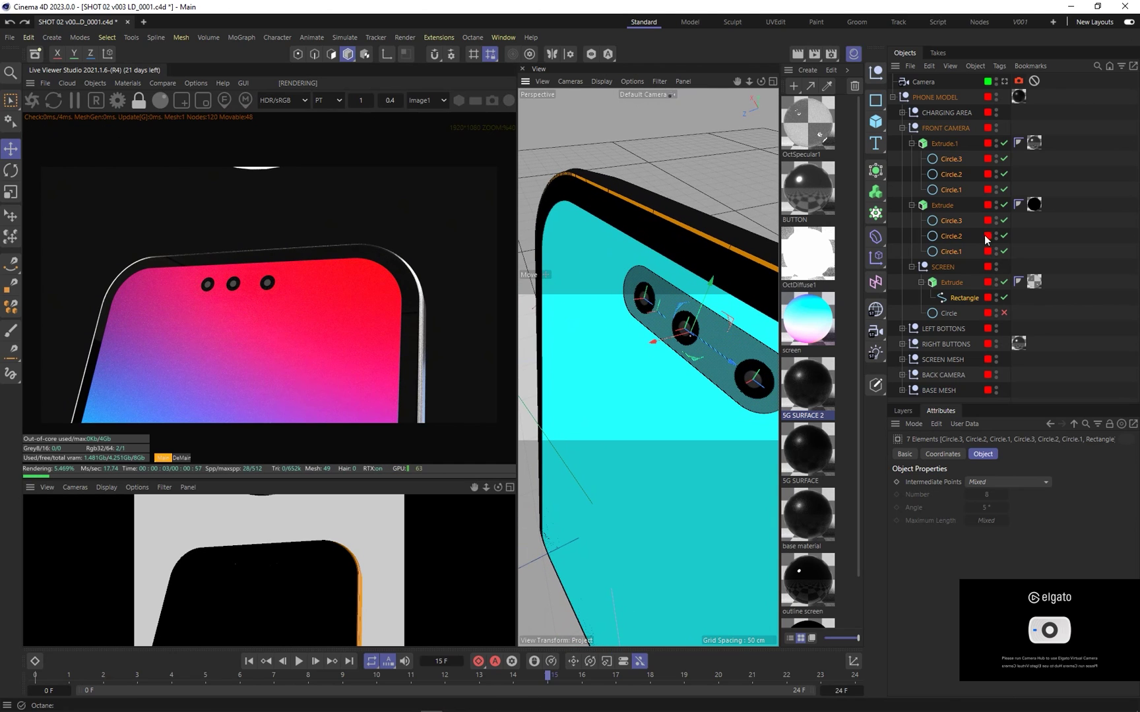
Darken the OctSpecular1 material's transmission color to near black, with saturation 1 and value about 0.017
{"action": "left_click", "coordinate": [798, 139]}
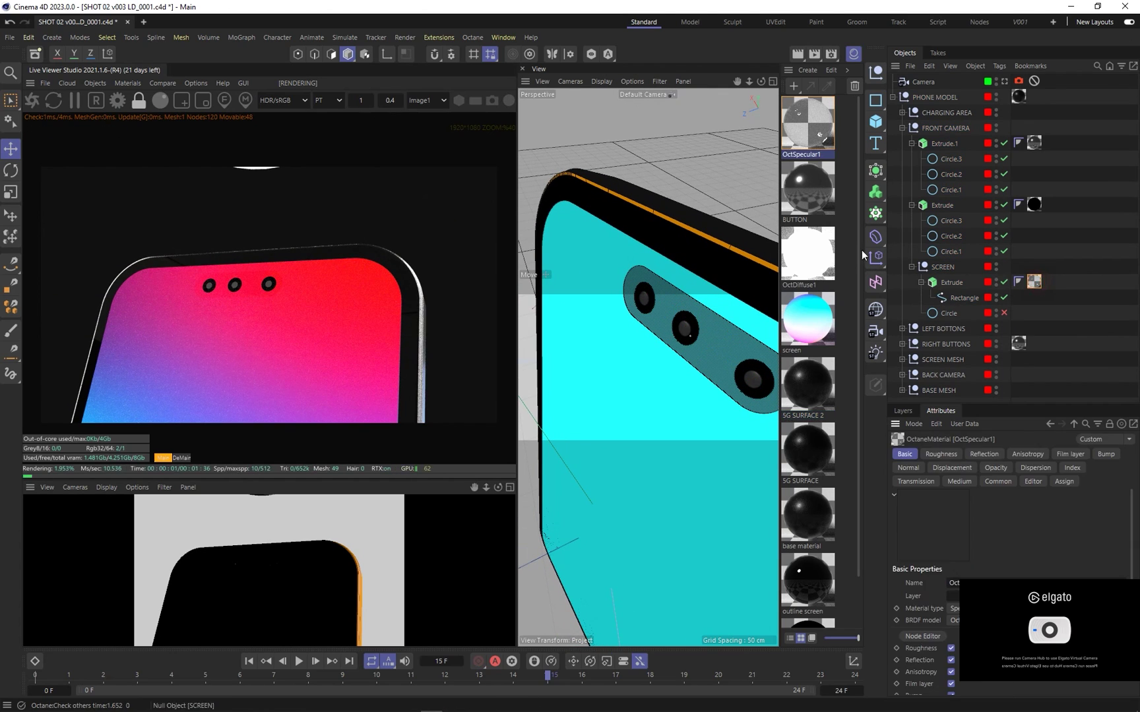
{"action": "double_click", "coordinate": [798, 138]}
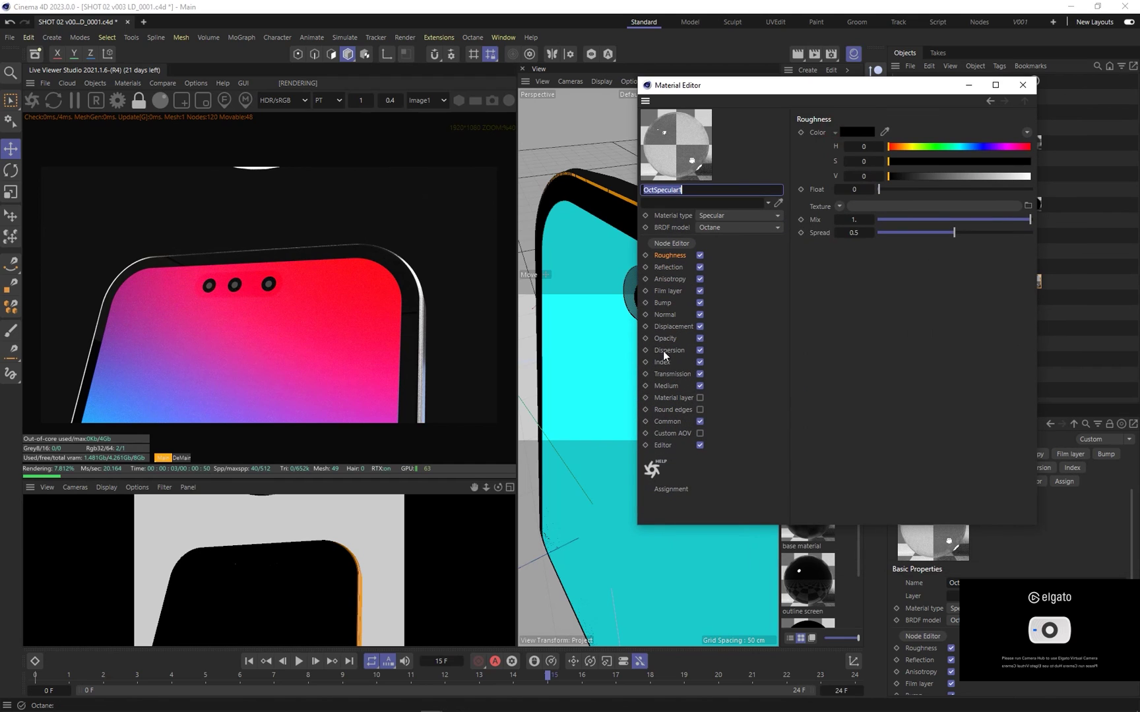
{"action": "left_click", "coordinate": [667, 373]}
{"action": "left_click_drag", "start_coordinate": [903, 162], "coordinate": [1032, 161]}
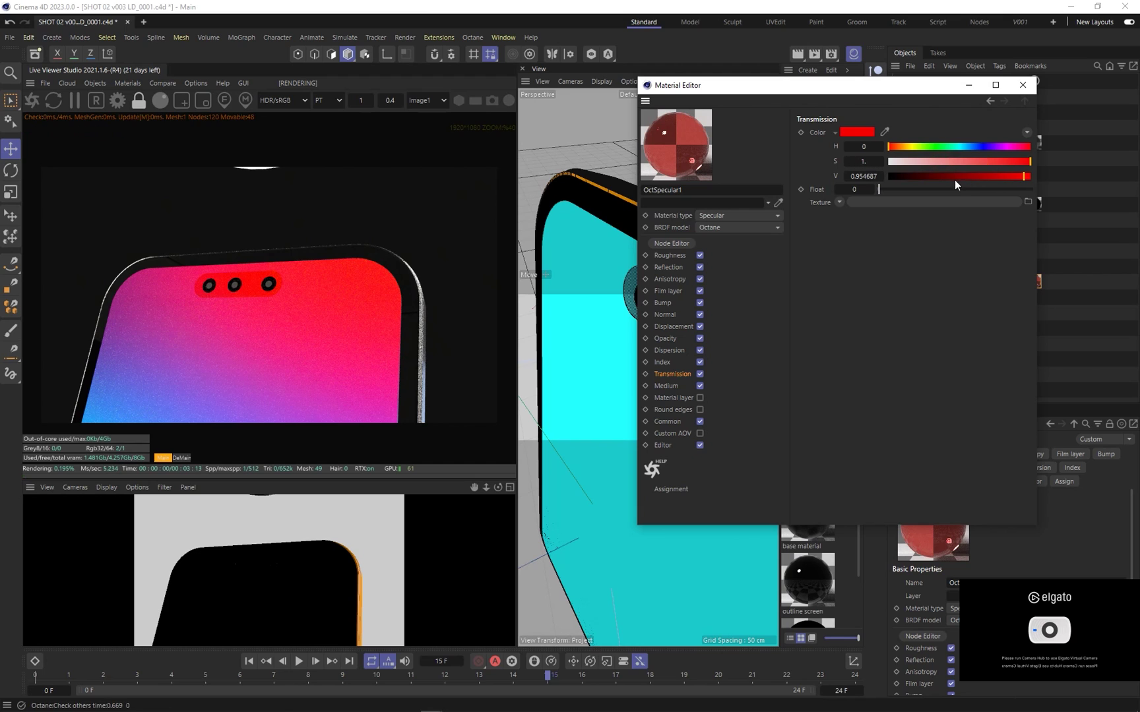
{"action": "left_click", "coordinate": [891, 176]}
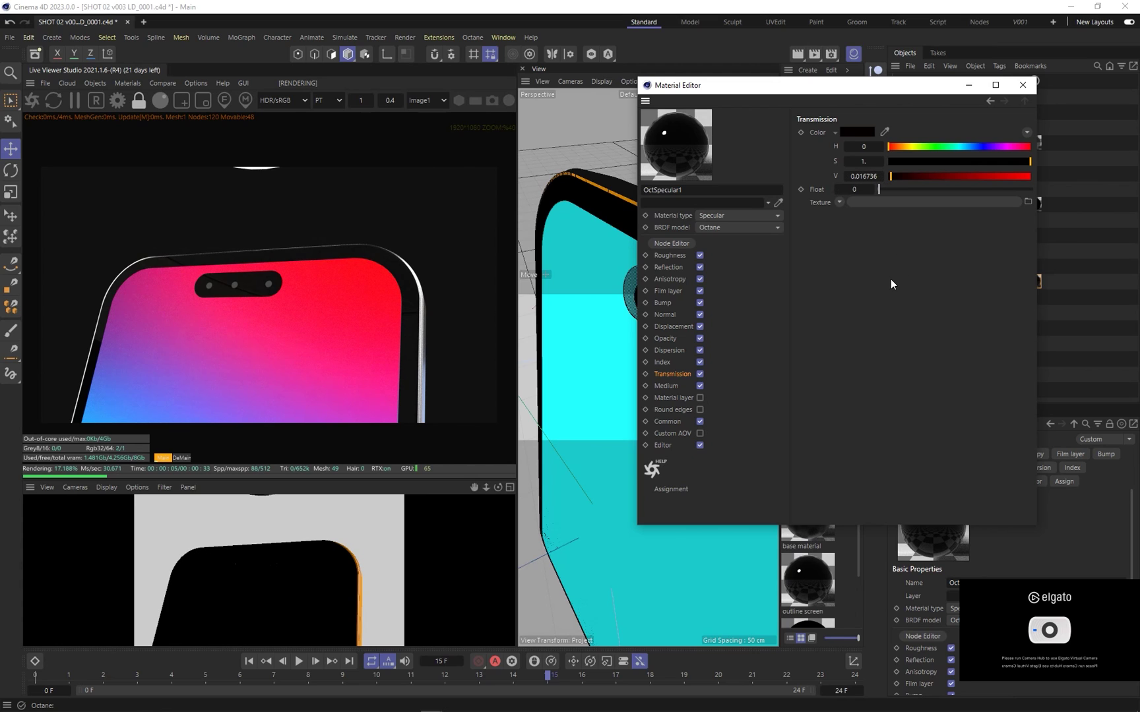
{"action": "left_click", "coordinate": [1022, 84]}
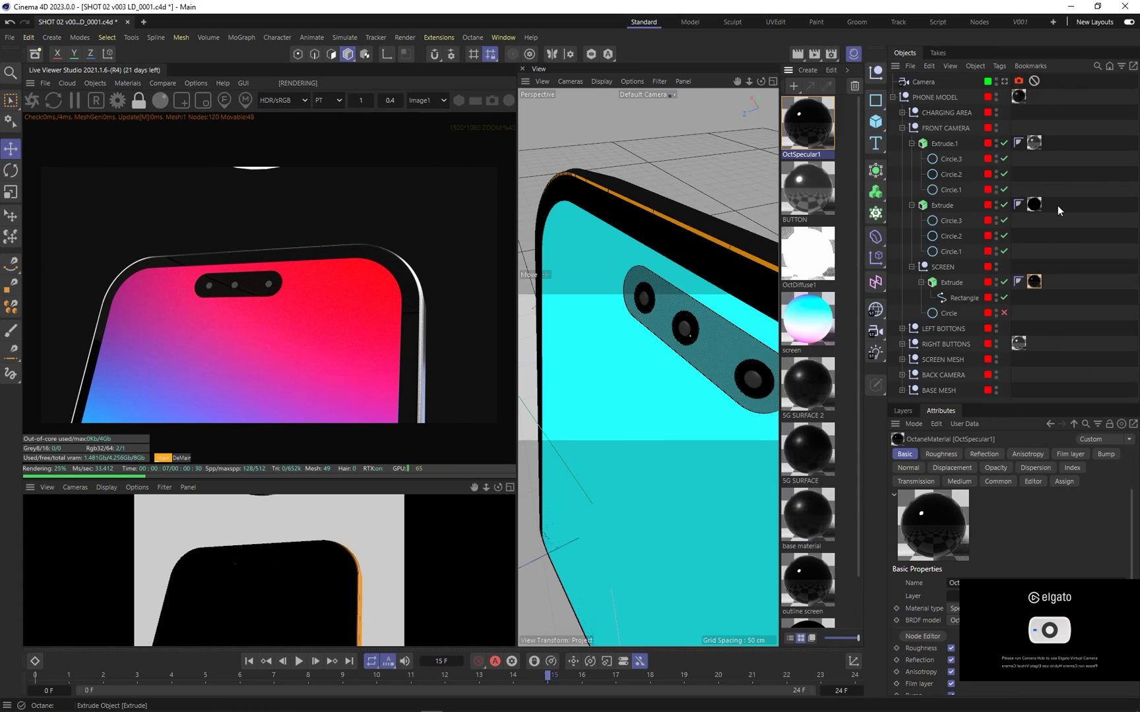
Brighten the FRONT LENSE PART material's diffuse color to a value of about 0.41 and restart the live render
{"action": "left_click", "coordinate": [1033, 204]}
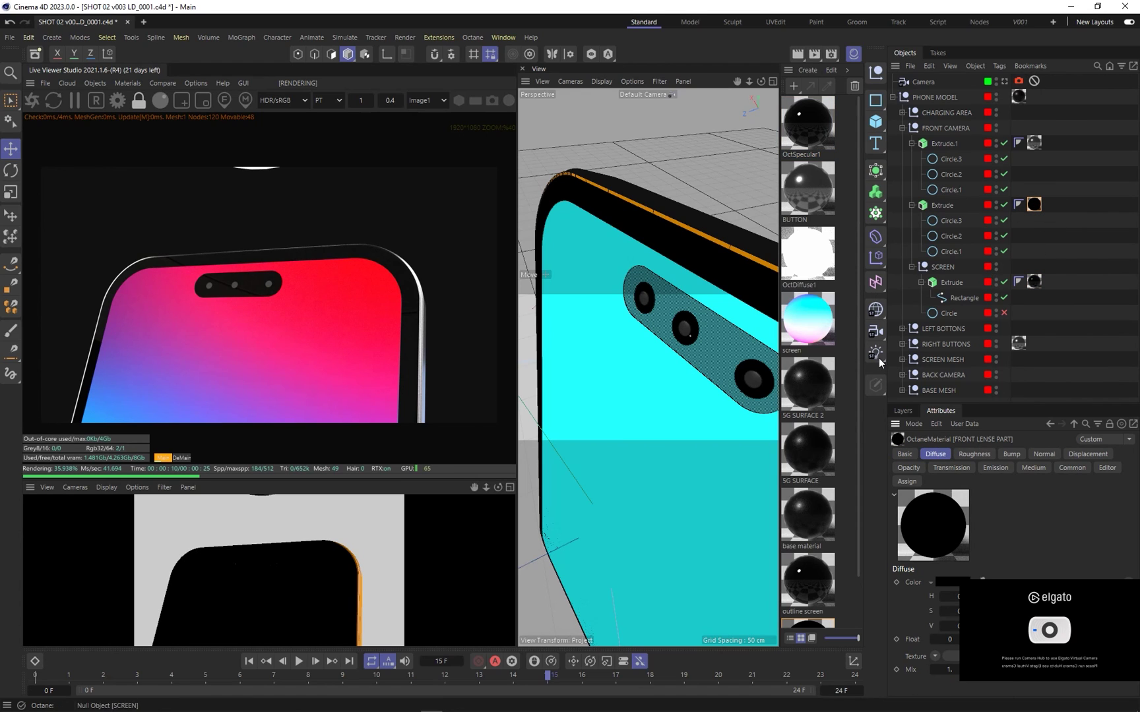
{"action": "scroll", "coordinate": [821, 399], "scroll_direction": "down", "scroll_amount": 1}
{"action": "double_click", "coordinate": [819, 583]}
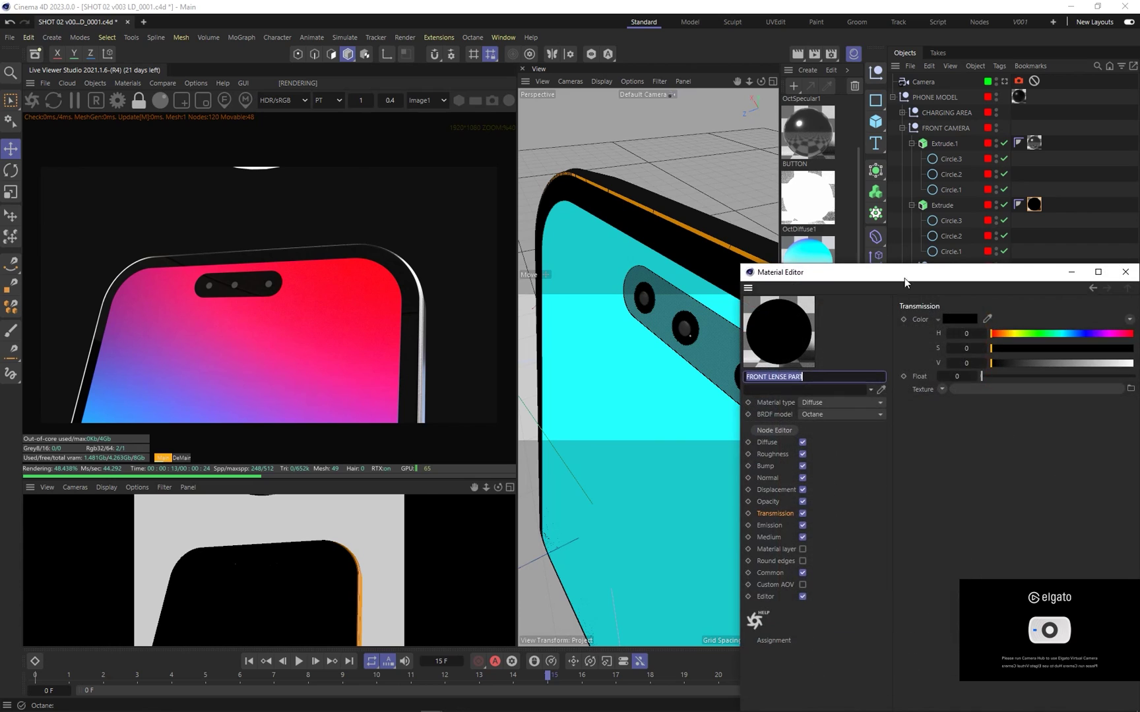
{"action": "left_click_drag", "start_coordinate": [908, 269], "coordinate": [786, 146]}
{"action": "left_click", "coordinate": [643, 318]}
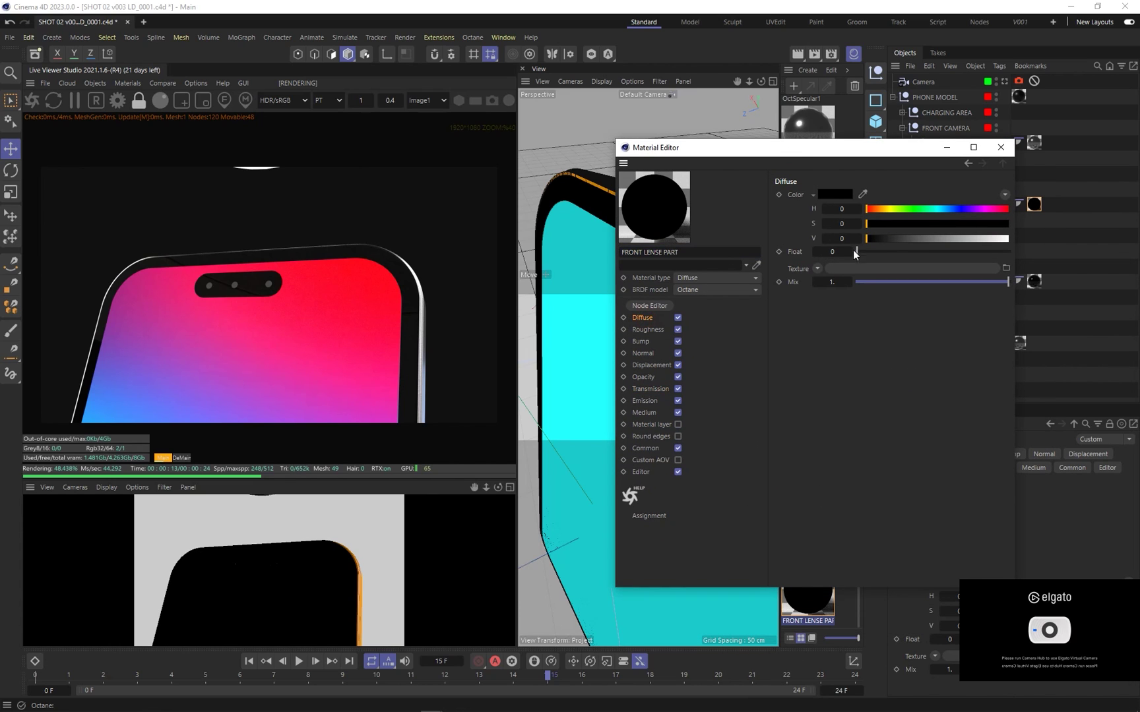
{"action": "left_click_drag", "start_coordinate": [871, 239], "coordinate": [925, 234]}
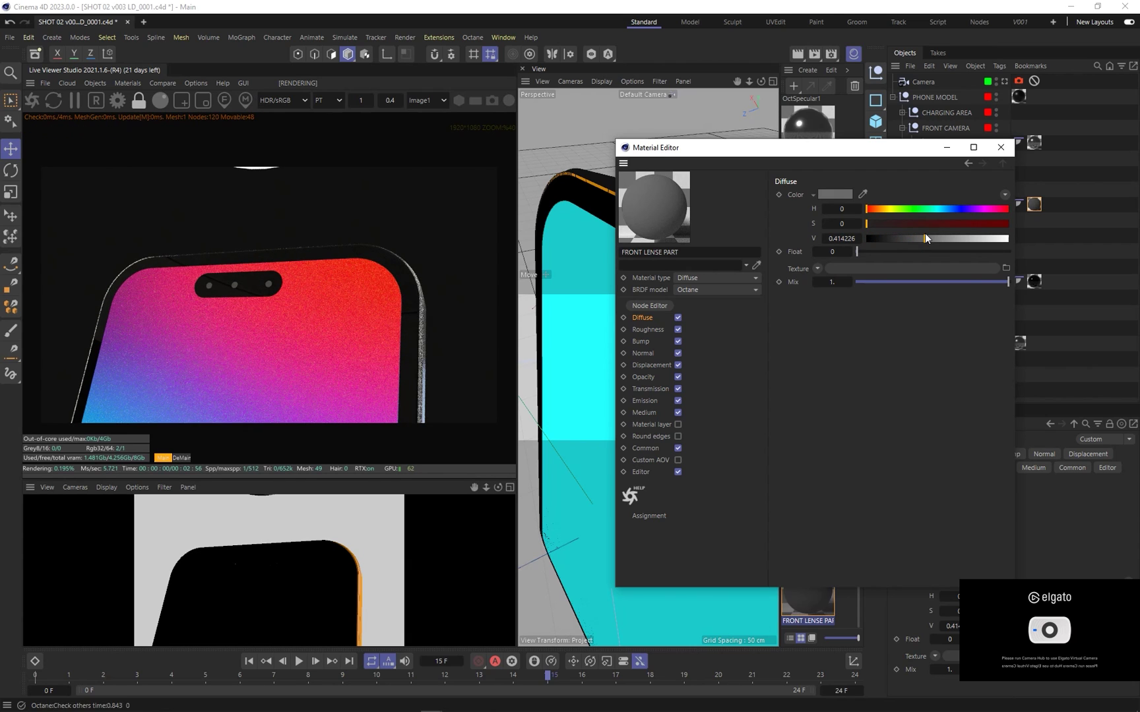
{"action": "left_click", "coordinate": [1001, 148]}
{"action": "left_click", "coordinate": [32, 102]}
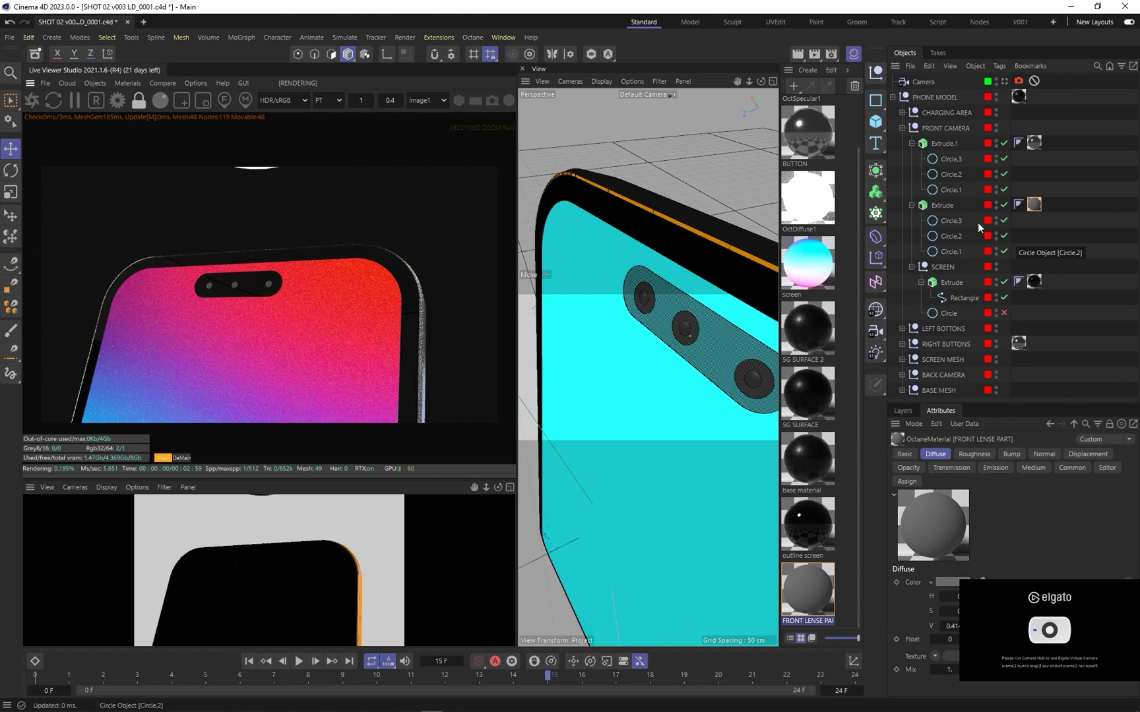
Nudge the three Circle splines under the outer lens Extrude along X so the lens discs sit just proud of the cutout surface
{"action": "left_click", "coordinate": [953, 220]}
{"action": "left_click", "coordinate": [947, 251], "text": "shift"}
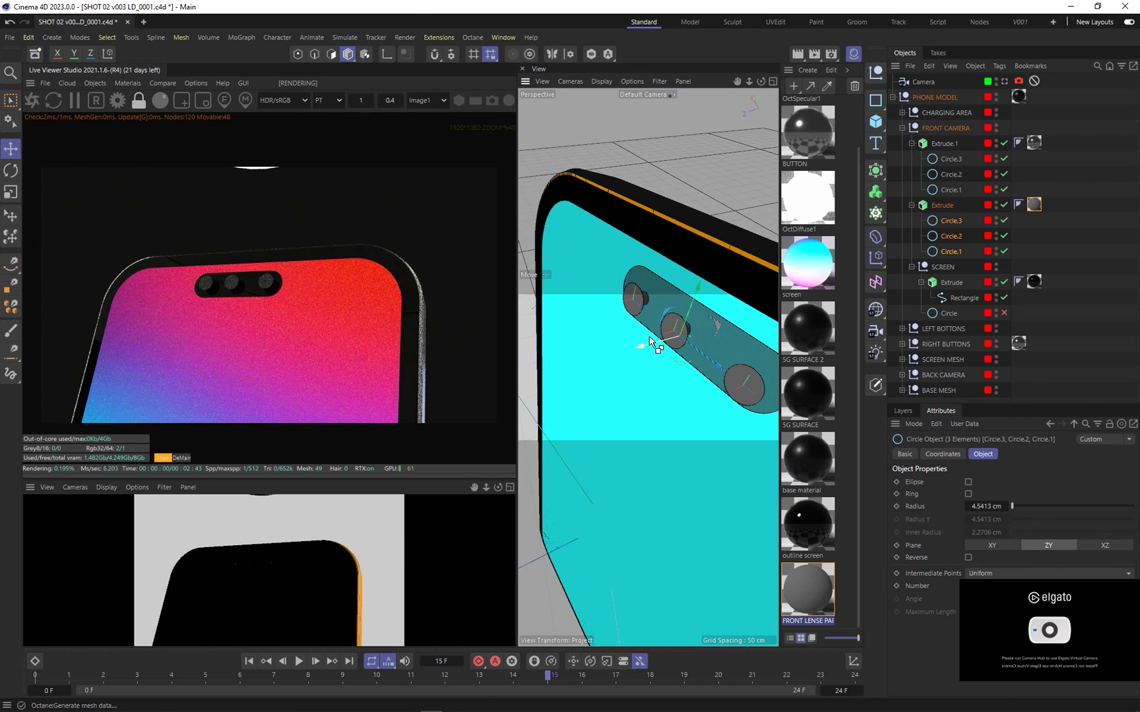
{"action": "scroll", "coordinate": [647, 342], "scroll_direction": "up", "scroll_amount": 5}
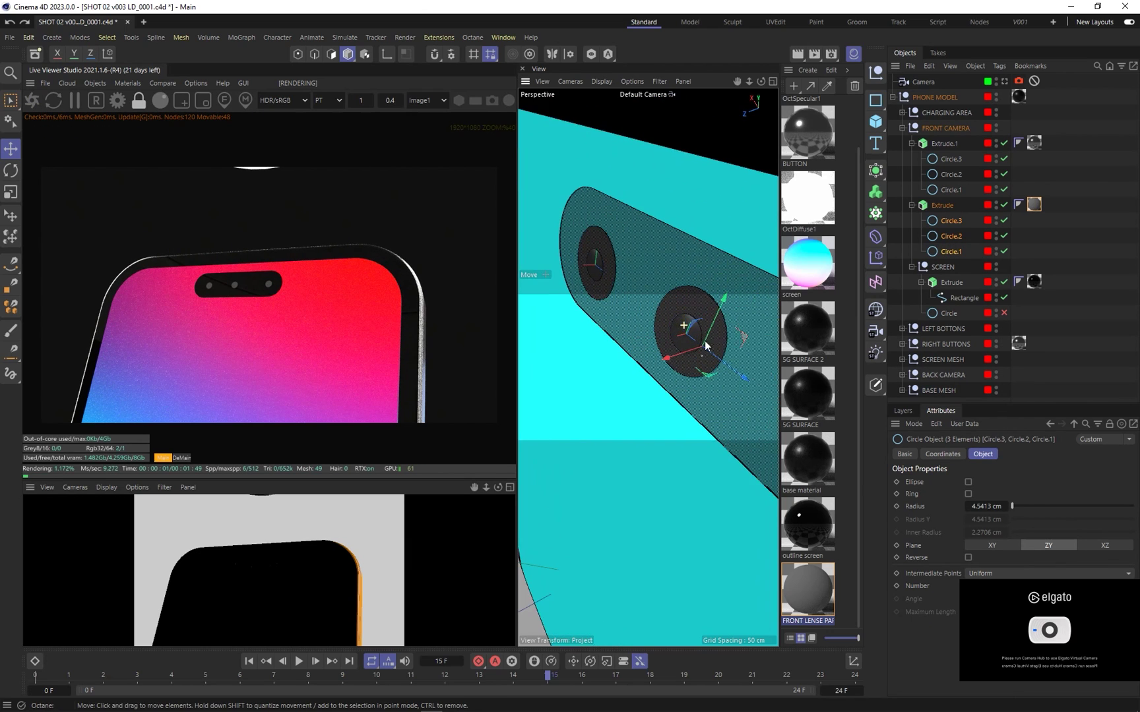
{"action": "scroll", "coordinate": [641, 343], "scroll_direction": "up", "scroll_amount": 8}
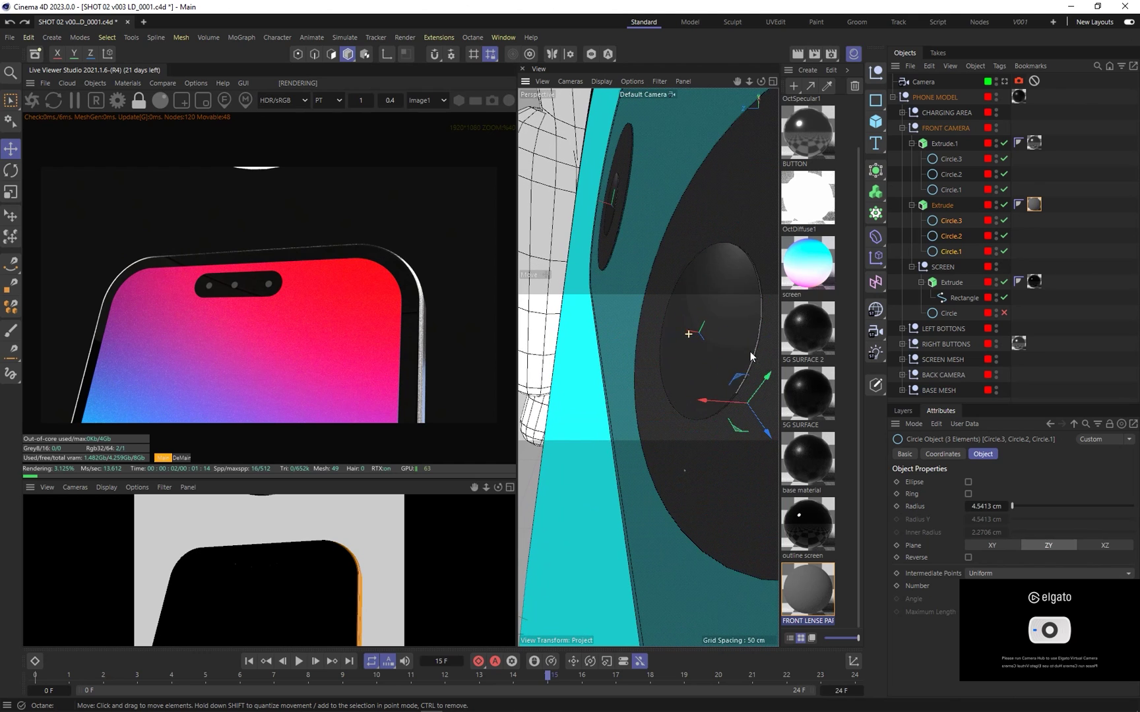
{"action": "scroll", "coordinate": [712, 333], "scroll_direction": "up", "scroll_amount": 6}
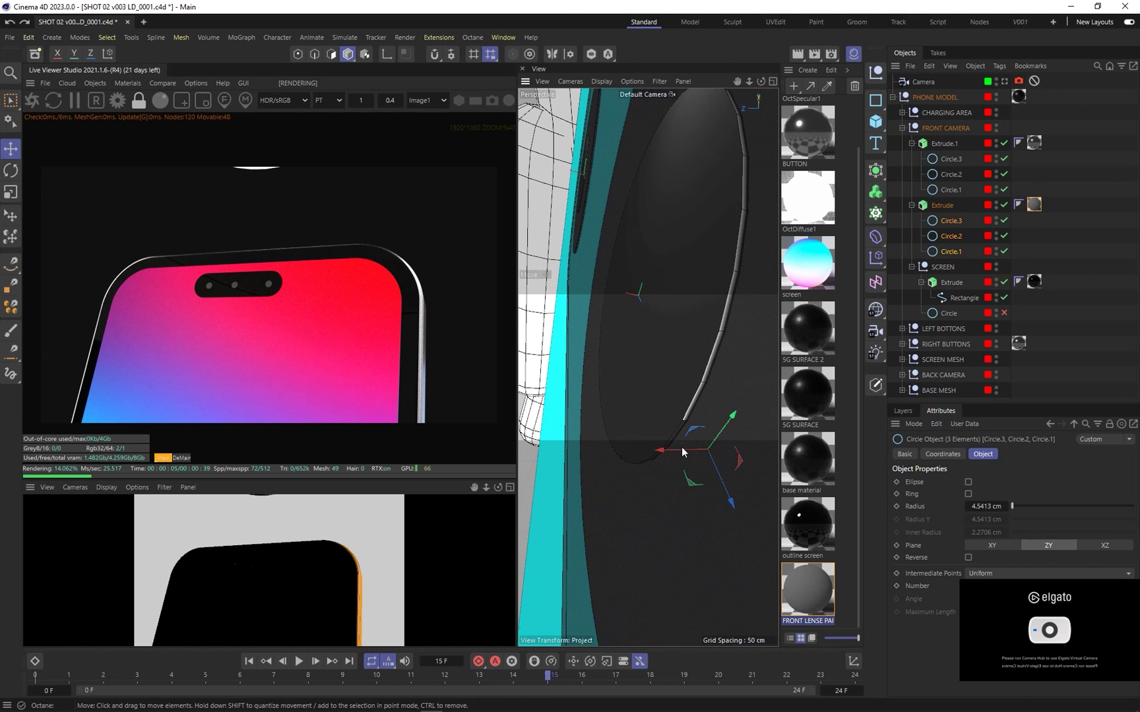
{"action": "left_click_drag", "start_coordinate": [683, 453], "coordinate": [681, 454]}
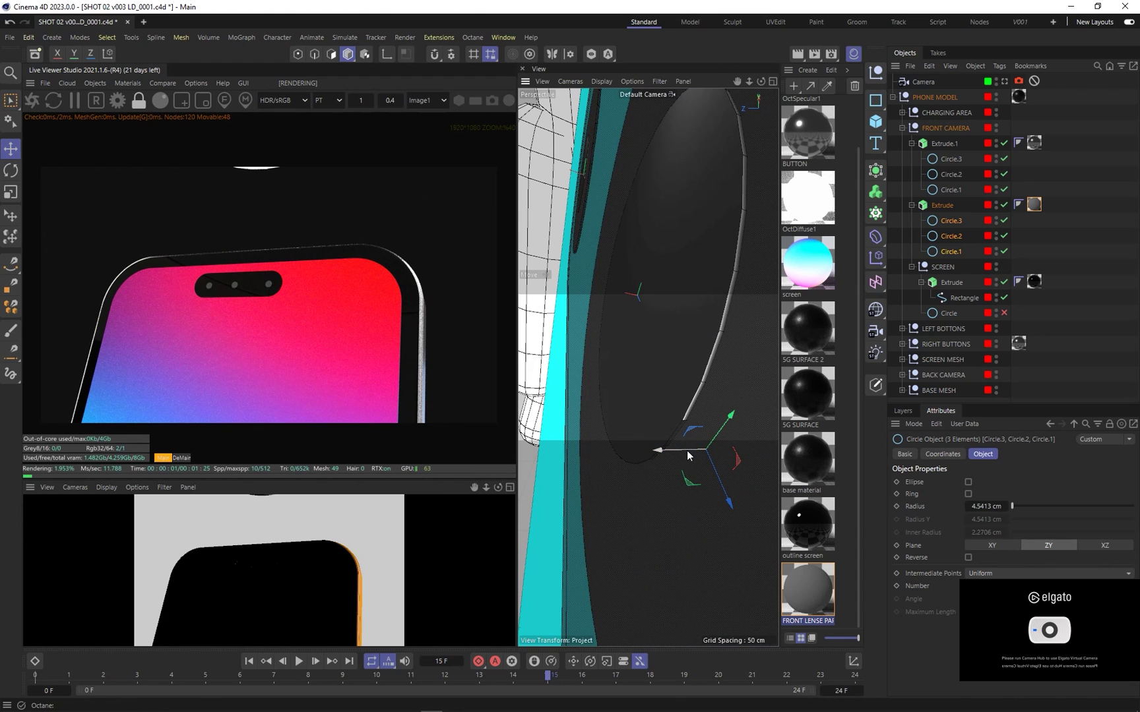
{"action": "left_click_drag", "start_coordinate": [687, 452], "coordinate": [686, 447]}
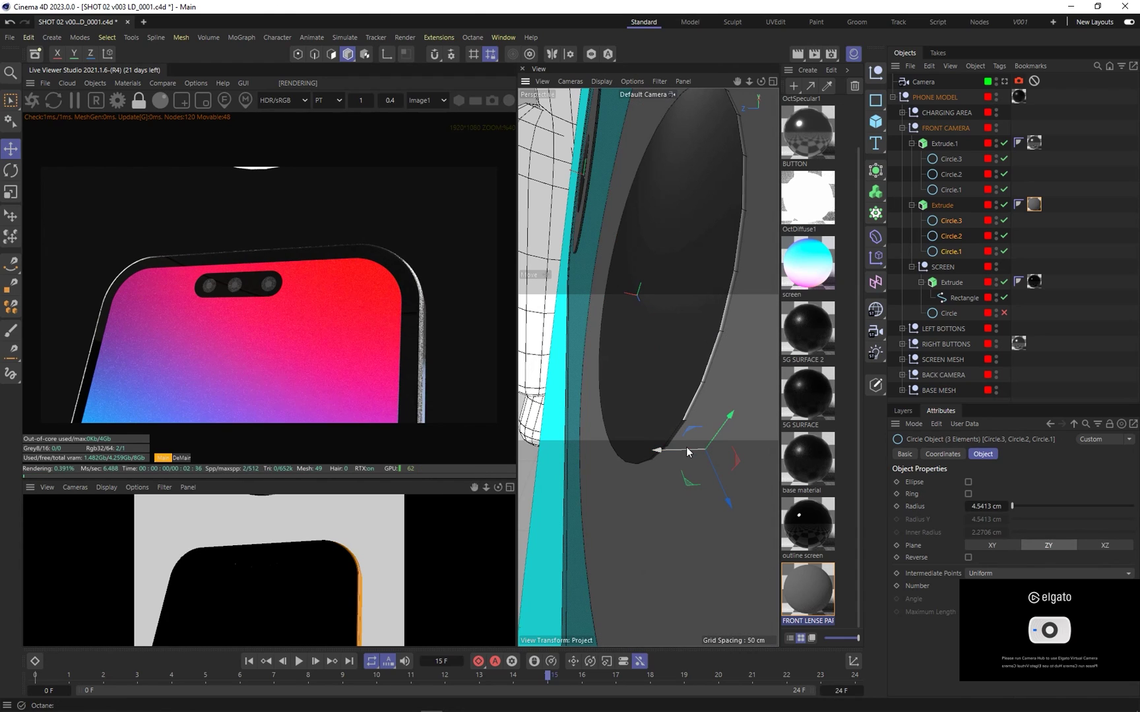
{"action": "right_click_drag", "start_coordinate": [695, 318], "coordinate": [610, 319], "text": "alt"}
{"action": "left_click_drag", "start_coordinate": [678, 354], "coordinate": [715, 358], "text": "alt"}
{"action": "left_click", "coordinate": [1112, 360]}
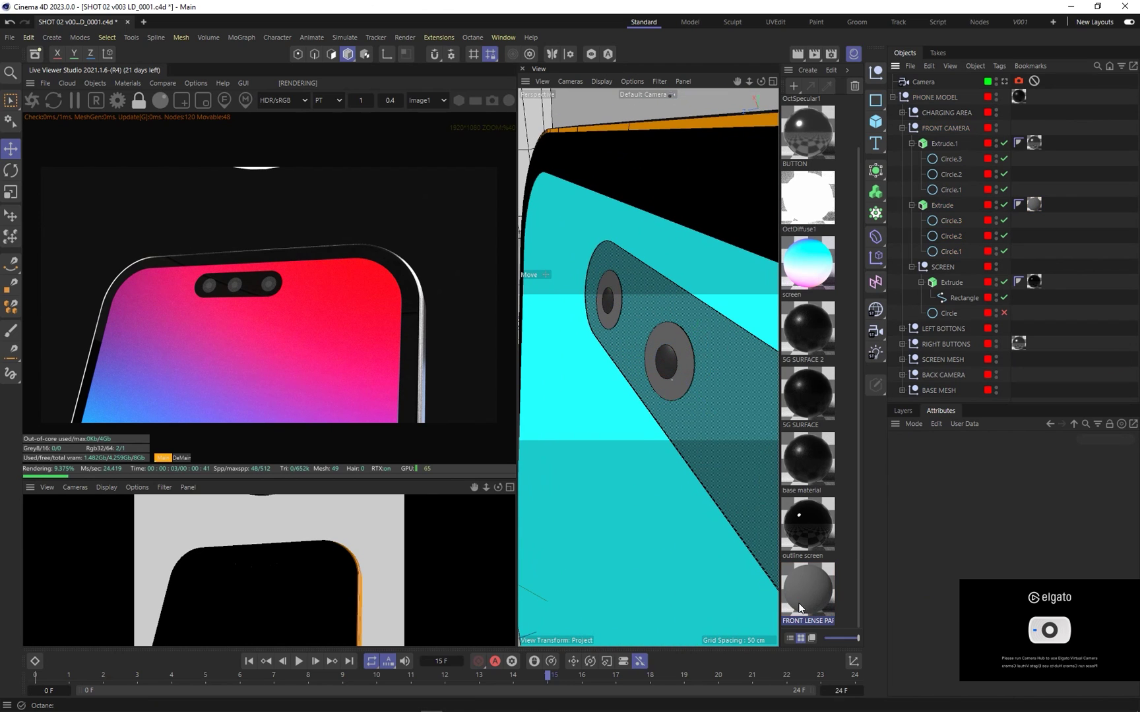
Set the FRONT LENSE PART material's diffuse color value to 0, making the lens discs pure black
{"action": "double_click", "coordinate": [798, 599]}
{"action": "left_click_drag", "start_coordinate": [855, 285], "coordinate": [724, 153]}
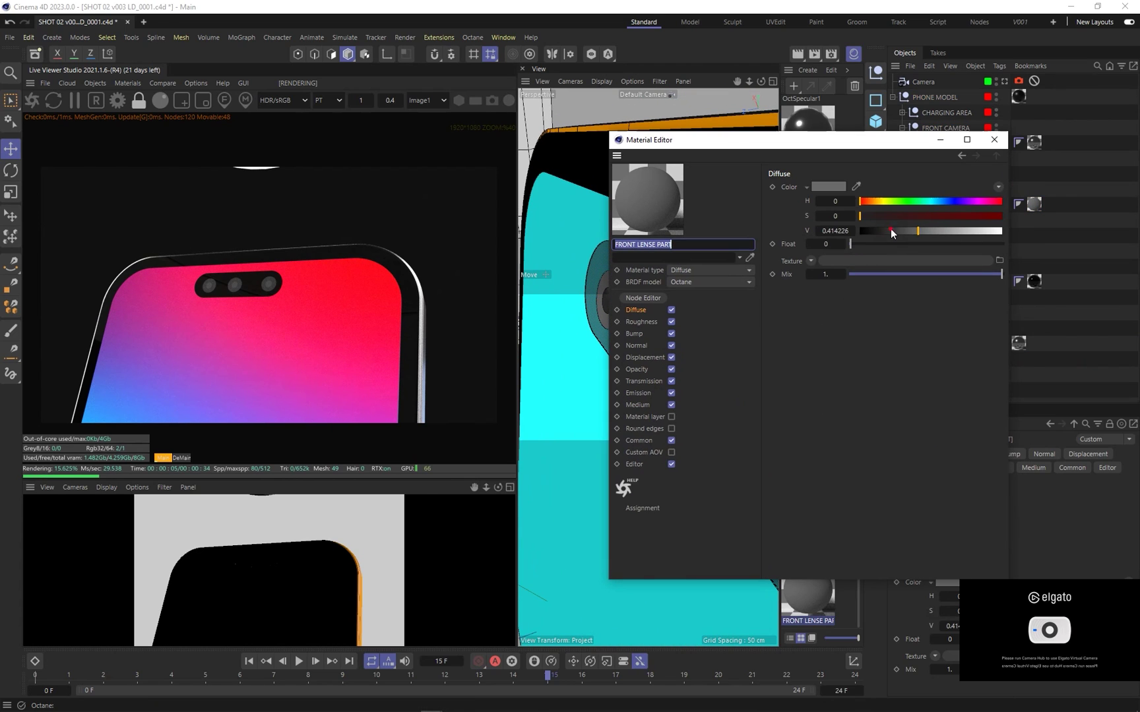
{"action": "left_click_drag", "start_coordinate": [918, 230], "coordinate": [890, 230]}
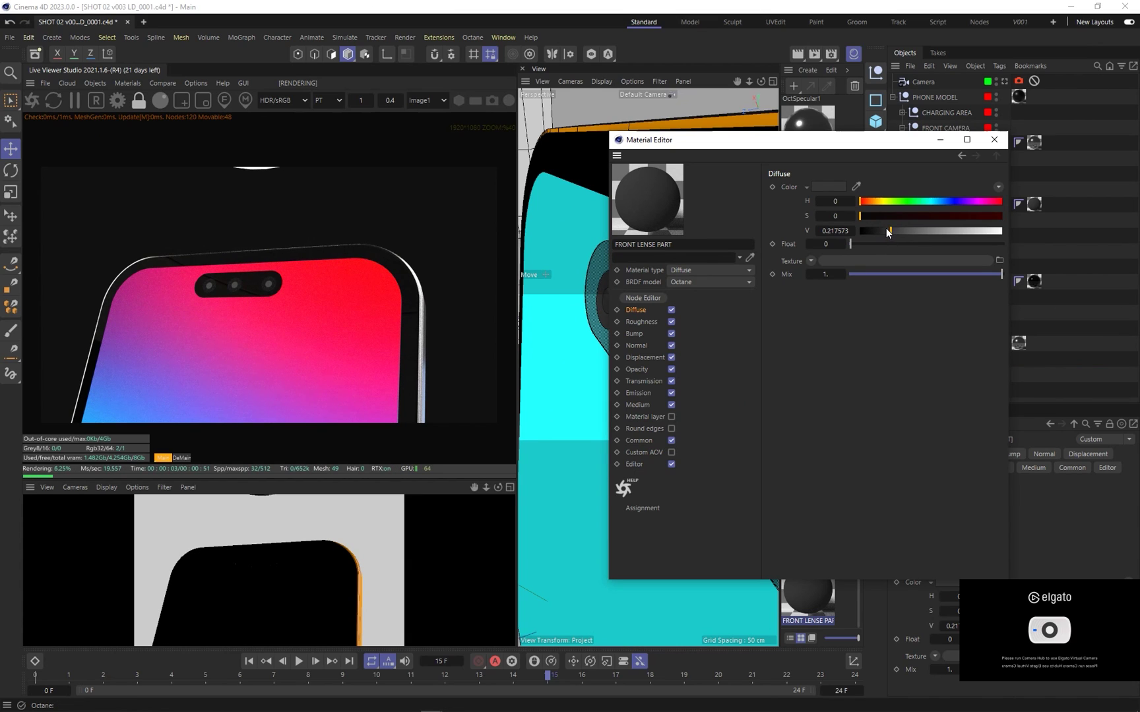
{"action": "left_click_drag", "start_coordinate": [887, 229], "coordinate": [847, 232]}
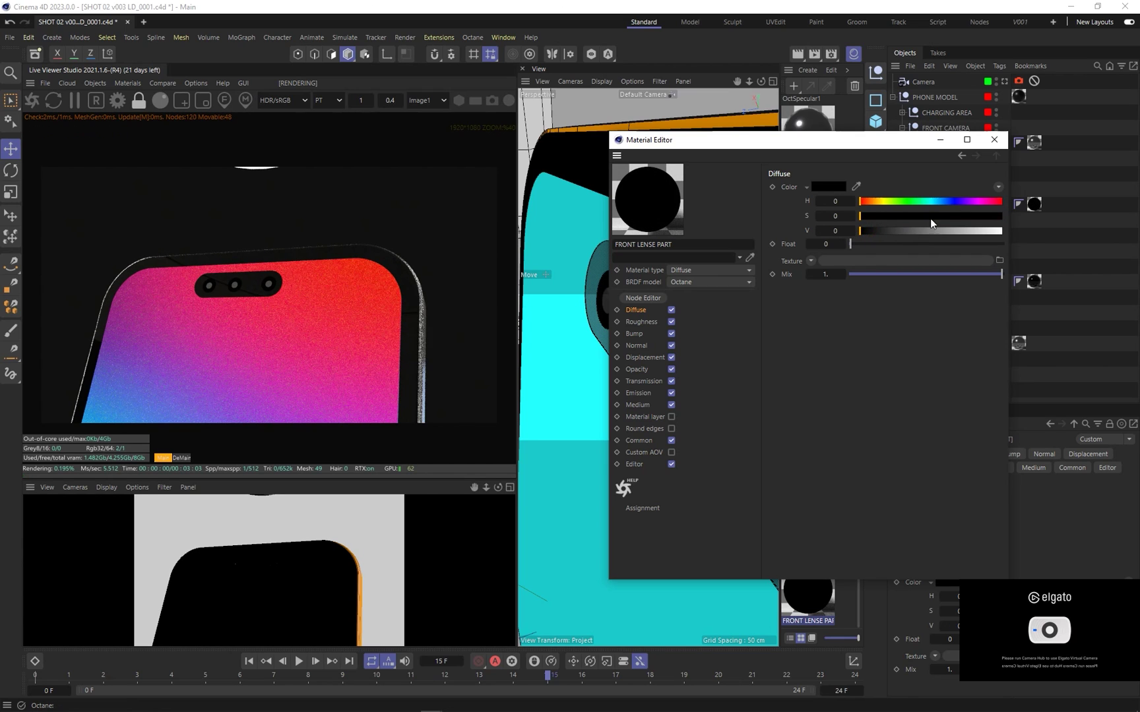
{"action": "left_click", "coordinate": [994, 139]}
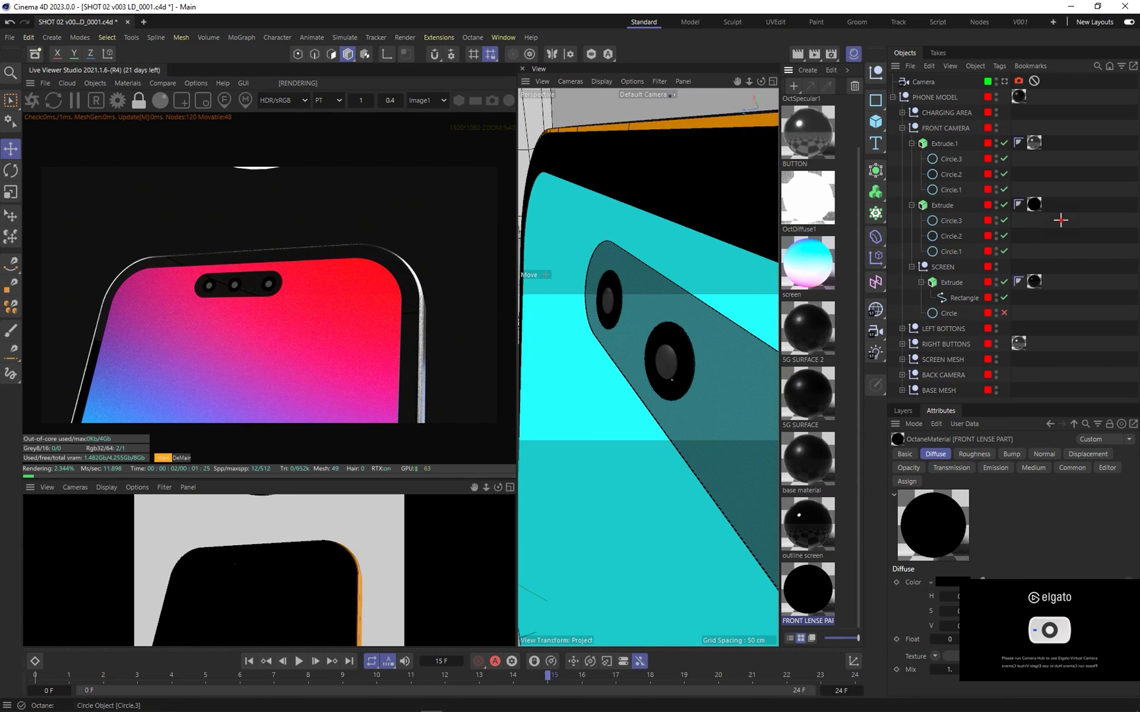
Raise the OctSpecular1 material's roughness color value to about 0.046
{"action": "left_click", "coordinate": [817, 509]}
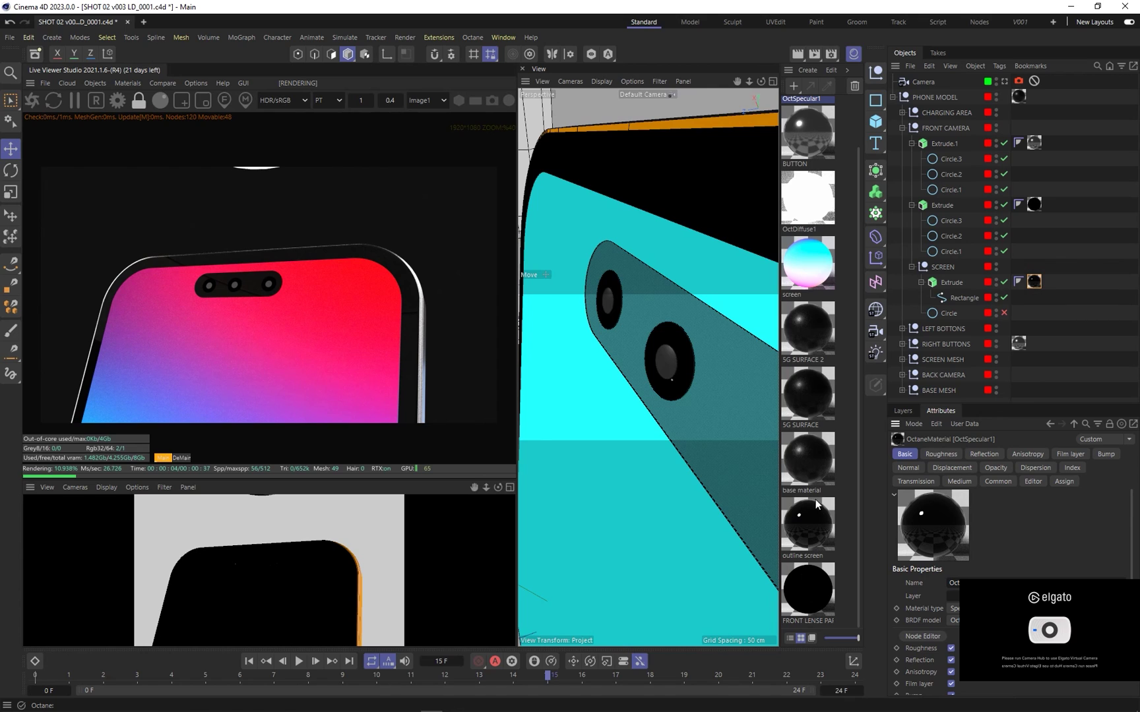
{"action": "scroll", "coordinate": [823, 492], "scroll_direction": "up", "scroll_amount": 2}
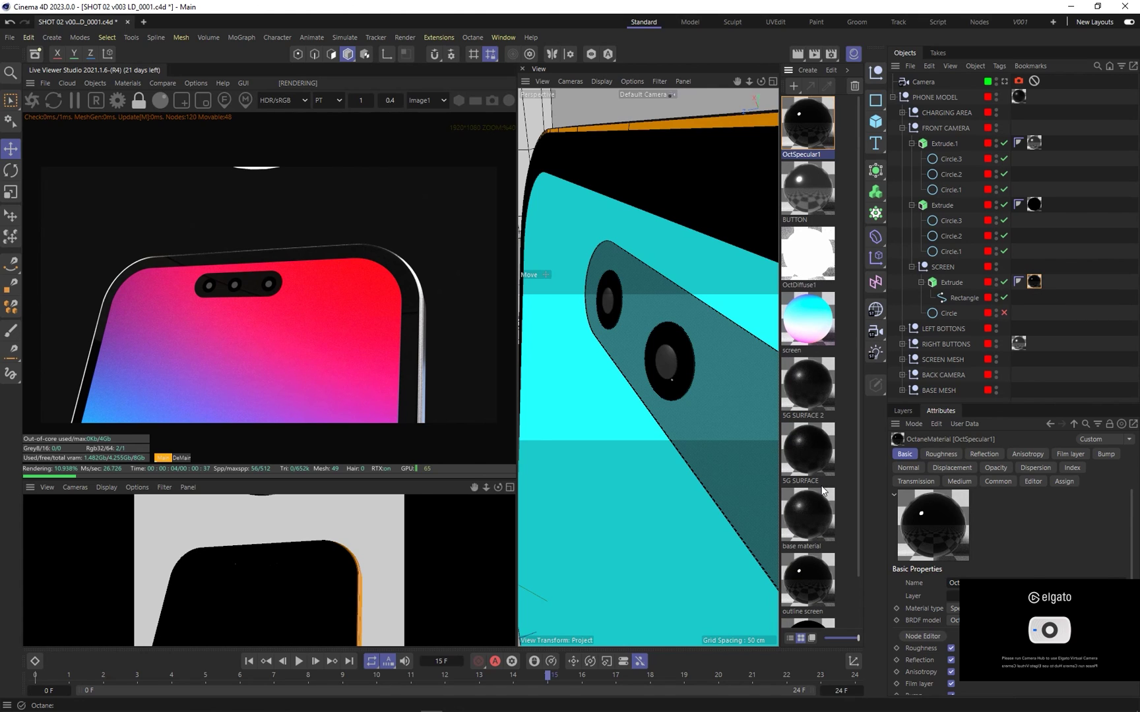
{"action": "double_click", "coordinate": [811, 132]}
{"action": "left_click", "coordinate": [844, 219]}
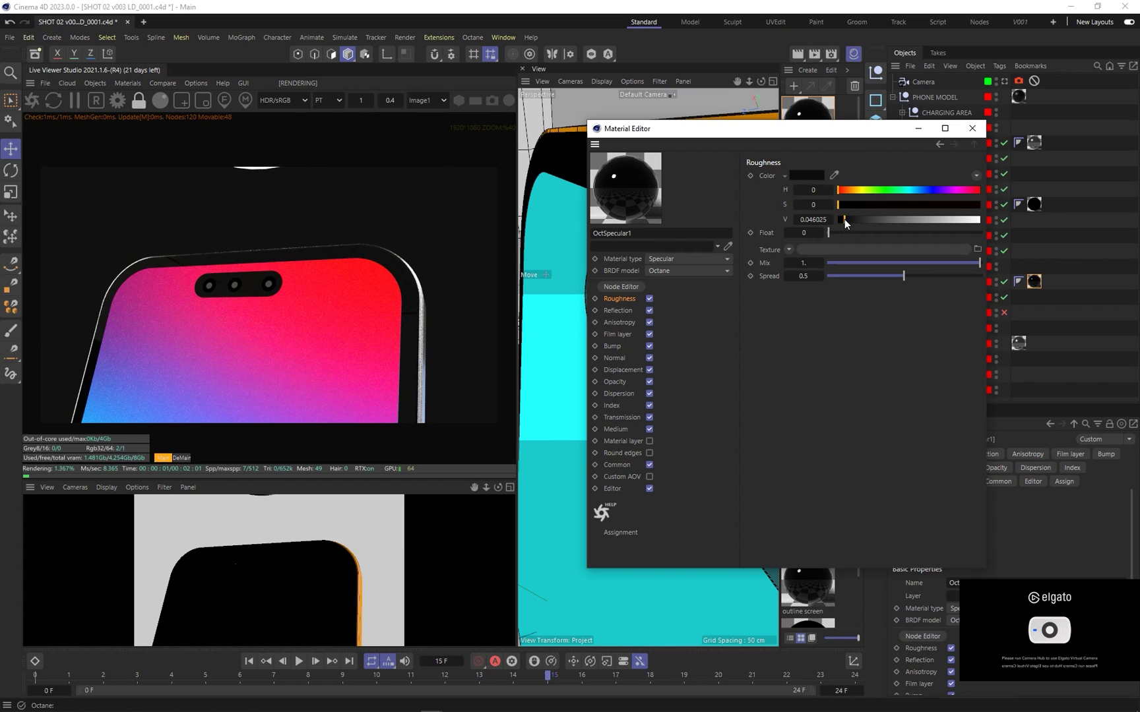
{"action": "left_click", "coordinate": [982, 132]}
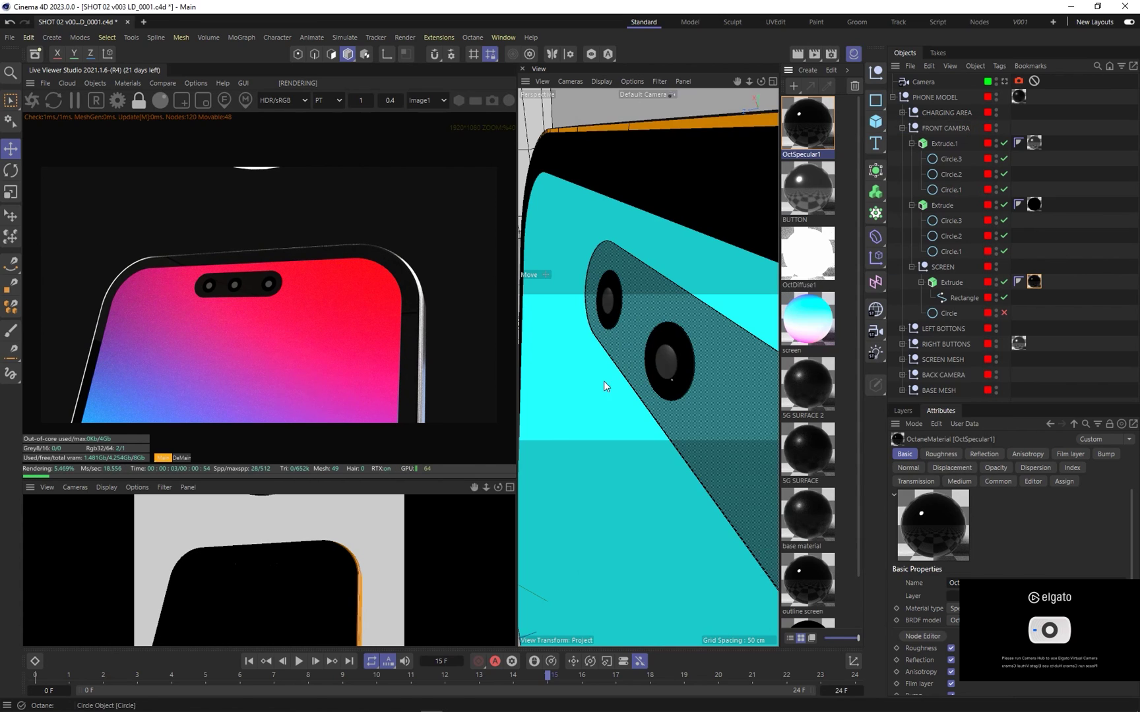
Collapse the PHONE MODEL hierarchy, switch the render view back to the Camera object and save the scene
{"action": "left_click", "coordinate": [1035, 143]}
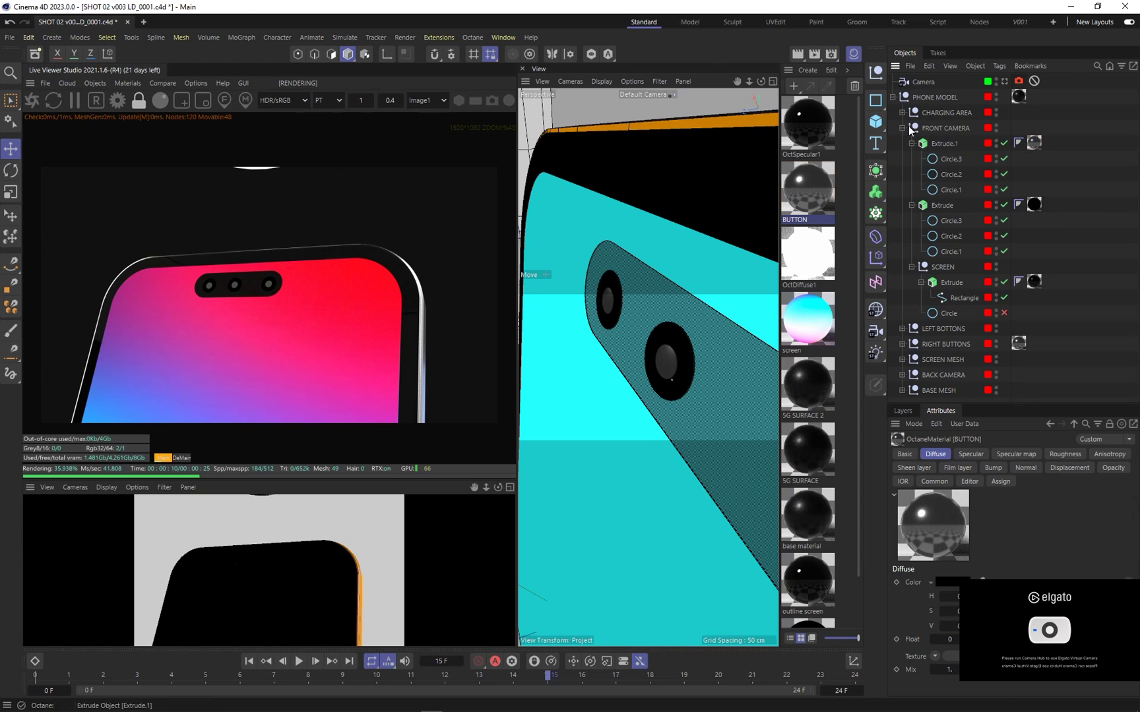
{"action": "left_click", "coordinate": [892, 97]}
{"action": "left_click", "coordinate": [983, 81]}
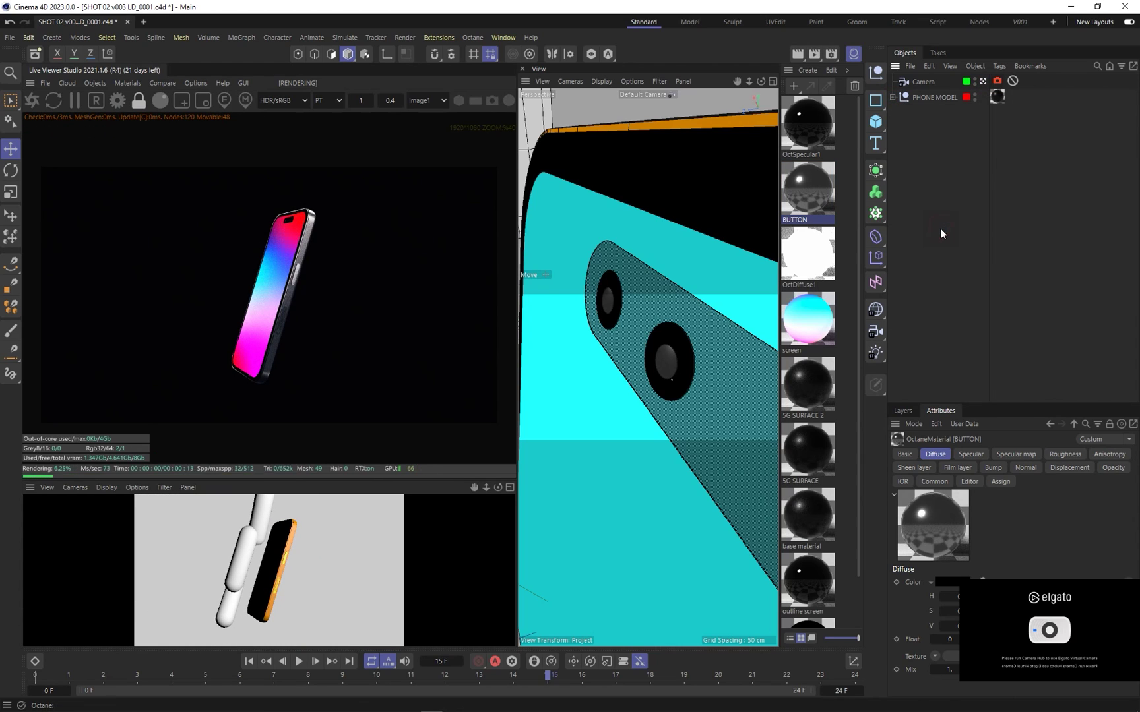
{"action": "key", "text": "ctrl+s"}
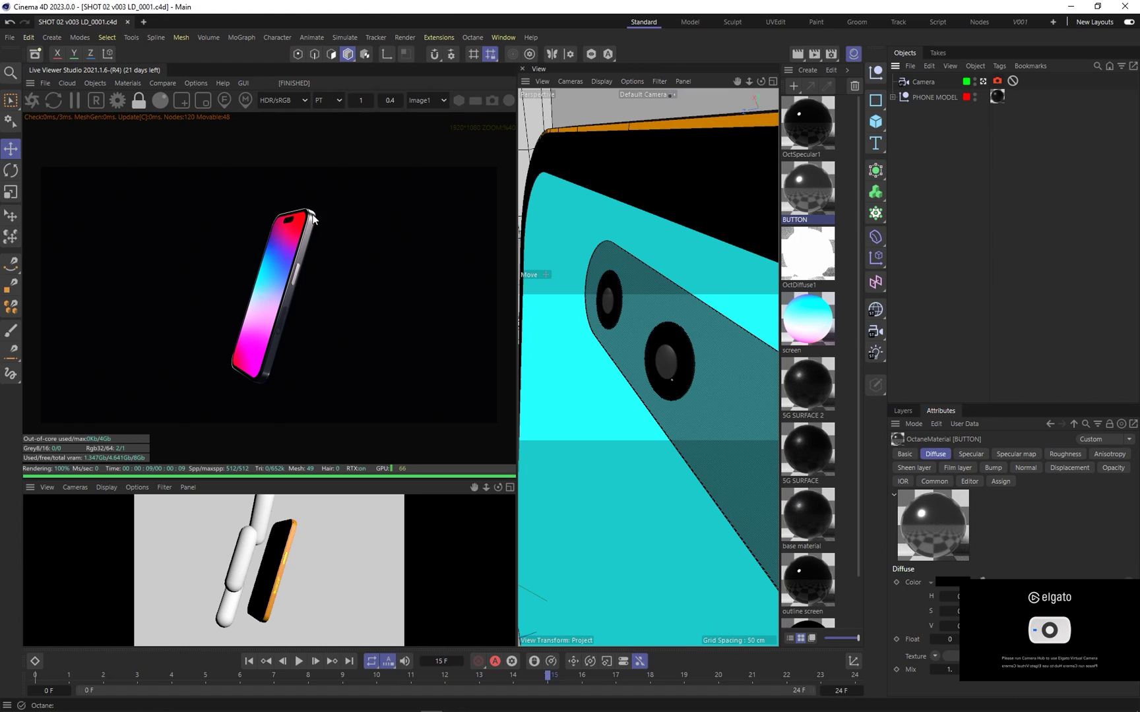
Scrub the animation to frame 21 and bring up the Camera object's coordinates in an enlarged attributes area
{"action": "left_click", "coordinate": [922, 81]}
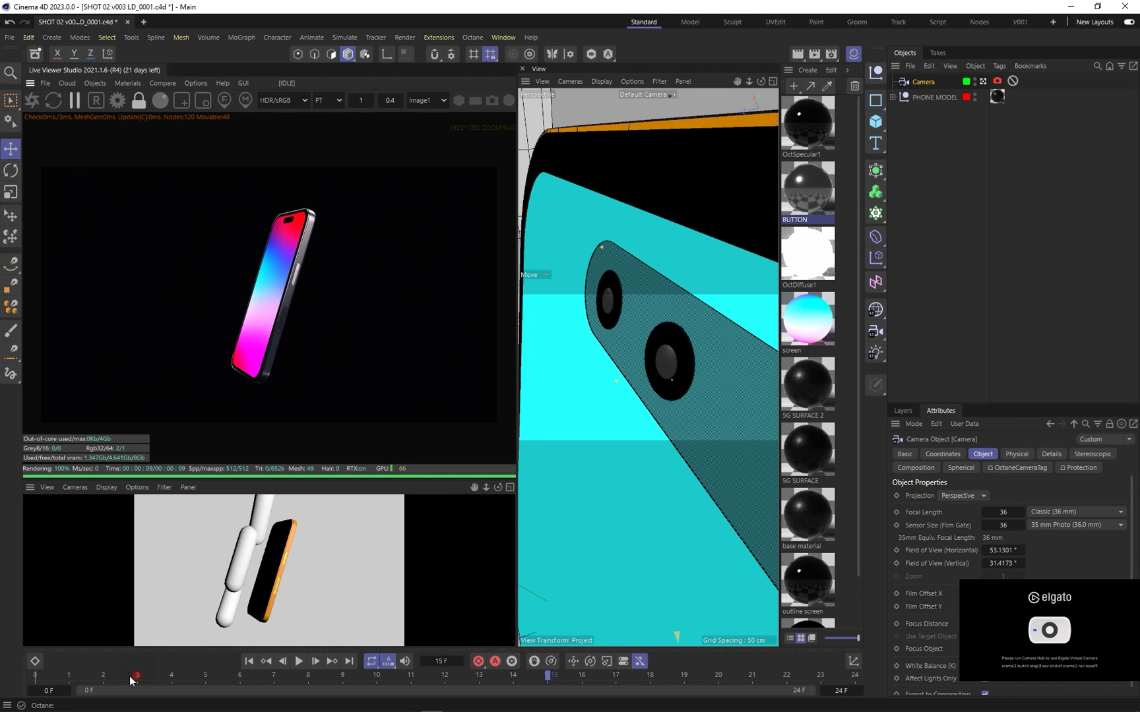
{"action": "left_click_drag", "start_coordinate": [132, 680], "coordinate": [594, 684]}
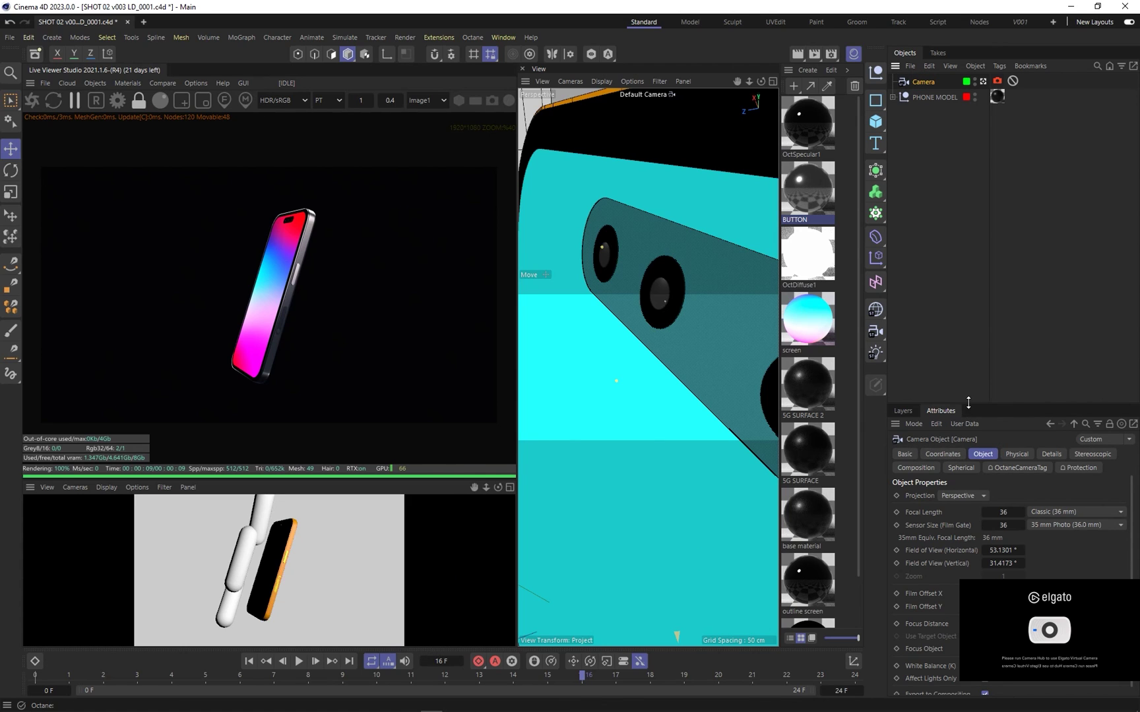
{"action": "left_click_drag", "start_coordinate": [968, 403], "coordinate": [967, 183]}
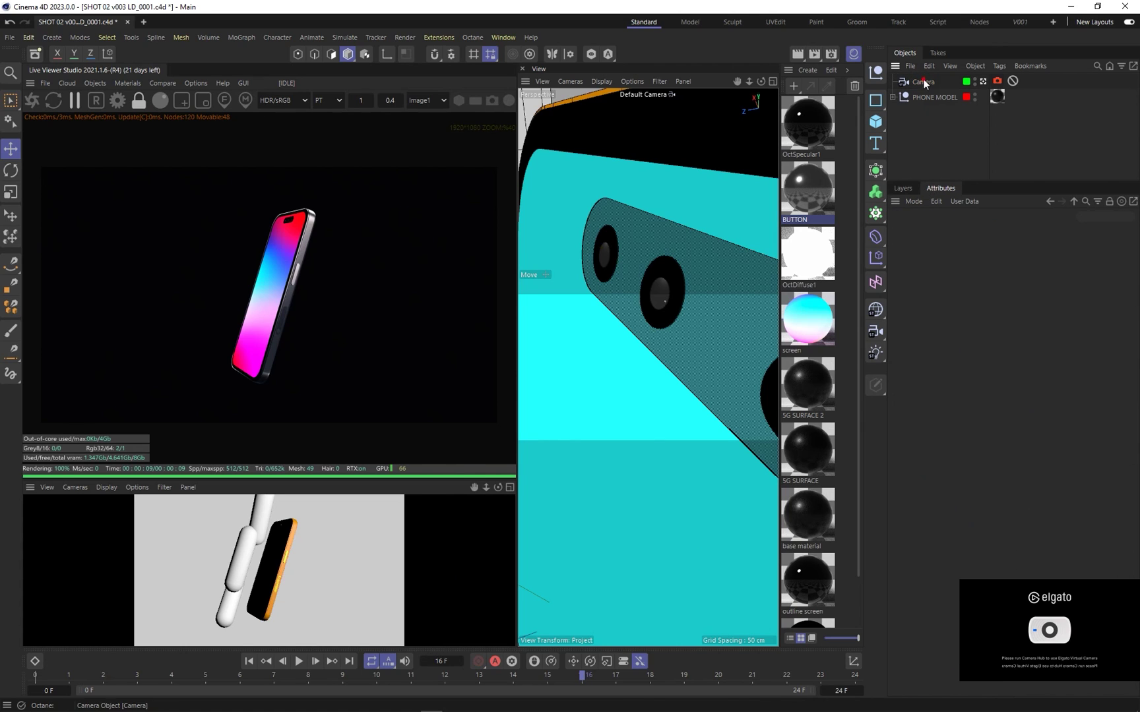
{"action": "left_click", "coordinate": [942, 231]}
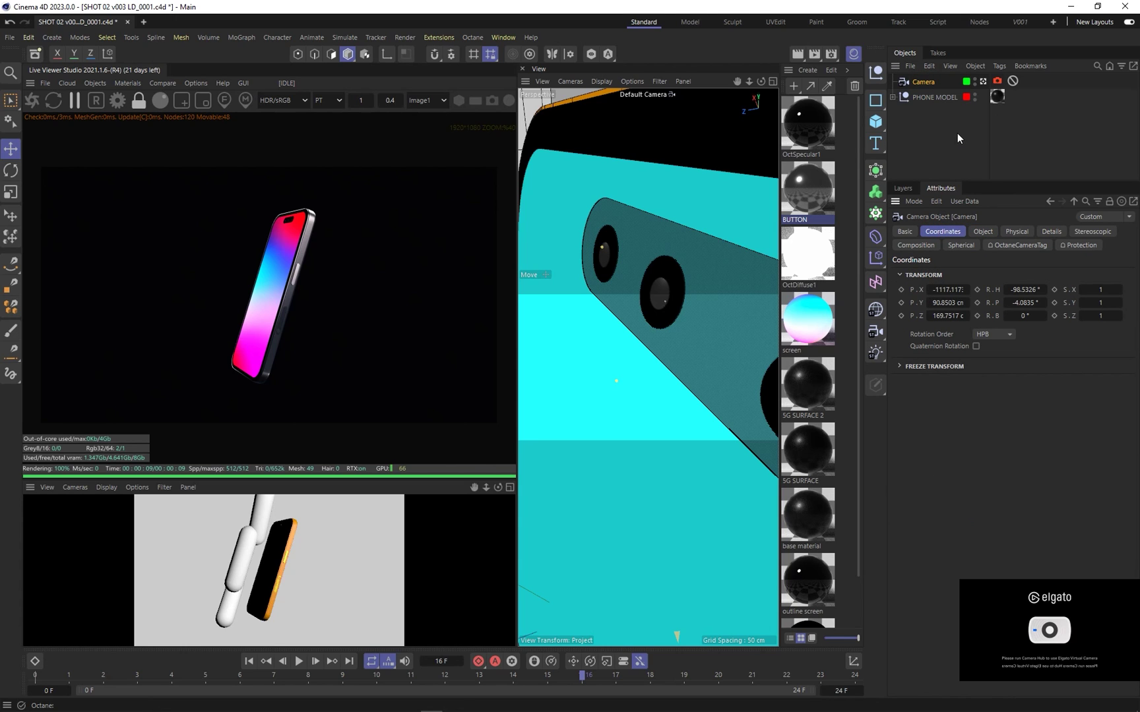
{"action": "left_click_drag", "start_coordinate": [211, 675], "coordinate": [751, 673]}
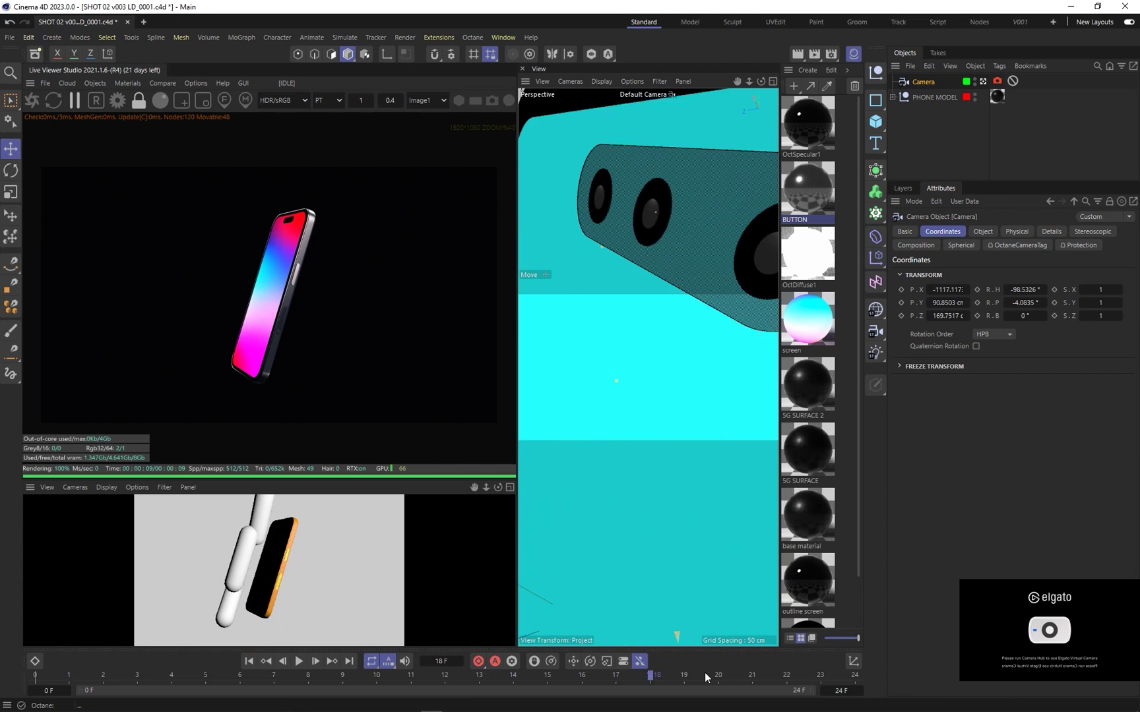
{"action": "left_click", "coordinate": [928, 97]}
{"action": "left_click", "coordinate": [923, 82]}
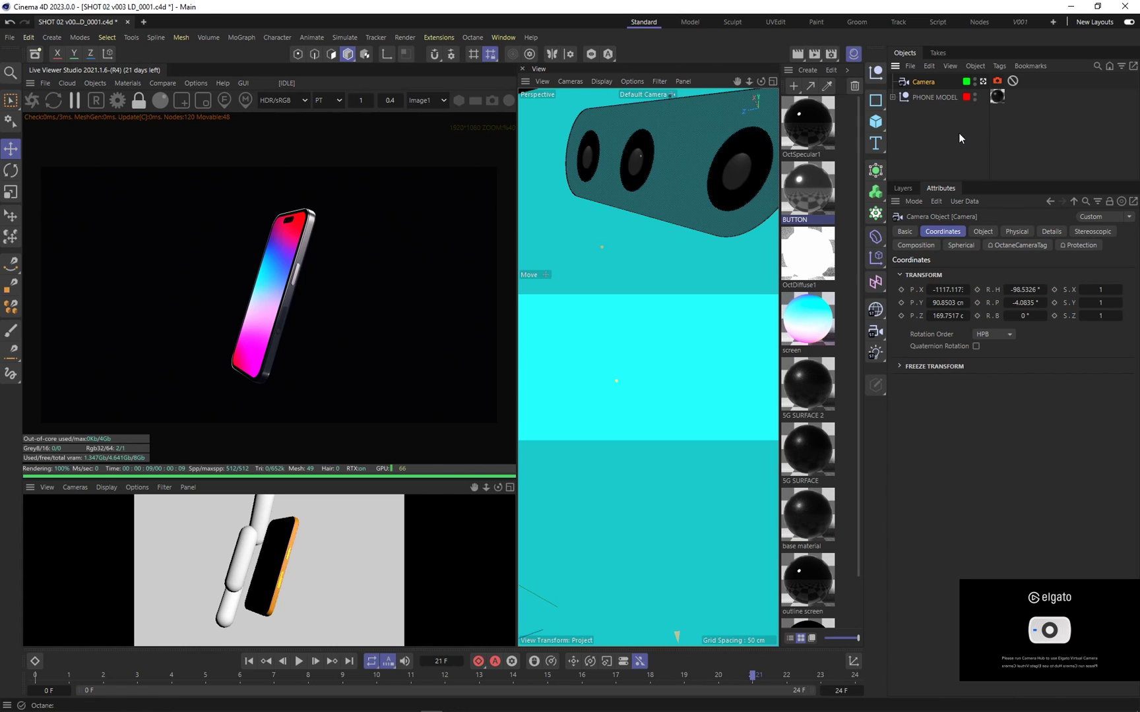
Duplicate the Camera without its Protection tag, put that tag on the copy and look through the copy
{"action": "left_click_drag", "start_coordinate": [1012, 81], "coordinate": [997, 97]}
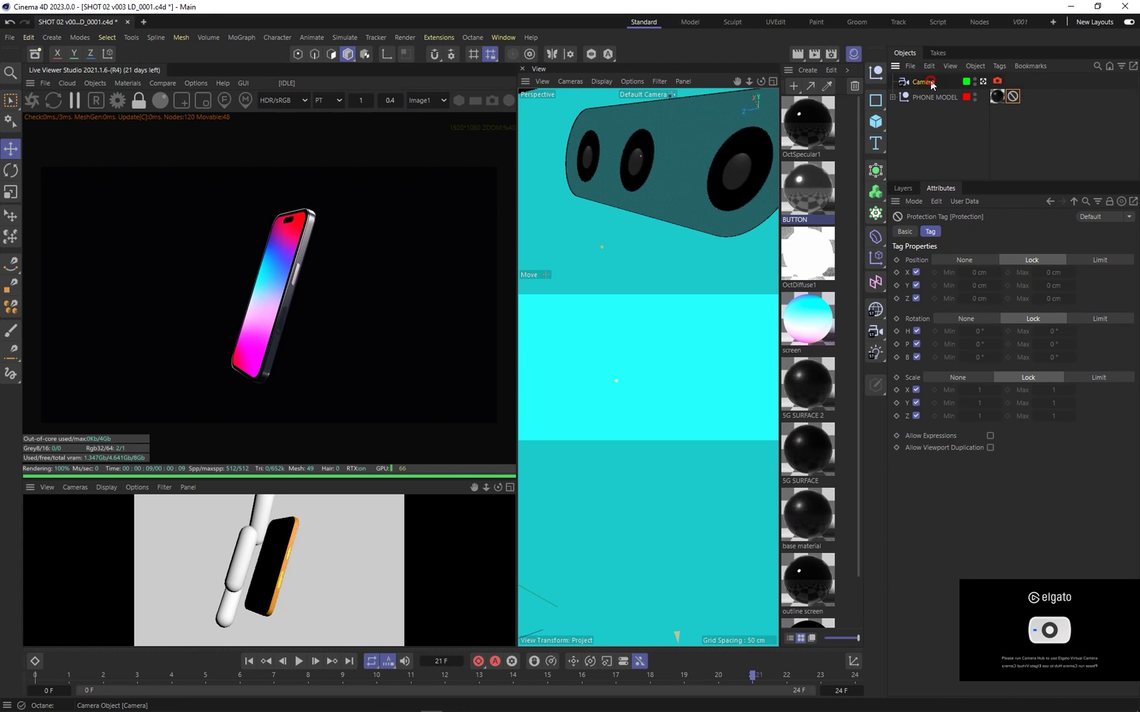
{"action": "left_click", "coordinate": [930, 83]}
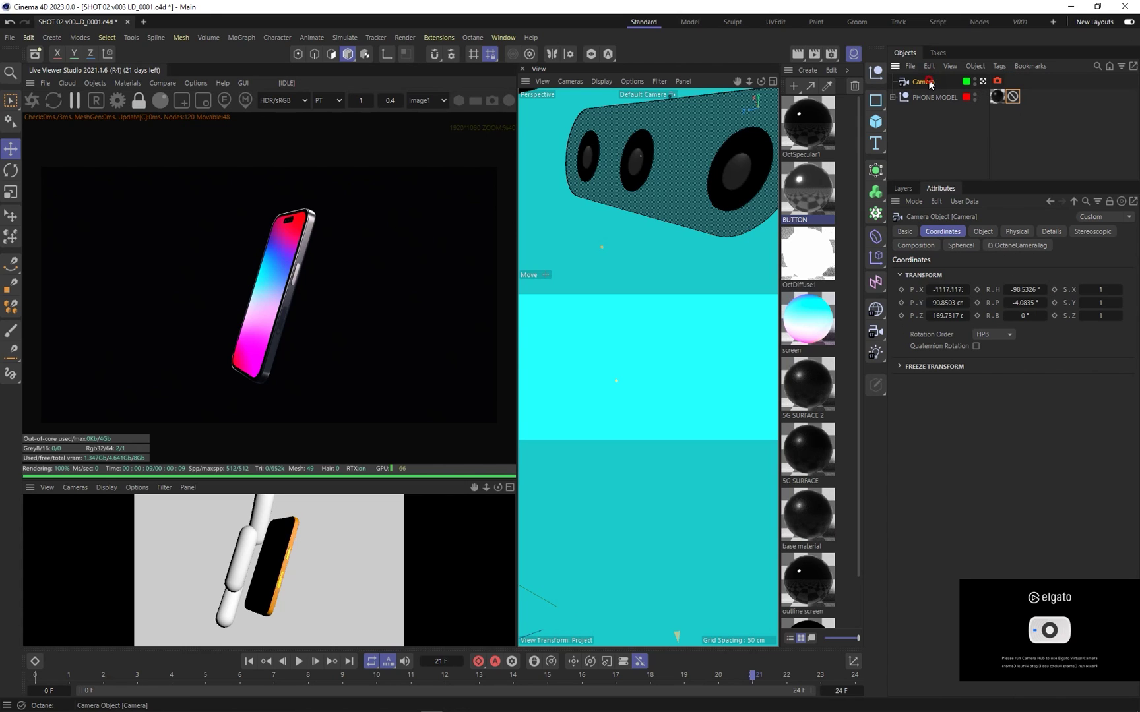
{"action": "left_click", "coordinate": [931, 139]}
{"action": "left_click_drag", "start_coordinate": [924, 86], "coordinate": [926, 93], "text": "ctrl"}
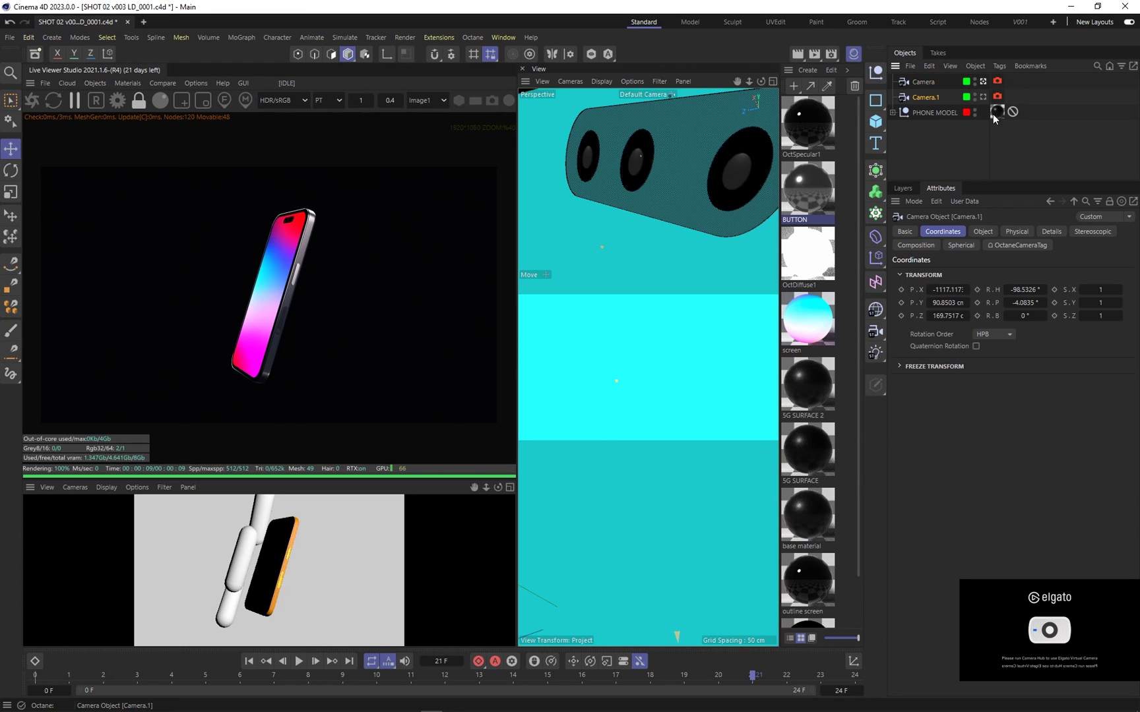
{"action": "left_click_drag", "start_coordinate": [1017, 100], "coordinate": [1017, 100]}
{"action": "left_click", "coordinate": [1030, 98]}
{"action": "left_click", "coordinate": [983, 97]}
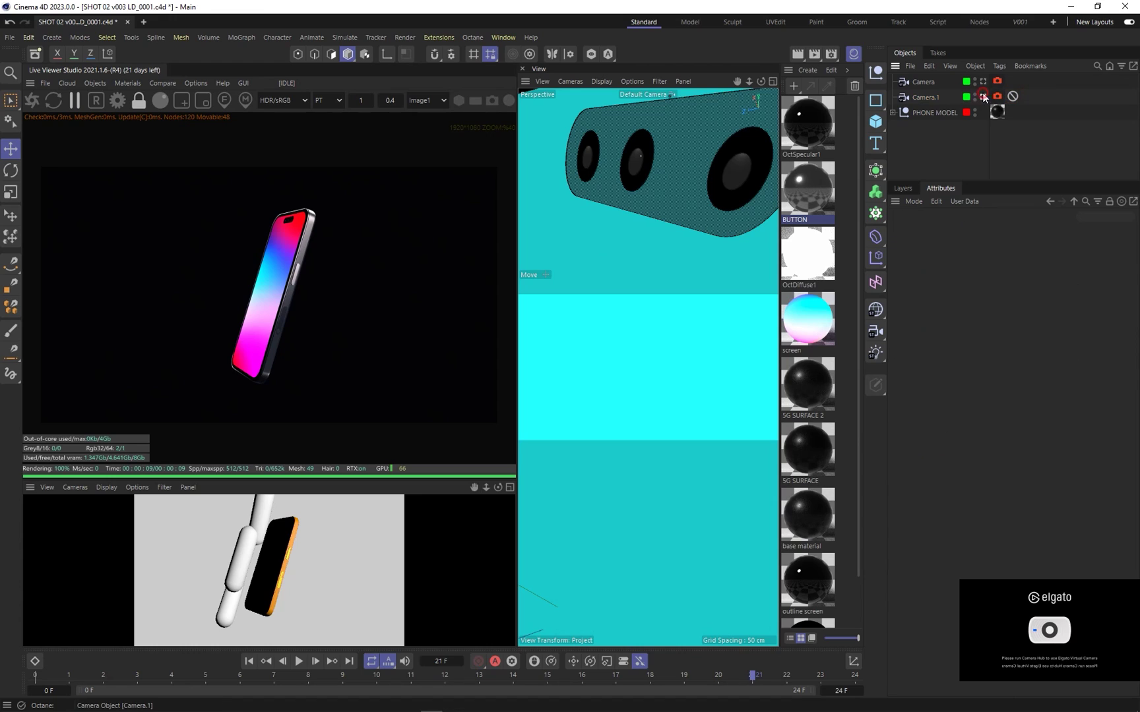
Rename the duplicated camera as Camera.BACKUP and make the original Camera active and selected
{"action": "double_click", "coordinate": [932, 97]}
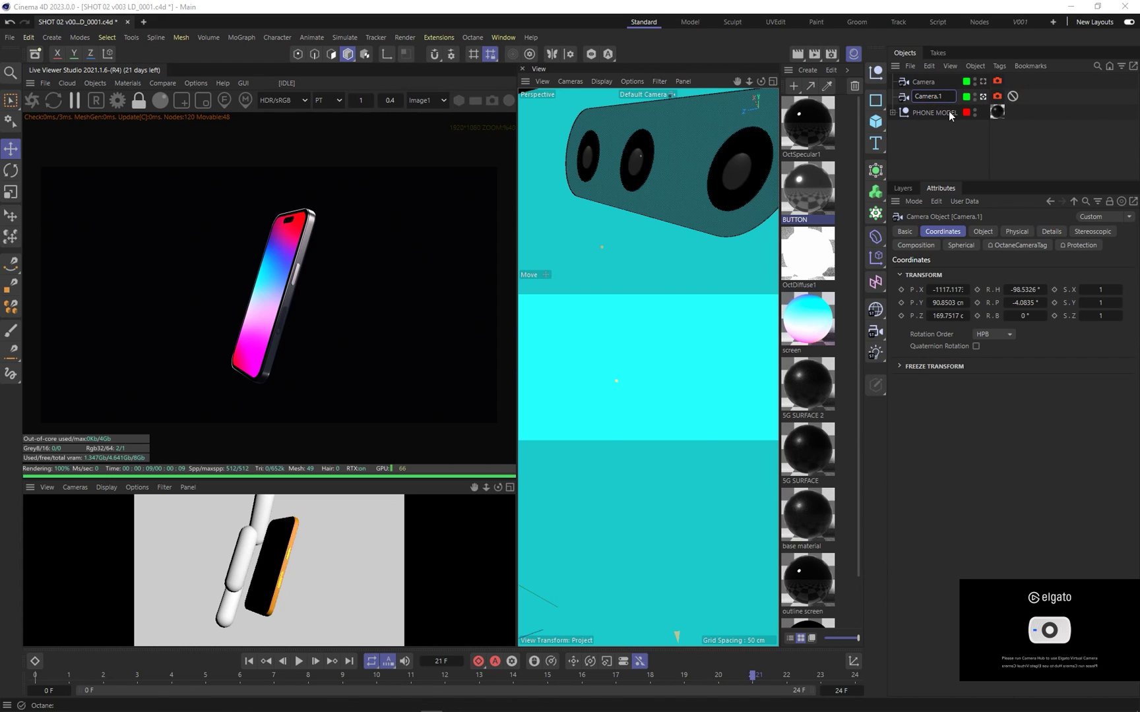
{"action": "key", "text": "BackSpace"}
{"action": "type", "text": "E"}
{"action": "key", "text": "Return"}
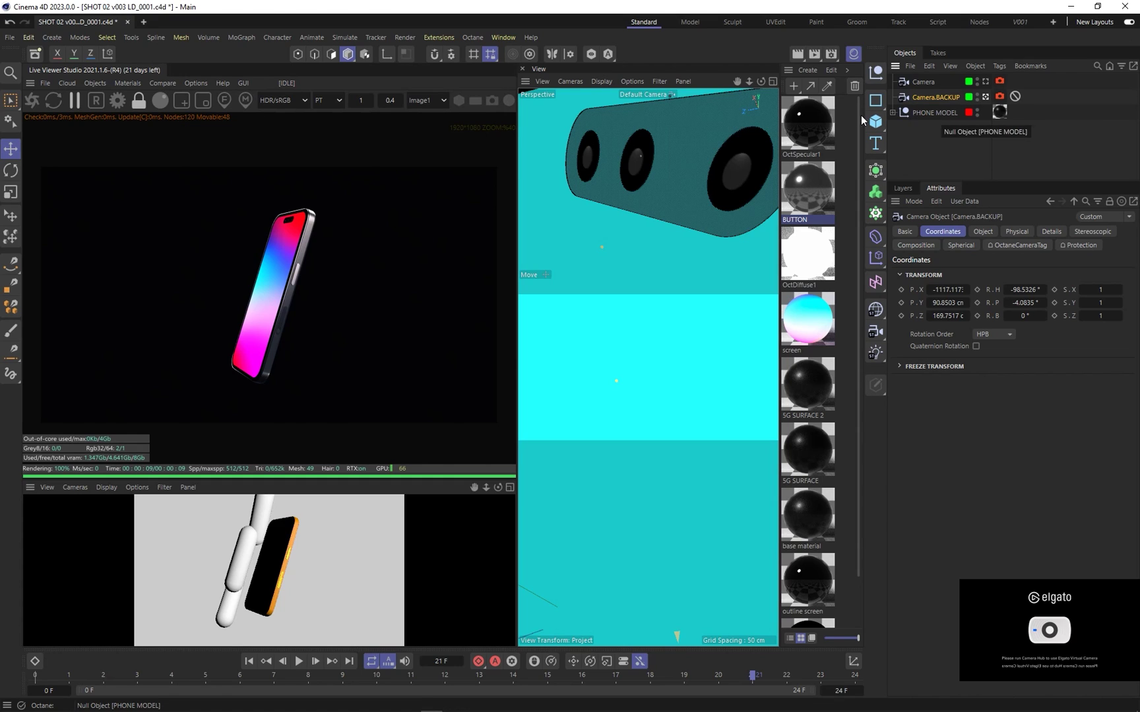
{"action": "left_click", "coordinate": [923, 81]}
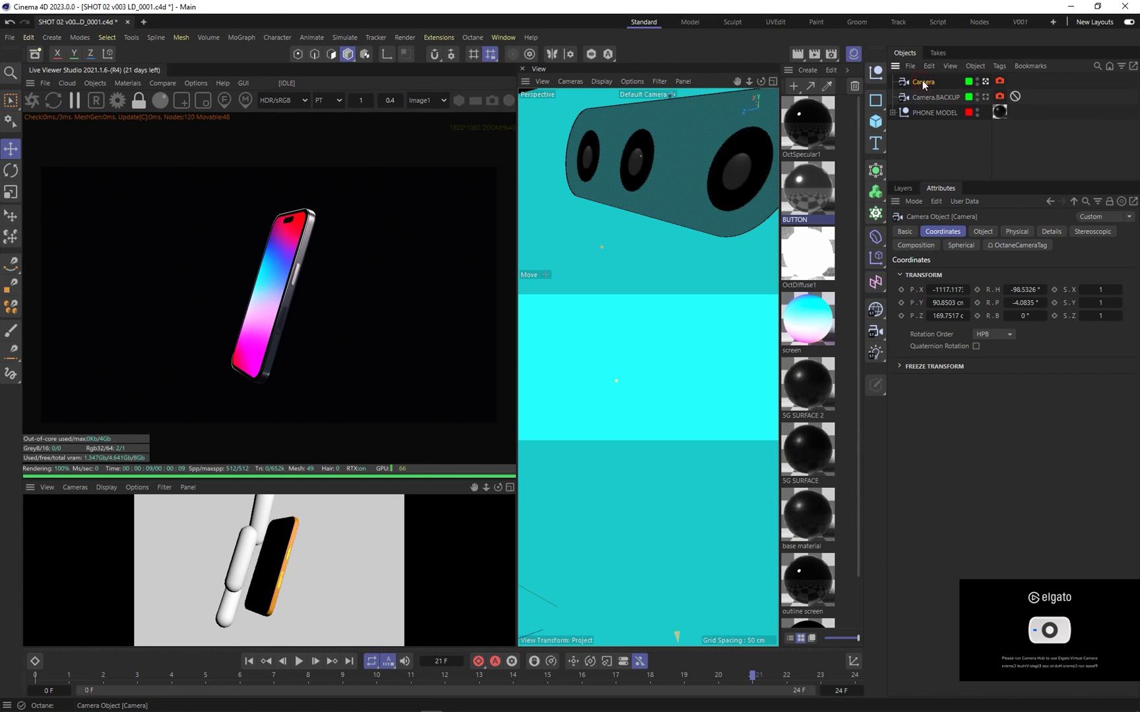
Move the Camera to P.X about -1029.12 and P.Y about 105.85 cm with the viewport grid shown, and save the scene
{"action": "left_click", "coordinate": [946, 315]}
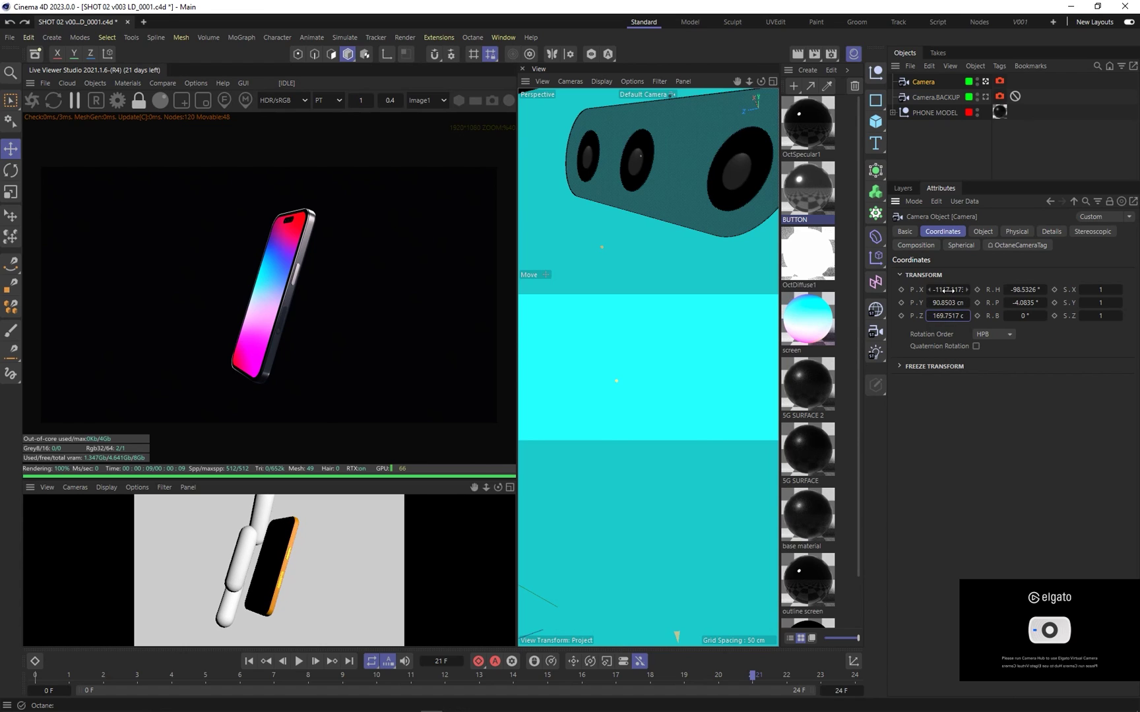
{"action": "left_click_drag", "start_coordinate": [947, 289], "coordinate": [989, 289]}
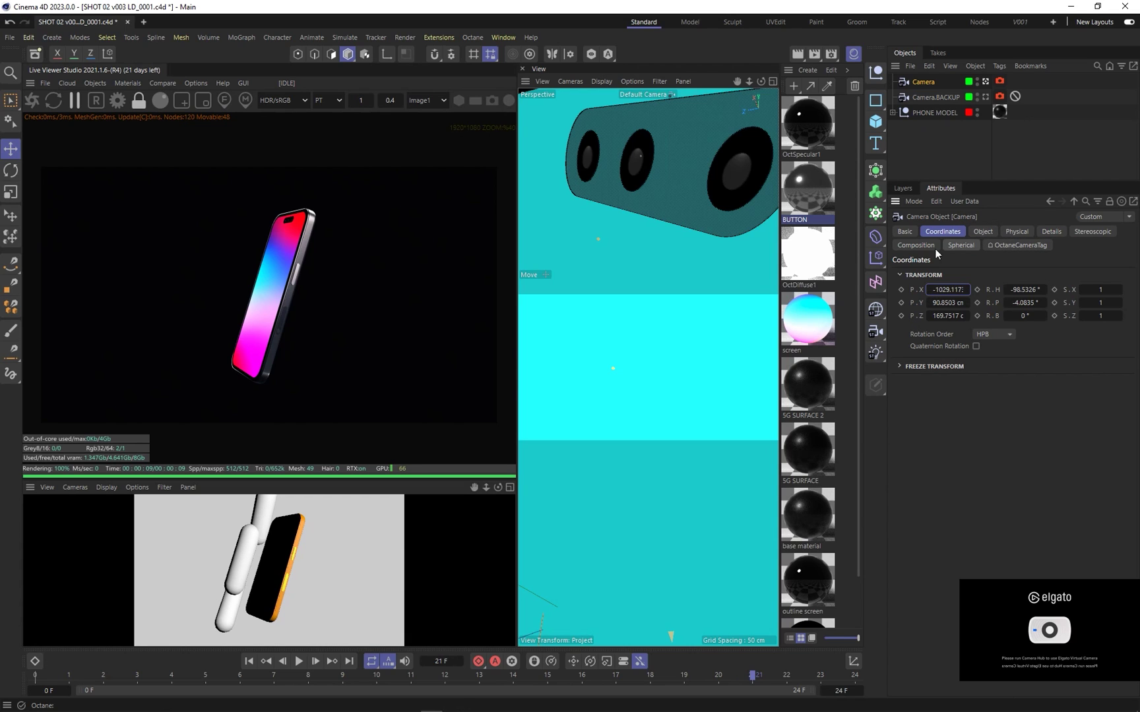
{"action": "left_click", "coordinate": [164, 488]}
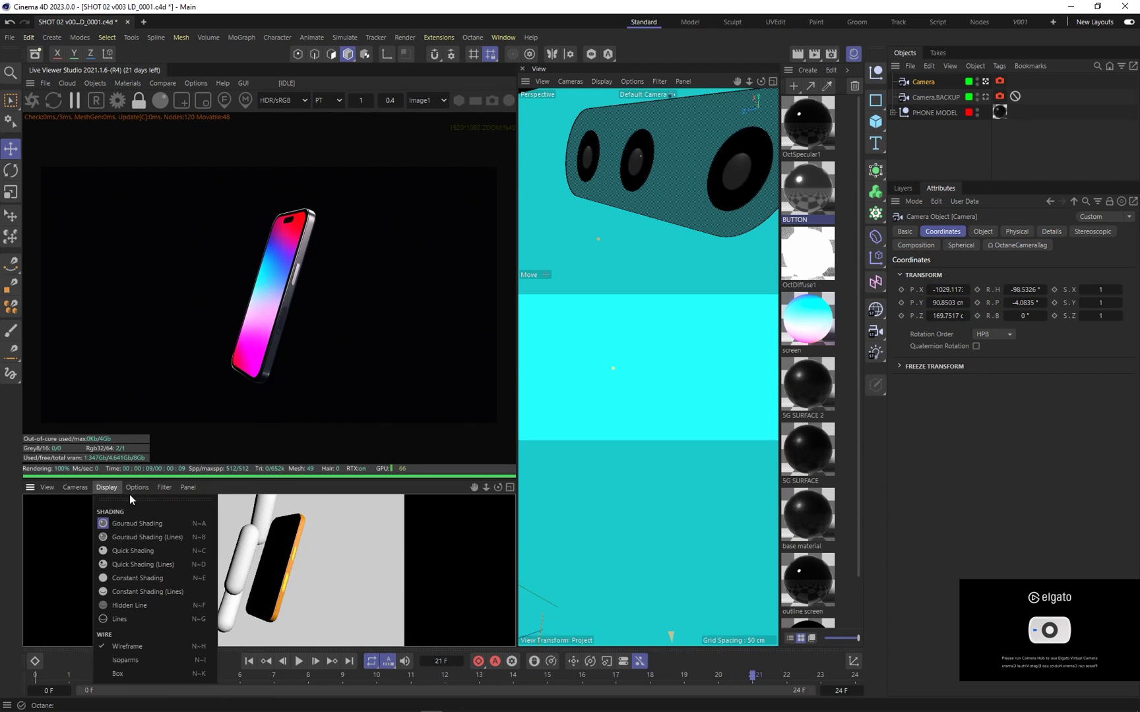
{"action": "left_click", "coordinate": [193, 237]}
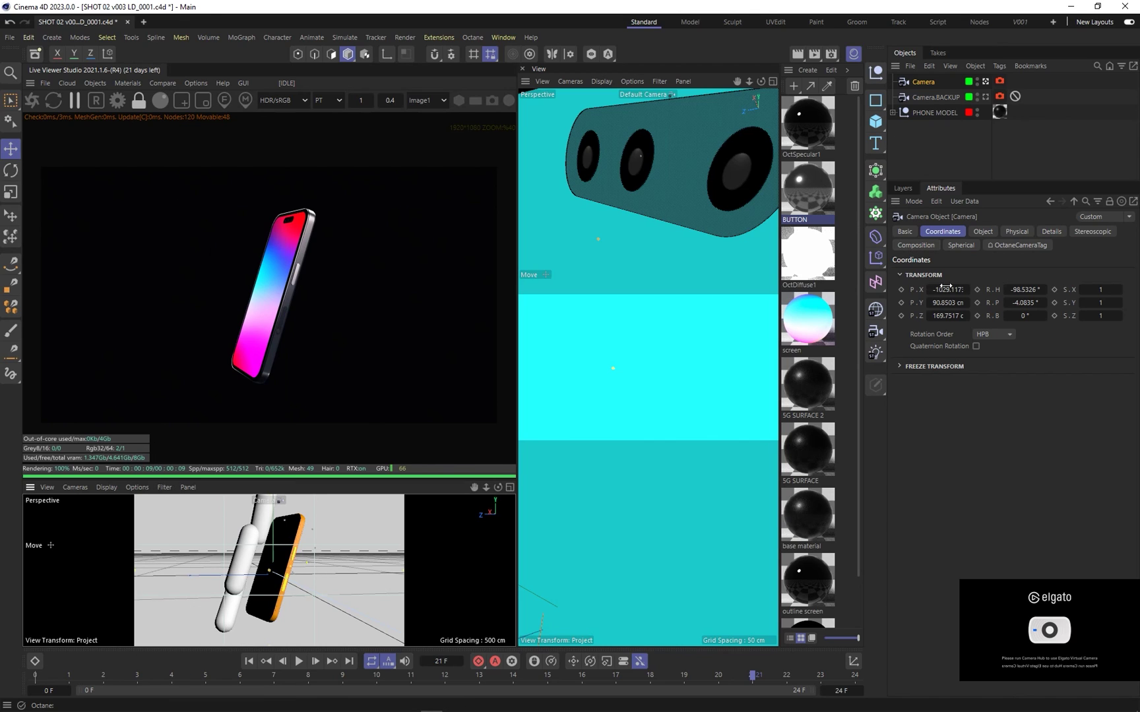
{"action": "left_click_drag", "start_coordinate": [944, 302], "coordinate": [967, 302]}
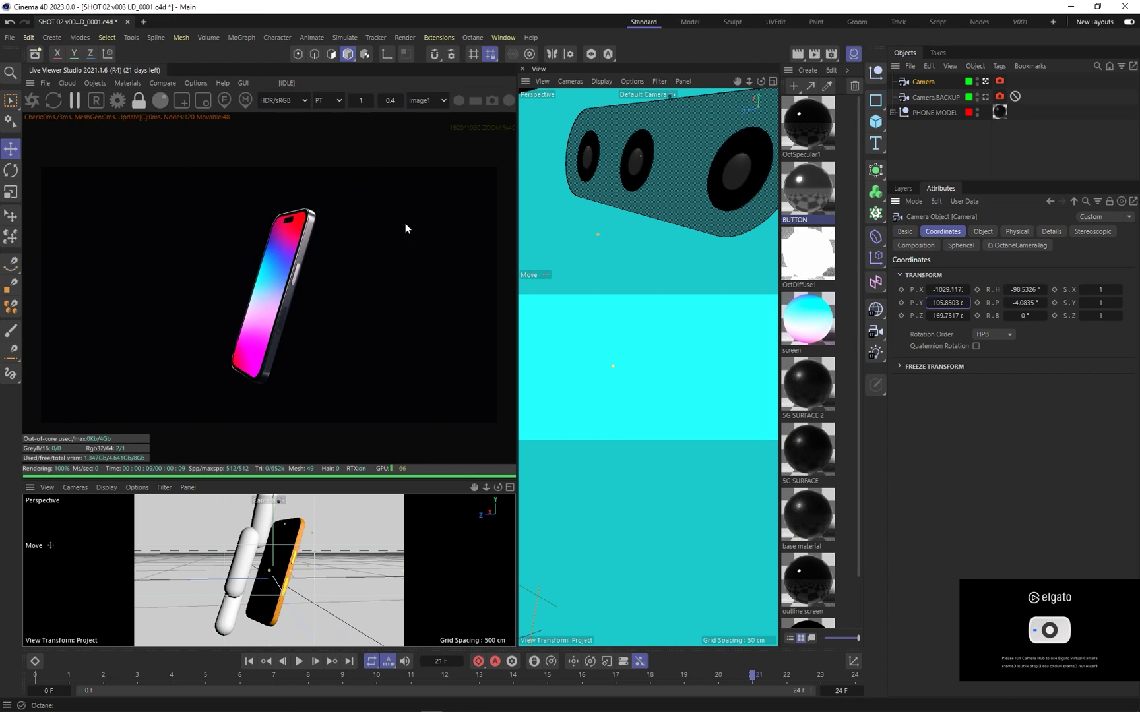
{"action": "left_click", "coordinate": [1041, 146]}
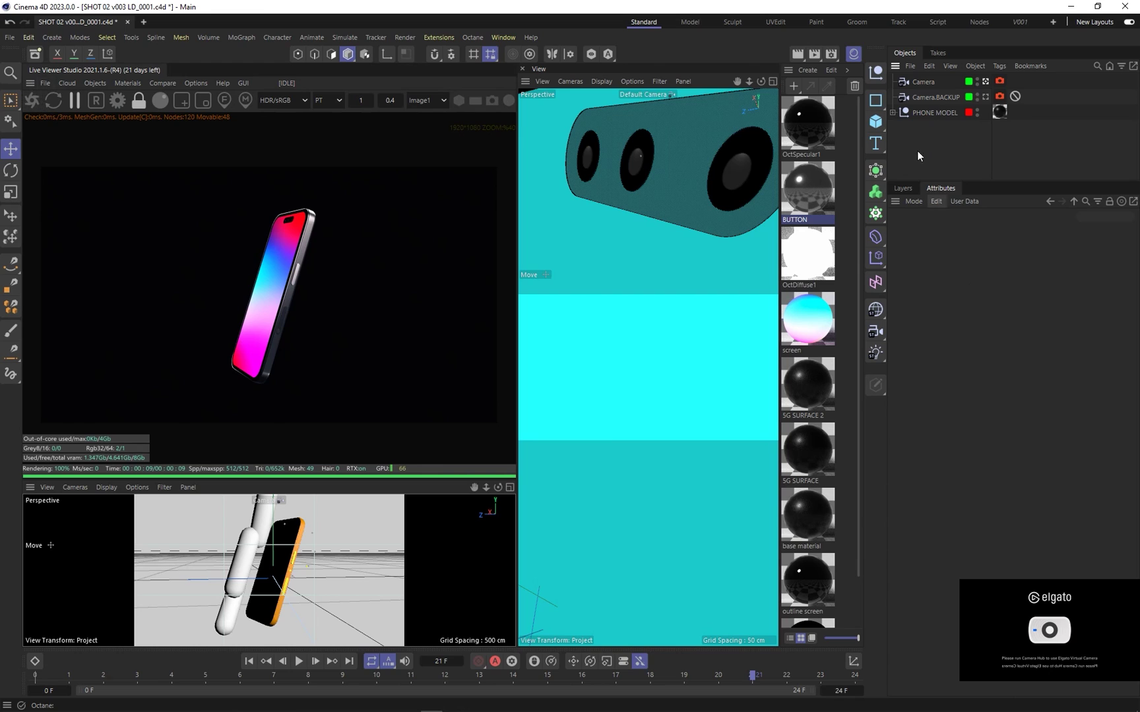
{"action": "key", "text": "ctrl+s"}
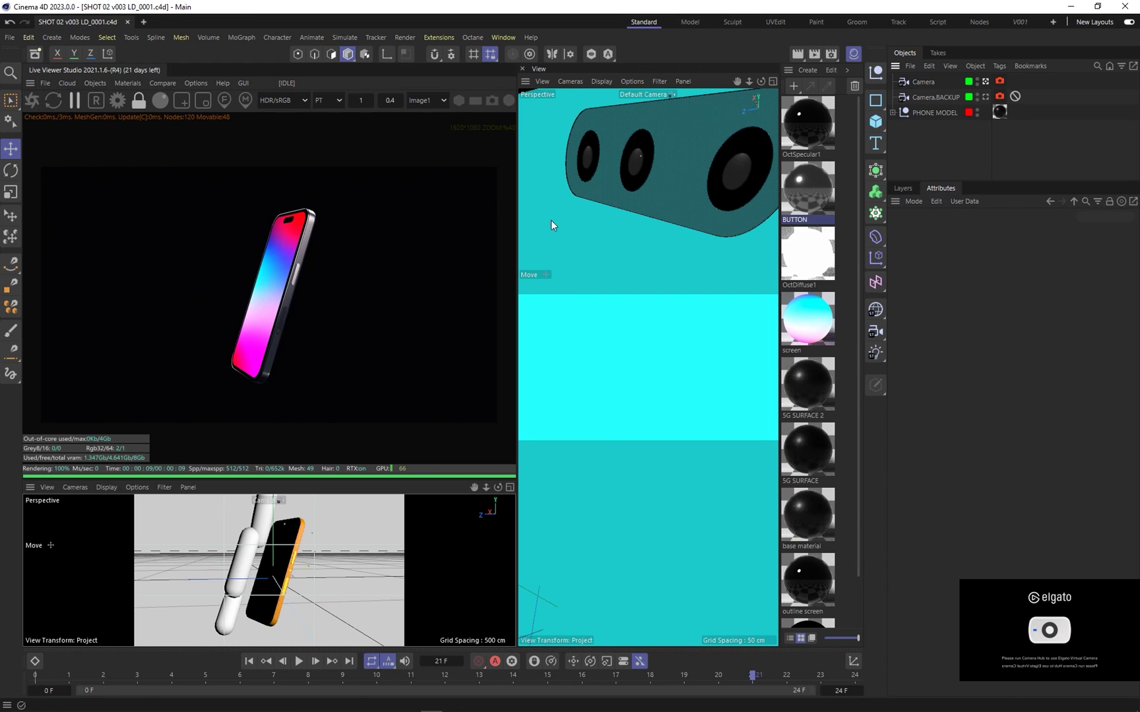
Restart the live render and compare the framing of Camera.BACKUP with that of Camera
{"action": "left_click", "coordinate": [34, 99]}
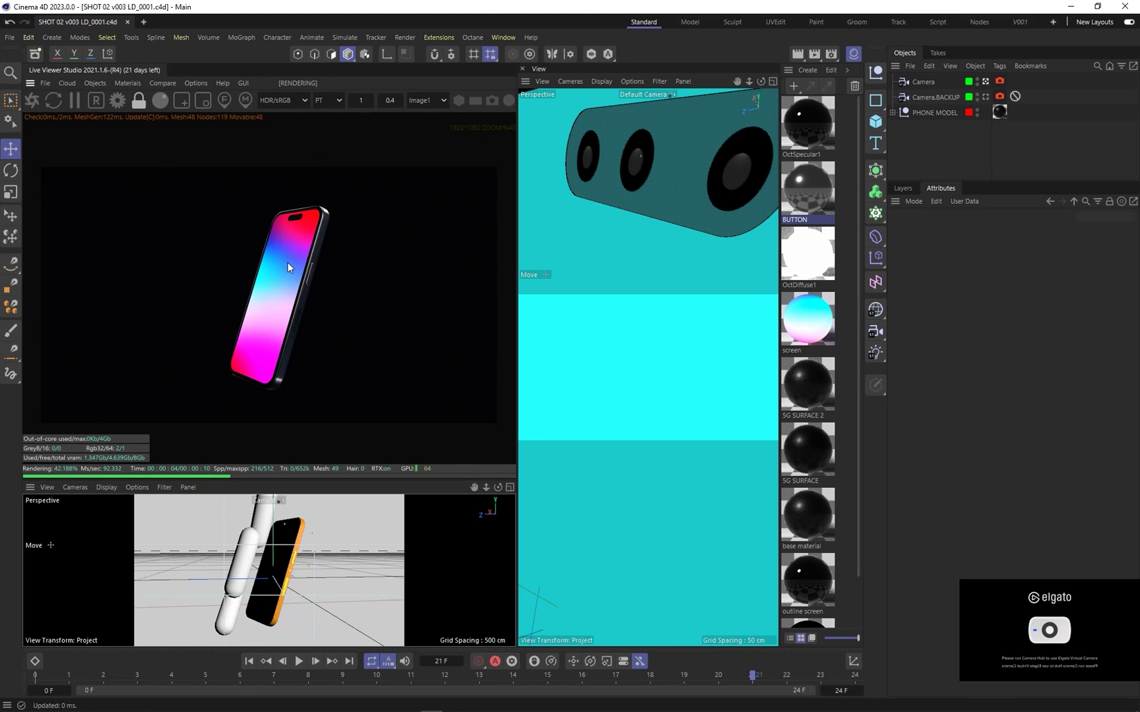
{"action": "left_click", "coordinate": [985, 98]}
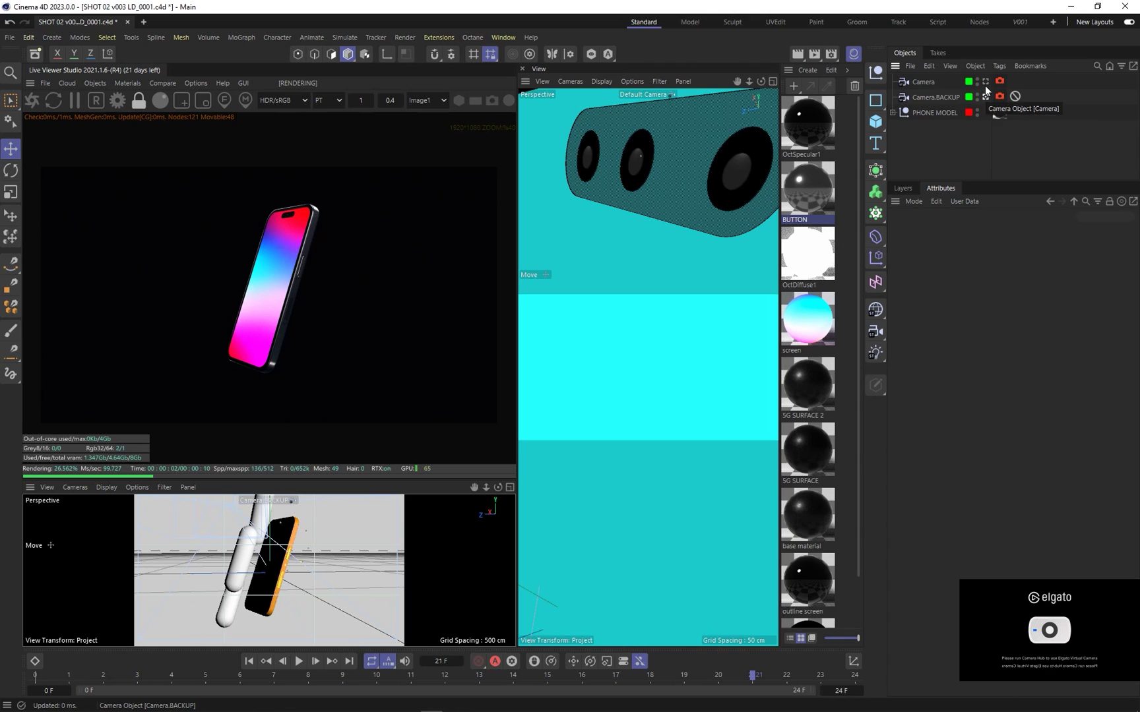
{"action": "left_click", "coordinate": [985, 81]}
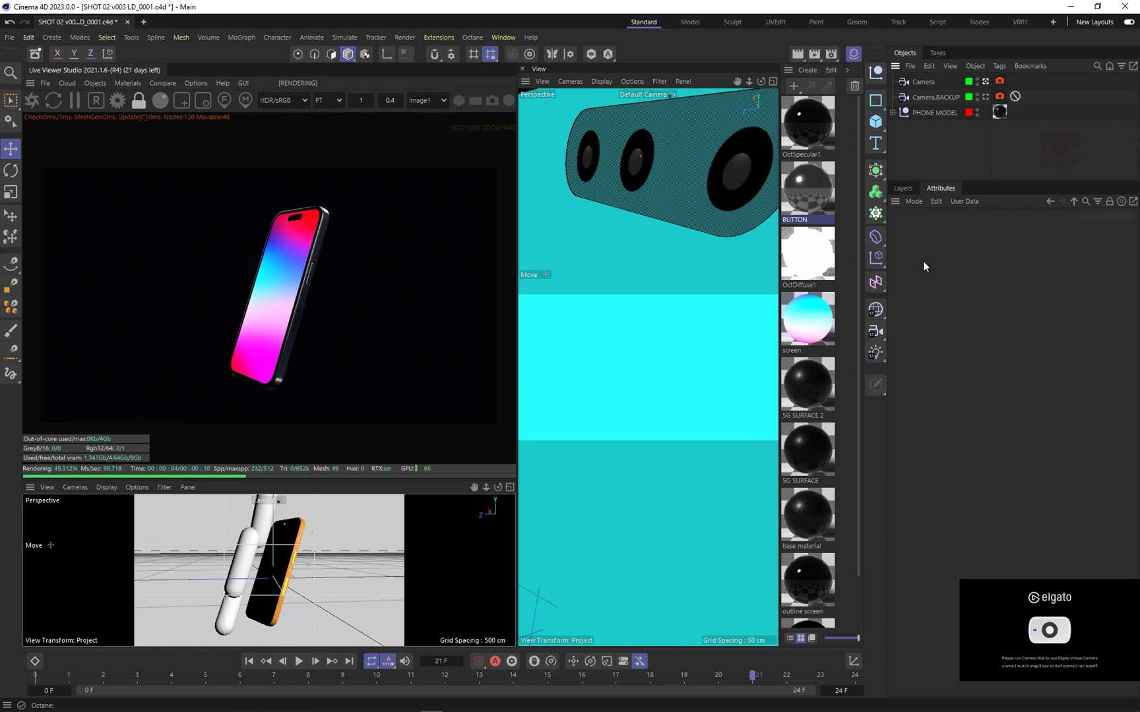
Review the custom LUT presets in the Camera's Octane camera imager settings, keeping Byers 11.CUBE
{"action": "left_click", "coordinate": [999, 81]}
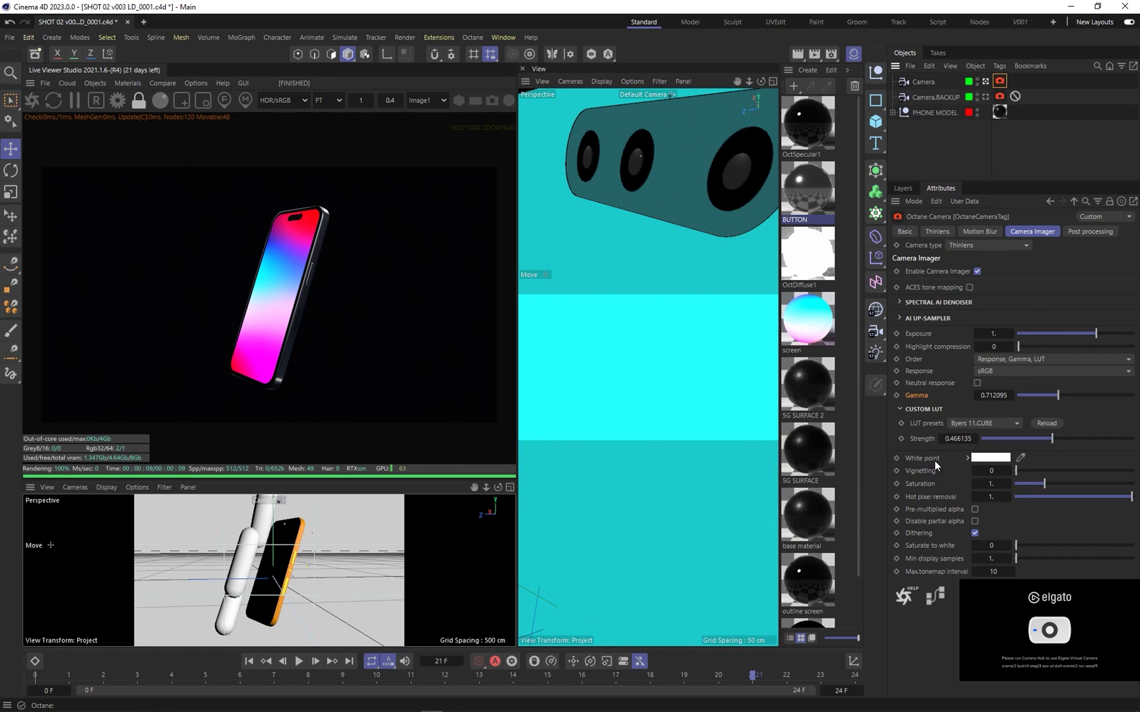
{"action": "left_click", "coordinate": [996, 426]}
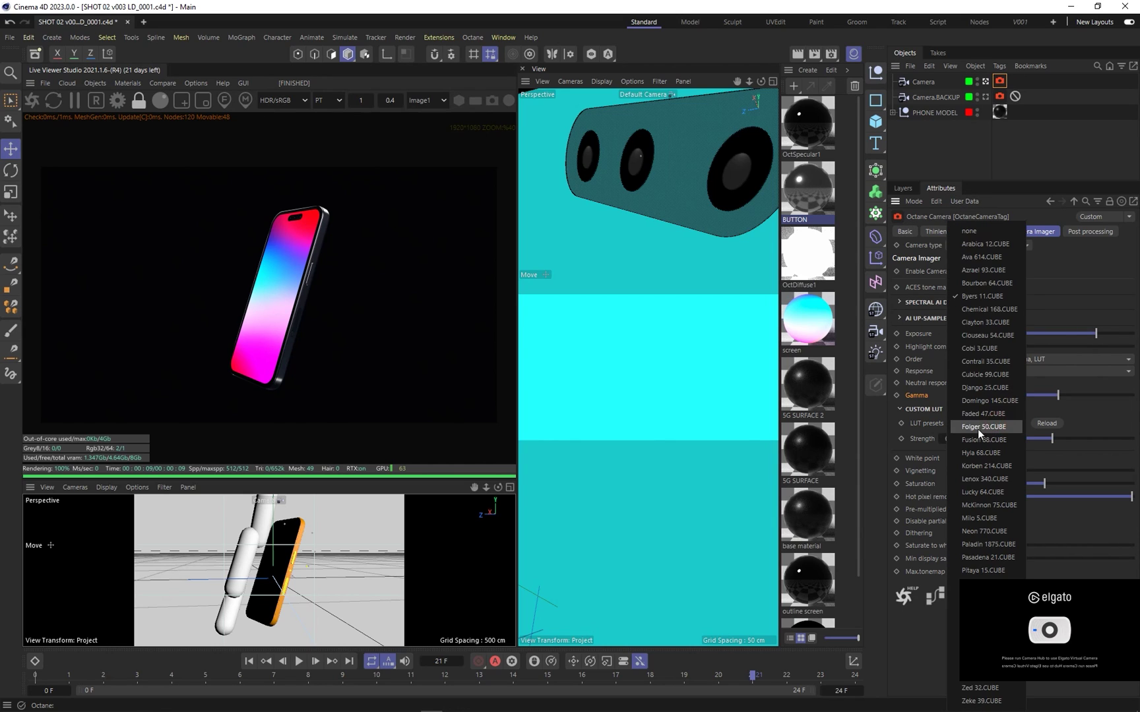
{"action": "left_click", "coordinate": [980, 298]}
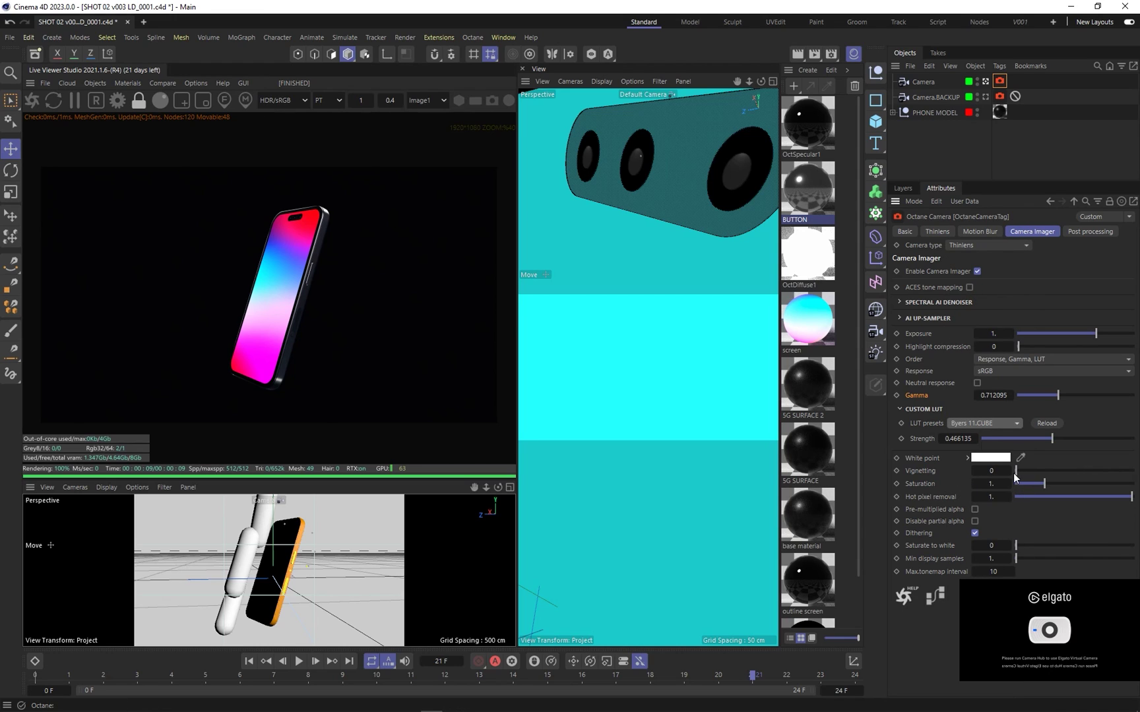
Enable post processing on the Camera's Octane tag and set the bloom power to about 74.4
{"action": "left_click", "coordinate": [1075, 233]}
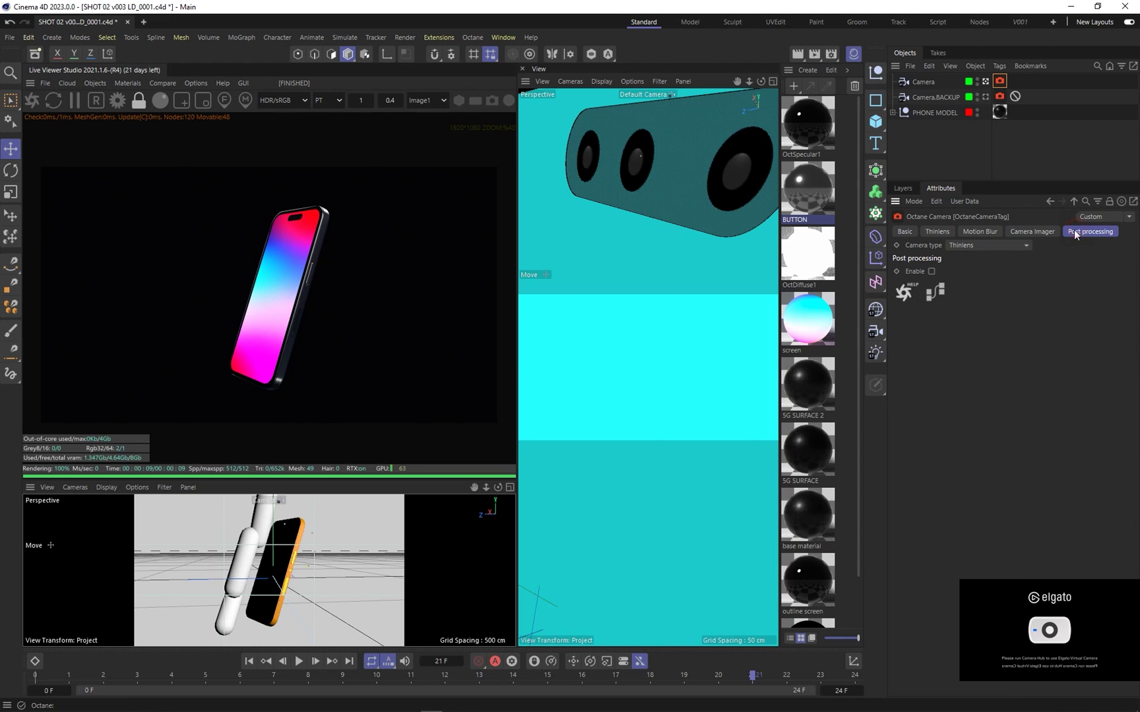
{"action": "left_click", "coordinate": [932, 271]}
{"action": "left_click_drag", "start_coordinate": [1069, 285], "coordinate": [1108, 295]}
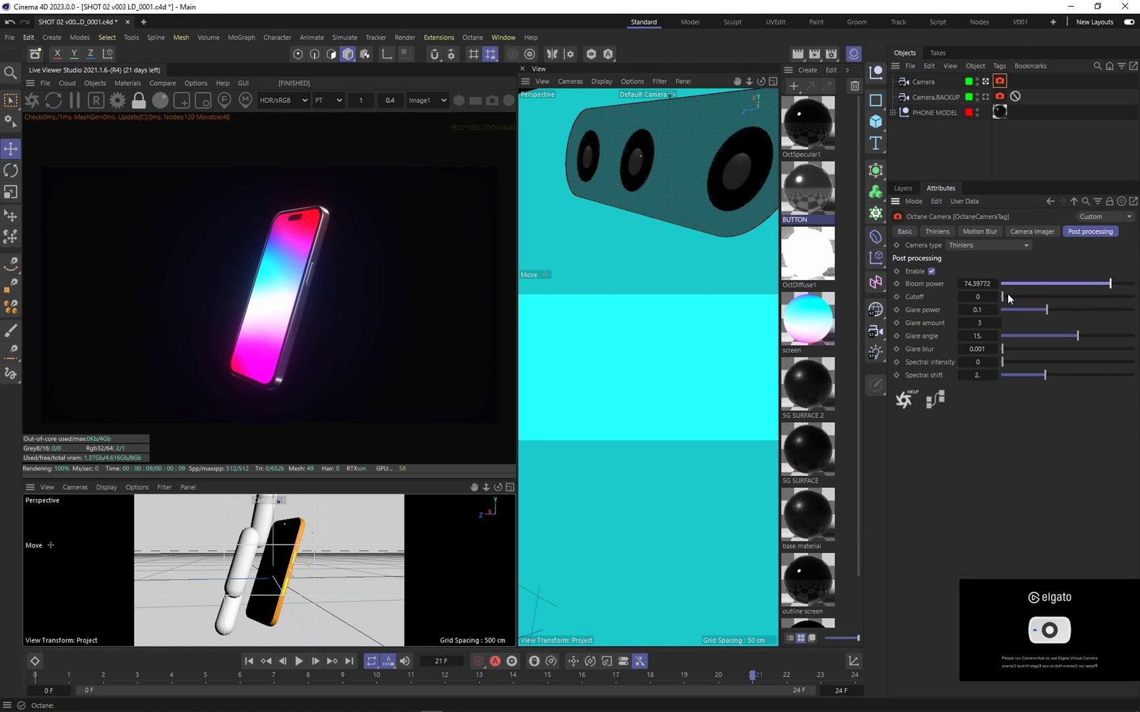
Set the post processing cutoff to about 0.092 and enlarge the object list area
{"action": "left_click_drag", "start_coordinate": [1010, 298], "coordinate": [1003, 300]}
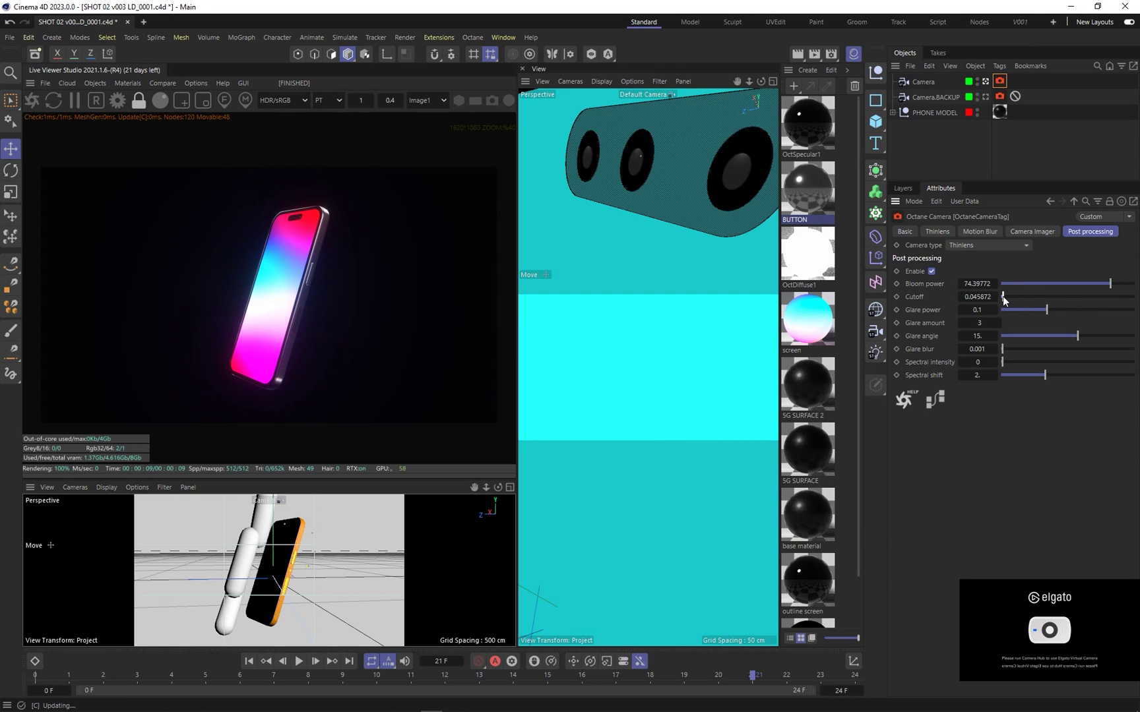
{"action": "left_click_drag", "start_coordinate": [1003, 300], "coordinate": [1001, 298]}
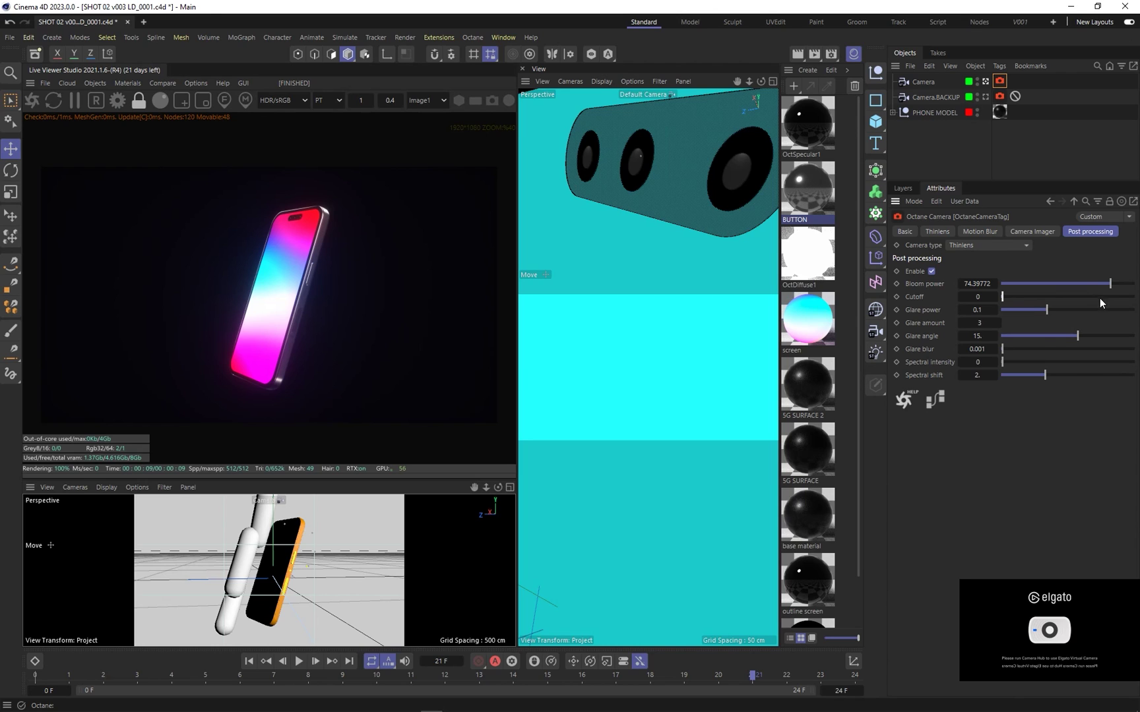
{"action": "mouse_move", "coordinate": [1003, 298]}
{"action": "left_mouse_down"}
{"action": "mouse_move", "coordinate": [1053, 300]}
{"action": "mouse_move", "coordinate": [1005, 305]}
{"action": "left_mouse_up"}
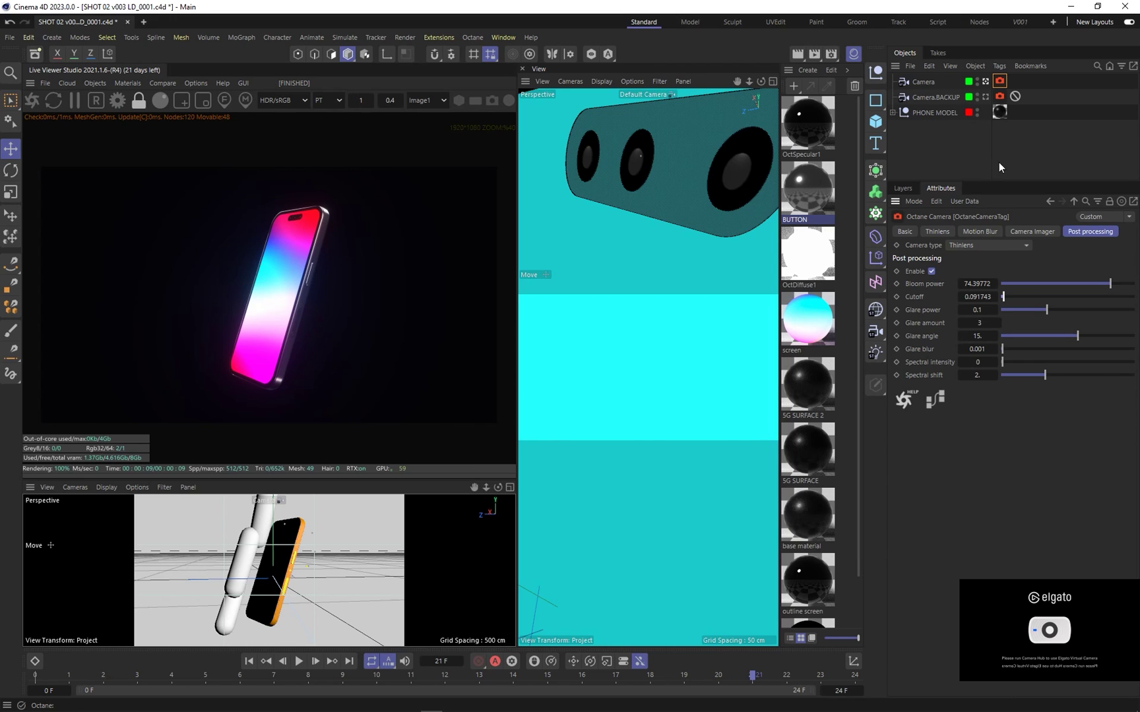
{"action": "left_click_drag", "start_coordinate": [948, 180], "coordinate": [948, 289]}
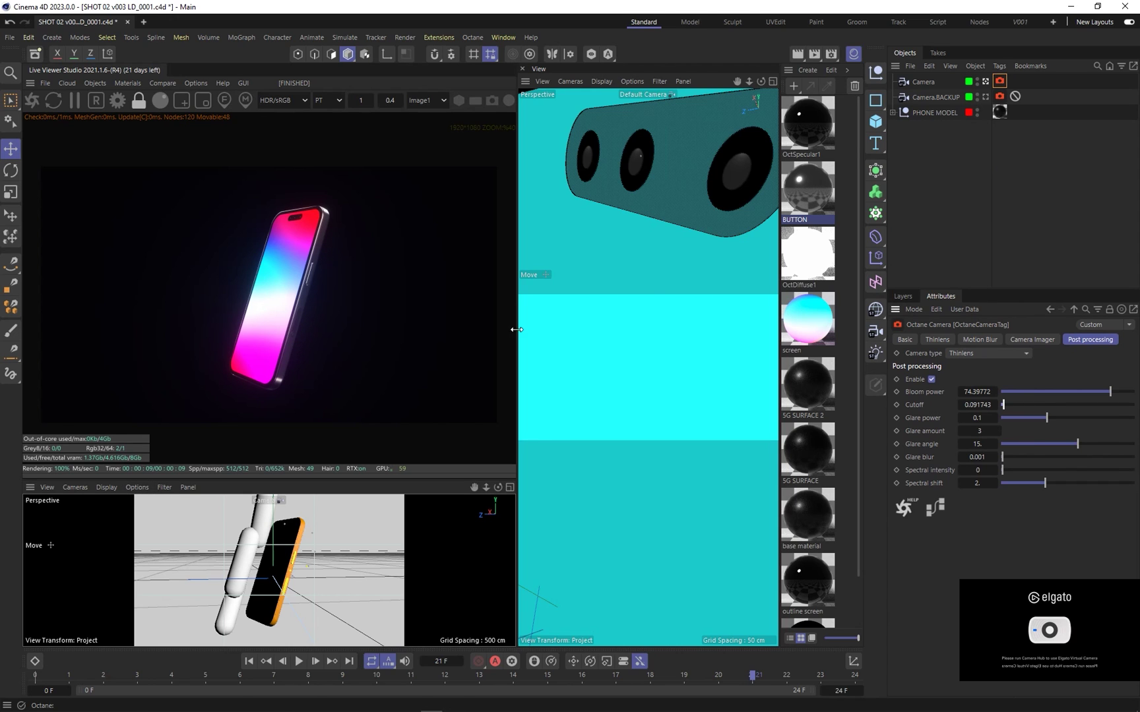
Duplicate the middle capsule light to the opposite side of the phone, at about X 82, Y -53, Z -247 cm
{"action": "scroll", "coordinate": [684, 280], "scroll_direction": "down", "scroll_amount": 12}
{"action": "left_click_drag", "start_coordinate": [633, 301], "coordinate": [603, 305], "text": "alt"}
{"action": "left_click", "coordinate": [602, 305]}
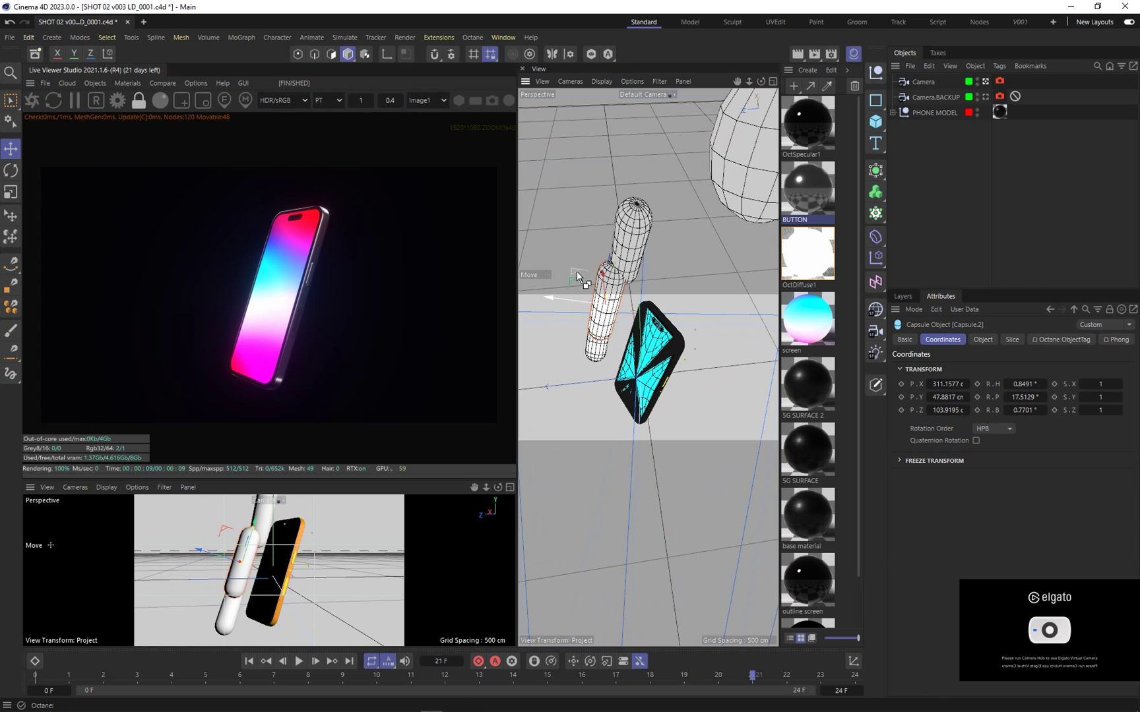
{"action": "left_click_drag", "start_coordinate": [610, 318], "coordinate": [793, 313]}
{"action": "left_click_drag", "start_coordinate": [664, 350], "coordinate": [785, 254]}
{"action": "left_click_drag", "start_coordinate": [718, 270], "coordinate": [600, 285], "text": "alt"}
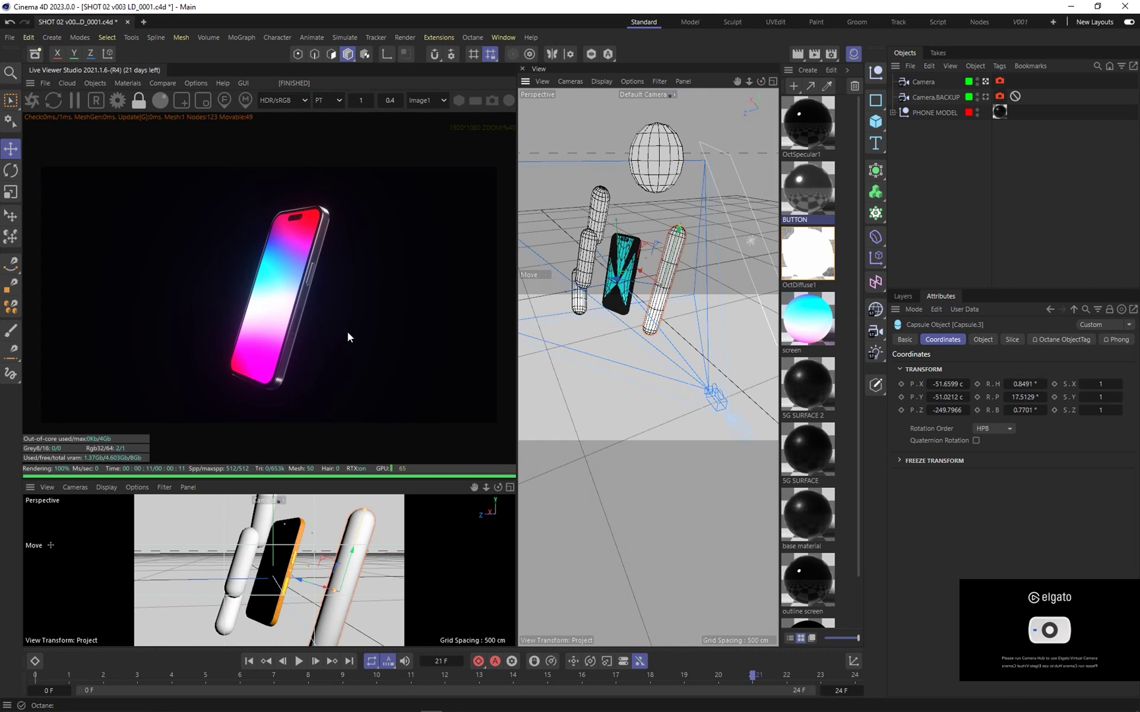
{"action": "left_click_drag", "start_coordinate": [662, 272], "coordinate": [635, 360], "text": "alt"}
{"action": "left_click_drag", "start_coordinate": [651, 248], "coordinate": [644, 234]}
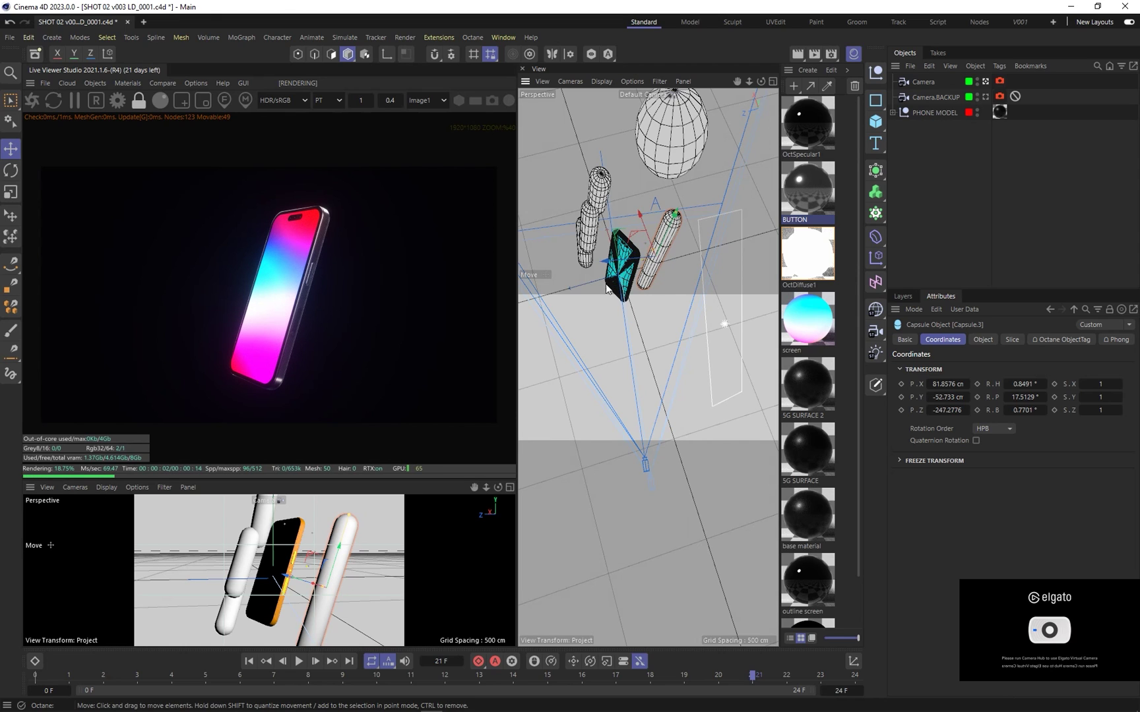
Duplicate the lowest capsule light and place the copy below the phone, at about X 124, Y -578, Z 195 cm
{"action": "left_click_drag", "start_coordinate": [644, 232], "coordinate": [595, 337], "text": "alt"}
{"action": "left_click", "coordinate": [567, 289]}
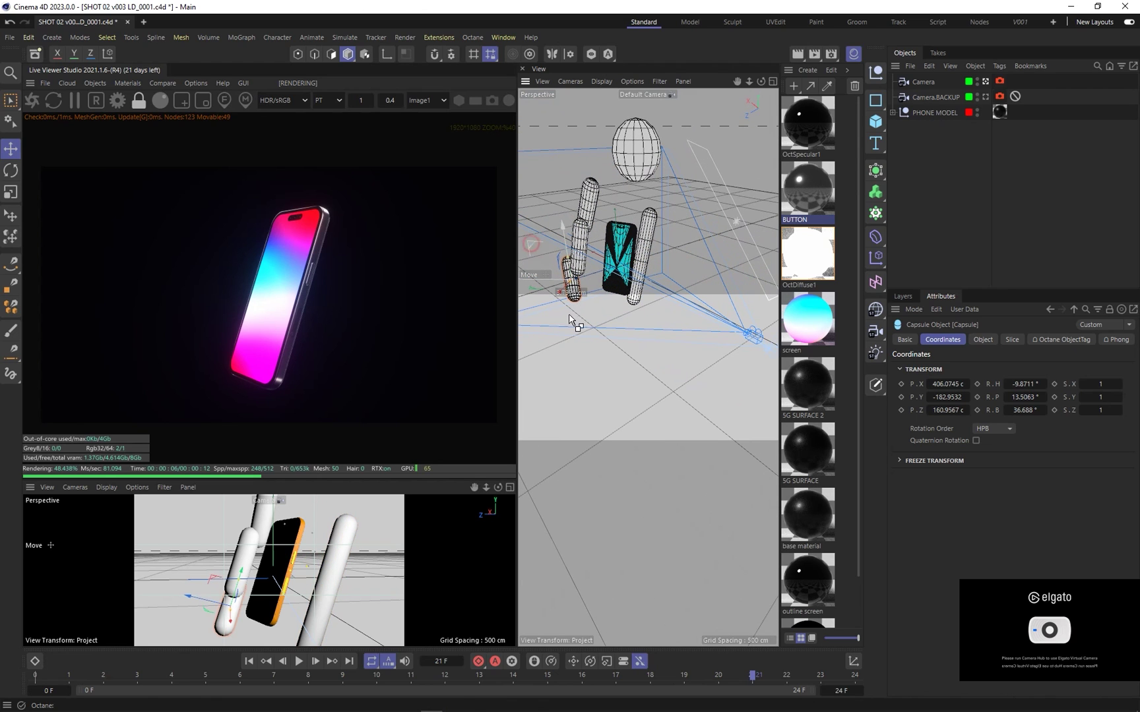
{"action": "left_click_drag", "start_coordinate": [531, 243], "coordinate": [608, 306], "text": "ctrl"}
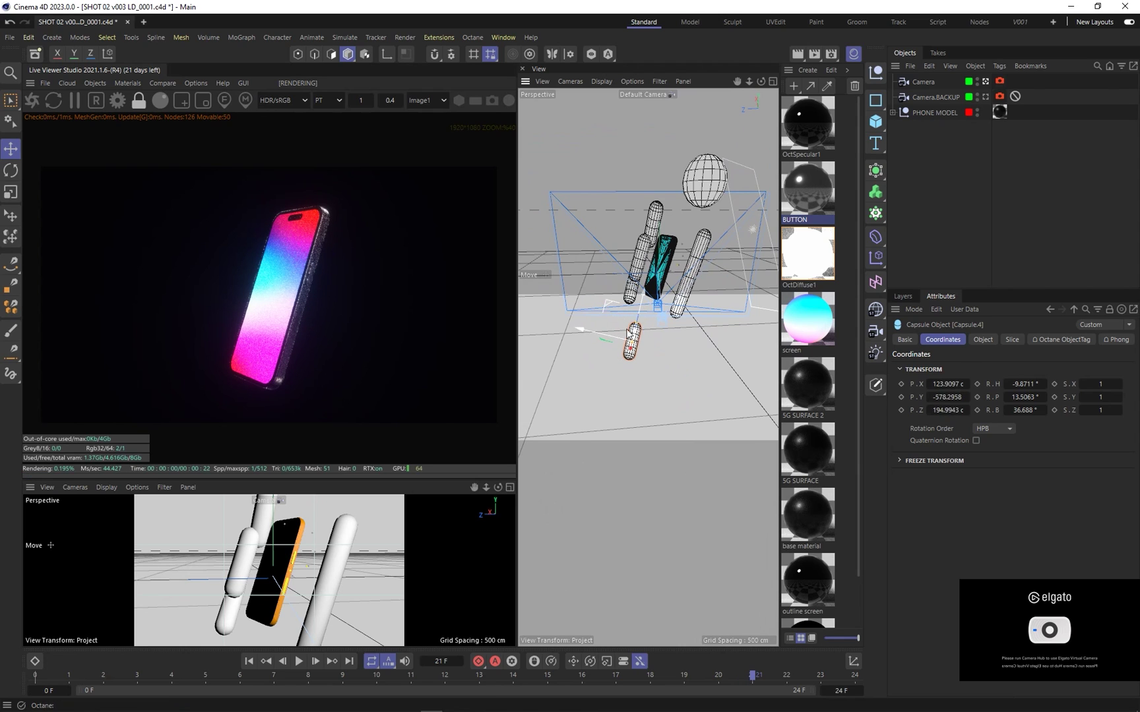
Rotate the new capsule light below the phone to a different tilt and check its placement from several angles
{"action": "key", "text": "r"}
{"action": "left_click_drag", "start_coordinate": [637, 348], "coordinate": [740, 379]}
{"action": "key", "text": "ctrl+z"}
{"action": "left_click_drag", "start_coordinate": [610, 345], "coordinate": [593, 310]}
{"action": "left_click", "coordinate": [958, 190]}
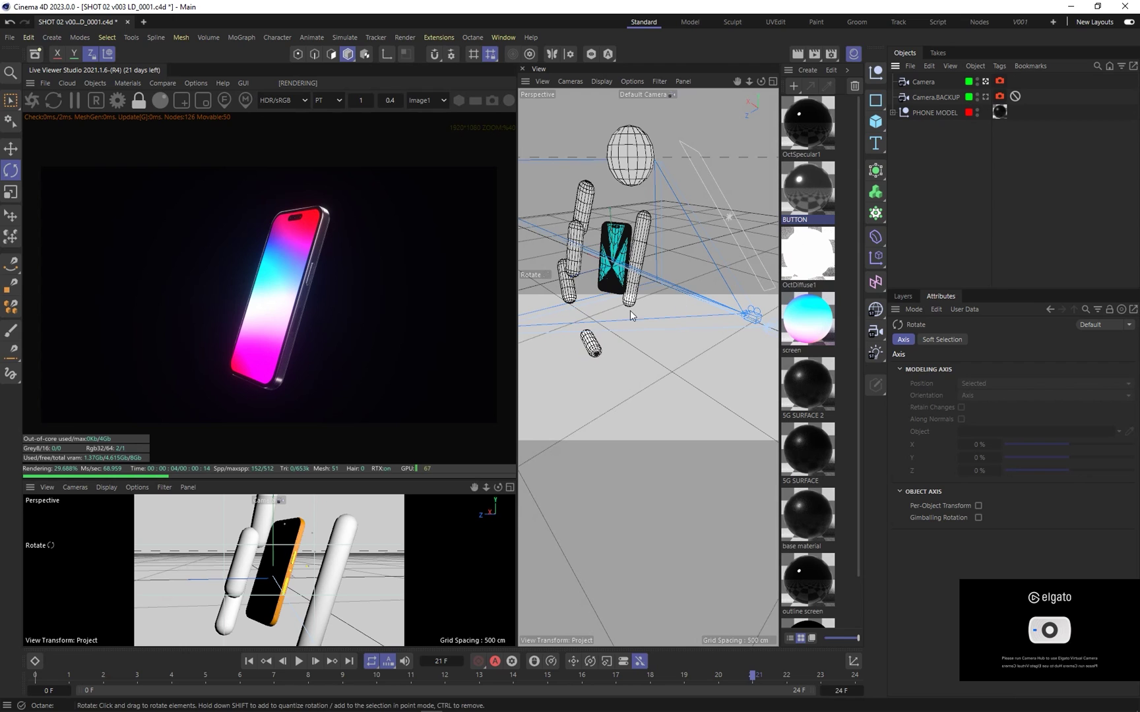
{"action": "left_click", "coordinate": [591, 344]}
{"action": "key", "text": "e"}
{"action": "left_click_drag", "start_coordinate": [626, 335], "coordinate": [590, 319], "text": "alt"}
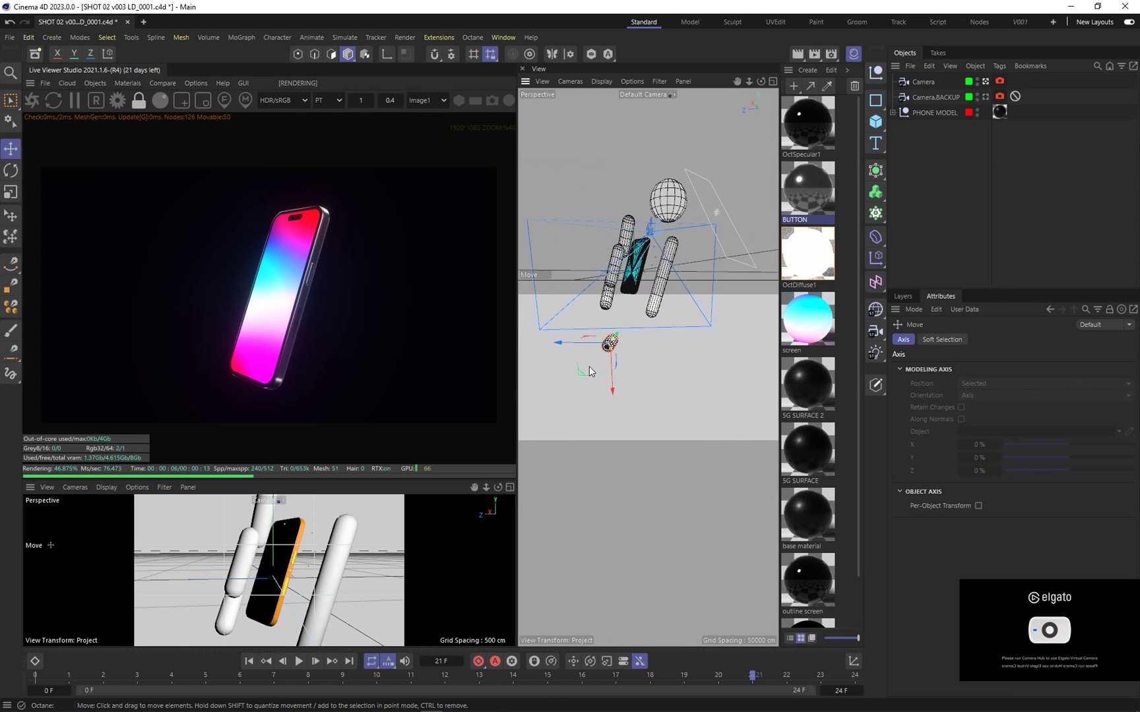
{"action": "left_click_drag", "start_coordinate": [639, 281], "coordinate": [766, 310], "text": "alt"}
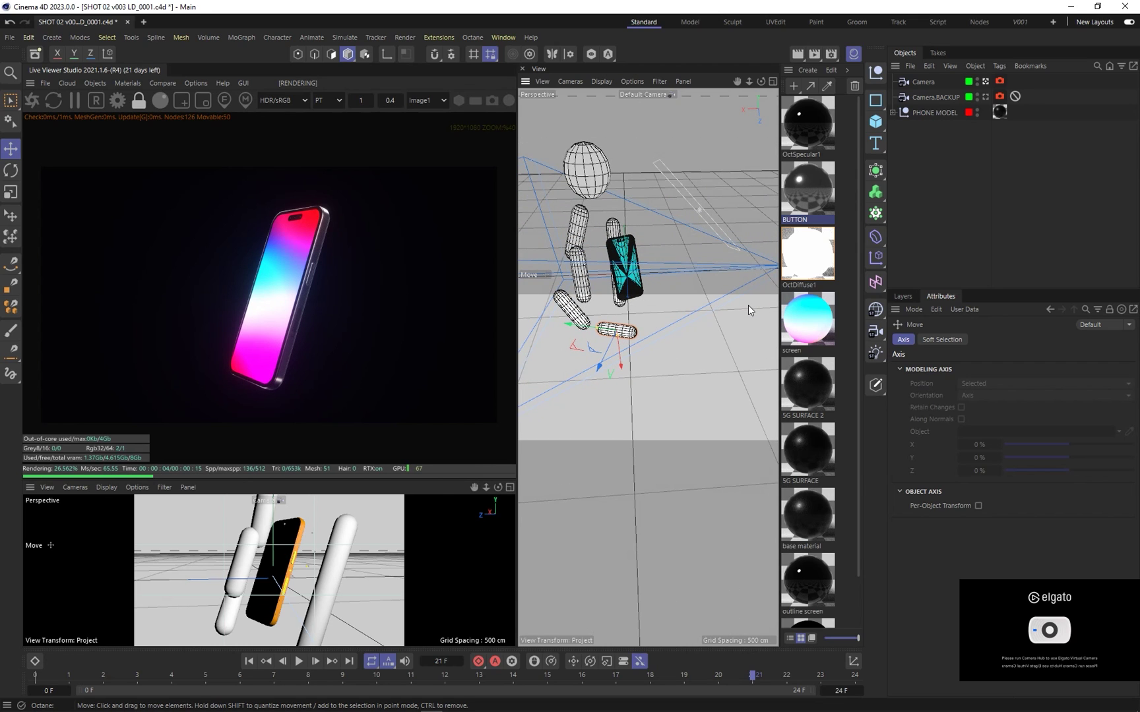
{"action": "left_click", "coordinate": [967, 161]}
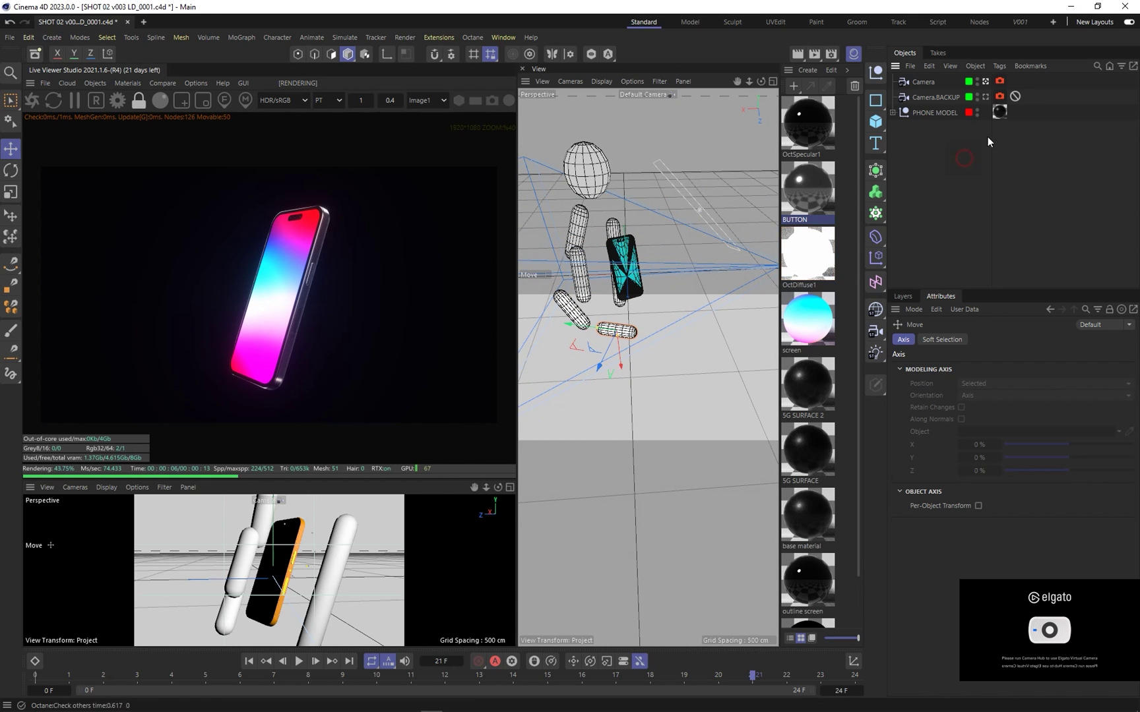
Compare the live render through Camera.BACKUP with the one through Camera, ending on Camera
{"action": "left_click", "coordinate": [986, 97]}
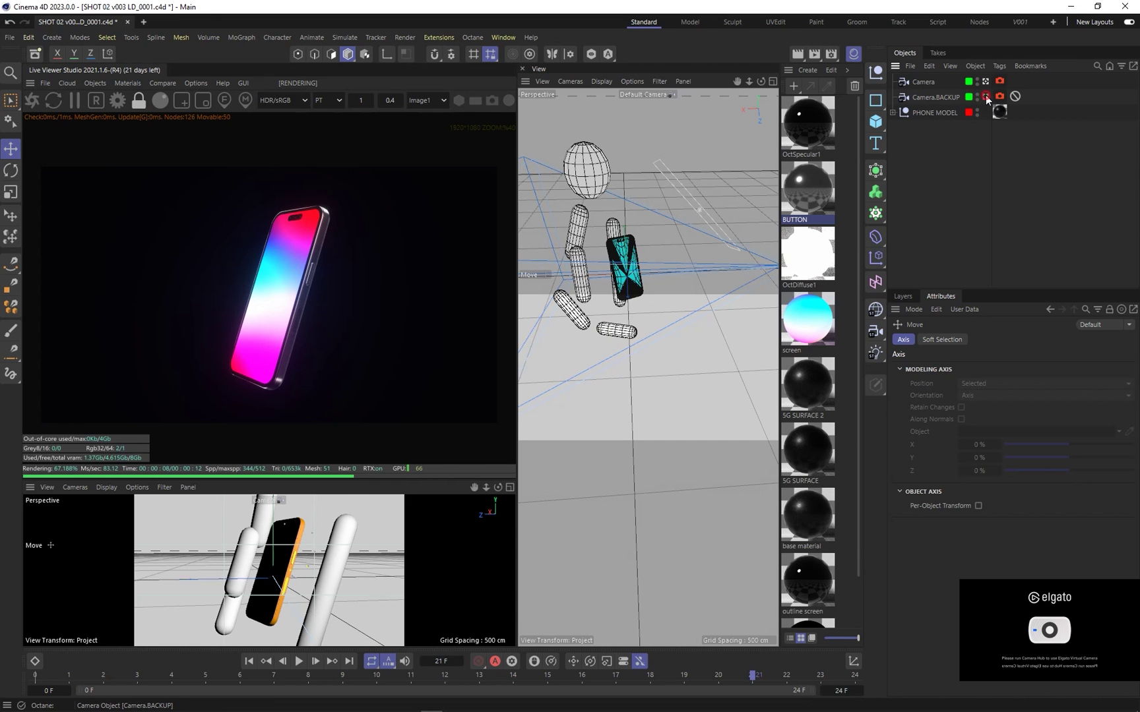
{"action": "left_click", "coordinate": [985, 97]}
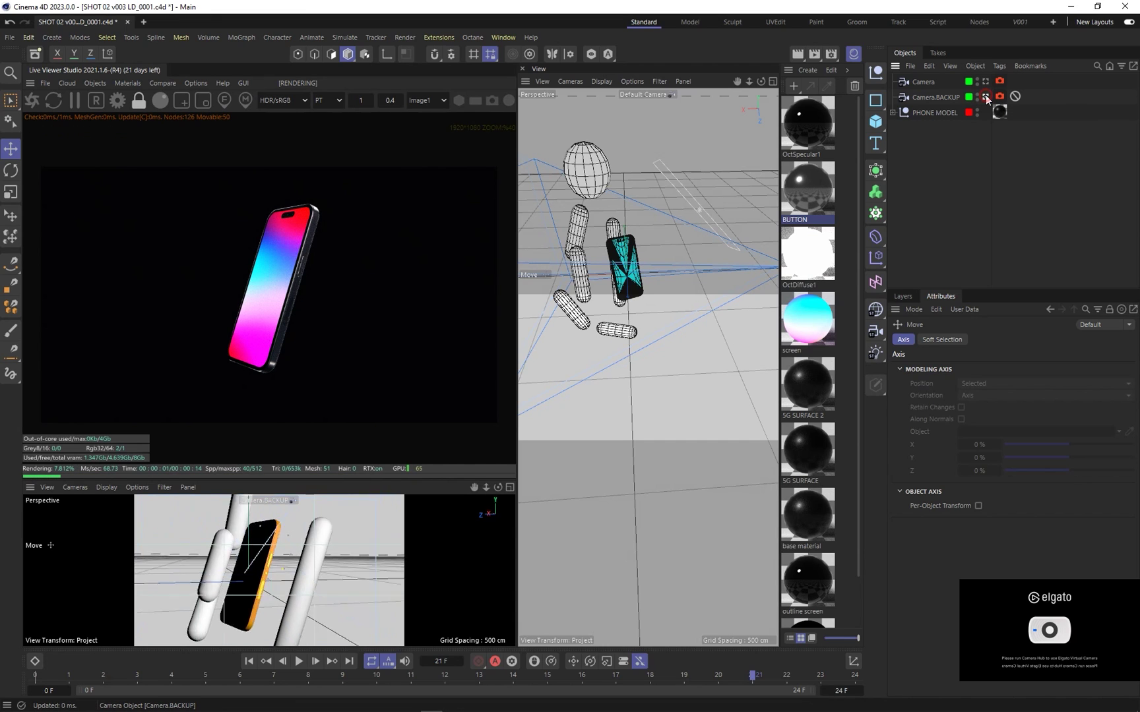
{"action": "left_click", "coordinate": [985, 81]}
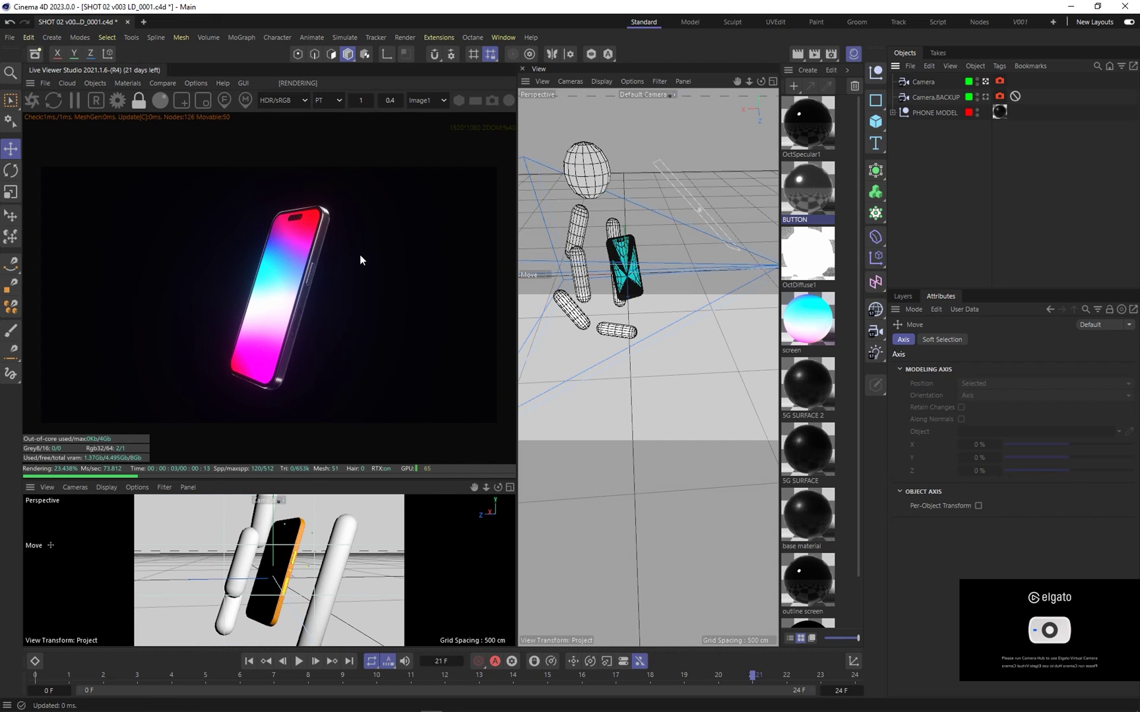
Save the scene and pause the live render
{"action": "key", "text": "ctrl+s"}
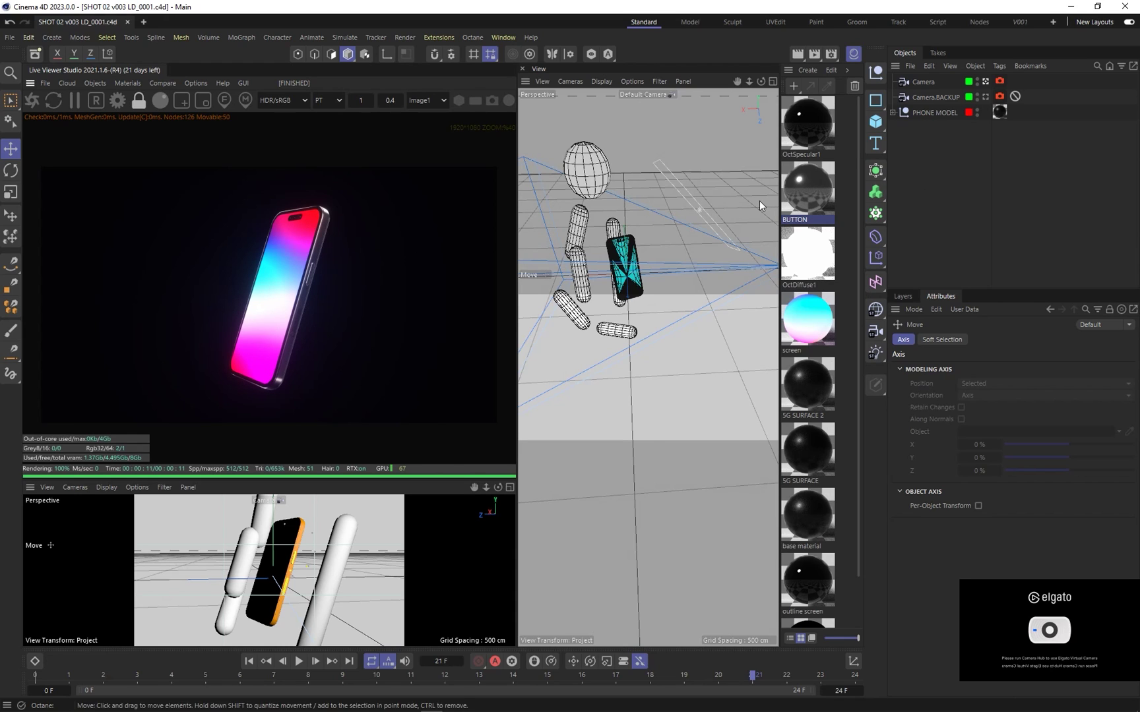
{"action": "left_click", "coordinate": [75, 100]}
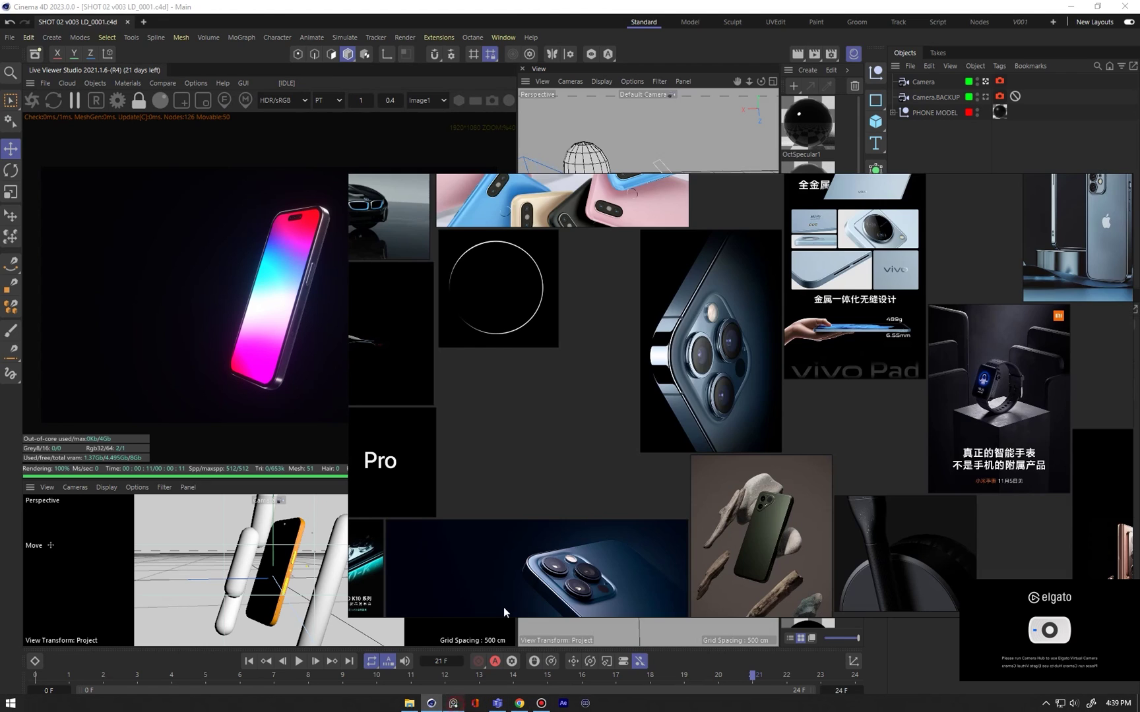
Switch to the reference image board, examine the product shots for composition and lighting ideas, and return to Cinema 4D
{"action": "left_click", "coordinate": [454, 704]}
{"action": "scroll", "coordinate": [724, 314], "scroll_direction": "down", "scroll_amount": 3}
{"action": "middle_click_drag", "start_coordinate": [928, 300], "coordinate": [700, 360]}
{"action": "middle_click_drag", "start_coordinate": [625, 181], "coordinate": [734, 372]}
{"action": "middle_click_drag", "start_coordinate": [709, 288], "coordinate": [700, 332]}
{"action": "middle_click_drag", "start_coordinate": [796, 303], "coordinate": [946, 266]}
{"action": "middle_click_drag", "start_coordinate": [657, 351], "coordinate": [731, 253]}
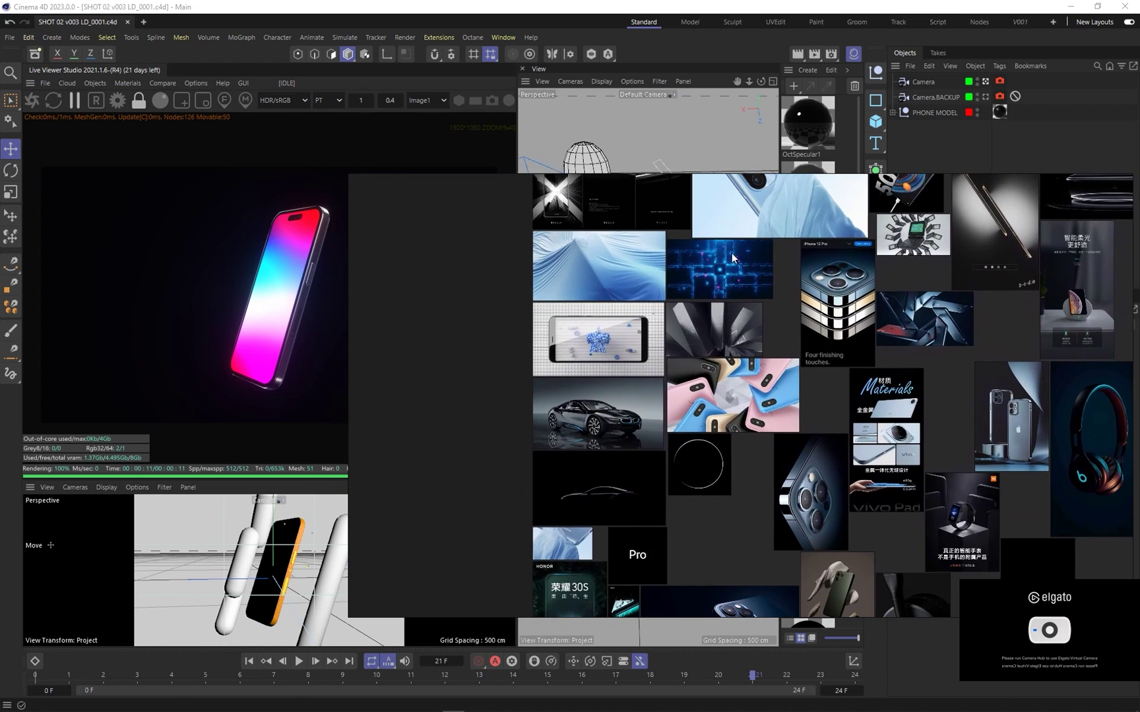
{"action": "middle_click_drag", "start_coordinate": [707, 348], "coordinate": [587, 246]}
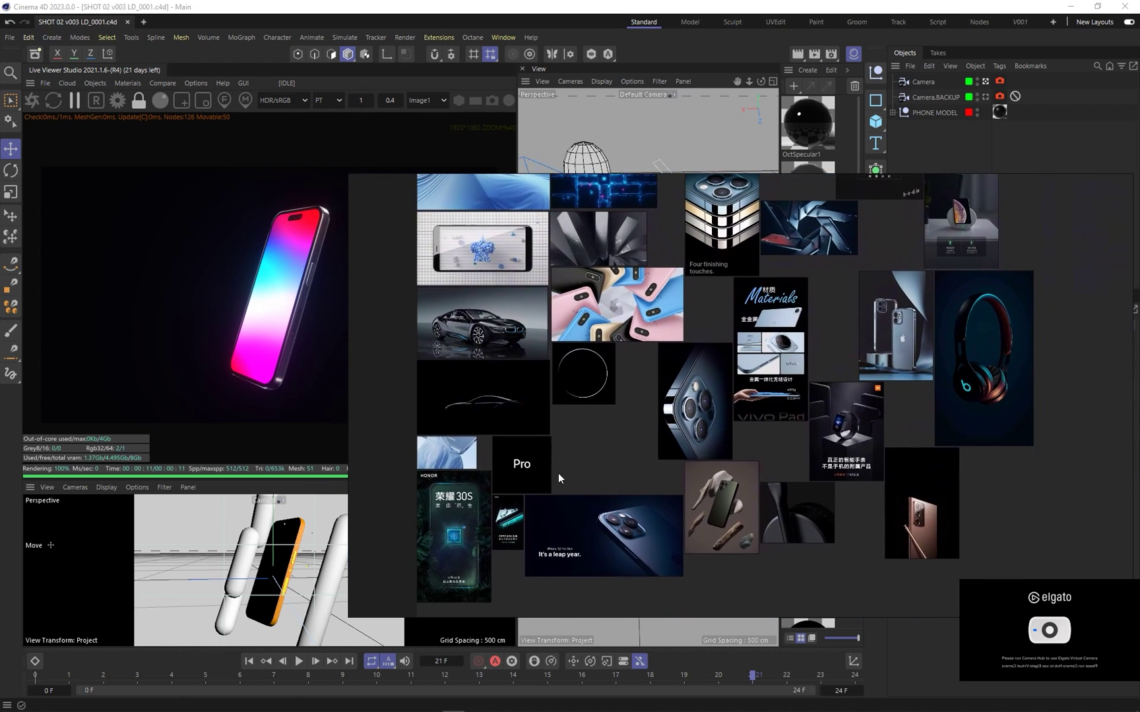
{"action": "middle_click_drag", "start_coordinate": [558, 473], "coordinate": [486, 404]}
{"action": "middle_click_drag", "start_coordinate": [648, 252], "coordinate": [546, 485]}
{"action": "middle_click_drag", "start_coordinate": [737, 339], "coordinate": [933, 289]}
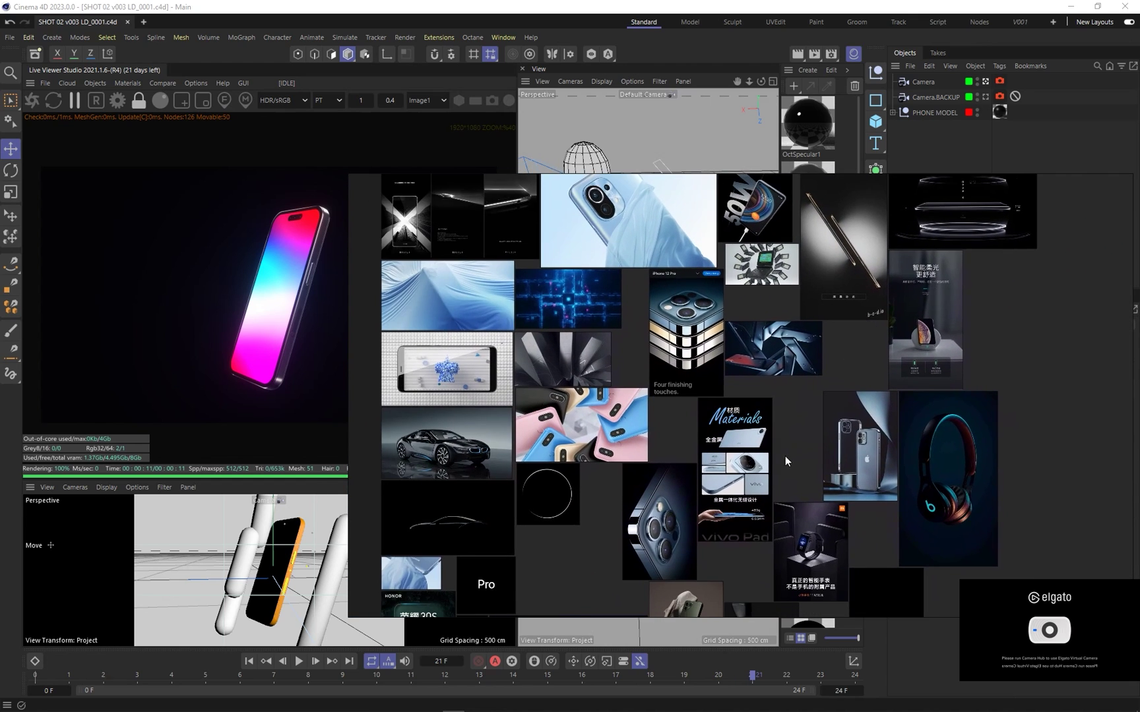
{"action": "middle_click_drag", "start_coordinate": [784, 455], "coordinate": [744, 294]}
{"action": "scroll", "coordinate": [715, 321], "scroll_direction": "up", "scroll_amount": 5}
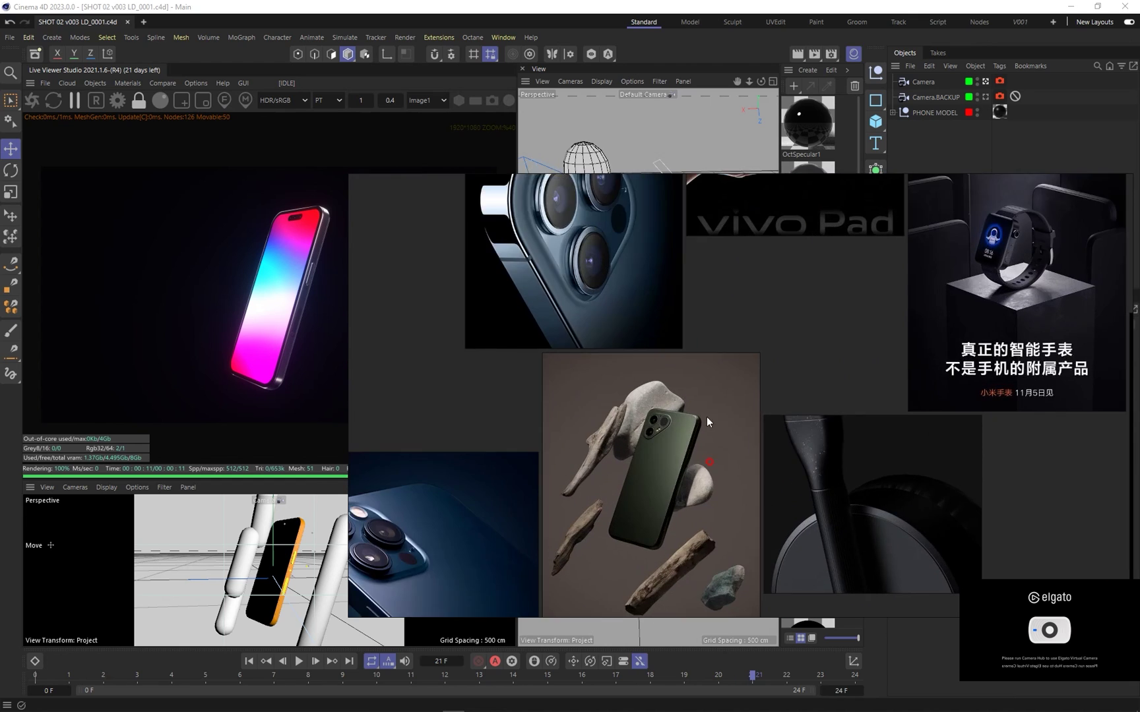
{"action": "middle_click_drag", "start_coordinate": [706, 417], "coordinate": [655, 368]}
{"action": "scroll", "coordinate": [669, 304], "scroll_direction": "up", "scroll_amount": 1}
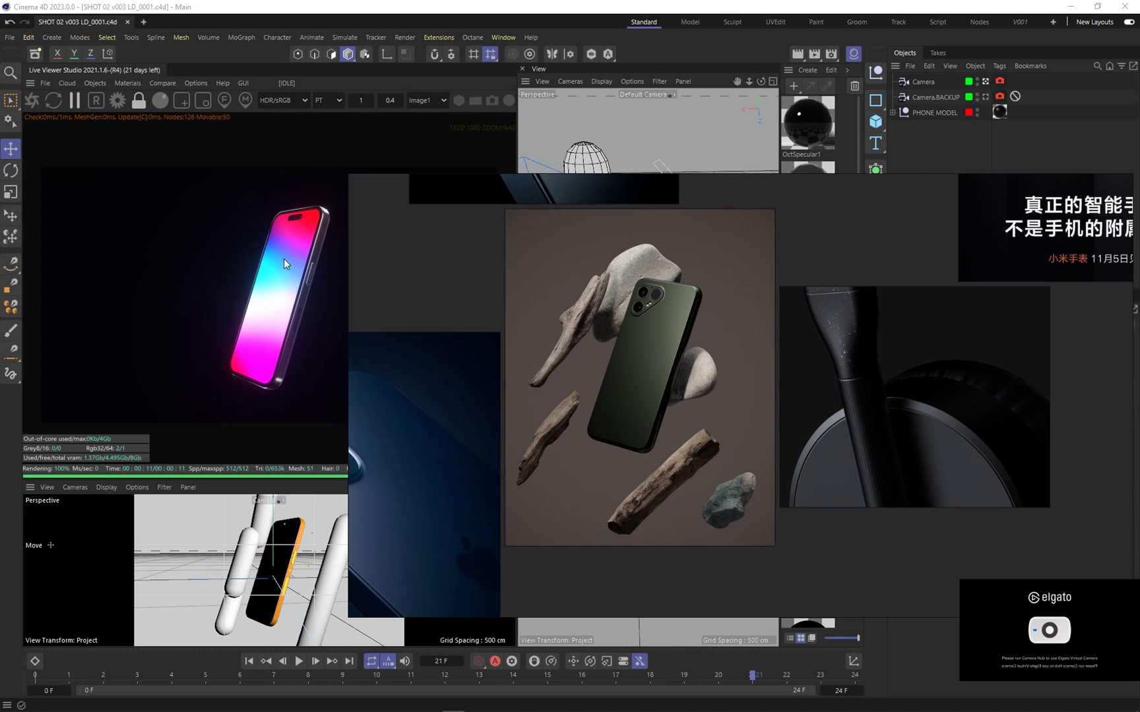
{"action": "left_click", "coordinate": [940, 150]}
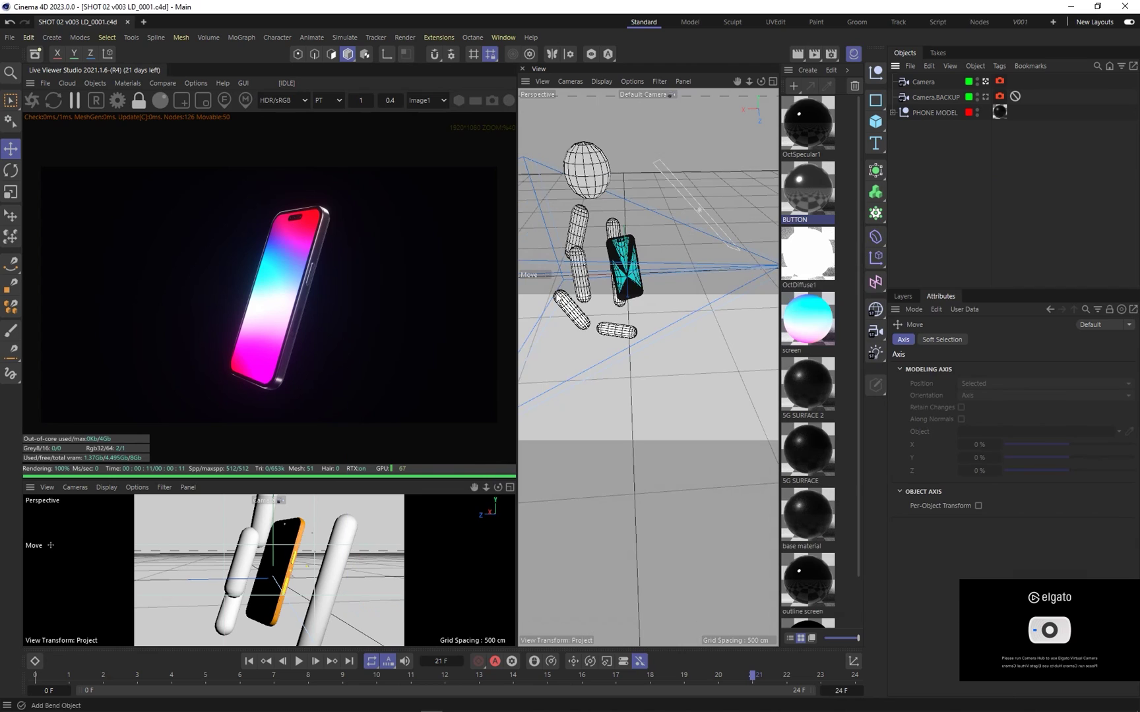
Add a sphere with the screen material, move it up behind the phone, and restart the live render
{"action": "left_click", "coordinate": [877, 123]}
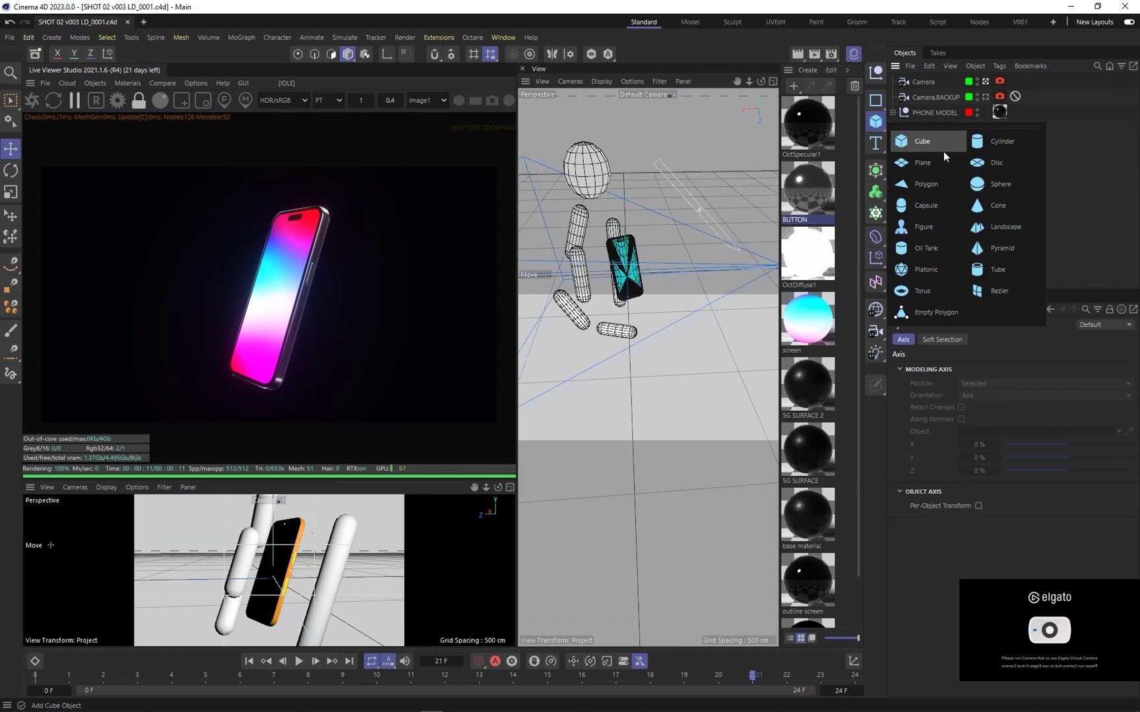
{"action": "left_click", "coordinate": [983, 190]}
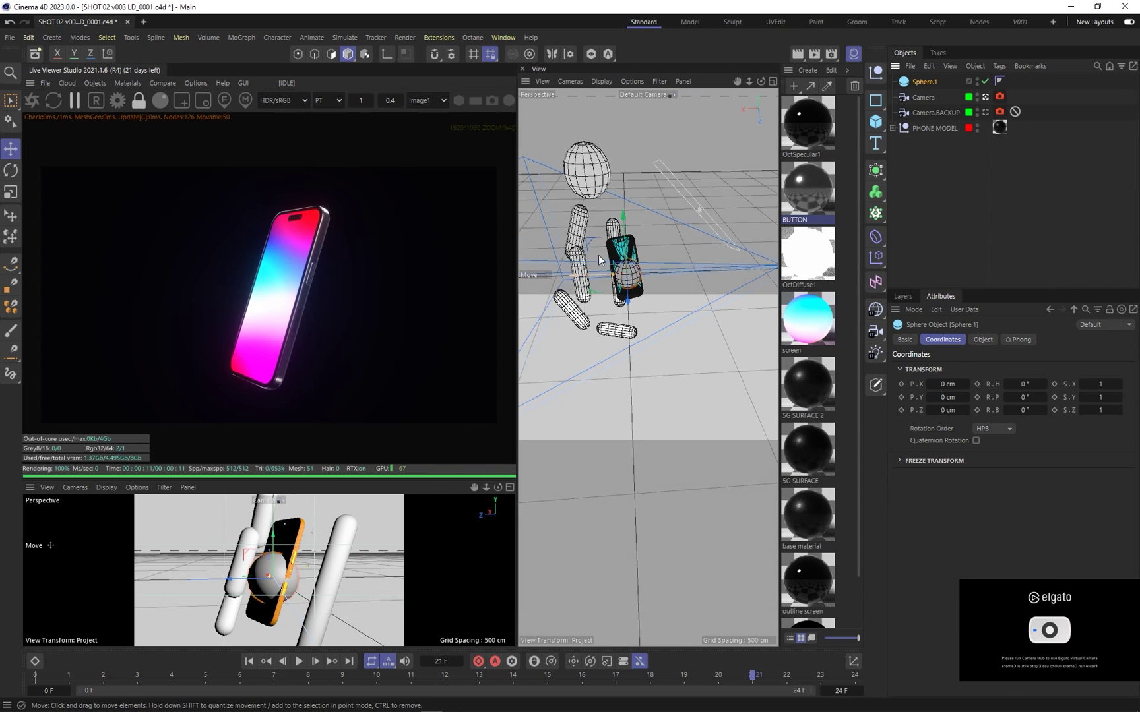
{"action": "left_click_drag", "start_coordinate": [779, 310], "coordinate": [632, 280]}
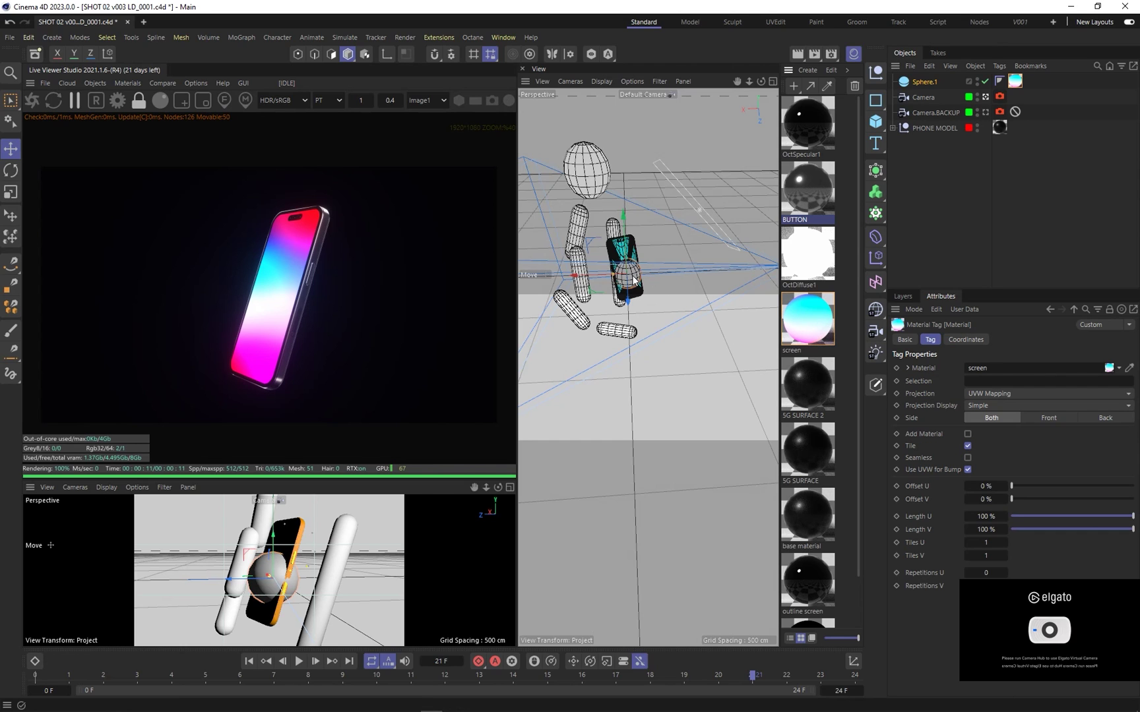
{"action": "left_click_drag", "start_coordinate": [592, 243], "coordinate": [513, 220]}
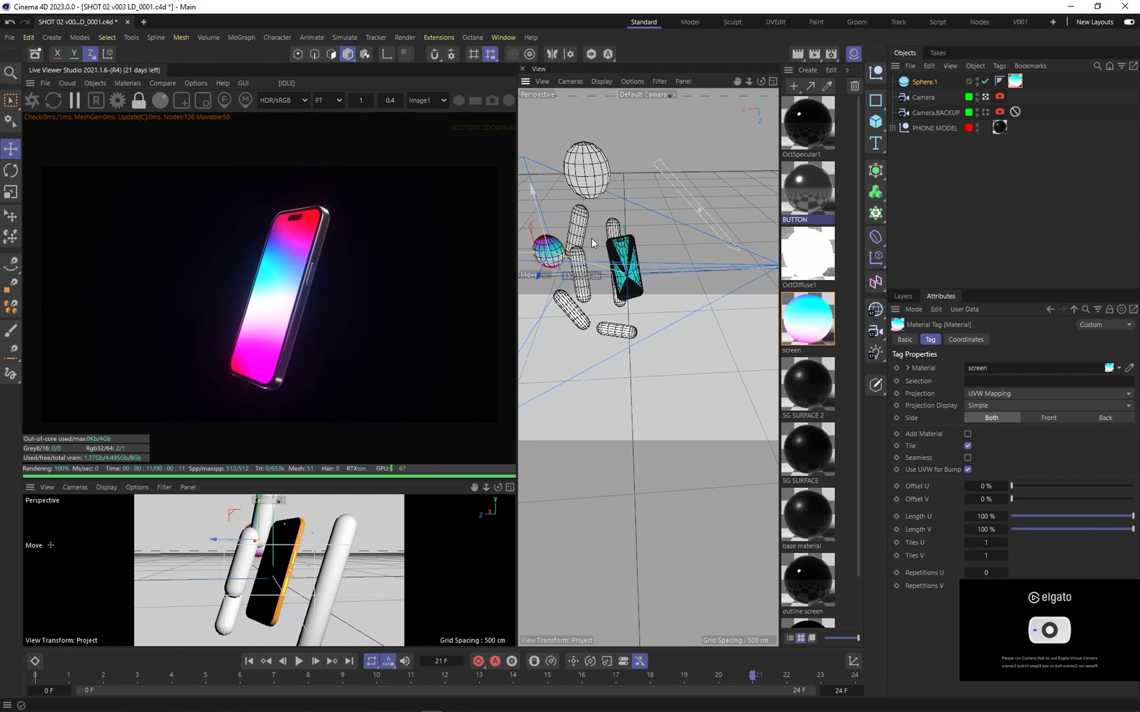
{"action": "left_click", "coordinate": [37, 104]}
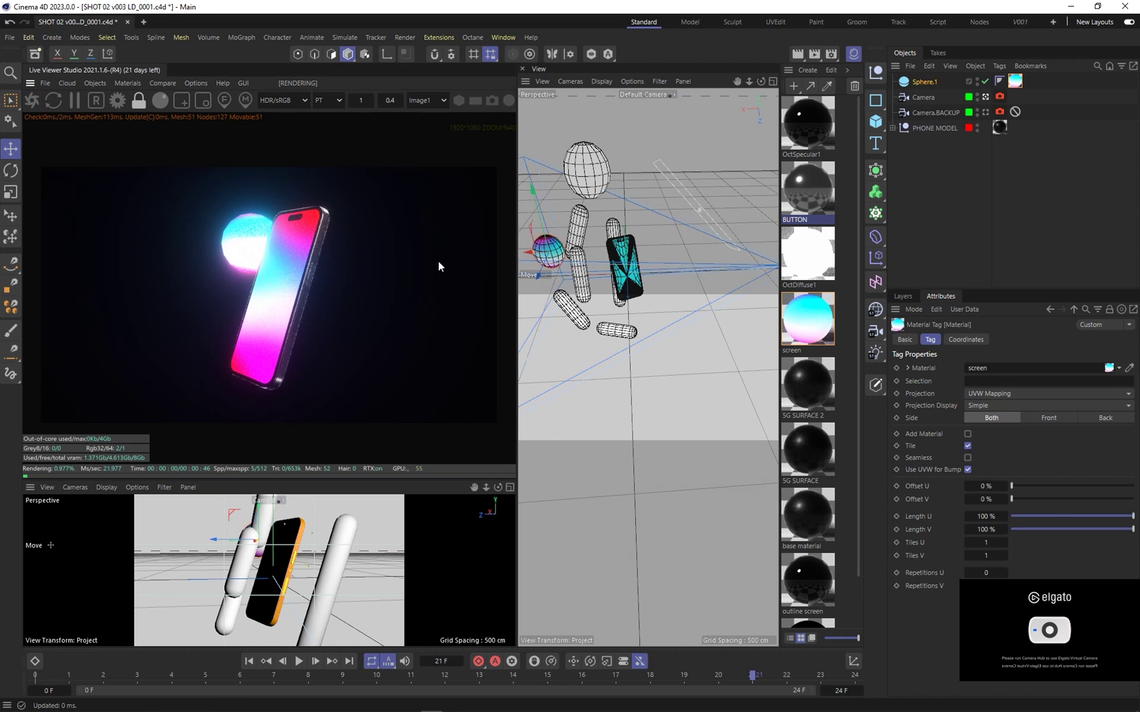
Increase the new sphere's segments to 100
{"action": "left_click", "coordinate": [924, 81]}
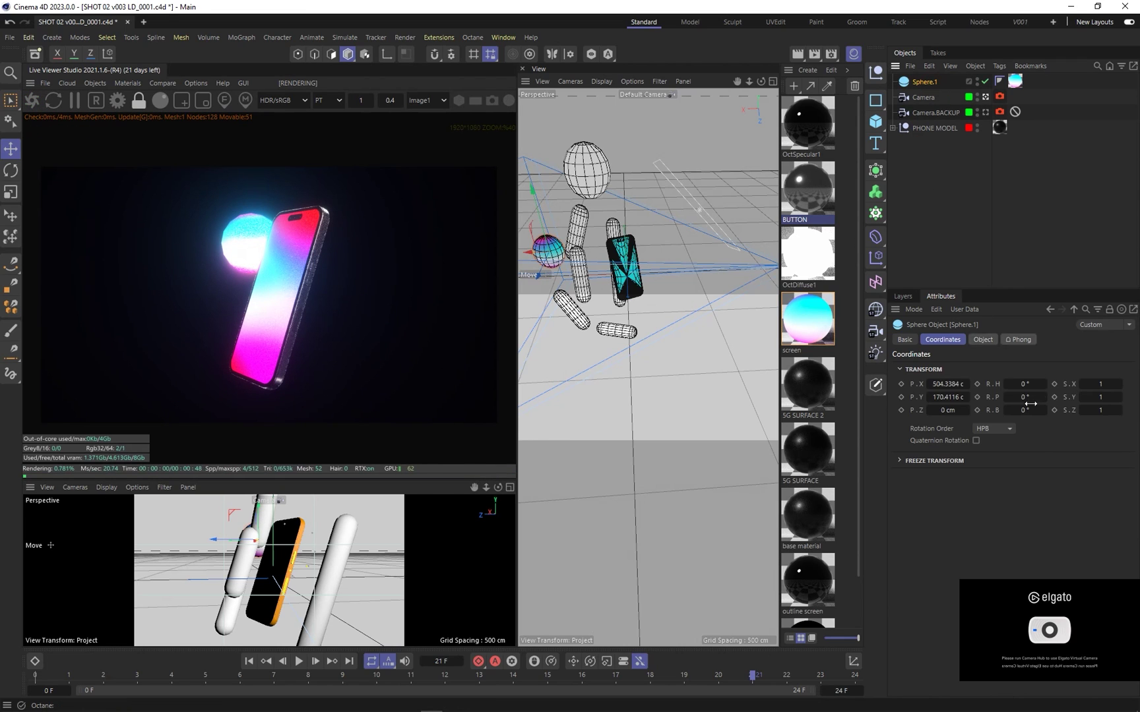
{"action": "left_click", "coordinate": [983, 339]}
{"action": "left_click", "coordinate": [955, 406]}
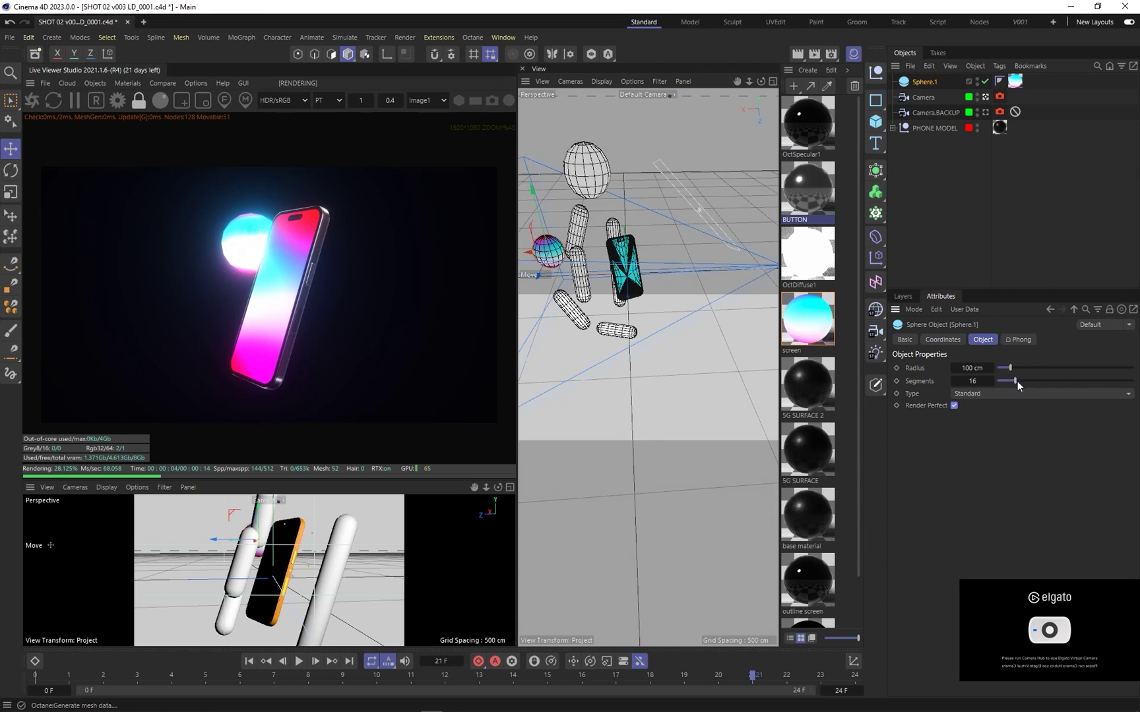
{"action": "left_click_drag", "start_coordinate": [1016, 382], "coordinate": [1137, 383]}
{"action": "left_click", "coordinate": [1041, 263]}
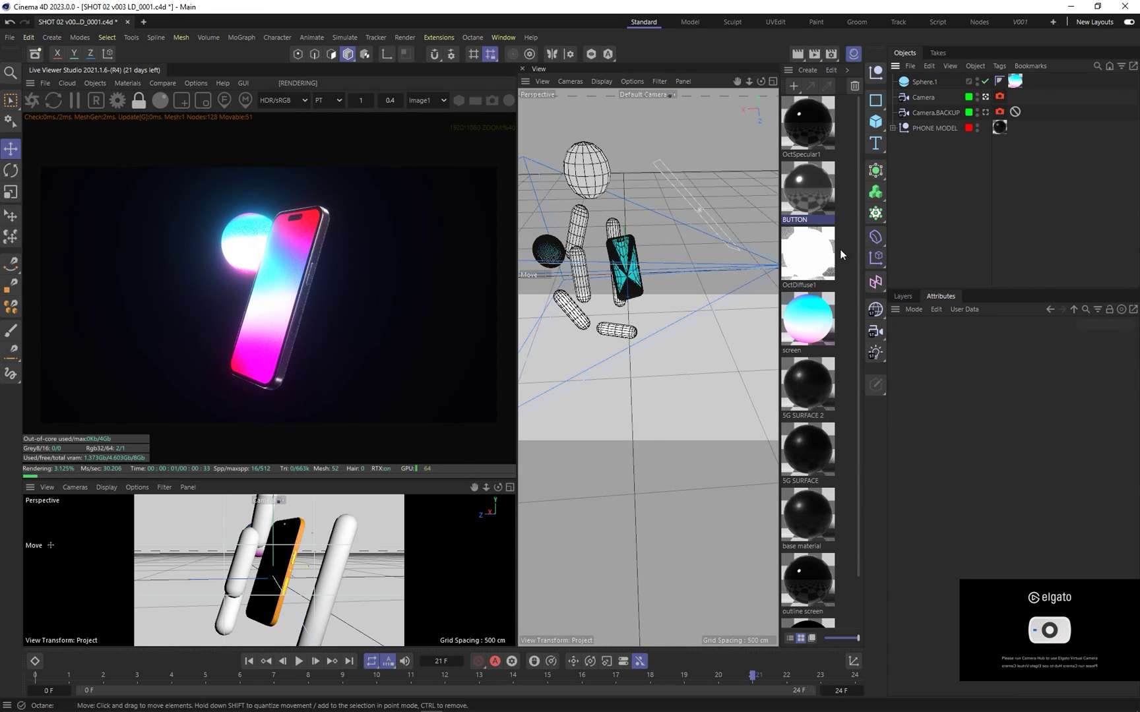
Lower the glowing sphere and move it sideways so it sits clear of the phone's left side in the render
{"action": "left_click", "coordinate": [550, 249]}
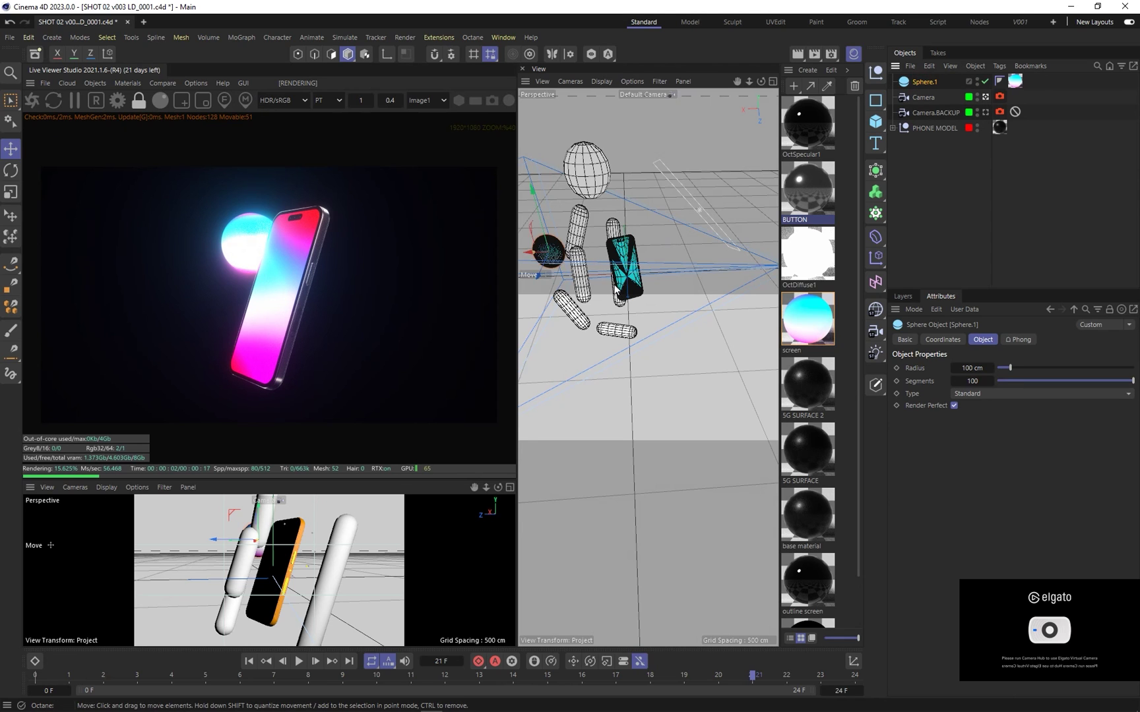
{"action": "left_click_drag", "start_coordinate": [615, 290], "coordinate": [699, 290], "text": "alt"}
{"action": "left_click_drag", "start_coordinate": [561, 256], "coordinate": [521, 285]}
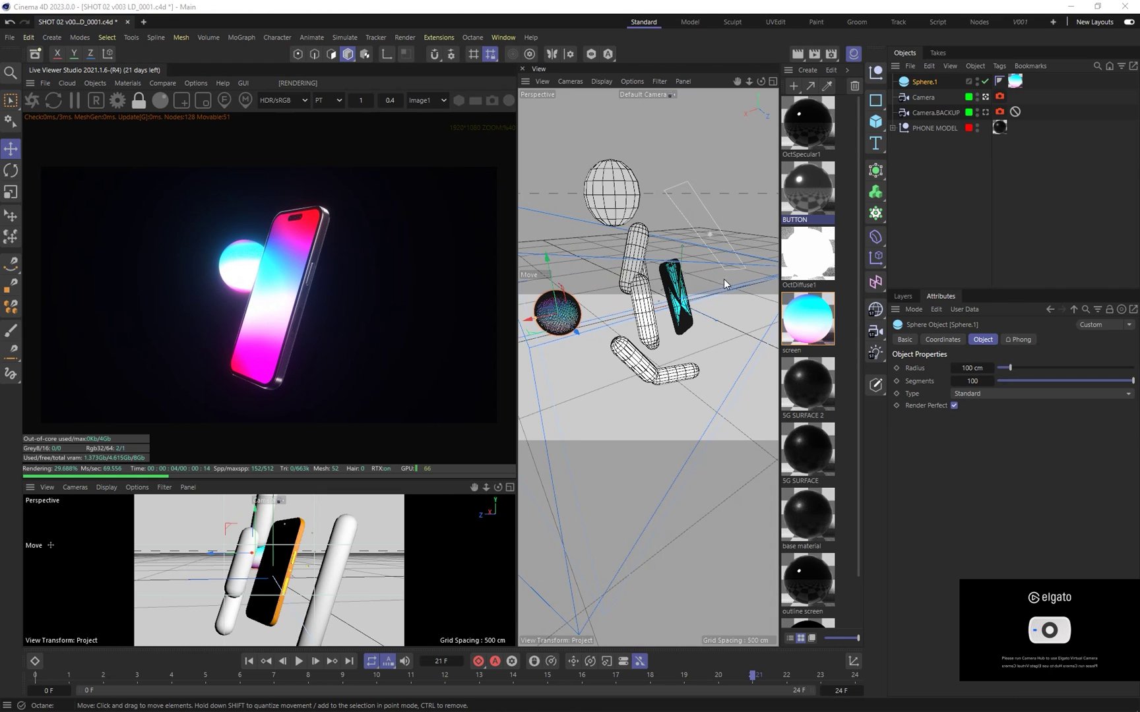
{"action": "left_click_drag", "start_coordinate": [724, 284], "coordinate": [628, 289], "text": "alt"}
{"action": "scroll", "coordinate": [645, 288], "scroll_direction": "down", "scroll_amount": 5}
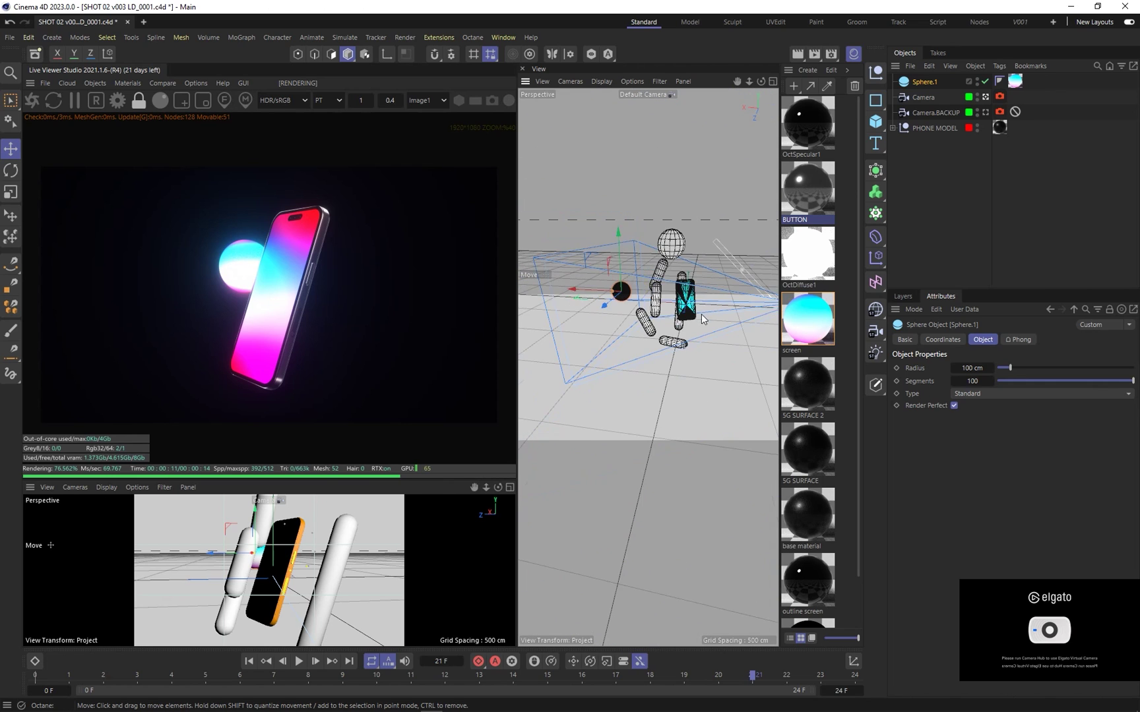
{"action": "middle_click_drag", "start_coordinate": [702, 315], "coordinate": [696, 336], "text": "alt"}
{"action": "left_click_drag", "start_coordinate": [696, 336], "coordinate": [692, 377], "text": "alt"}
{"action": "left_click_drag", "start_coordinate": [579, 331], "coordinate": [627, 294]}
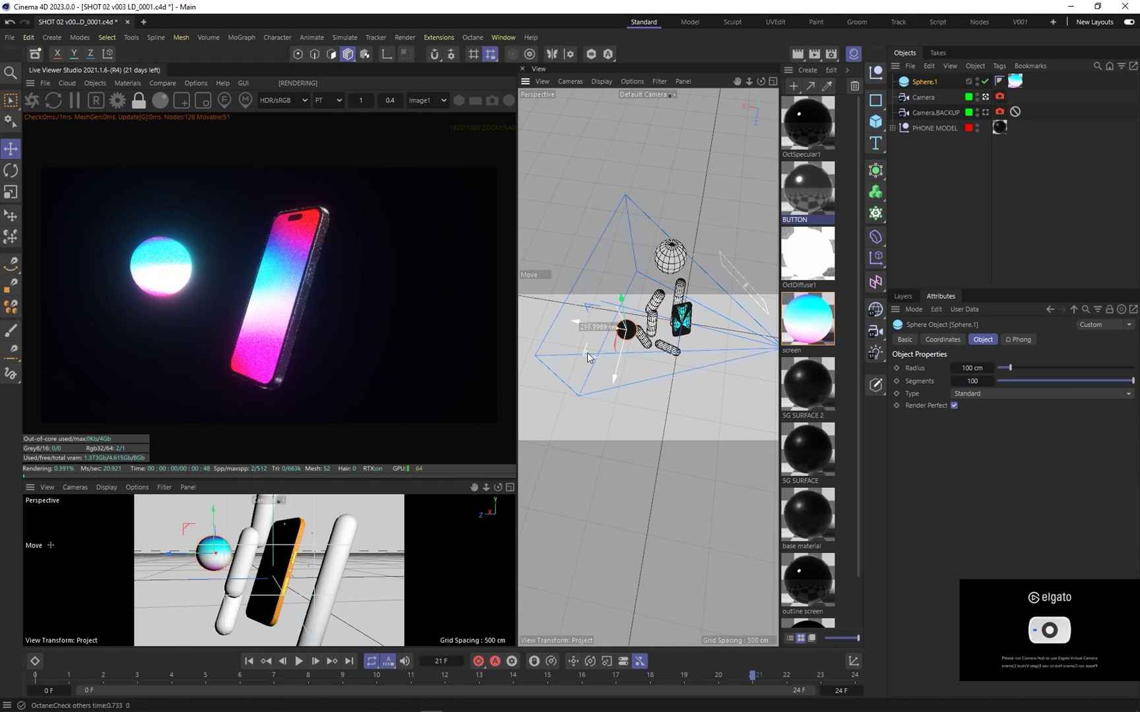
{"action": "scroll", "coordinate": [634, 283], "scroll_direction": "up", "scroll_amount": 4}
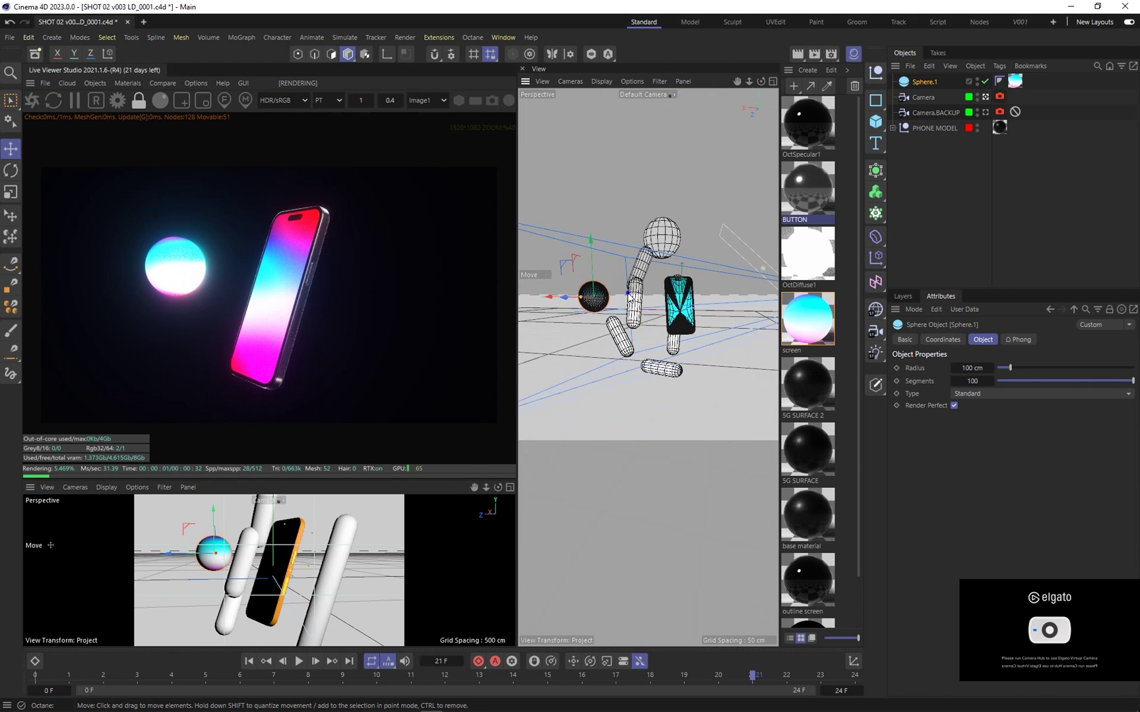
Replace the sphere's screen material with OctDiffuse1
{"action": "scroll", "coordinate": [628, 295], "scroll_direction": "up", "scroll_amount": 3}
{"action": "middle_click_drag", "start_coordinate": [628, 296], "coordinate": [628, 323], "text": "alt"}
{"action": "scroll", "coordinate": [606, 321], "scroll_direction": "down", "scroll_amount": 1}
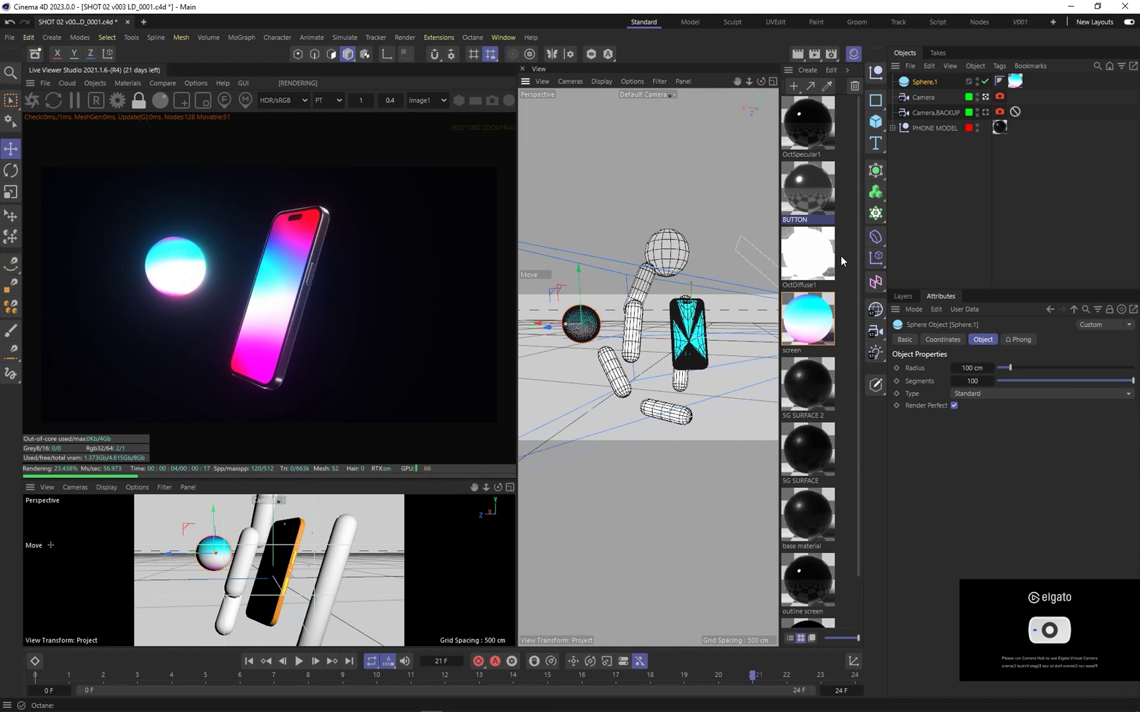
{"action": "left_click_drag", "start_coordinate": [802, 262], "coordinate": [933, 171]}
{"action": "left_click_drag", "start_coordinate": [1015, 89], "coordinate": [1014, 82]}
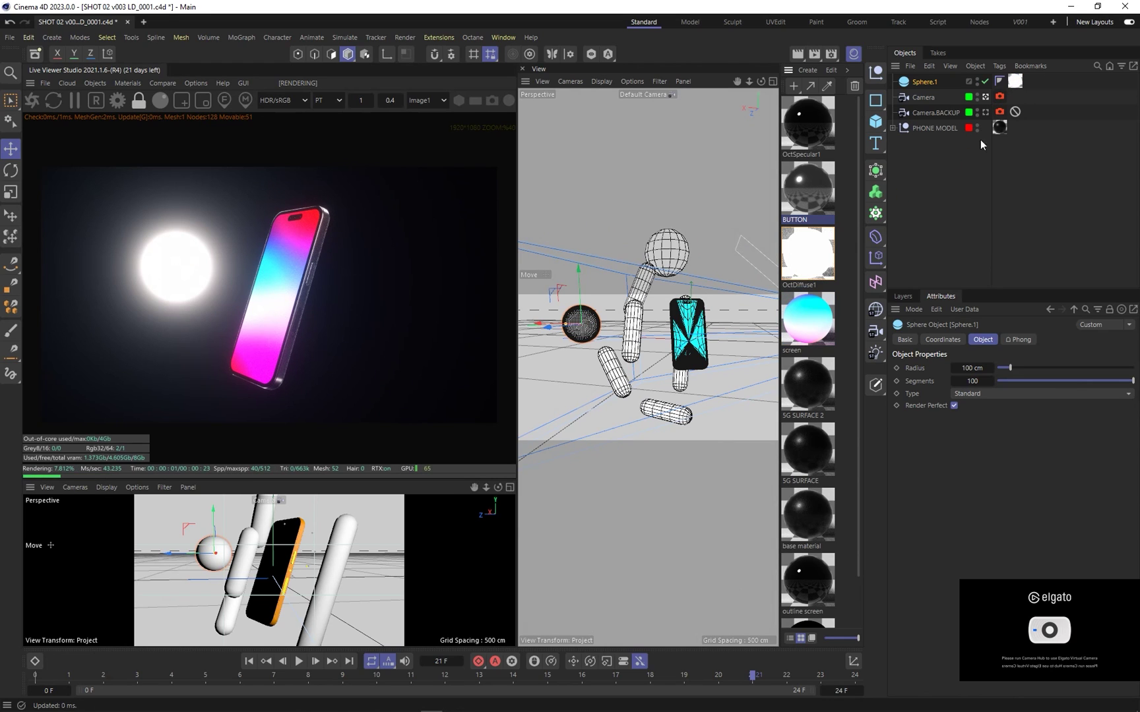
Set the glowing sphere's radius to 50 cm
{"action": "left_click", "coordinate": [970, 367]}
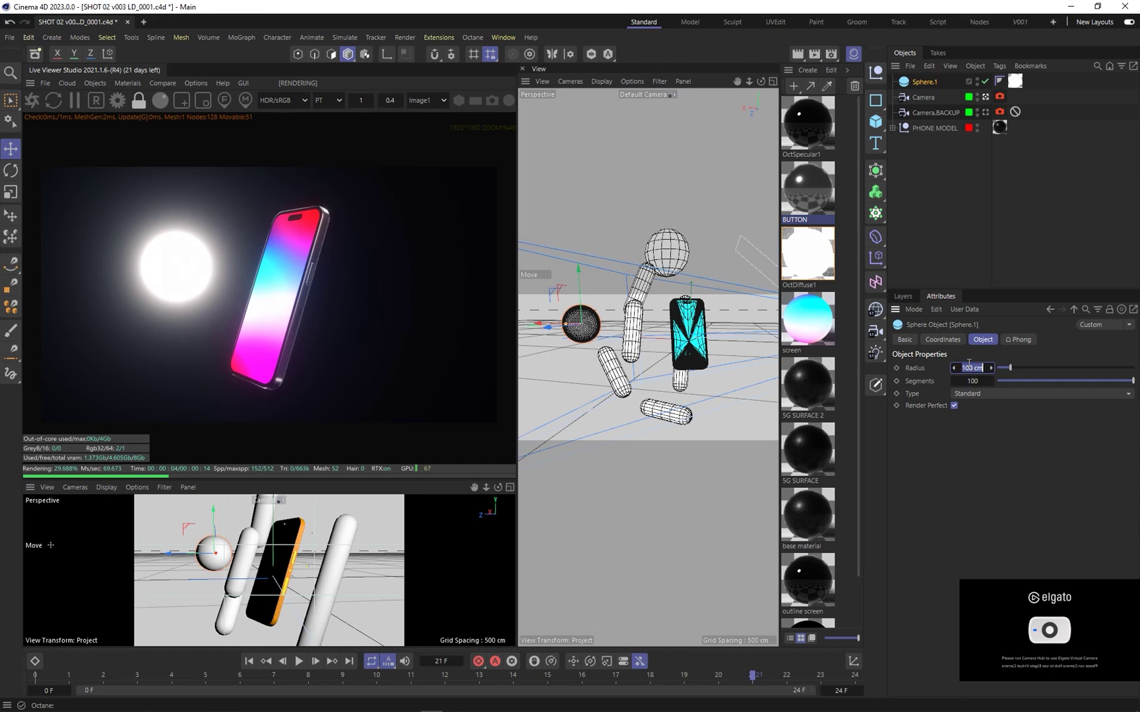
{"action": "type", "text": "50"}
{"action": "key", "text": "Return"}
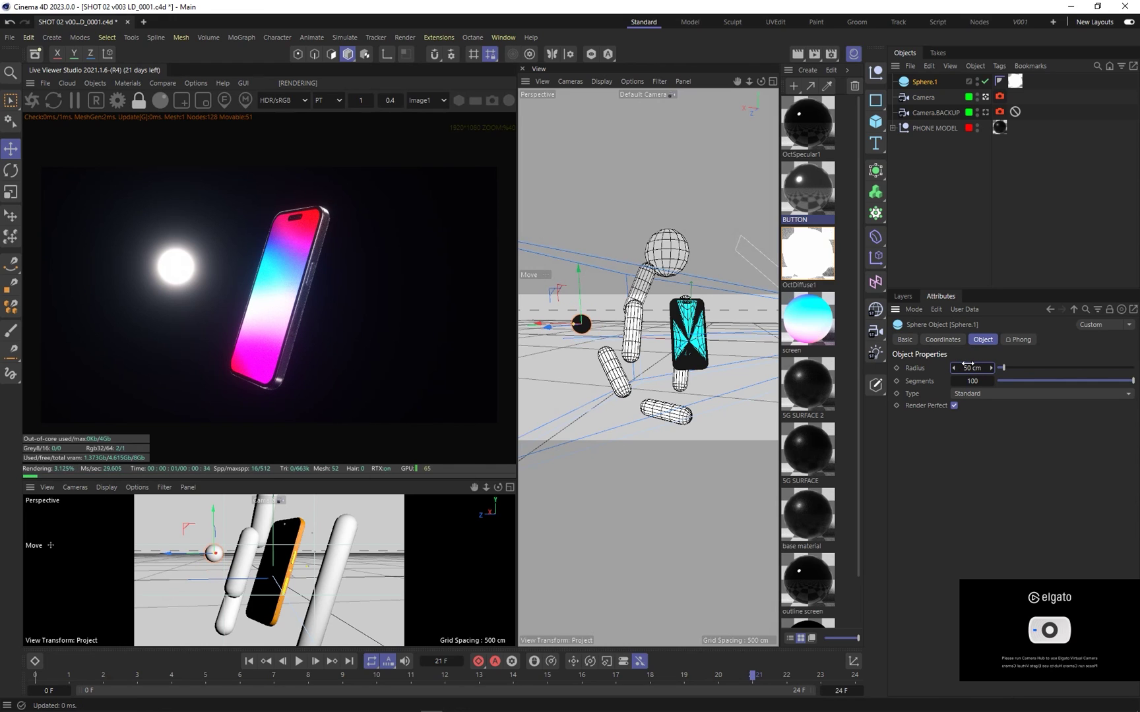
{"action": "left_click", "coordinate": [964, 236]}
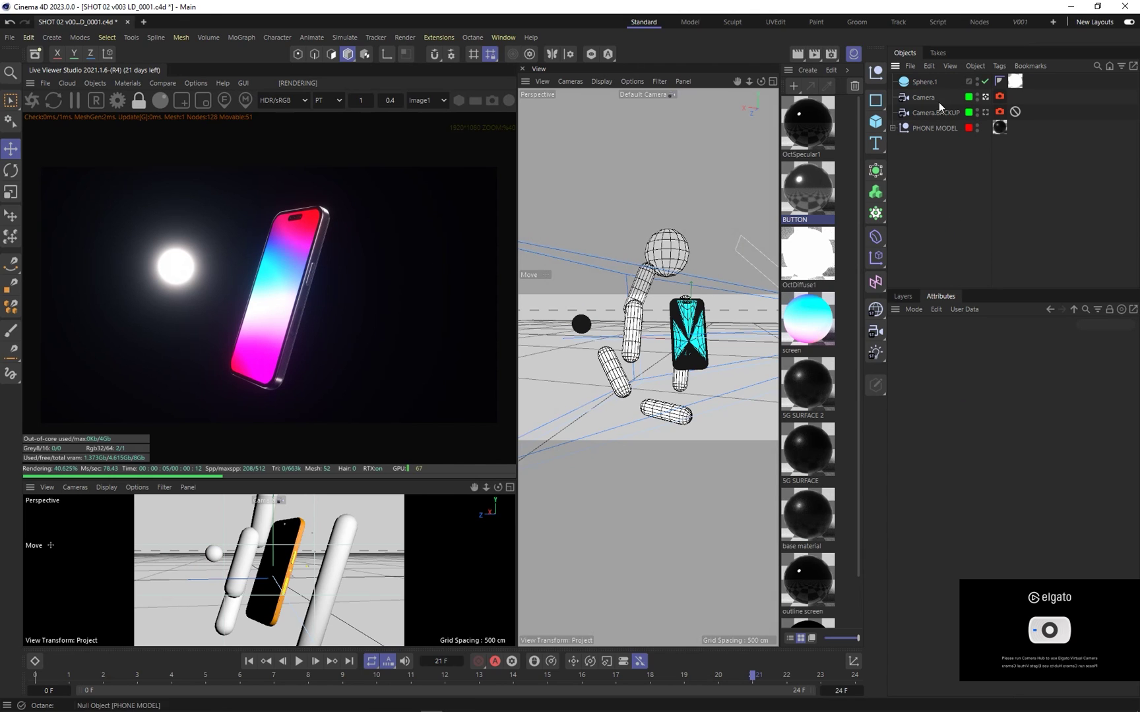
Try the small glowing sphere in different positions around the phone, ending with it hidden behind the phone
{"action": "left_click", "coordinate": [923, 82]}
{"action": "scroll", "coordinate": [637, 301], "scroll_direction": "down", "scroll_amount": 3}
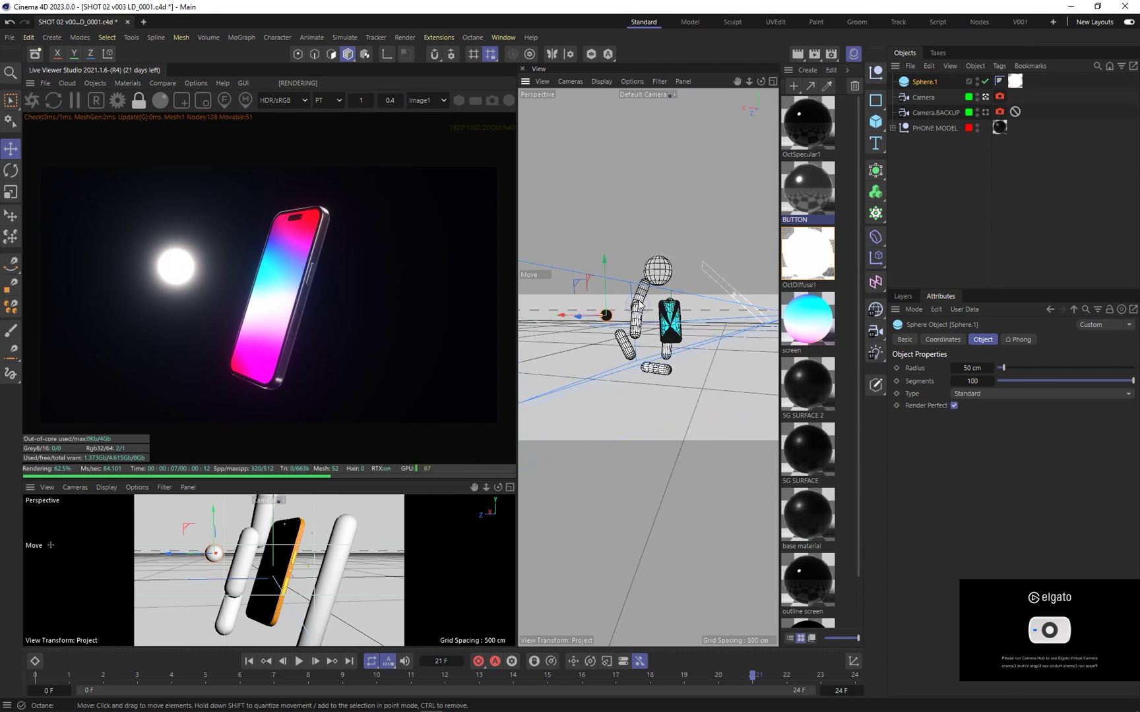
{"action": "middle_click_drag", "start_coordinate": [592, 390], "coordinate": [577, 439], "text": "alt"}
{"action": "left_click_drag", "start_coordinate": [560, 338], "coordinate": [626, 308]}
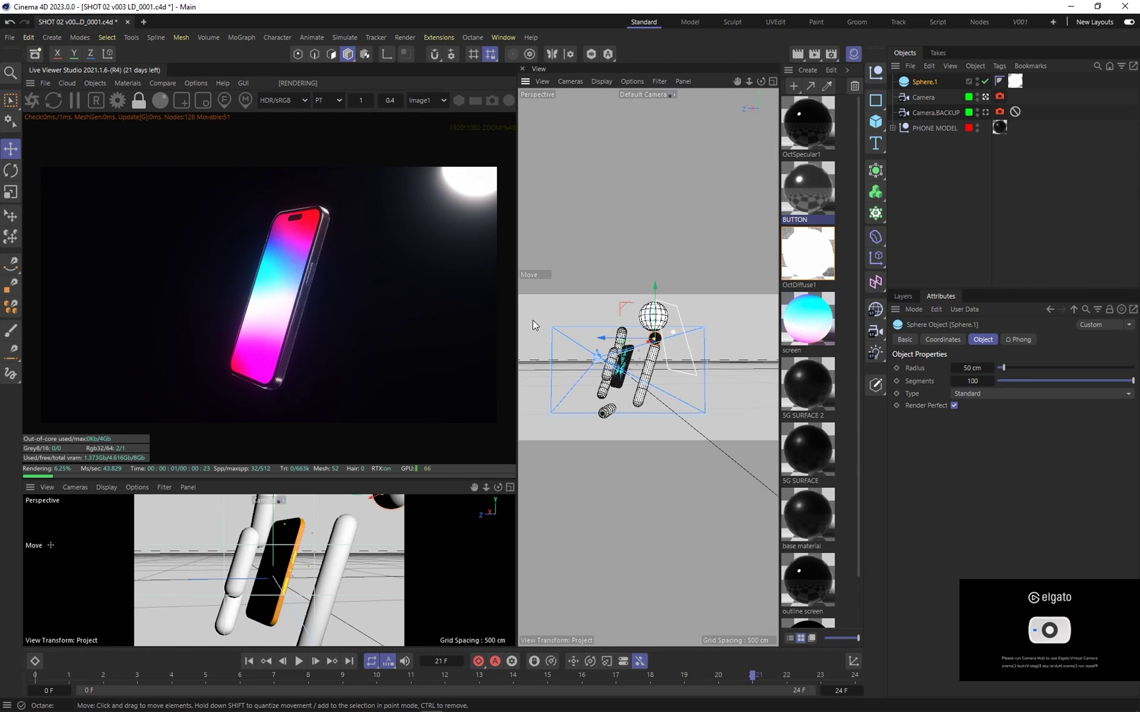
{"action": "left_click_drag", "start_coordinate": [683, 351], "coordinate": [620, 313], "text": "alt"}
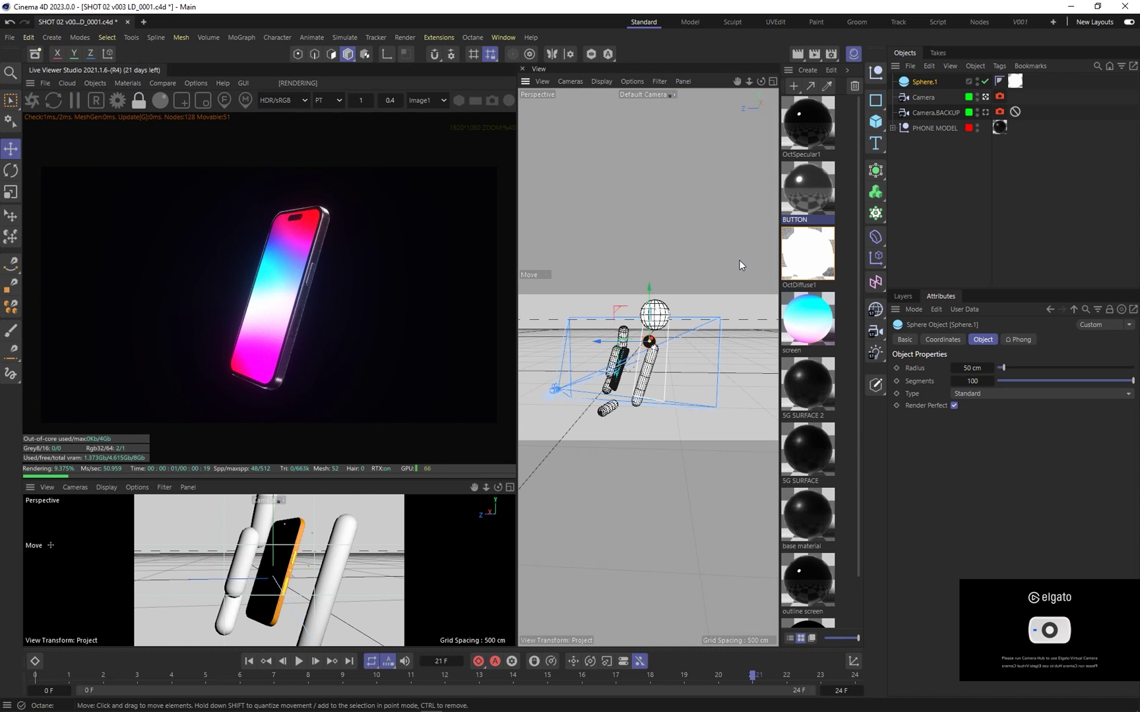
Delete the extra glowing sphere, Sphere.1, from the scene
{"action": "left_click", "coordinate": [947, 157]}
{"action": "left_click", "coordinate": [924, 83]}
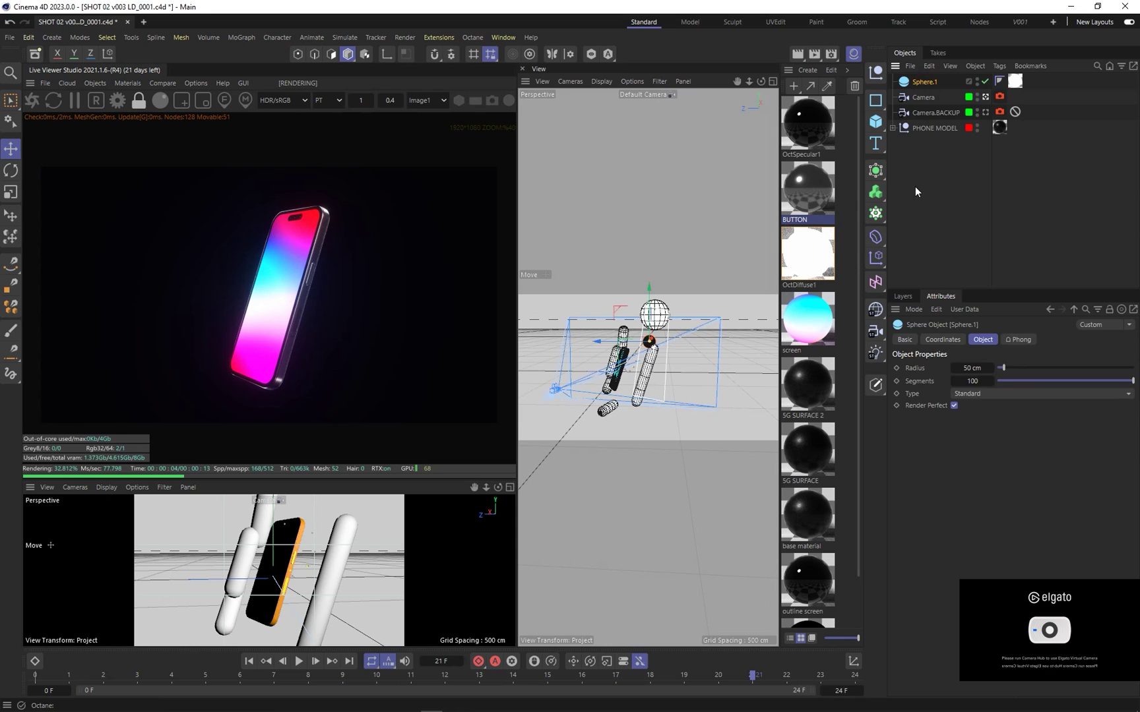
{"action": "key", "text": "Delete"}
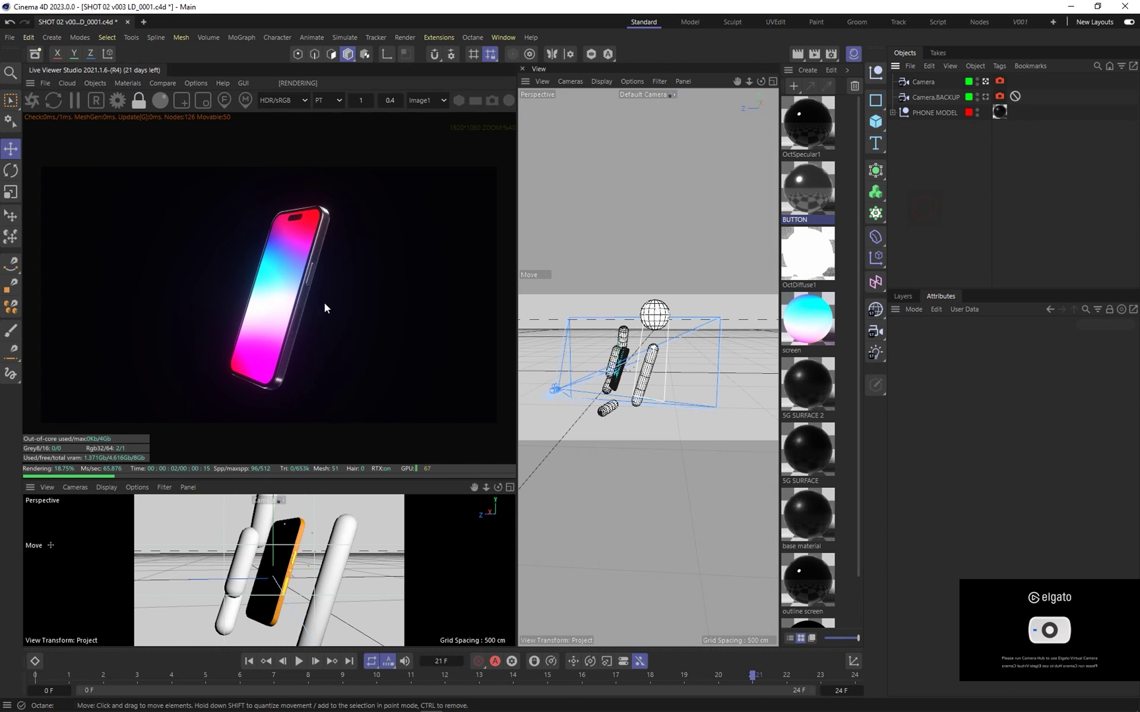
Show the LD layer's objects in the Object Manager and enlarge the object list to fit them all
{"action": "left_click", "coordinate": [903, 296]}
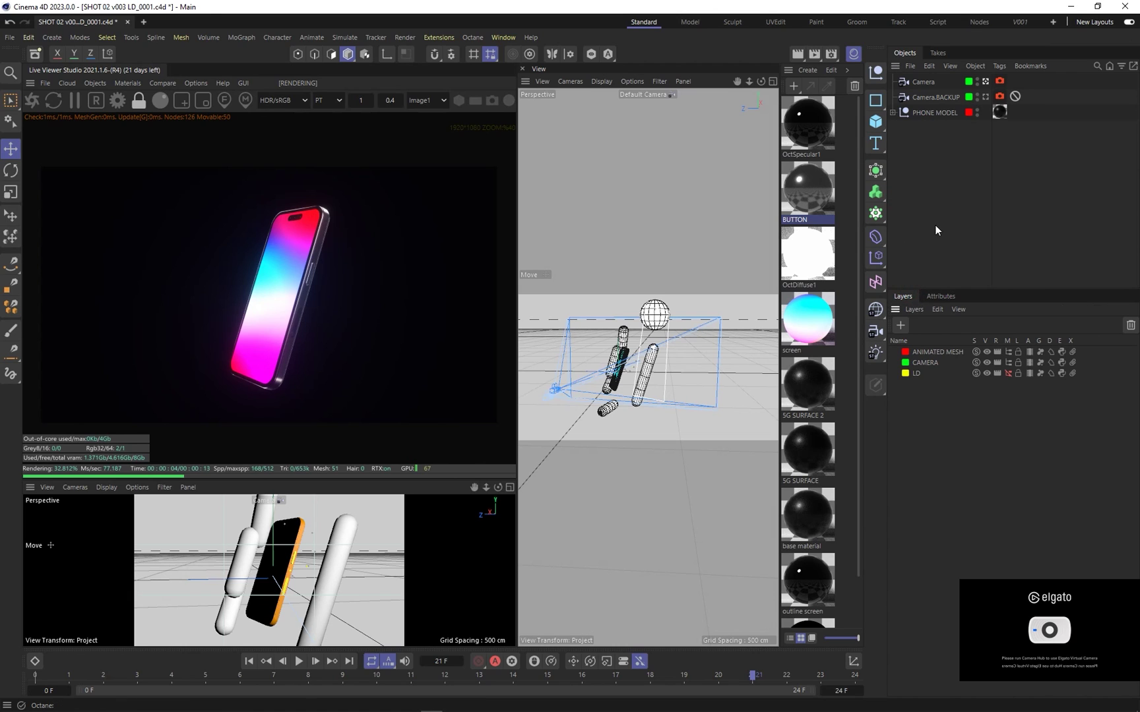
{"action": "left_click", "coordinate": [1007, 373]}
{"action": "left_click", "coordinate": [1009, 352]}
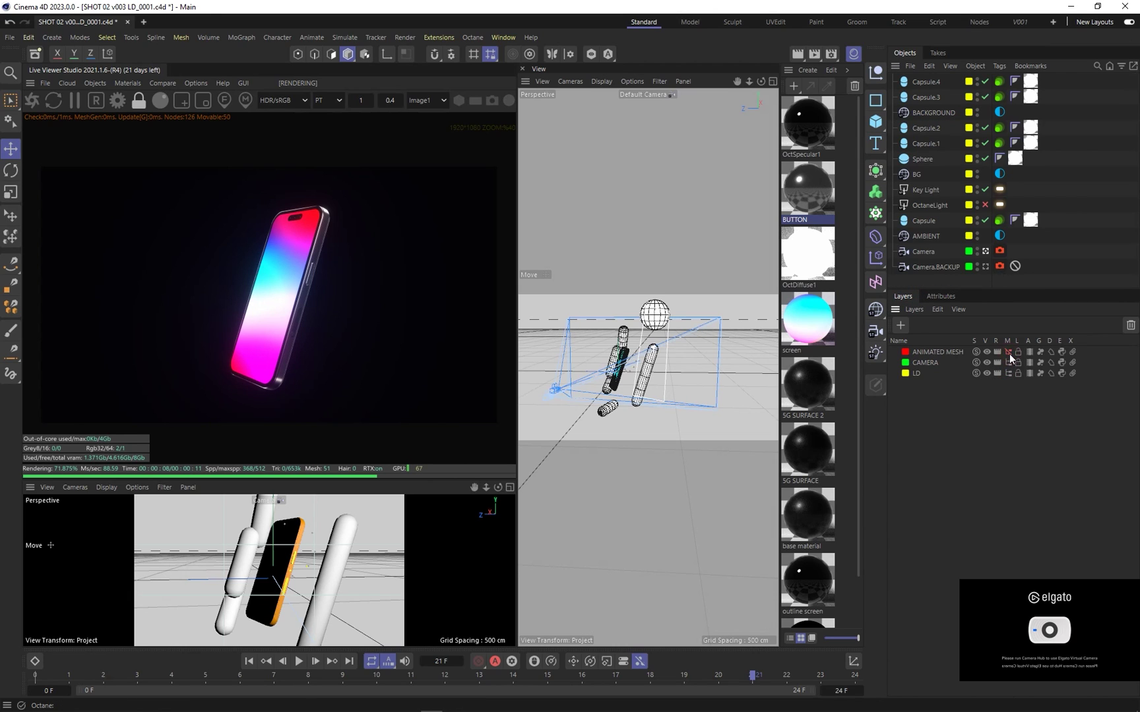
{"action": "left_click", "coordinate": [1008, 354]}
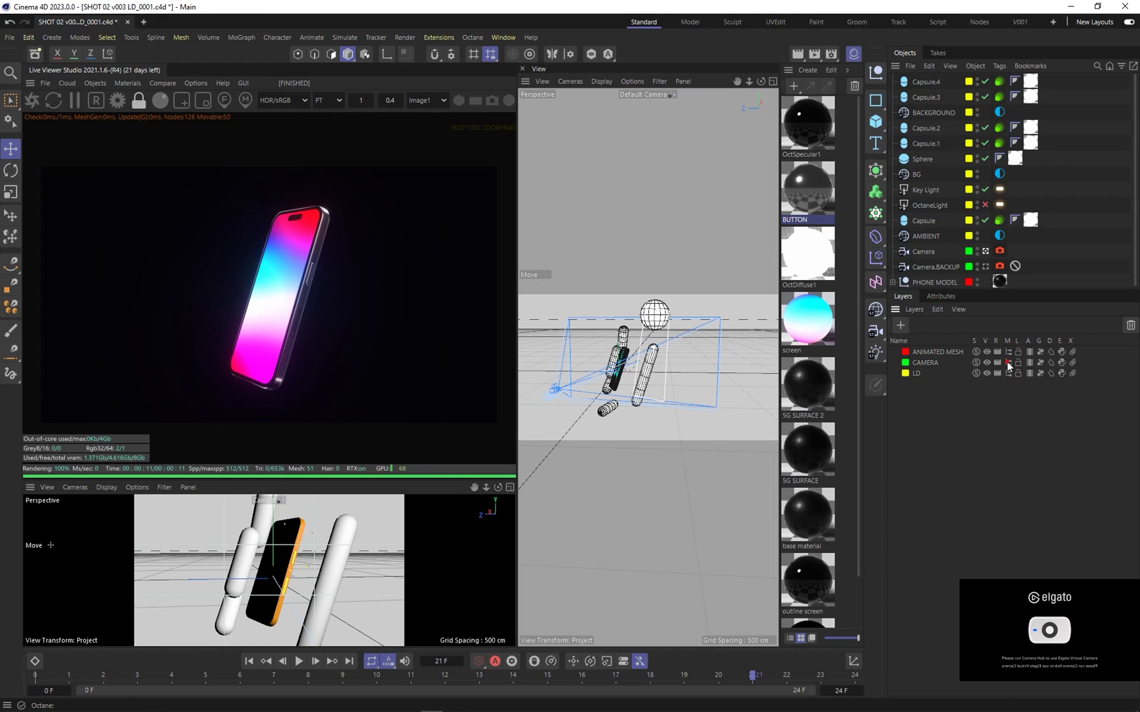
{"action": "left_click", "coordinate": [1007, 363]}
{"action": "left_click", "coordinate": [1007, 363]}
{"action": "left_click_drag", "start_coordinate": [948, 291], "coordinate": [947, 390]}
{"action": "left_click", "coordinate": [929, 253]}
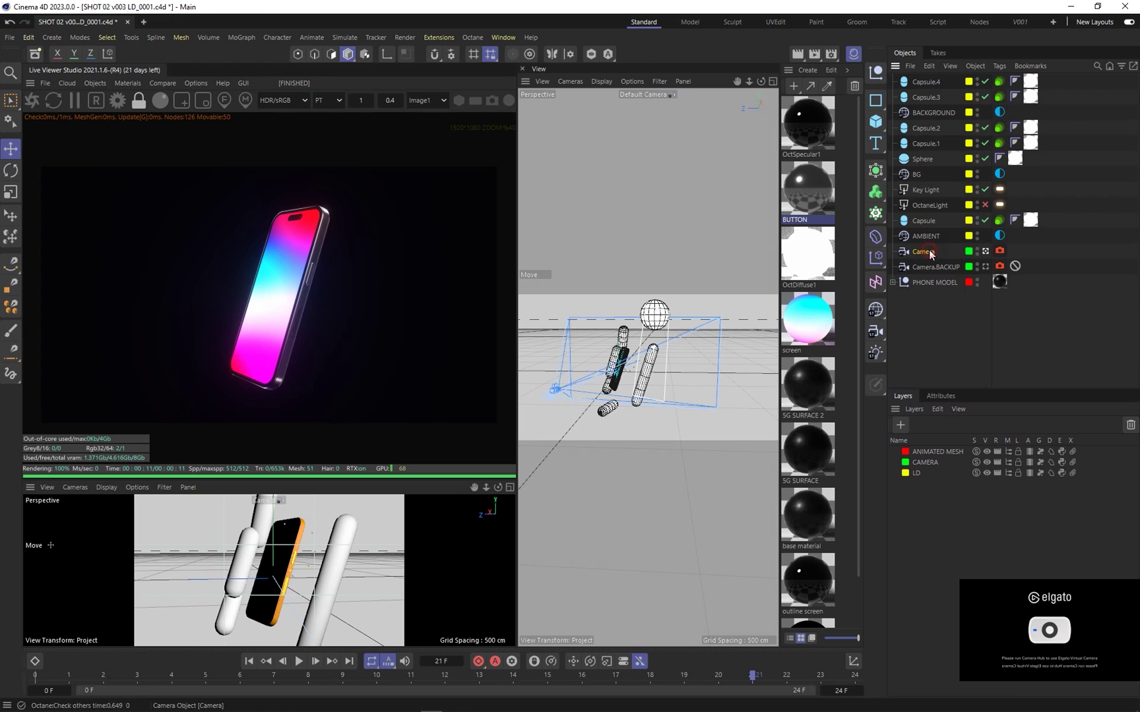
{"action": "left_click", "coordinate": [940, 300]}
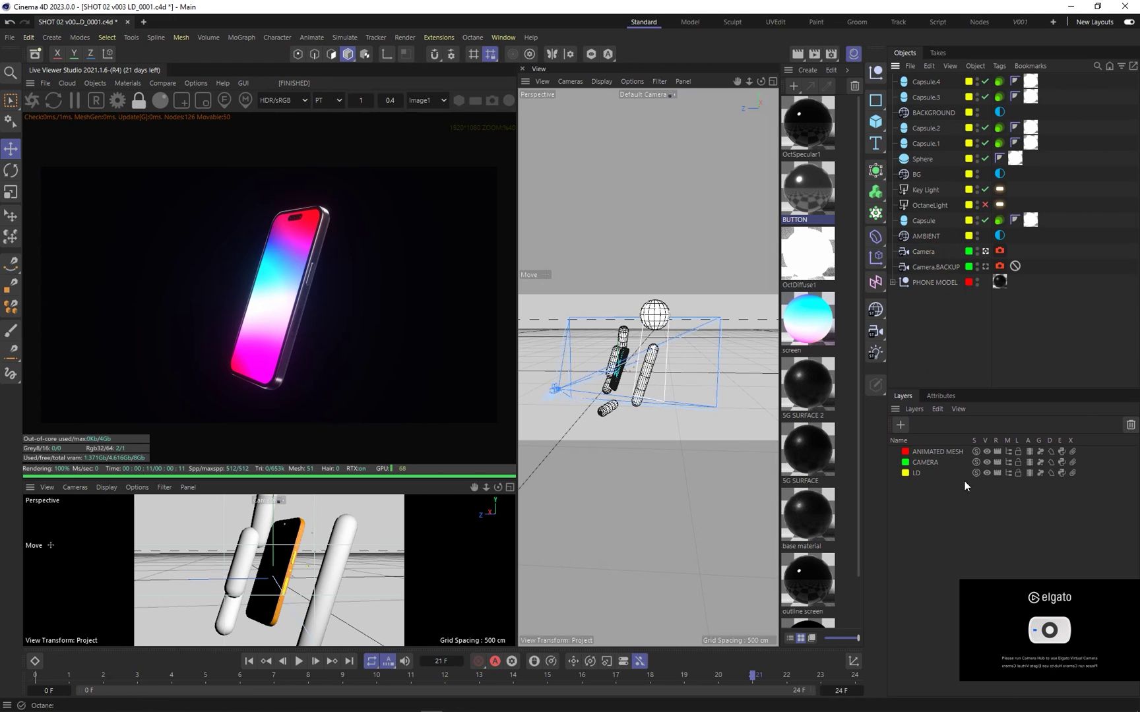
Hide the ANIMATED MESH and CAMERA layers from the Object Manager so only the LD lighting objects are listed
{"action": "left_click", "coordinate": [1008, 451]}
{"action": "left_click", "coordinate": [1008, 462]}
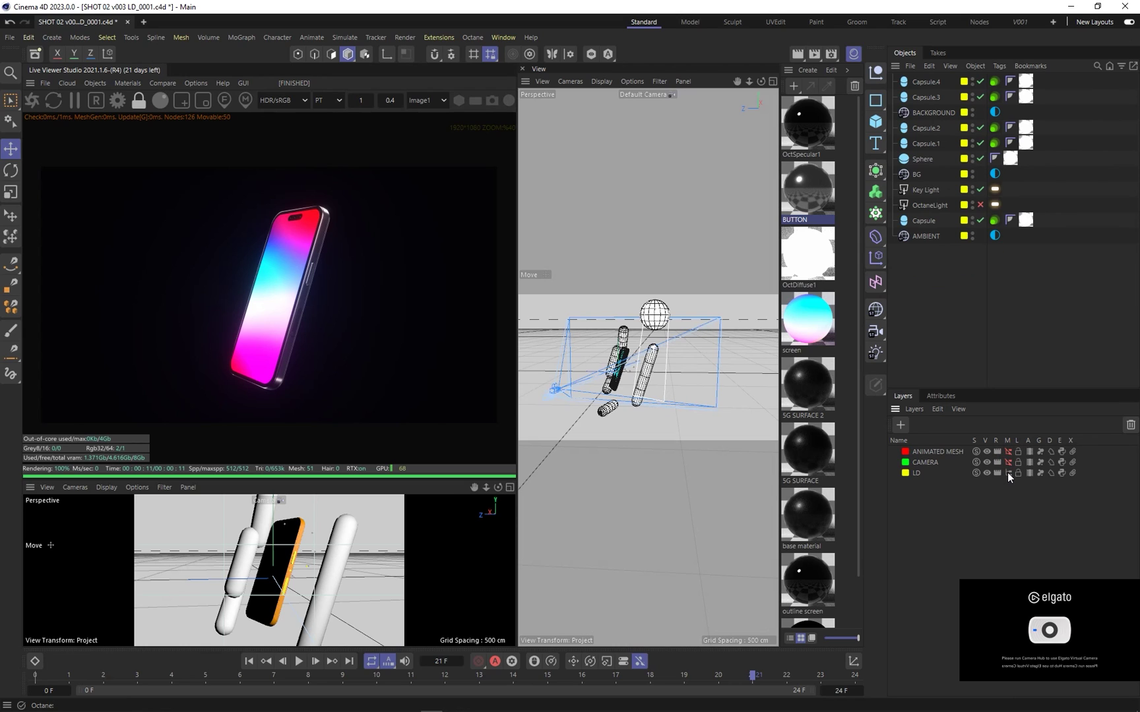
{"action": "left_click", "coordinate": [917, 473]}
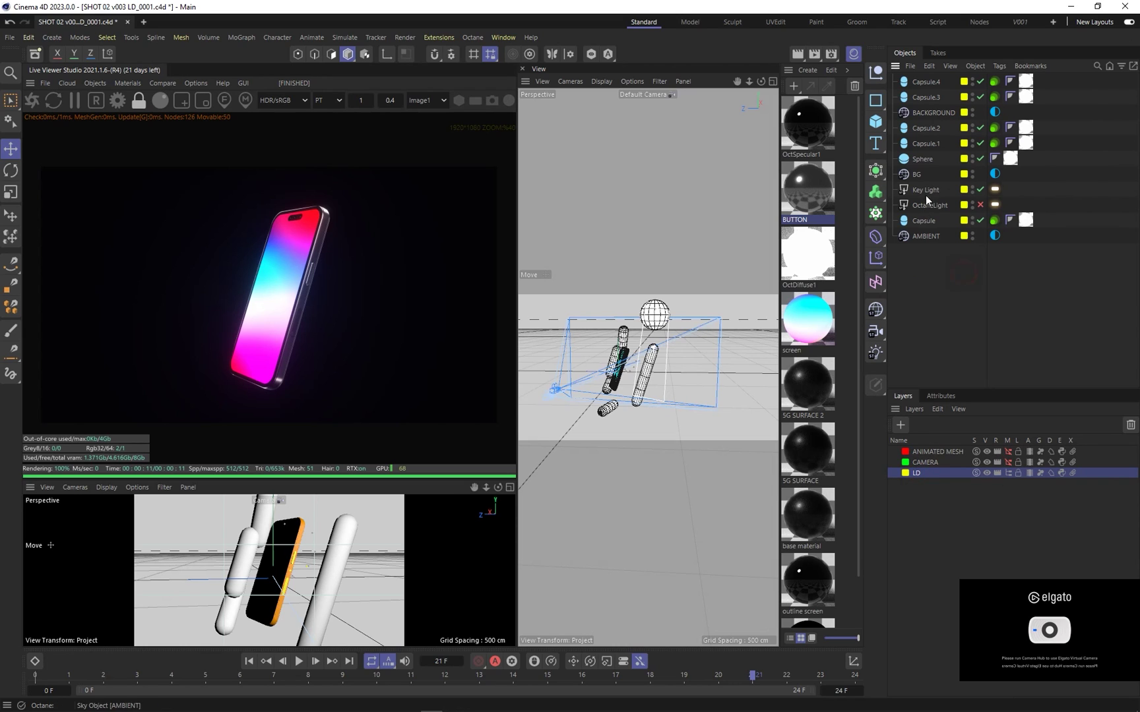
Reorder the LD objects so the capsules and sphere come first, then the lights, then BG, AMBIENT and BACKGROUND
{"action": "left_click", "coordinate": [931, 236]}
{"action": "mouse_move", "coordinate": [916, 174]}
{"action": "left_mouse_down"}
{"action": "mouse_move", "coordinate": [926, 230]}
{"action": "mouse_move", "coordinate": [917, 167]}
{"action": "left_mouse_up"}
{"action": "left_click_drag", "start_coordinate": [927, 112], "coordinate": [934, 268]}
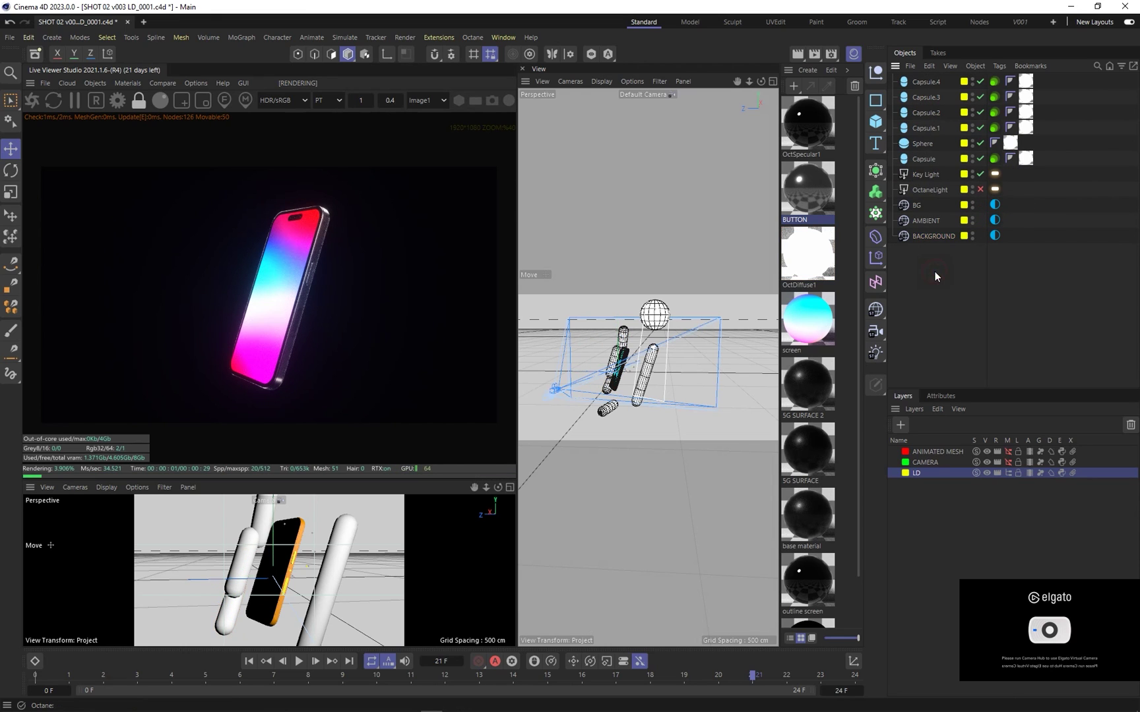
Delete the disabled OctaneLight and the BG sky object
{"action": "left_click", "coordinate": [921, 191]}
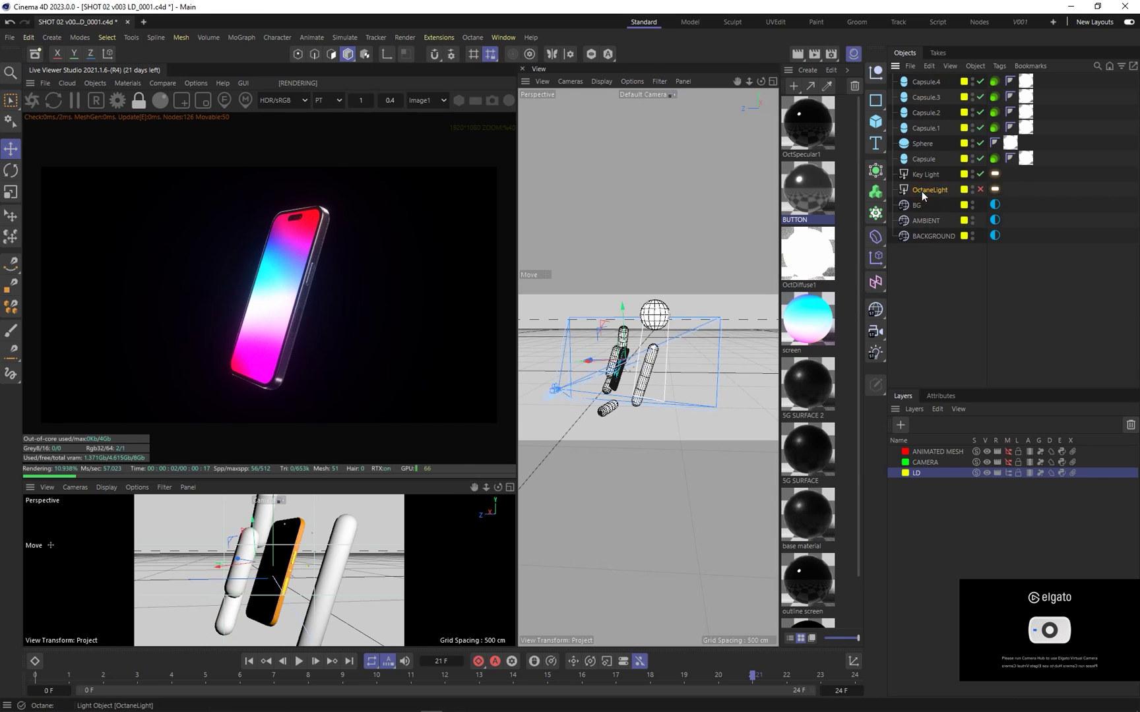
{"action": "key", "text": "Delete"}
{"action": "left_click", "coordinate": [923, 206]}
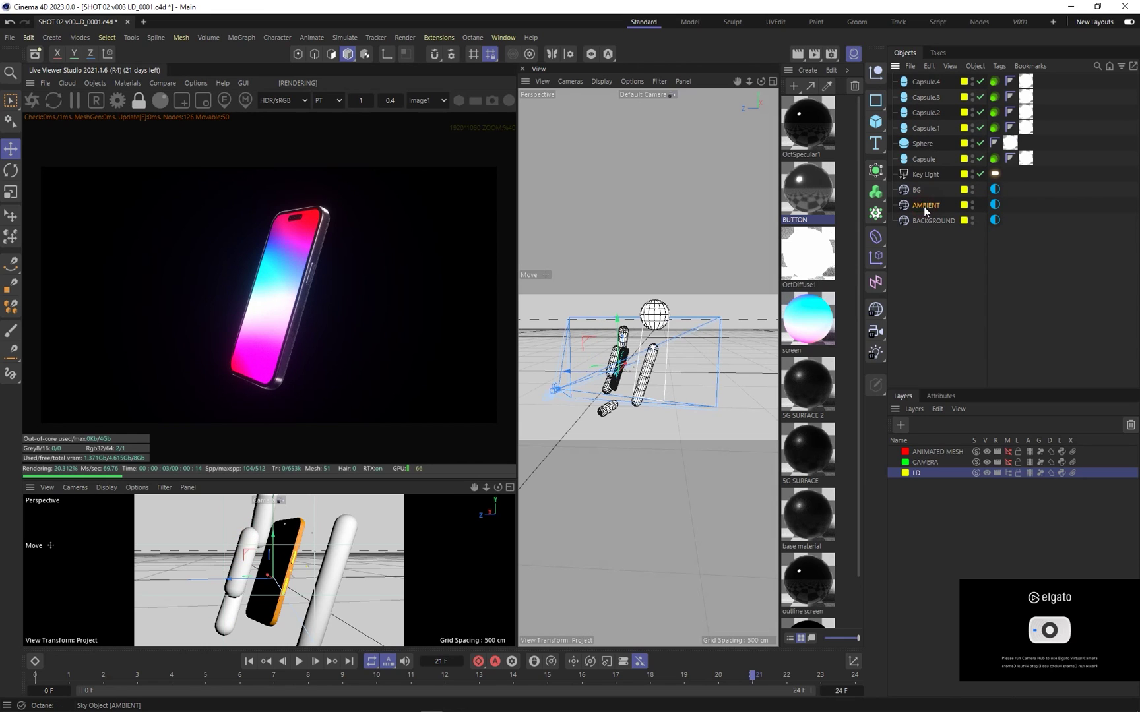
{"action": "left_click", "coordinate": [915, 191]}
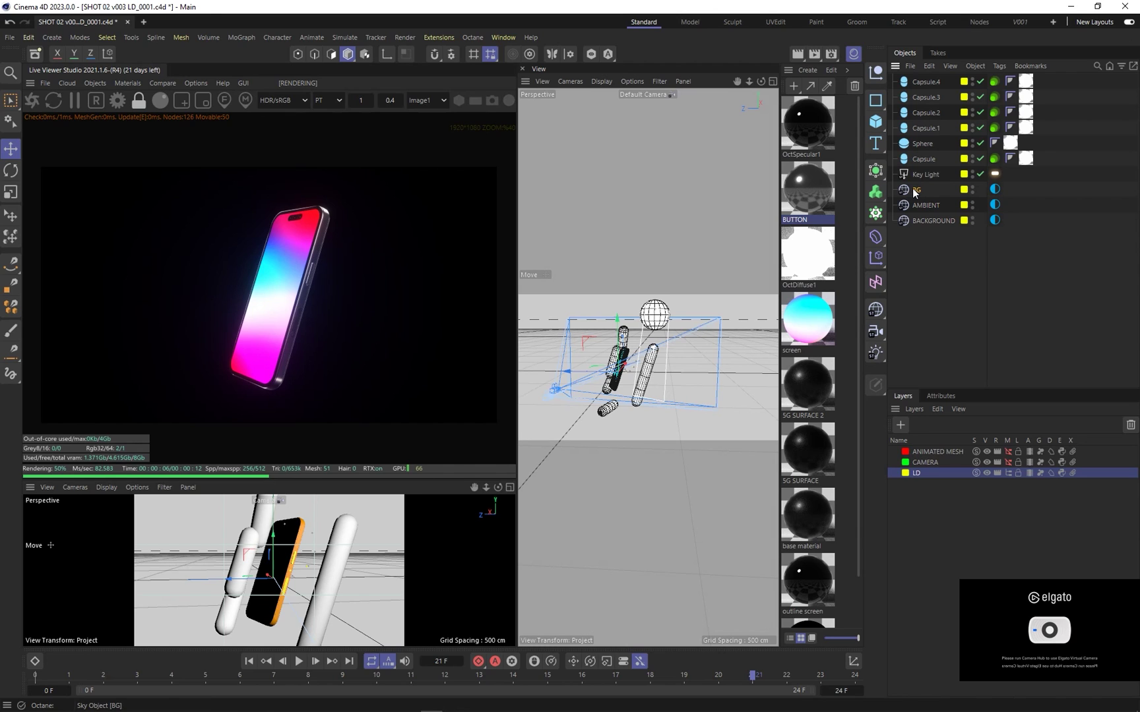
{"action": "key", "text": "Delete"}
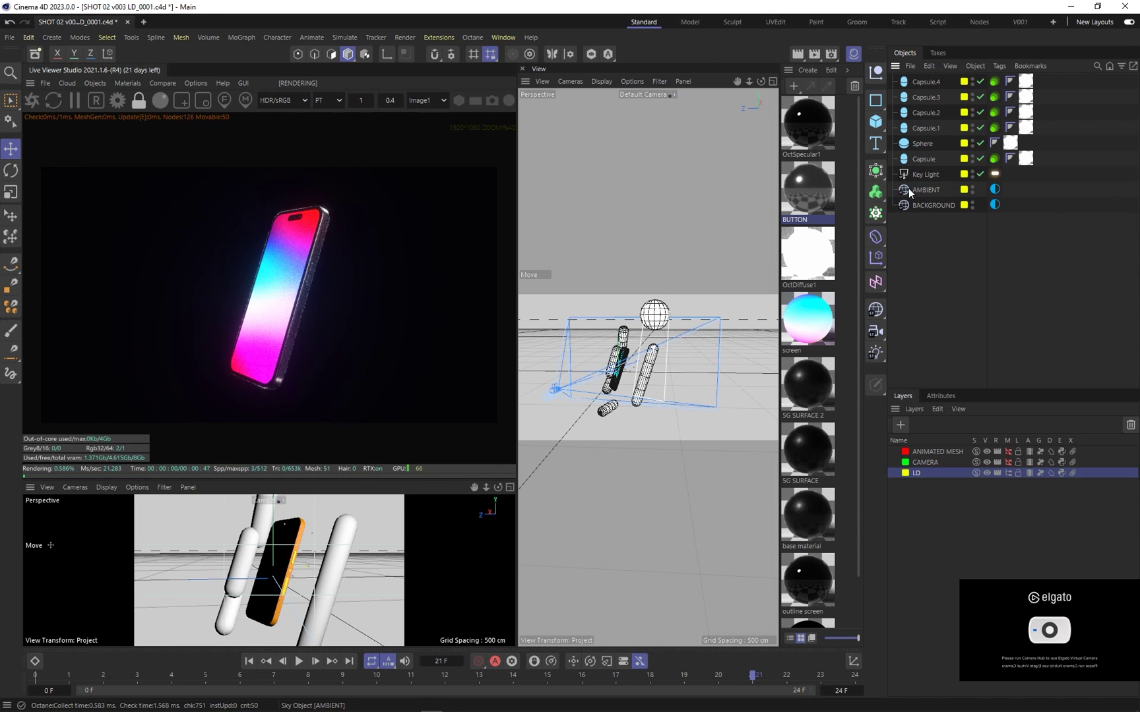
Open the BACKGROUND sky's environment color shader and raise its color value to 18 %
{"action": "left_click", "coordinate": [911, 206]}
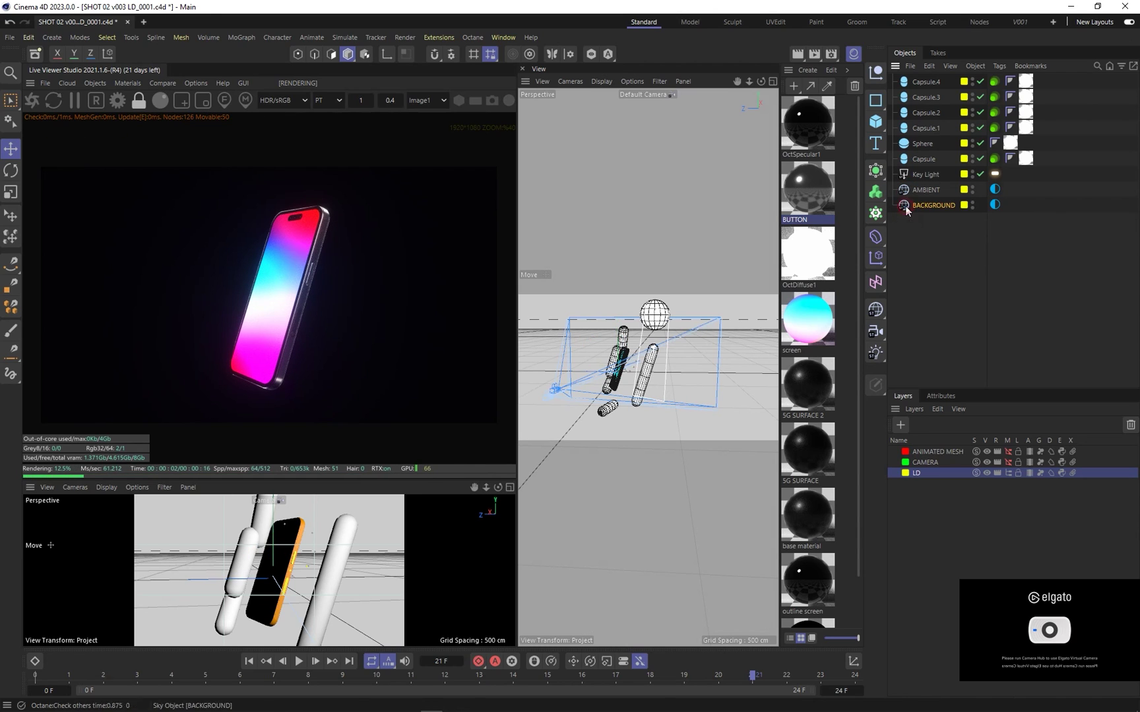
{"action": "left_click", "coordinate": [940, 399]}
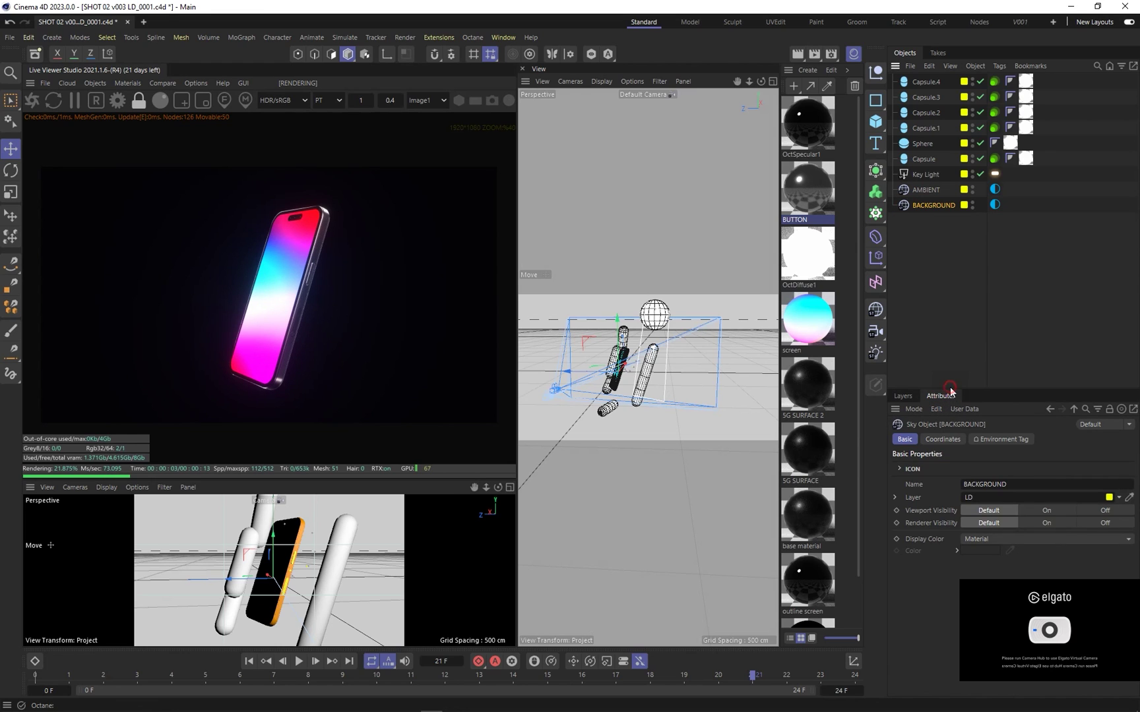
{"action": "key", "text": "ctrl+shift+a"}
{"action": "left_click_drag", "start_coordinate": [952, 390], "coordinate": [943, 241]}
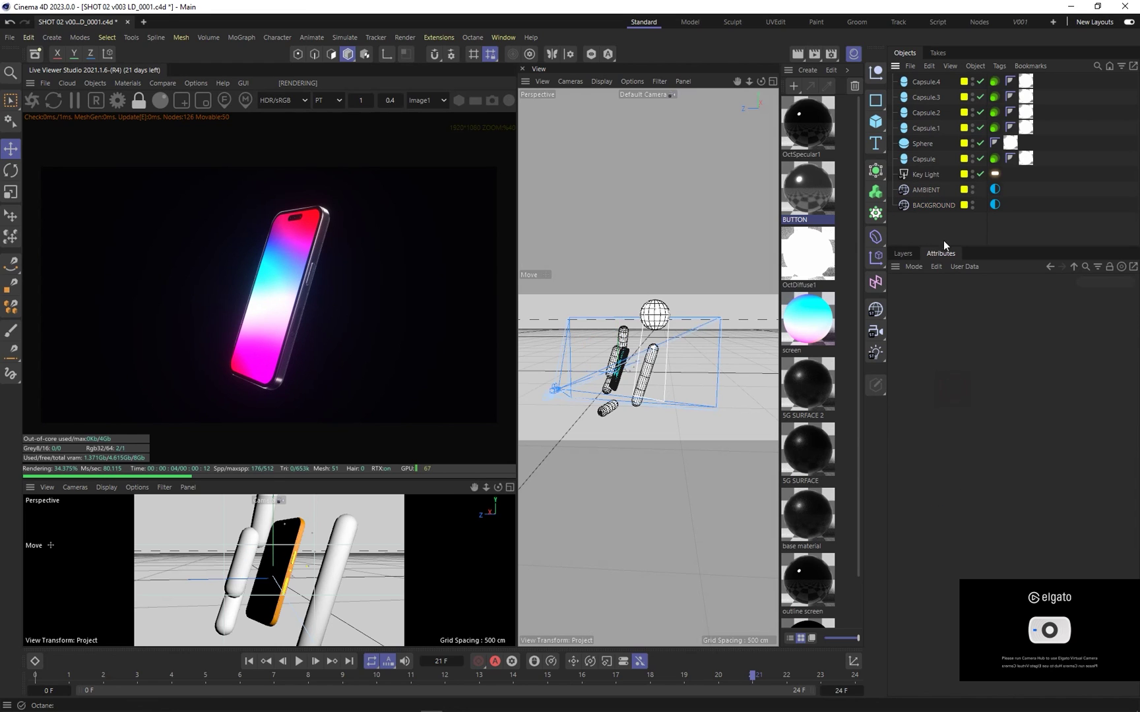
{"action": "left_click", "coordinate": [995, 205]}
{"action": "left_click", "coordinate": [950, 374]}
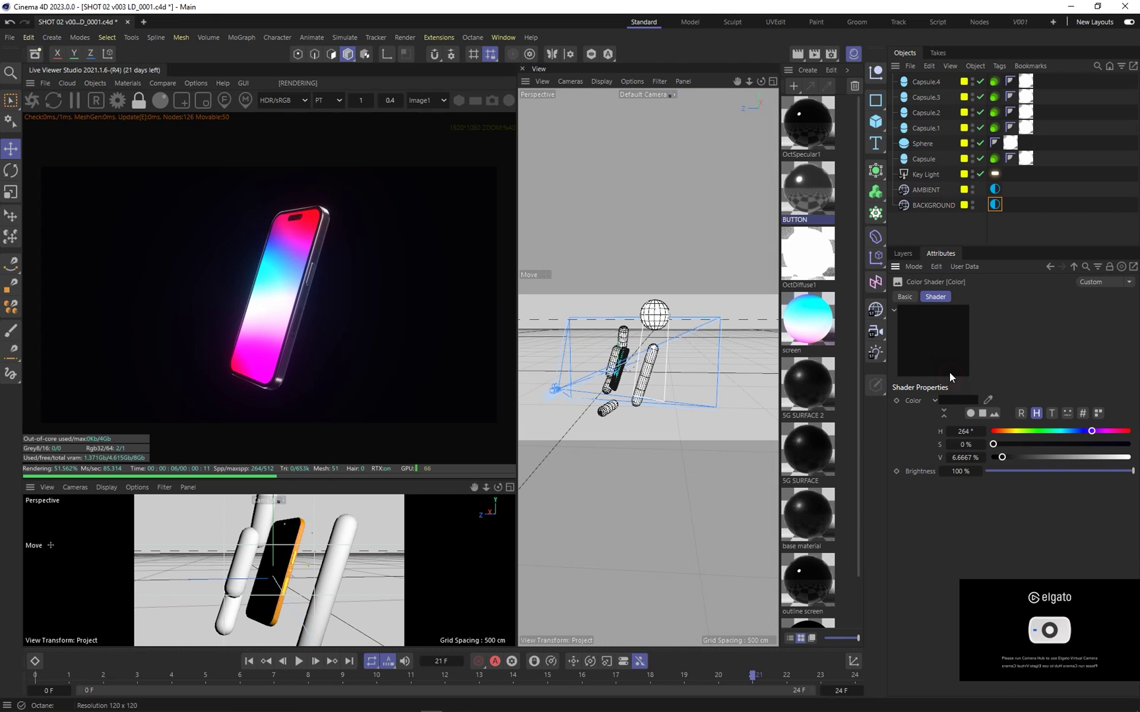
{"action": "left_click", "coordinate": [1003, 457]}
{"action": "left_click_drag", "start_coordinate": [1007, 459], "coordinate": [1016, 457]}
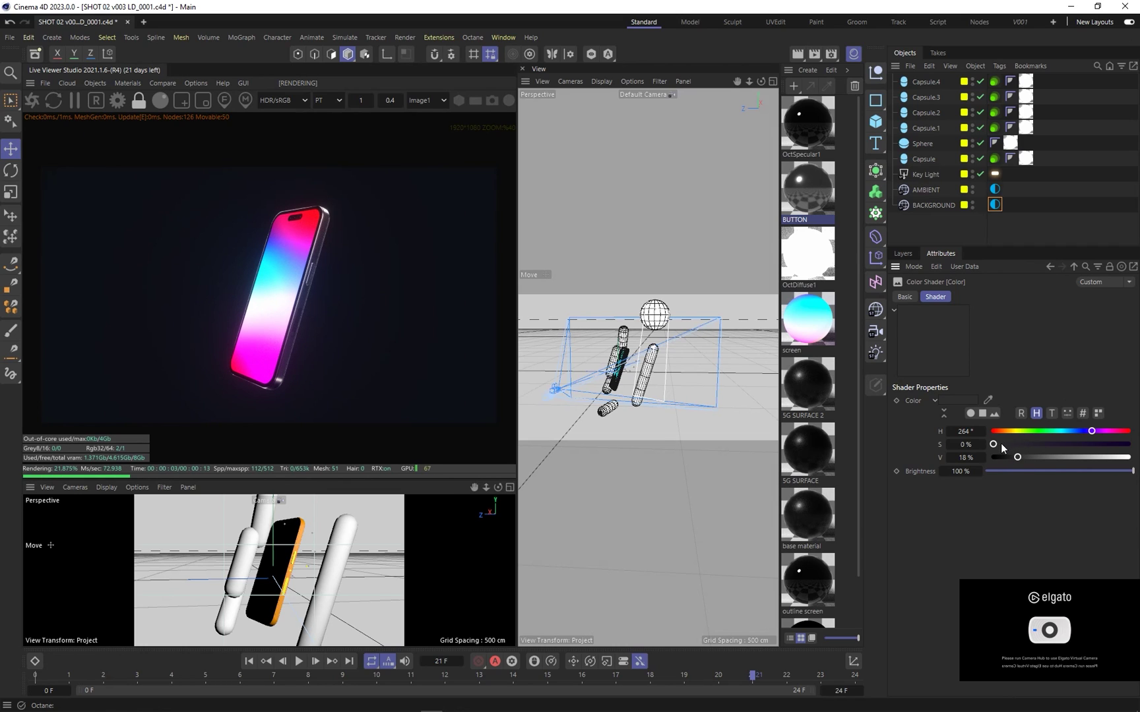
Try a warm tint for the BACKGROUND color with hue 44°, saturation 6 % and value 12 %
{"action": "left_click", "coordinate": [1009, 431]}
{"action": "left_click", "coordinate": [1000, 443]}
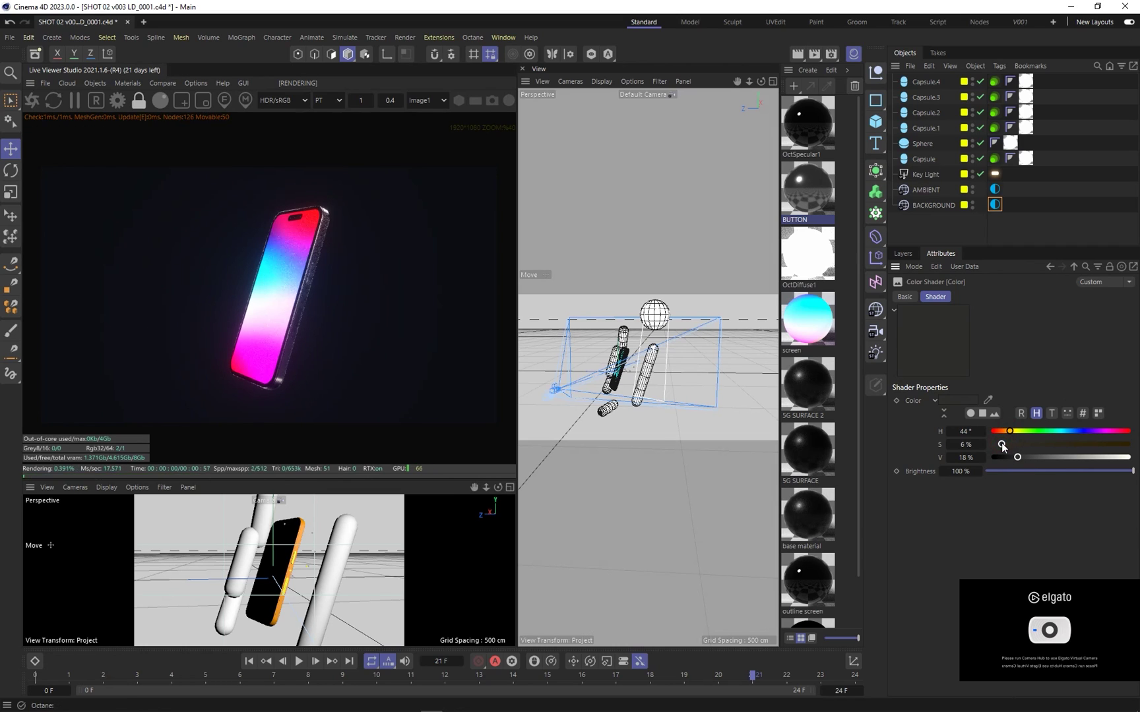
{"action": "mouse_move", "coordinate": [1000, 442]}
{"action": "left_mouse_down"}
{"action": "mouse_move", "coordinate": [1049, 446]}
{"action": "mouse_move", "coordinate": [1001, 444]}
{"action": "mouse_move", "coordinate": [1021, 458]}
{"action": "mouse_move", "coordinate": [1008, 457]}
{"action": "left_mouse_up"}
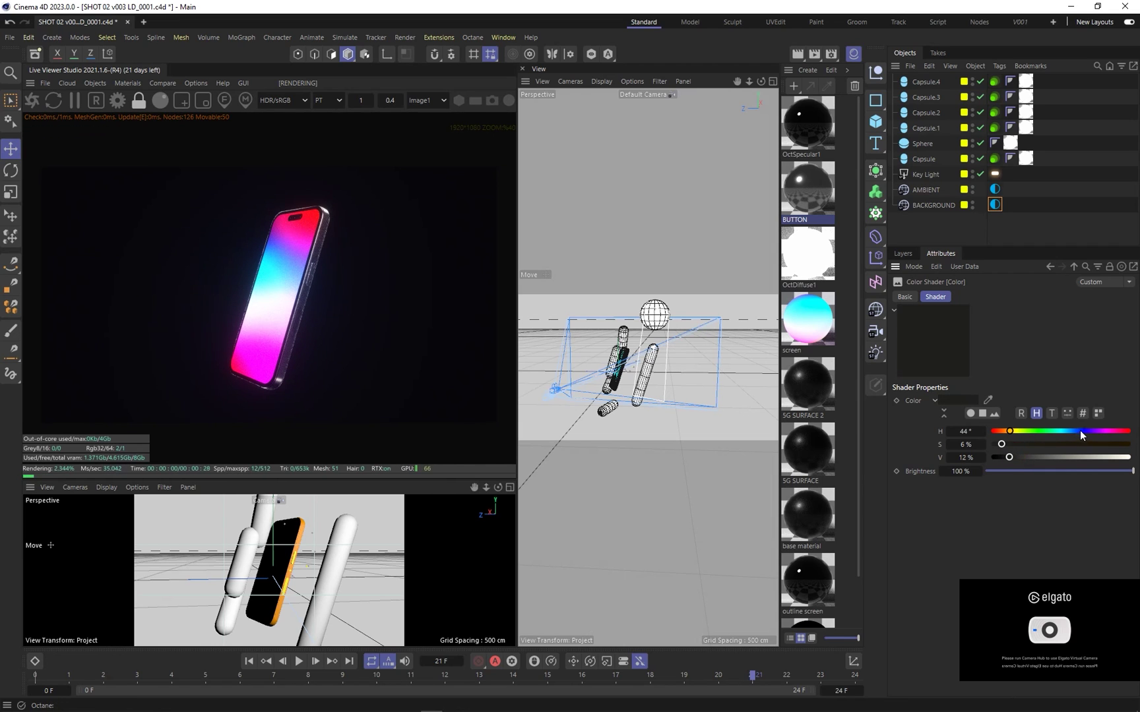
Set the BACKGROUND color to a faint violet with hue 264°, saturation 5 % and value 16 %
{"action": "left_click_drag", "start_coordinate": [1081, 431], "coordinate": [1091, 432]}
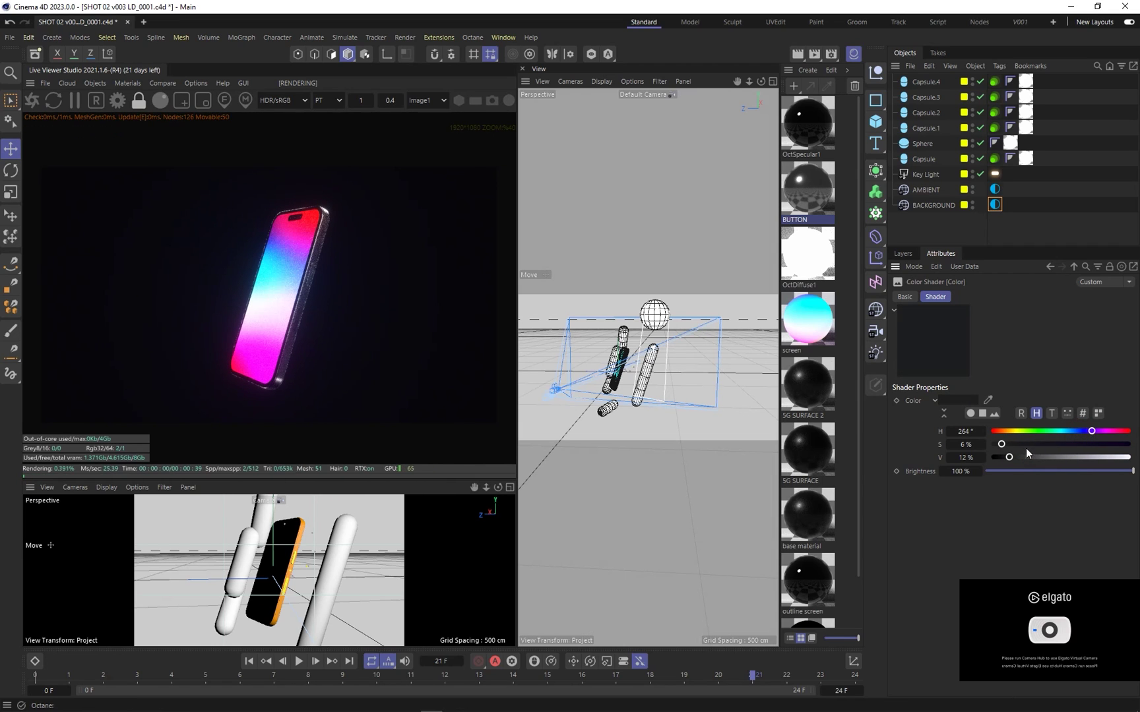
{"action": "left_click_drag", "start_coordinate": [1001, 444], "coordinate": [1021, 458]}
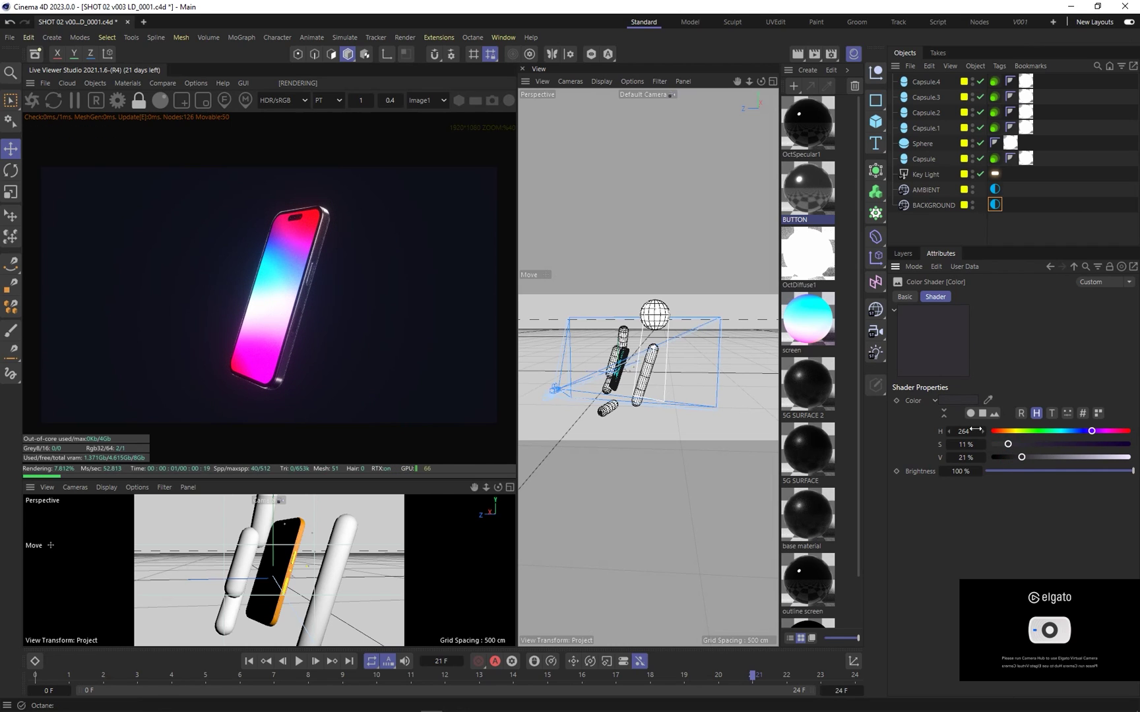
{"action": "left_click", "coordinate": [1000, 444]}
{"action": "left_click_drag", "start_coordinate": [1018, 457], "coordinate": [1014, 457]}
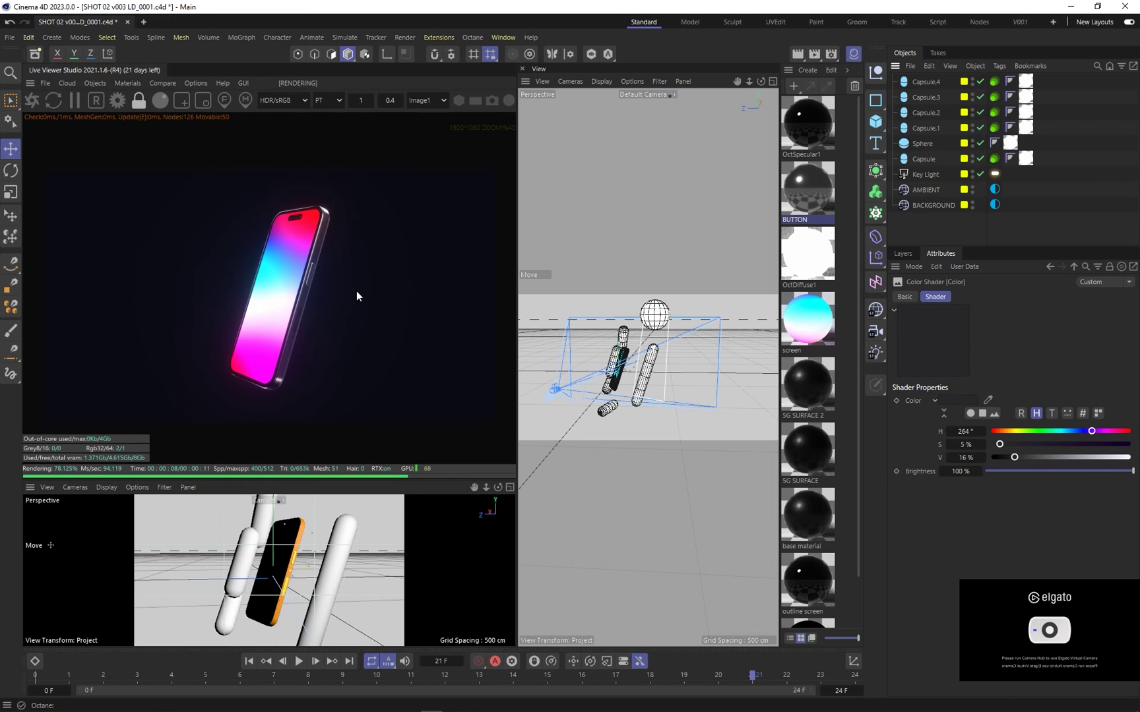
{"action": "left_click", "coordinate": [48, 84]}
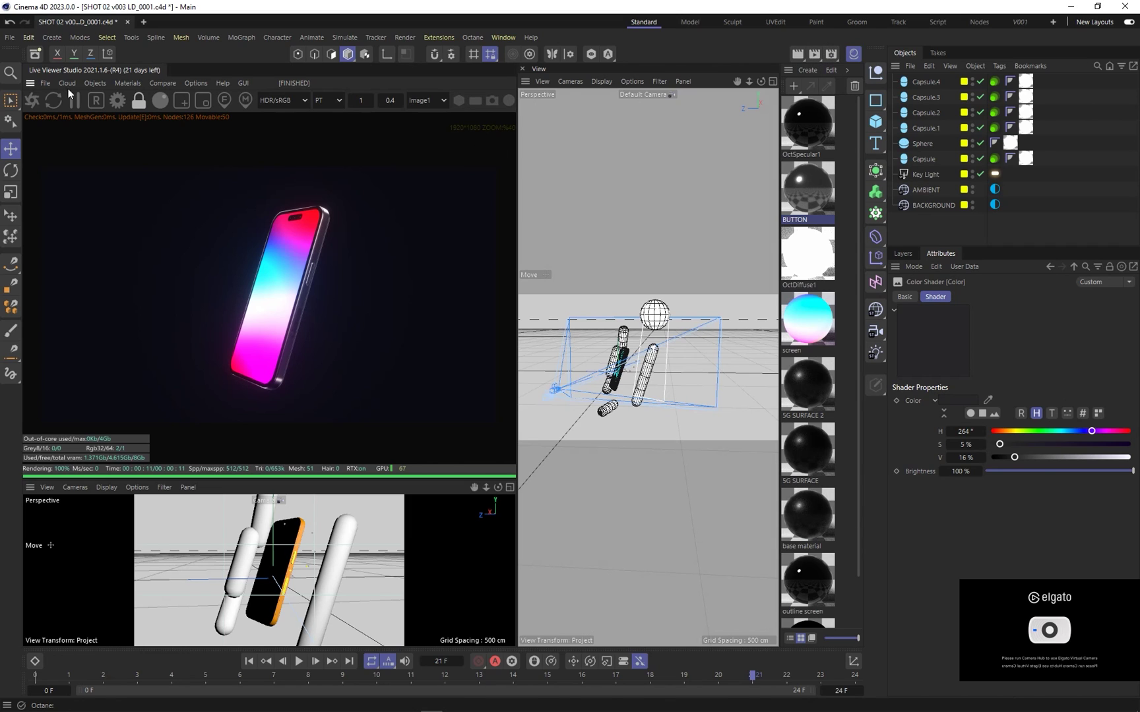
{"action": "left_click", "coordinate": [46, 83]}
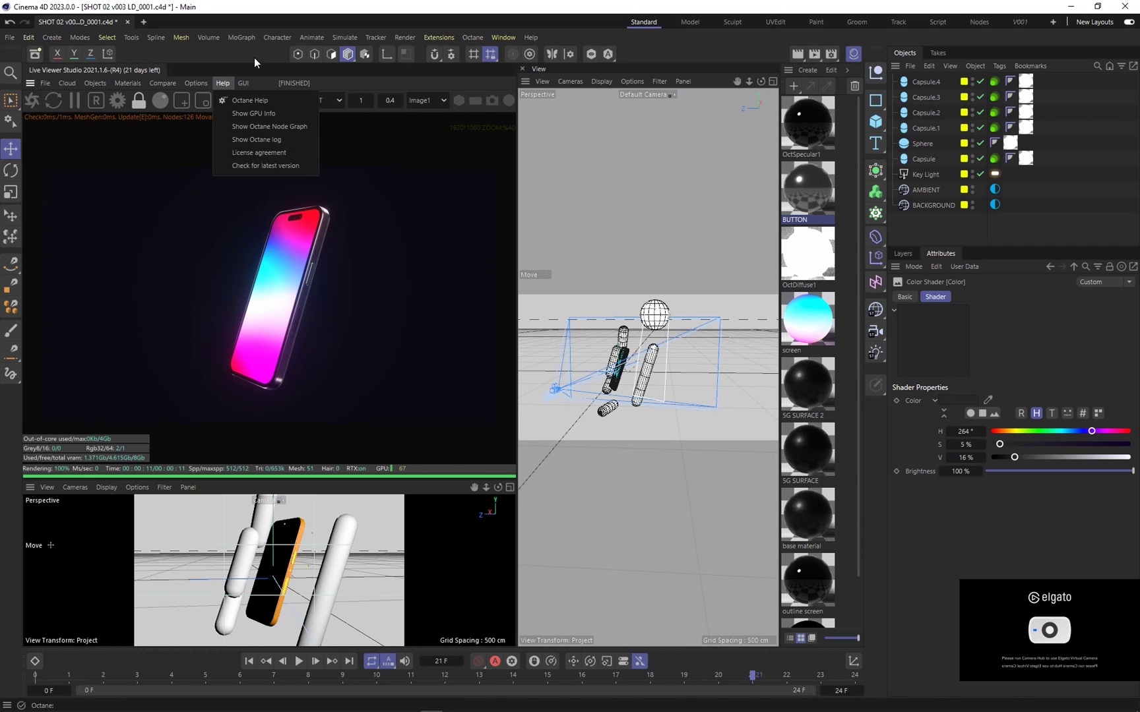
{"action": "left_click", "coordinate": [832, 55]}
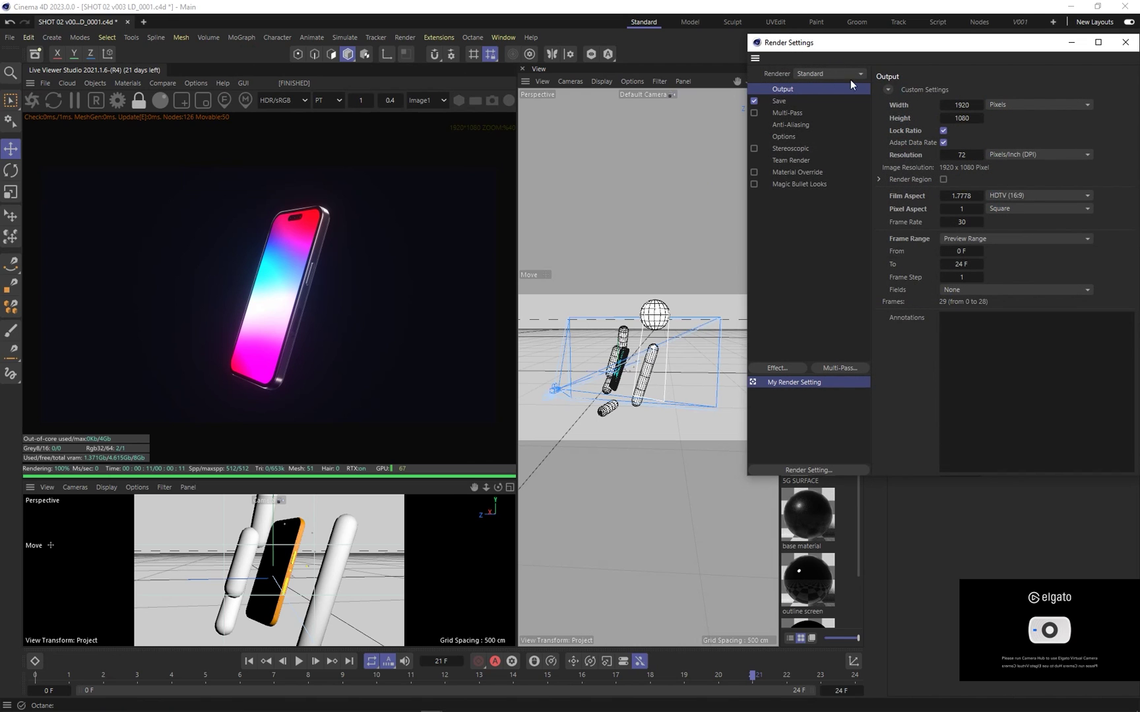
{"action": "left_click_drag", "start_coordinate": [919, 47], "coordinate": [765, 51]}
{"action": "left_click", "coordinate": [972, 47]}
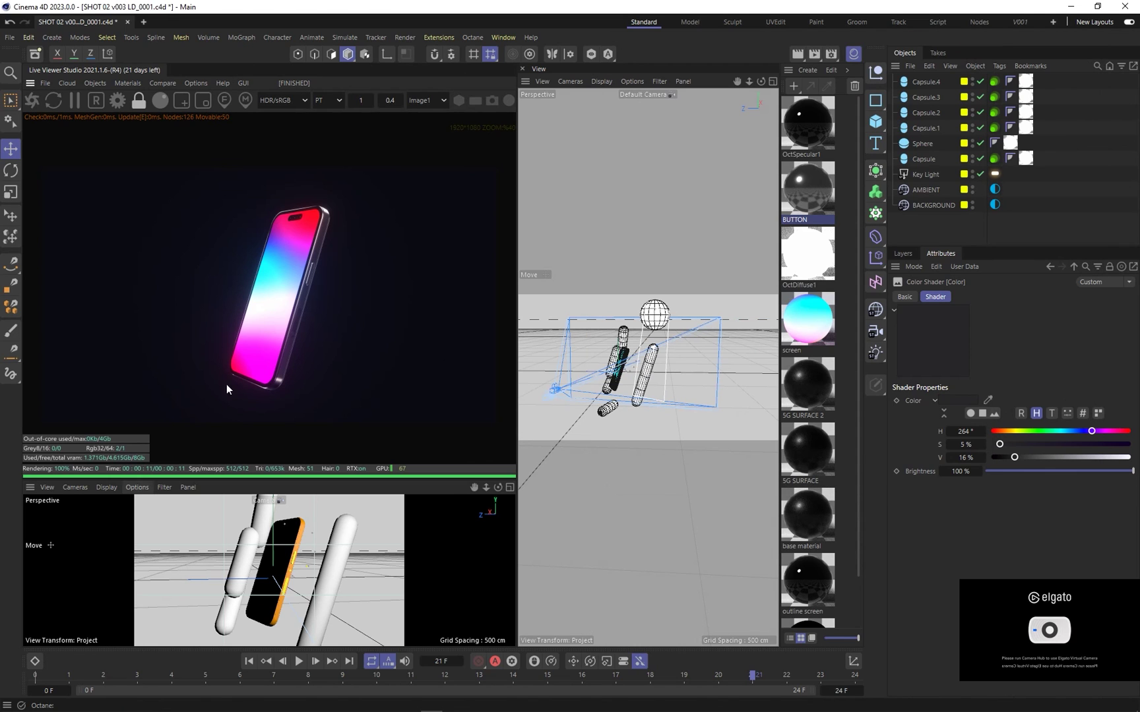
Raise the path tracing kernel's maximum samples to 2048
{"action": "left_click", "coordinate": [112, 100]}
{"action": "left_click", "coordinate": [96, 69]}
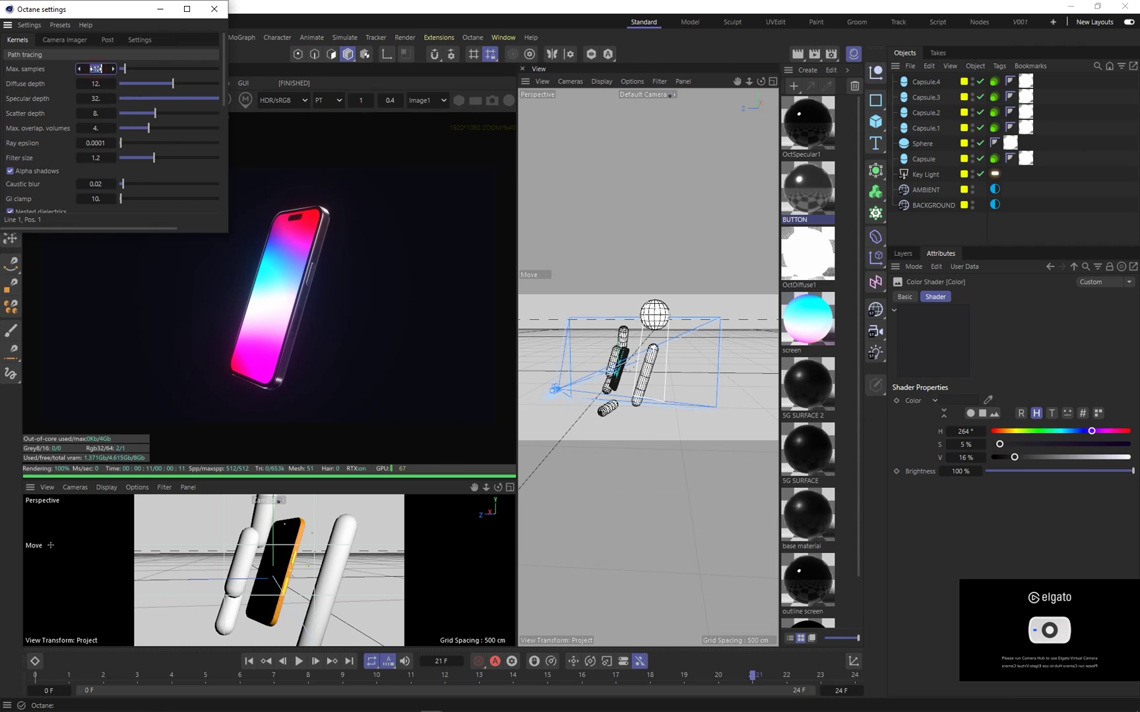
{"action": "type", "text": "2048"}
{"action": "key", "text": "Return"}
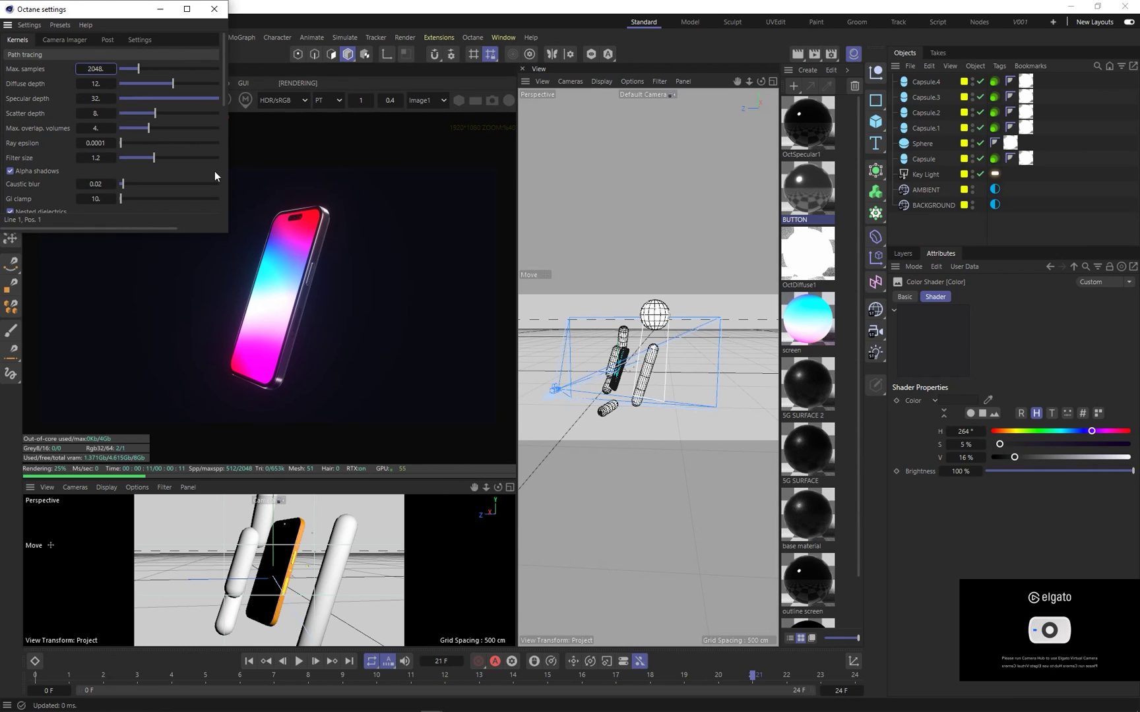
{"action": "left_click", "coordinate": [215, 10]}
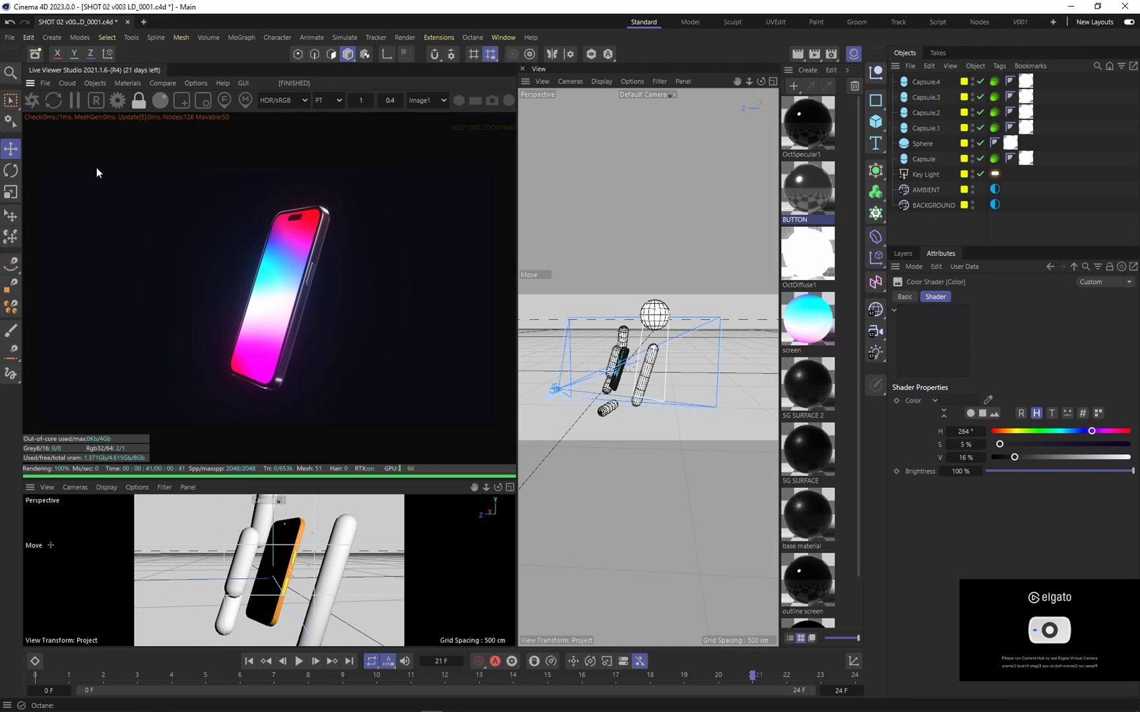
Prepare to save the finished Live Viewer render as an image in 16-bit PNG format
{"action": "left_click", "coordinate": [44, 83]}
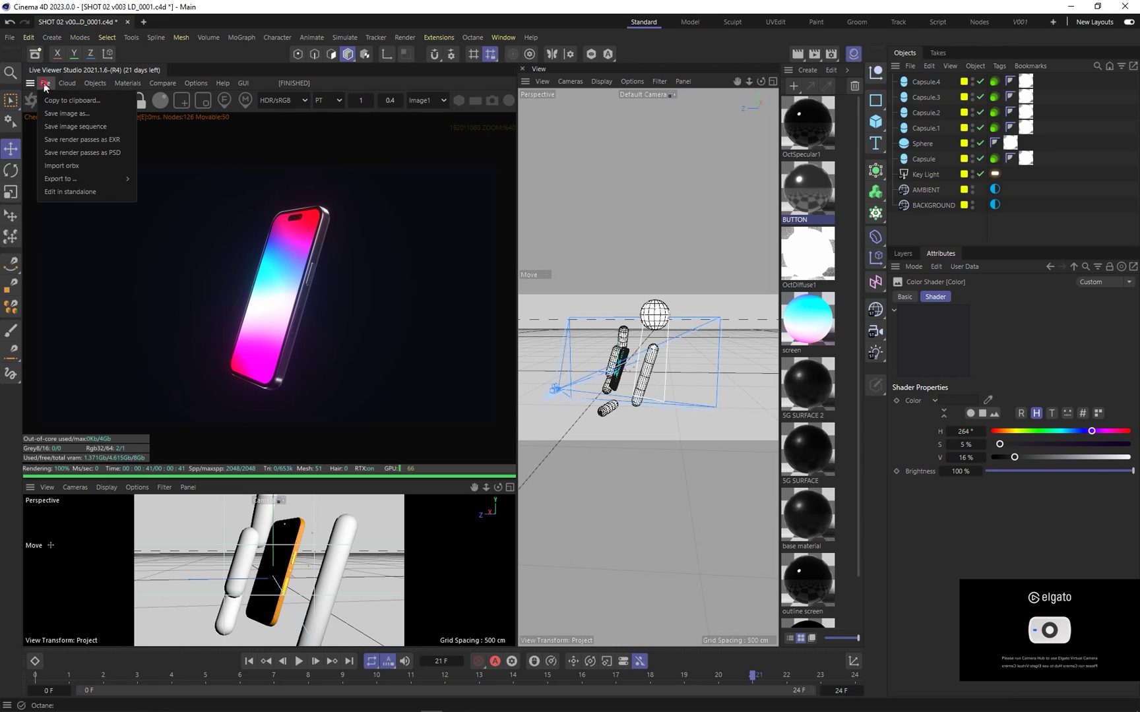
{"action": "left_click", "coordinate": [60, 114]}
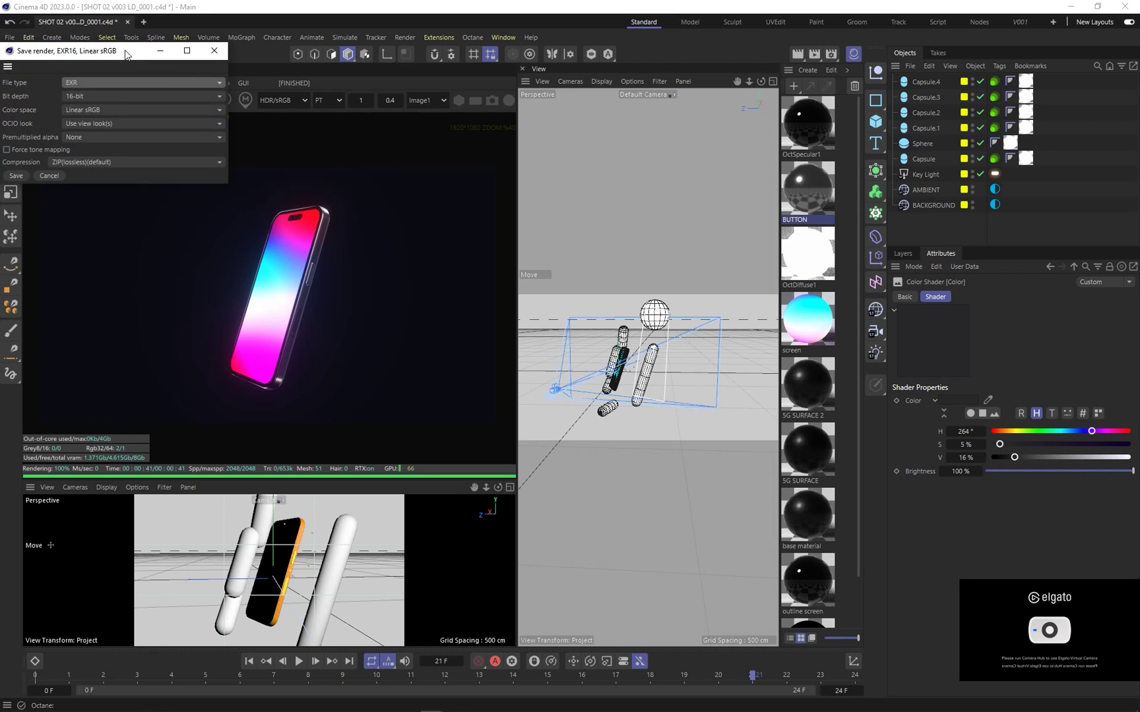
{"action": "left_click", "coordinate": [497, 135]}
{"action": "left_click", "coordinate": [502, 153]}
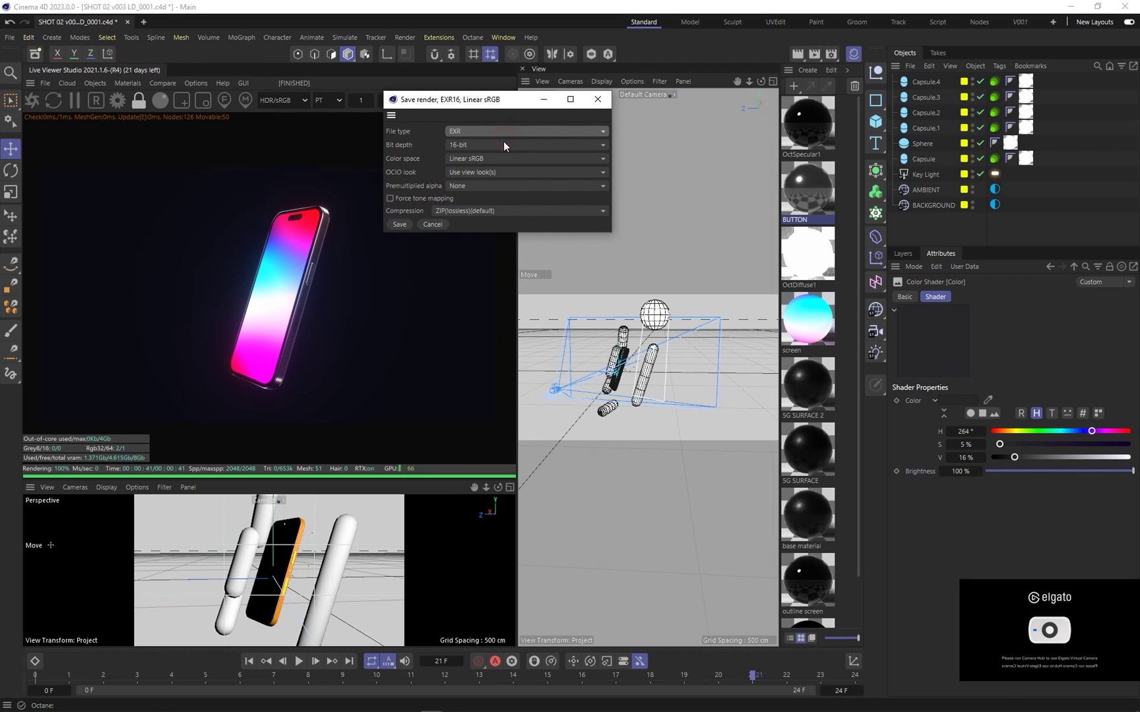
{"action": "left_click", "coordinate": [503, 135]}
{"action": "left_click", "coordinate": [499, 144]}
{"action": "left_click", "coordinate": [465, 145]}
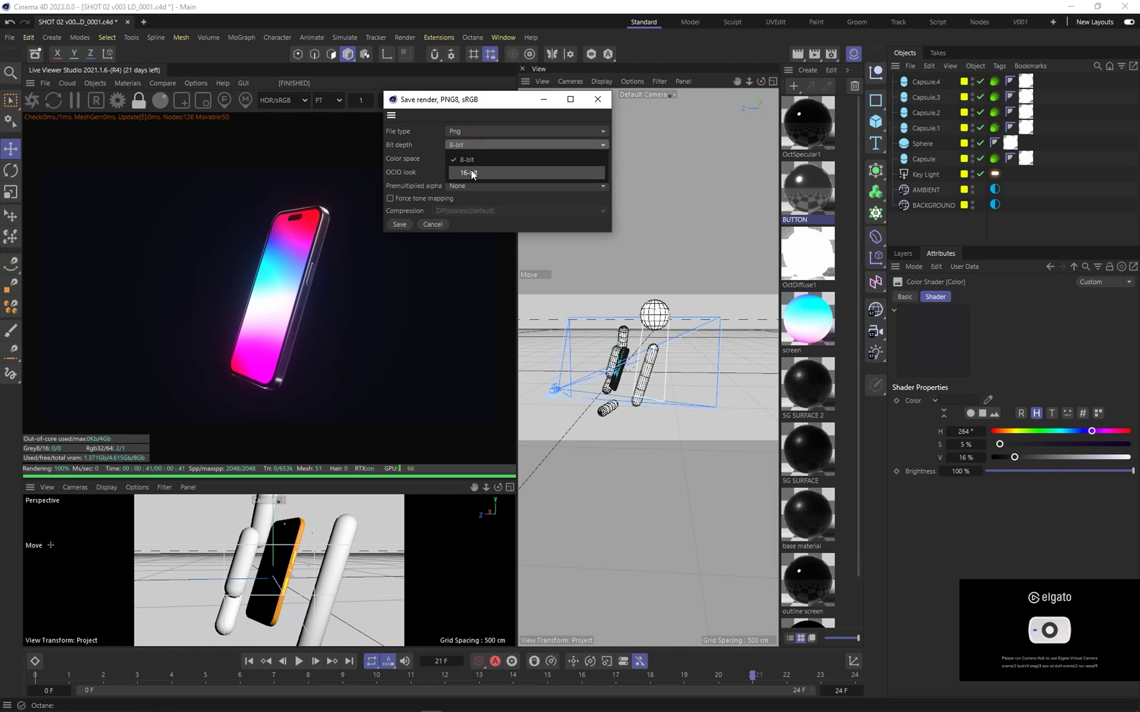
{"action": "left_click", "coordinate": [470, 169]}
Create an OUTPUT folder inside the shot 02 folder and open it as the render's save location
{"action": "left_click", "coordinate": [394, 223]}
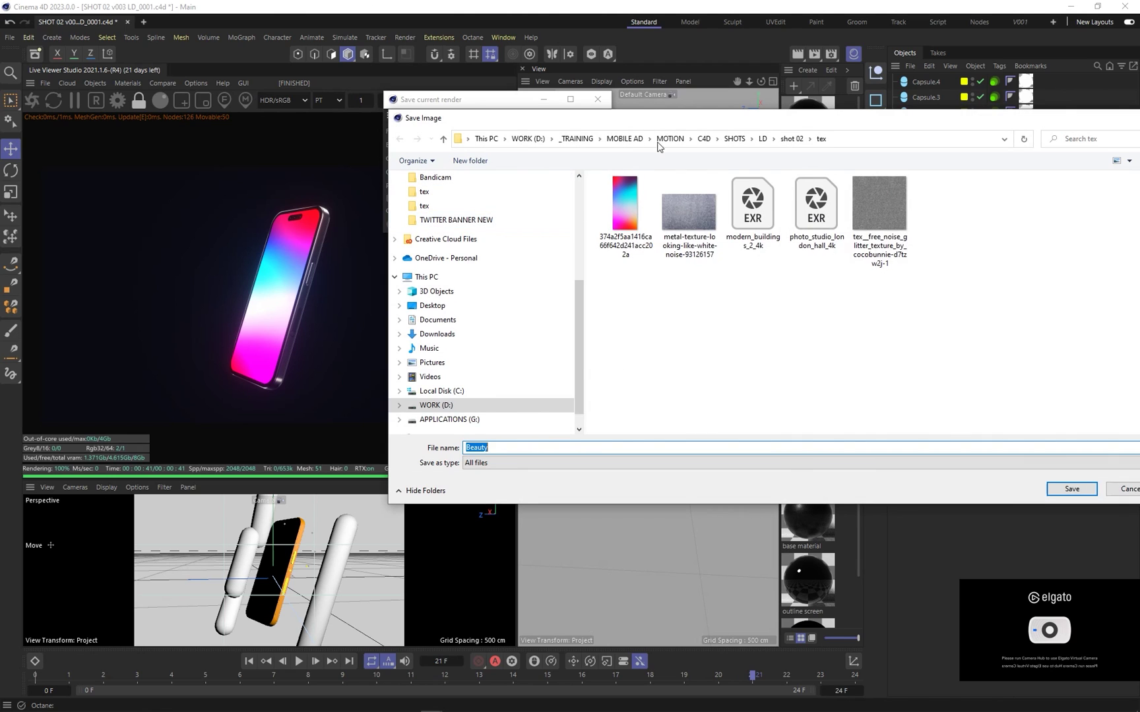
{"action": "left_click", "coordinate": [758, 141]}
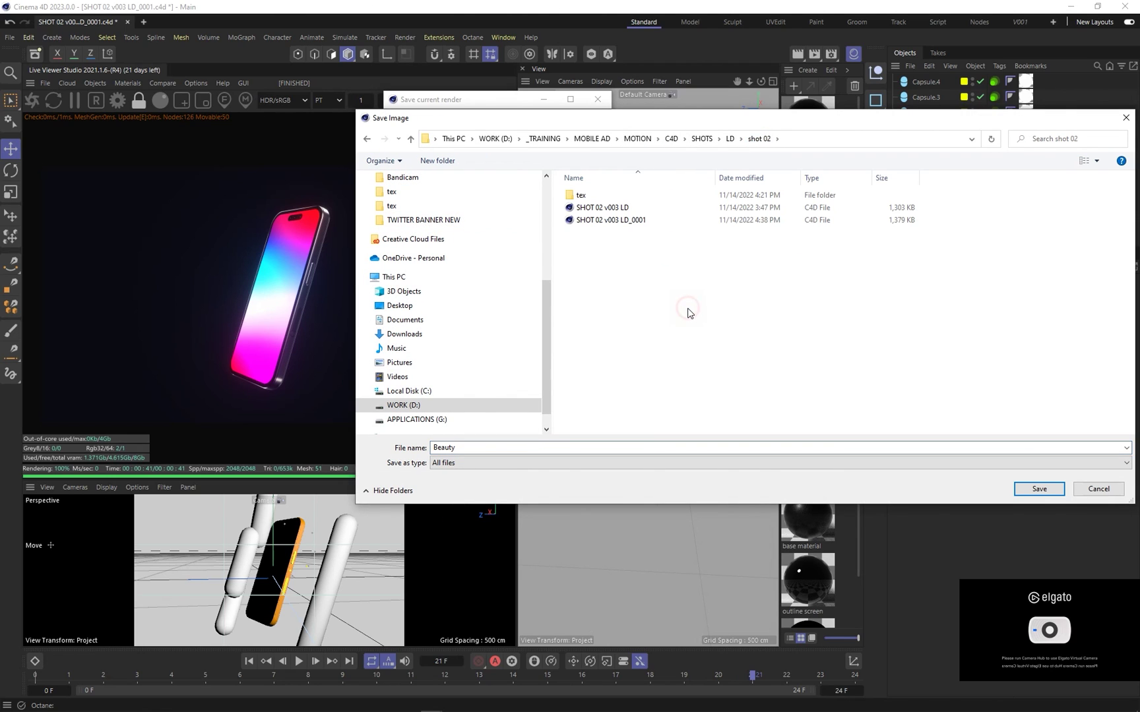
{"action": "key", "text": "ctrl+shift+n"}
{"action": "type", "text": "OUTPUT"}
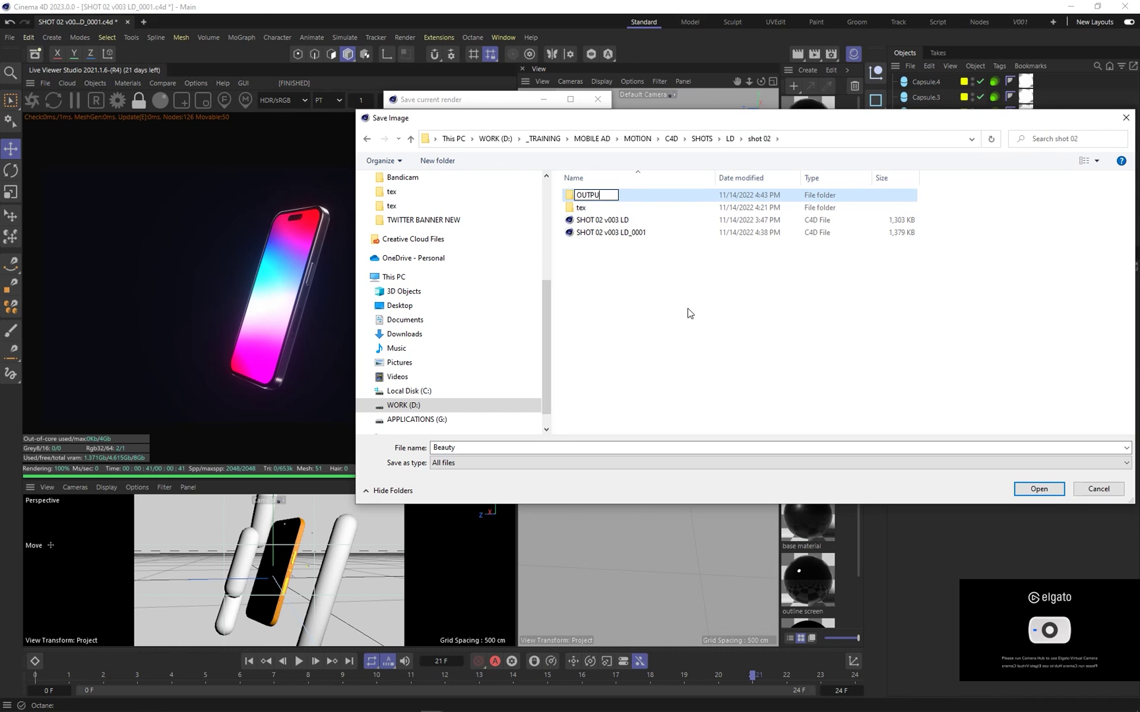
{"action": "key", "text": "Return"}
{"action": "key", "text": "Return"}
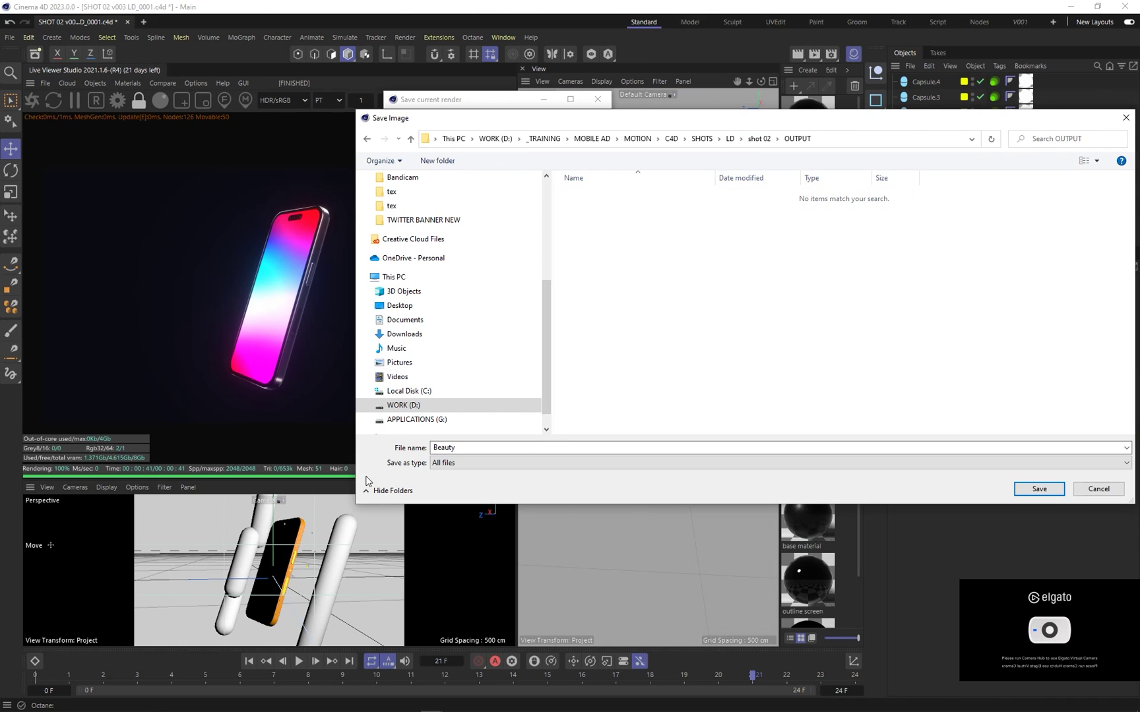
Save the render as v001 in the OUTPUT folder and close the save settings
{"action": "left_click", "coordinate": [520, 448]}
{"action": "type", "text": "v001"}
{"action": "key", "text": "Return"}
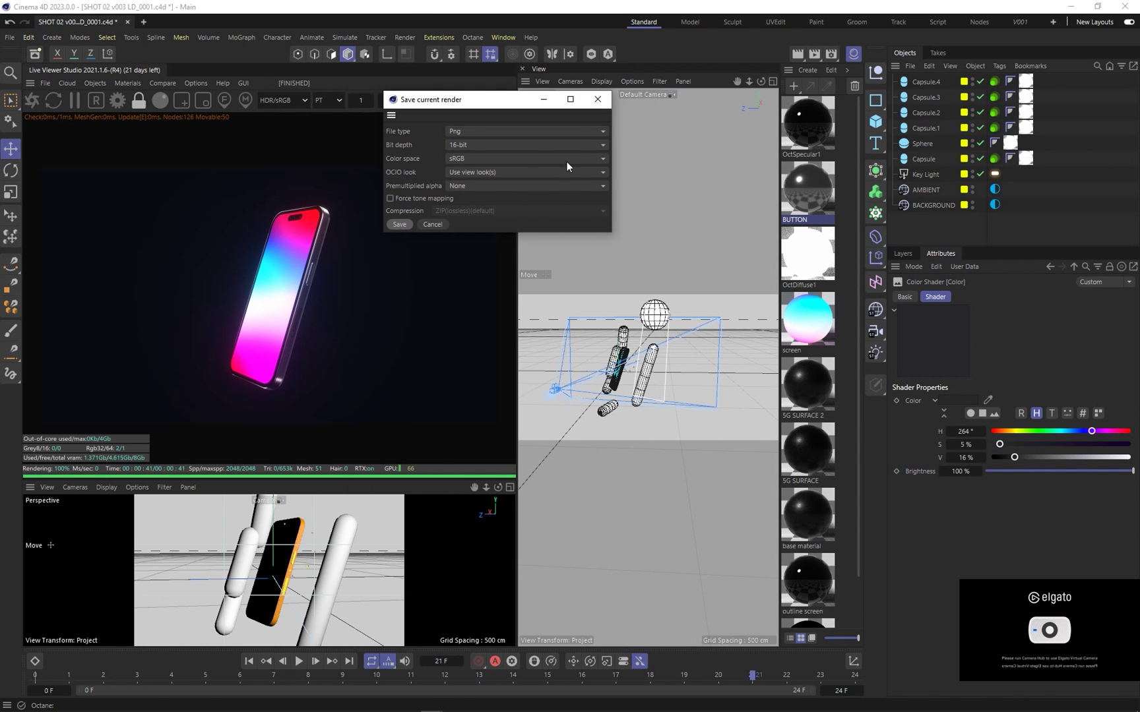
{"action": "left_click", "coordinate": [598, 100]}
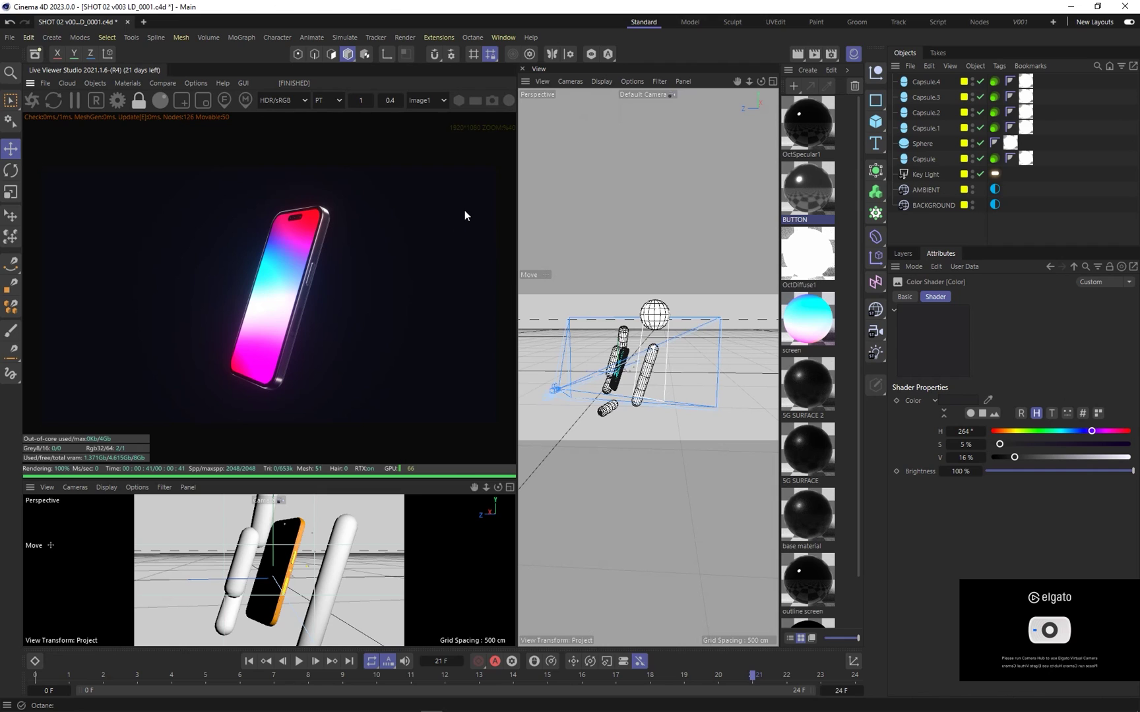
Enable the alpha channel in the path tracing kernel settings
{"action": "left_click", "coordinate": [117, 100]}
{"action": "left_click_drag", "start_coordinate": [105, 12], "coordinate": [488, 35]}
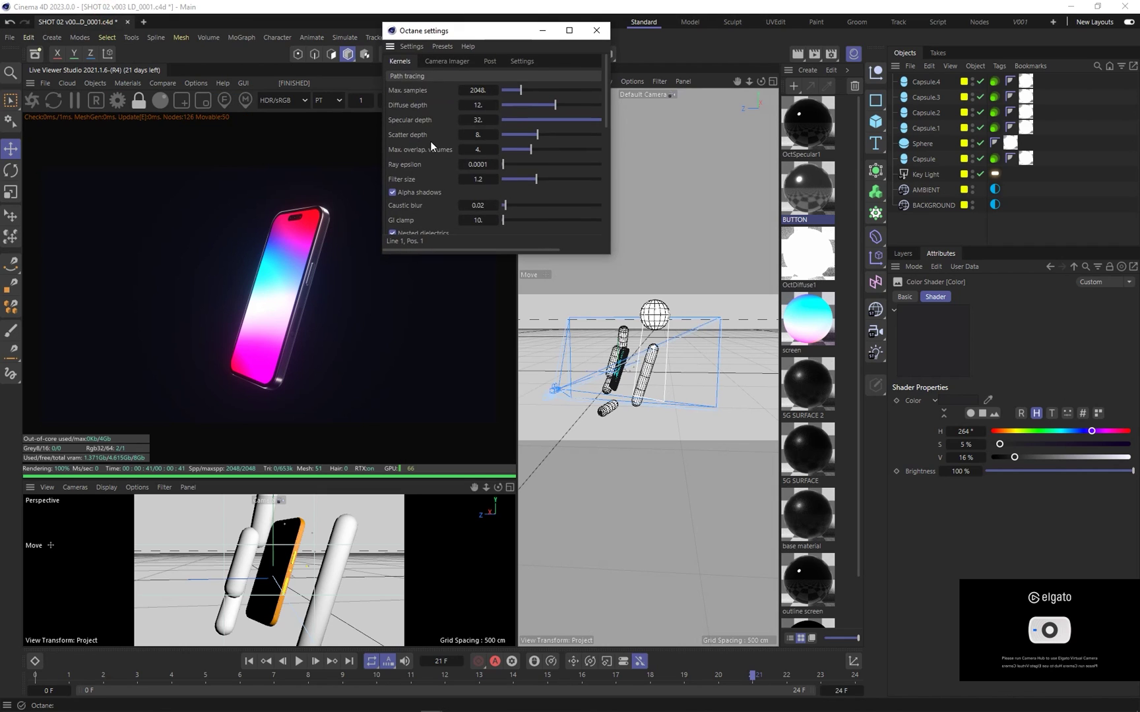
{"action": "scroll", "coordinate": [428, 148], "scroll_direction": "down", "scroll_amount": 3}
{"action": "left_click", "coordinate": [423, 132]}
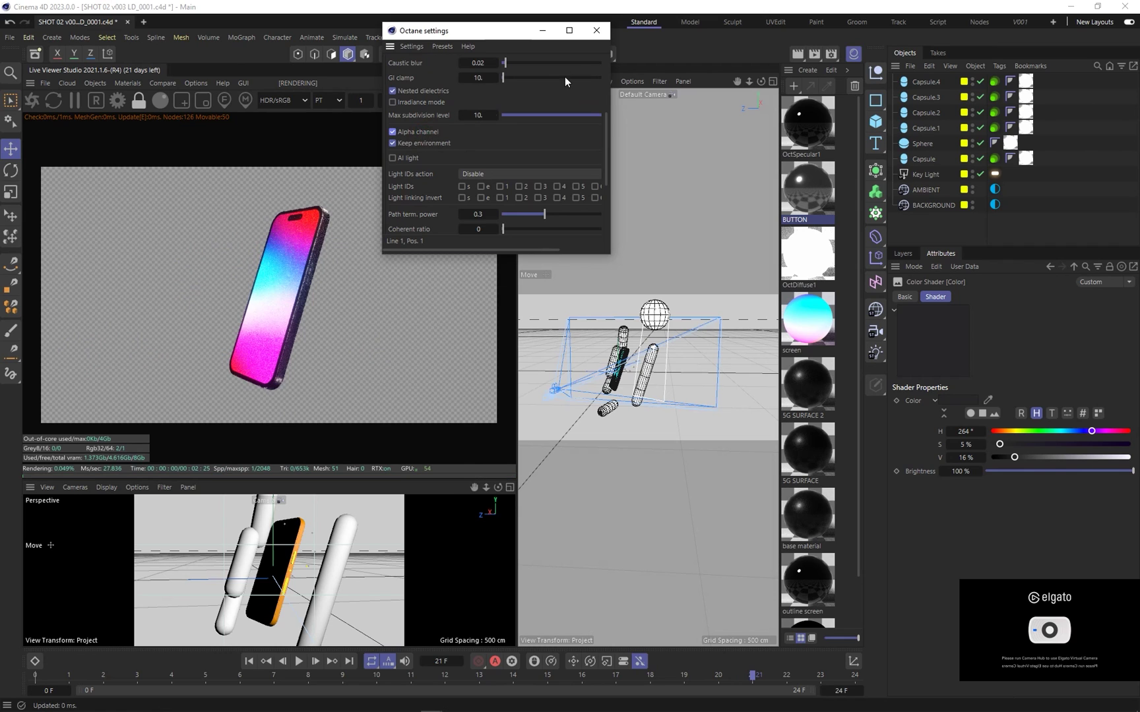
{"action": "left_click", "coordinate": [596, 31]}
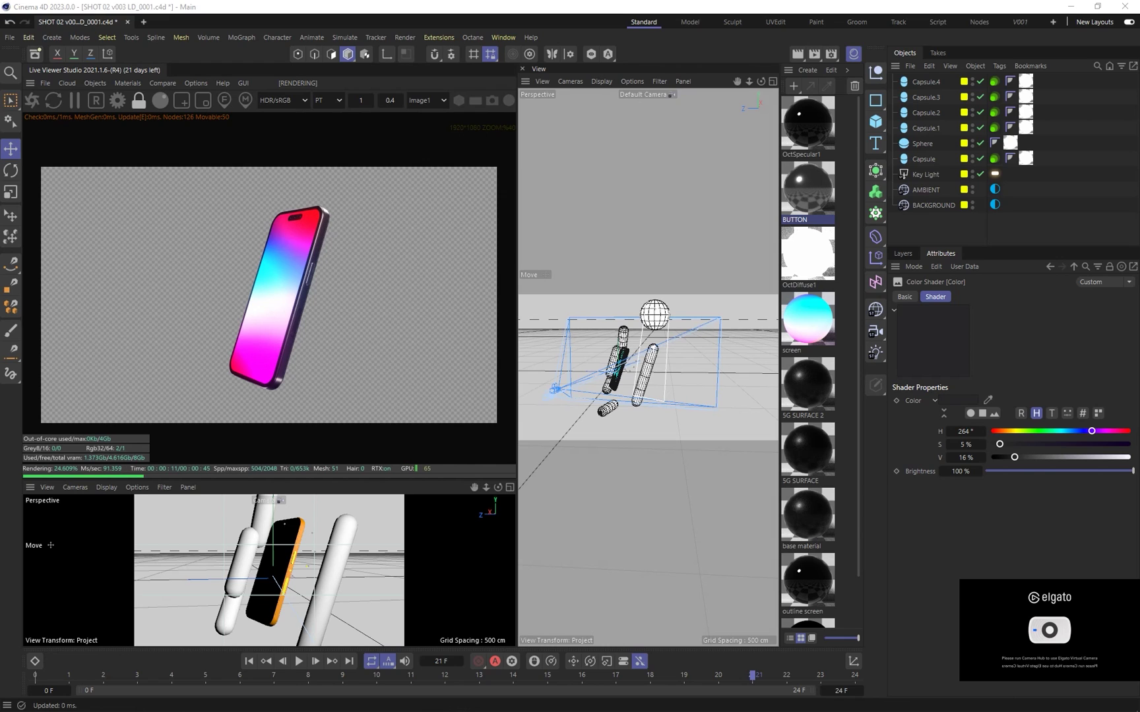
Save the transparent-background render as v001 MATTE in the OUTPUT folder as a 16-bit PNG, and pause the live render
{"action": "left_click", "coordinate": [32, 84]}
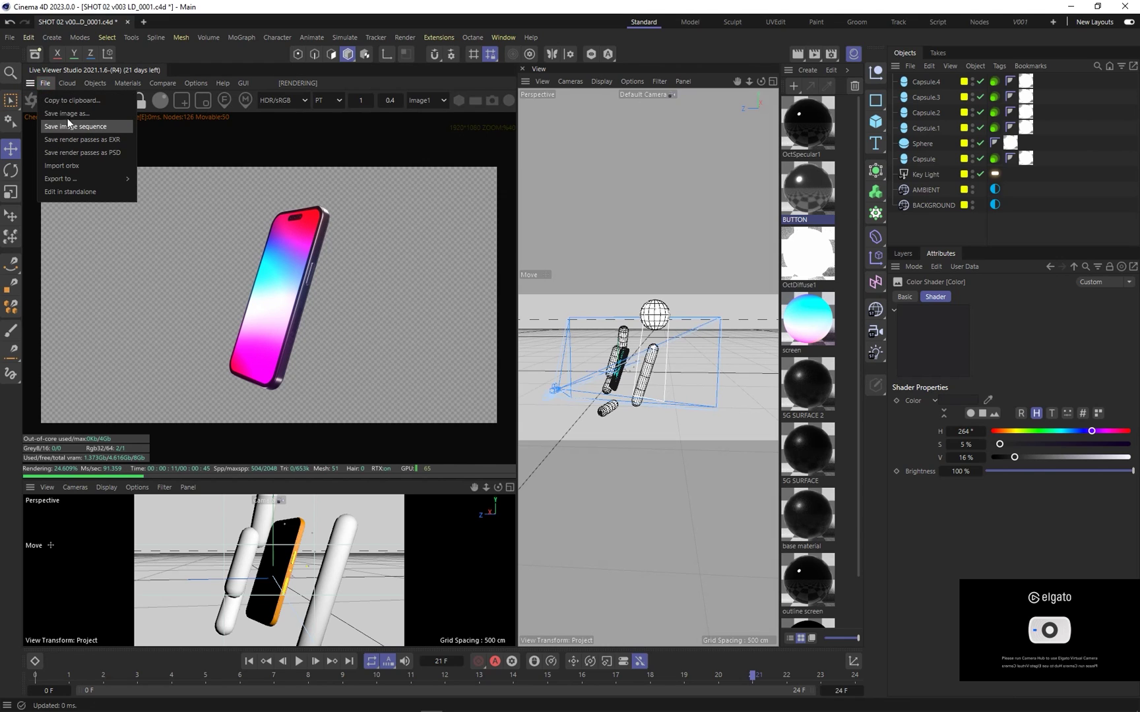
{"action": "left_click", "coordinate": [69, 115]}
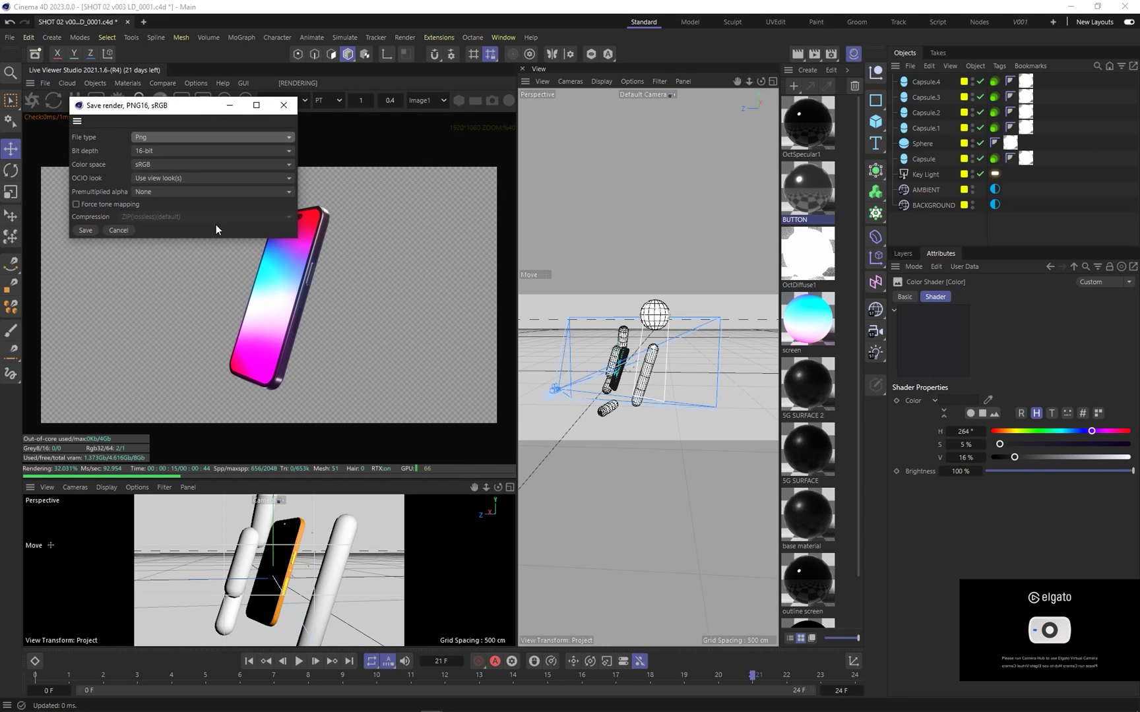
{"action": "left_click", "coordinate": [87, 230]}
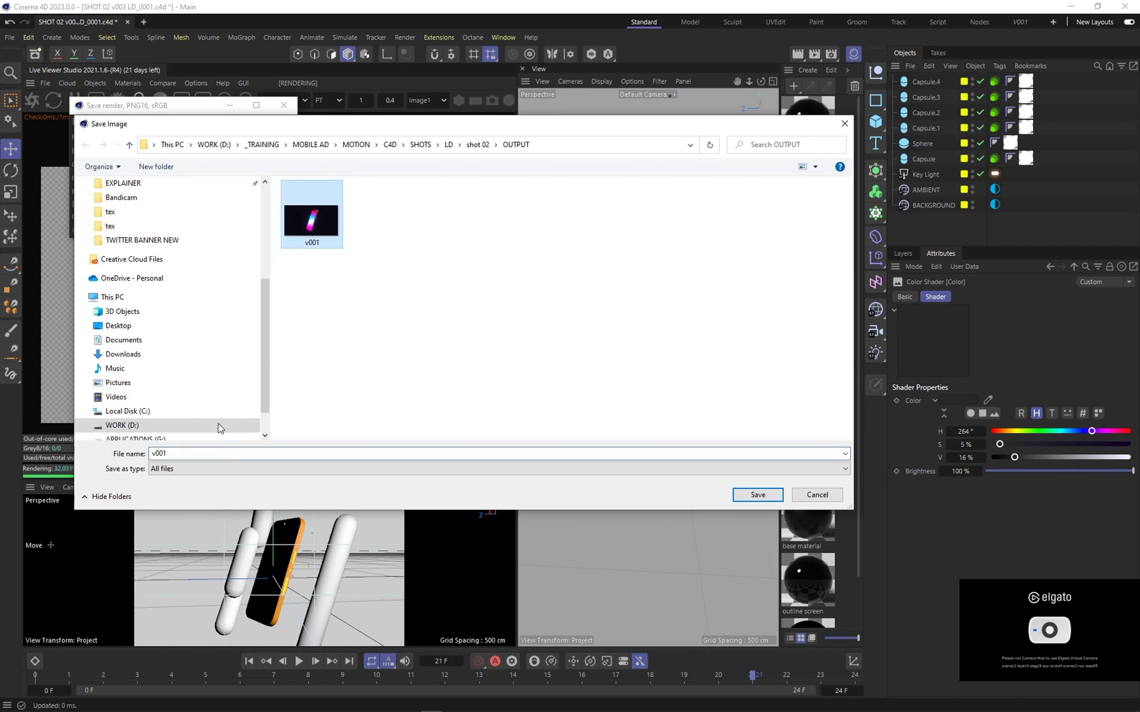
{"action": "double_click", "coordinate": [235, 453]}
{"action": "key", "text": "BackSpace"}
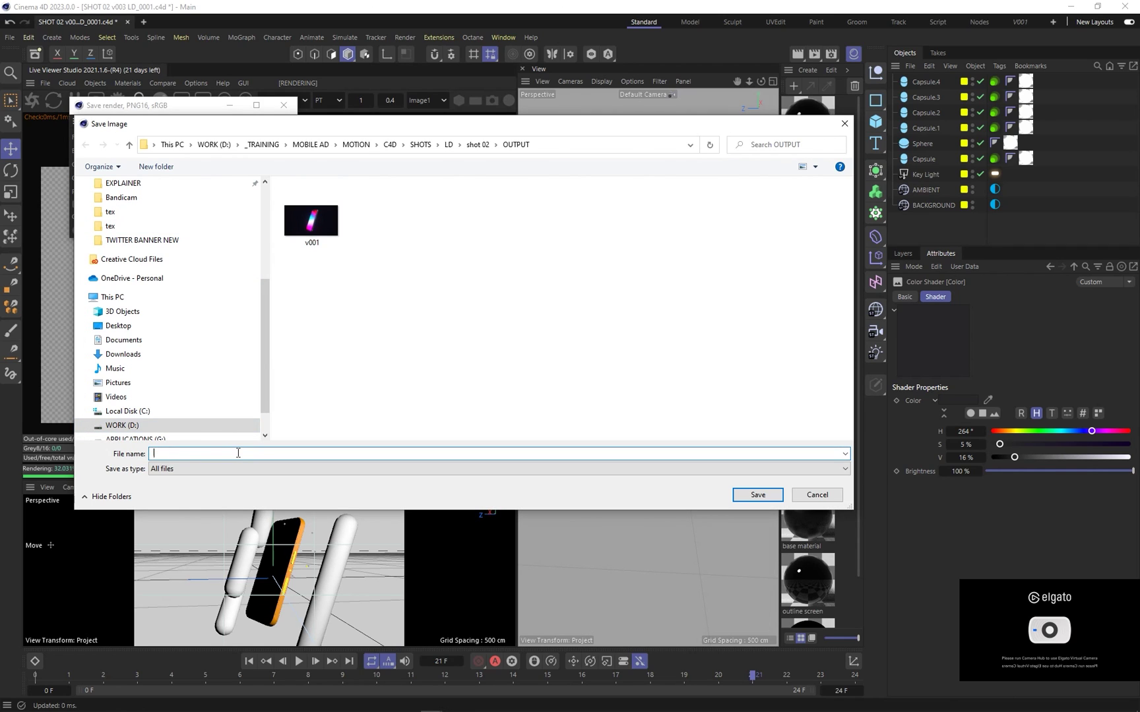
{"action": "type", "text": "v001 MATTE"}
{"action": "key", "text": "Return"}
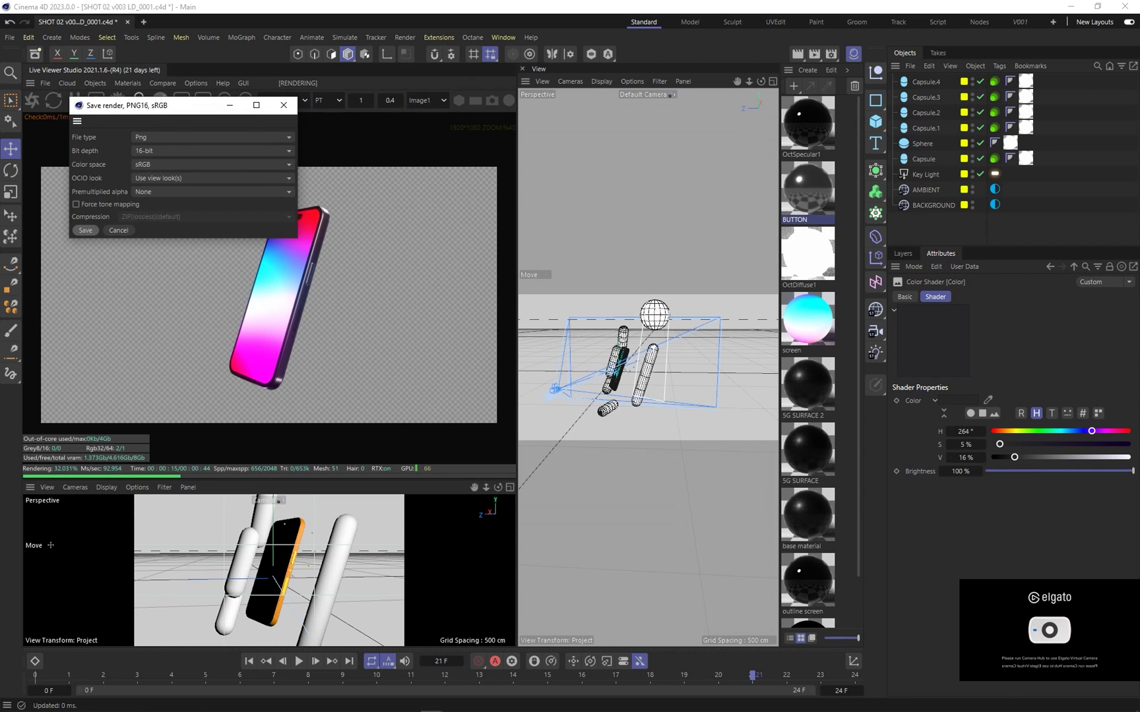
{"action": "left_click", "coordinate": [285, 104]}
{"action": "left_click", "coordinate": [74, 101]}
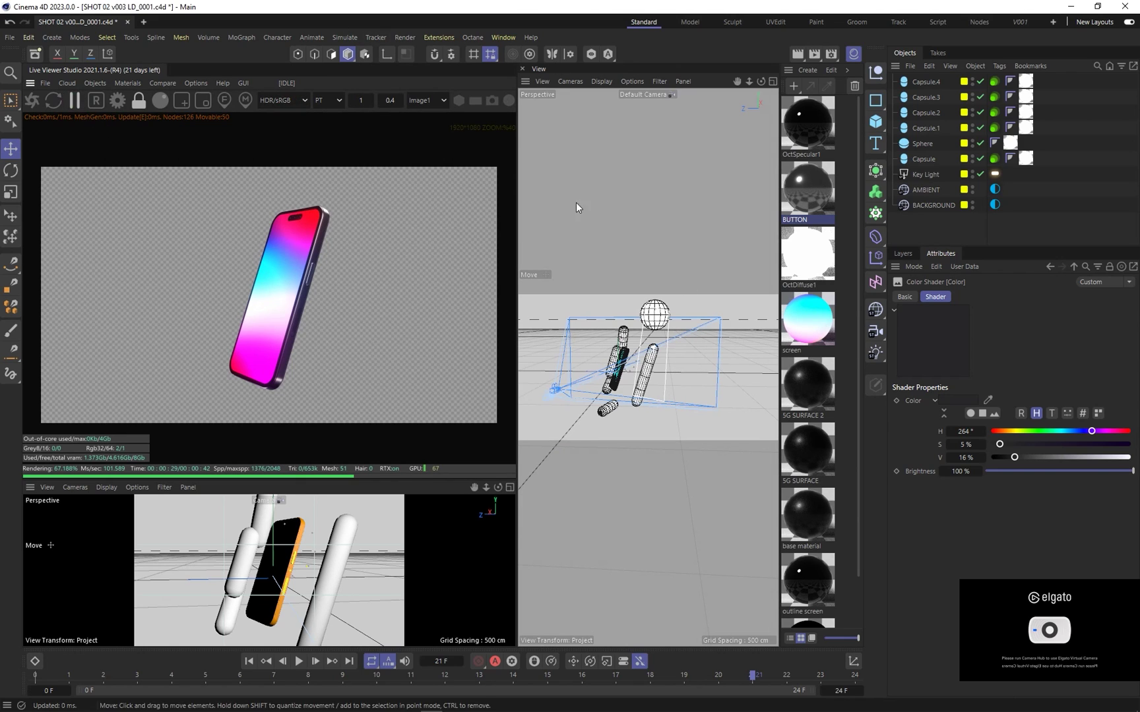